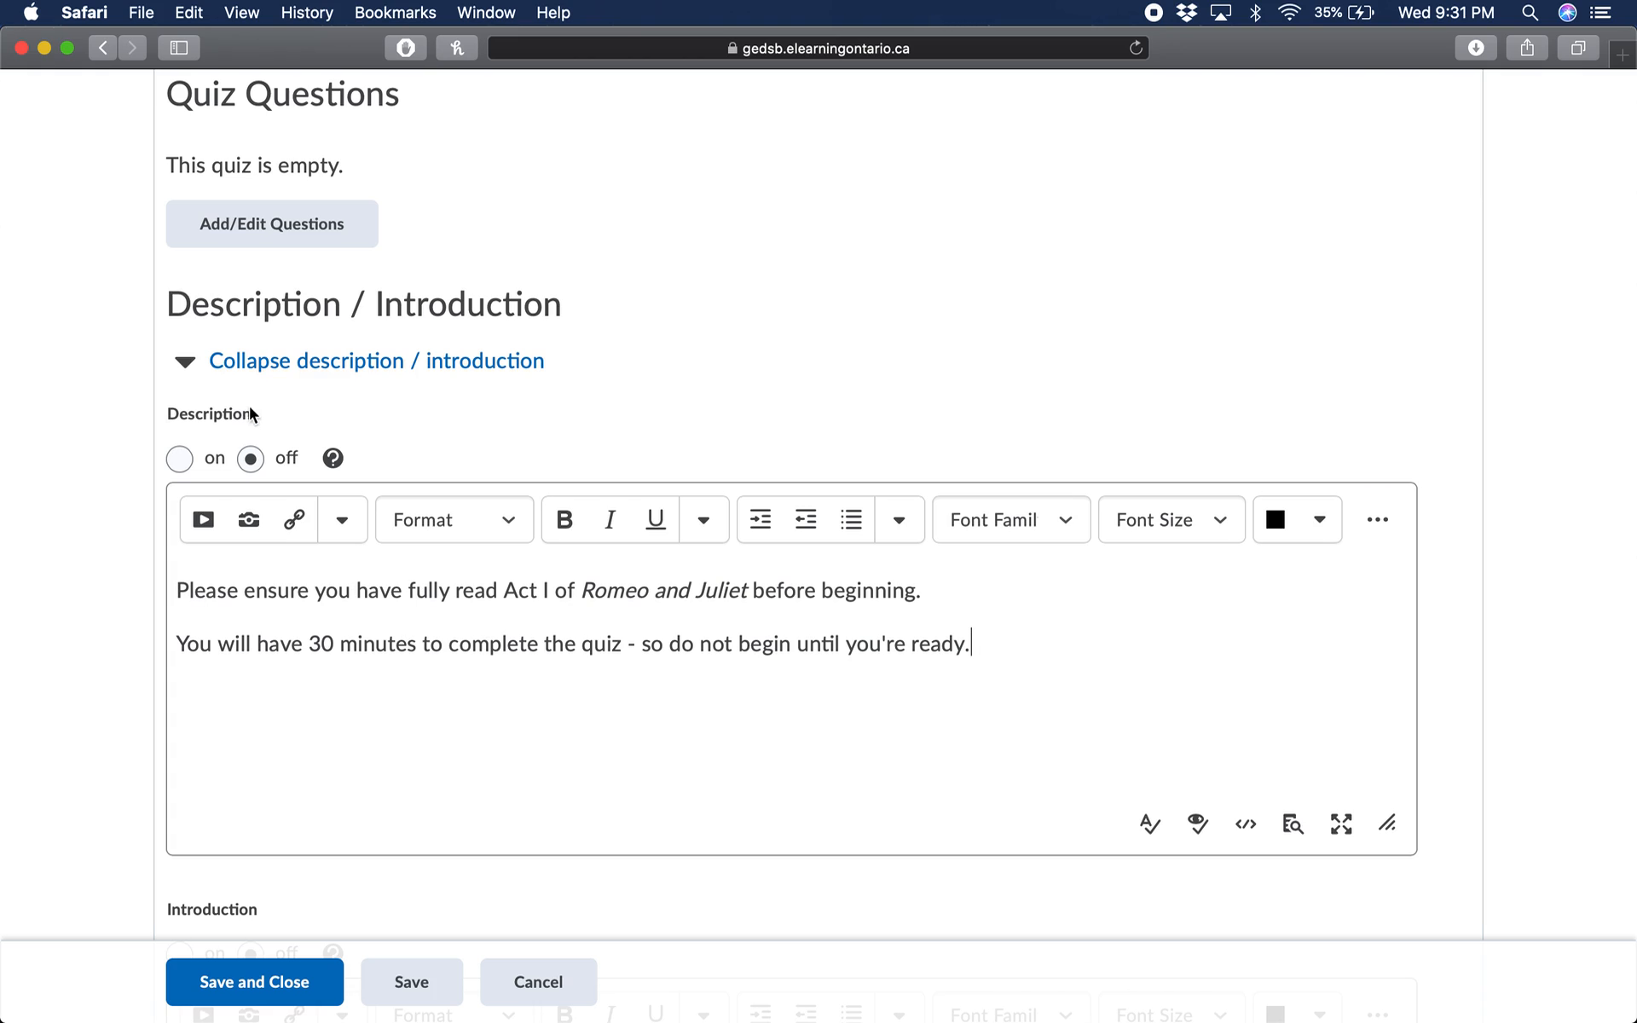
Turn on the quiz description that tells students to read Act I and allow 30 minutes.
scroll(516, 300, down, 4)
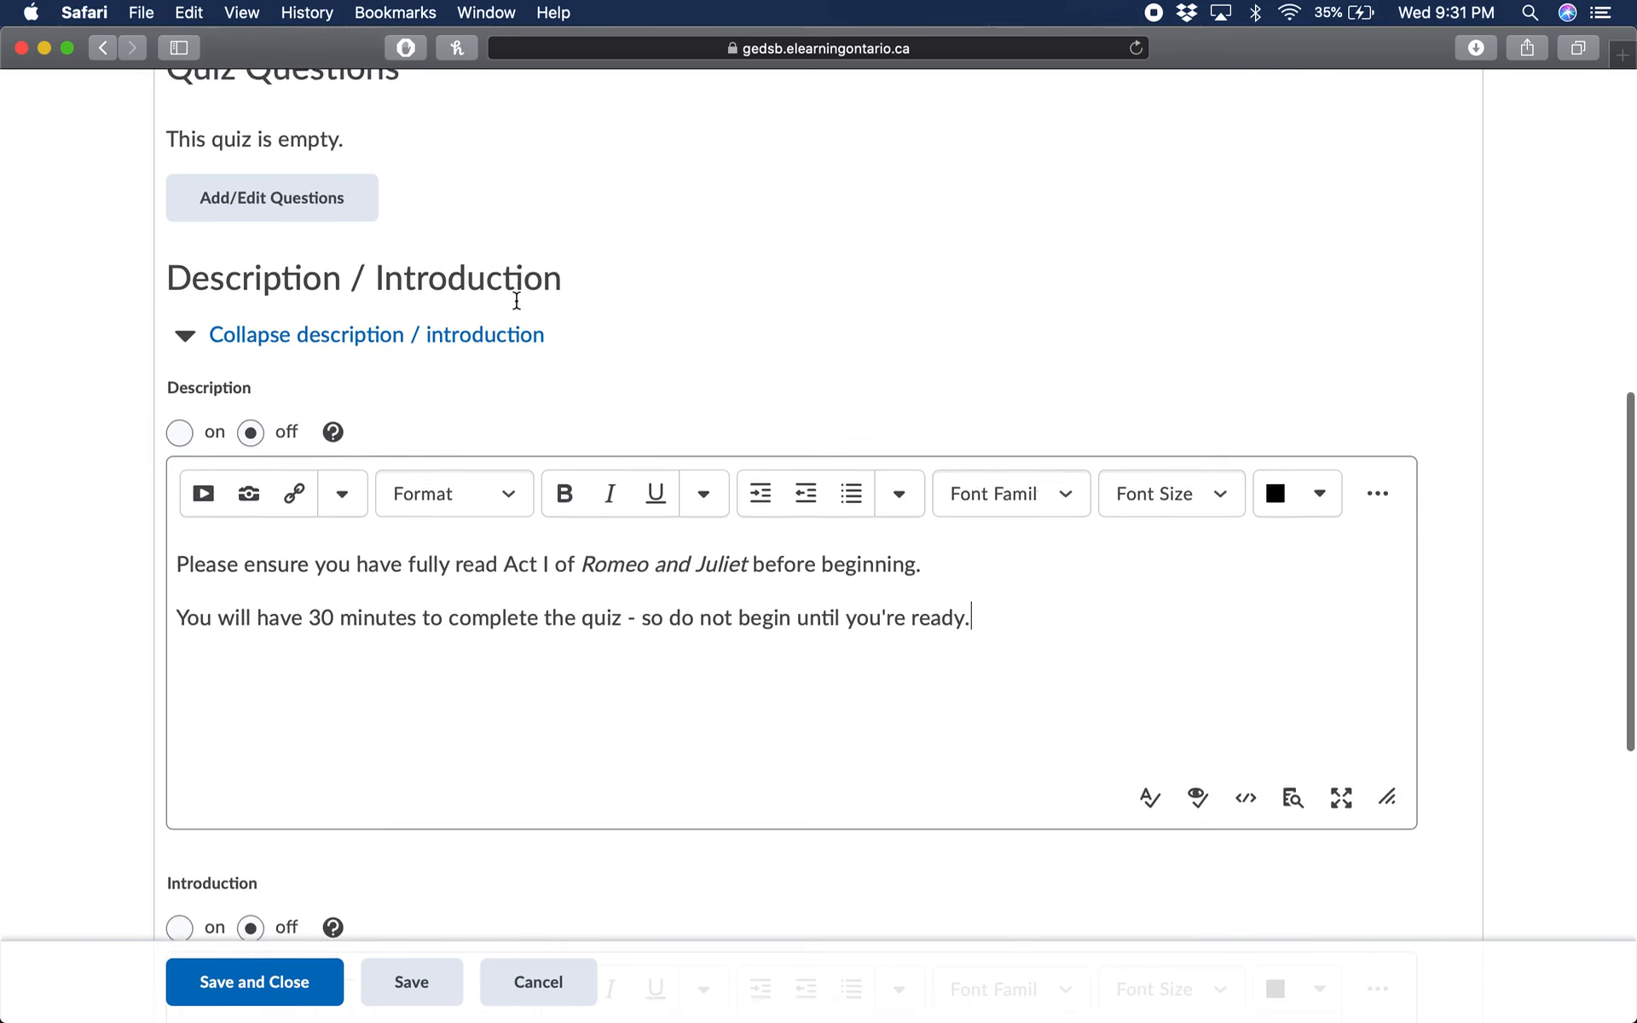
scroll(516, 300, down, 8)
scroll(555, 588, up, 5)
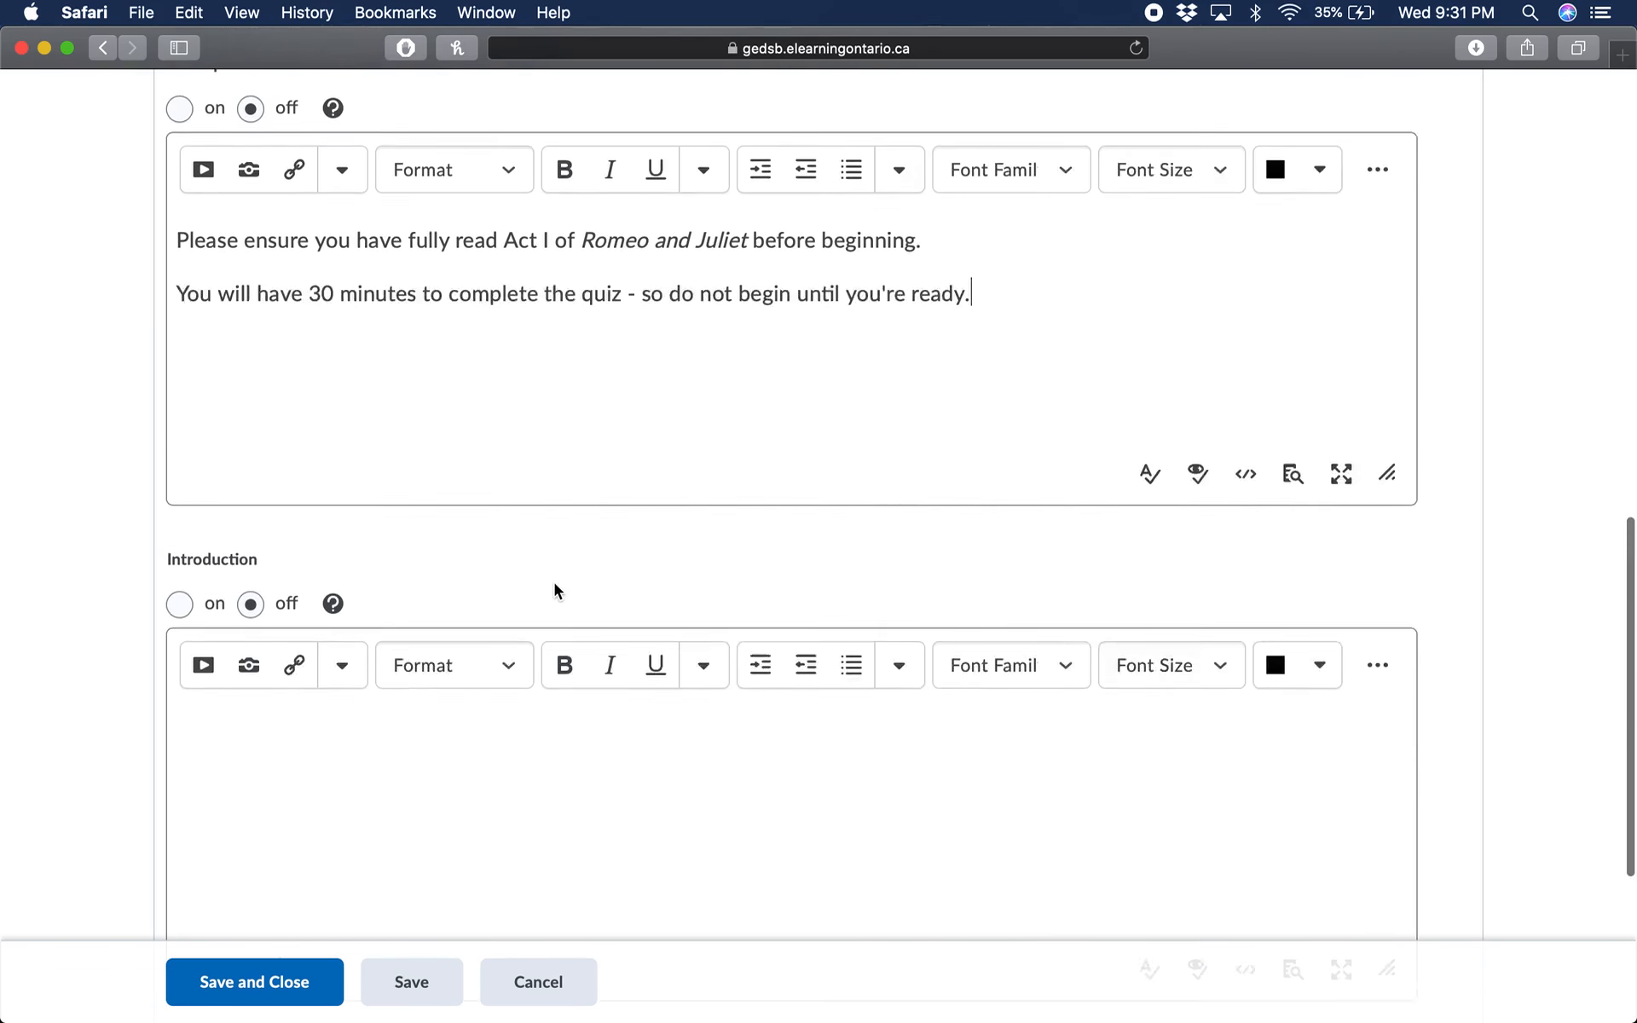
scroll(511, 381, up, 3)
scroll(457, 380, down, 6)
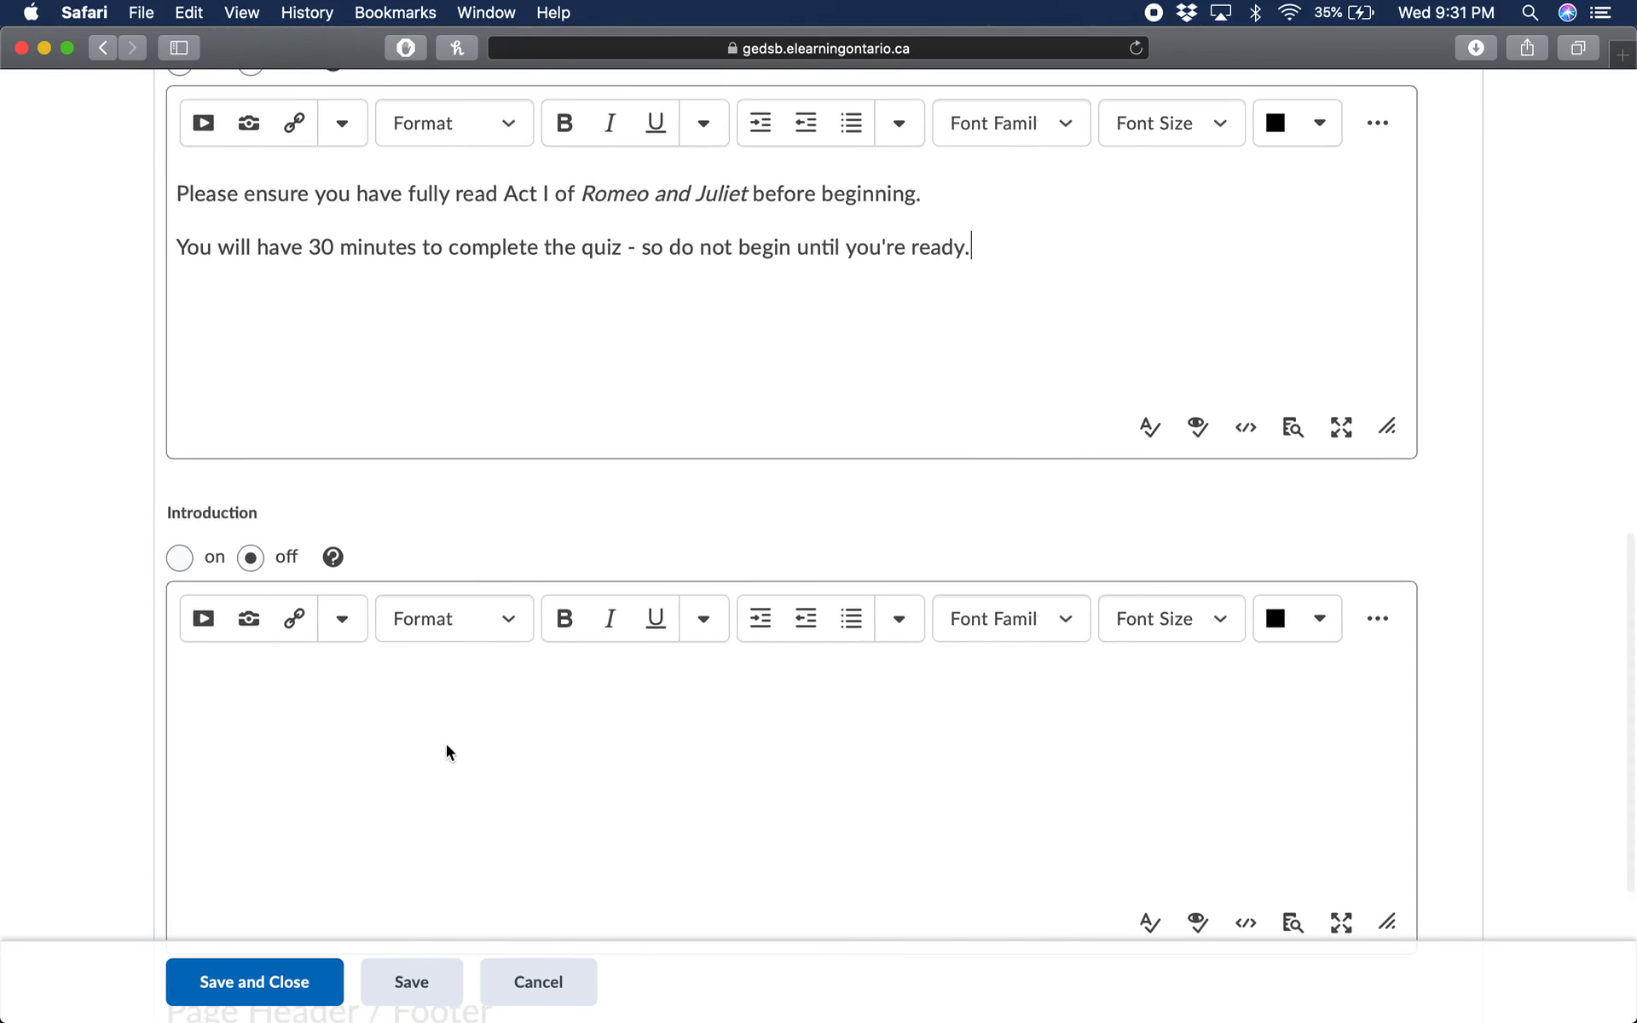
scroll(414, 747, down, 2)
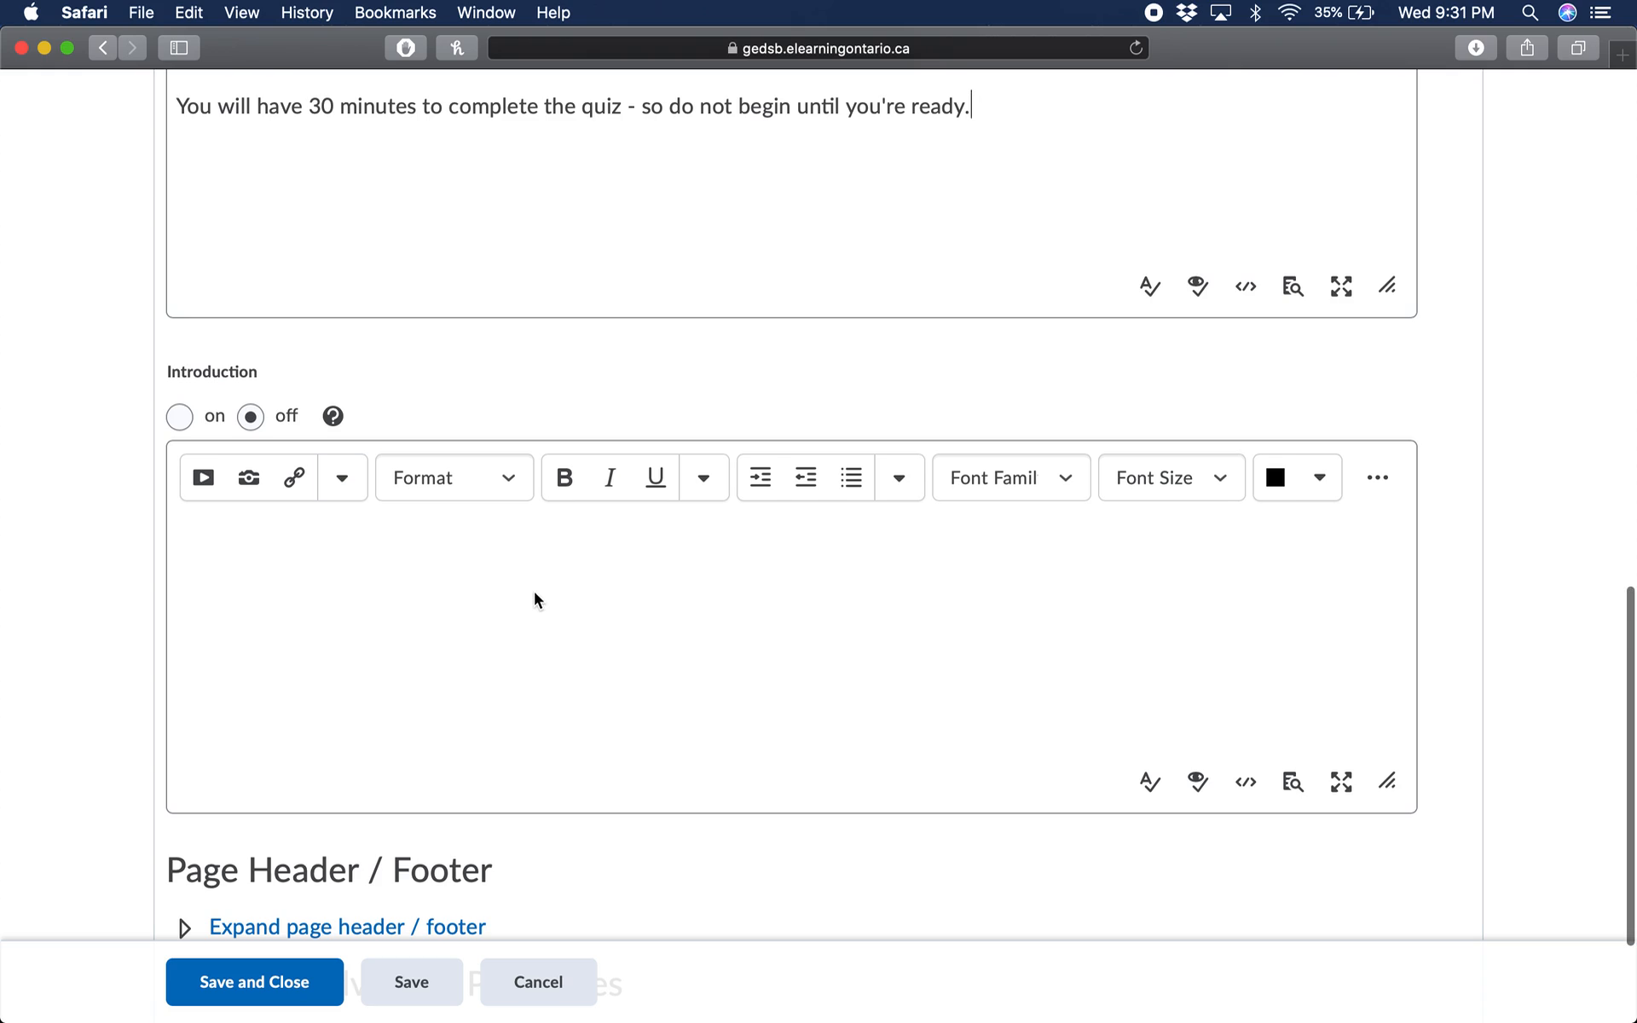
scroll(534, 594, up, 5)
scroll(399, 345, up, 2)
click(179, 217)
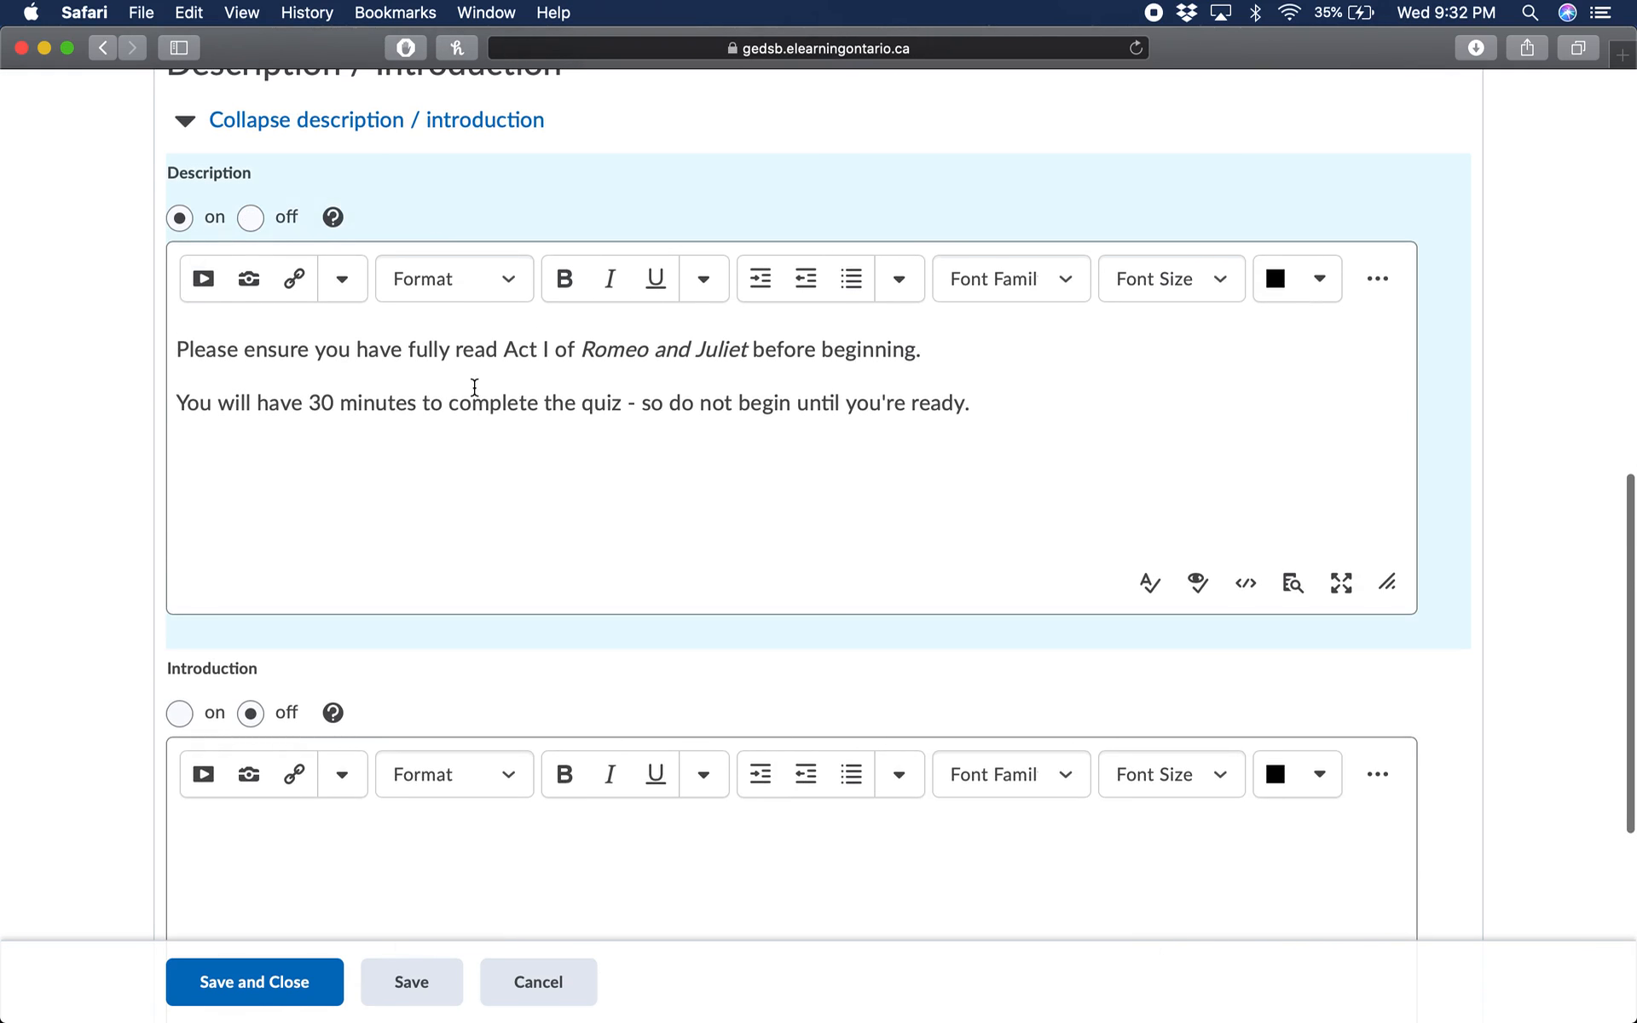
Open the restriction settings for the Romeo and Juliet - Act I Quiz.
scroll(475, 385, up, 7)
scroll(475, 387, up, 15)
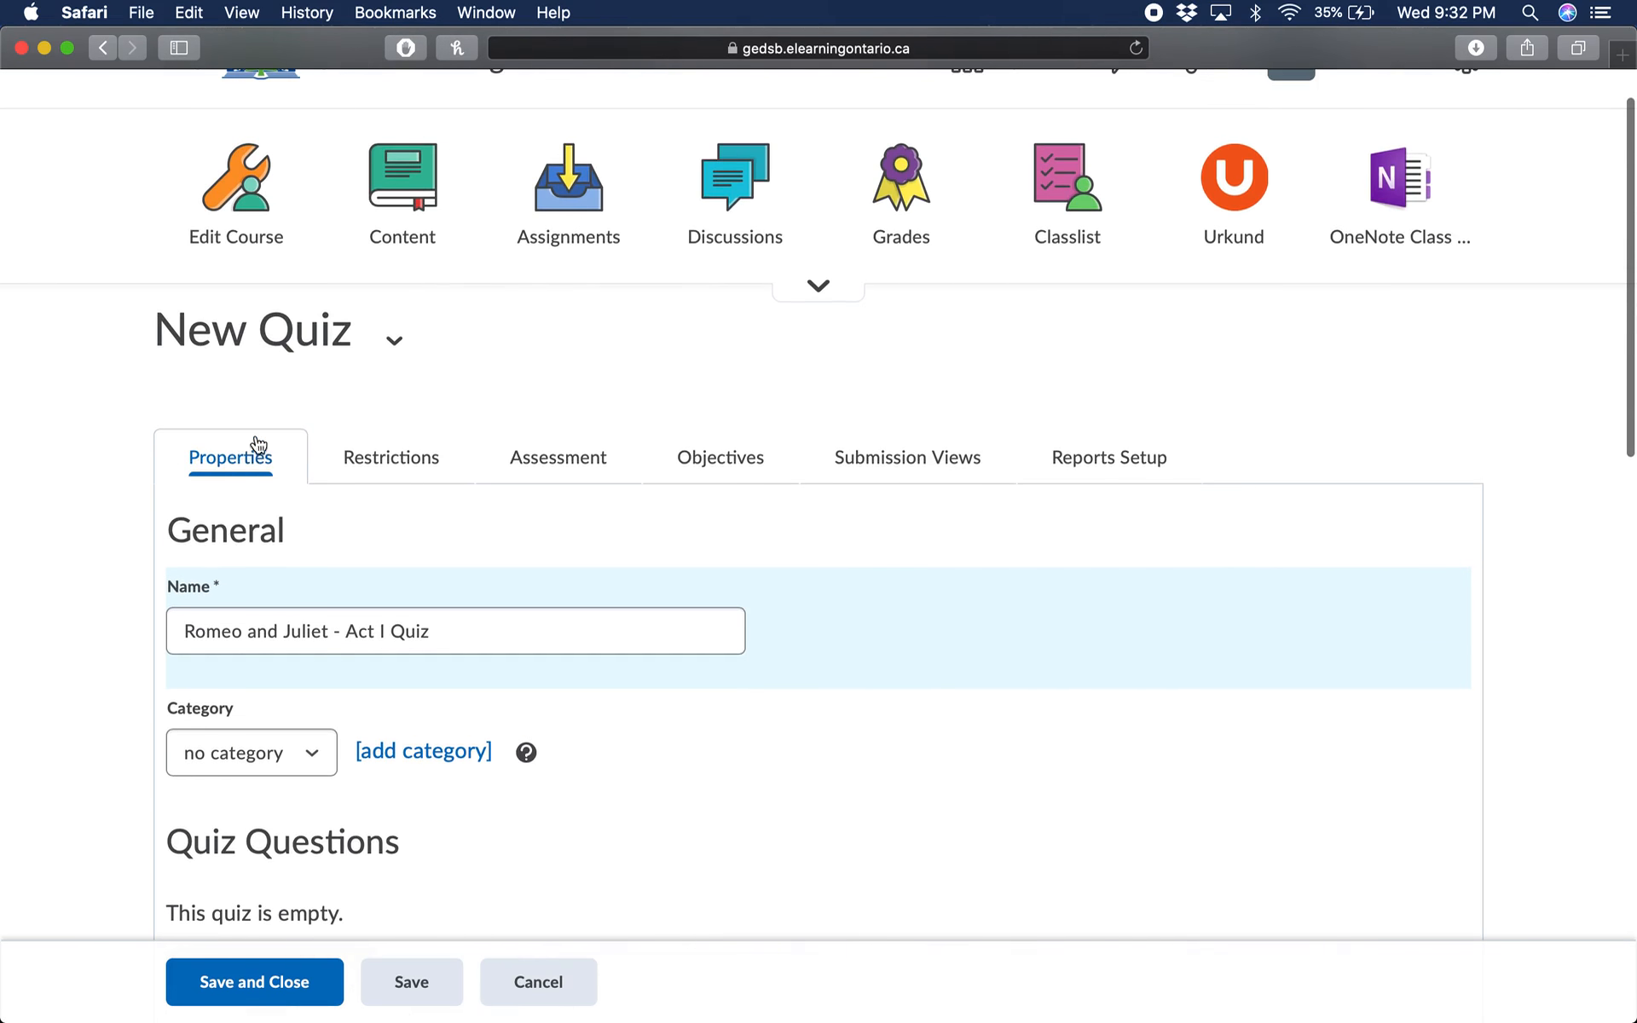
click(391, 457)
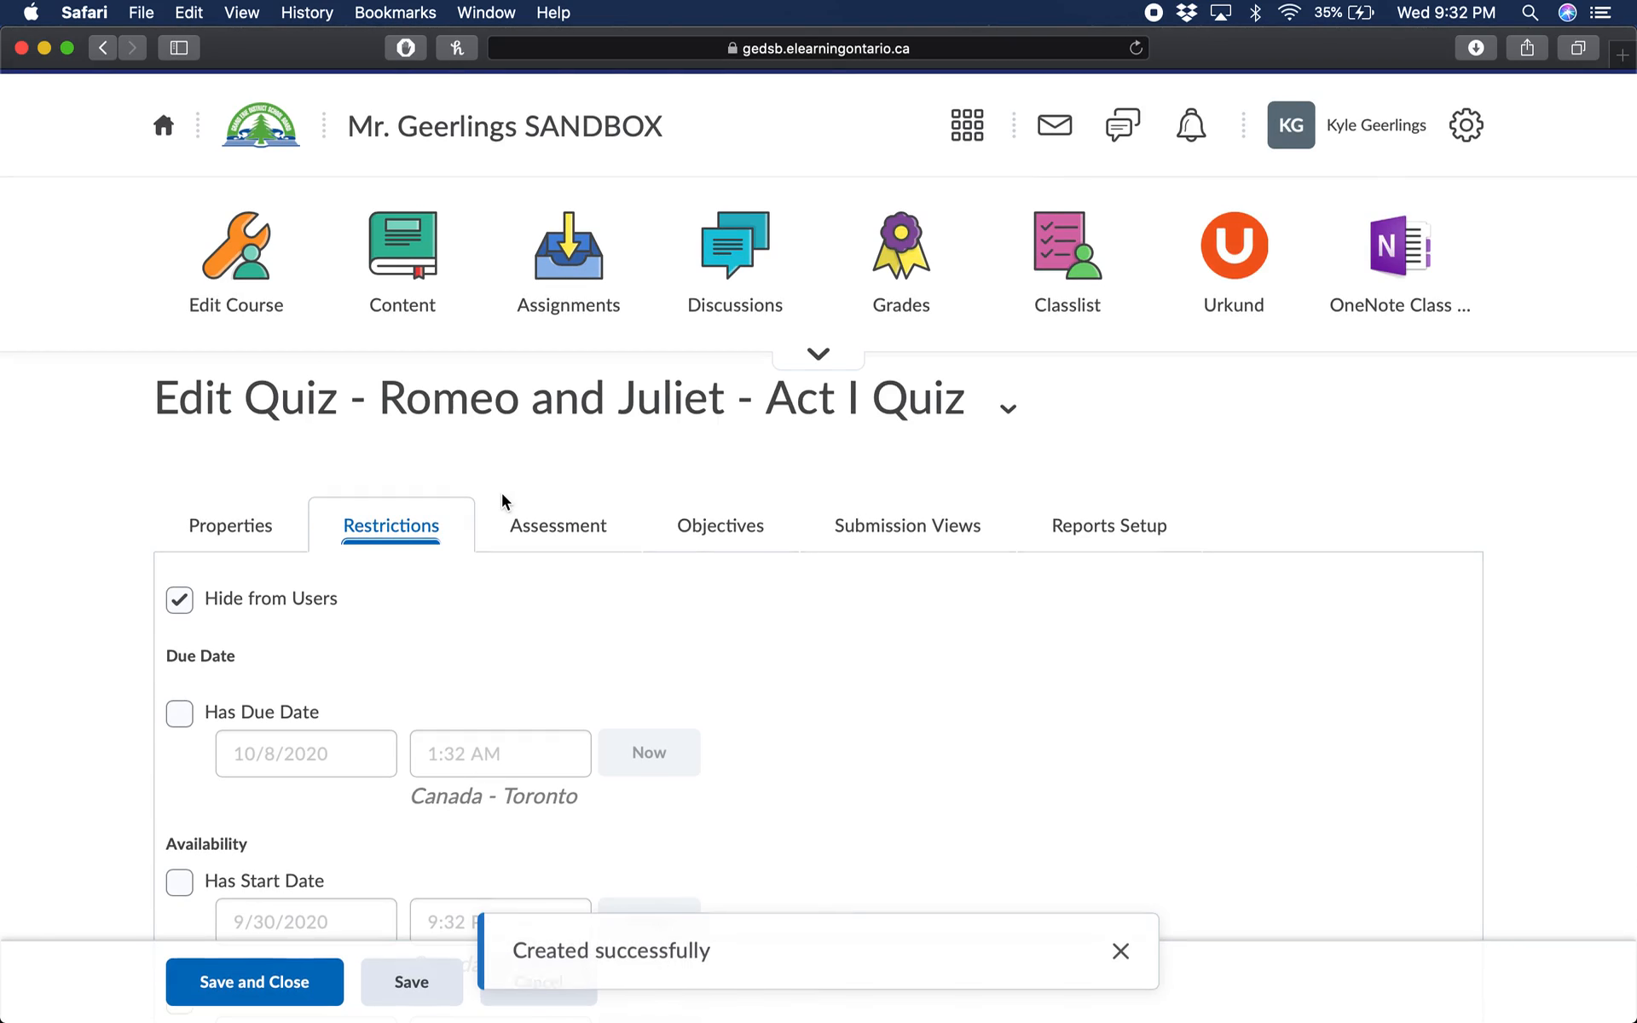
Enable the quiz's availability start date on 9/30/2020 and set its start time to 5:00 PM.
scroll(503, 503, down, 1)
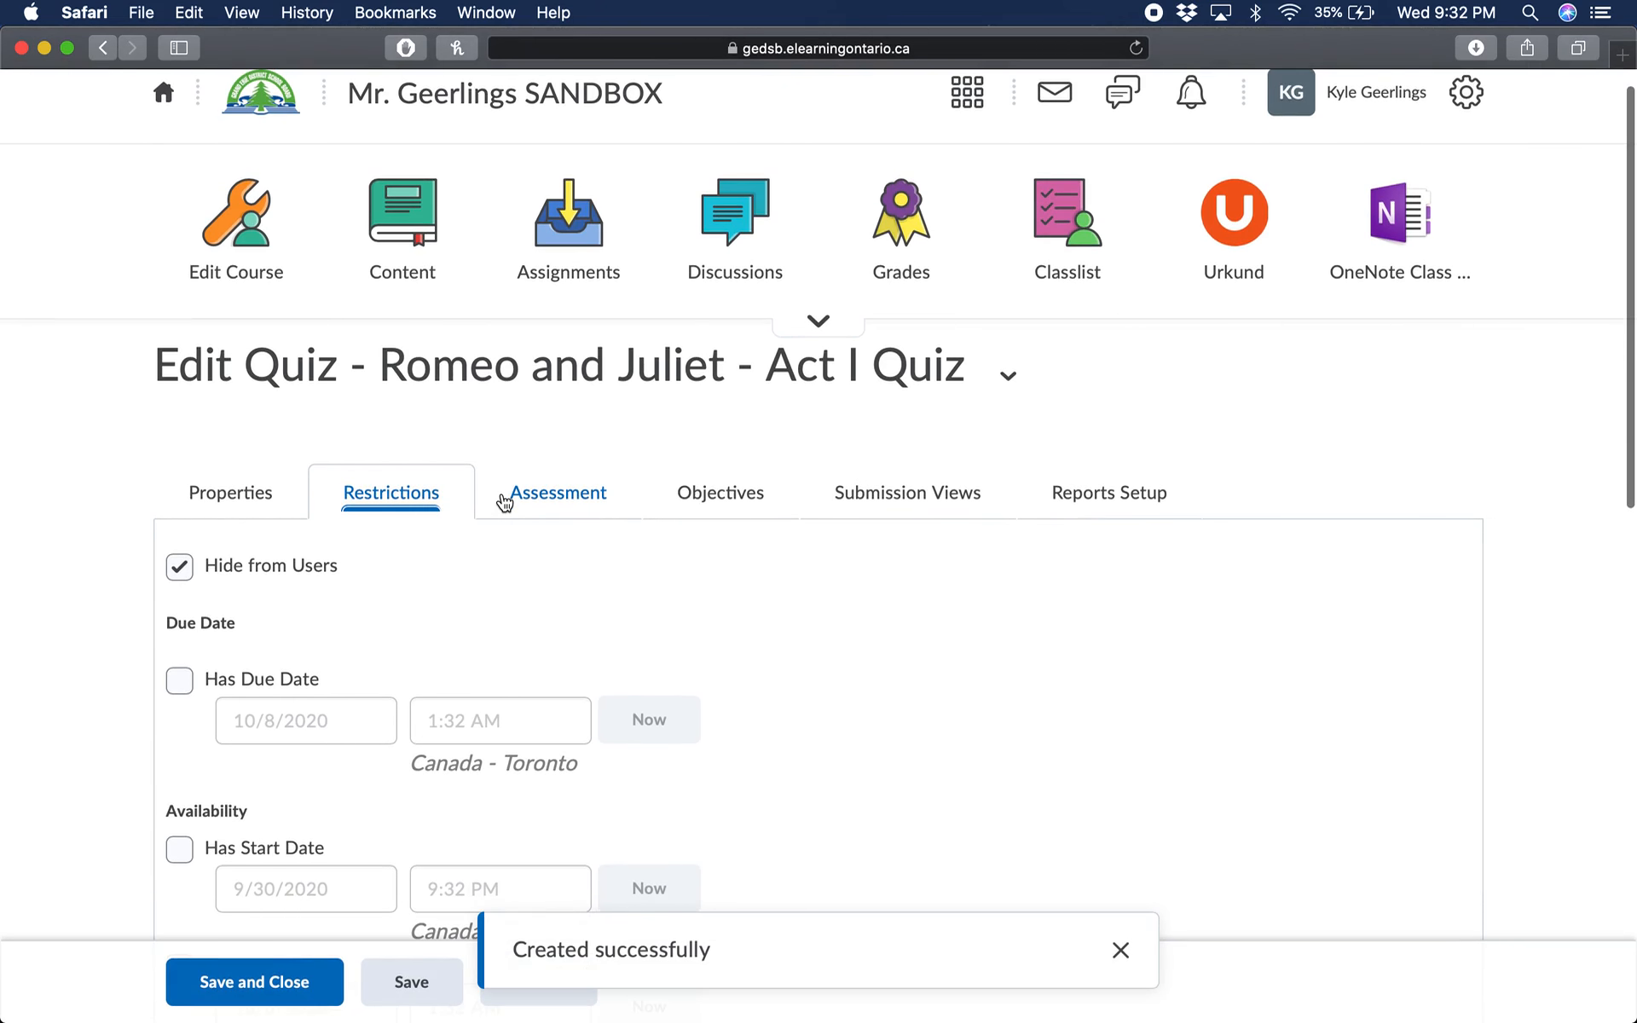
scroll(585, 578, down, 5)
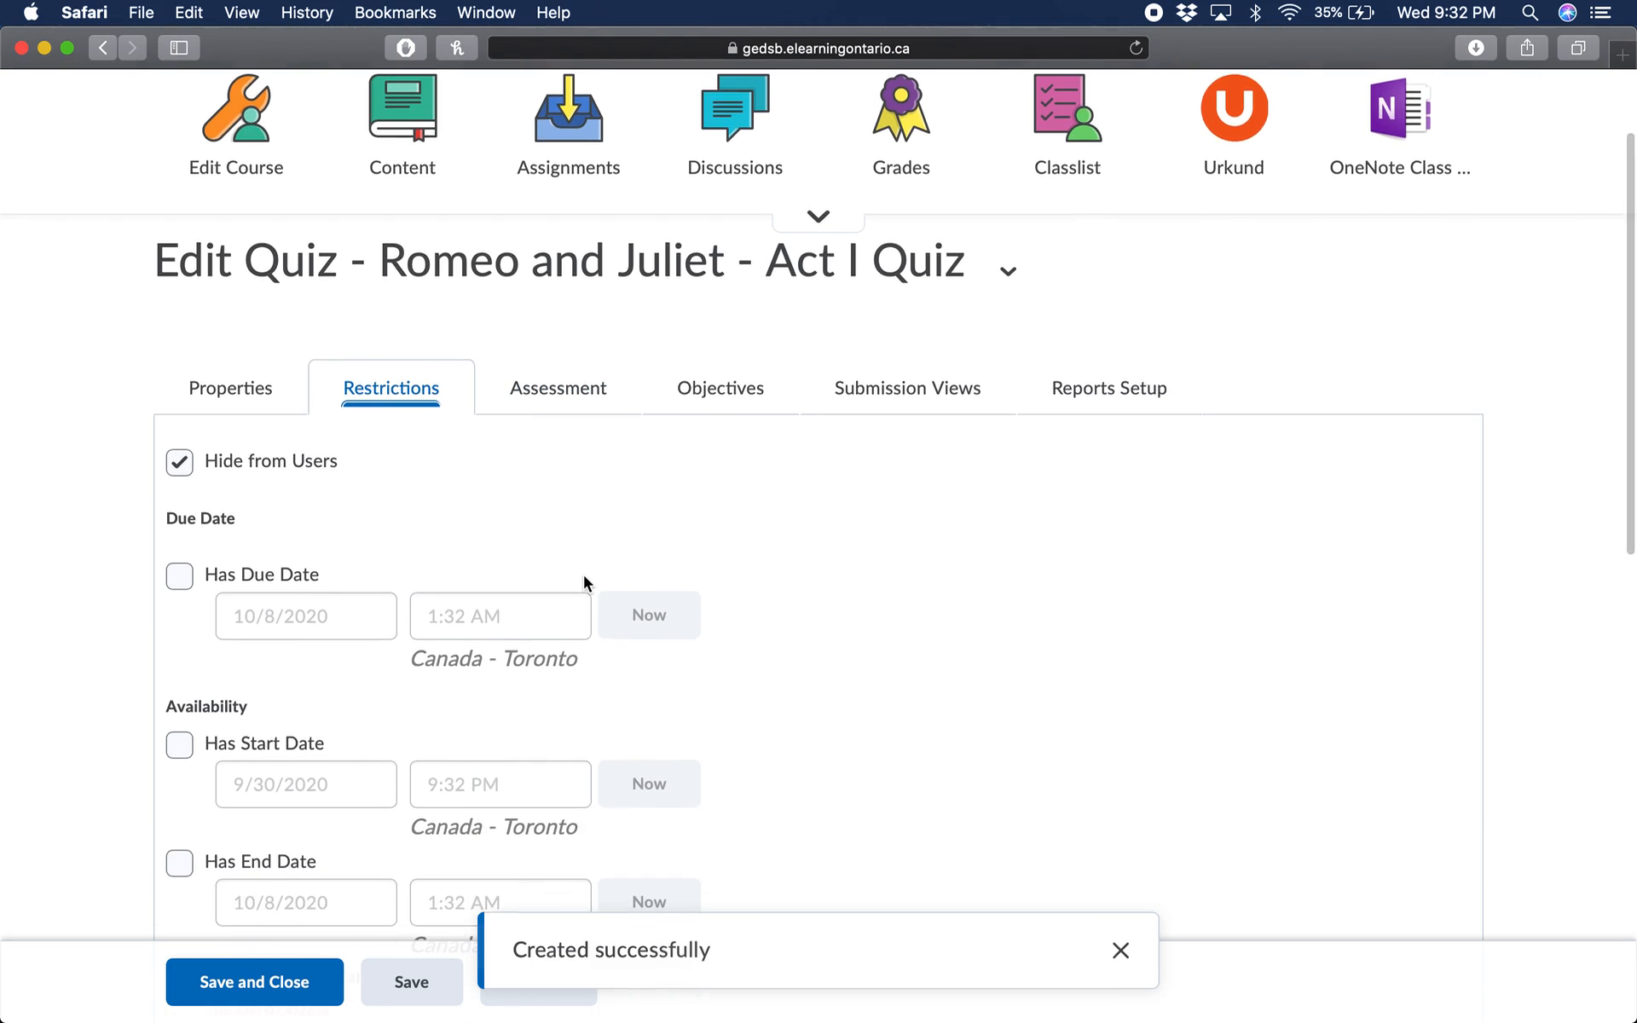
scroll(500, 412, down, 1)
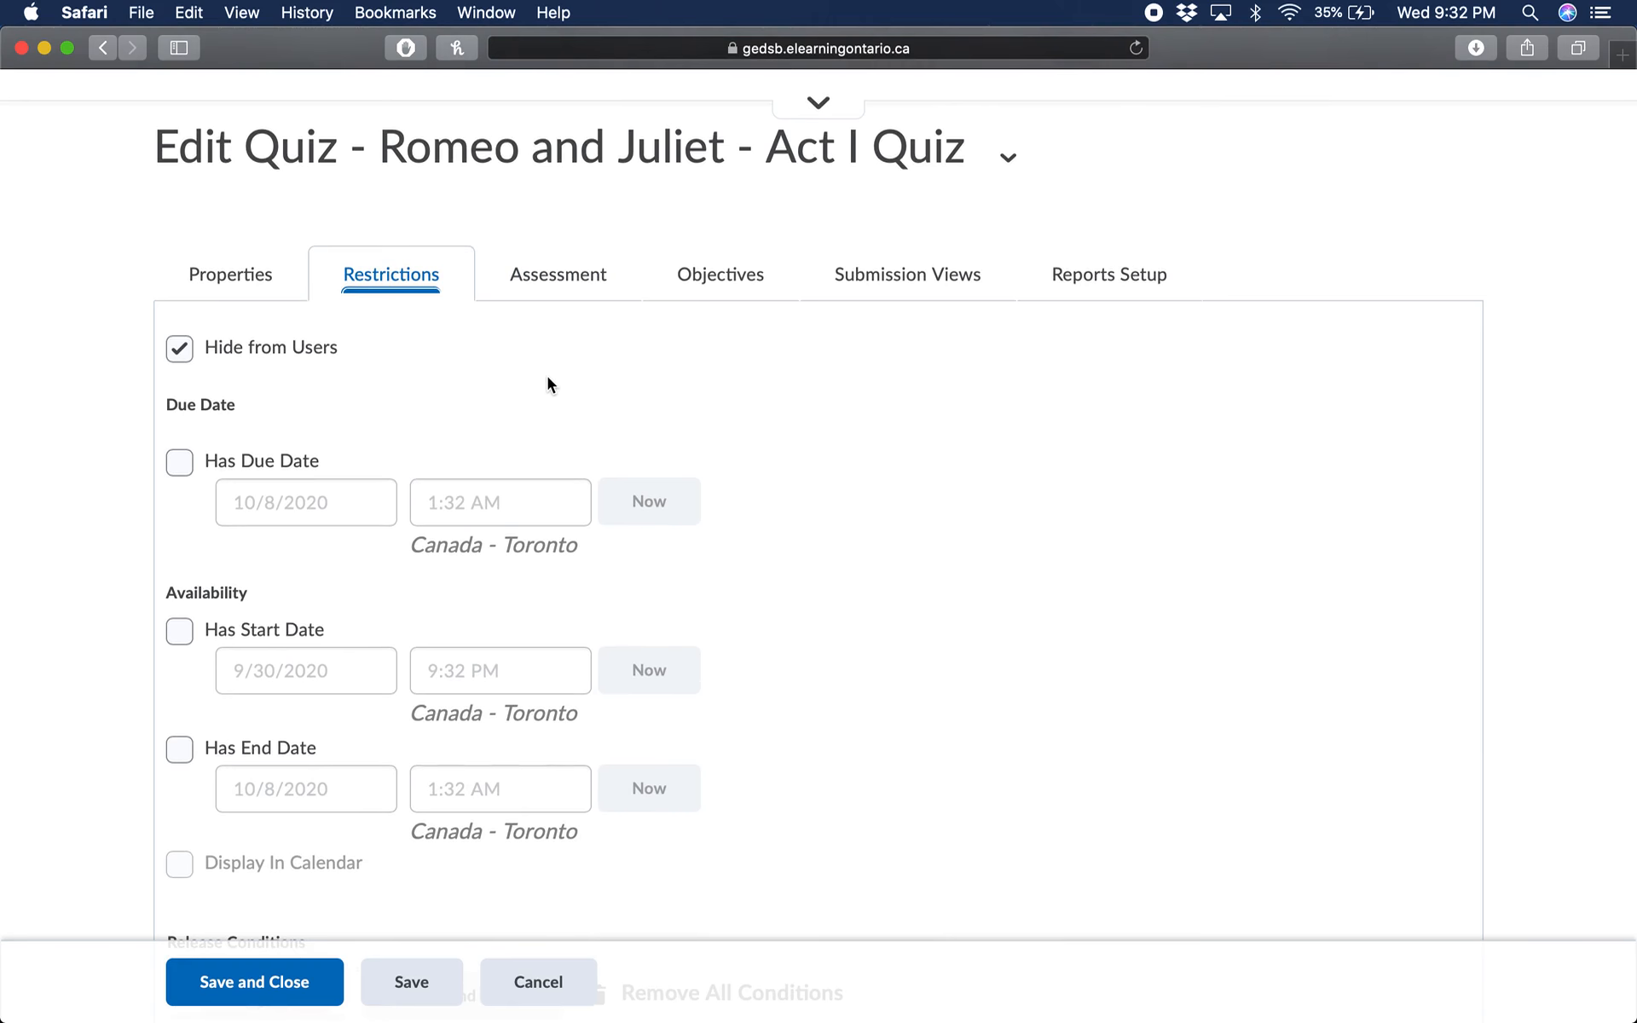
scroll(548, 381, down, 1)
scroll(595, 513, down, 3)
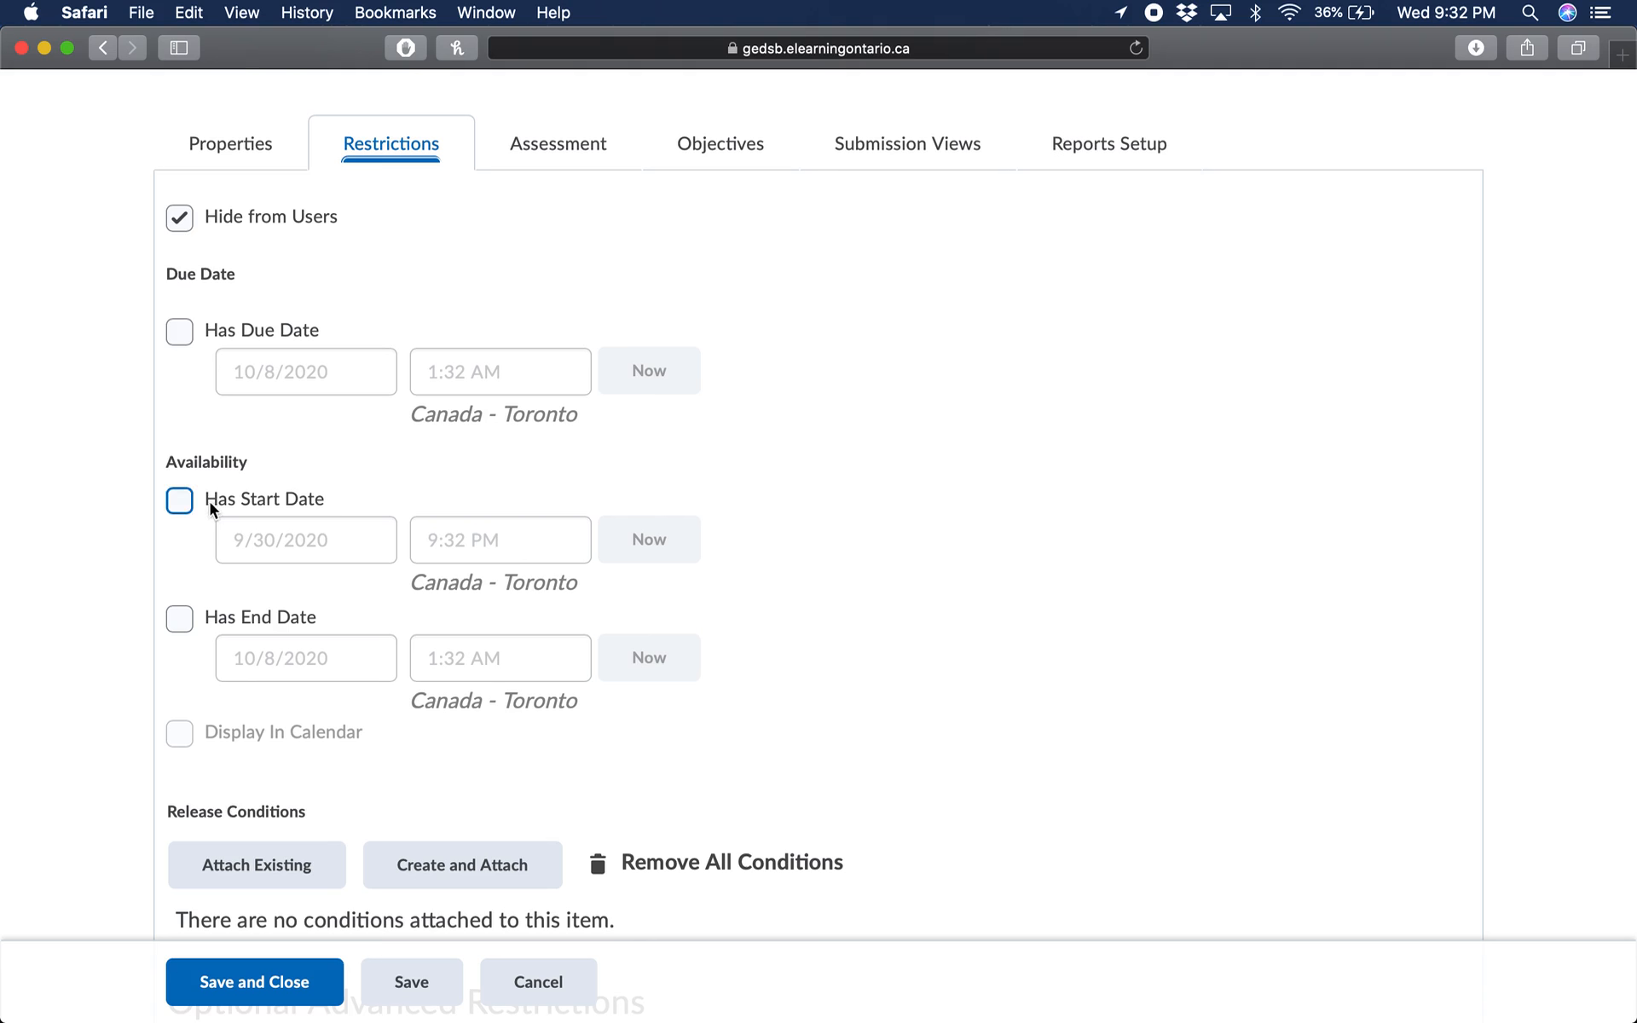
scroll(263, 379, down, 4)
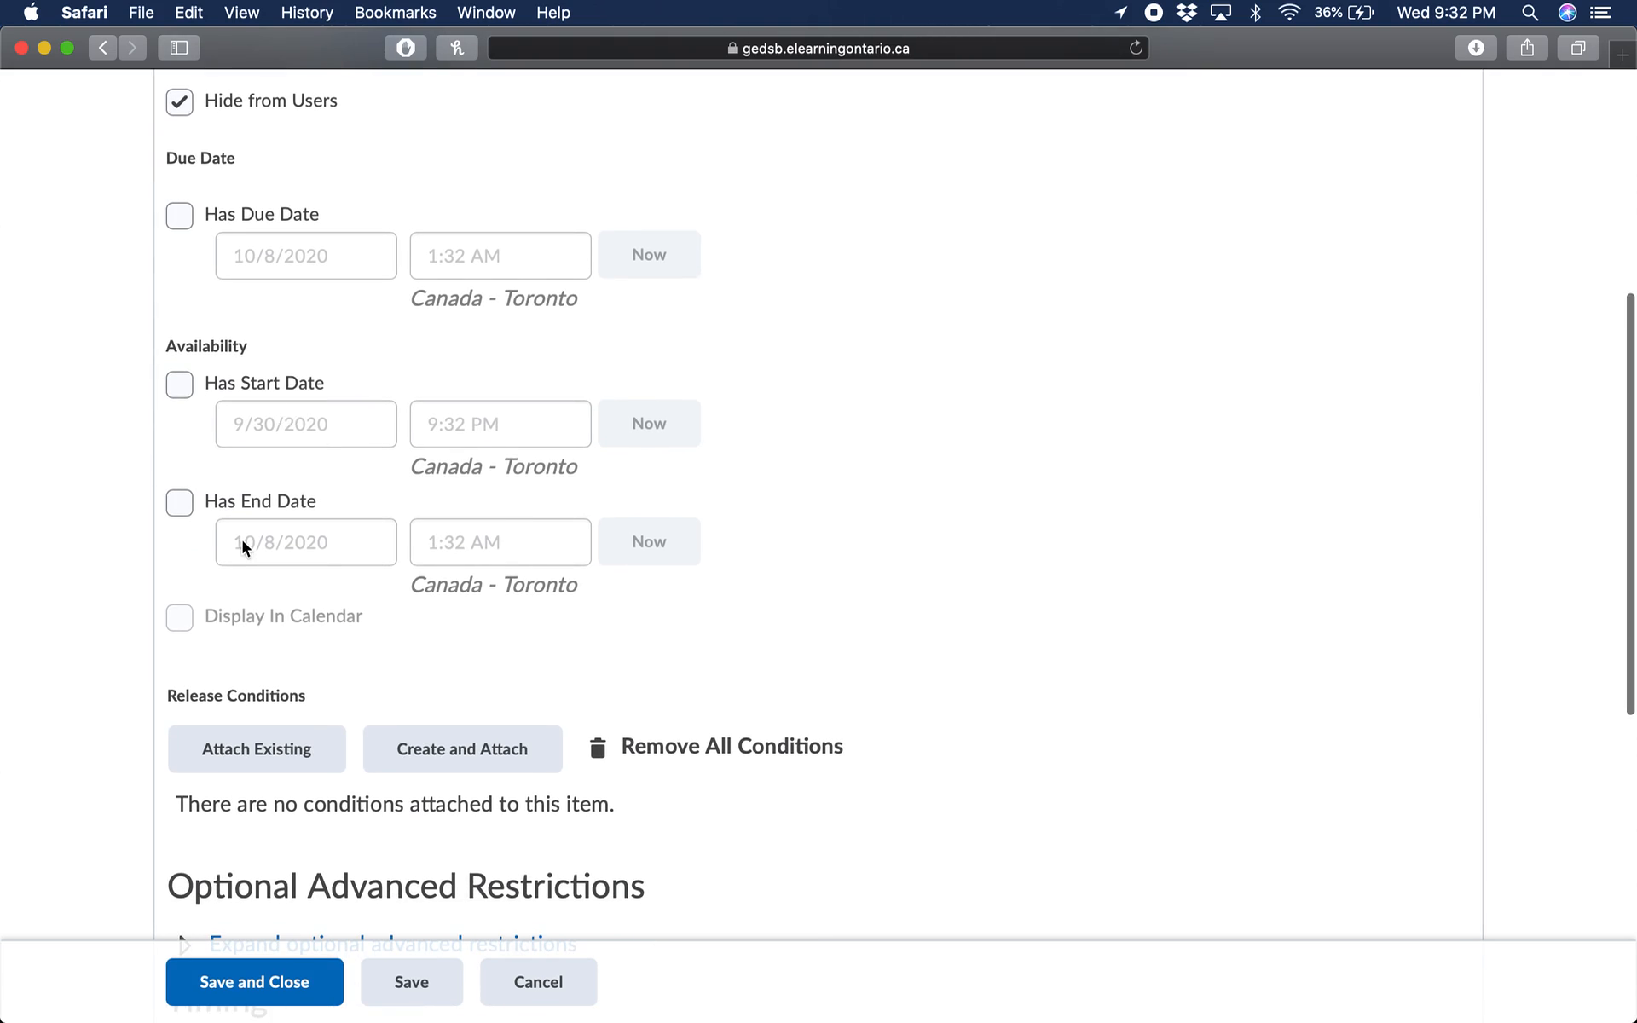
click(179, 388)
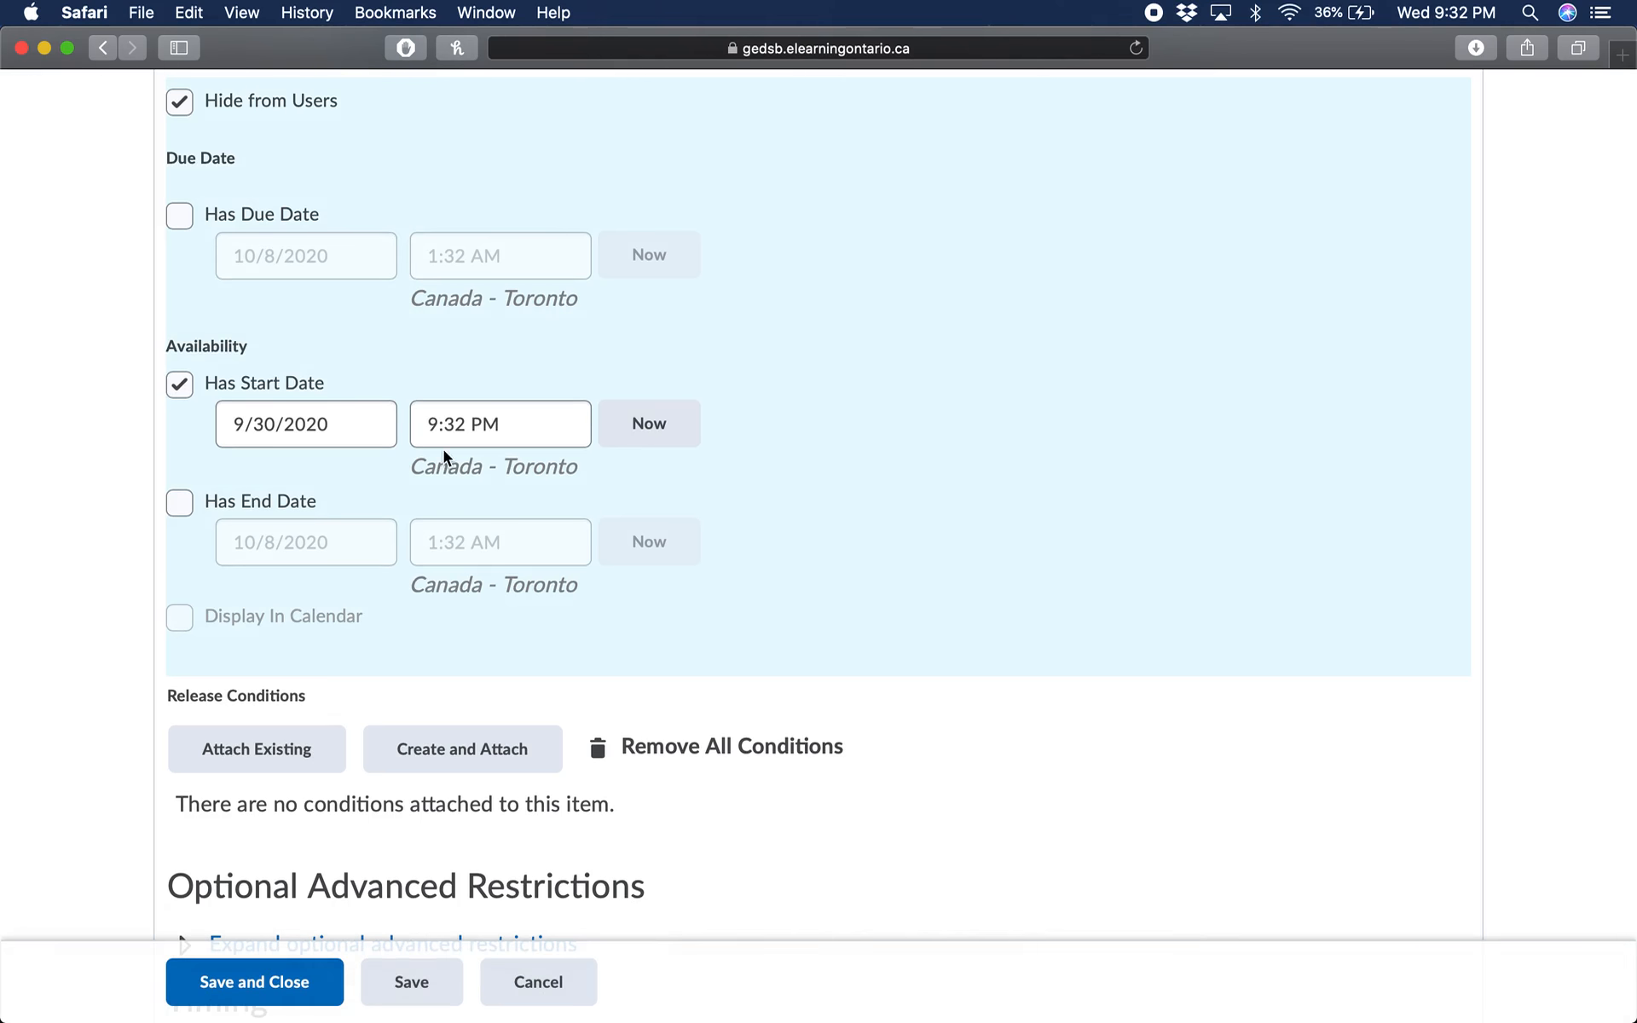
click(443, 422)
scroll(483, 523, up, 5)
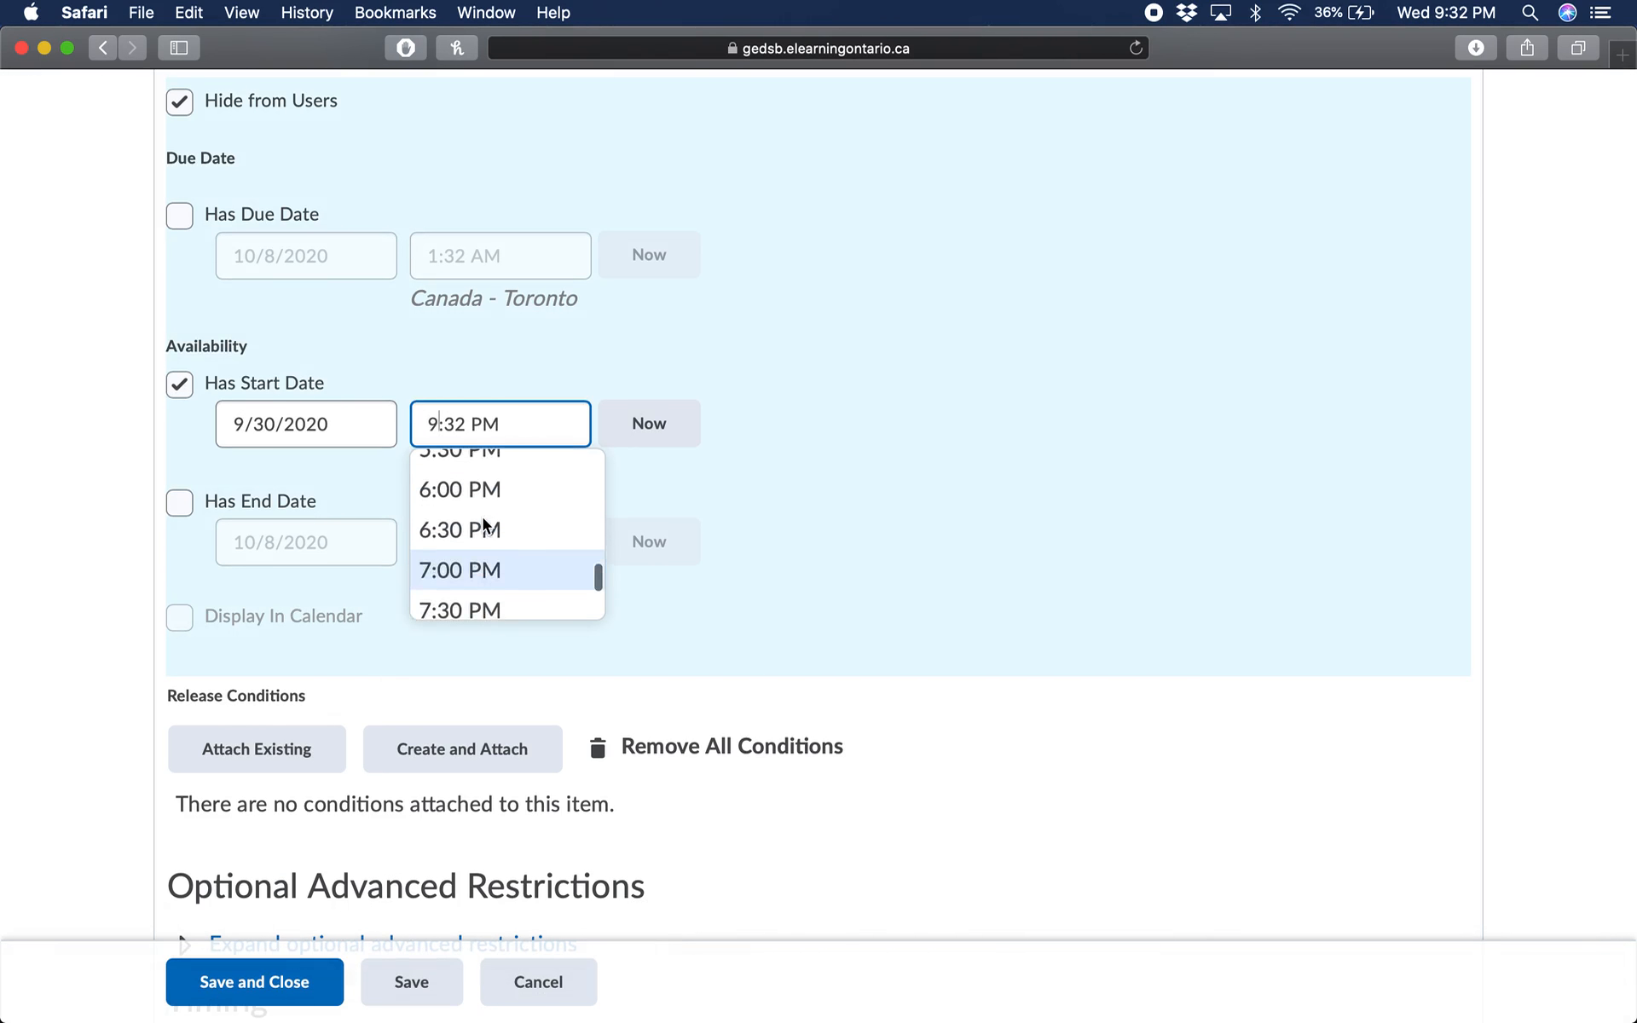
scroll(483, 524, up, 2)
click(483, 477)
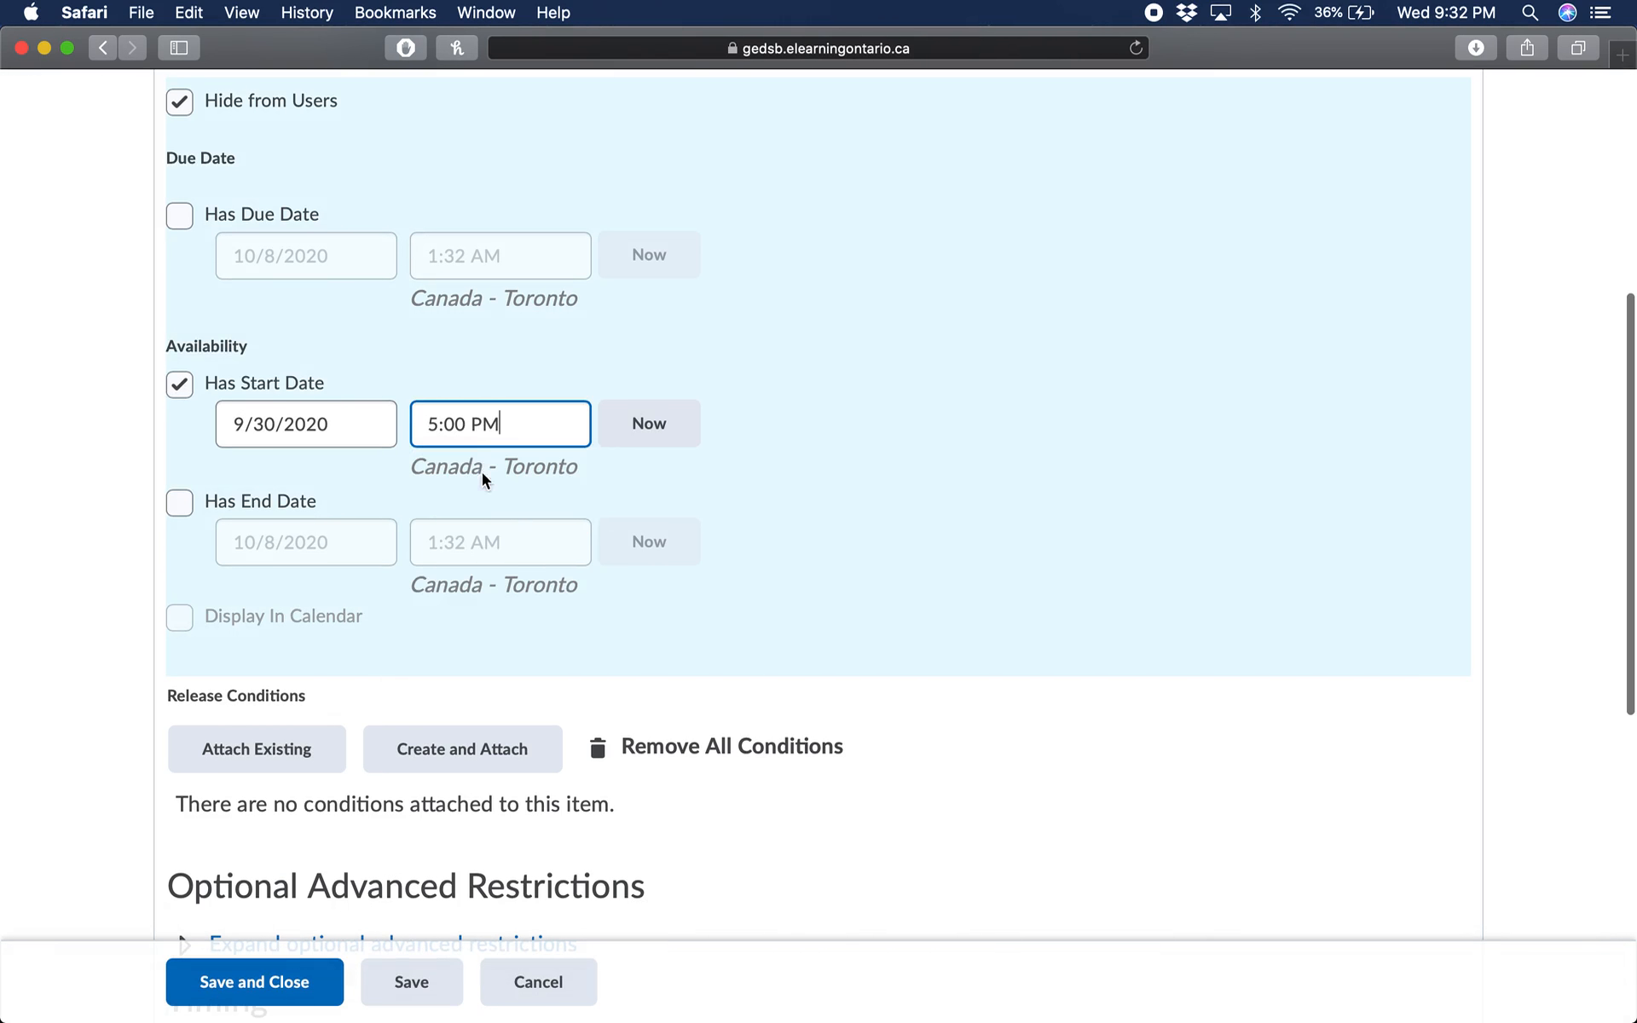
Enable the quiz's availability end date and set it to 9/30/2020 at the current time, 9:32 PM.
click(180, 502)
click(294, 541)
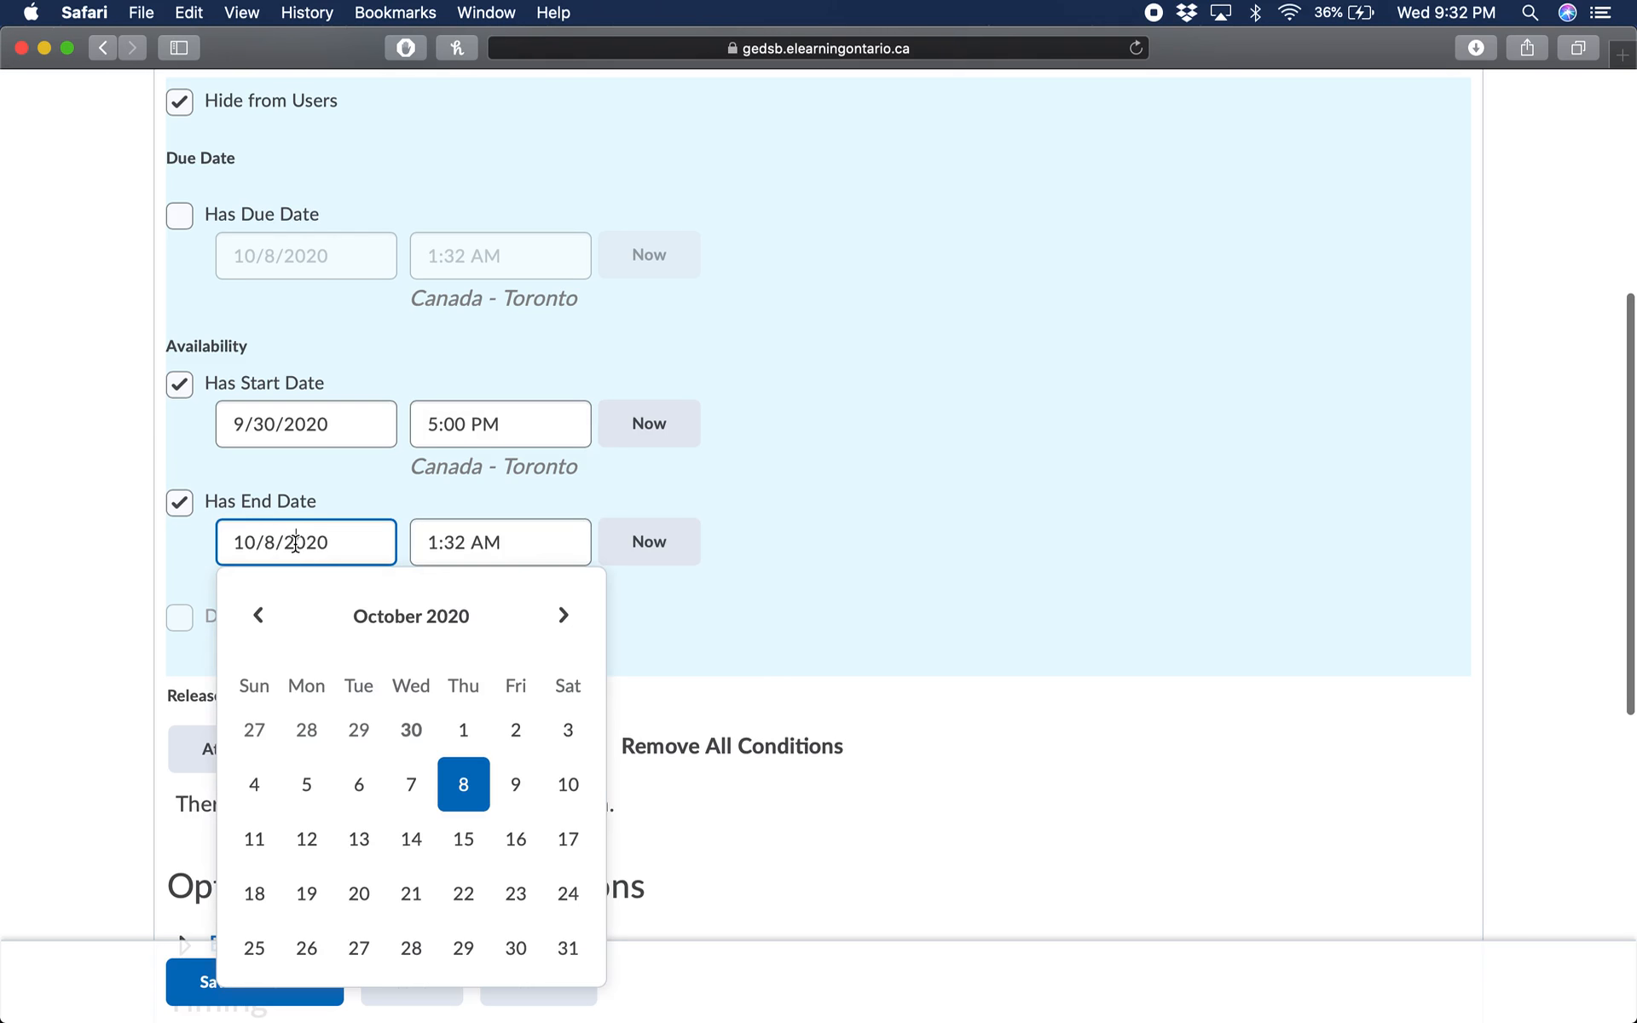
click(257, 615)
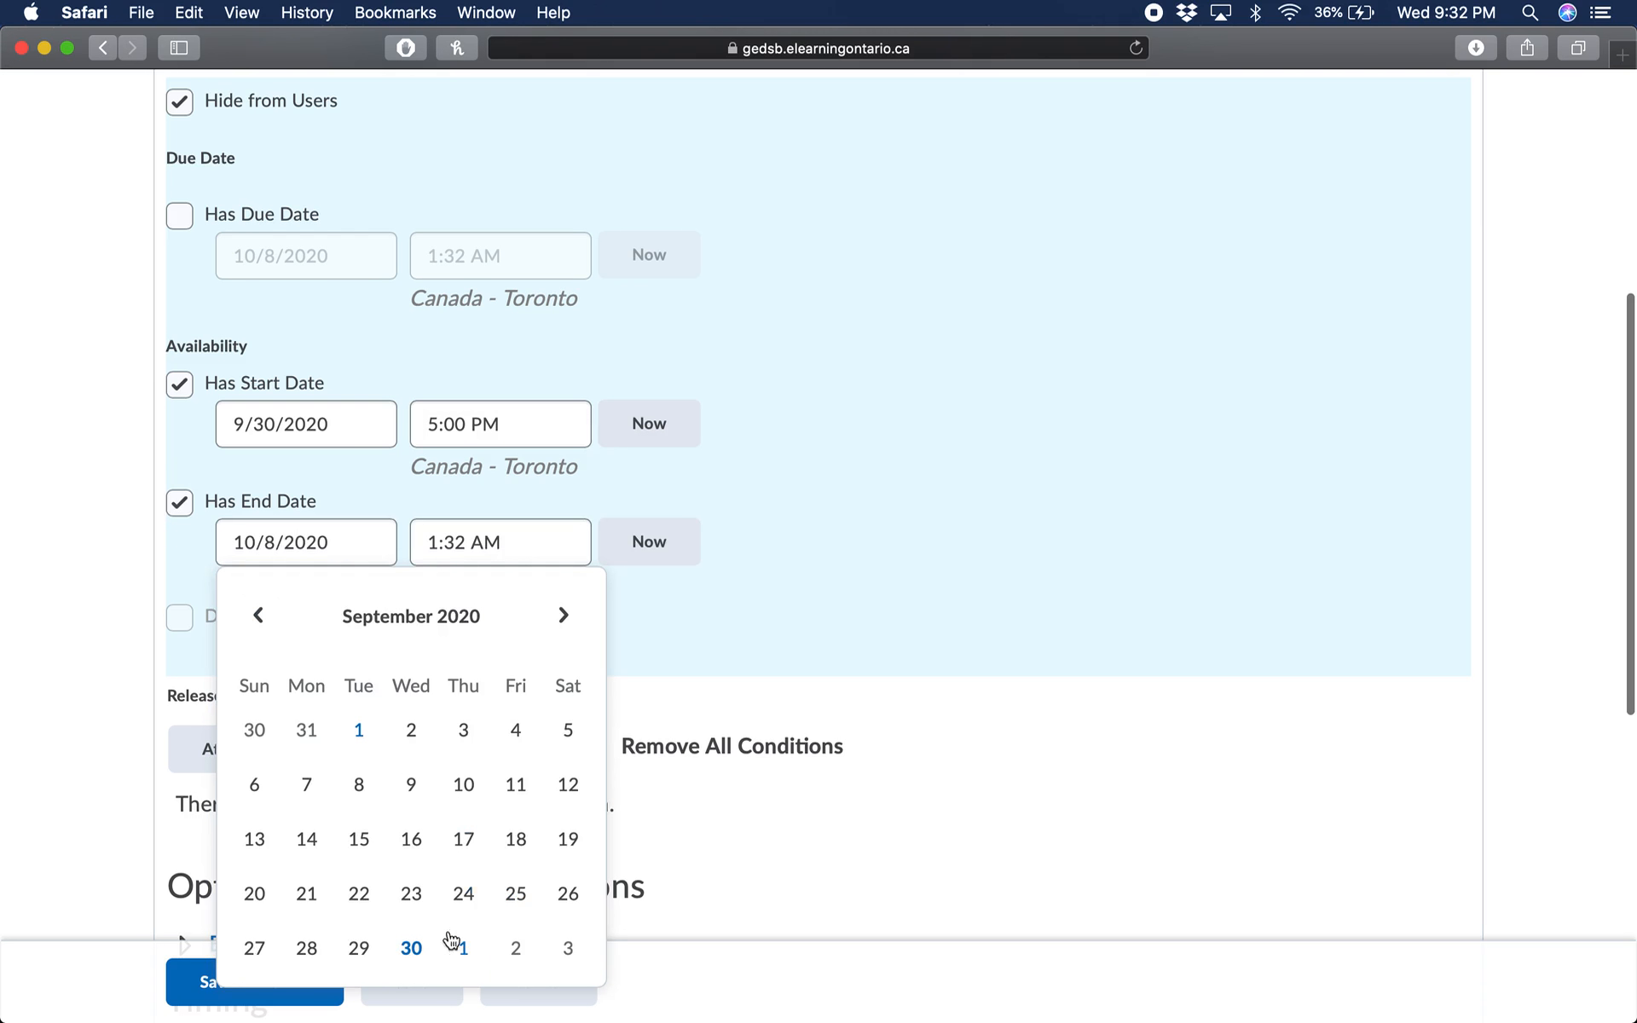
click(411, 947)
click(437, 547)
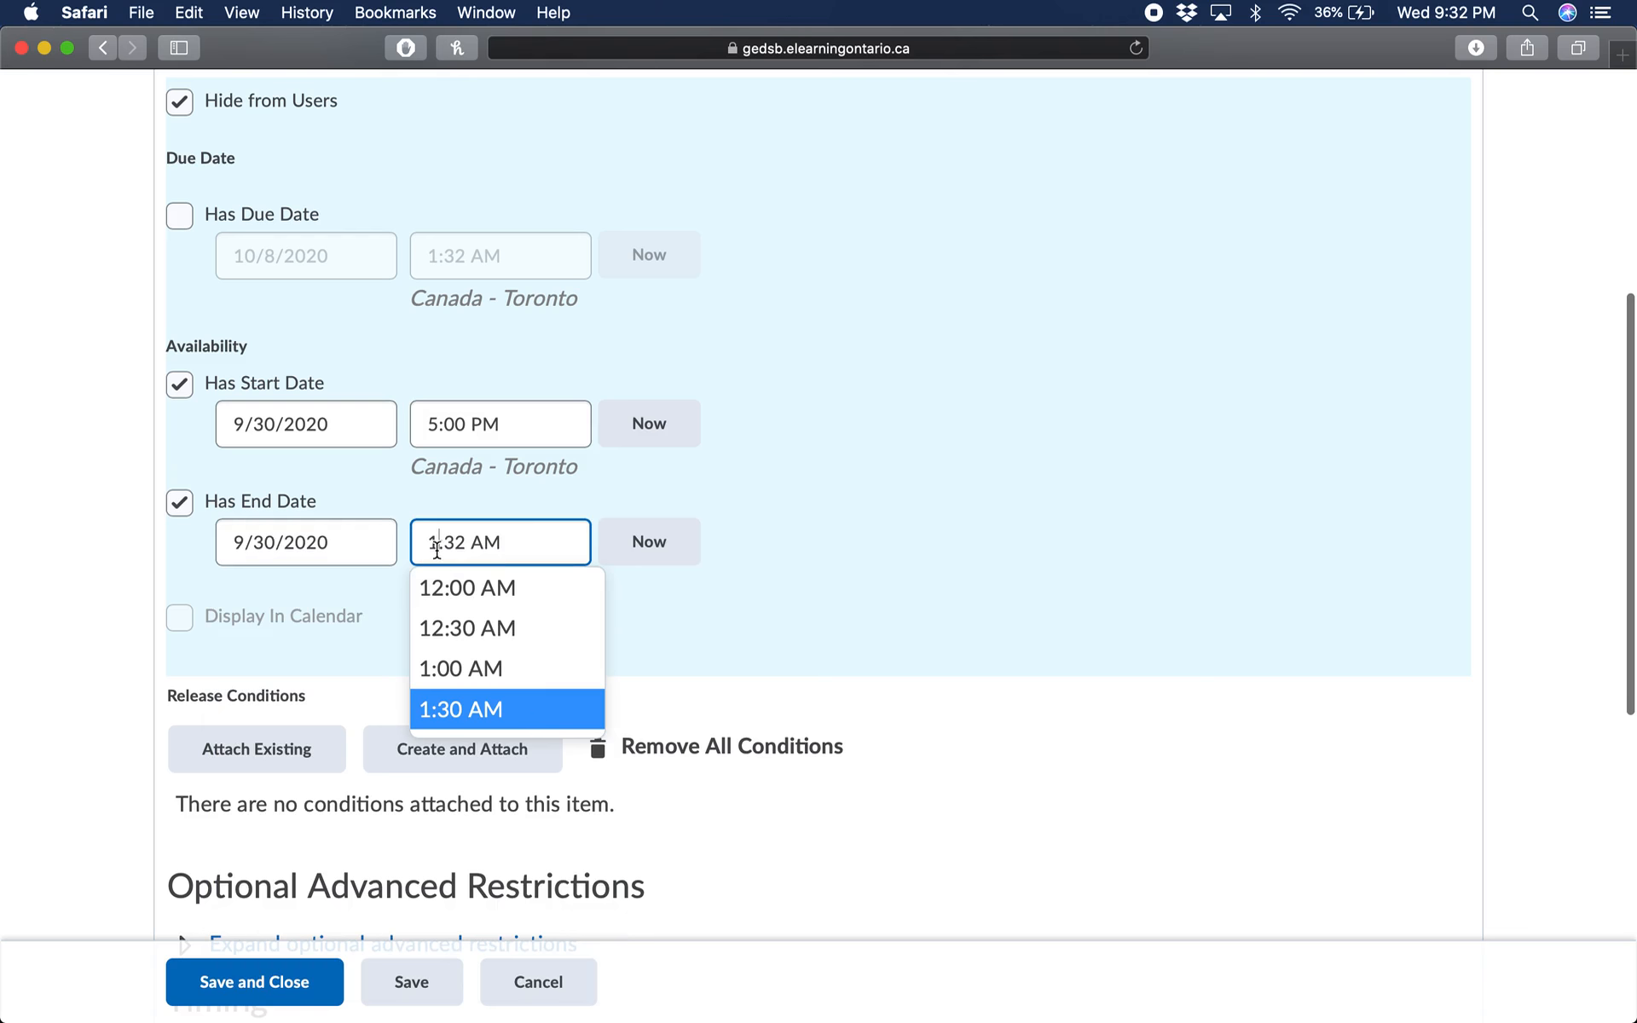
scroll(531, 672, up, 4)
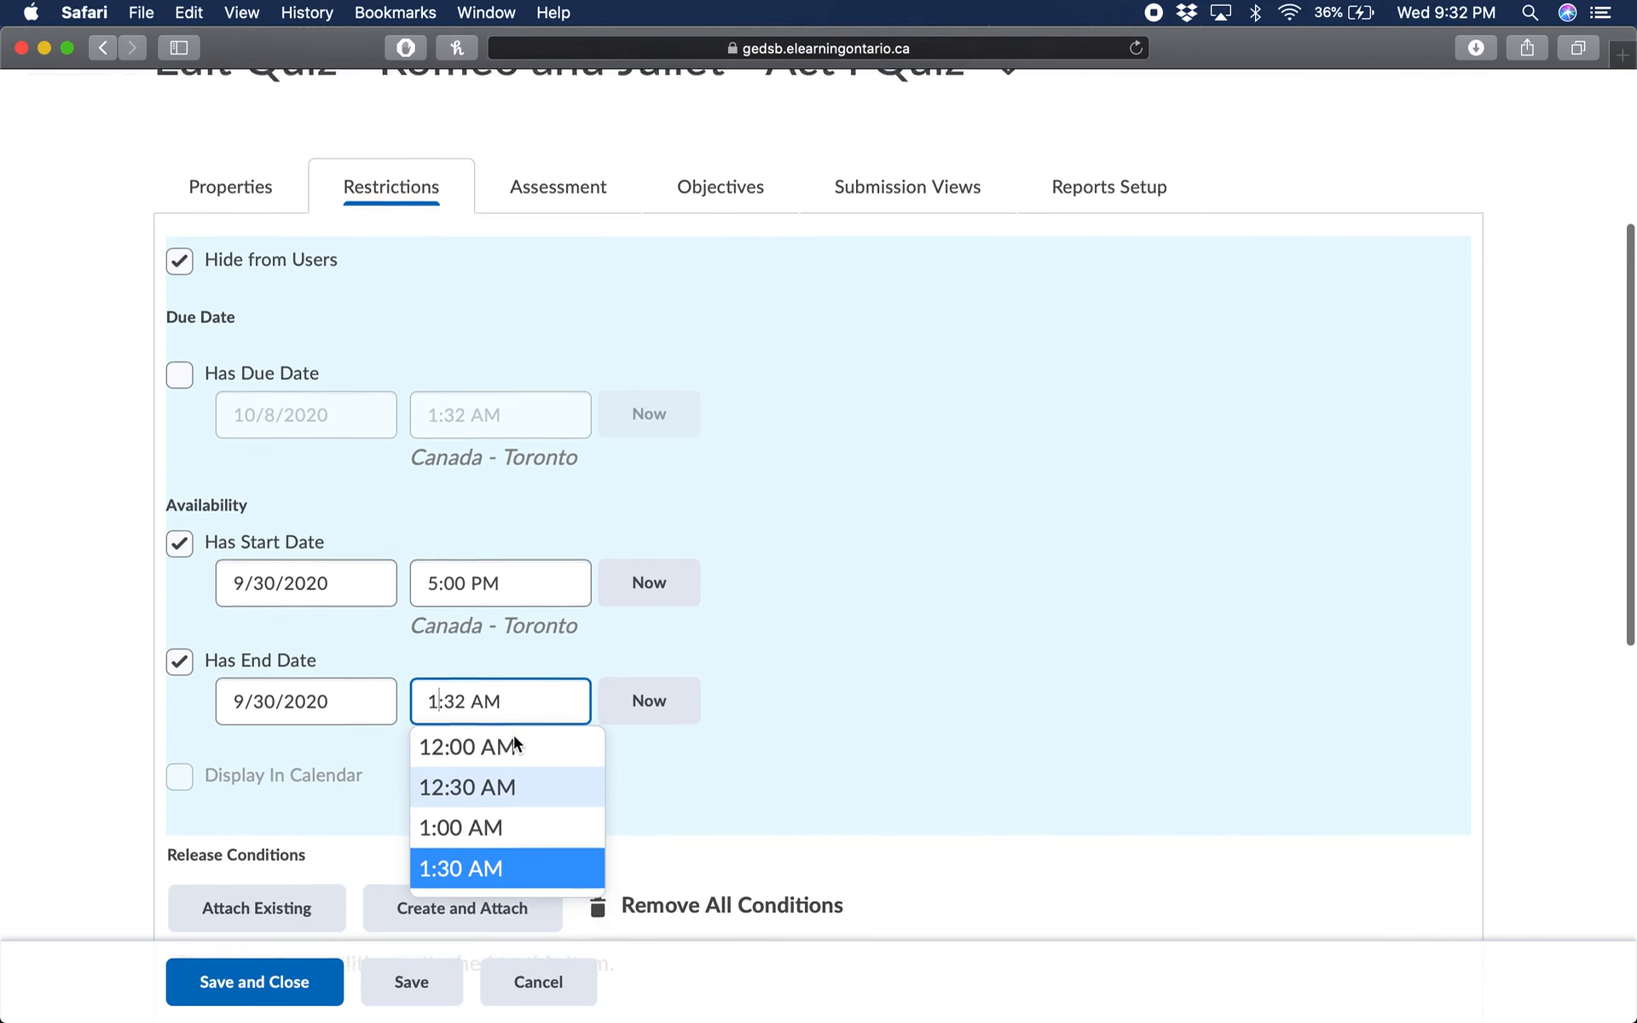
click(653, 699)
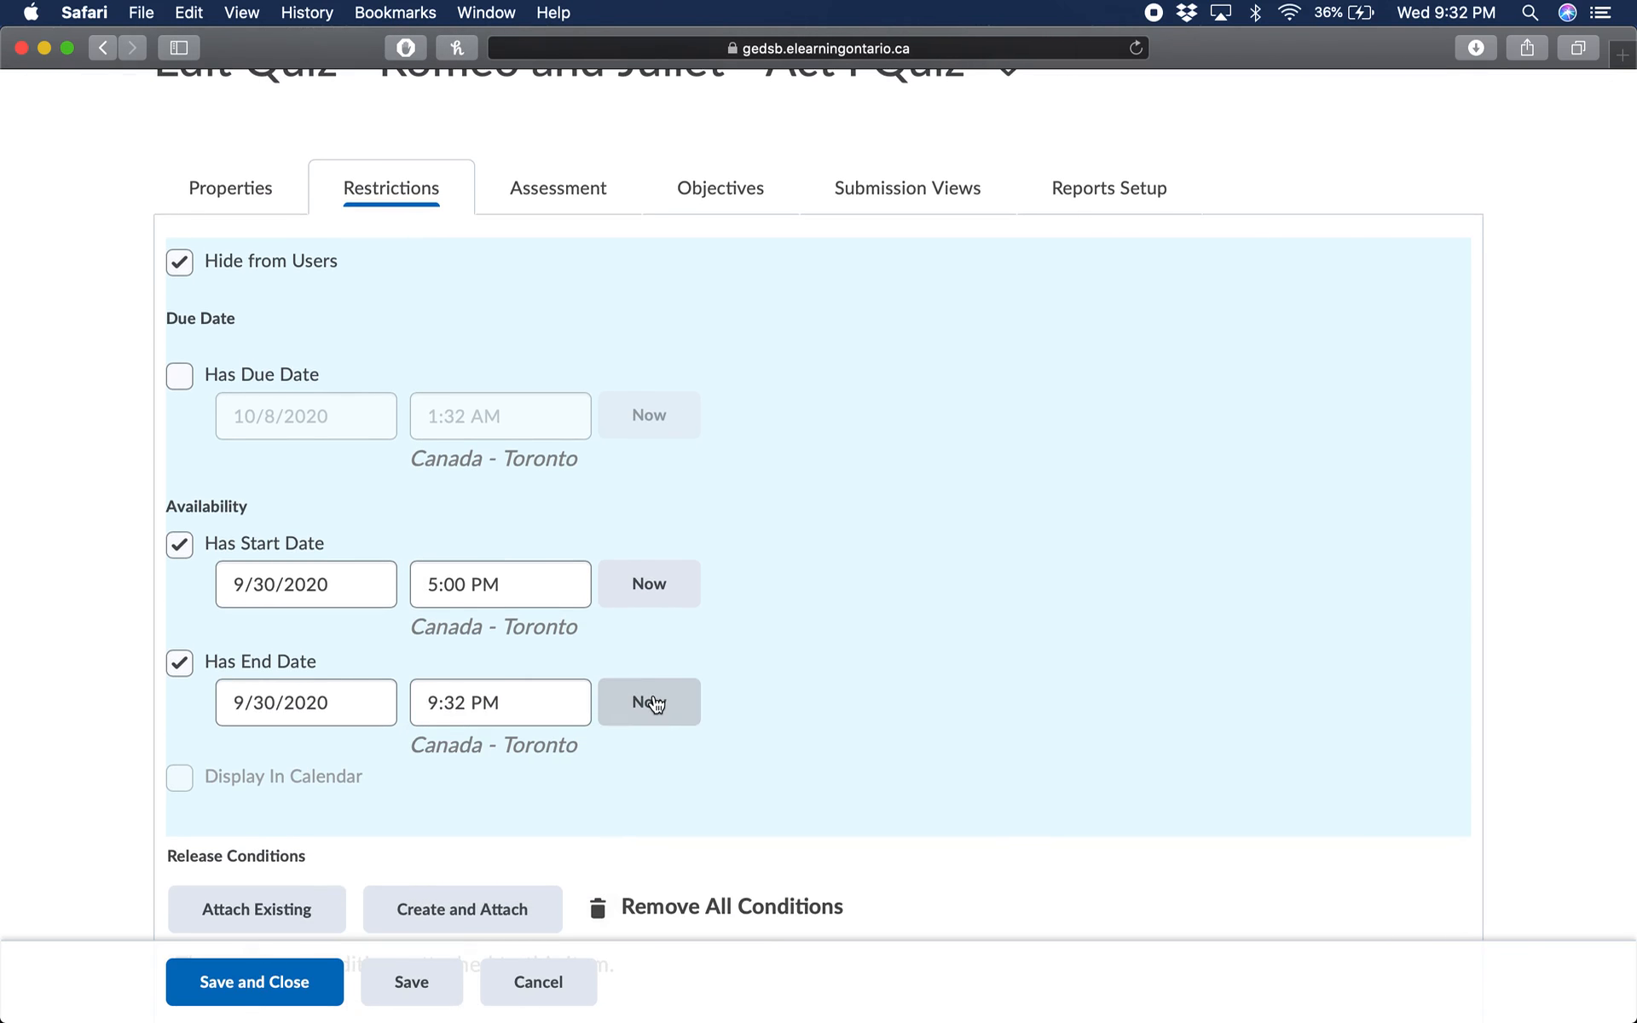
scroll(836, 630, down, 1)
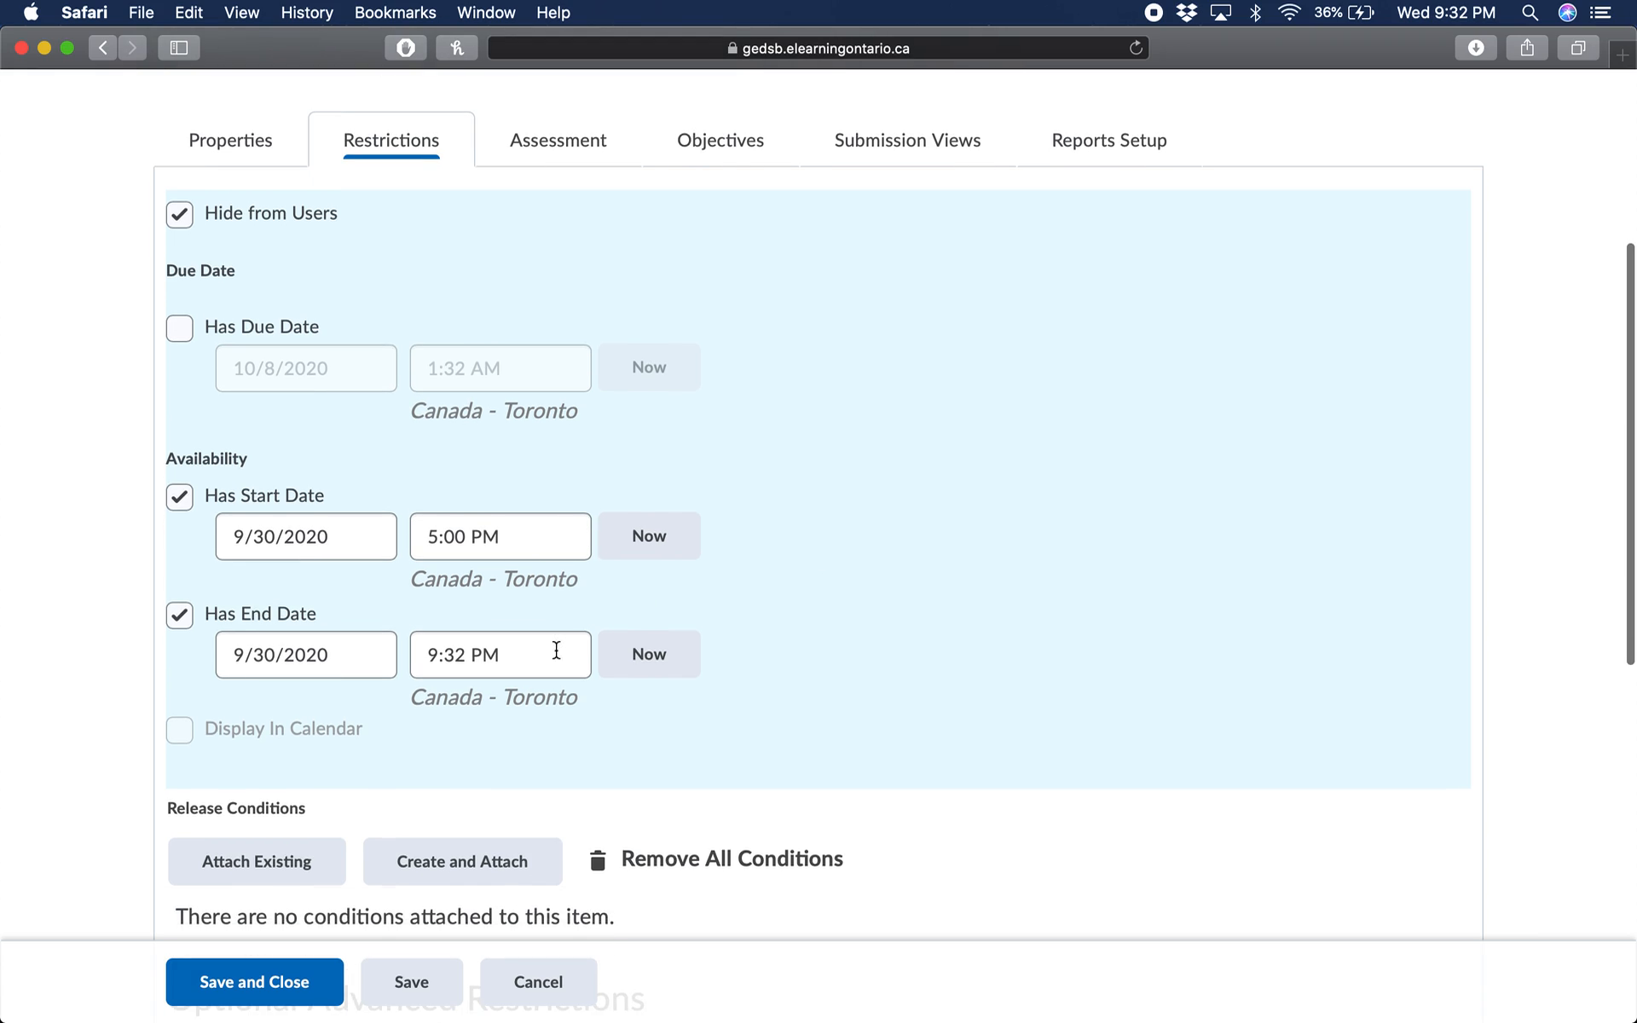
click(520, 638)
scroll(520, 638, down, 1)
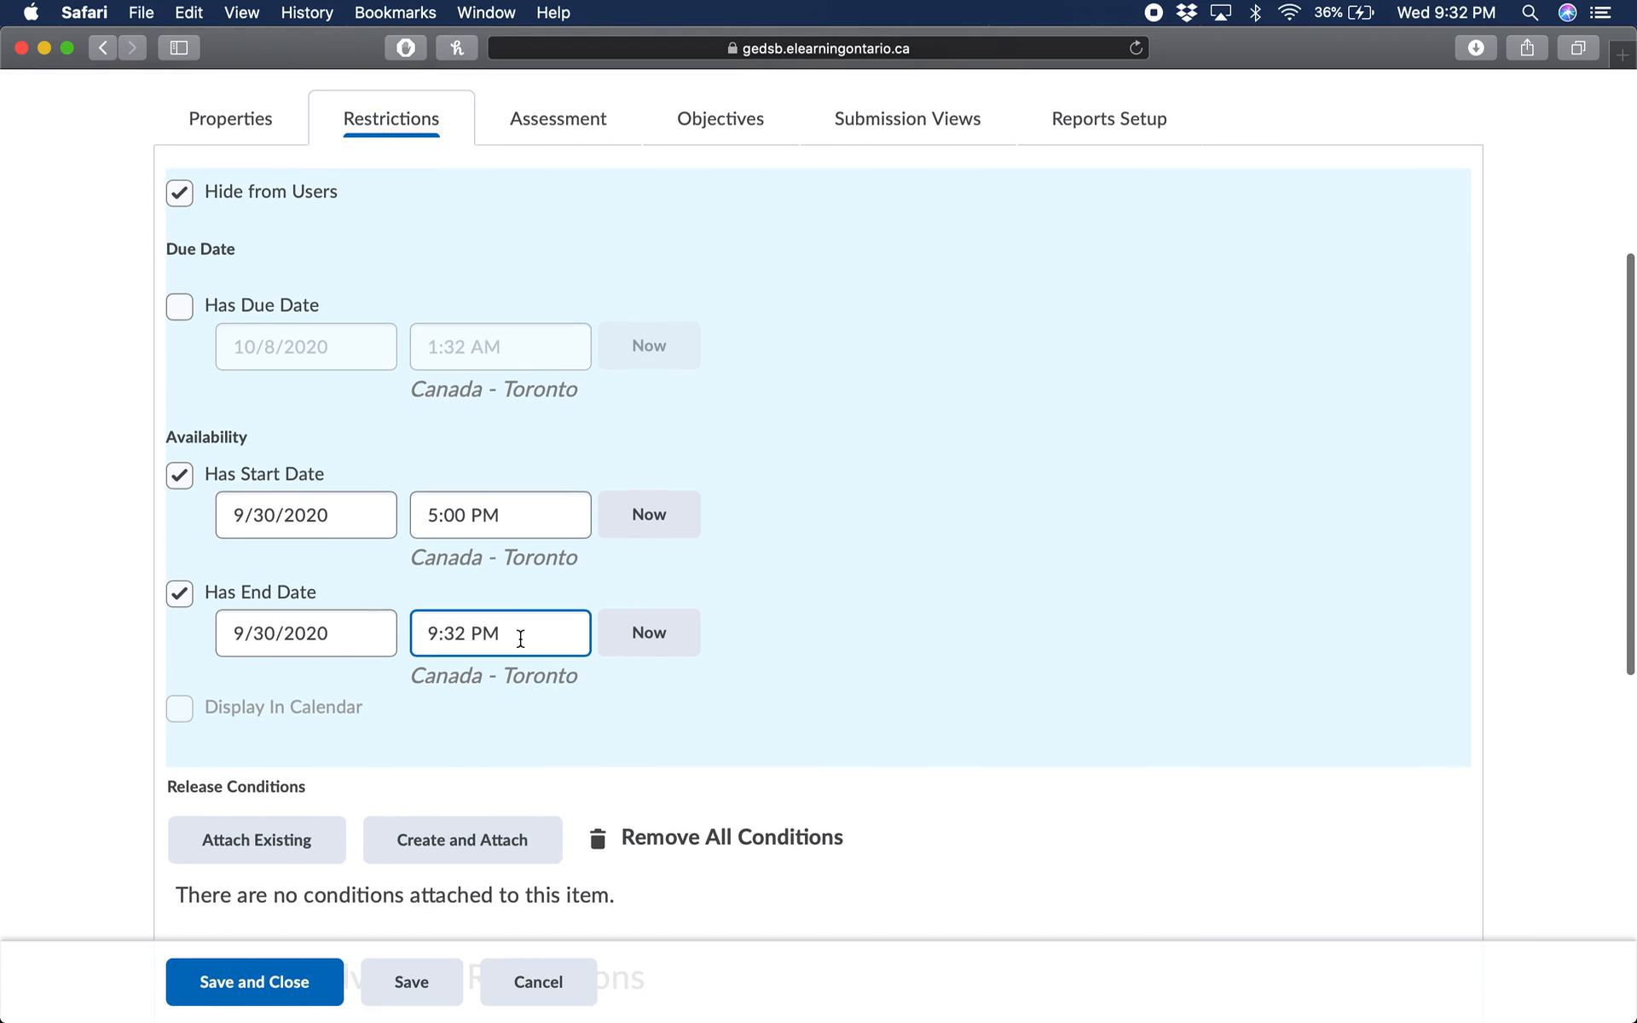
click(757, 633)
scroll(757, 632, up, 1)
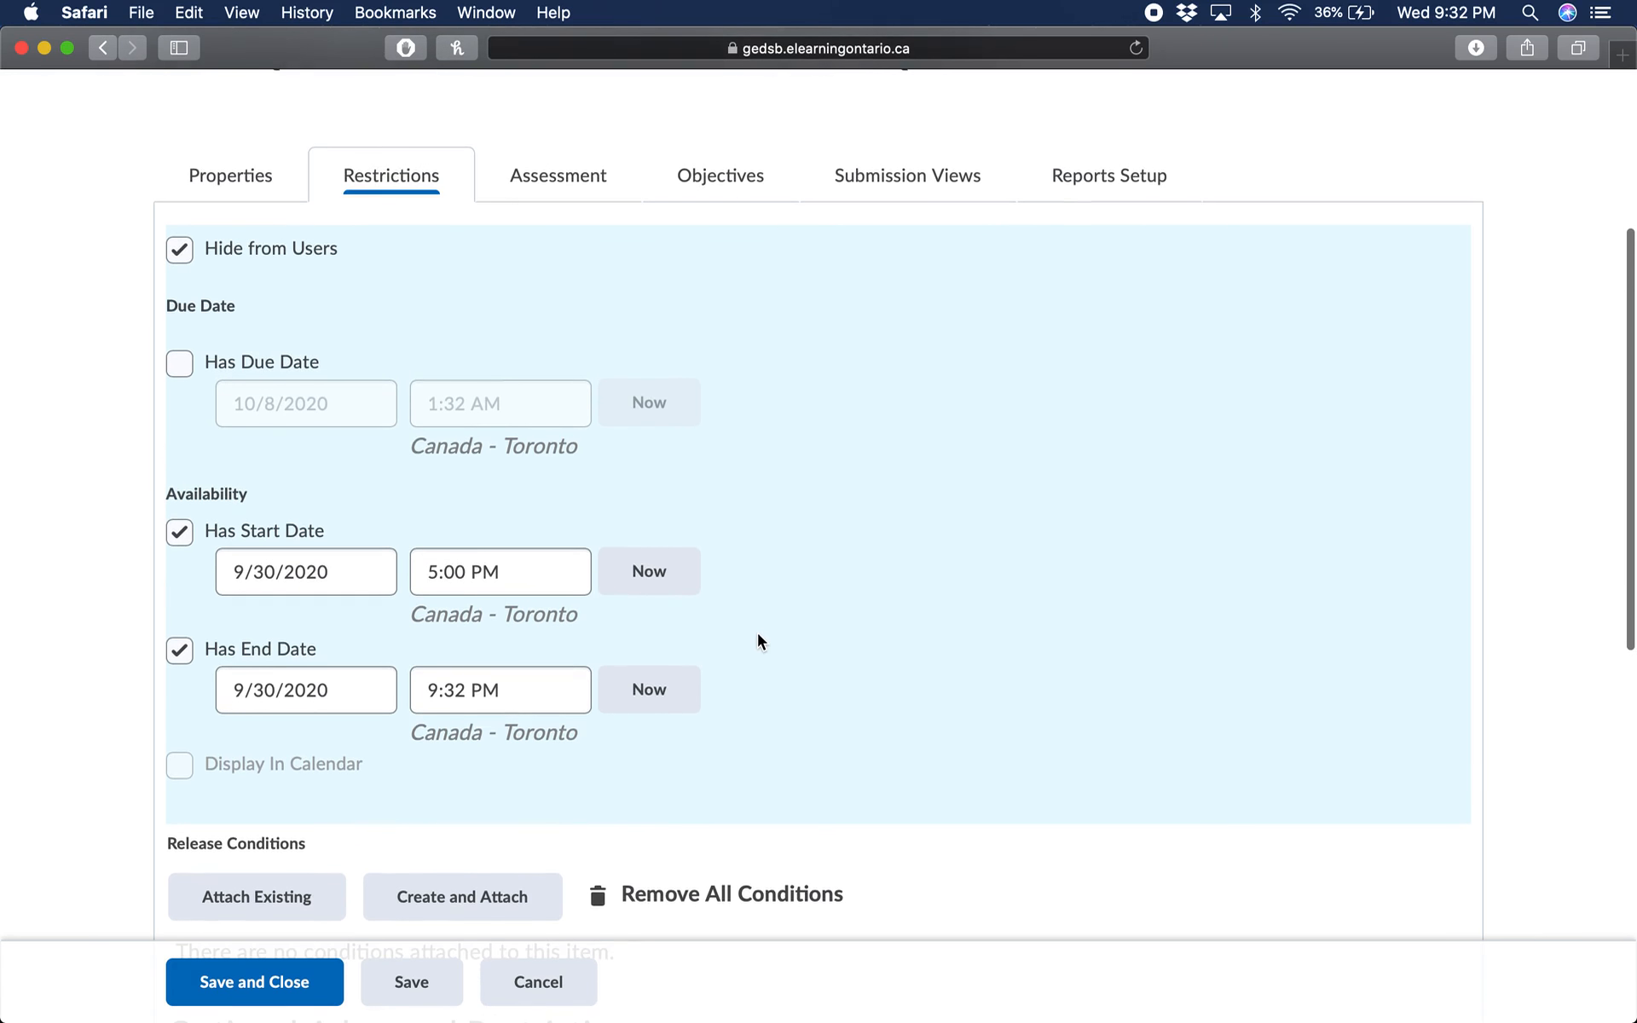
Switch the quiz timing to an enforced time limit and set the limit to 30 minutes.
scroll(758, 635, down, 5)
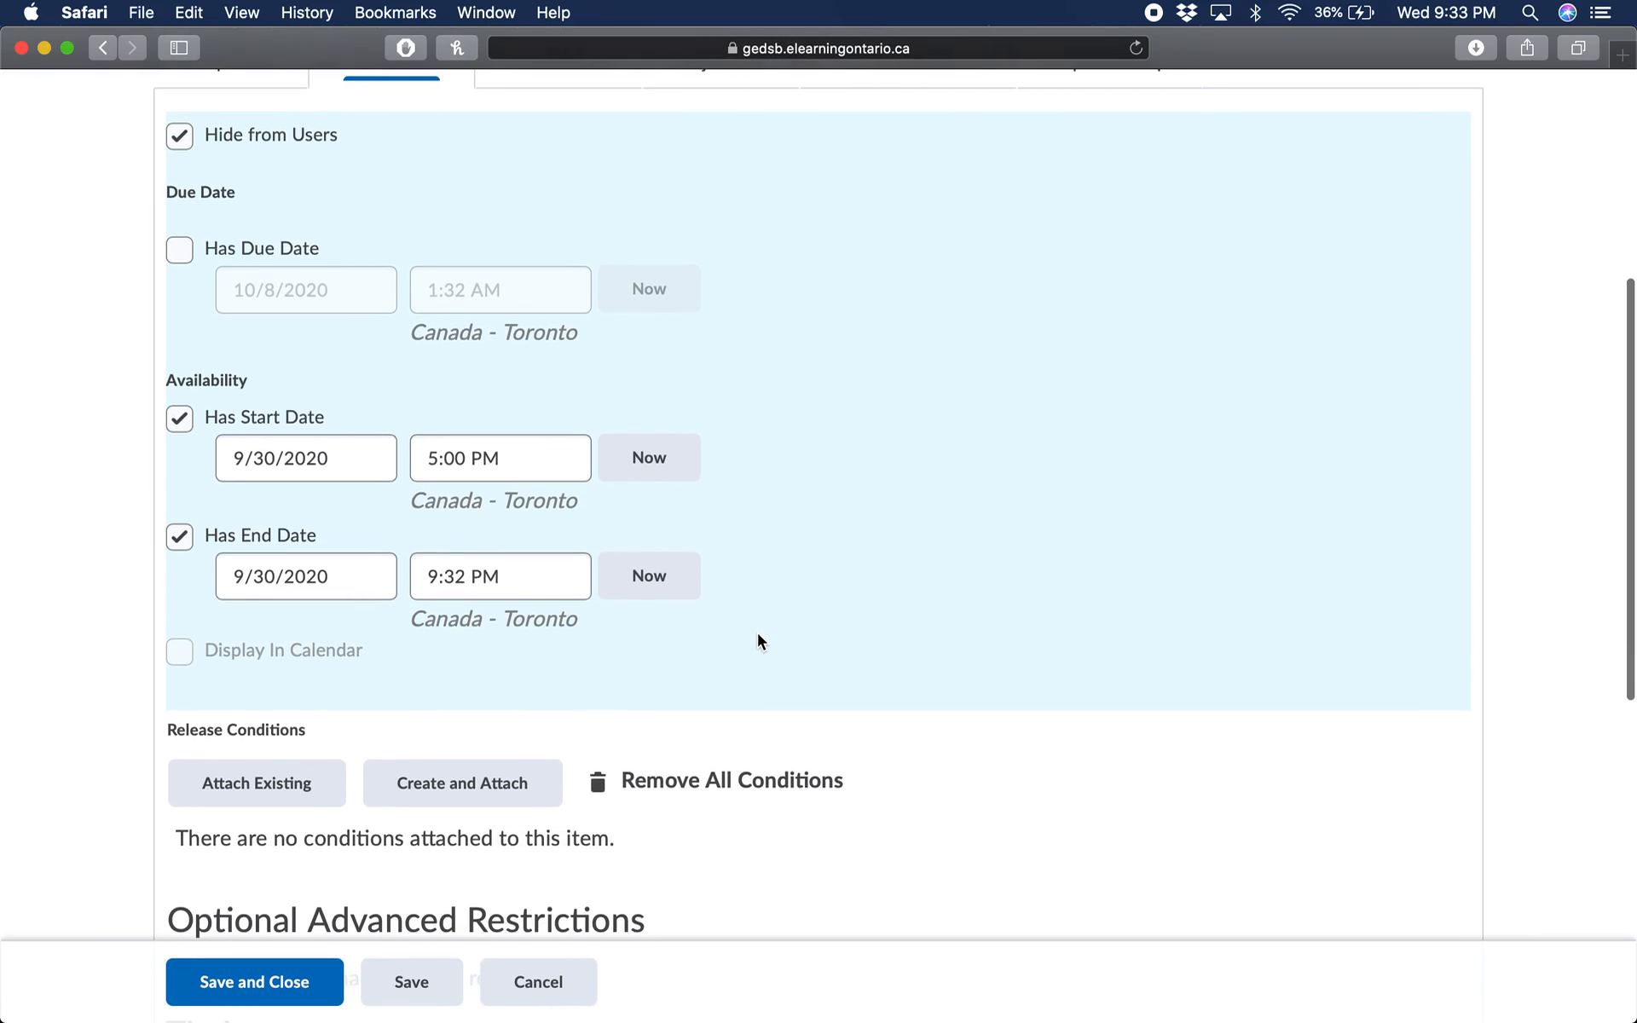
scroll(757, 635, down, 8)
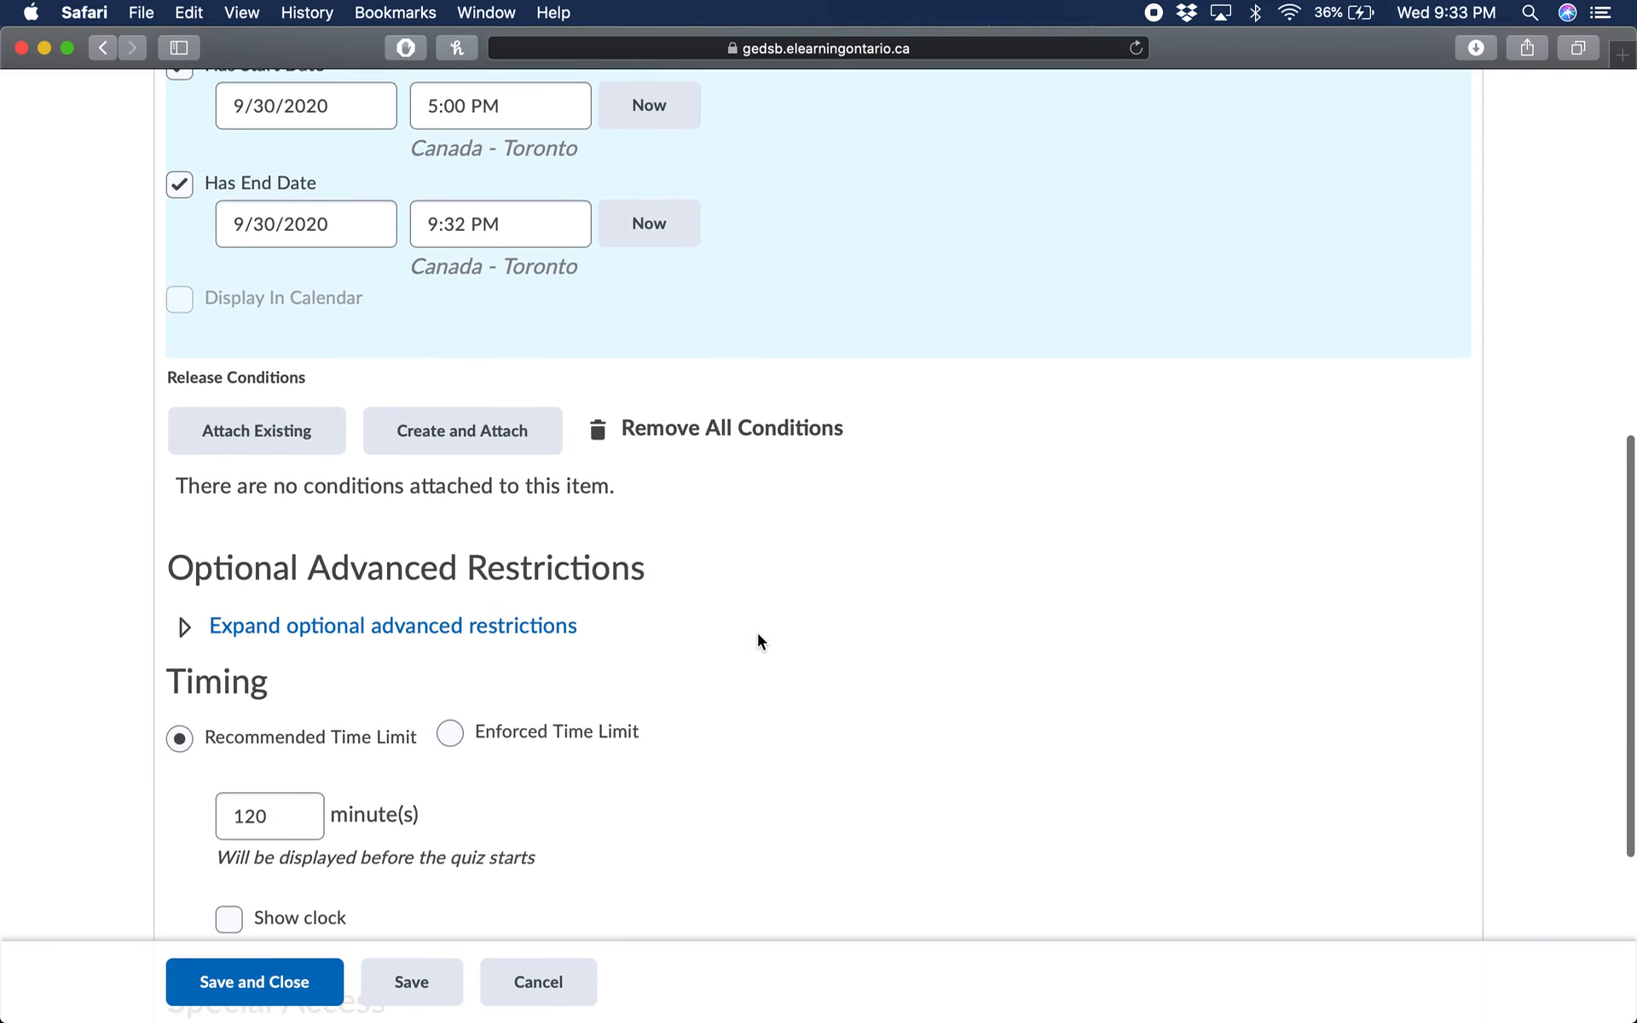
scroll(757, 640, down, 2)
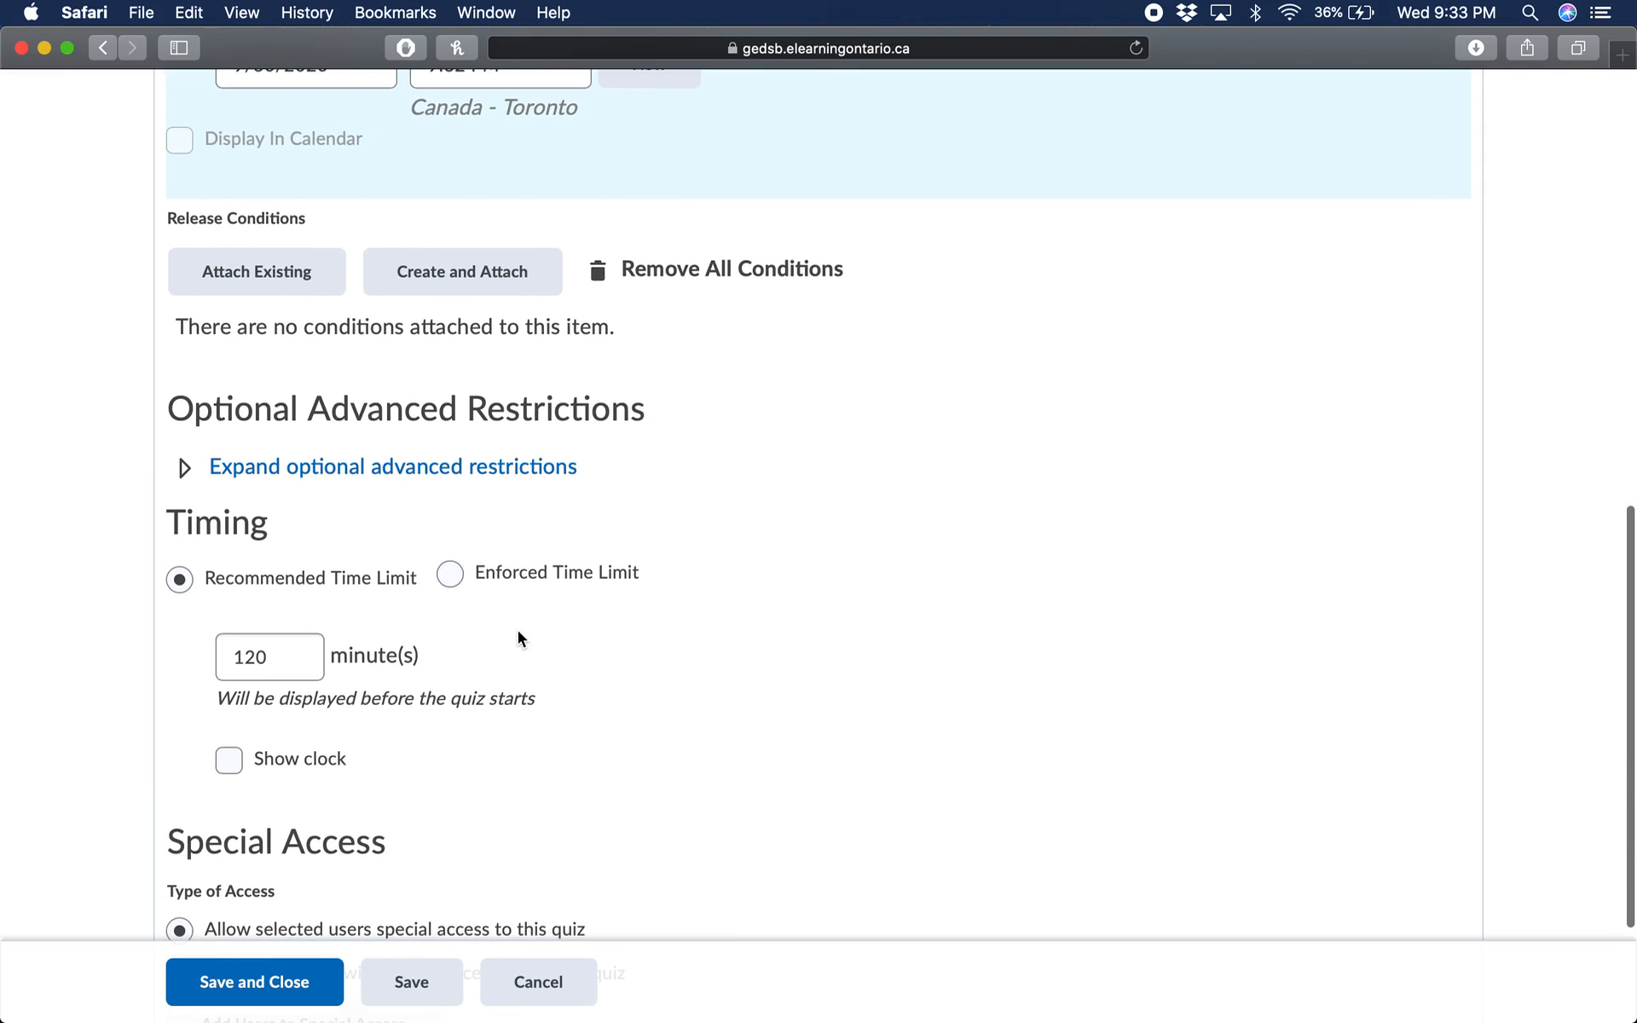
scroll(518, 632, down, 2)
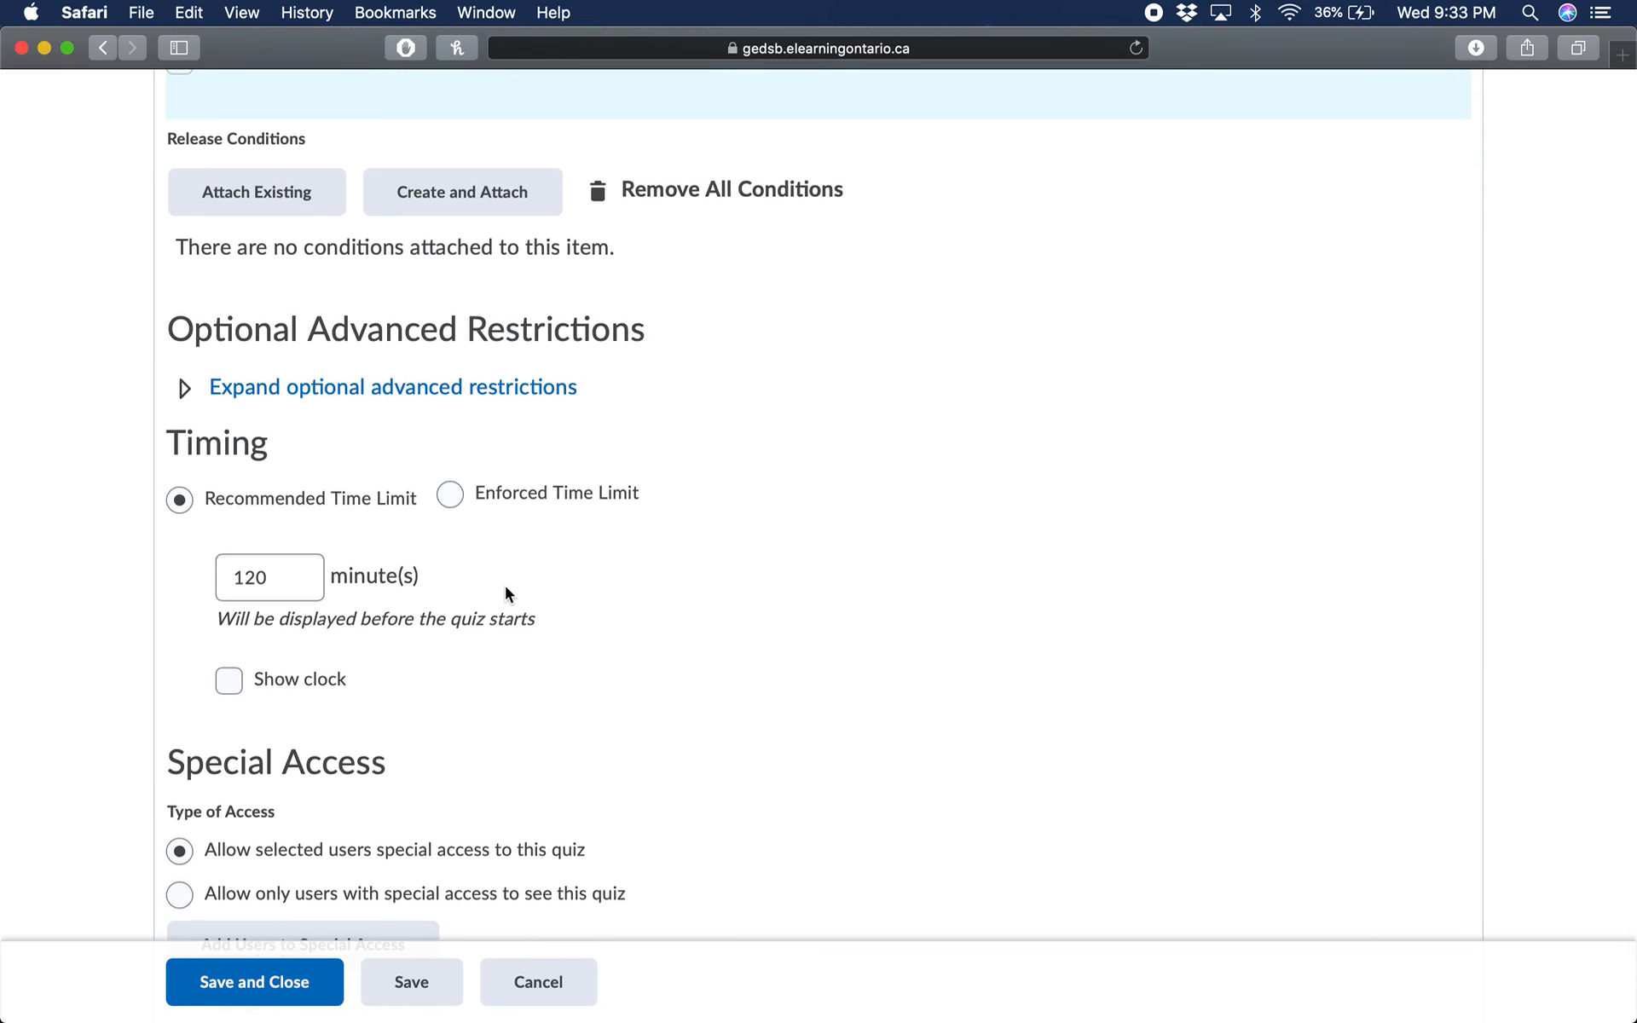
scroll(504, 594, down, 1)
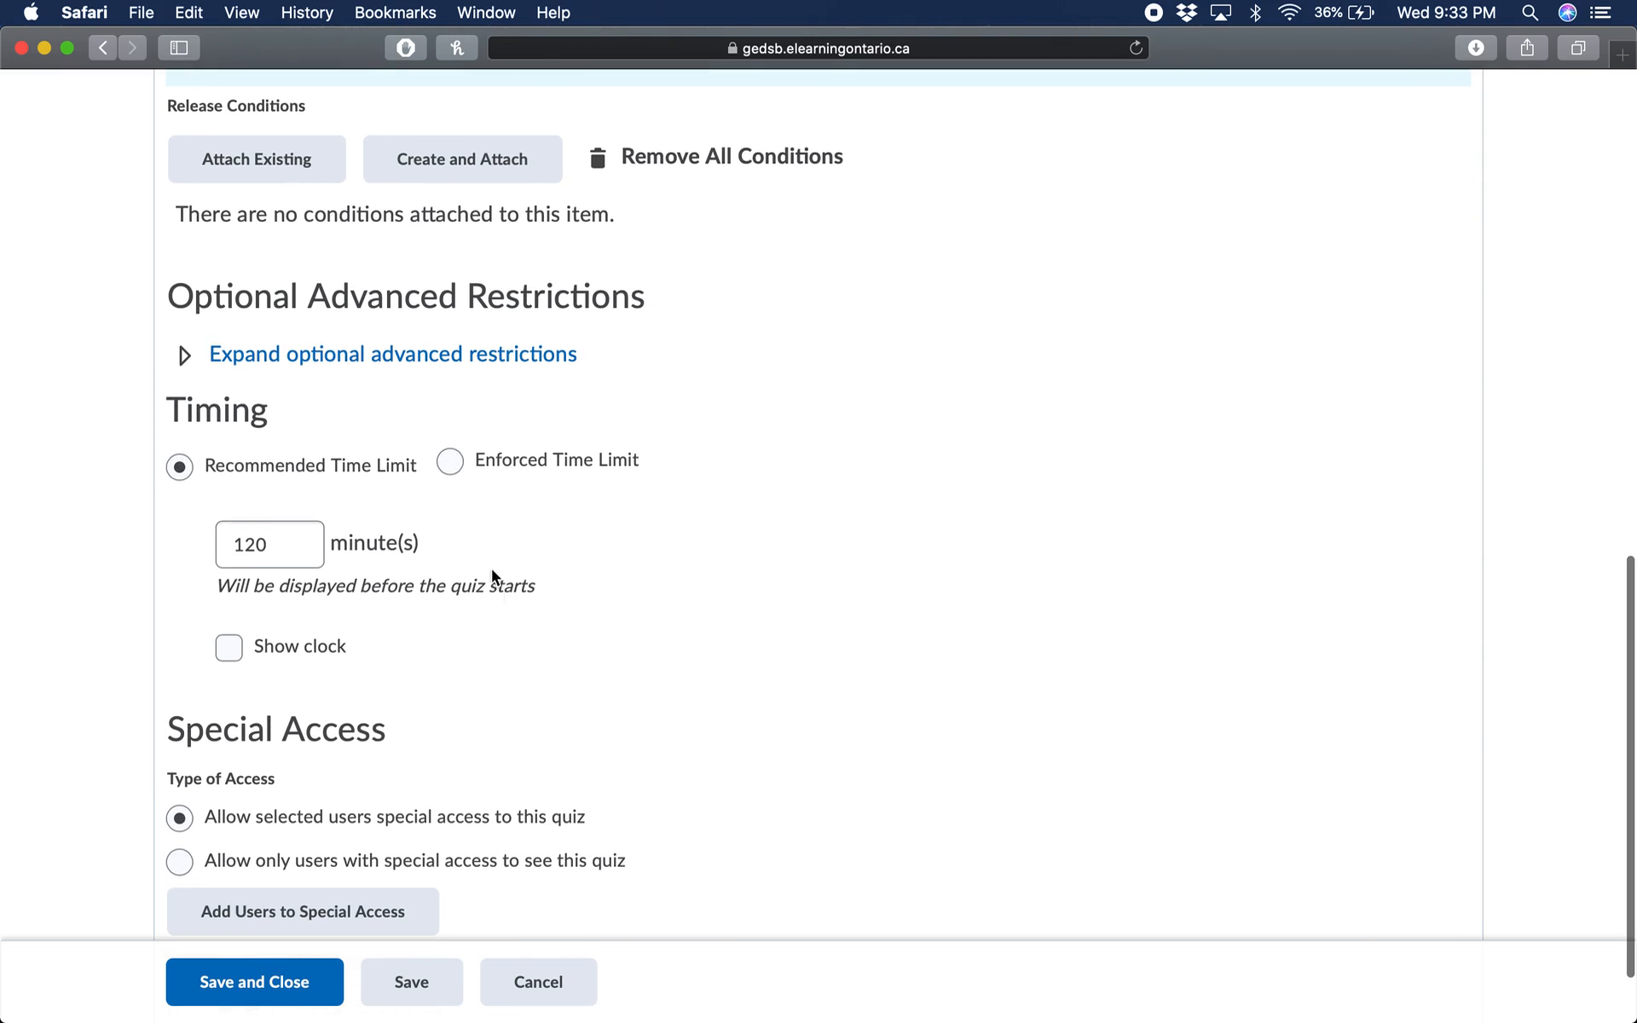
scroll(450, 462, down, 1)
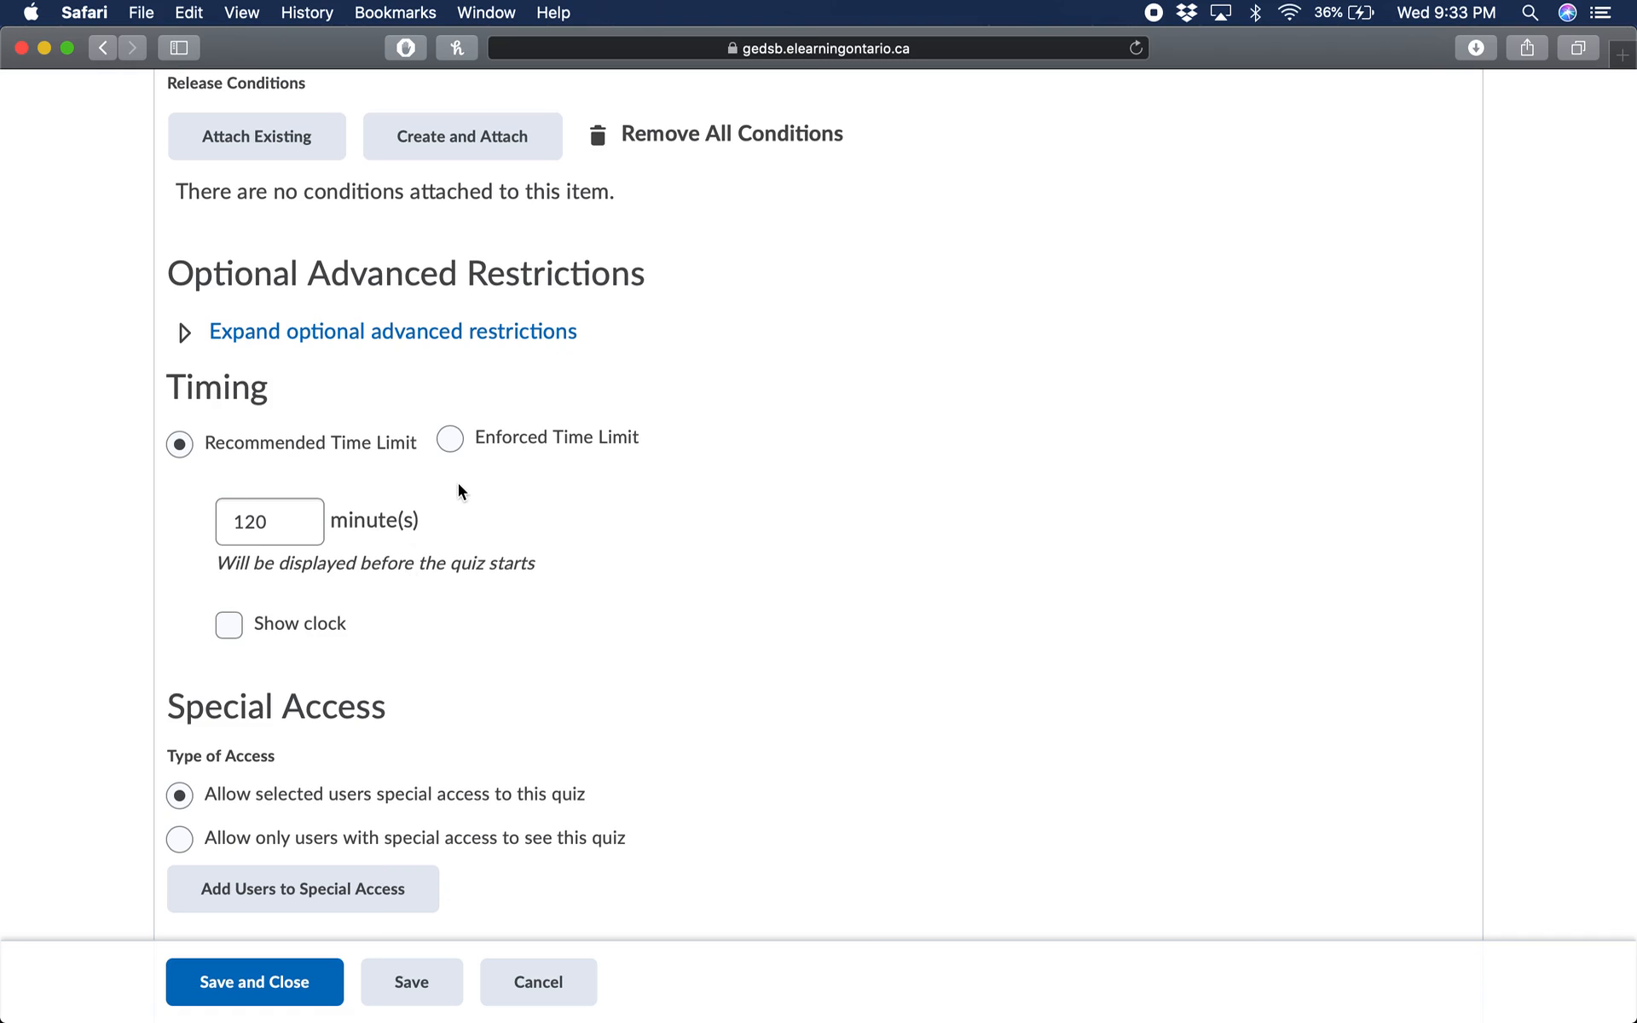
click(450, 440)
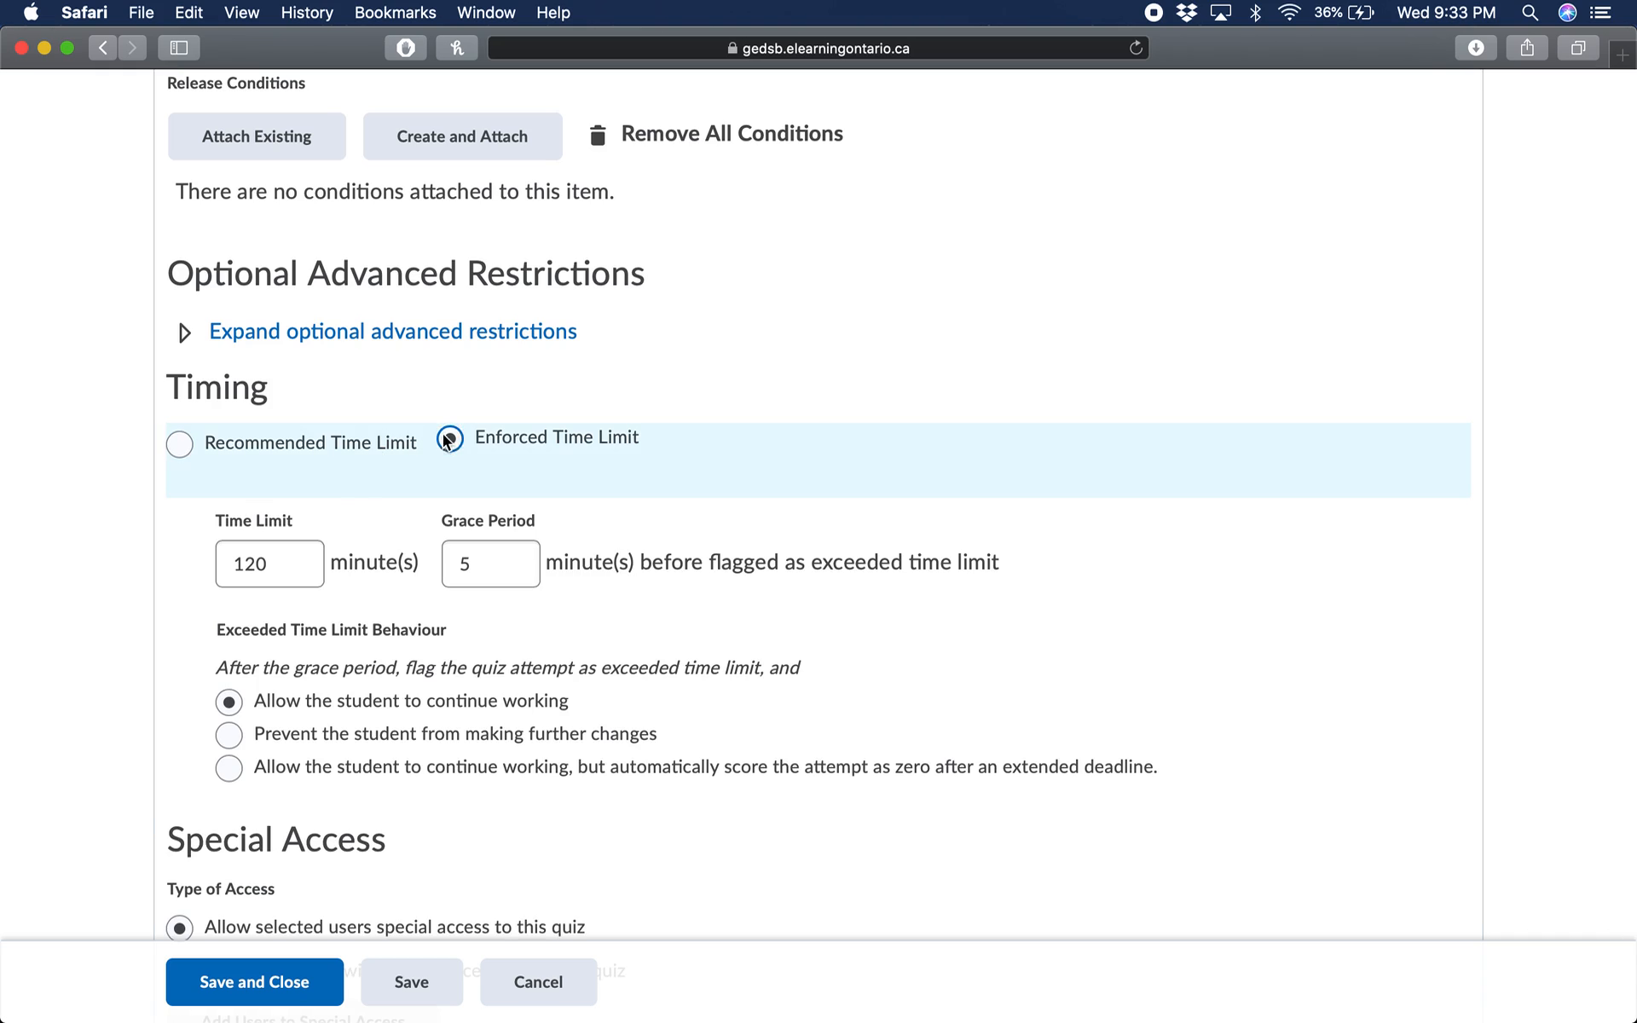
scroll(473, 443, down, 1)
double_click(256, 533)
key(BackSpace)
text(30)
click(555, 598)
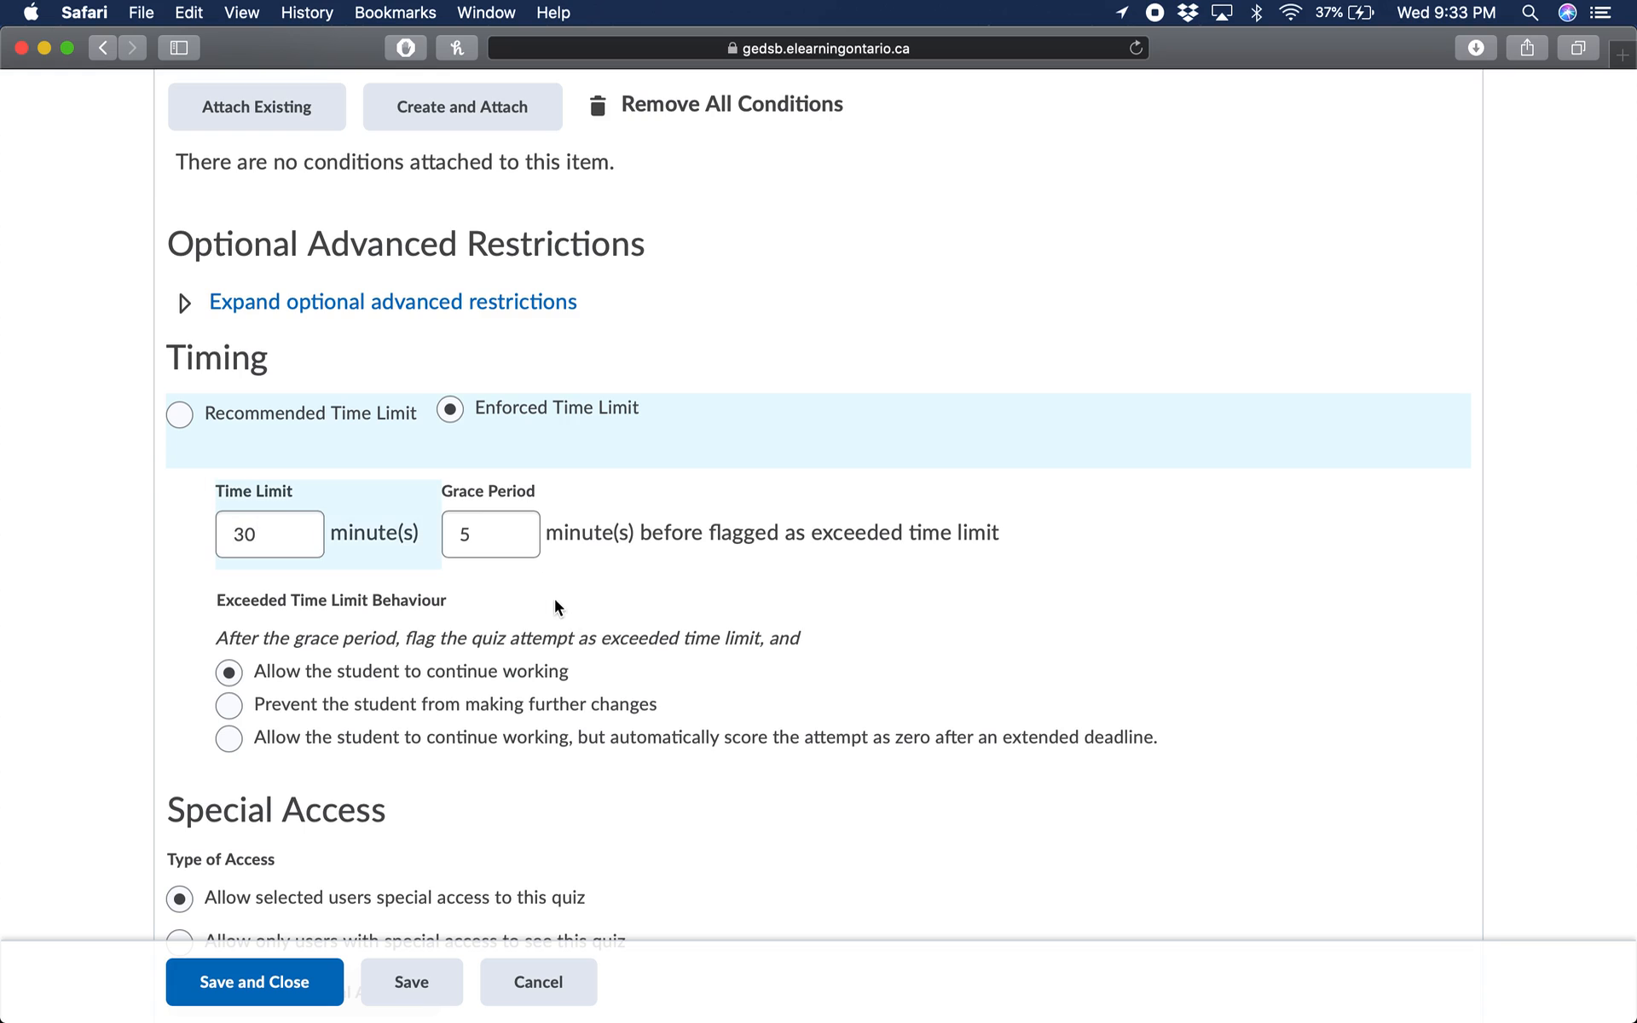
click(290, 516)
scroll(285, 530, down, 1)
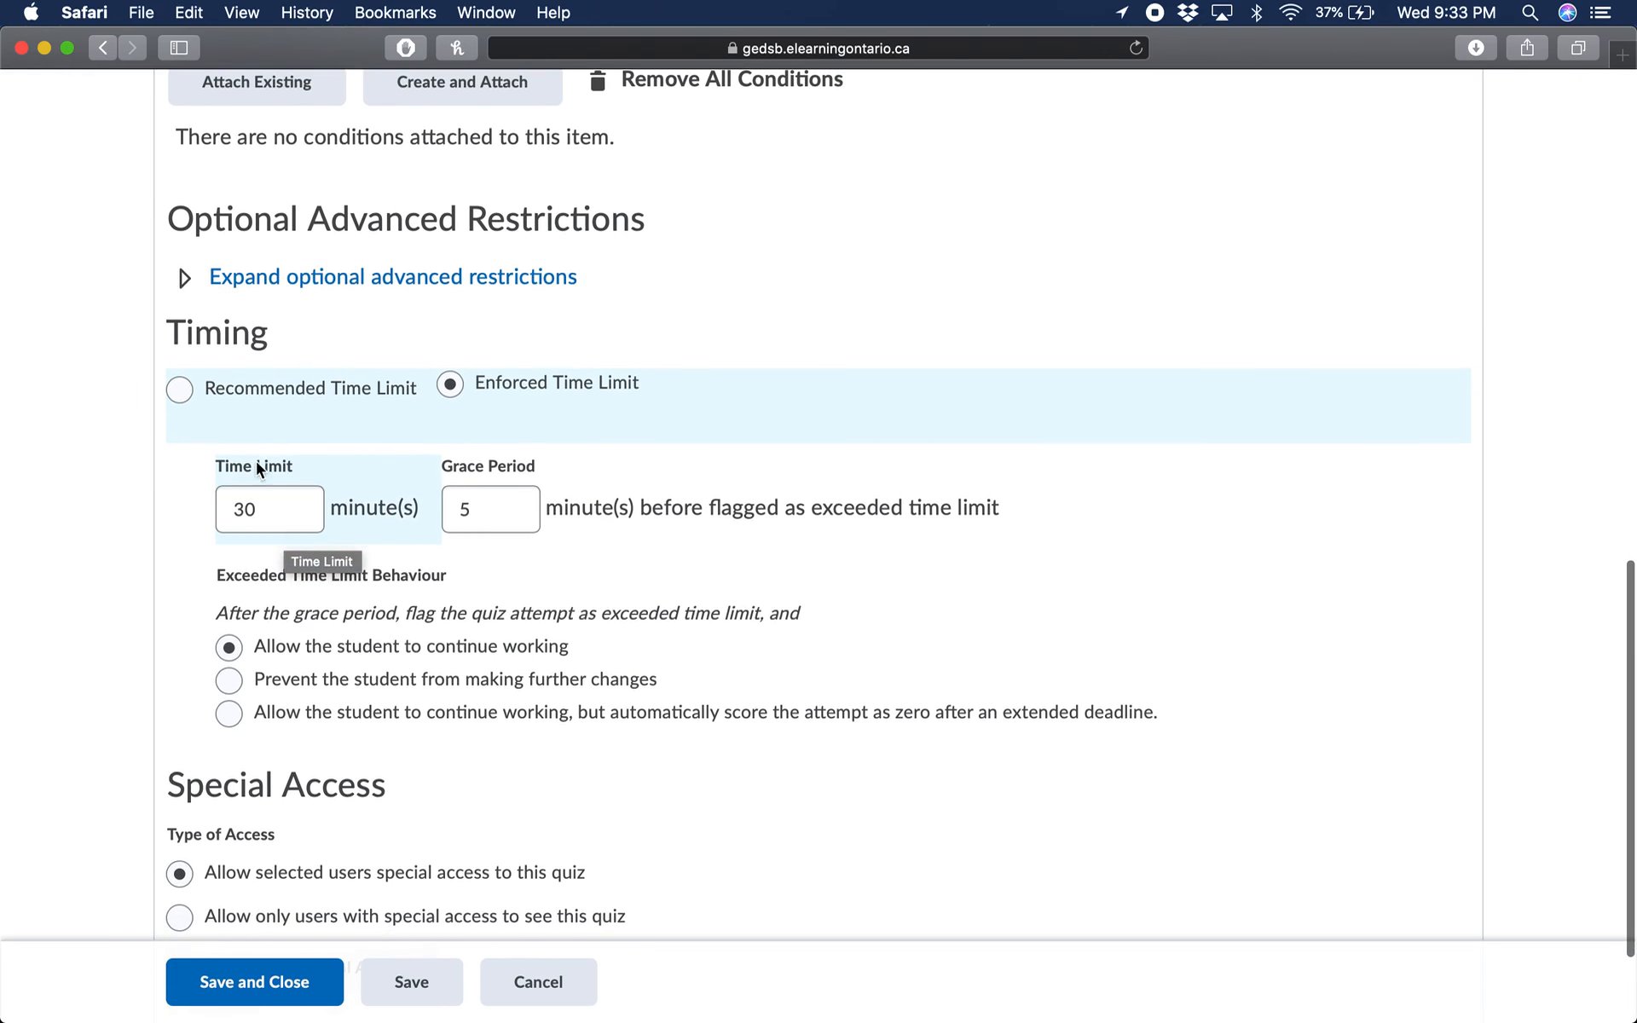
Set the exceeded time limit behaviour to prevent the student from making further changes after the grace period.
click(467, 495)
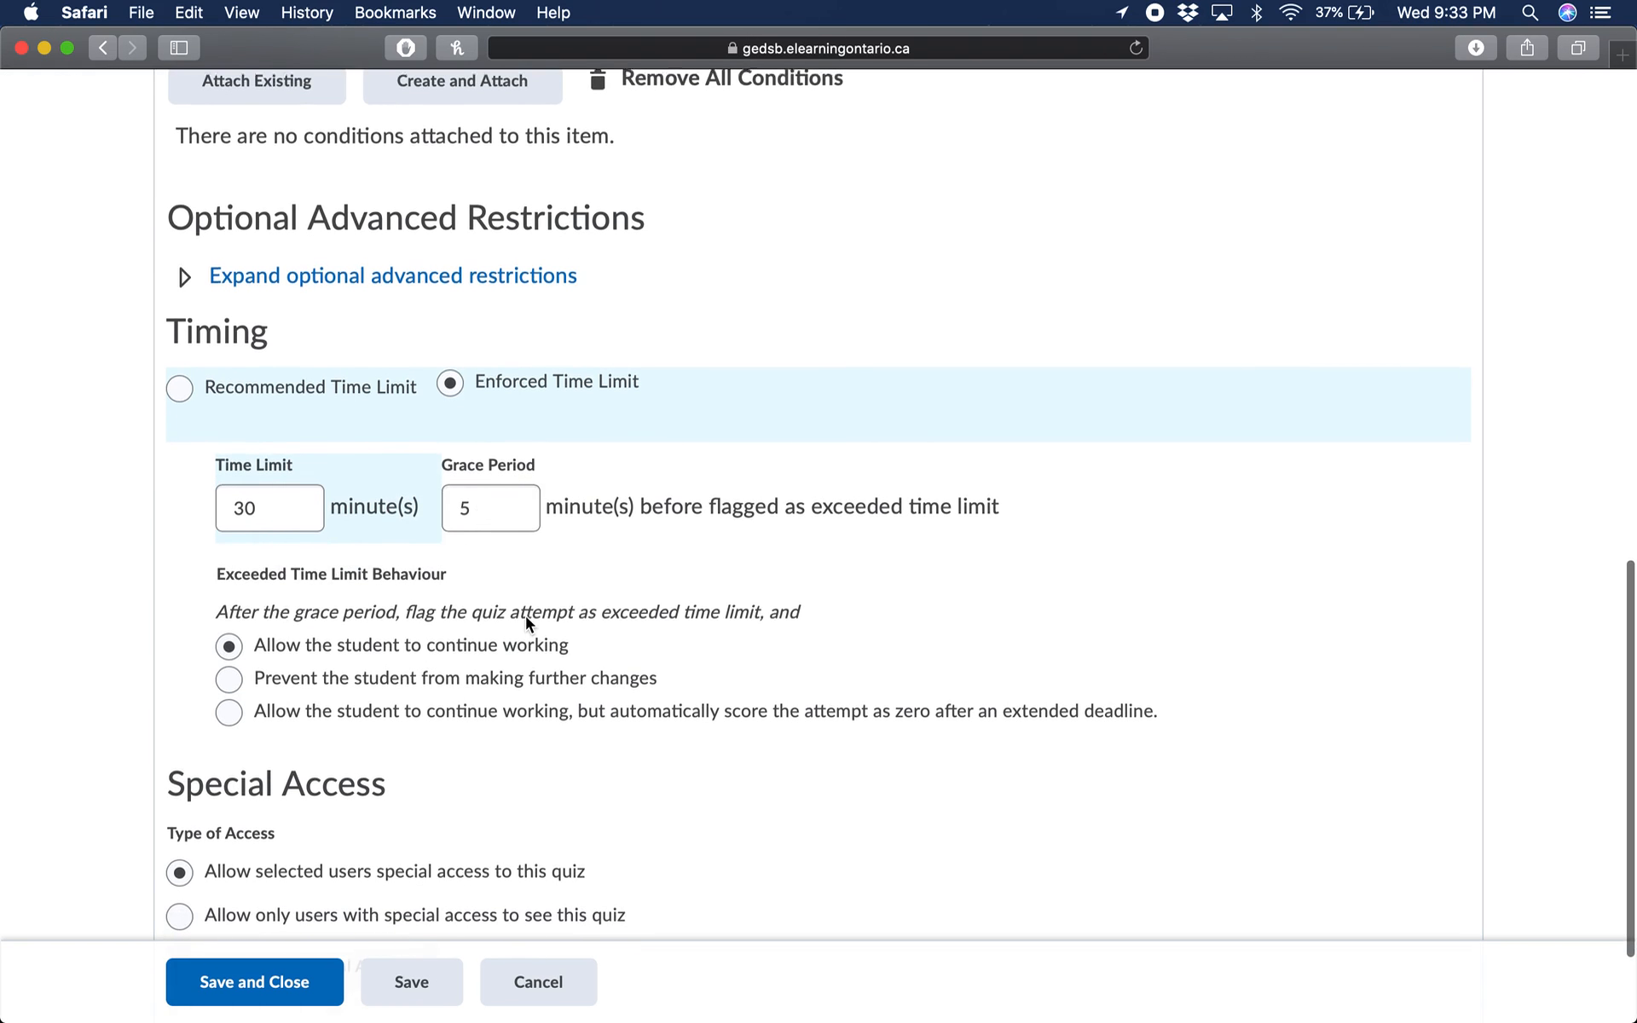
scroll(525, 615, down, 4)
scroll(525, 615, down, 2)
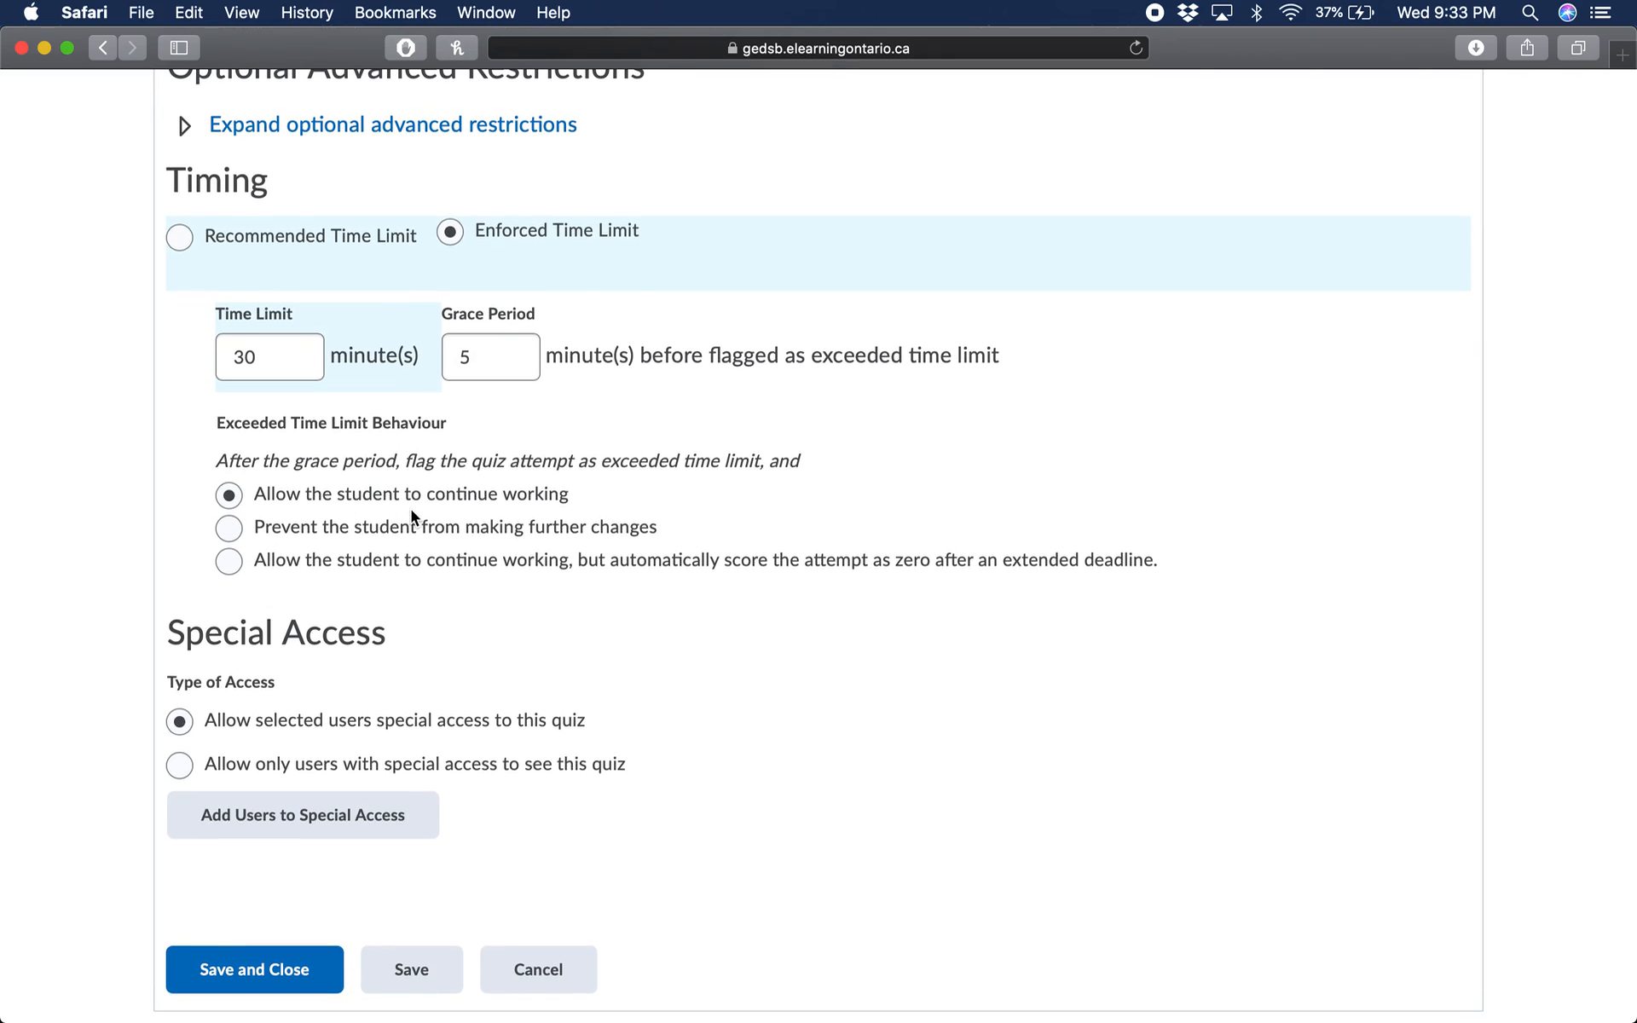
click(535, 373)
click(510, 467)
click(231, 532)
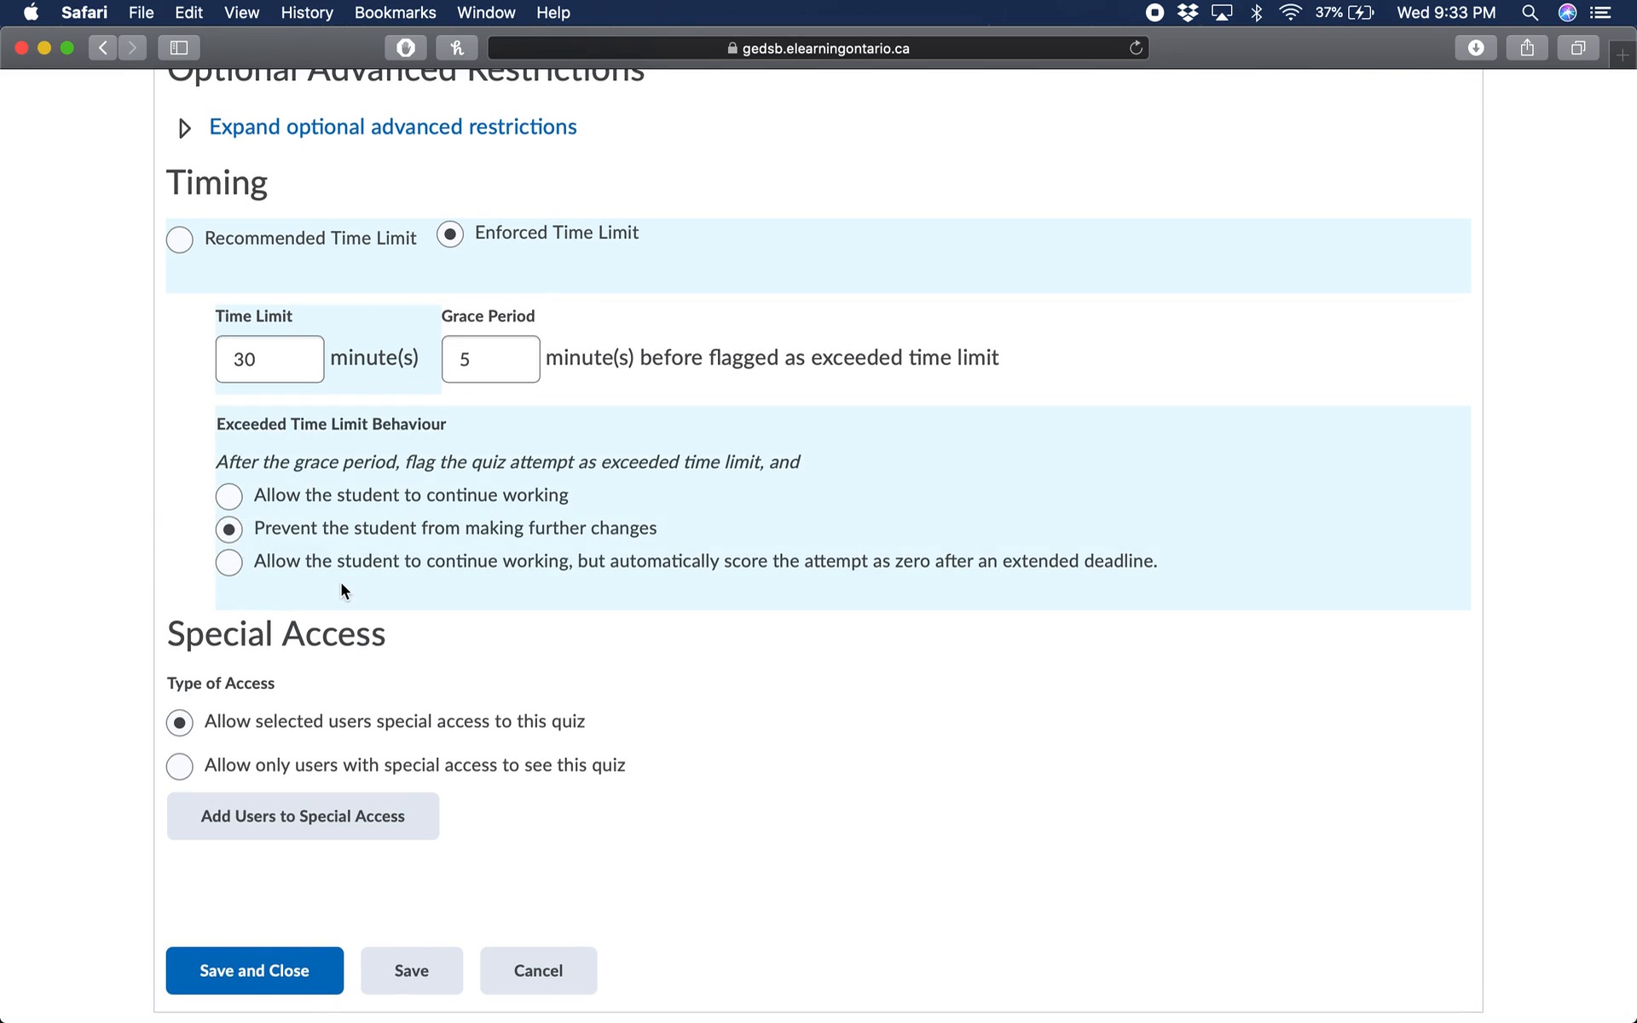
Switch from the quiz's restrictions to its assessment settings.
scroll(341, 582, up, 1)
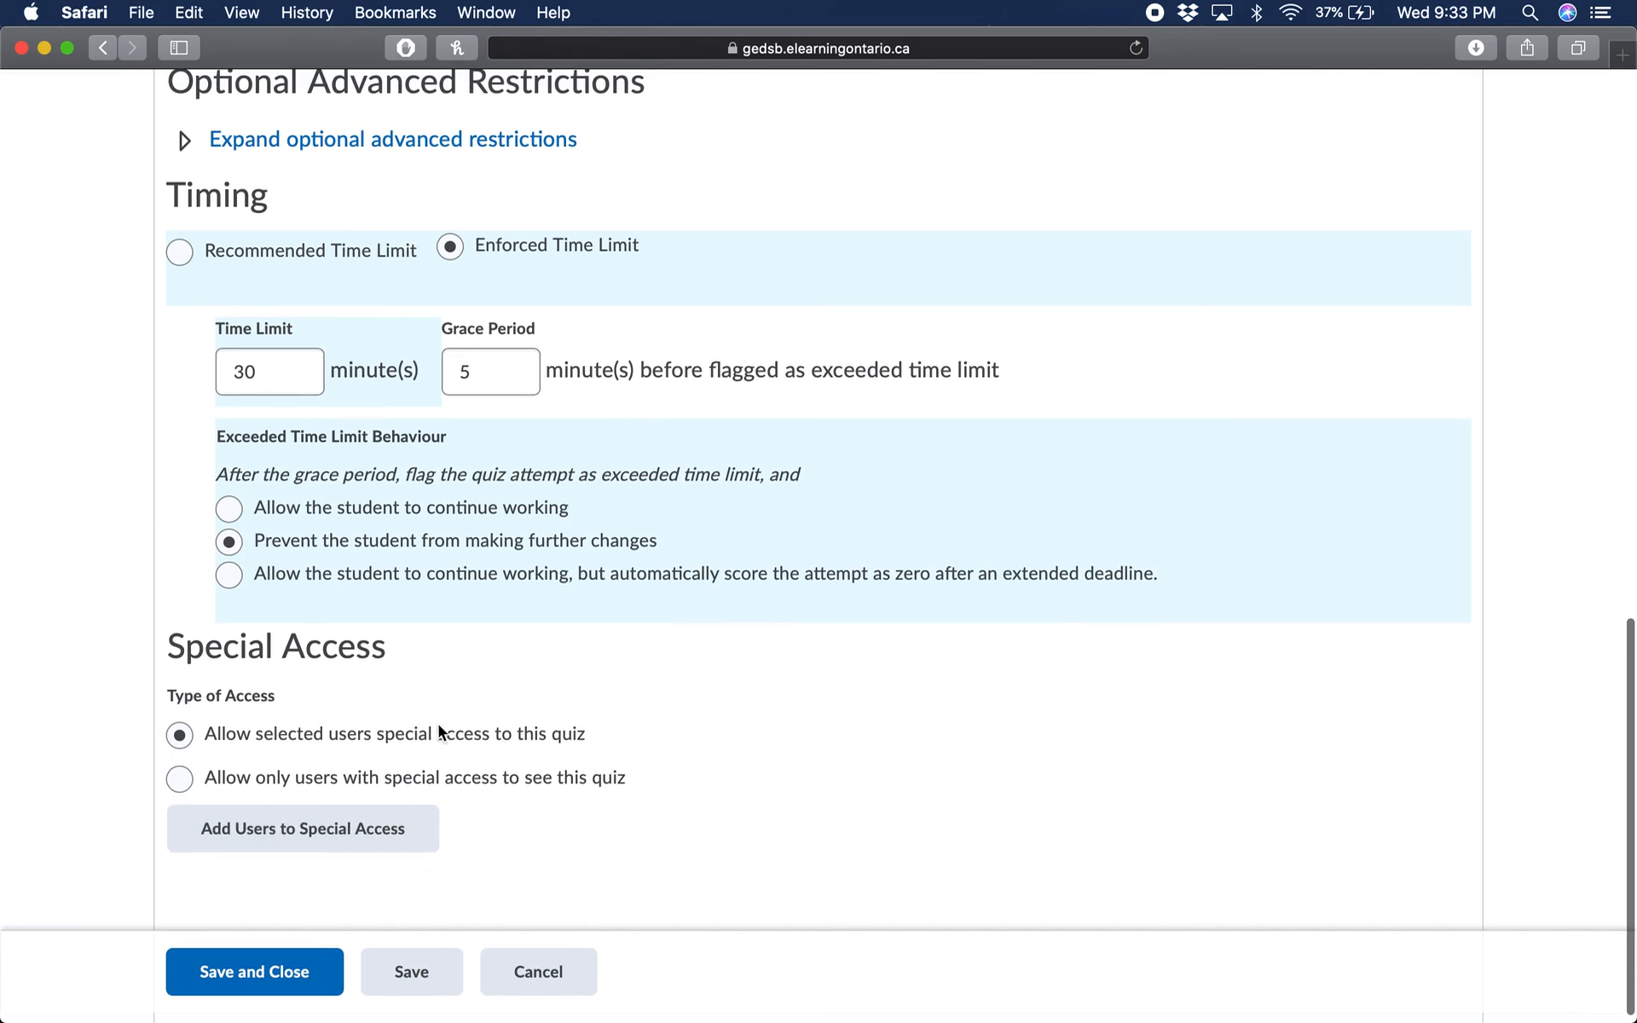
scroll(211, 719, down, 1)
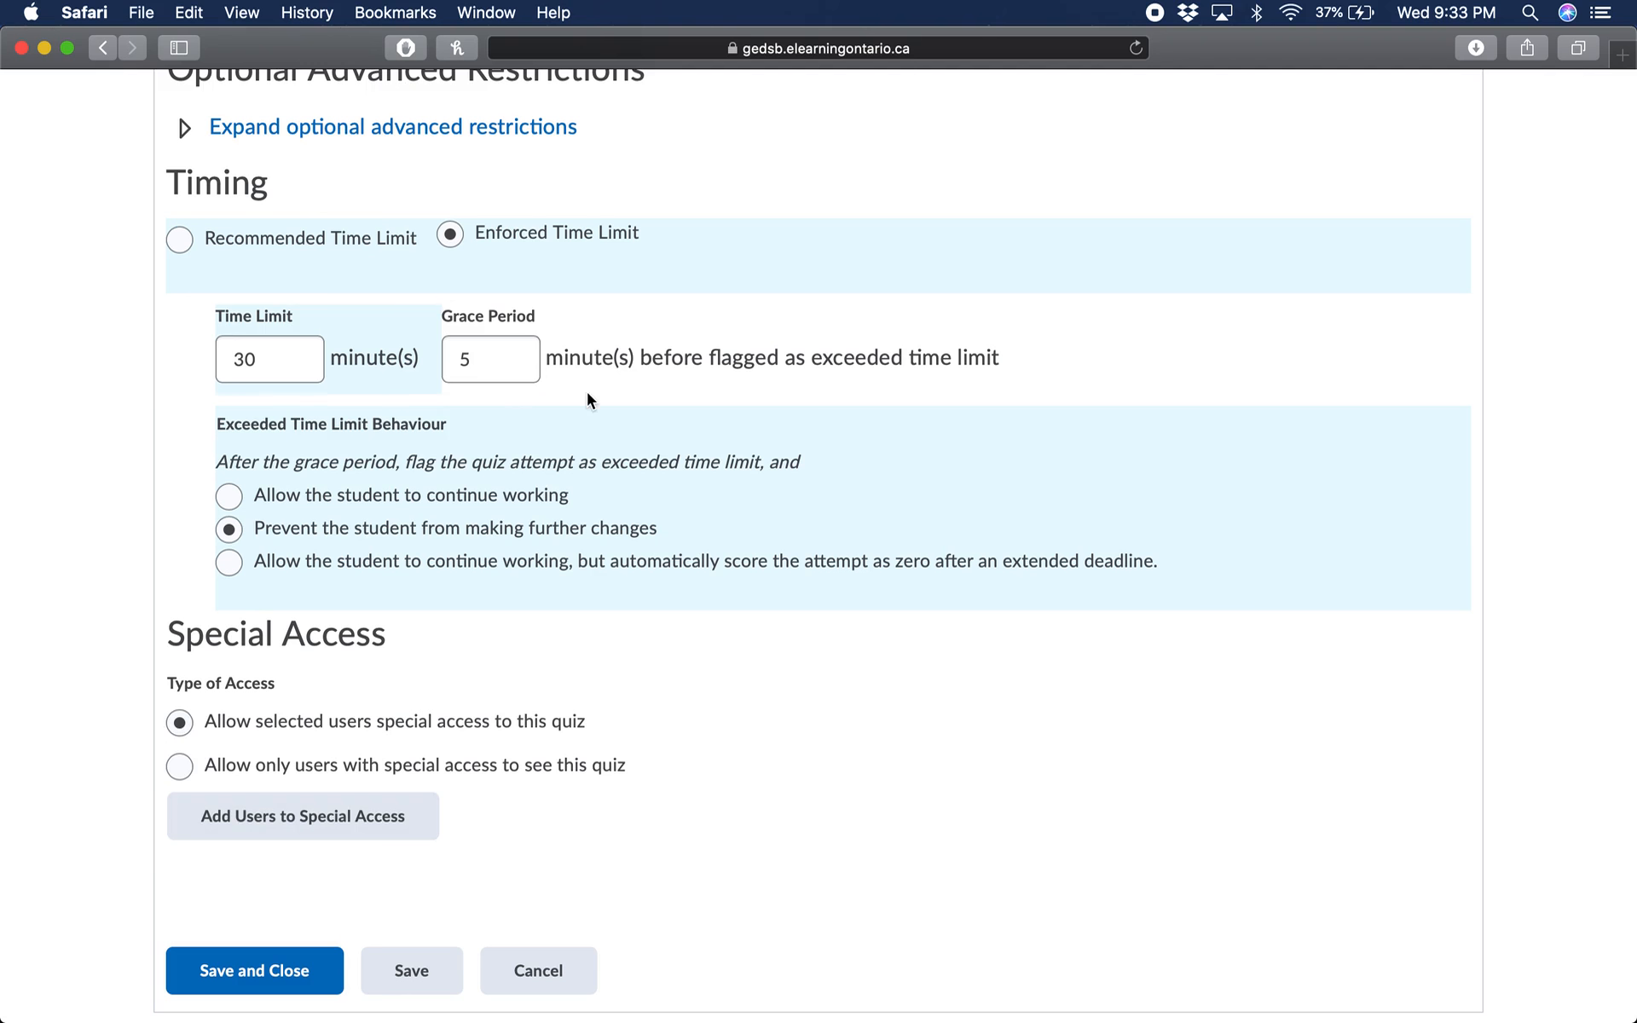
scroll(587, 395, up, 4)
scroll(586, 406, up, 15)
click(556, 523)
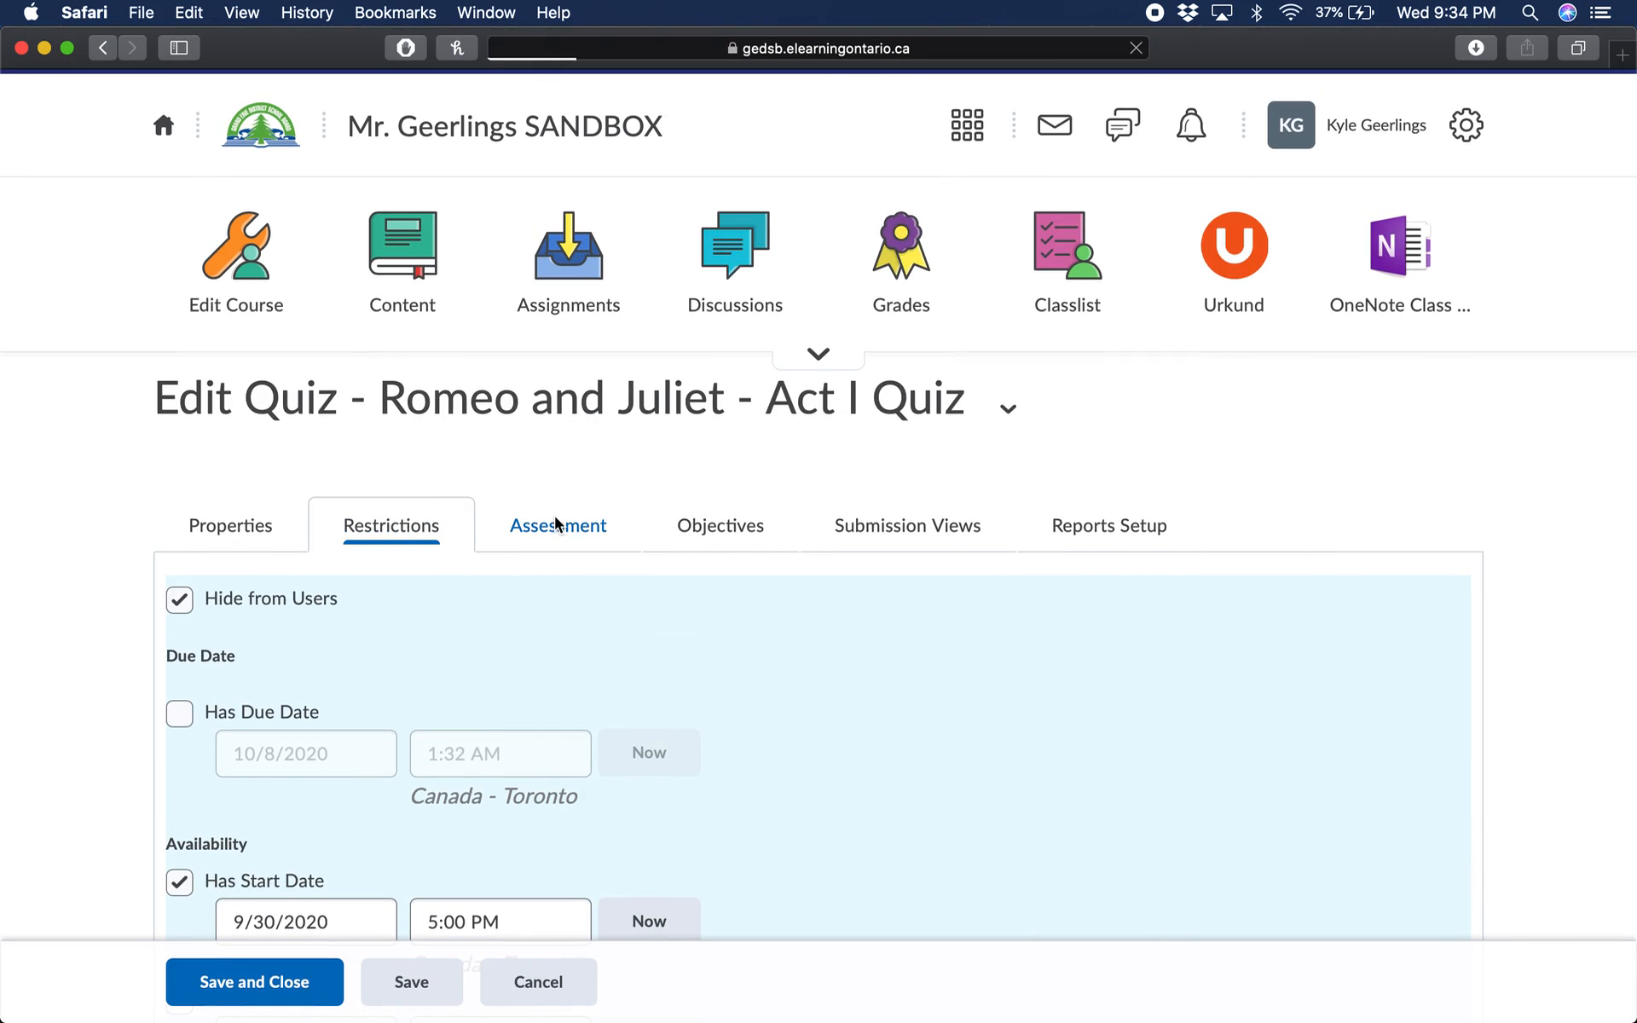
scroll(590, 537, down, 3)
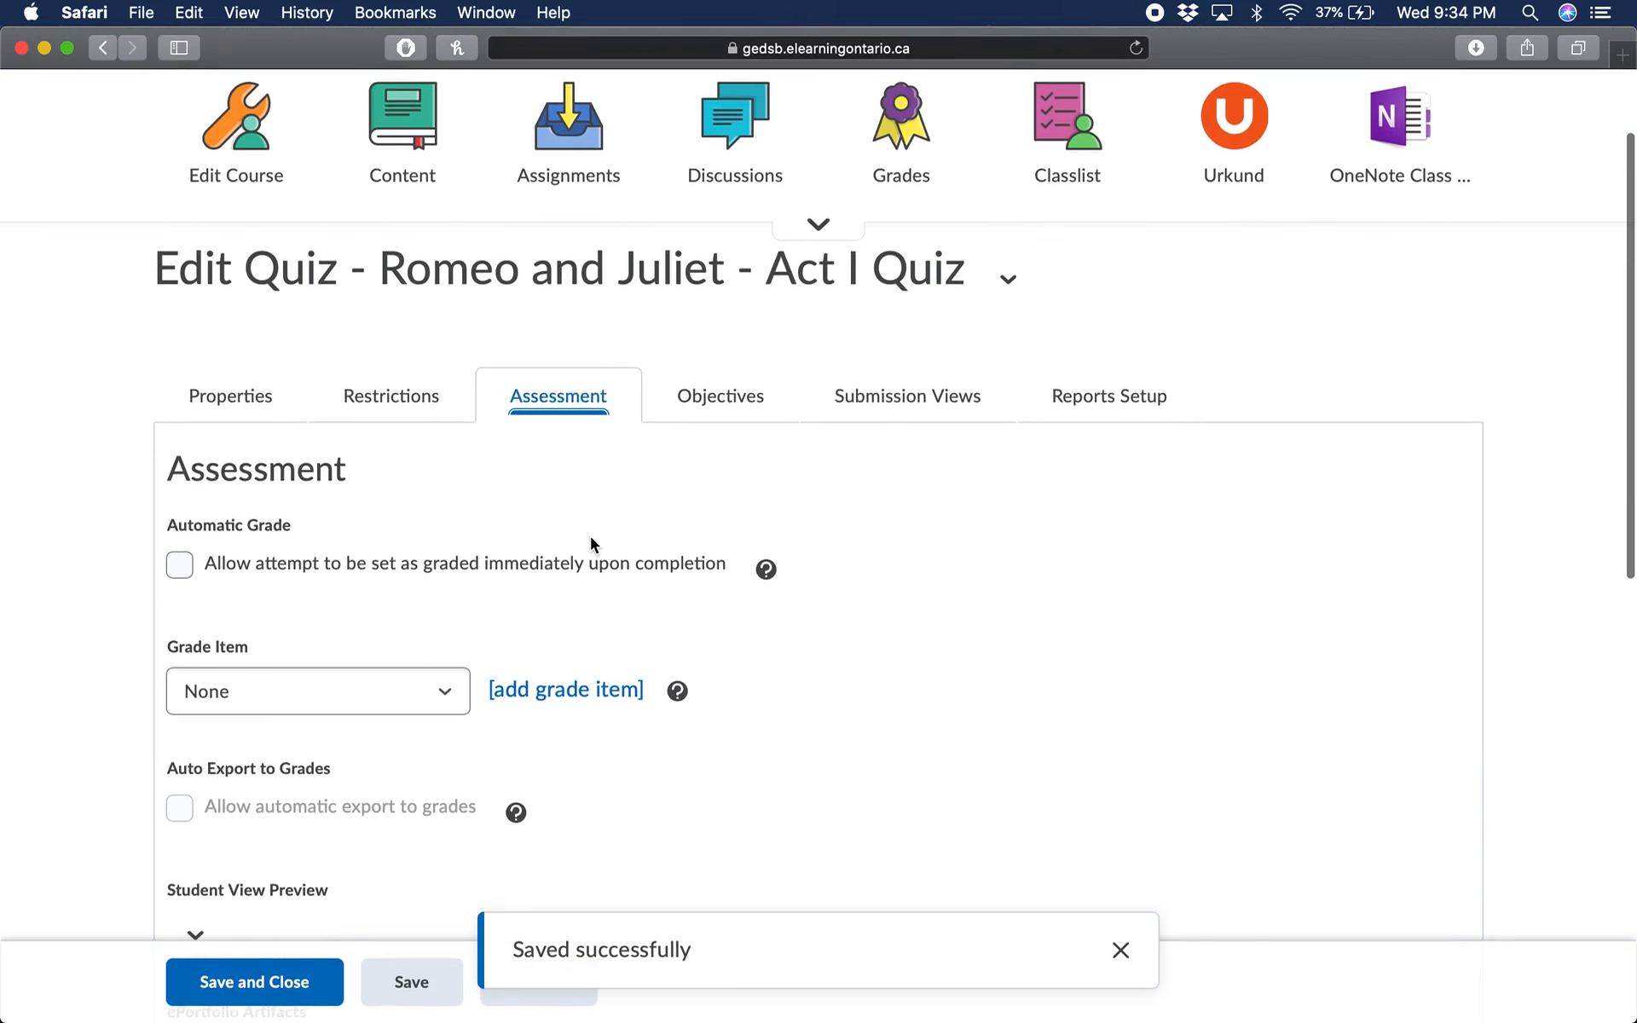
scroll(590, 535, down, 2)
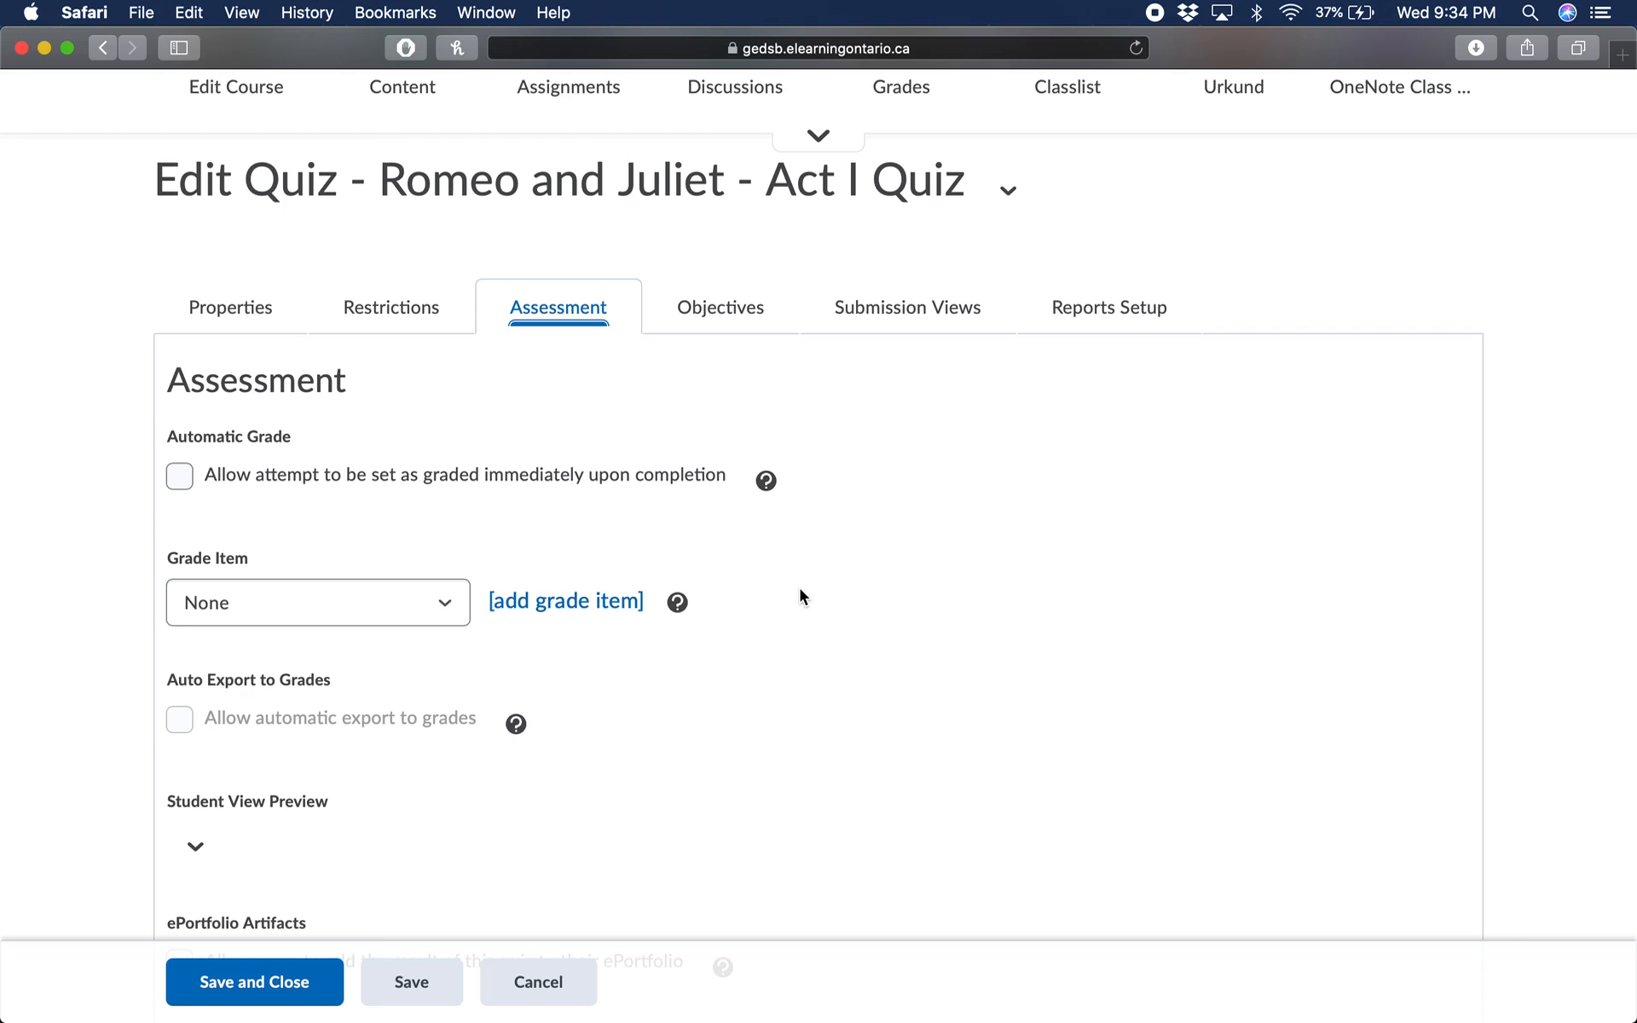
scroll(800, 595, down, 2)
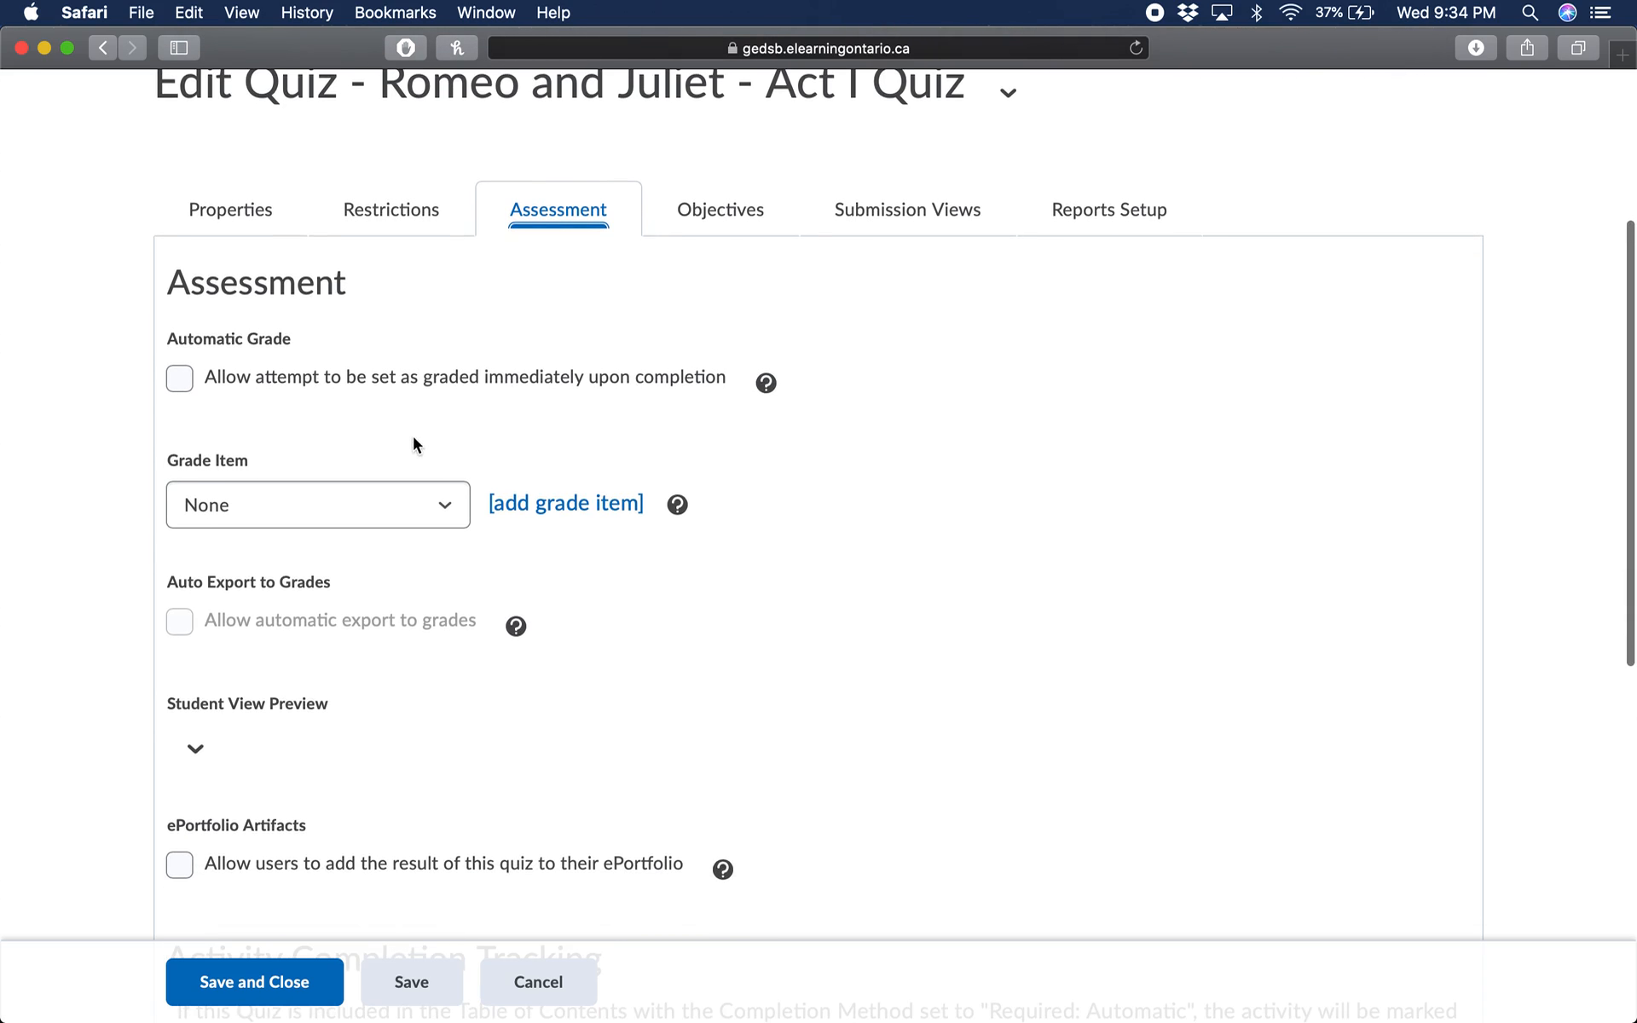
Check the existing grade item choices for the quiz.
click(271, 491)
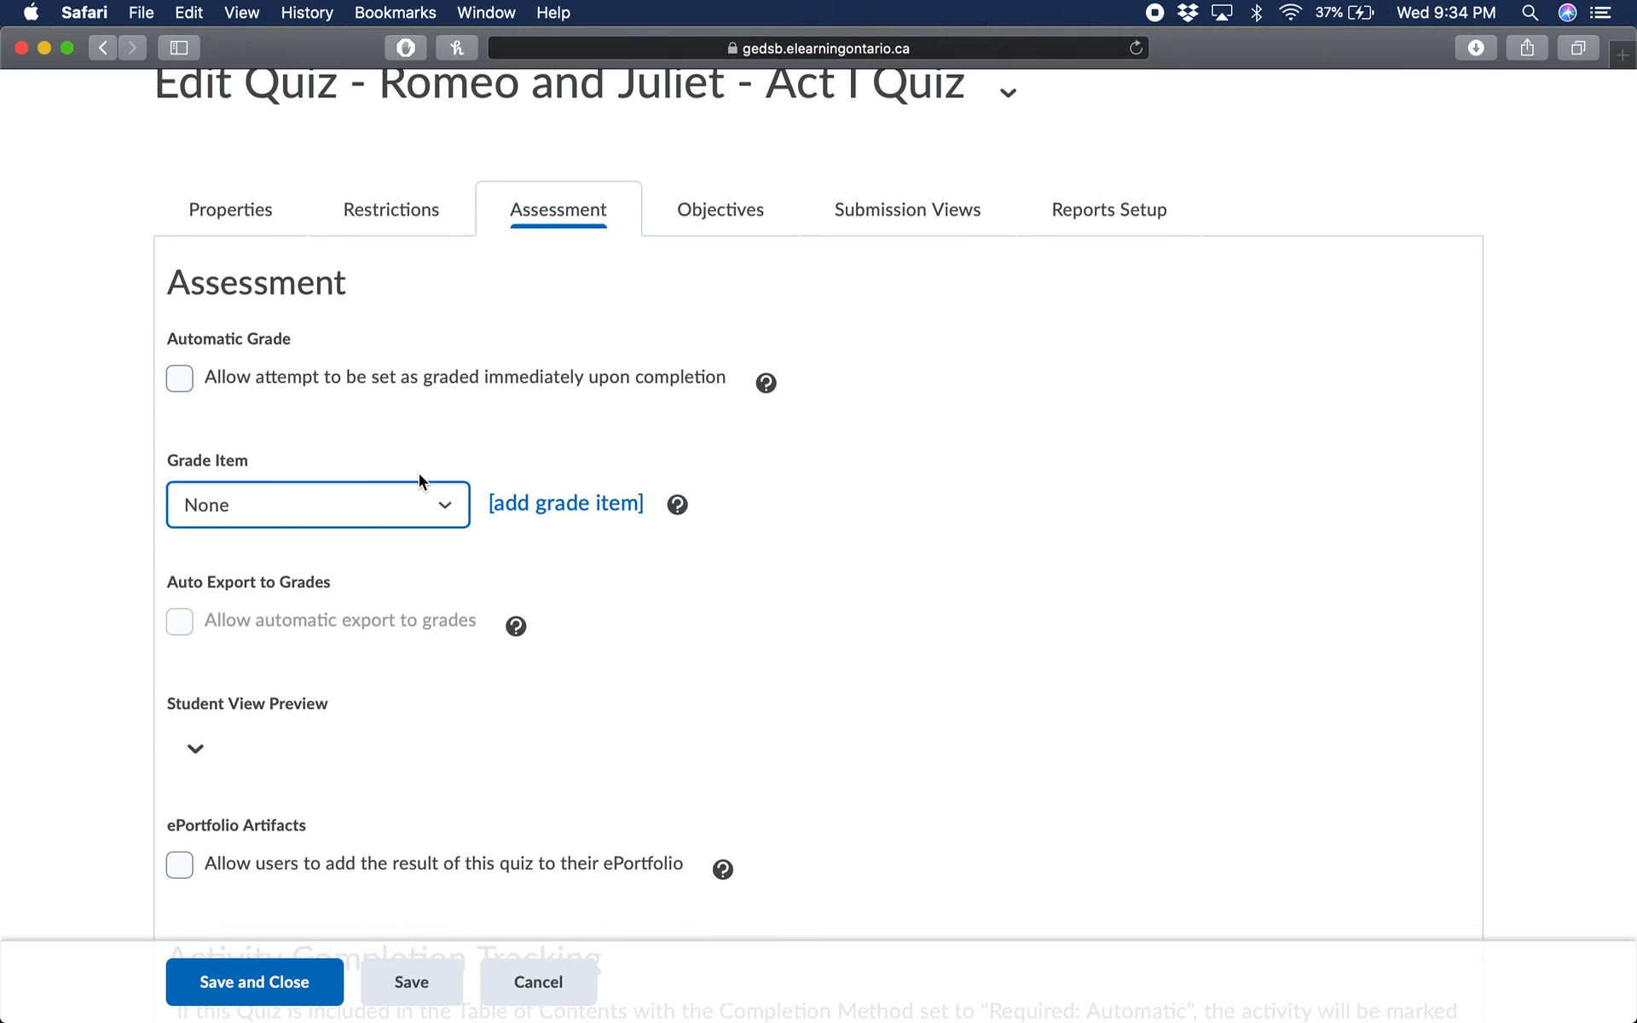
scroll(417, 472, up, 1)
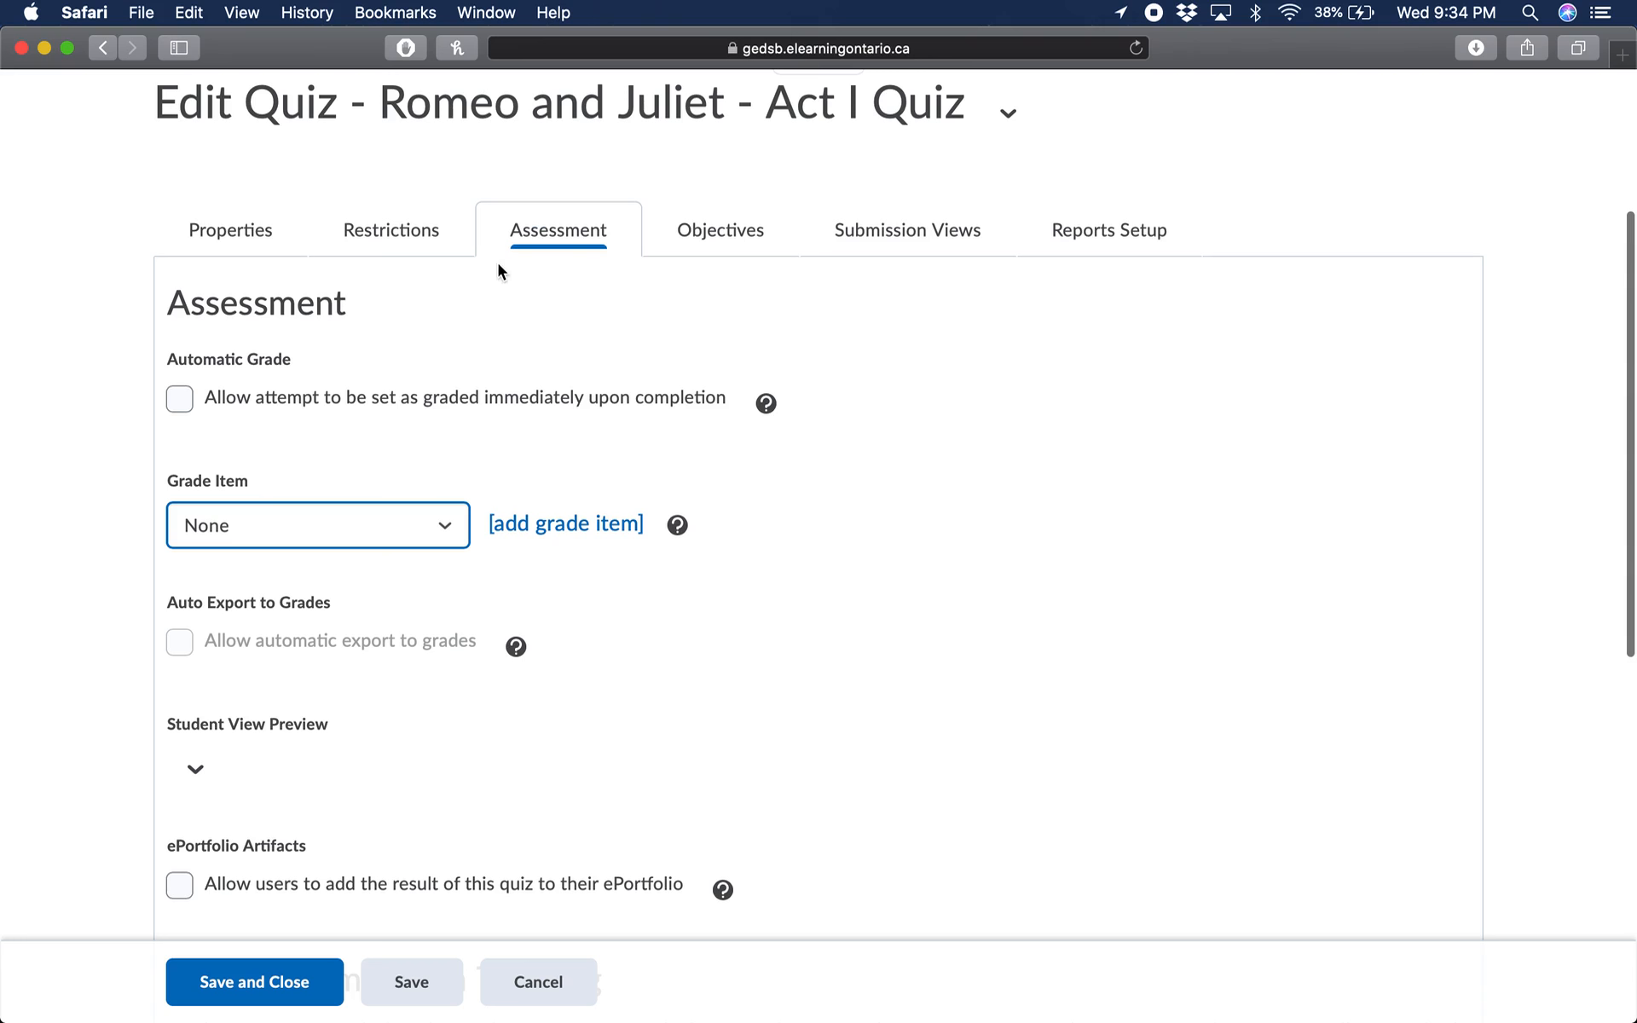
scroll(498, 267, up, 3)
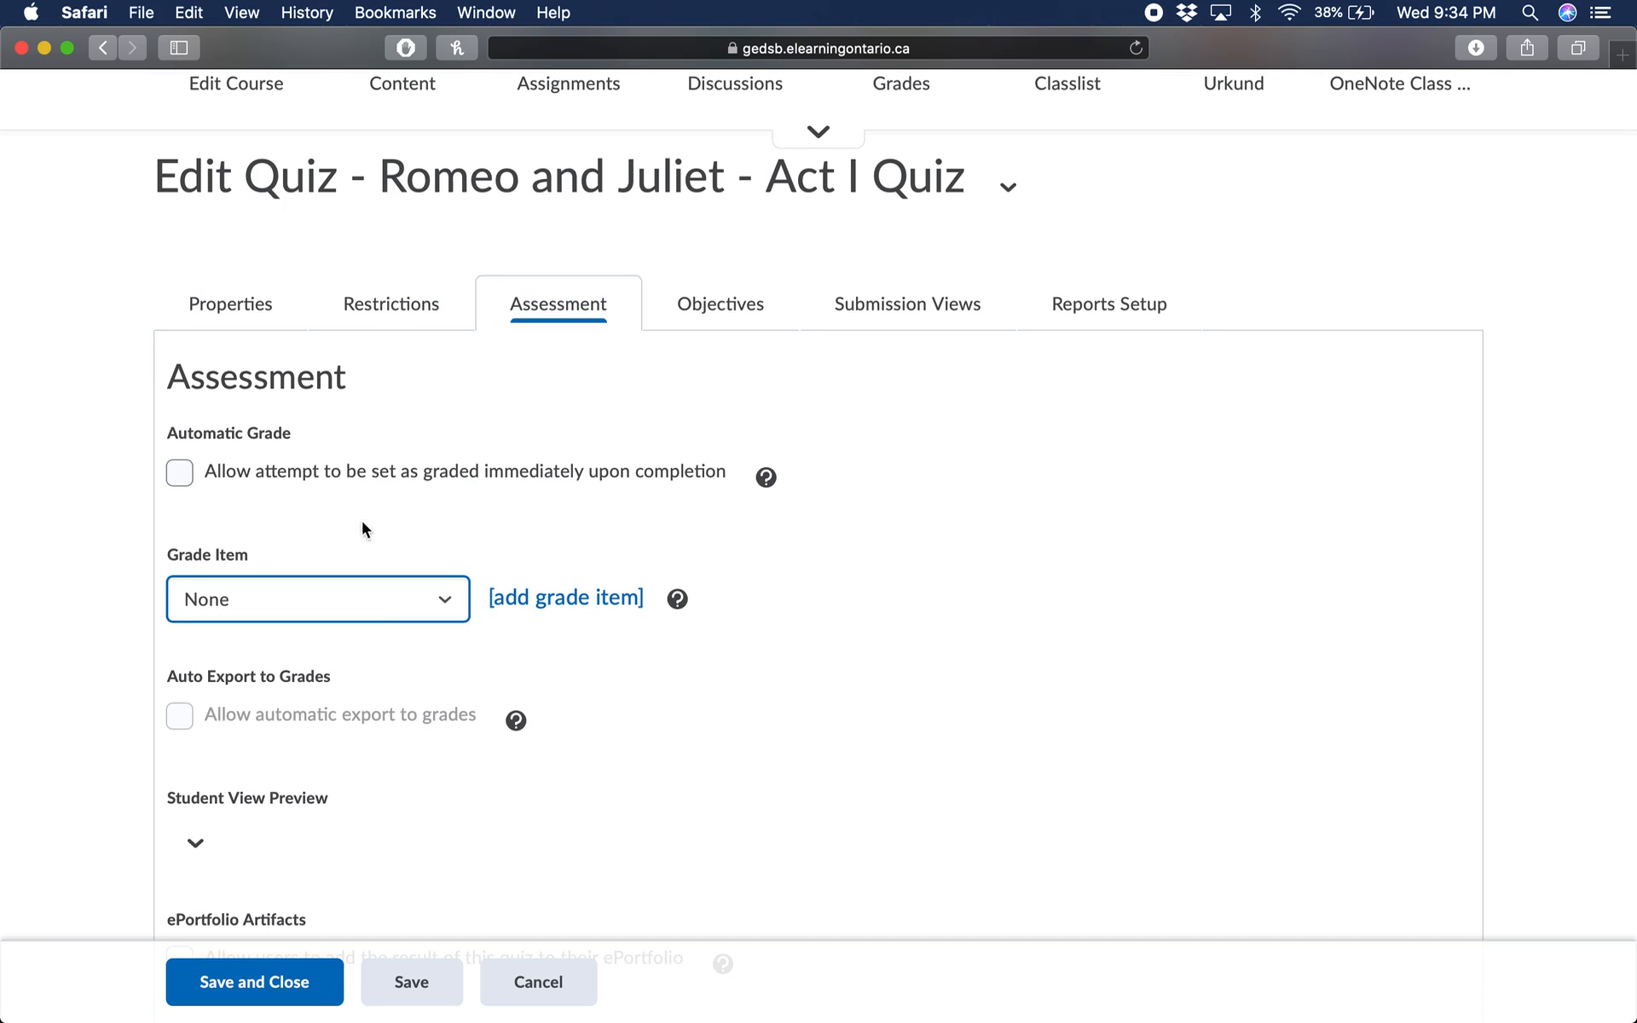
Start a new grade item for the quiz and name it "Romeo and Juliet - Act I Quiz".
click(573, 607)
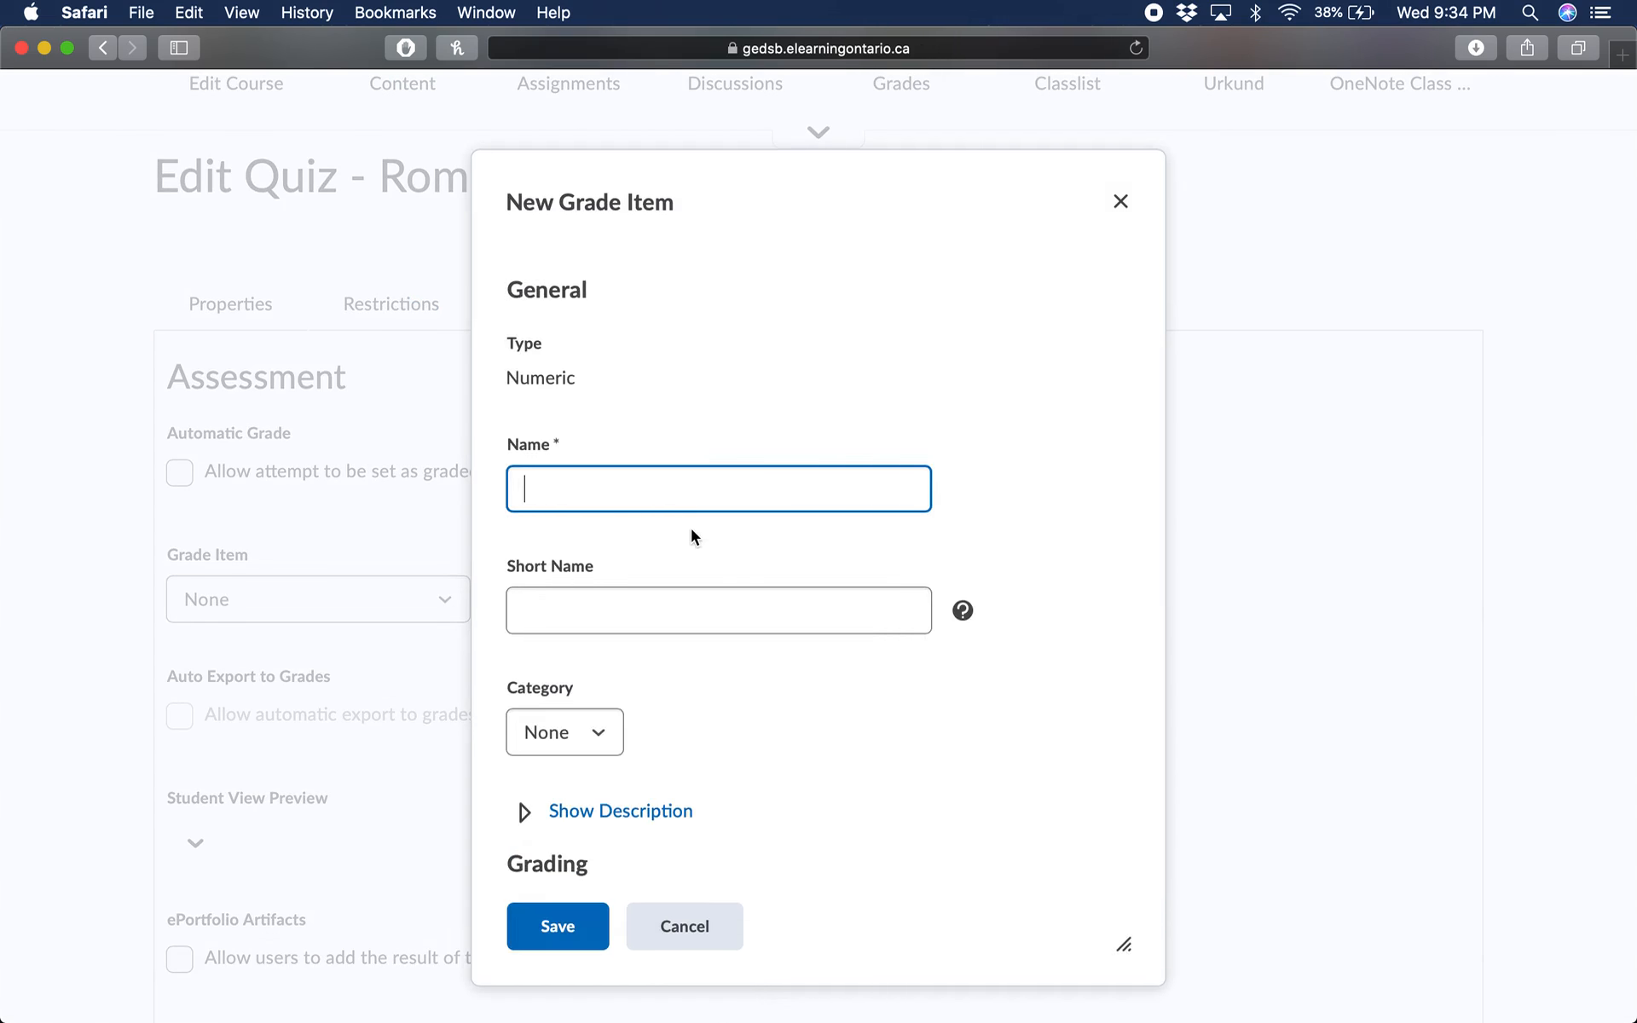
scroll(743, 476, down, 2)
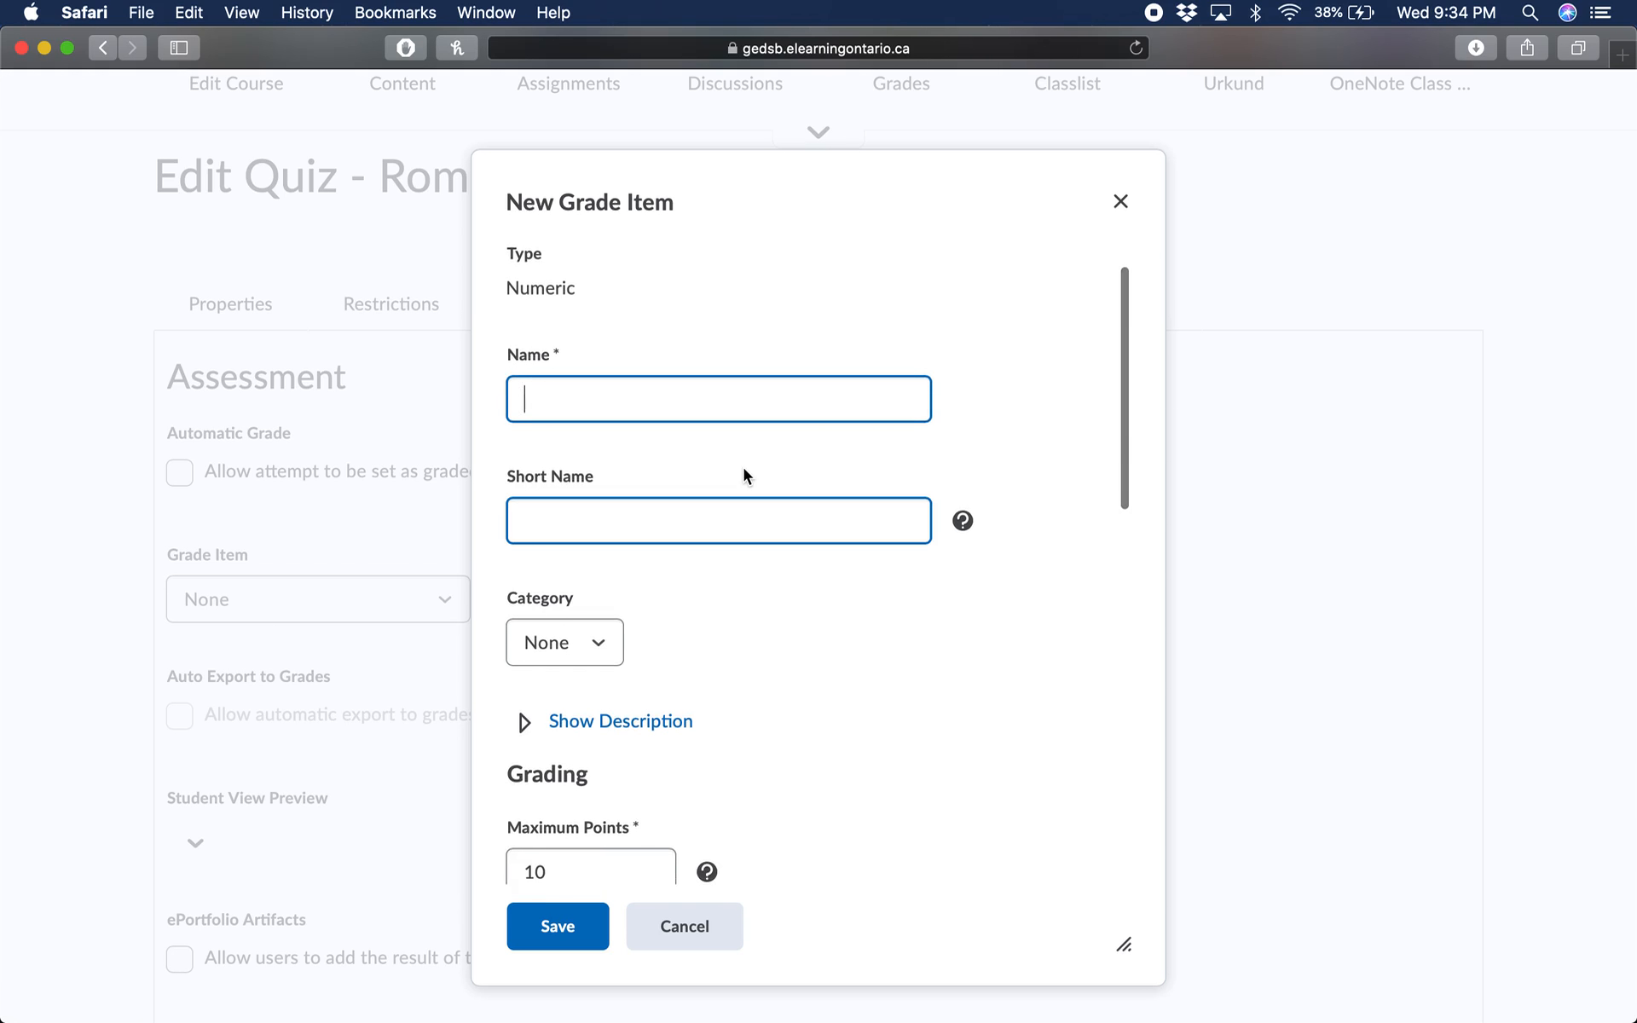
text(Romeo)
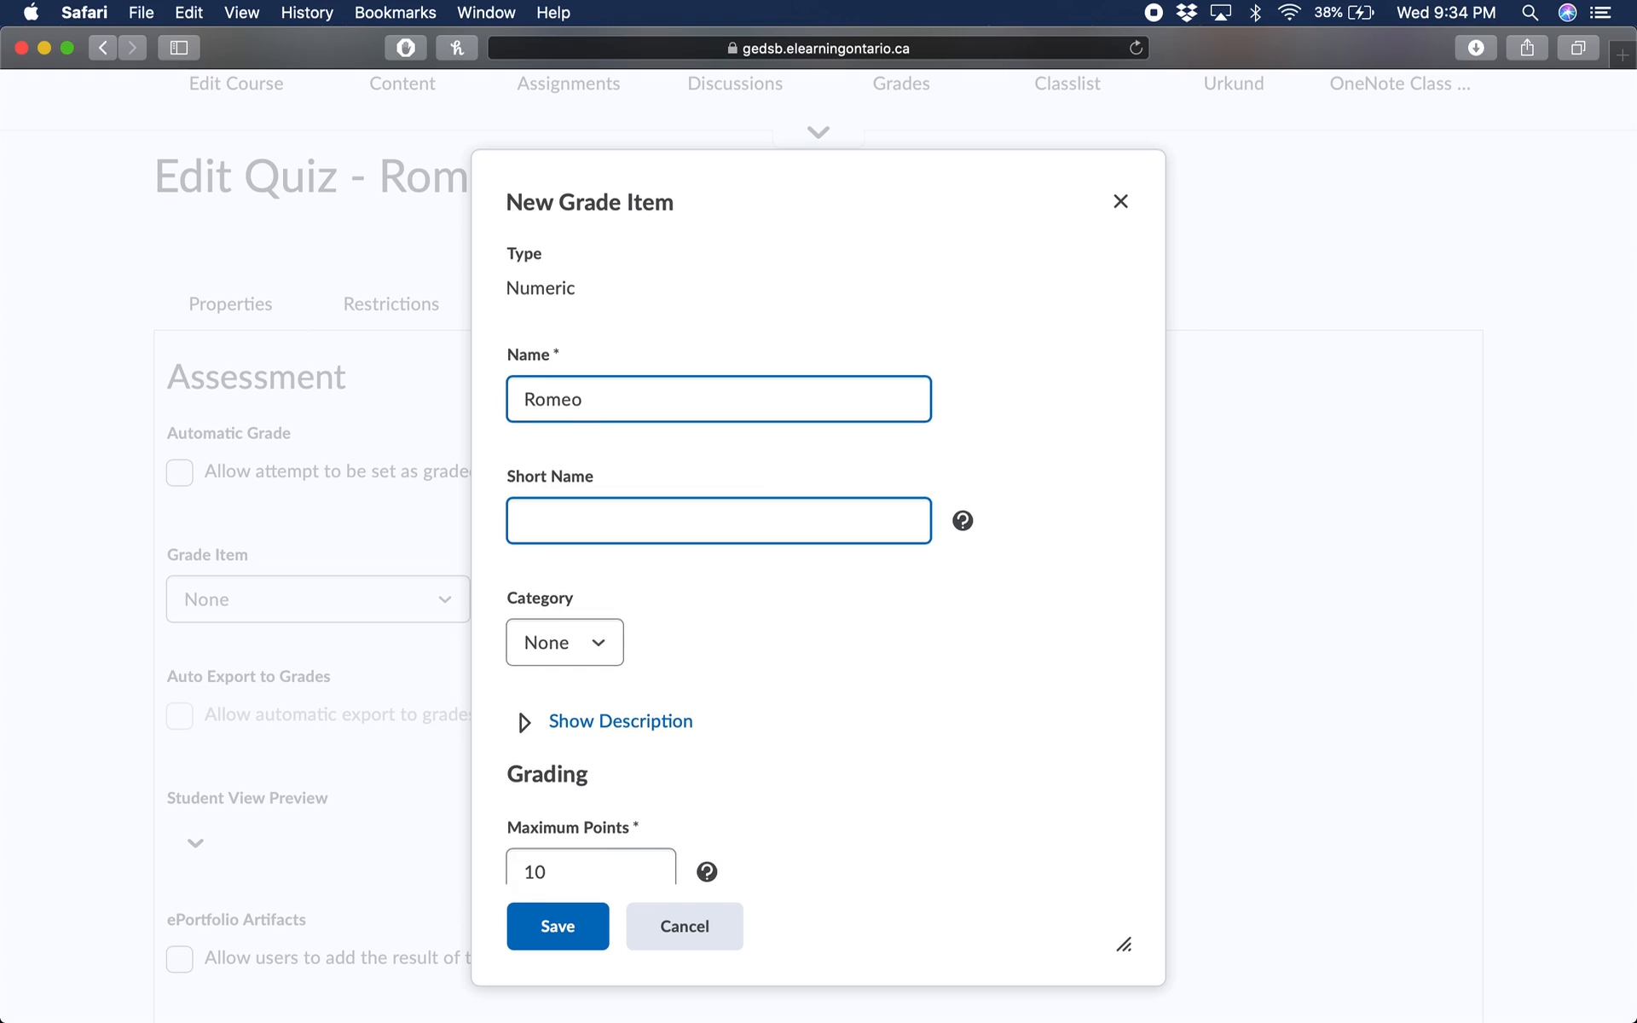
text( and Juliet - Act)
text(I Quiz)
Set the new grade item's short name to "Act I Quiz".
click(681, 522)
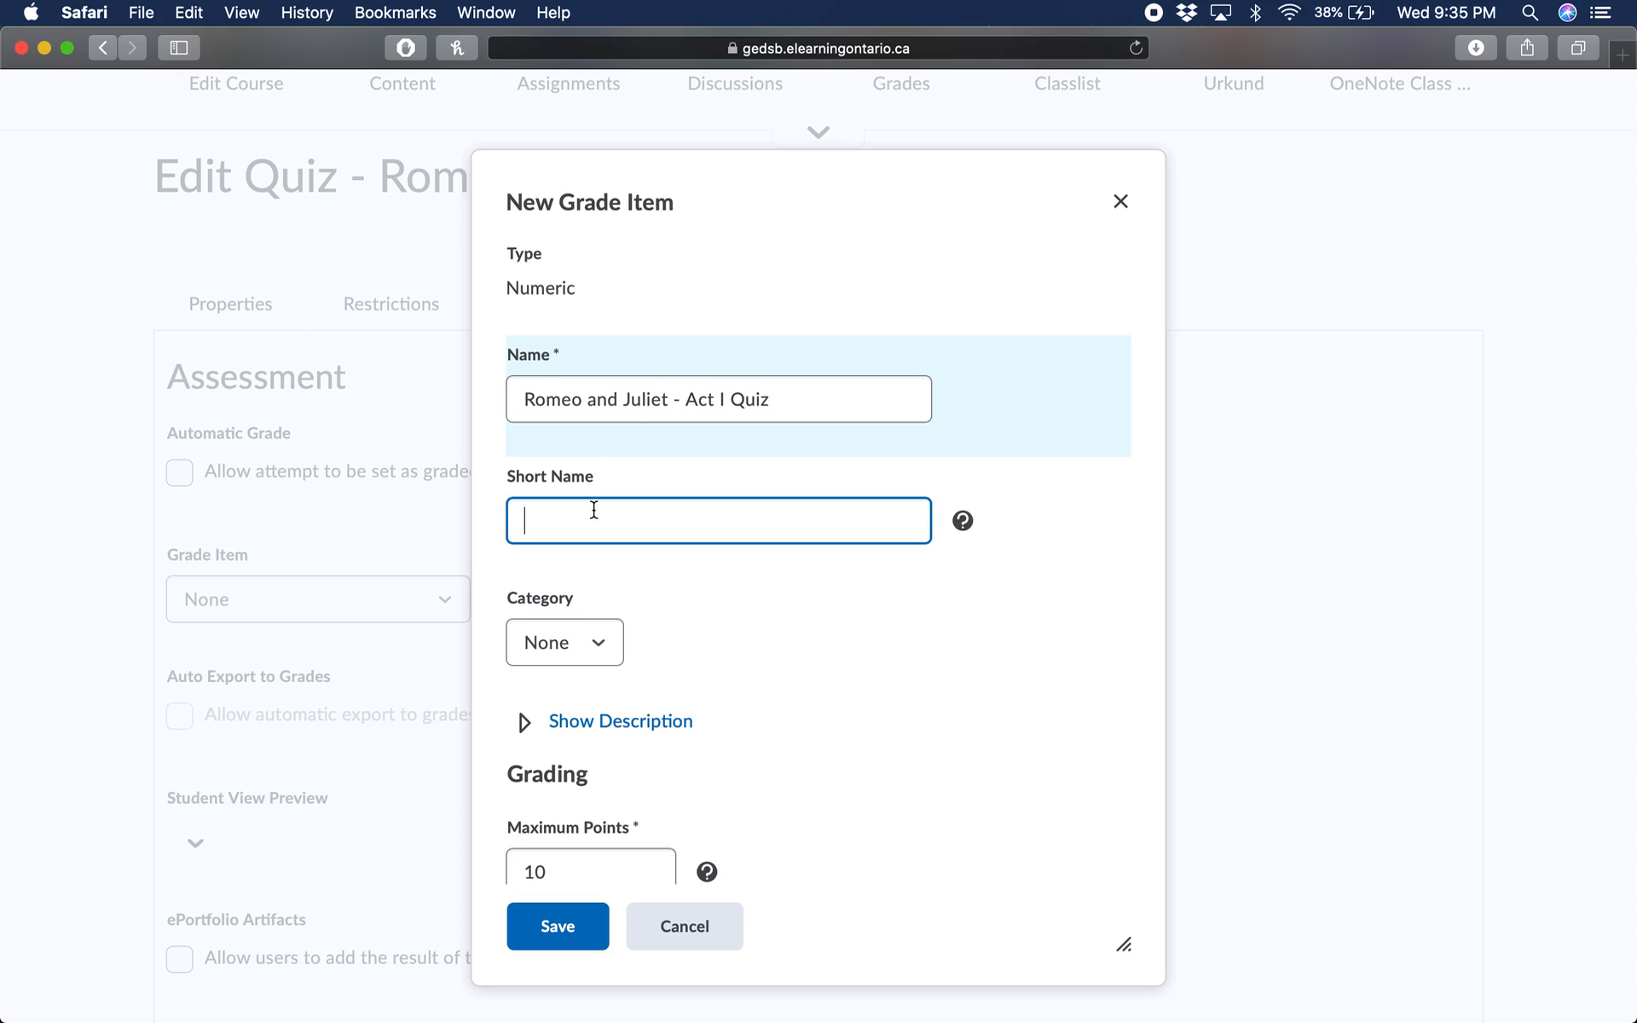
text(Acti)
key(BackSpace)
text(I Quiz)
key(Tab)
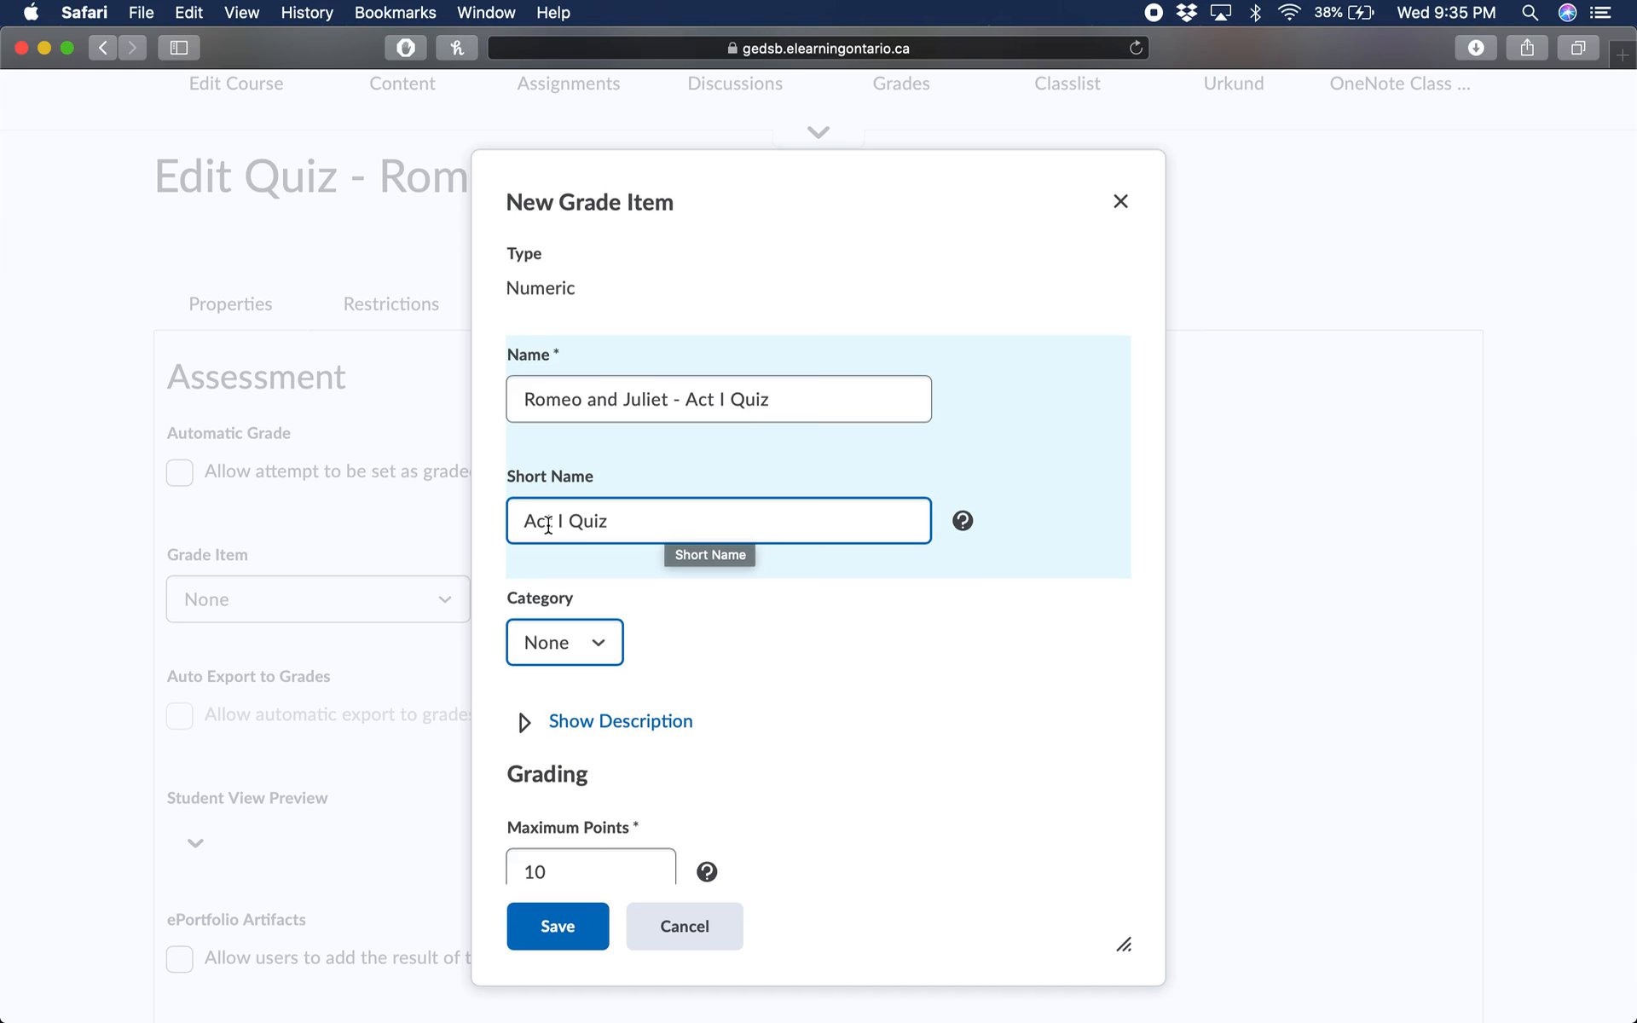
Set the new grade item's maximum points to 20.
scroll(720, 663, down, 3)
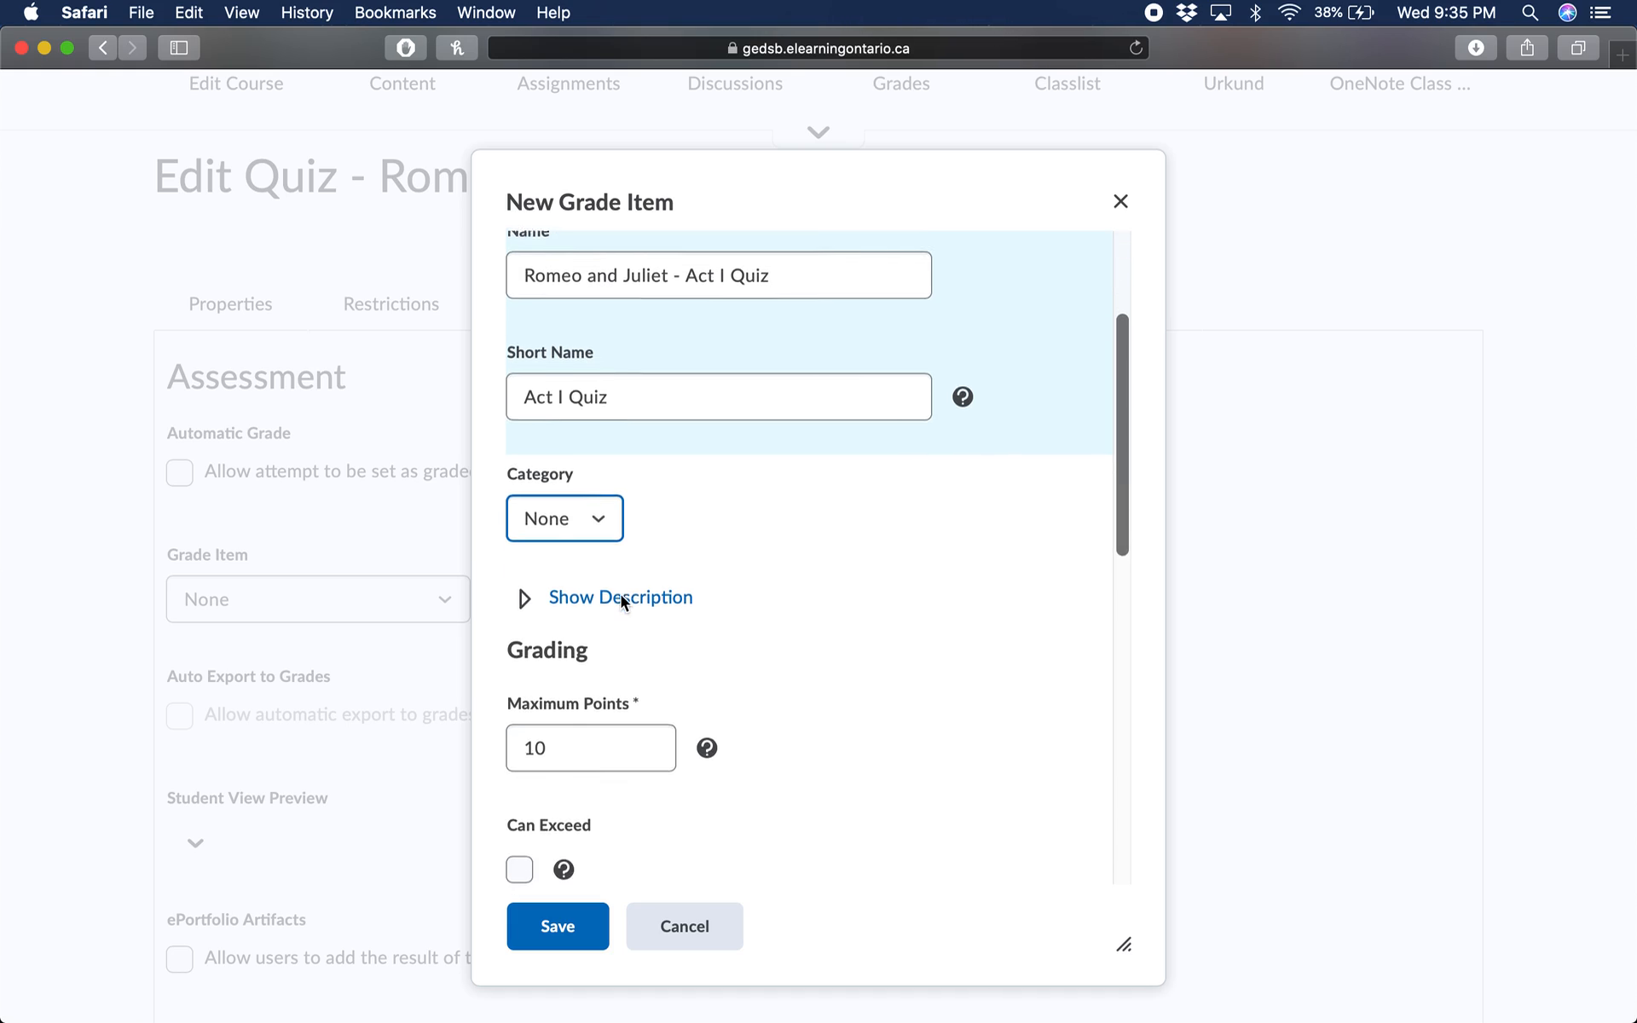
scroll(679, 719, down, 1)
click(630, 641)
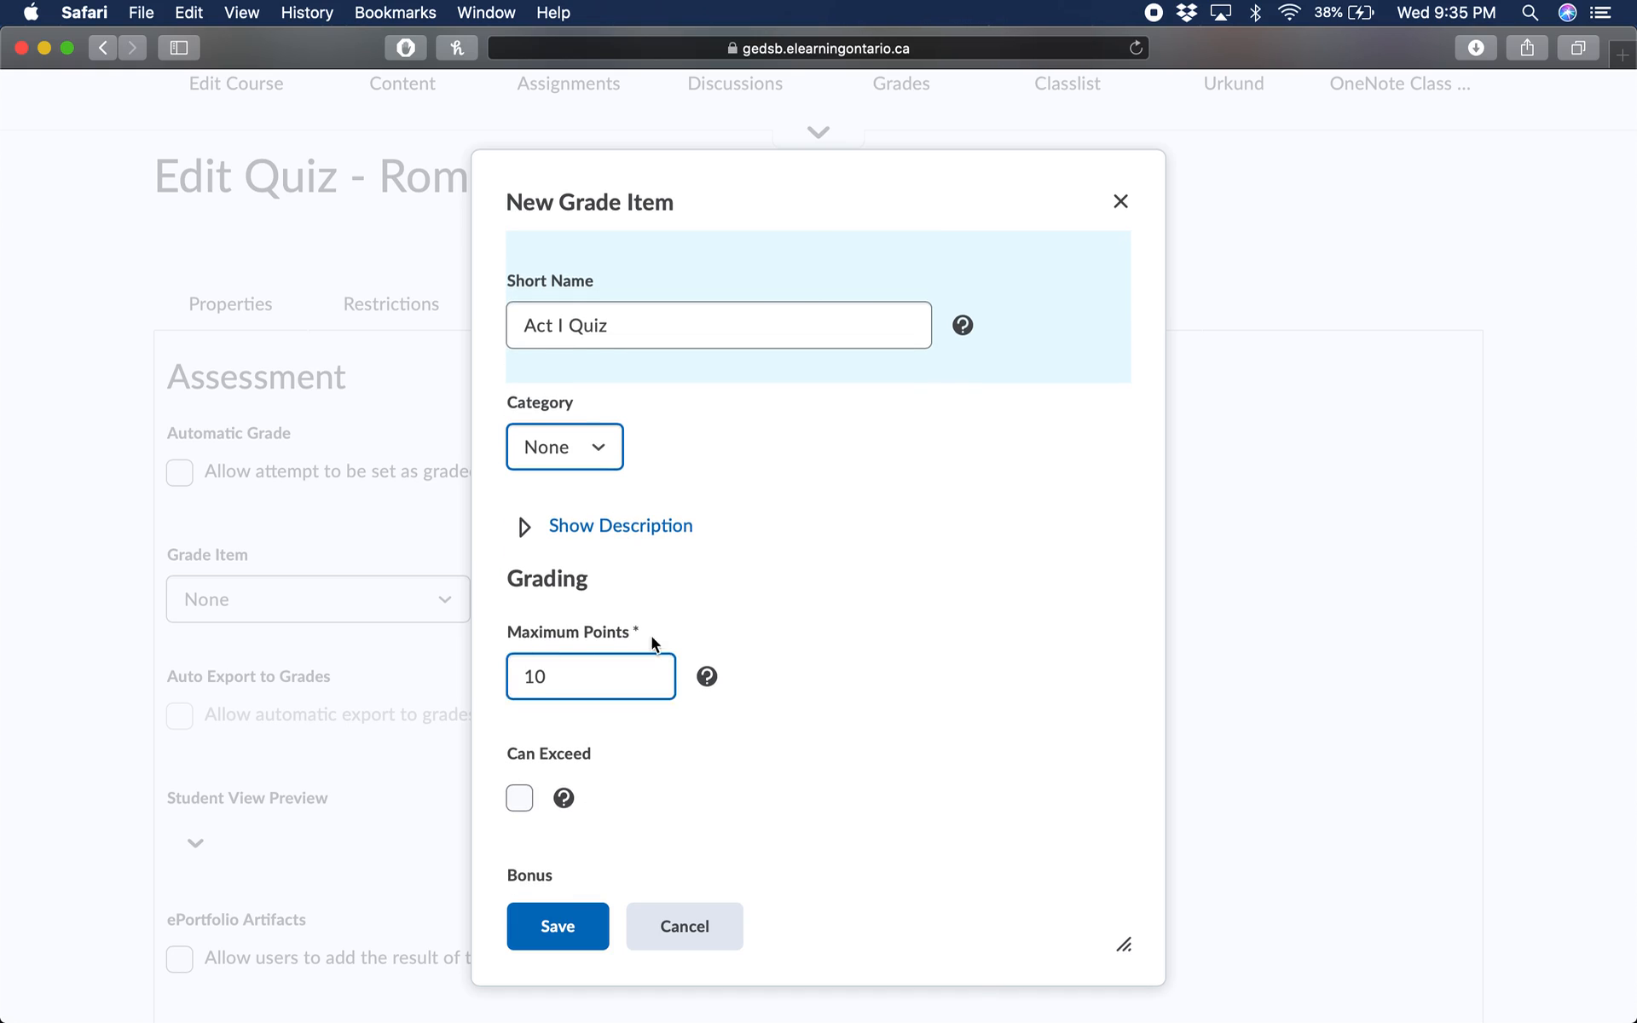
click(576, 607)
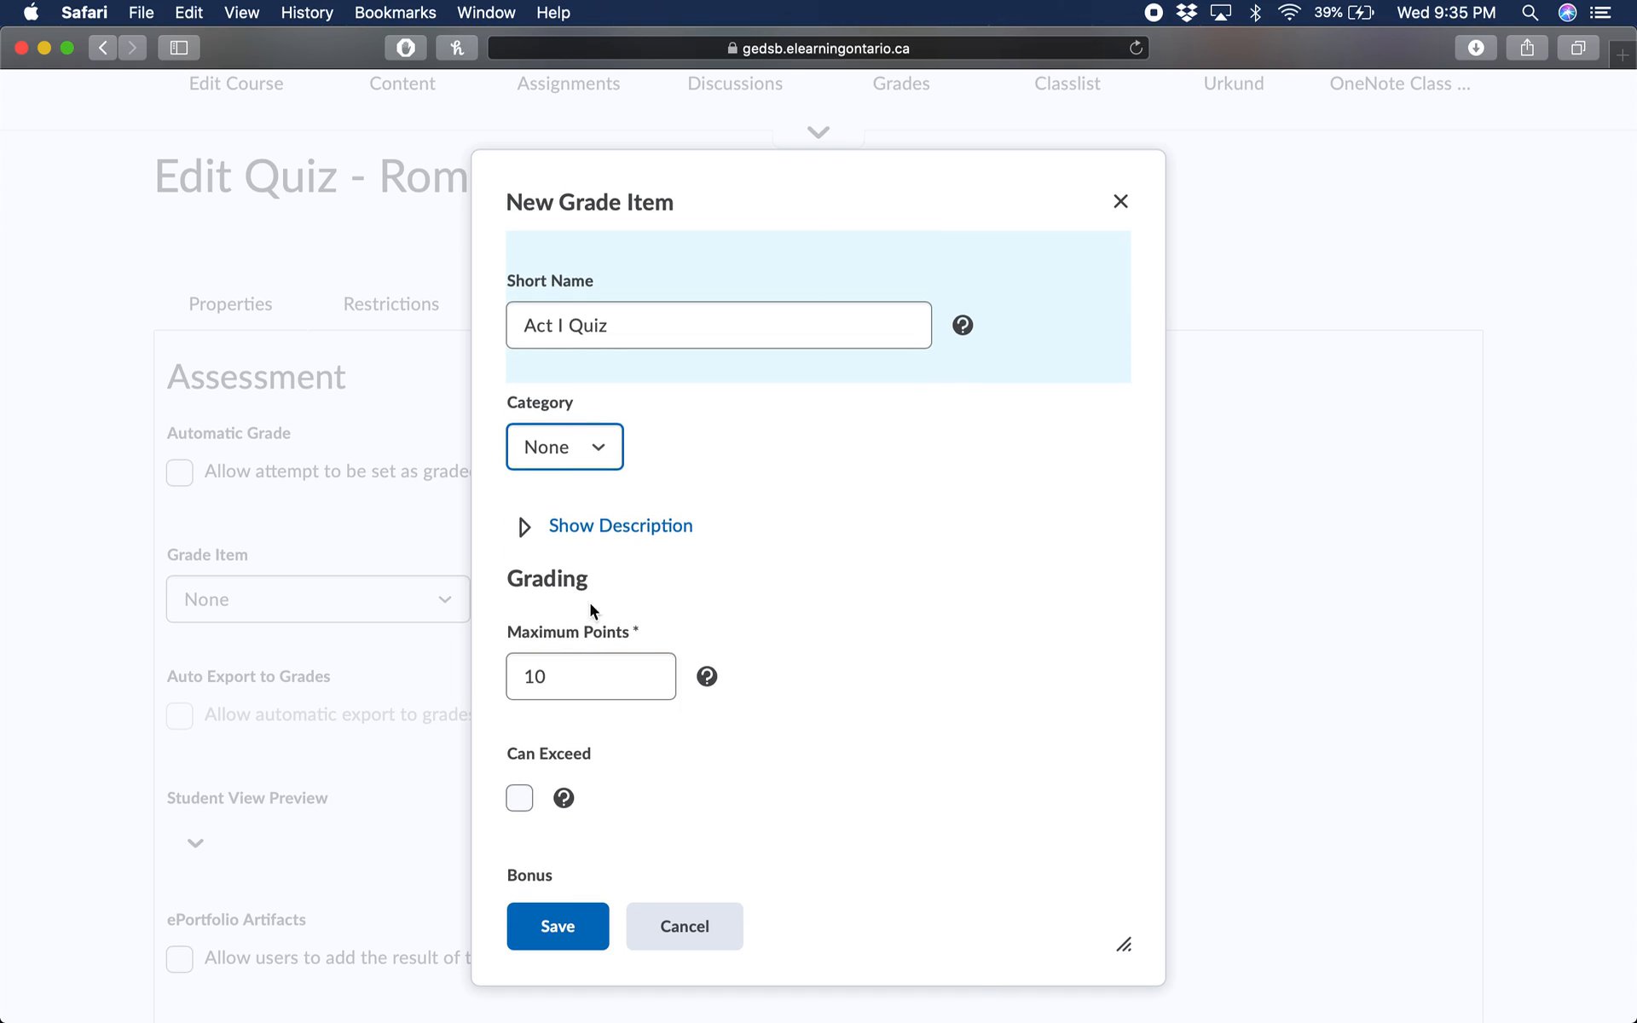
scroll(745, 612, down, 2)
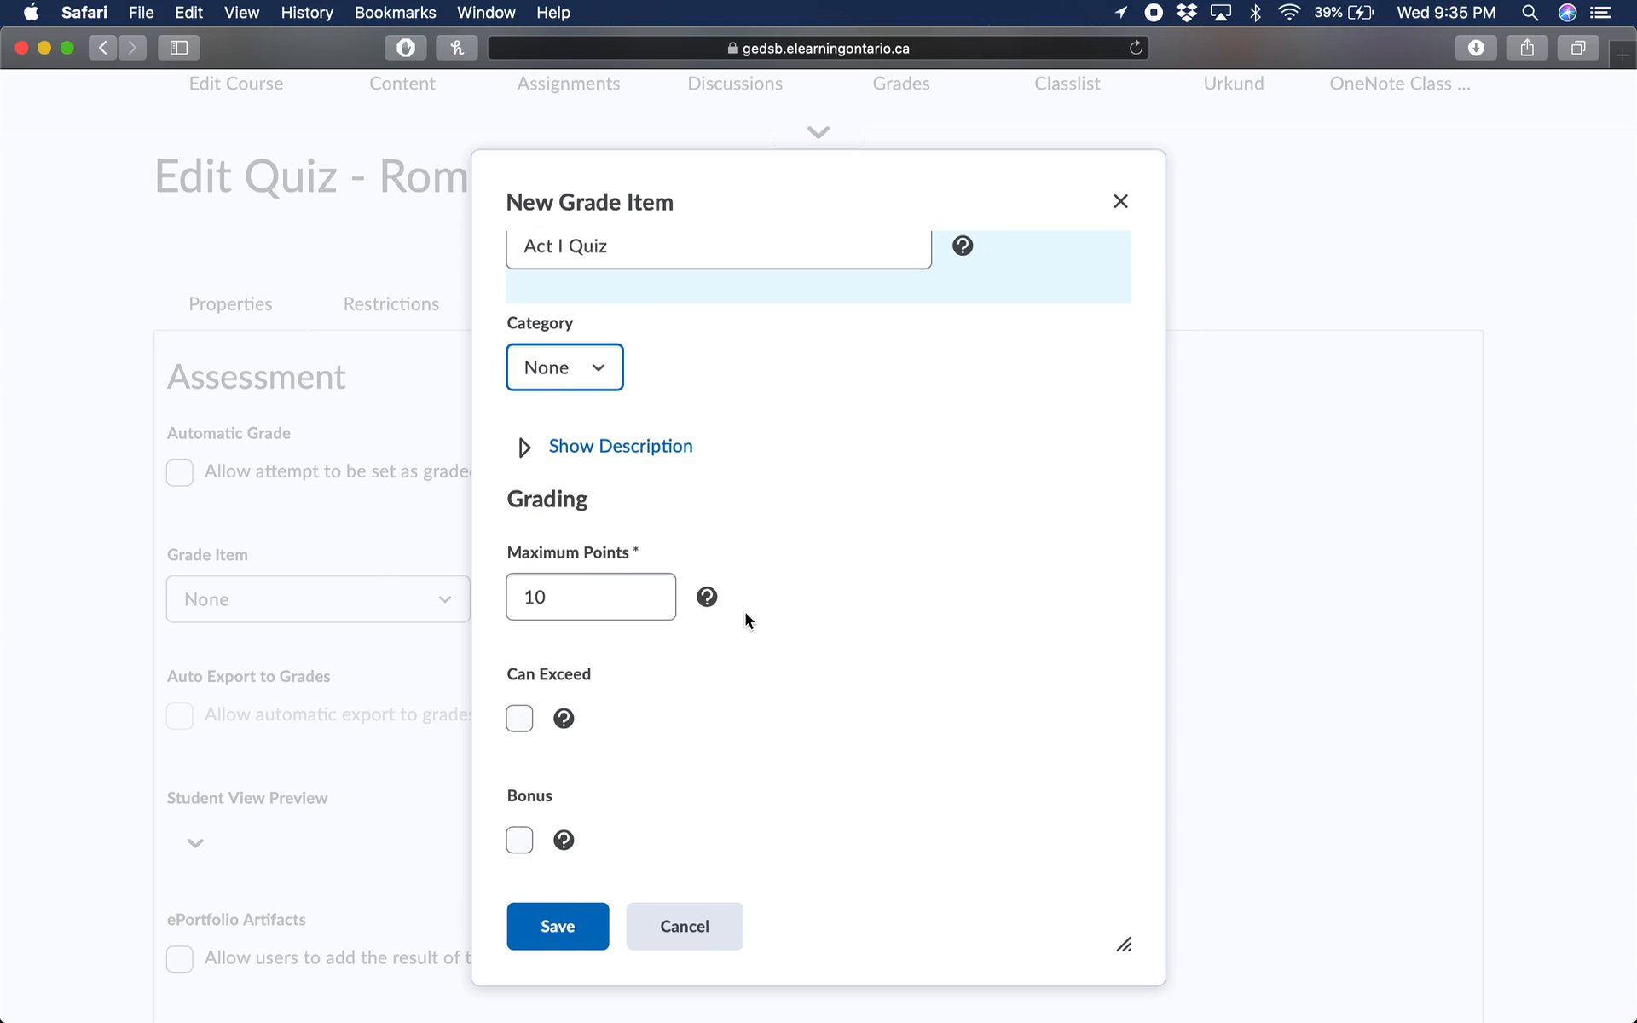
double_click(615, 597)
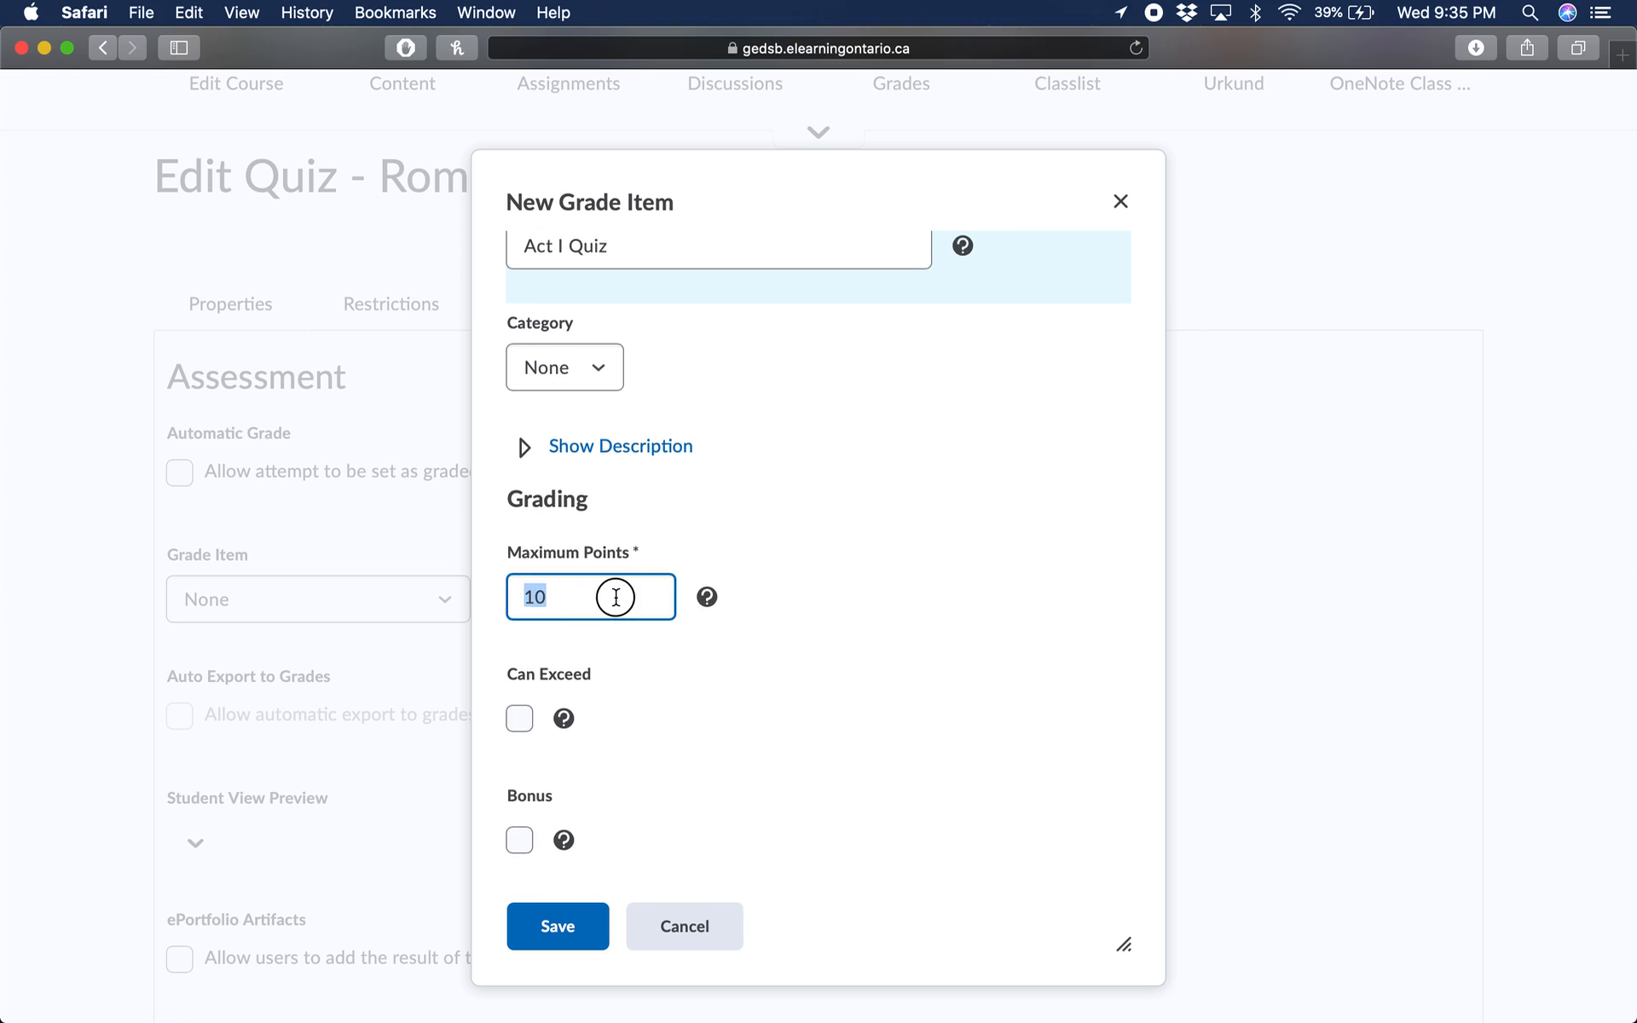
text(20)
Review the grade item's remaining grading and restriction options, then save it as the quiz's grade item.
scroll(652, 616, down, 2)
scroll(653, 617, down, 4)
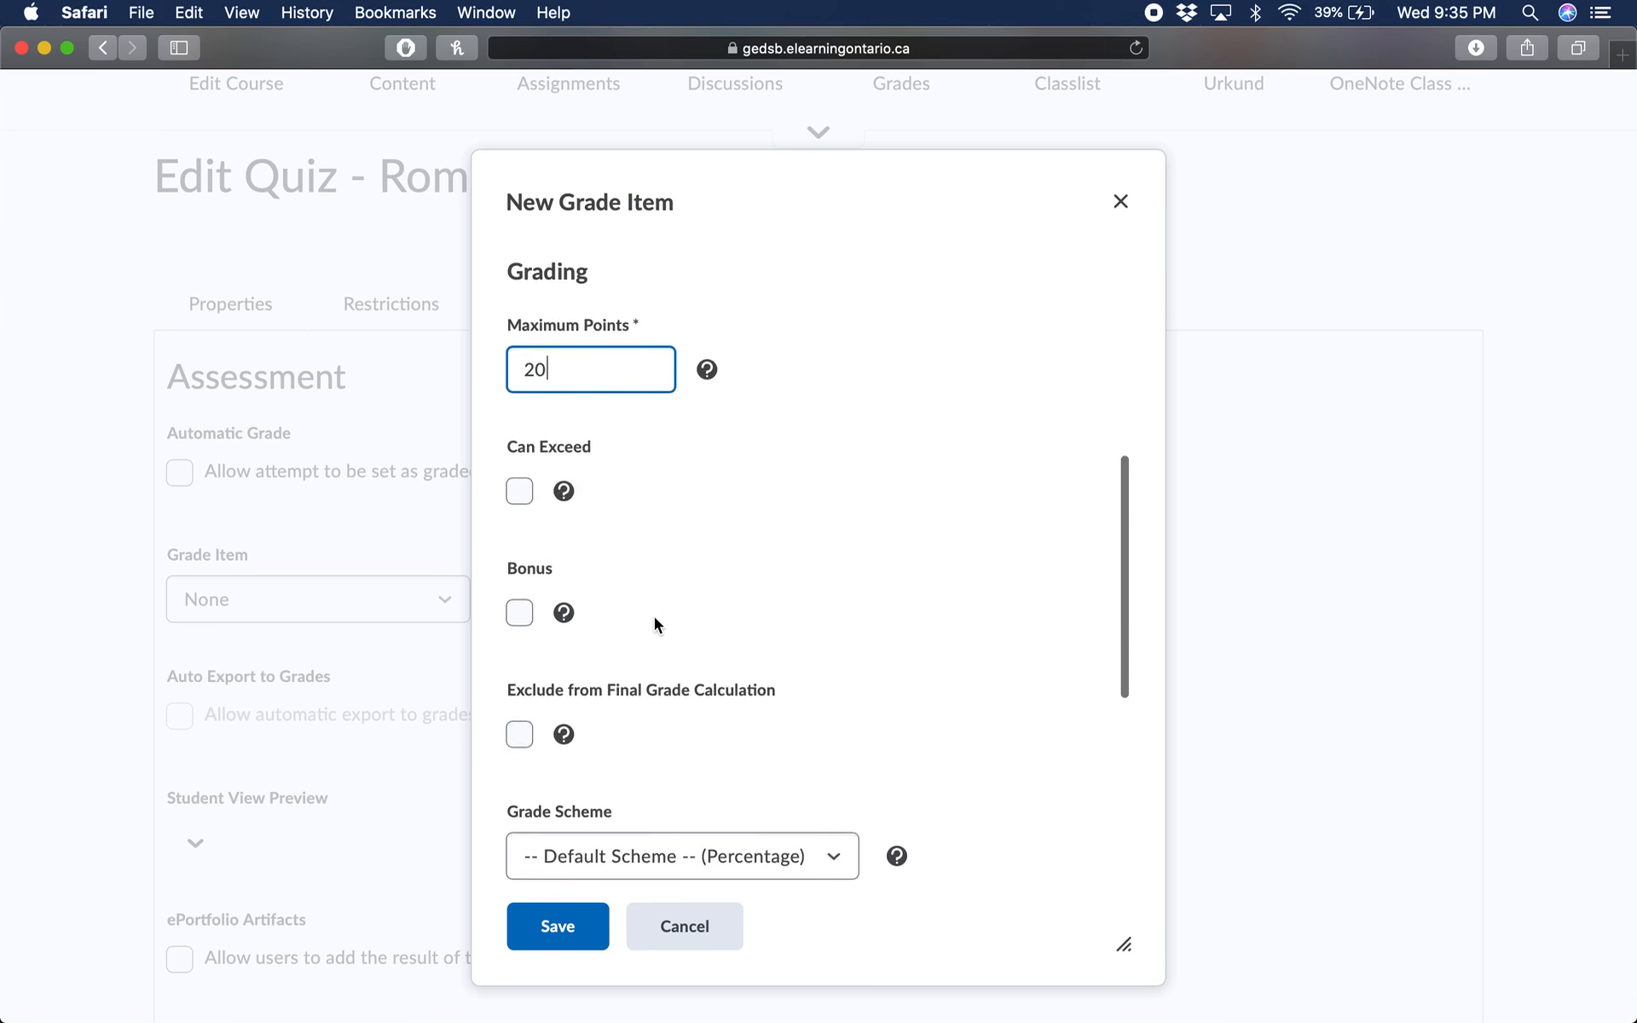
scroll(616, 752, down, 4)
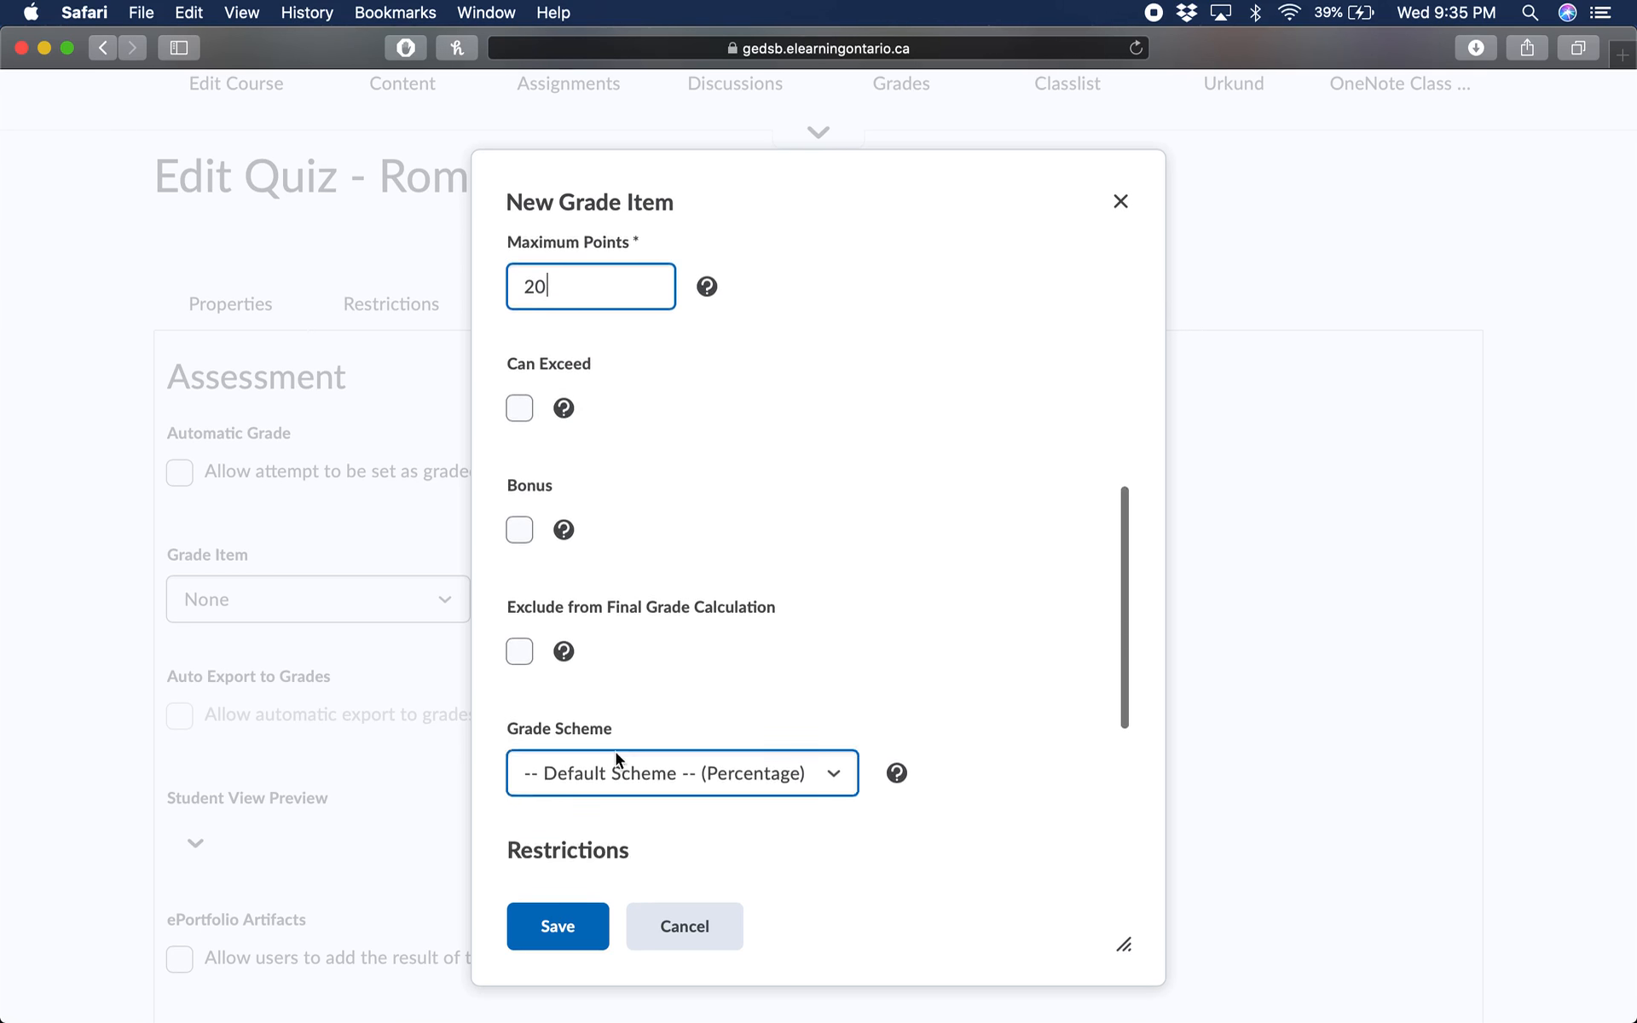
scroll(626, 520, down, 2)
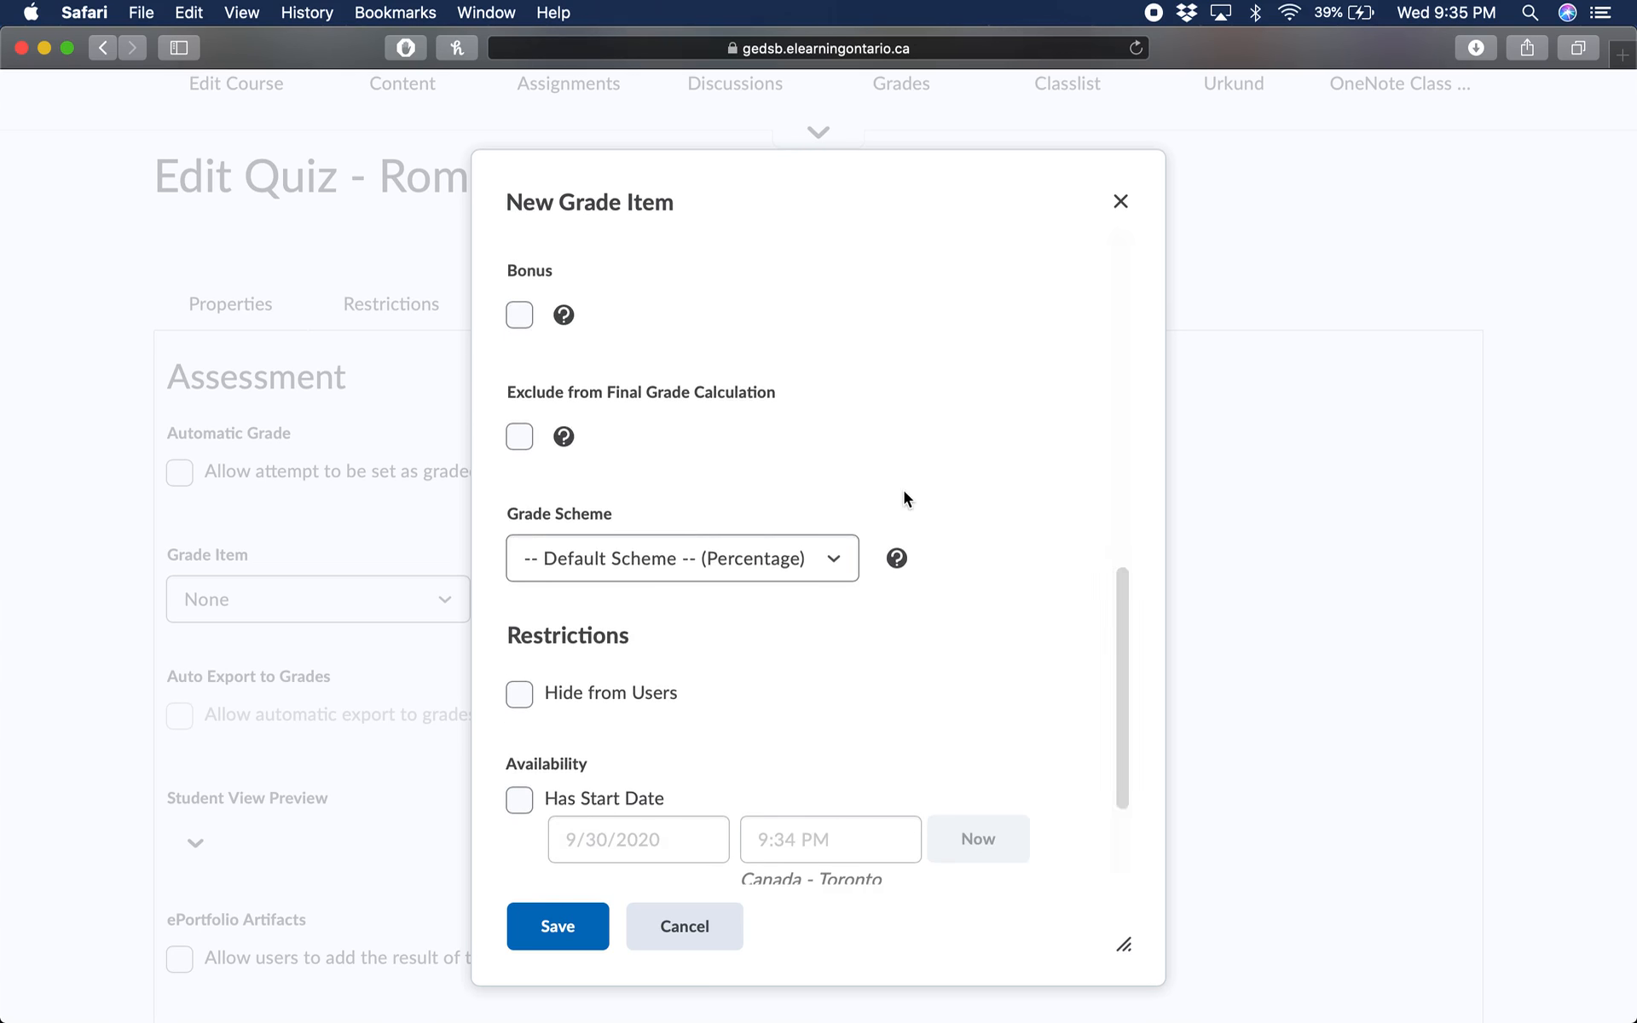
scroll(902, 497, down, 2)
scroll(724, 333, up, 1)
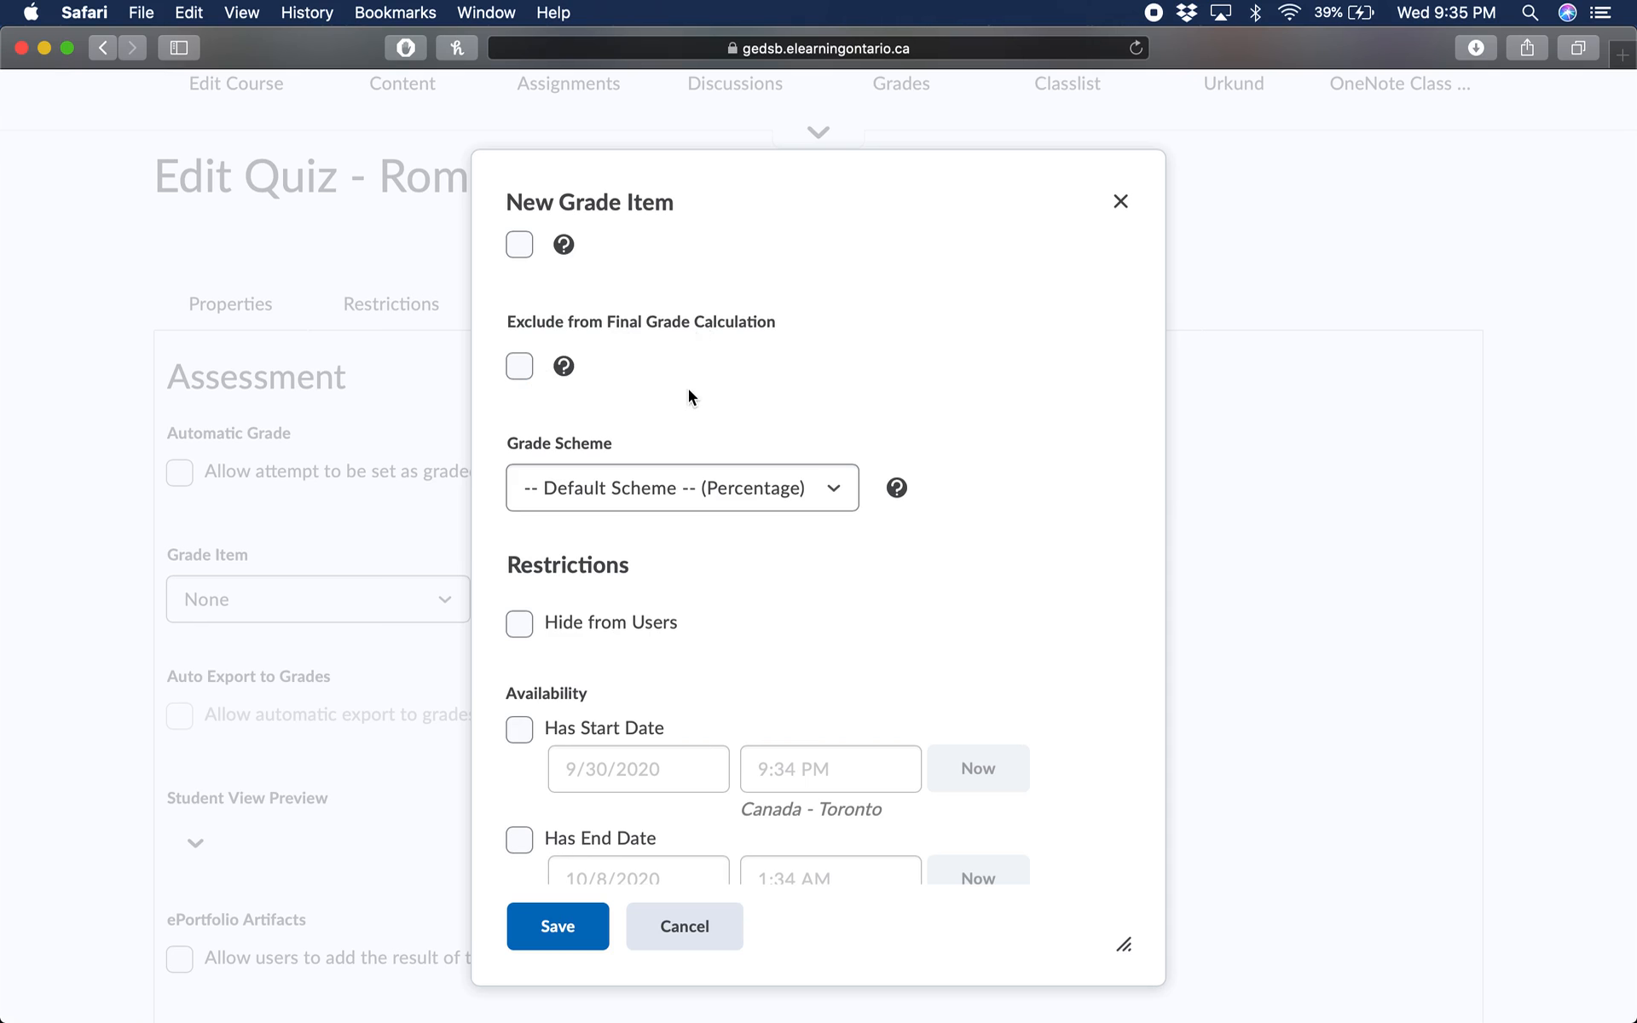
scroll(767, 479, down, 3)
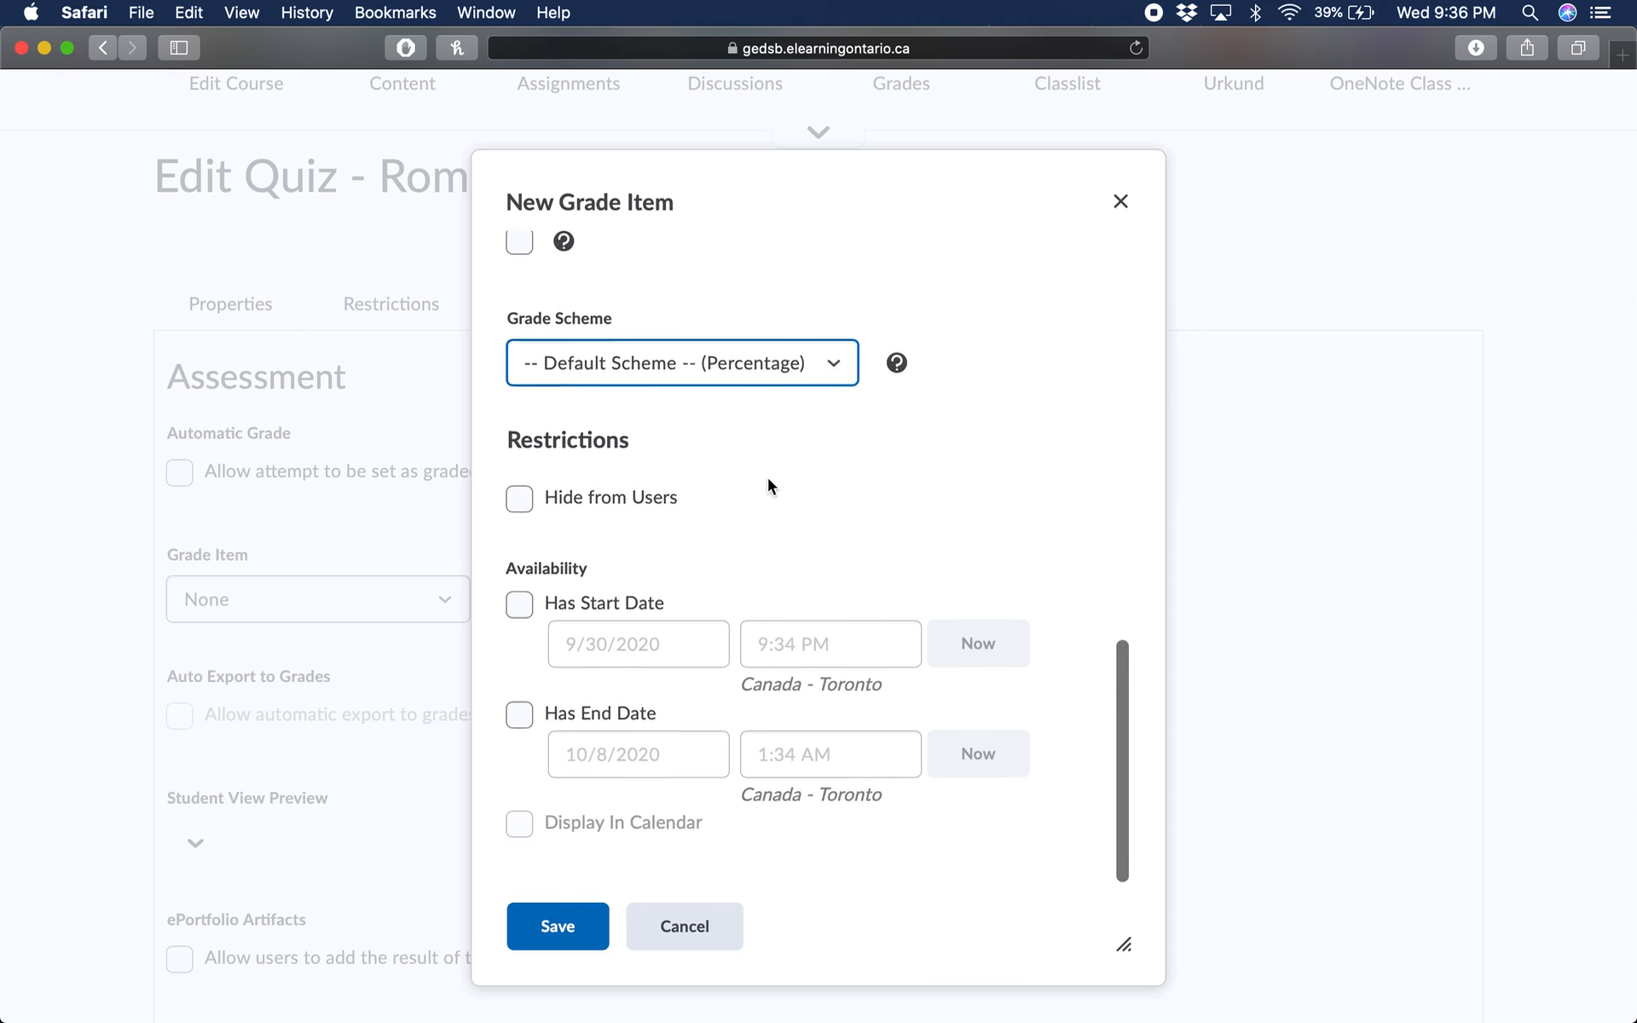
scroll(892, 580, up, 15)
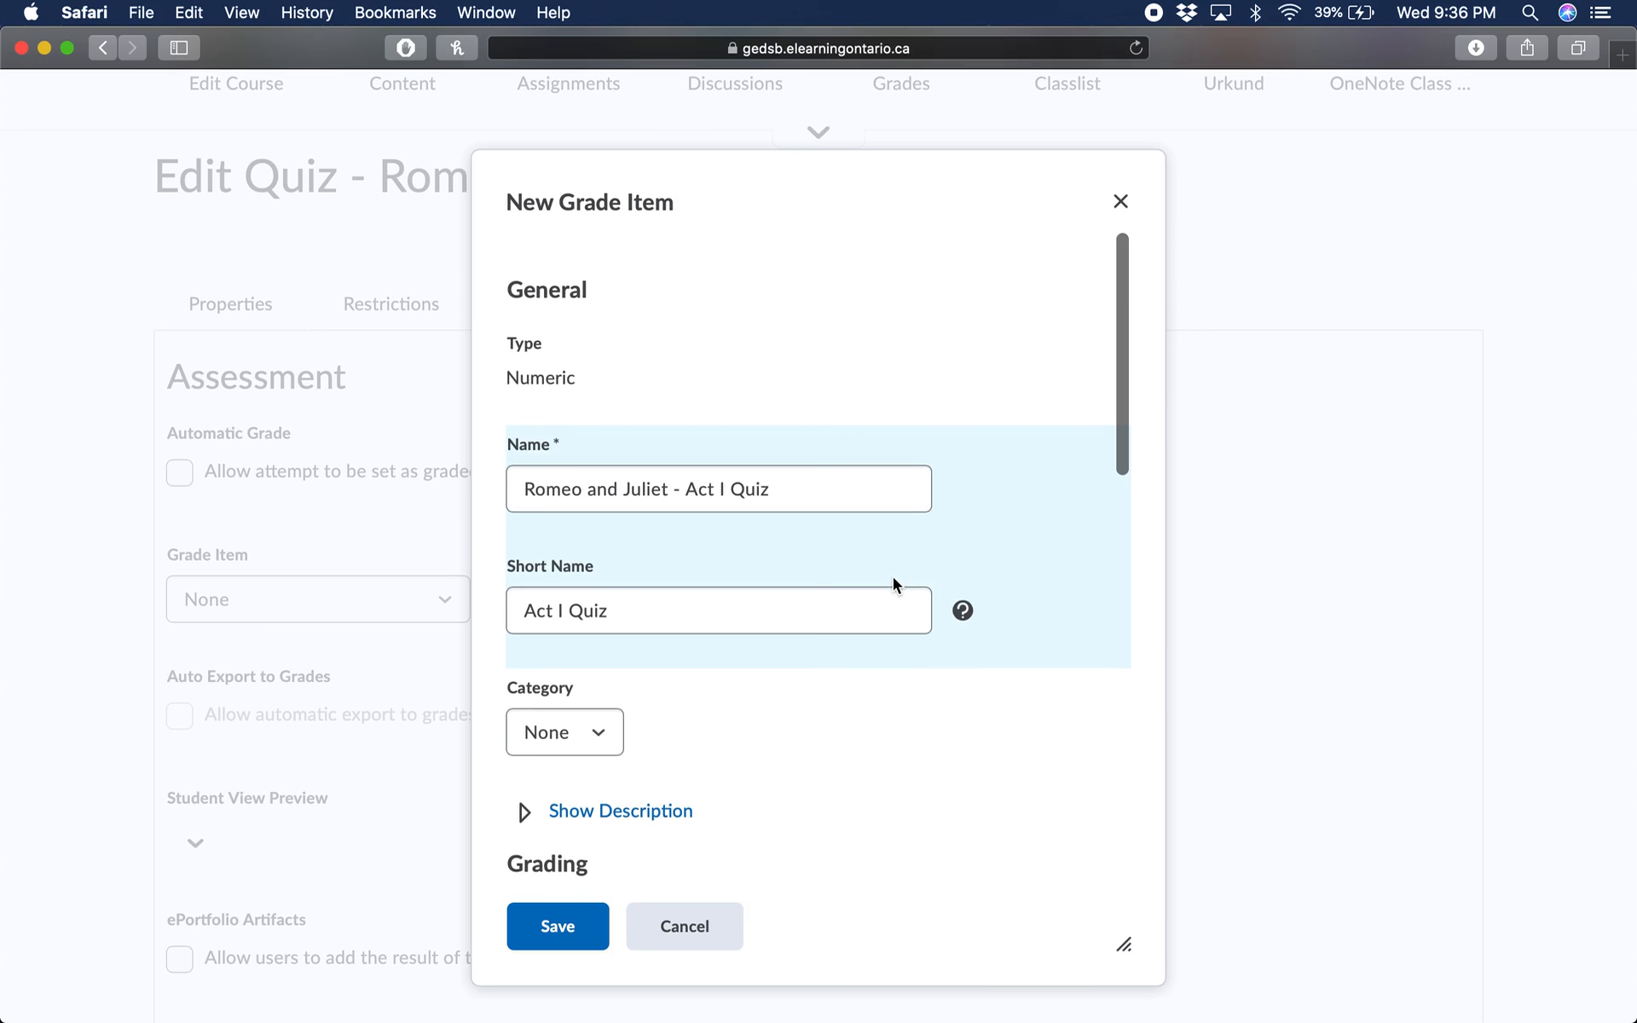
click(585, 913)
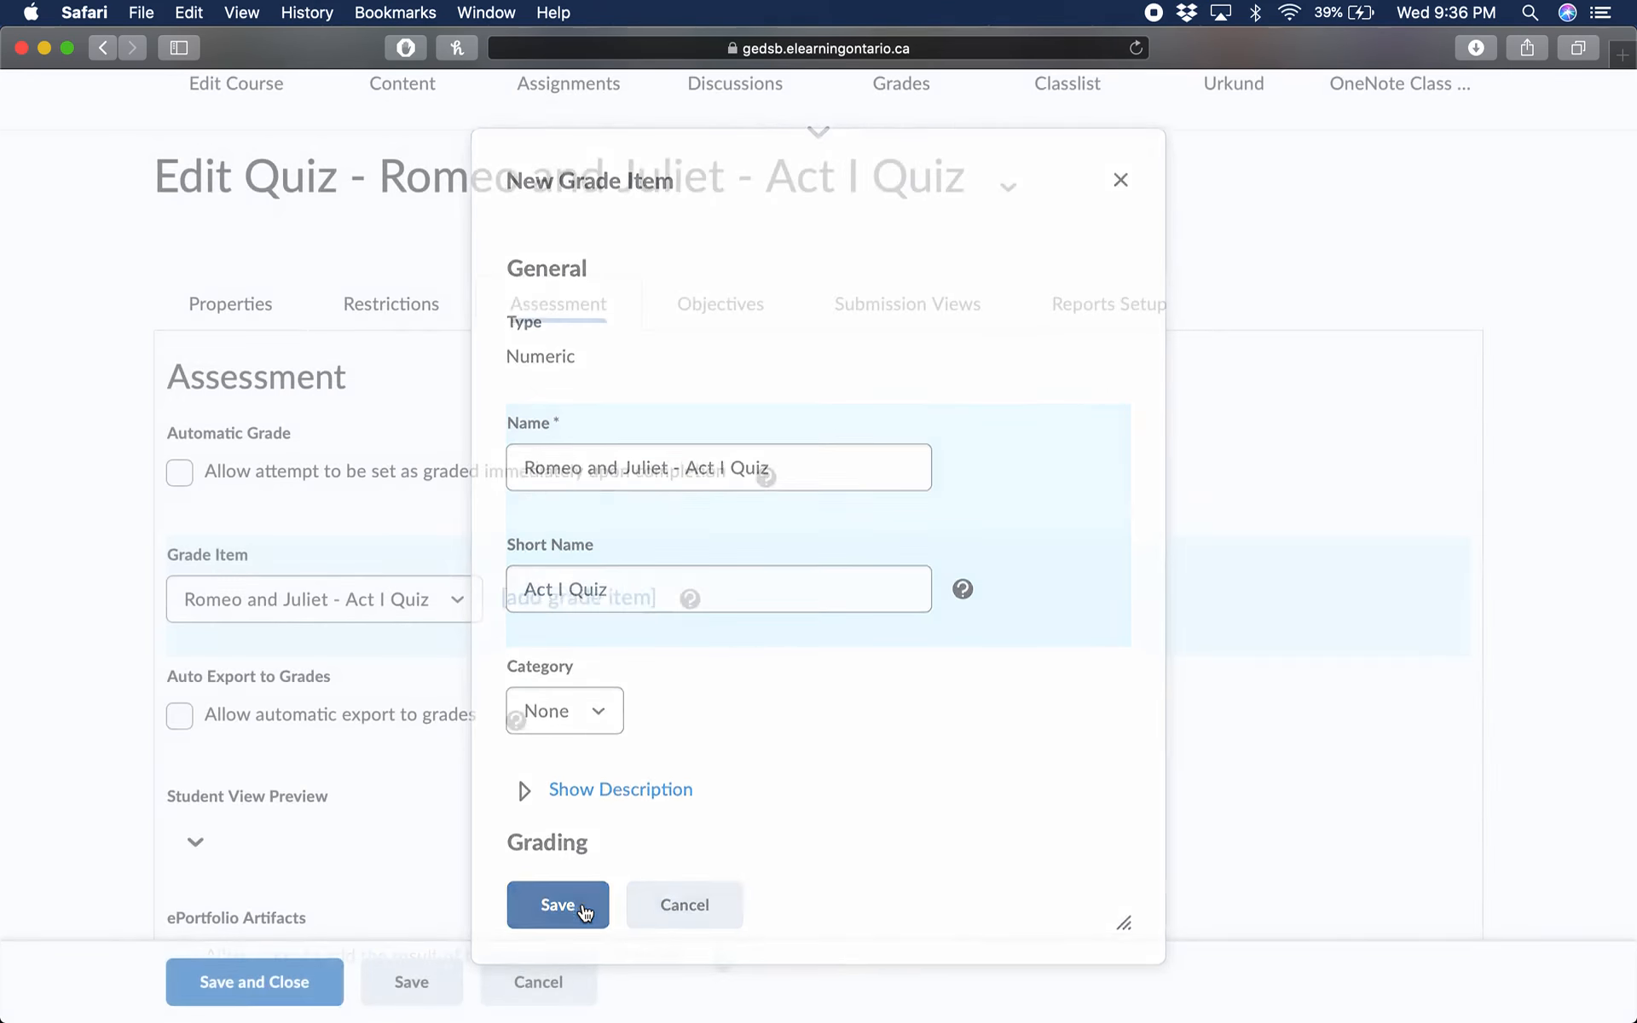
Allow quiz attempts to be set as graded immediately upon completion and allow automatic export to grades.
scroll(638, 373, up, 3)
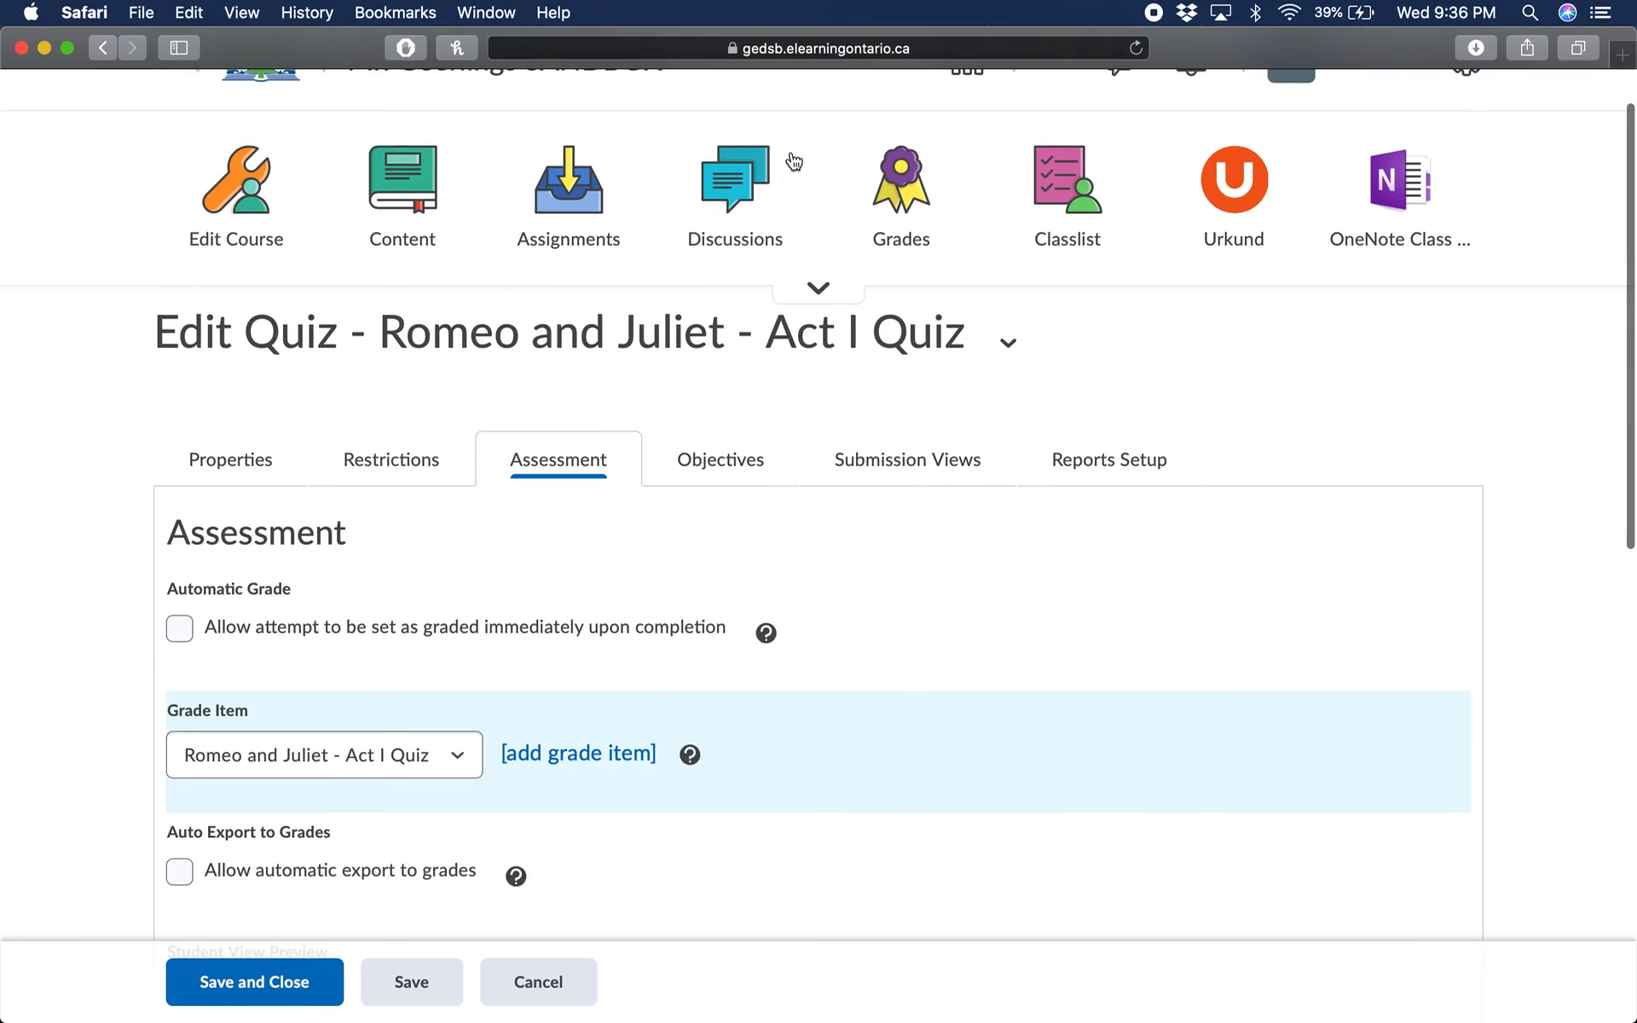
scroll(849, 607, down, 5)
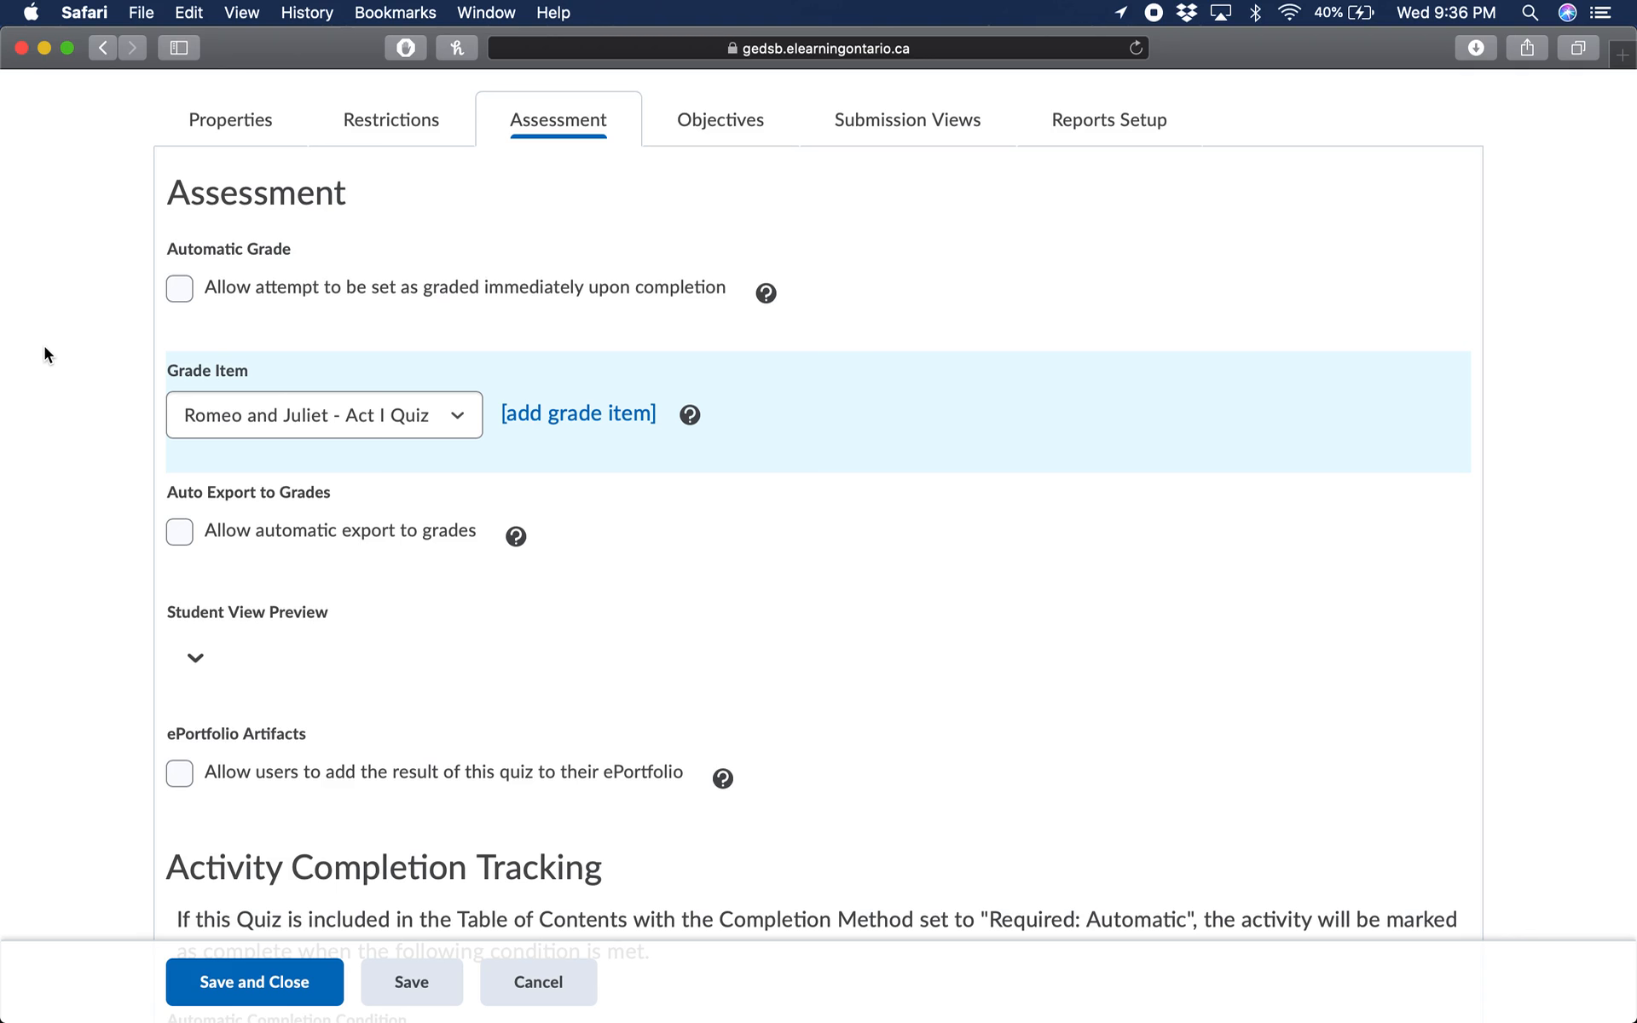
click(181, 289)
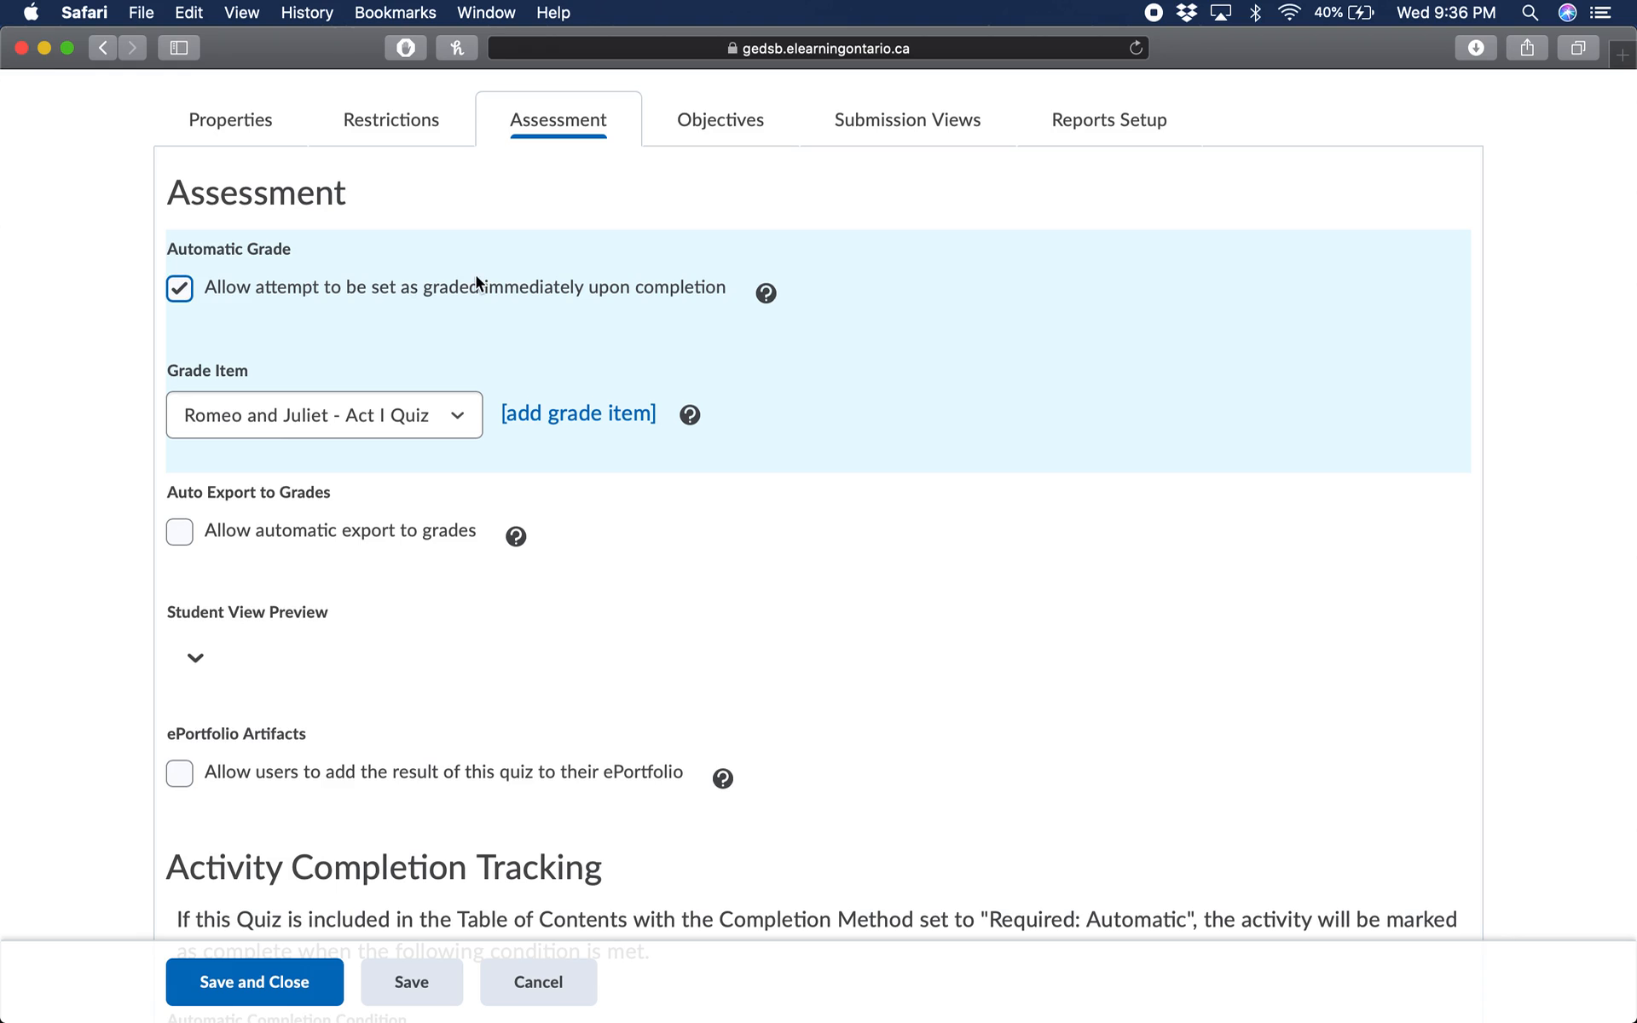
click(177, 535)
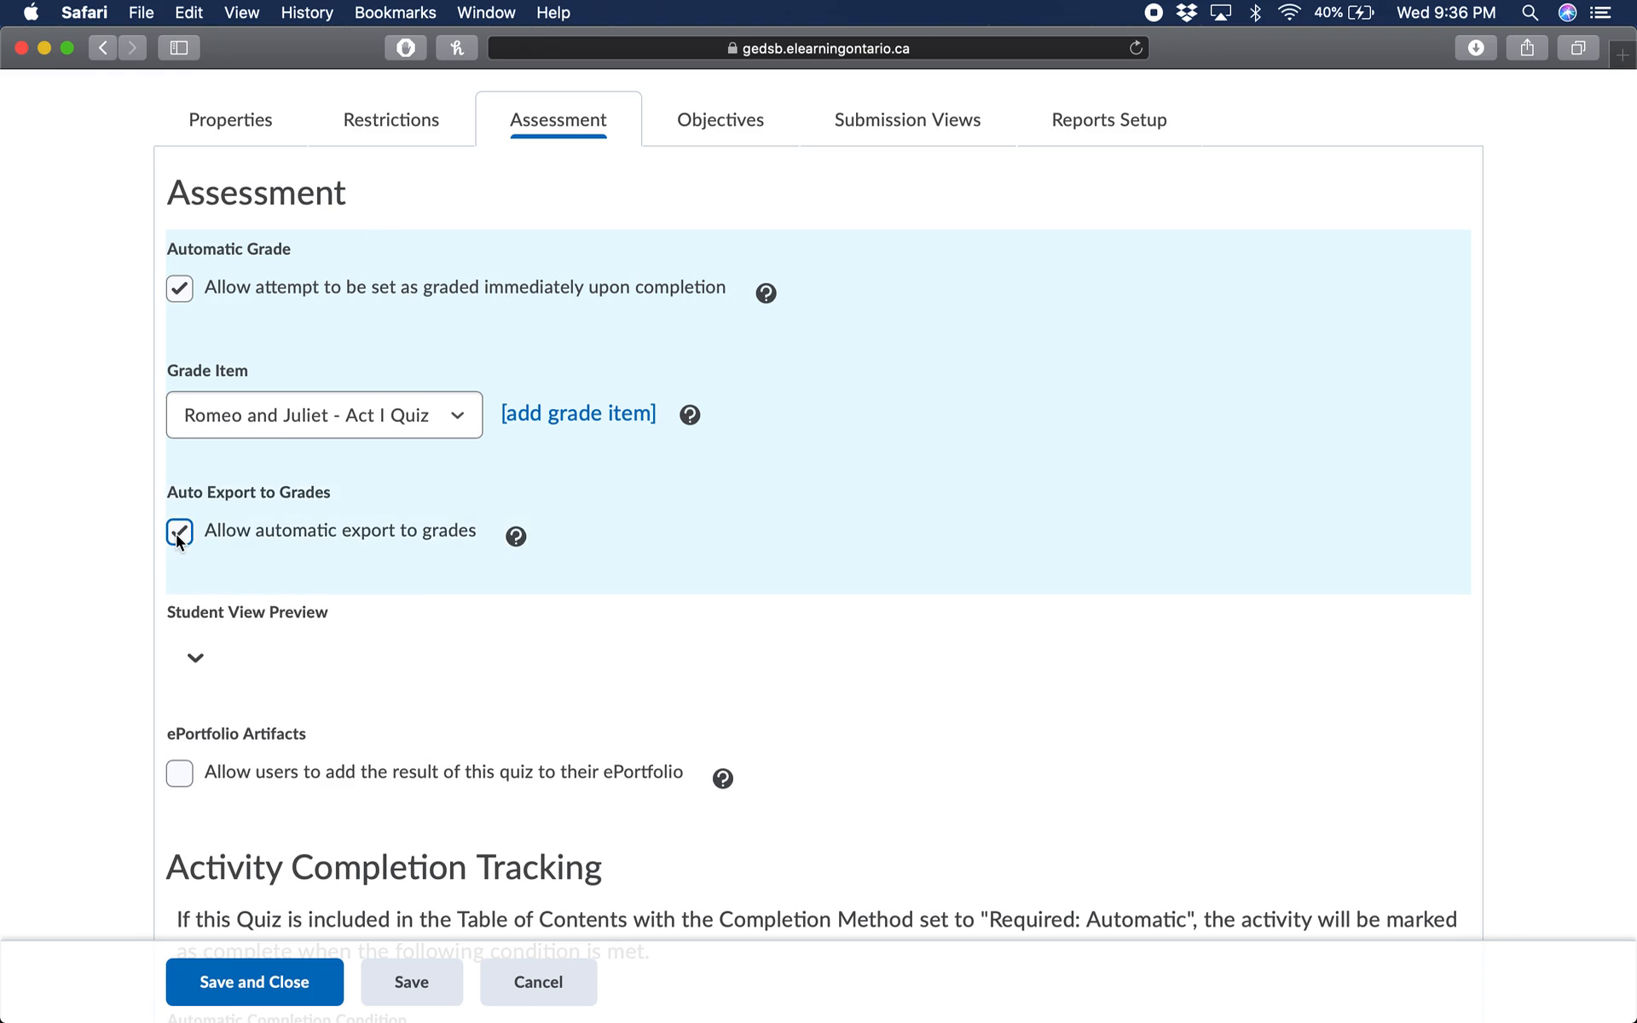
scroll(392, 542, up, 5)
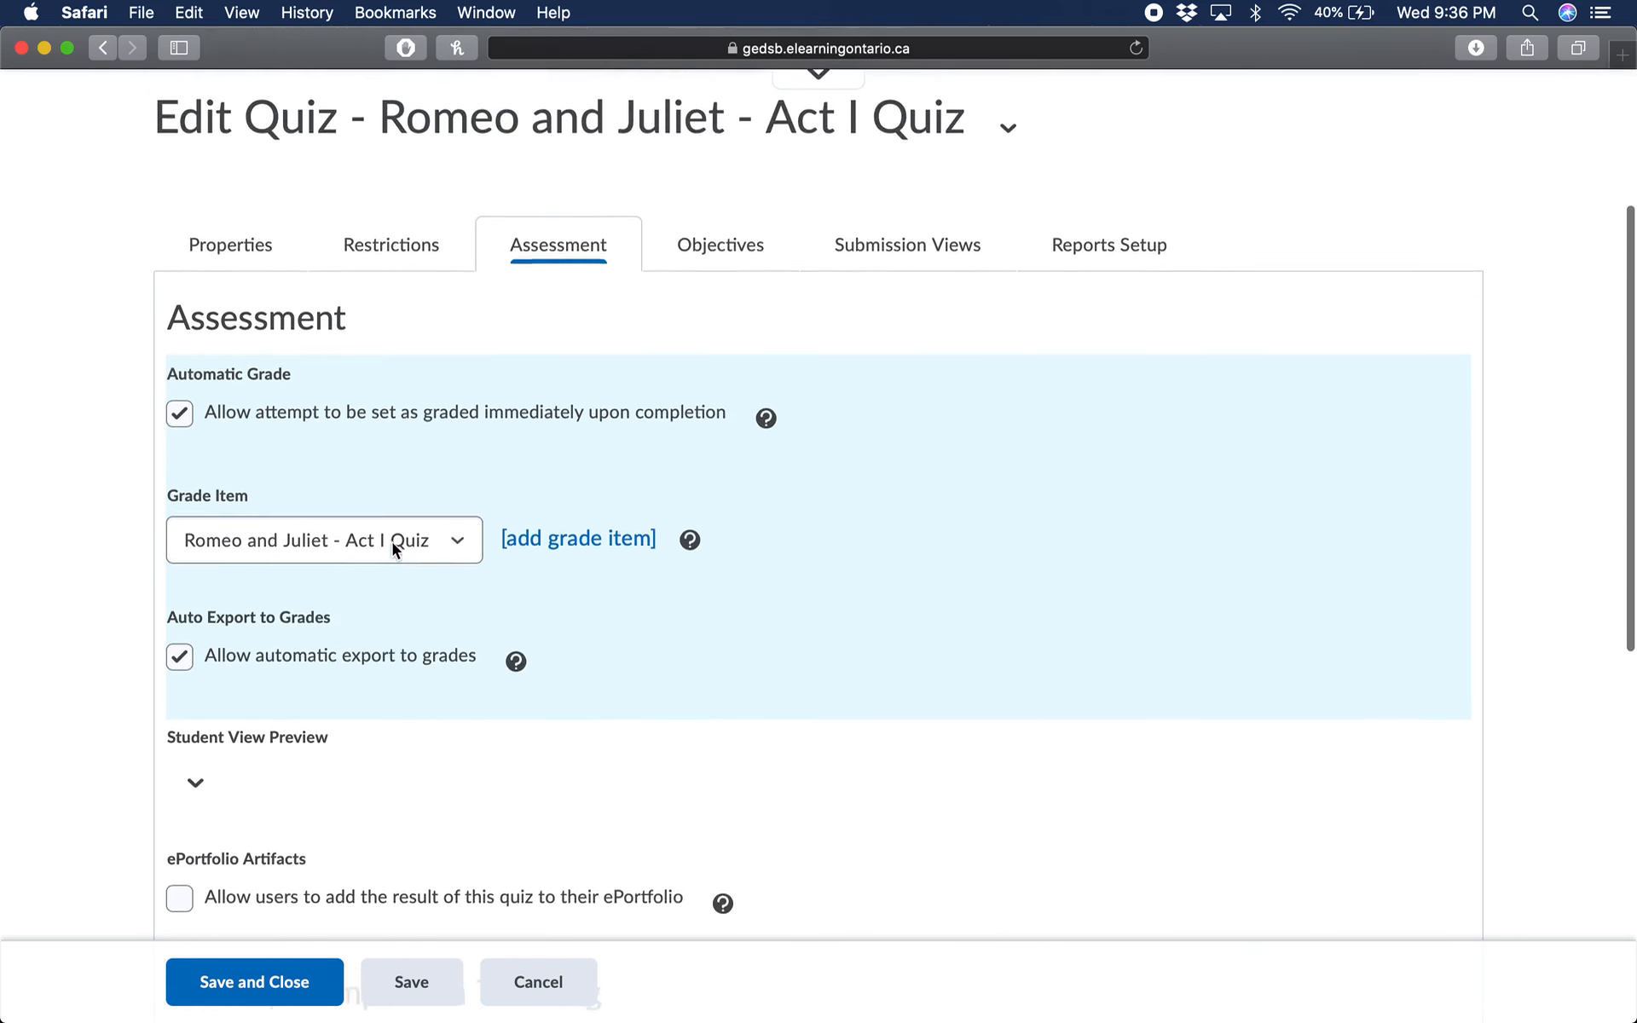
scroll(392, 543, up, 1)
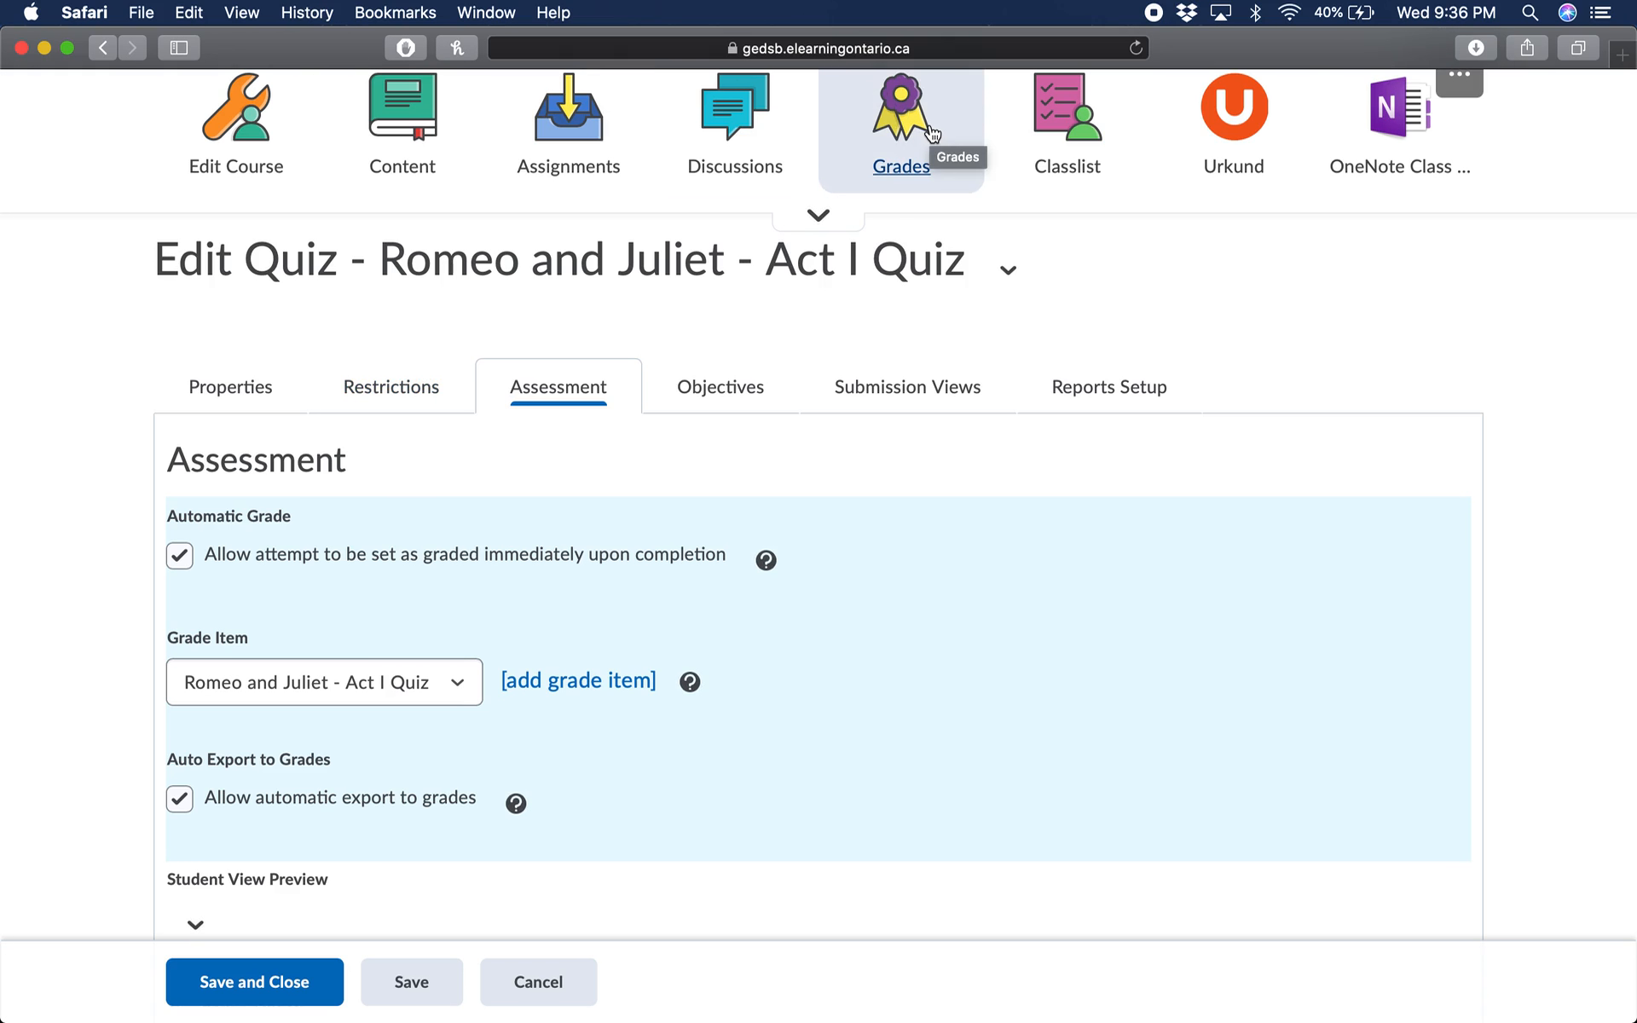
scroll(934, 390, up, 1)
scroll(934, 392, up, 1)
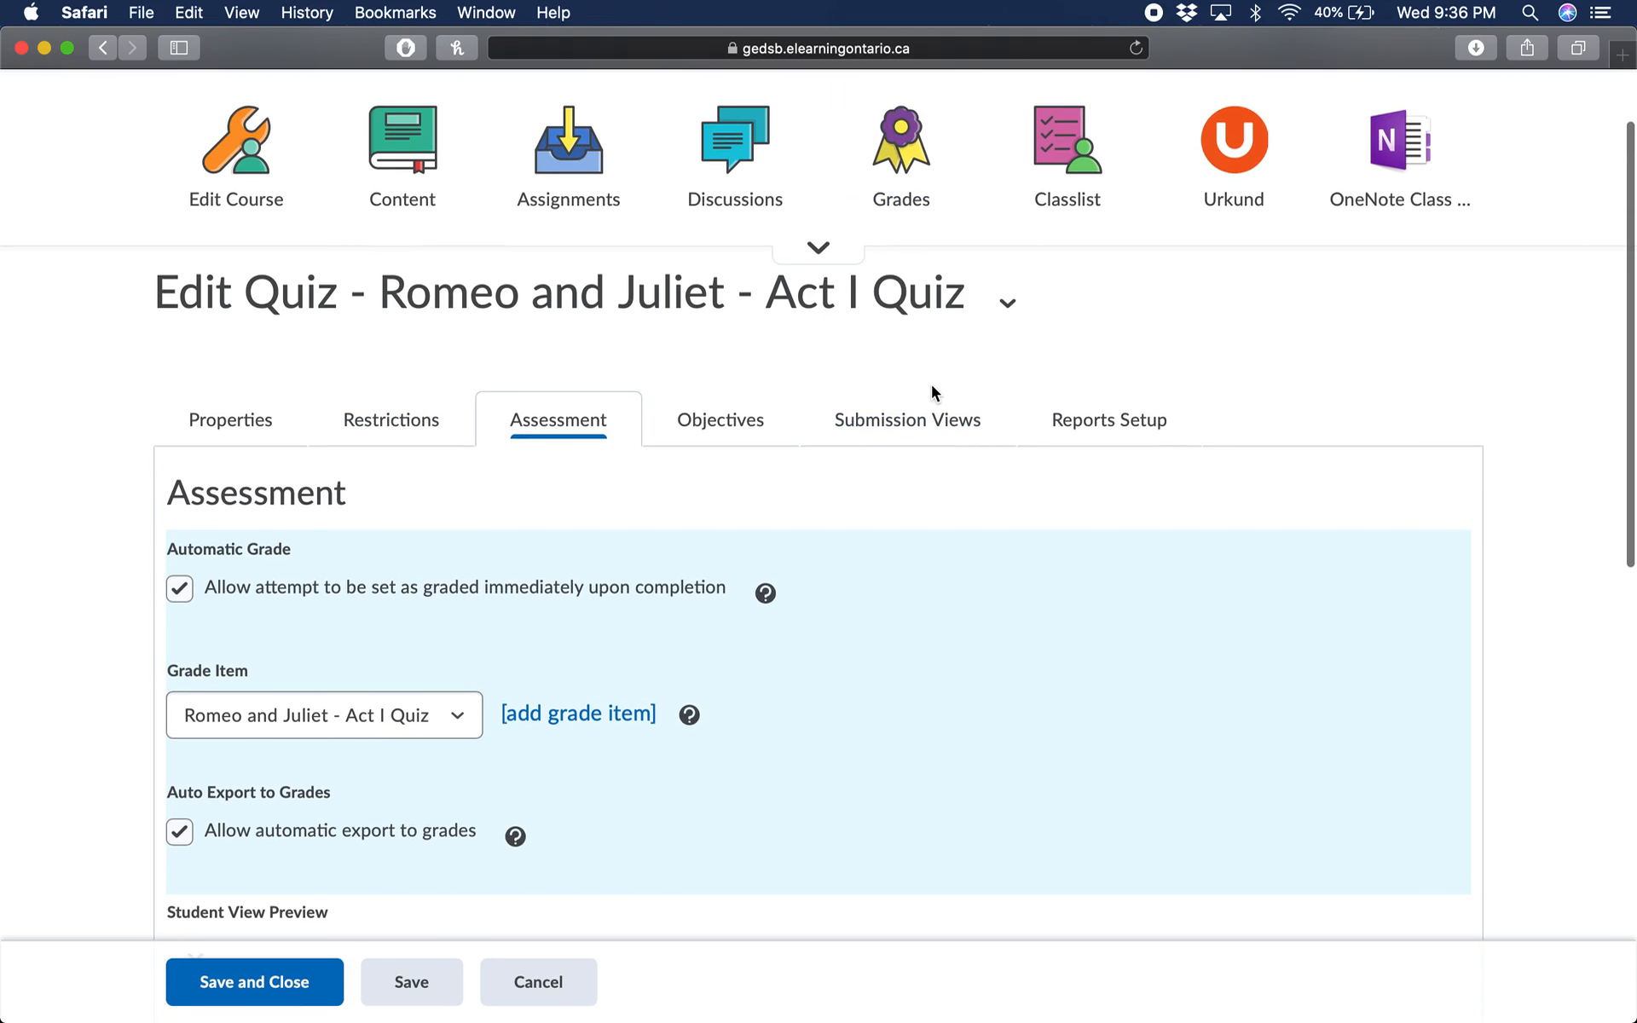
scroll(792, 439, down, 5)
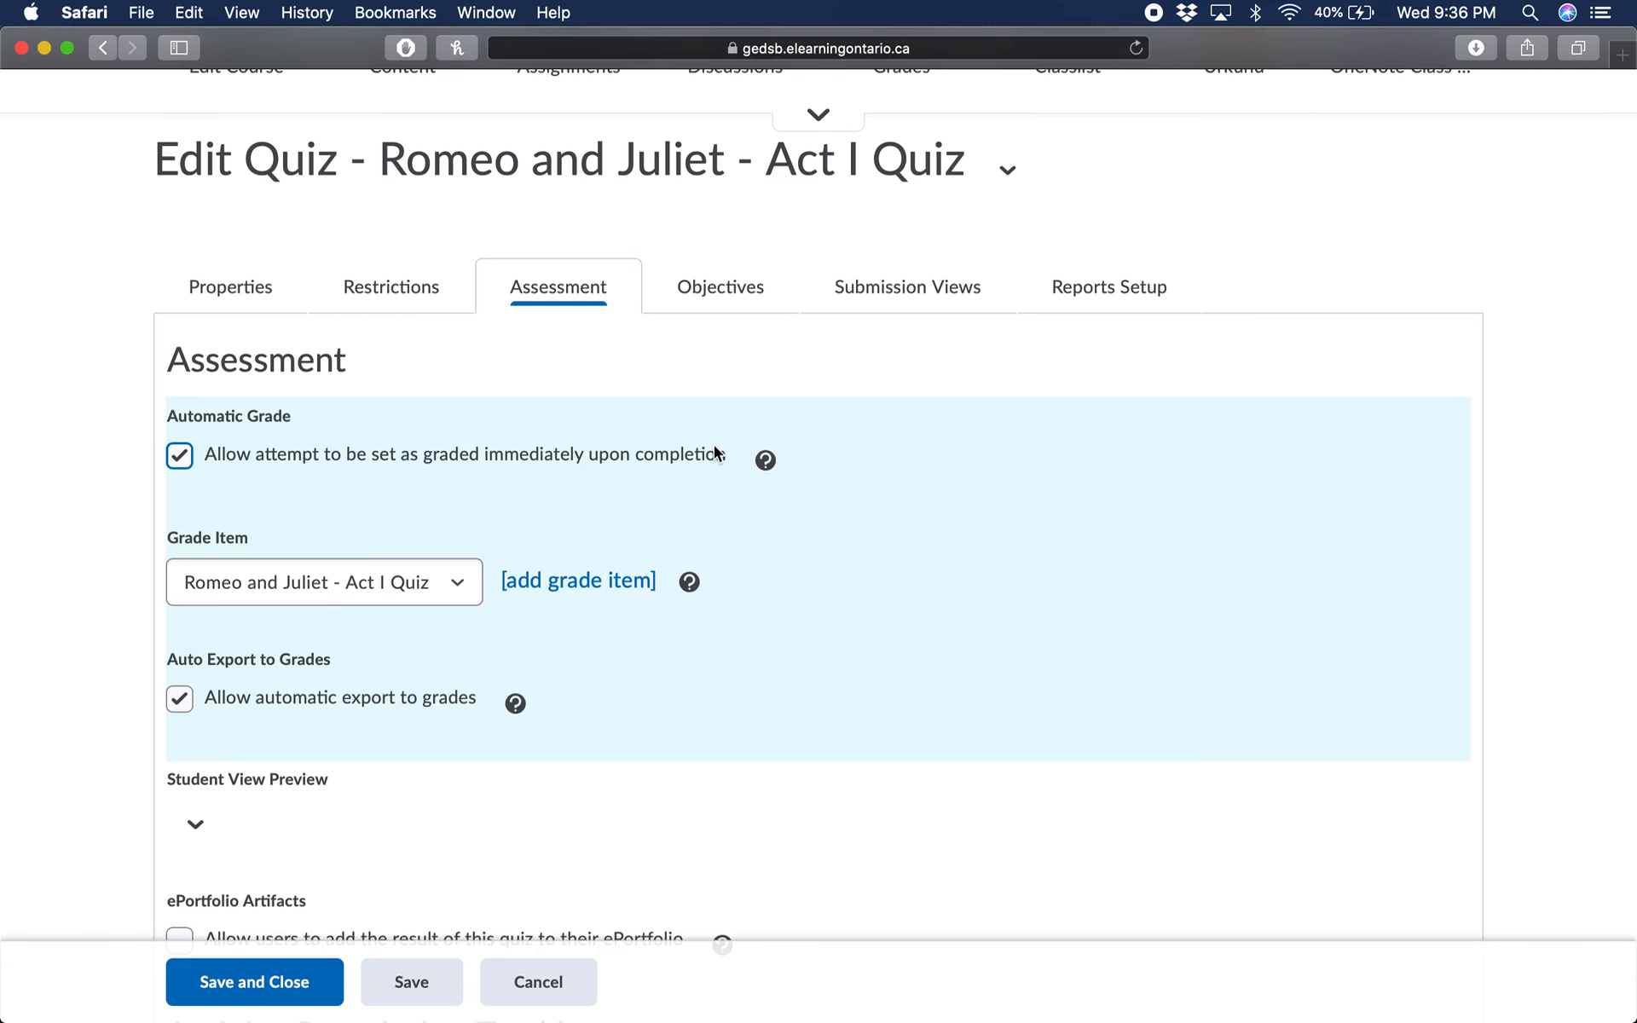
scroll(714, 445, down, 2)
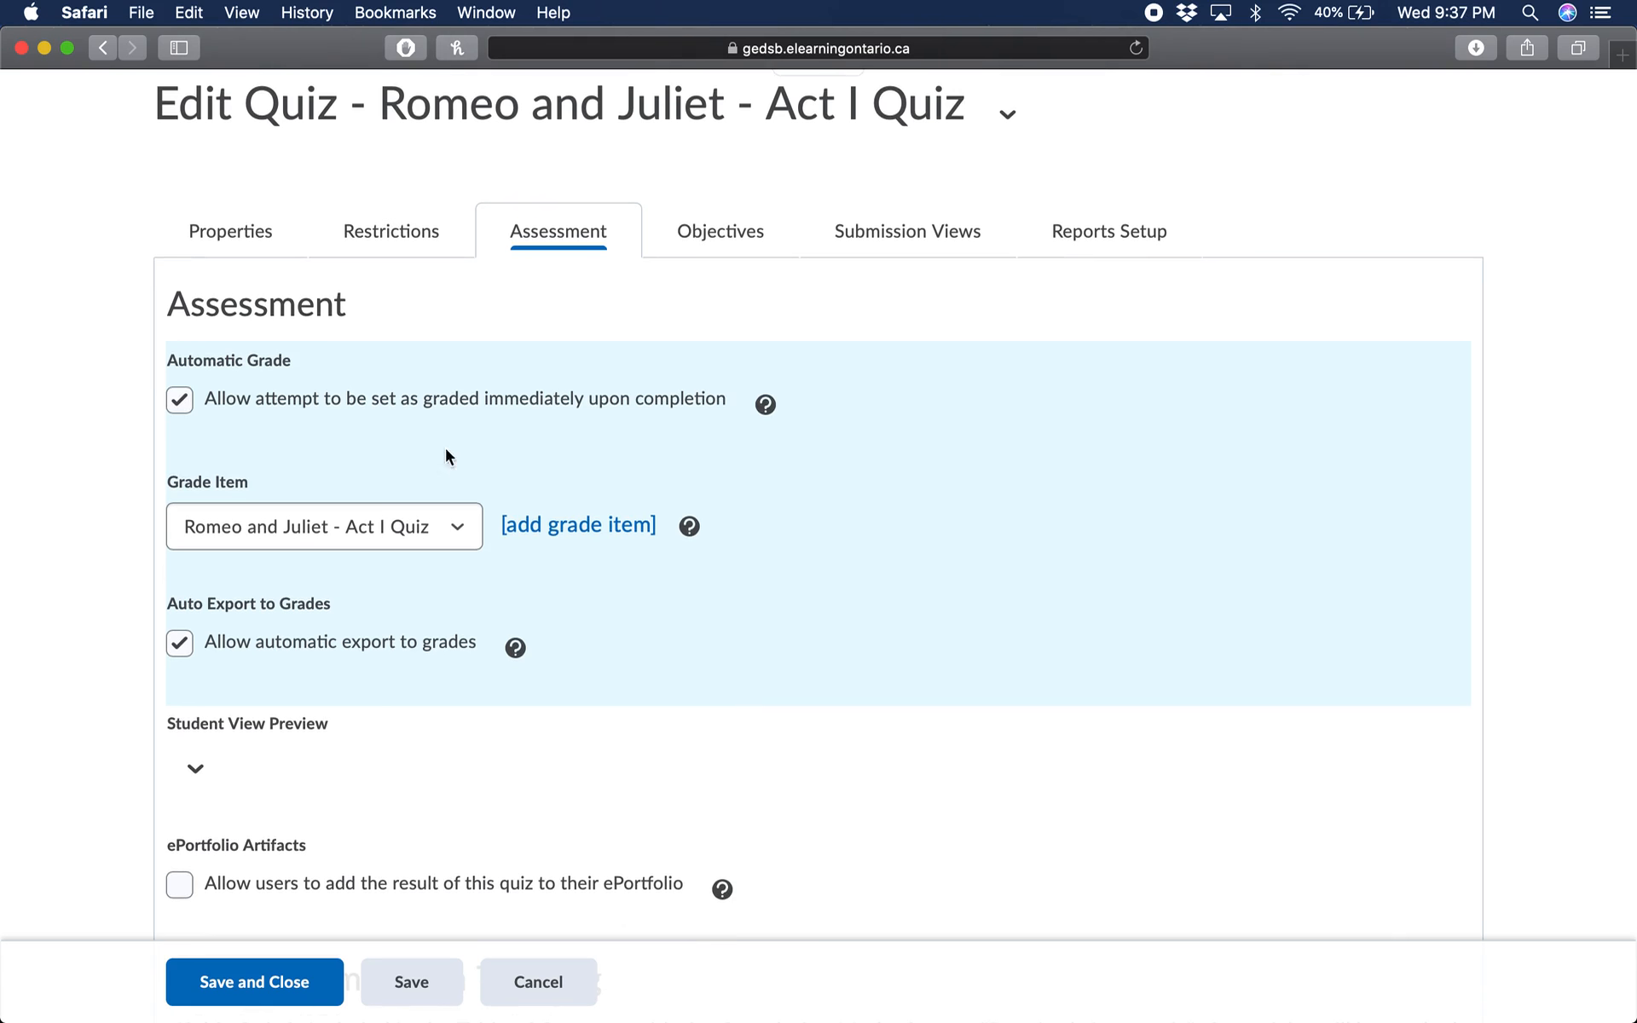
Disallow quiz attempts from being set as graded immediately upon completion.
scroll(242, 662, up, 1)
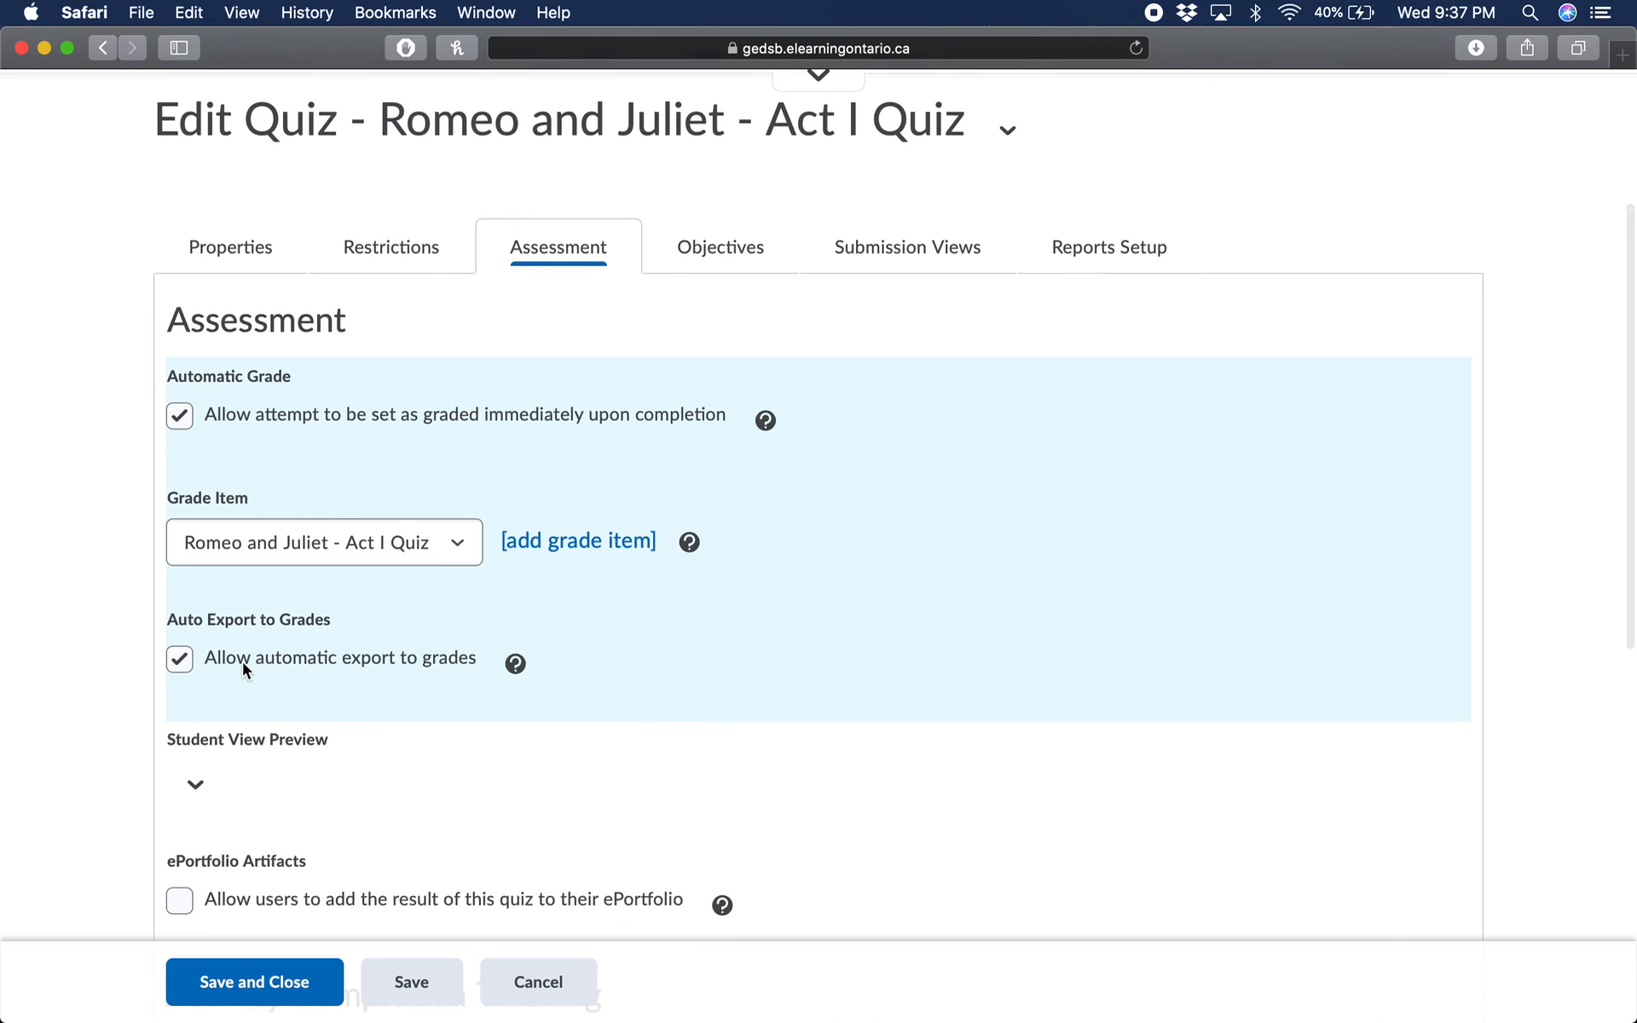
click(186, 416)
click(628, 424)
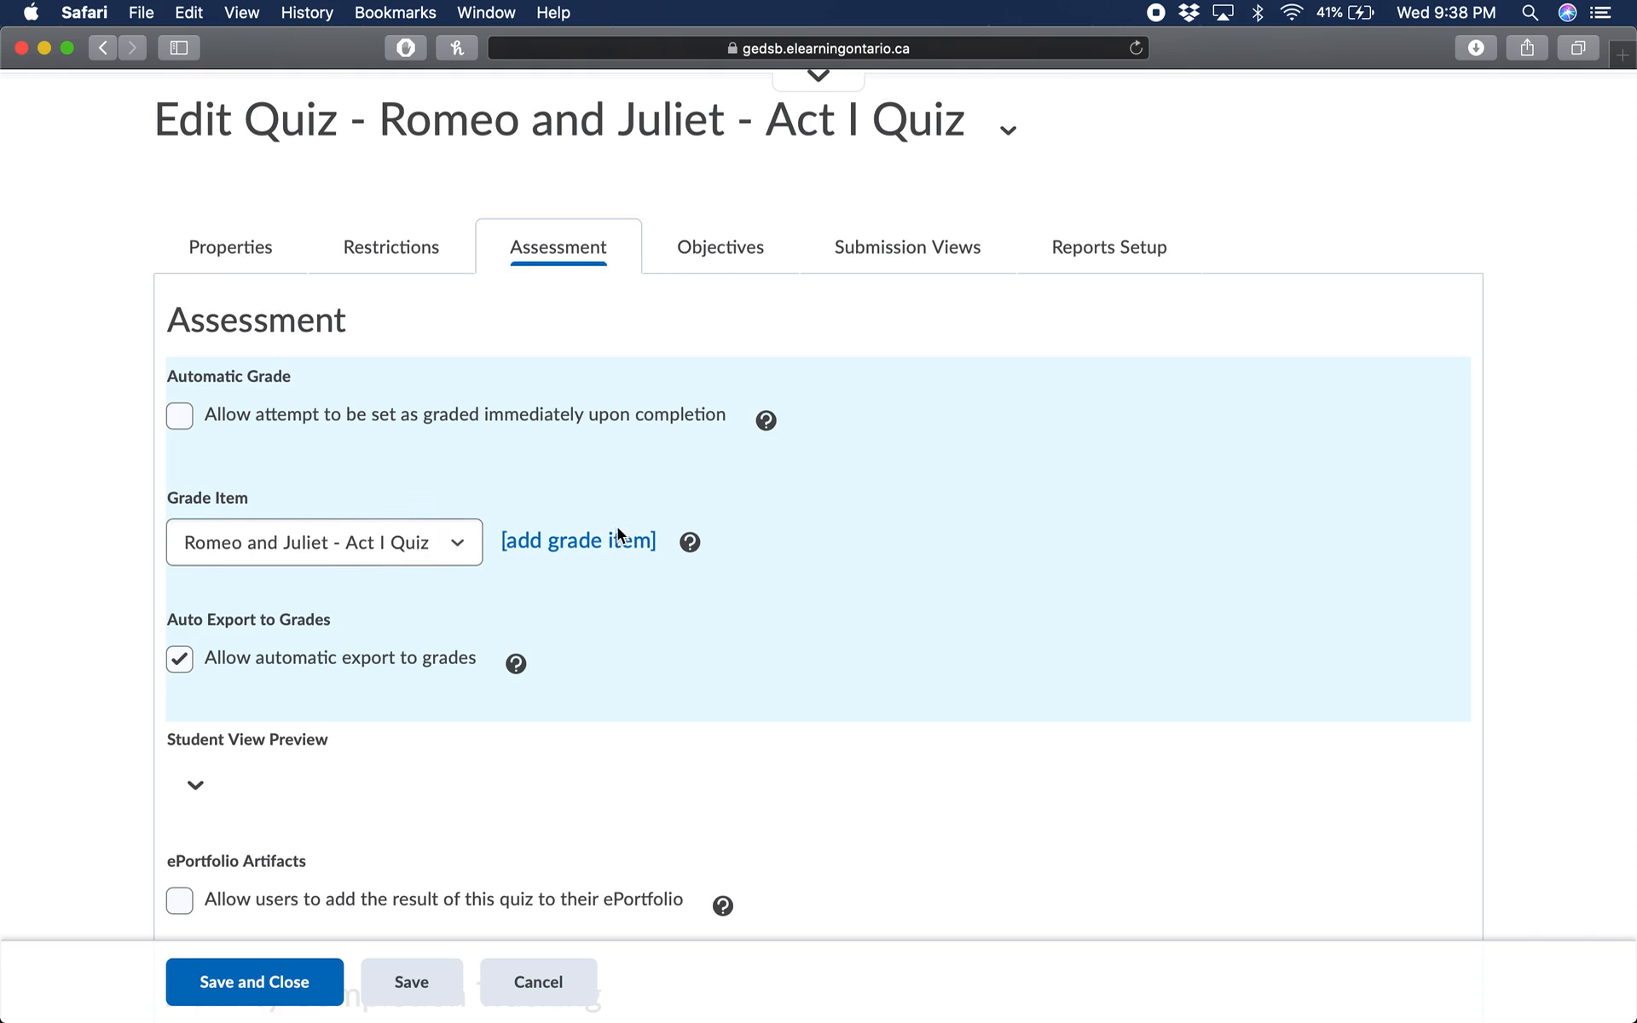
scroll(668, 559, up, 1)
scroll(669, 550, down, 1)
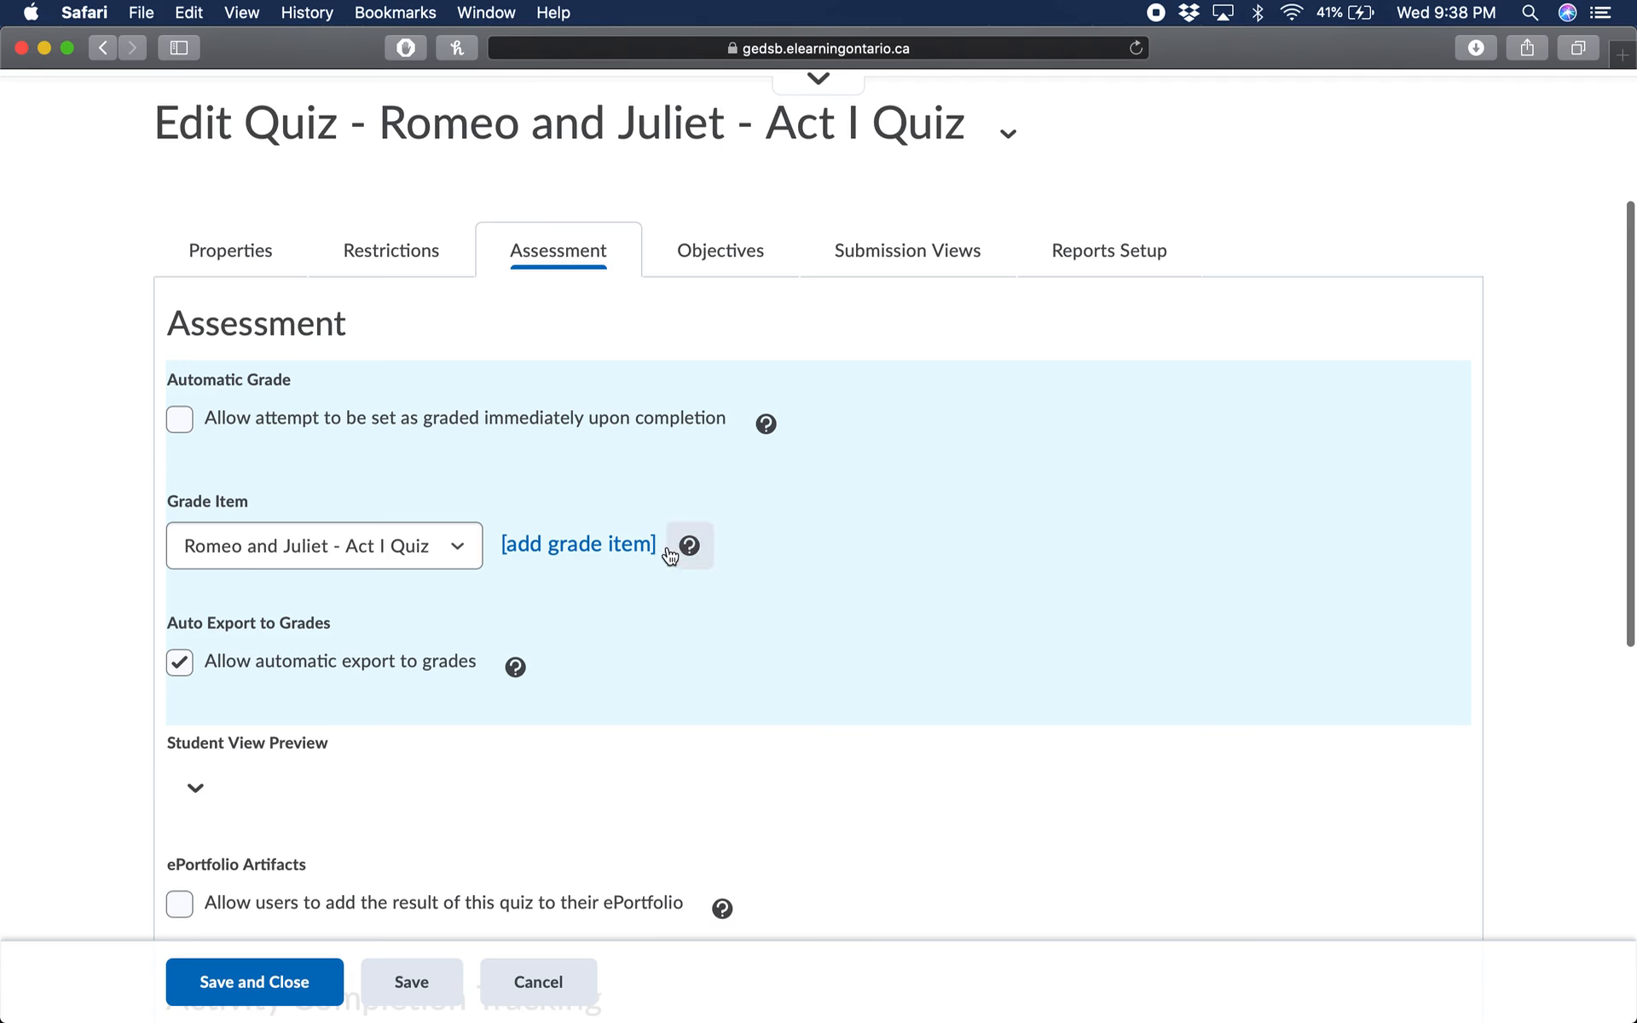
scroll(639, 495, up, 1)
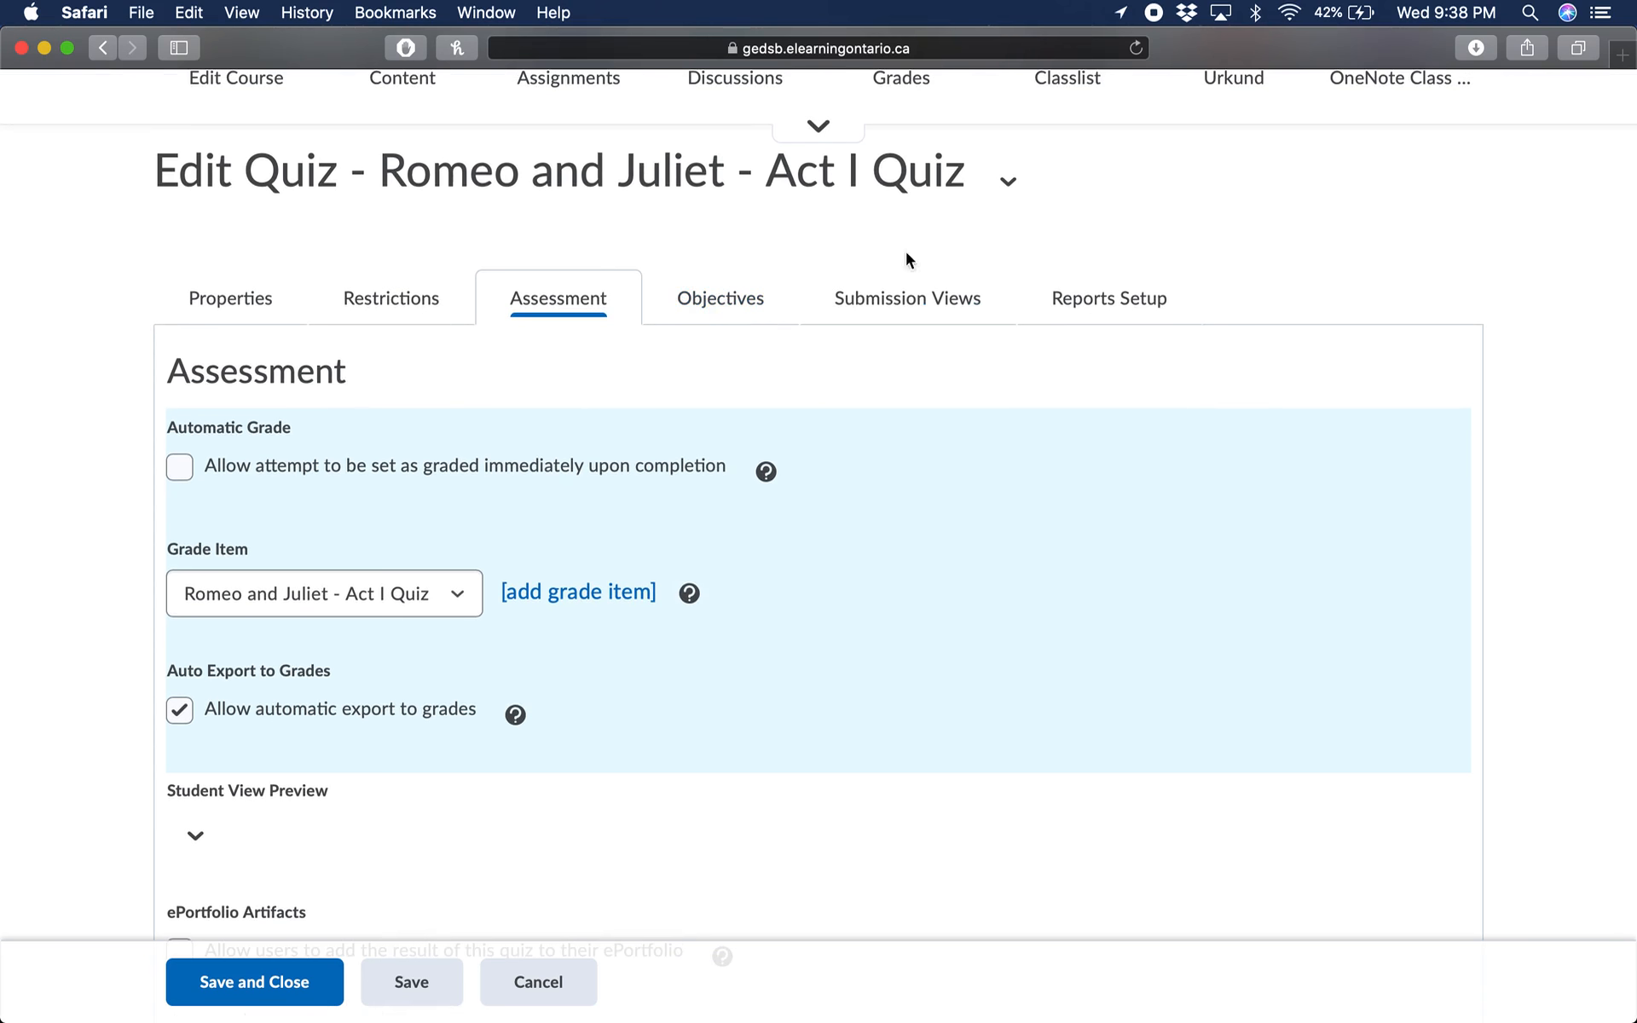
Check the quiz's submission views, then return to its properties and open the questions for adding and editing.
click(923, 300)
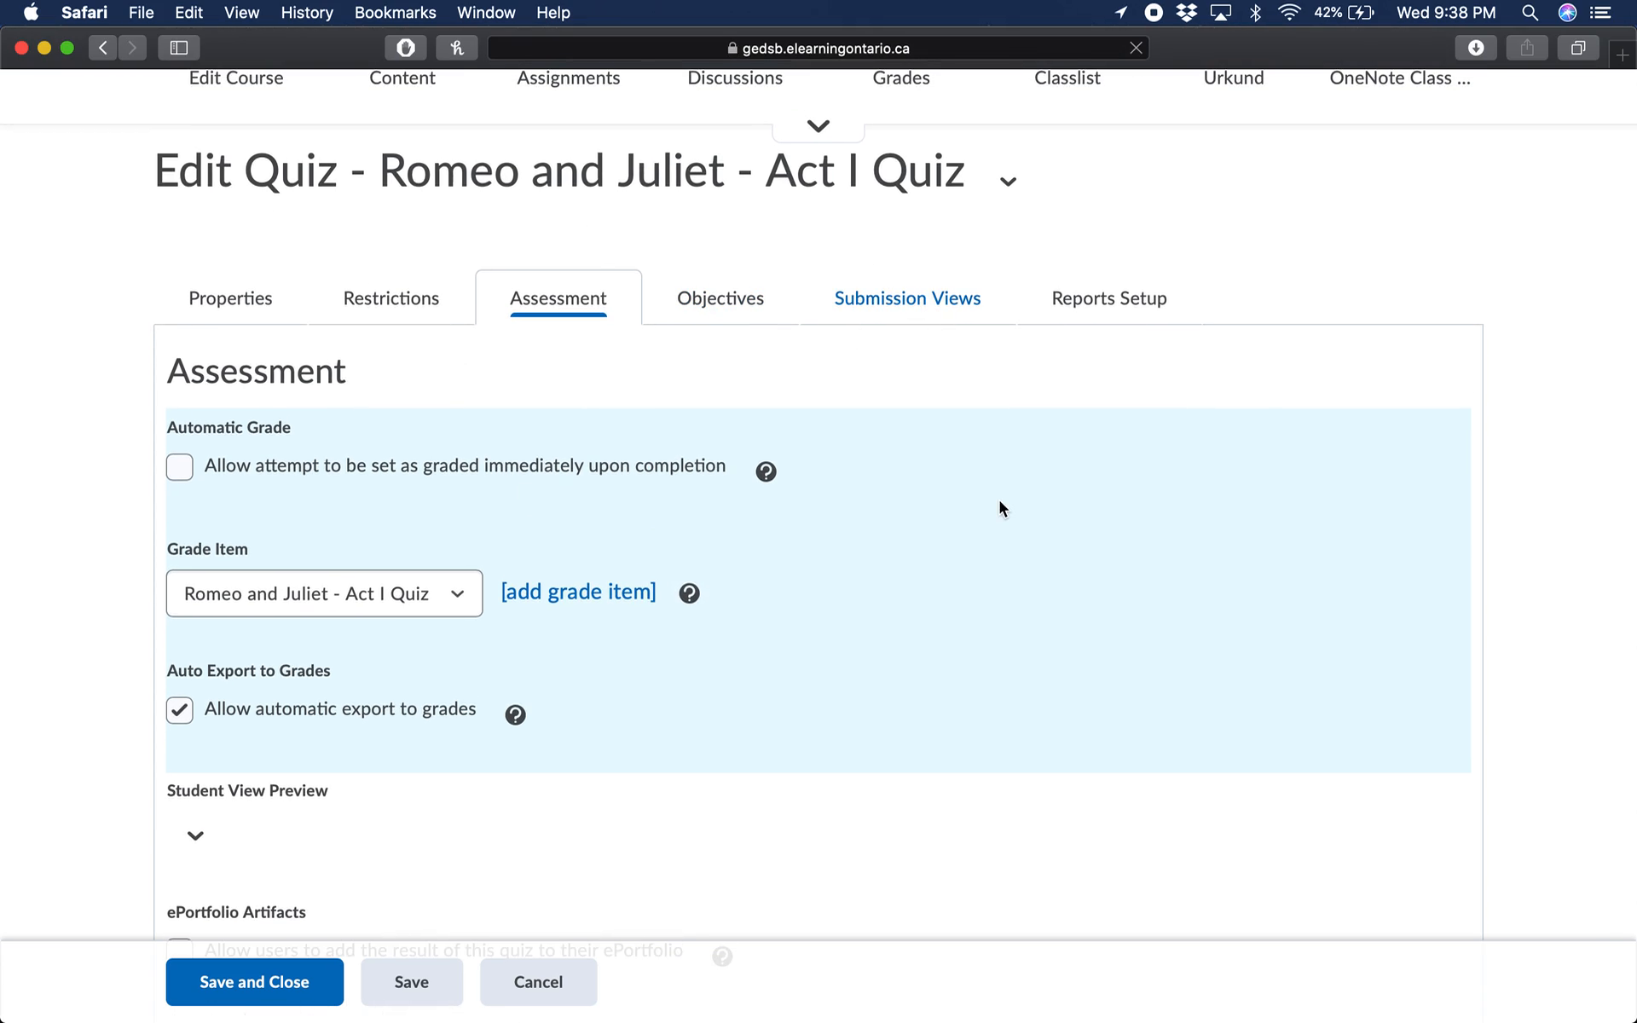
scroll(848, 601, down, 1)
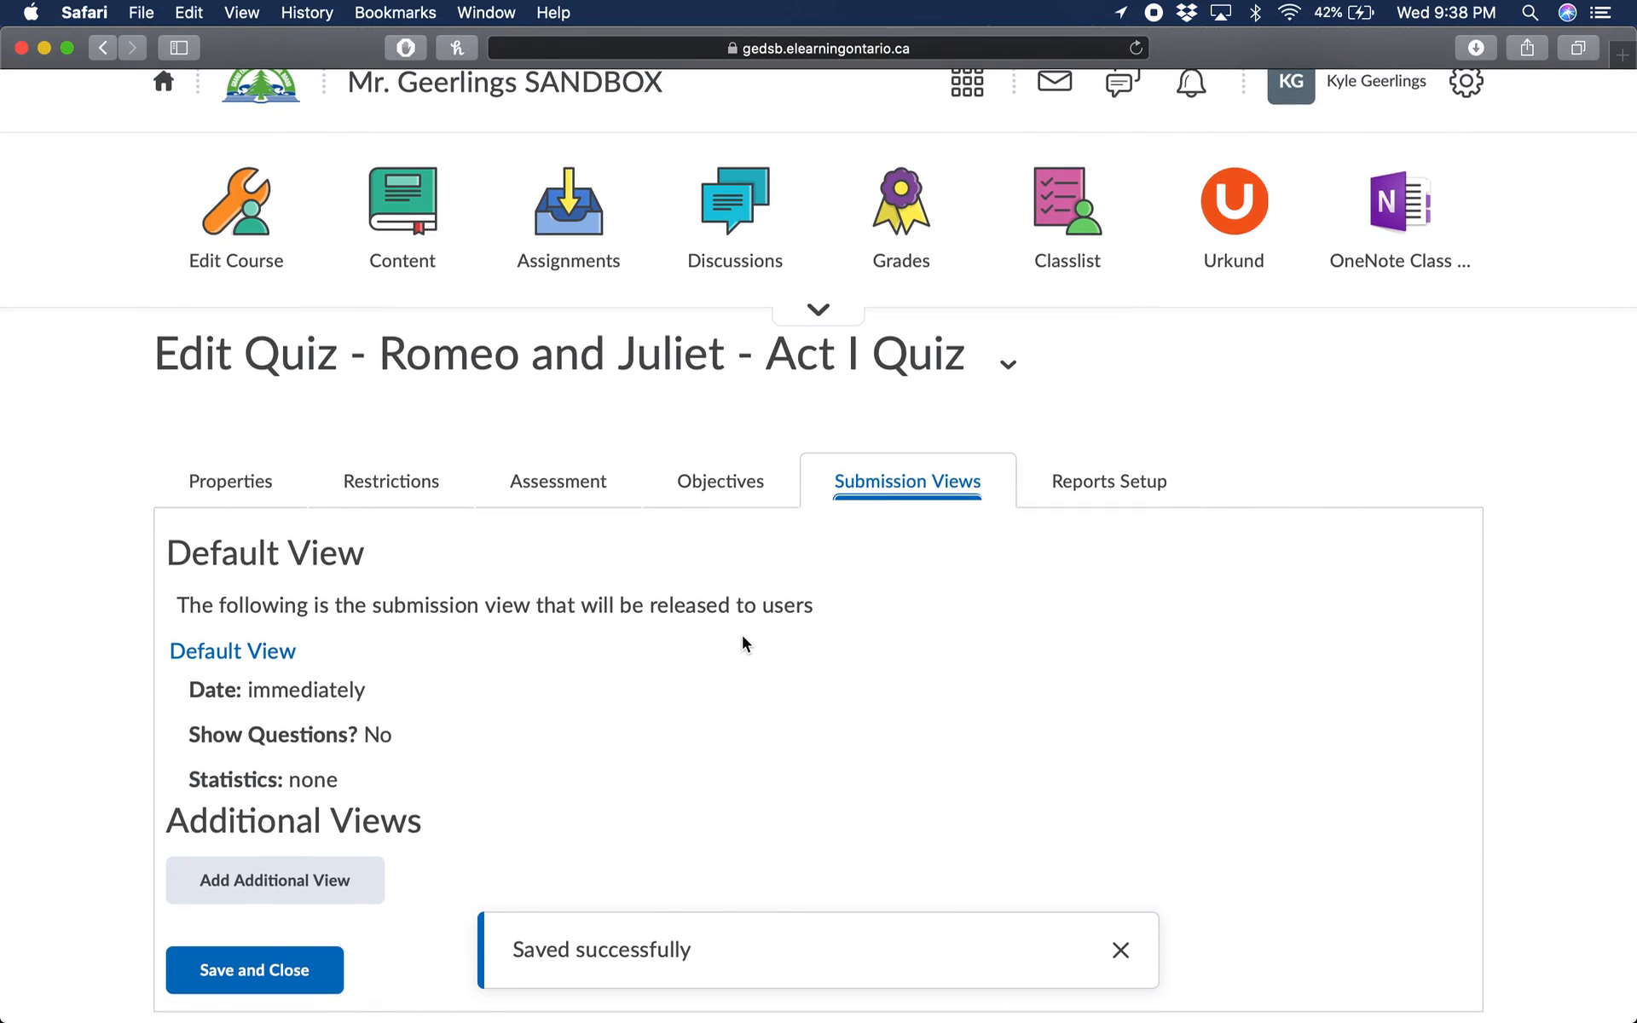
click(264, 484)
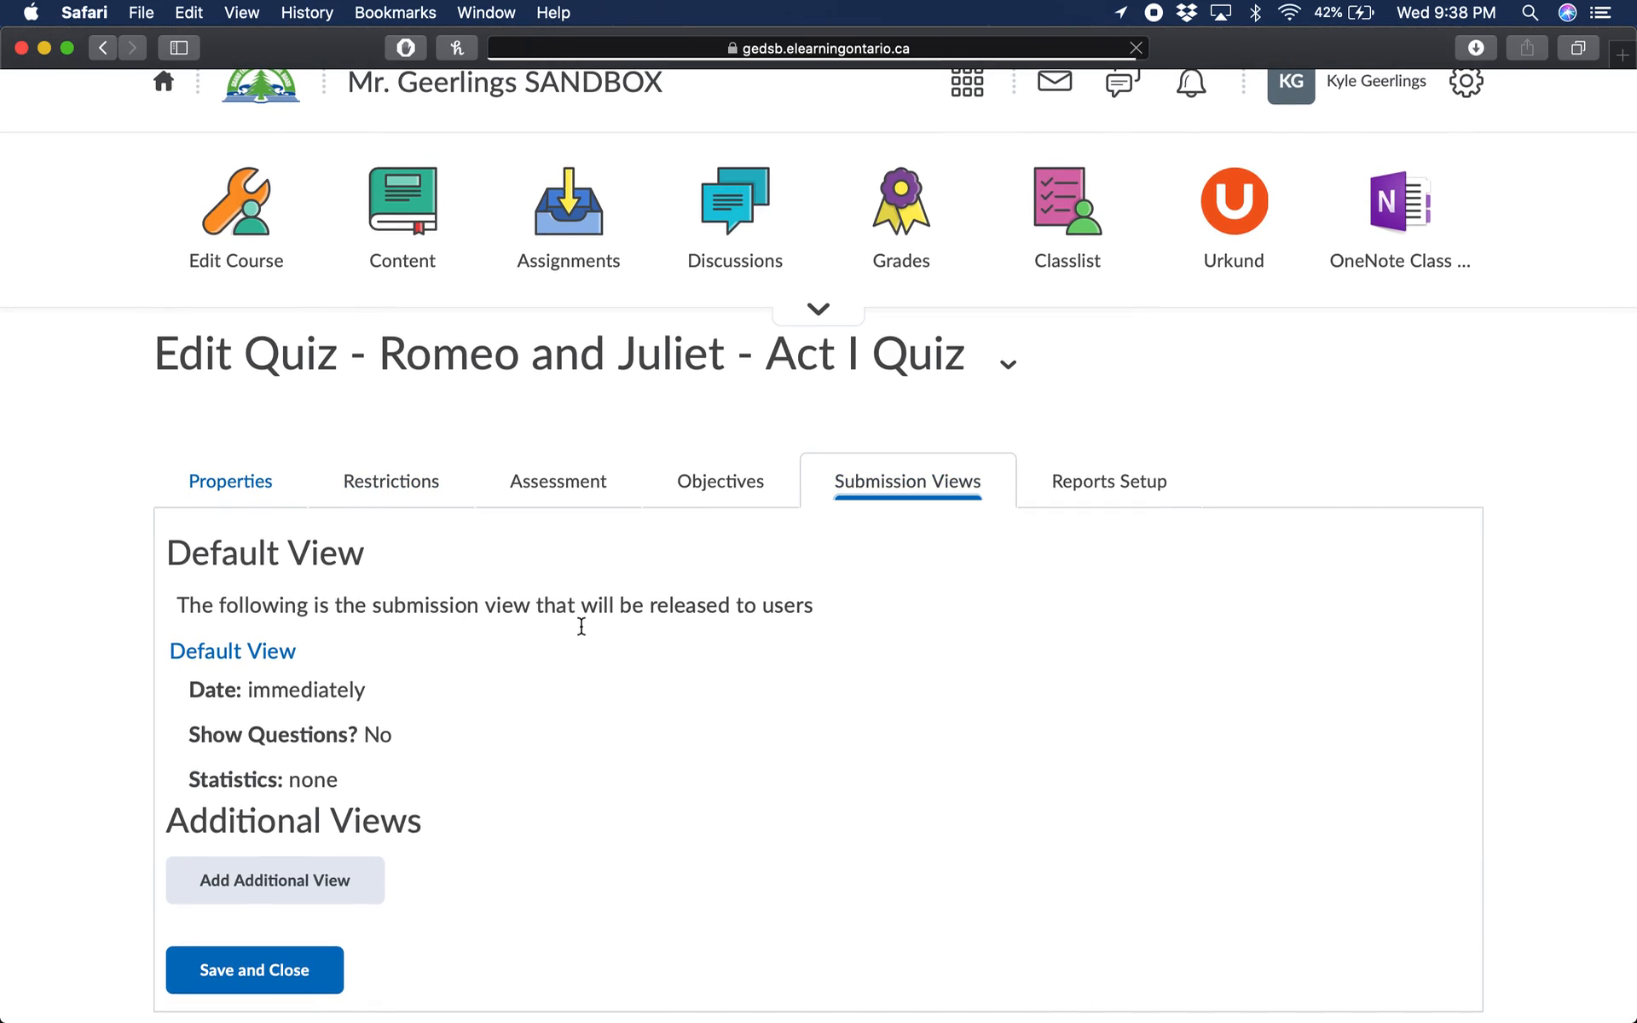
scroll(653, 597, down, 3)
click(655, 698)
scroll(655, 698, down, 3)
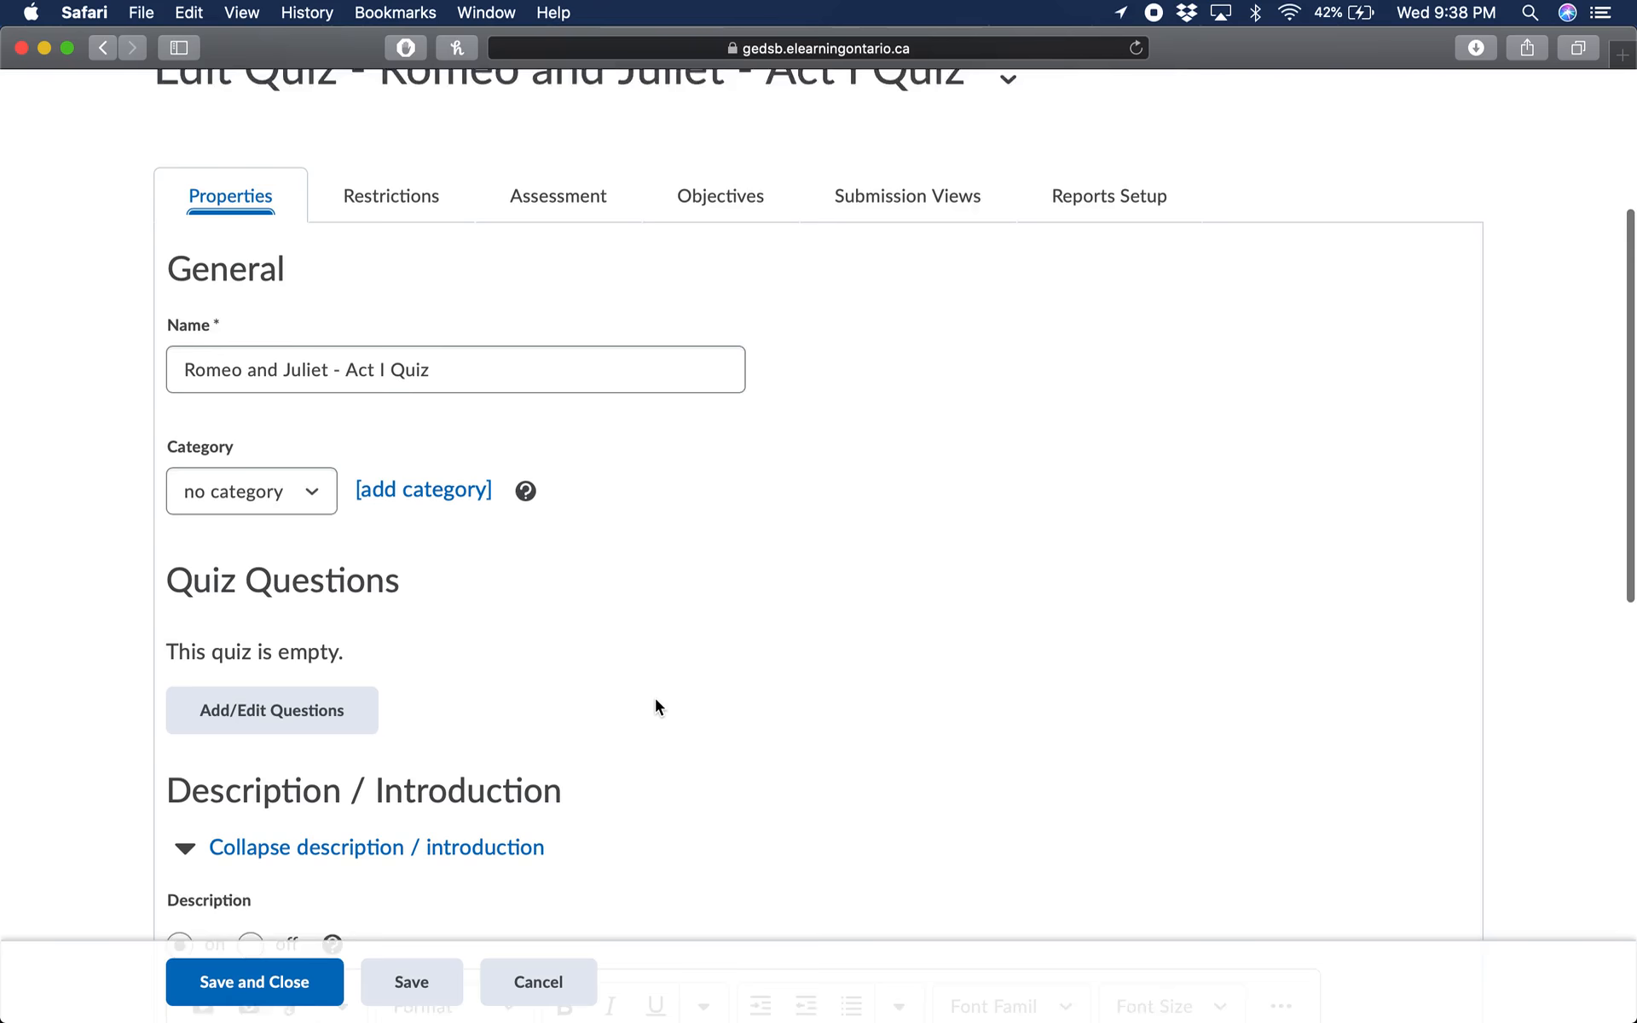
scroll(529, 636, down, 1)
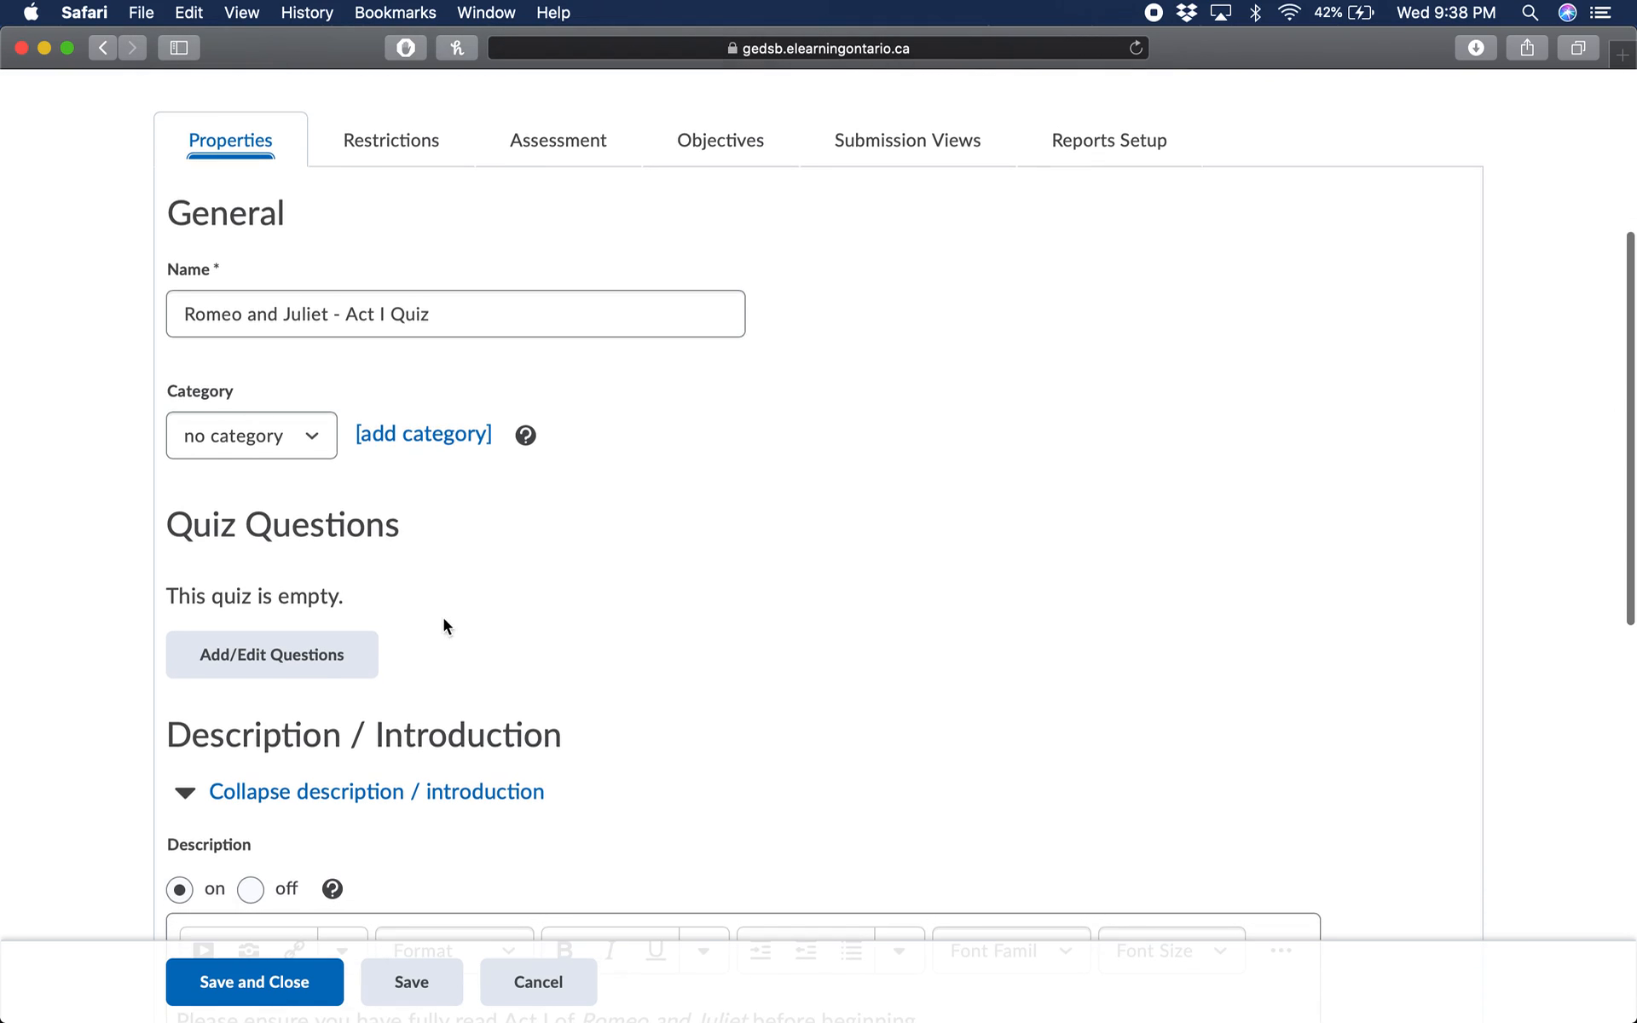
click(253, 663)
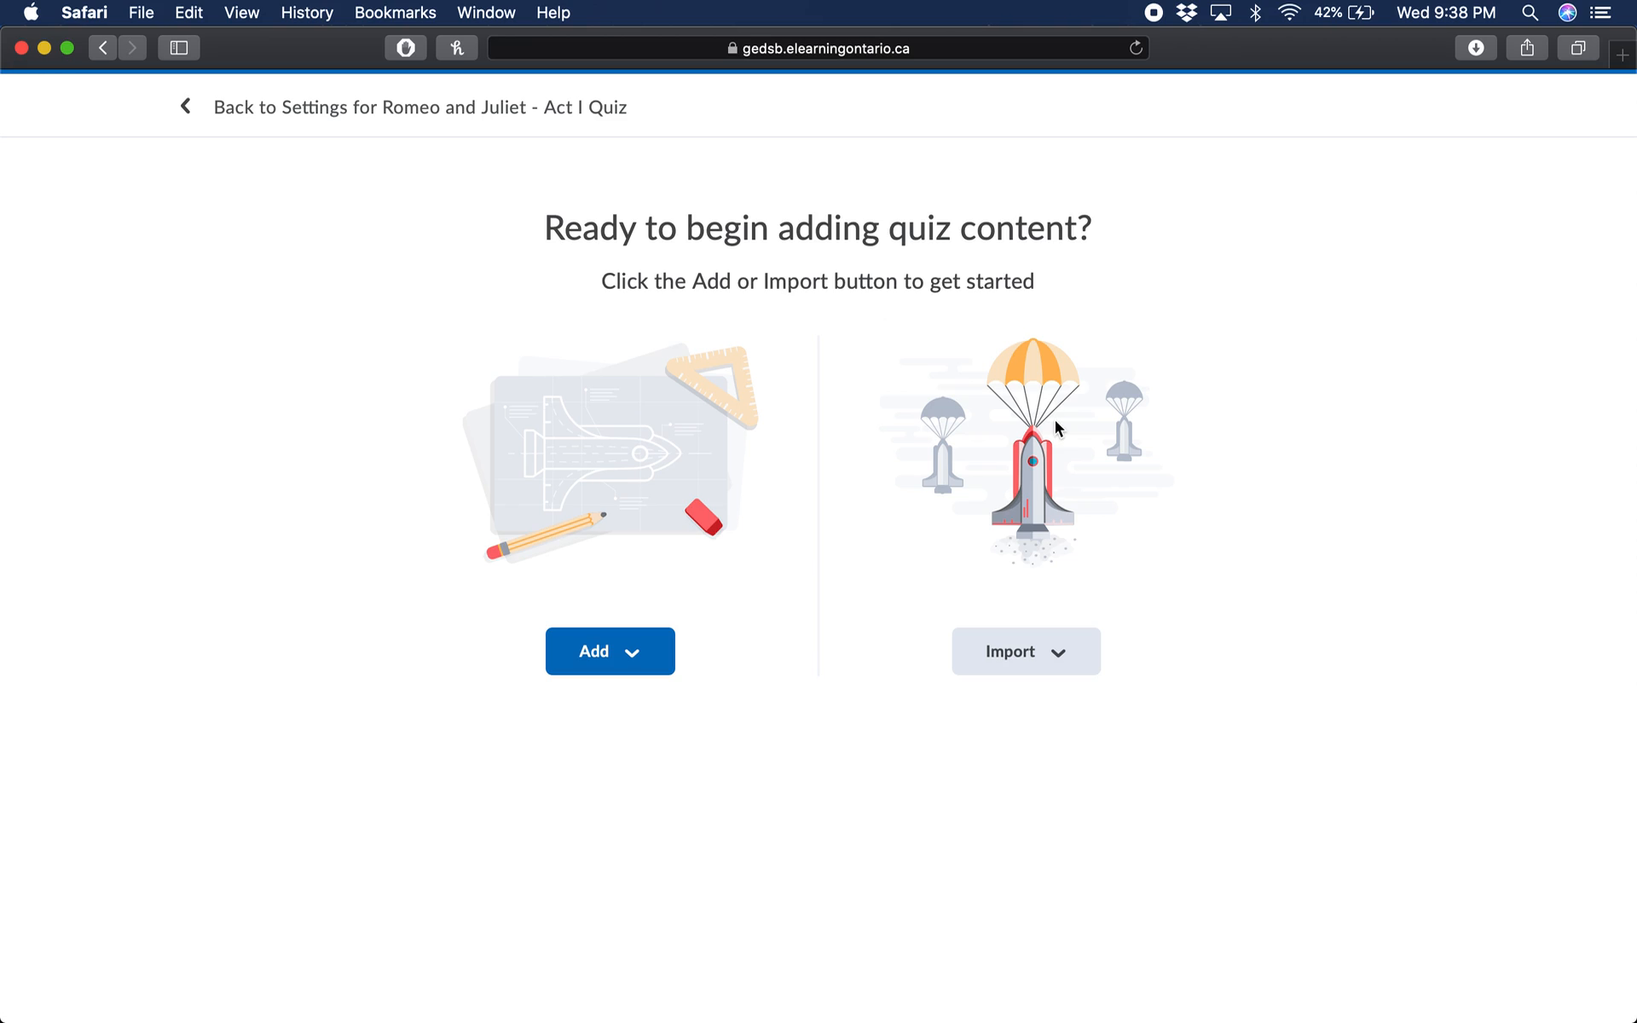
Add a section titled "Multiple Choice" with the section text "Please select the most correct answer" and save it.
click(639, 656)
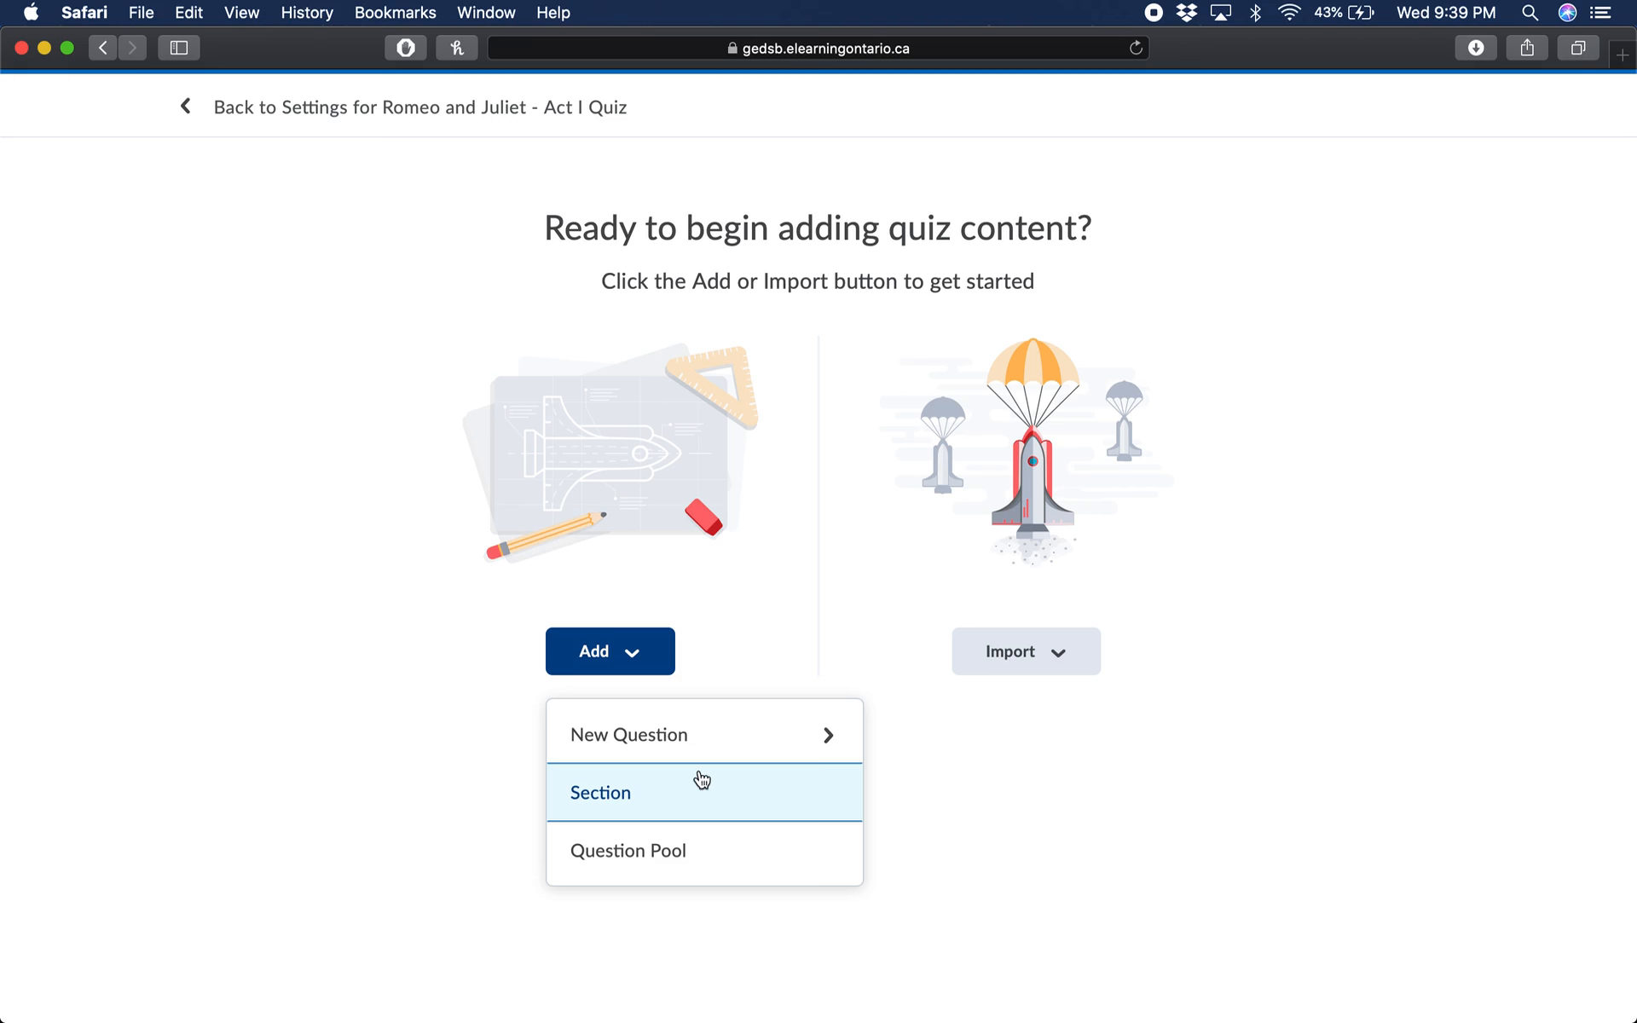
click(601, 793)
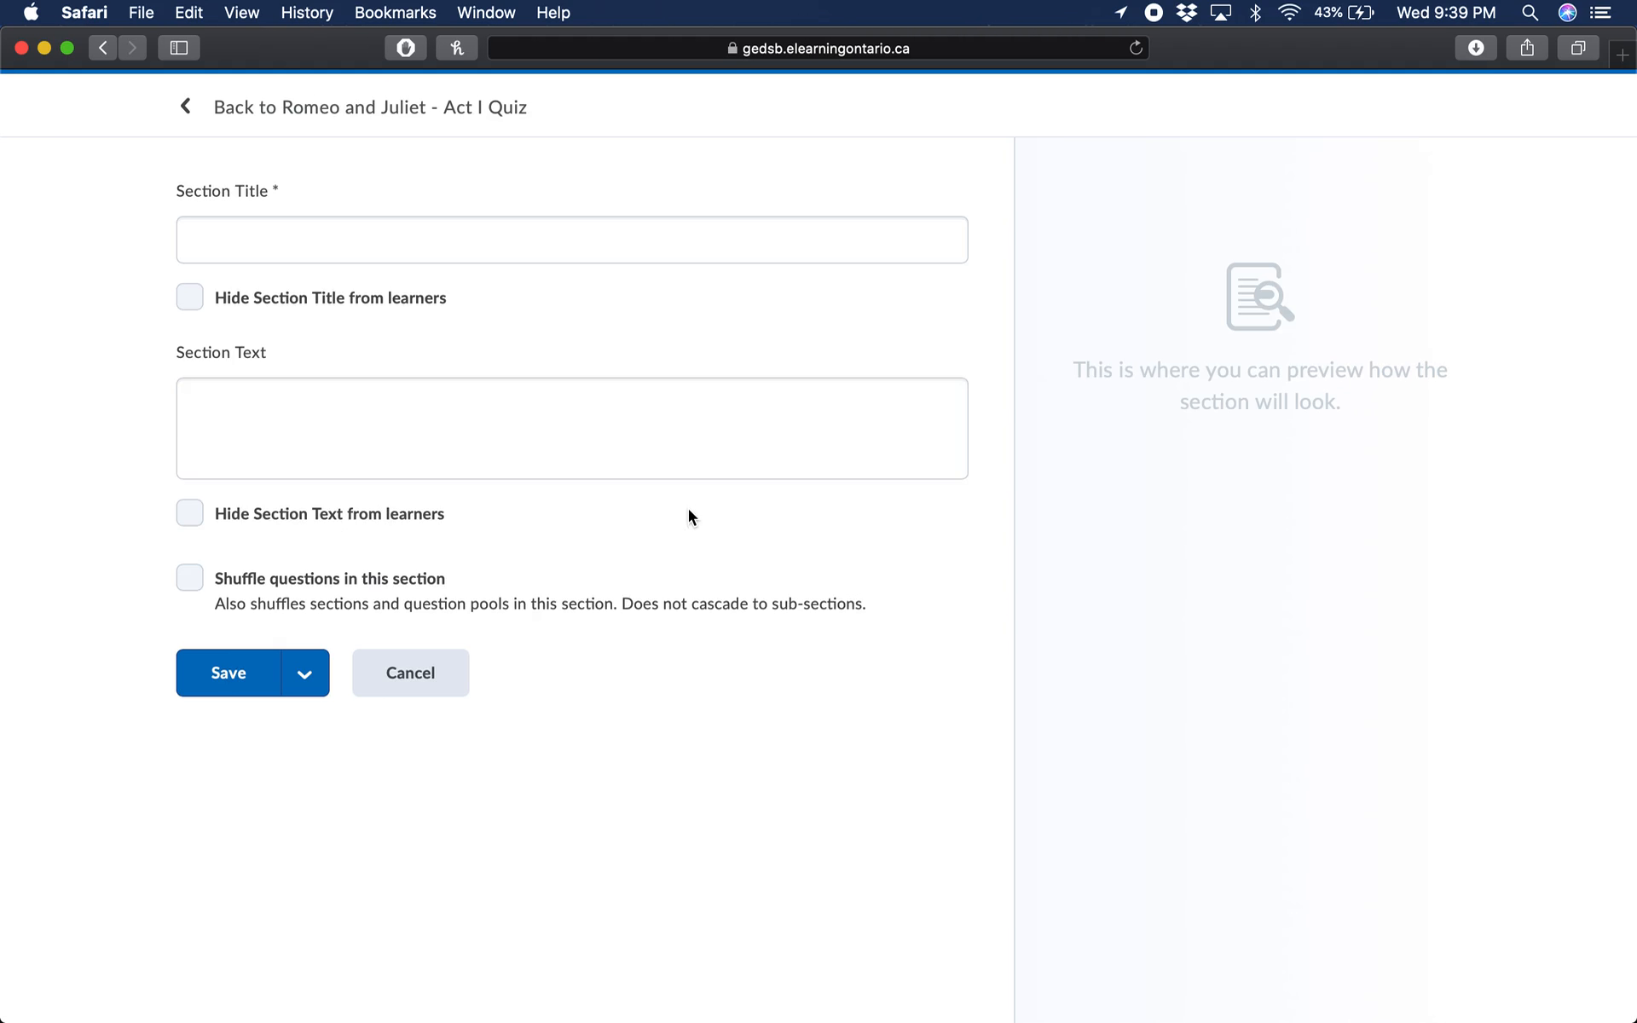
click(275, 230)
text(Multiple Choice)
click(326, 415)
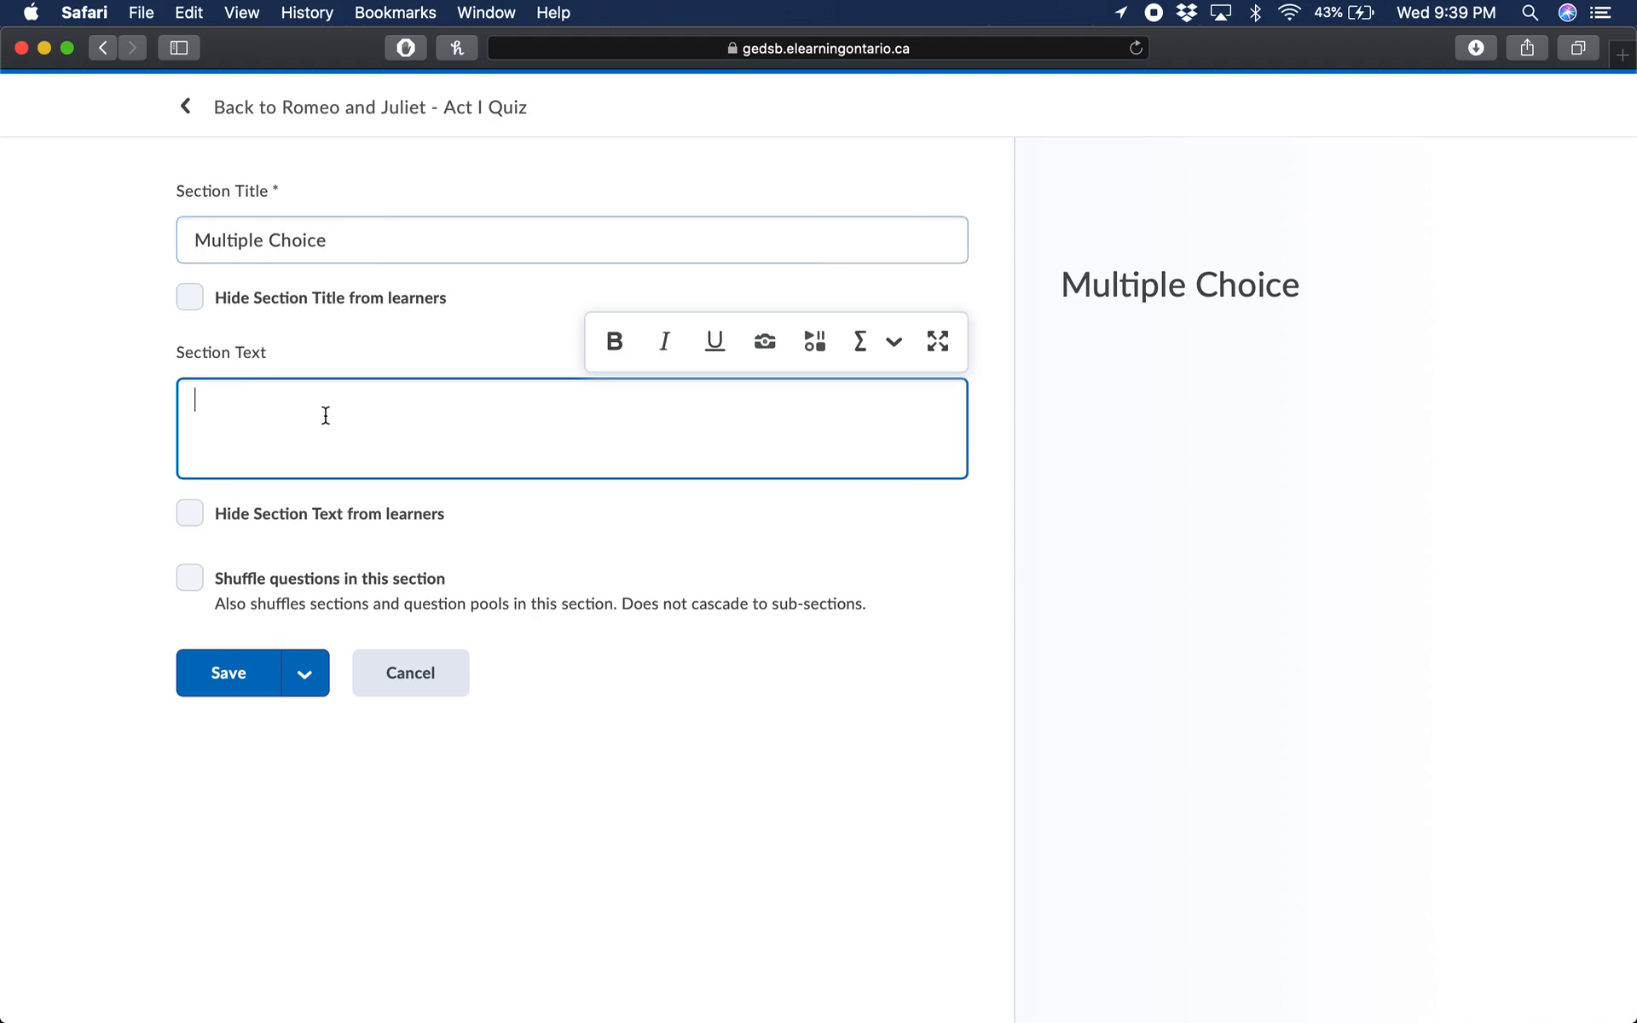
text(Please select the most correct answer)
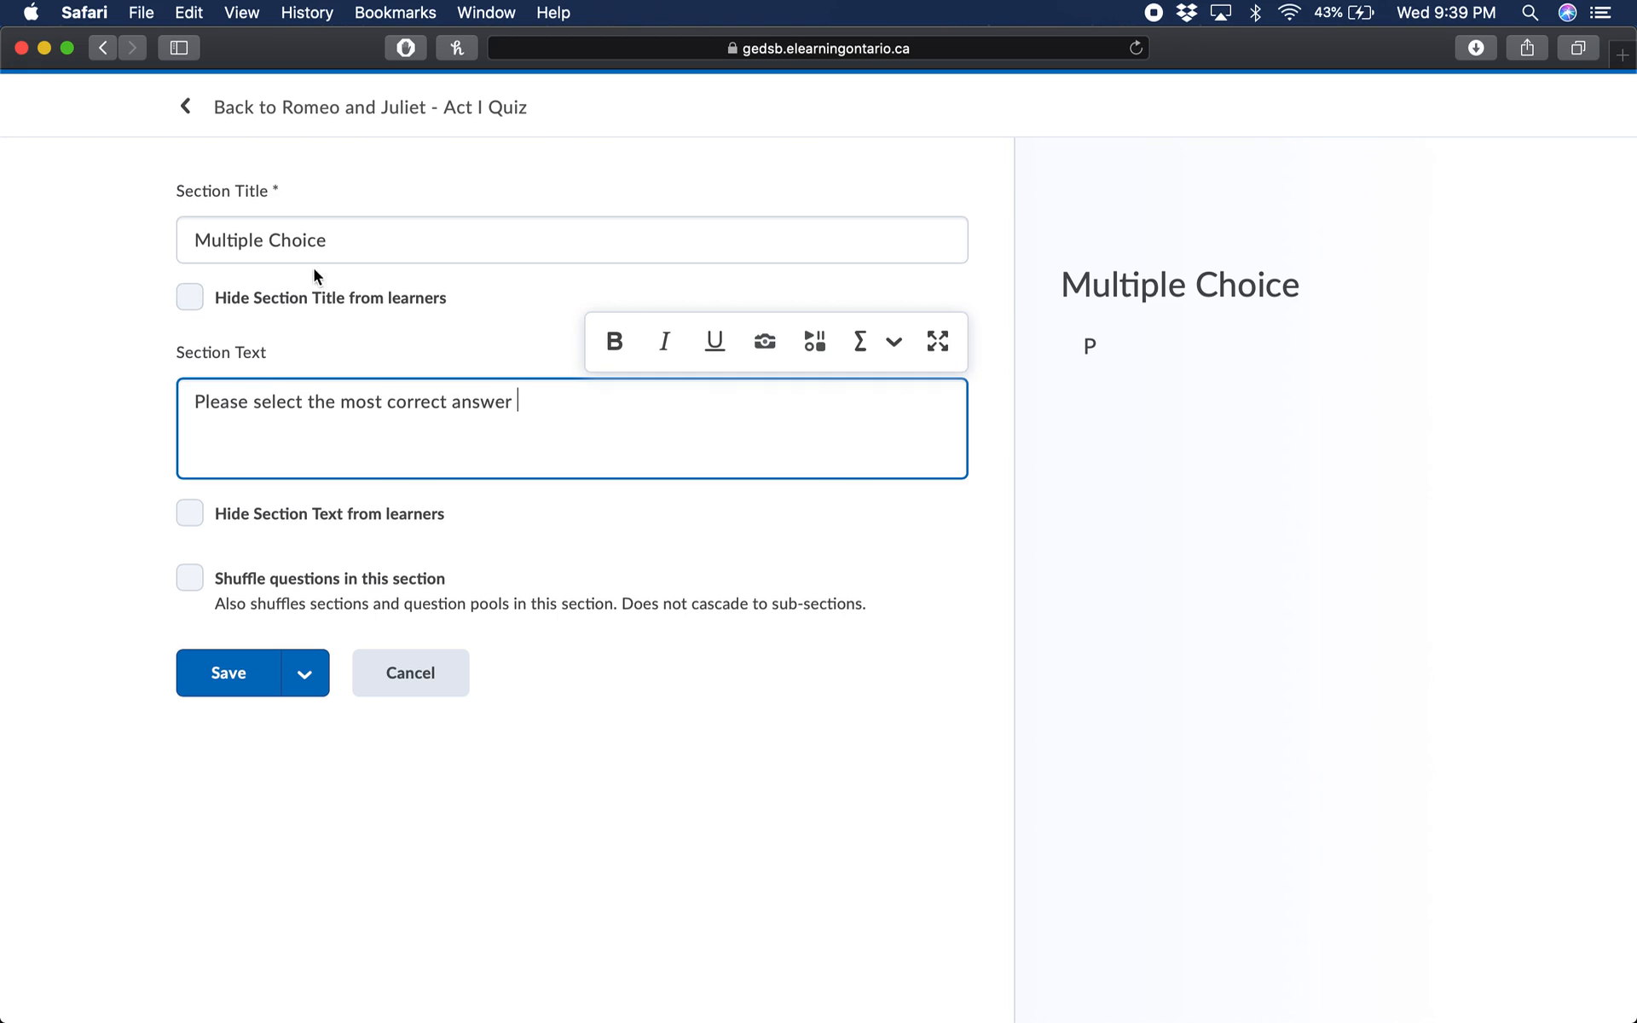
click(265, 676)
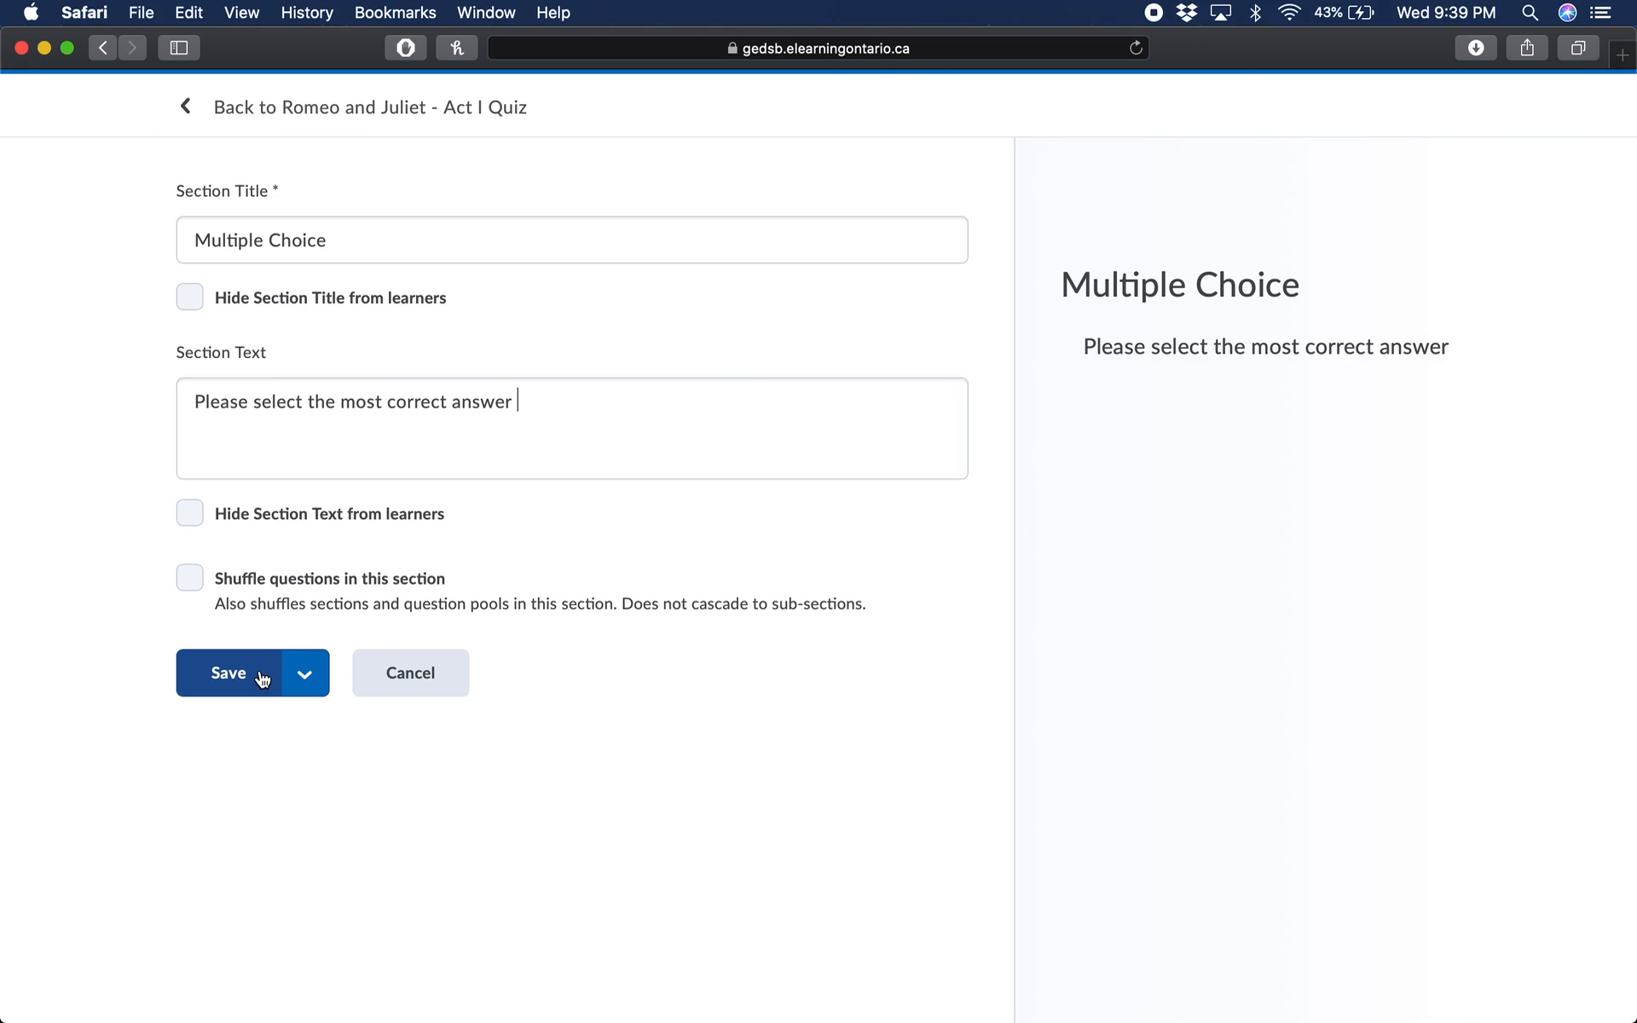
click(262, 678)
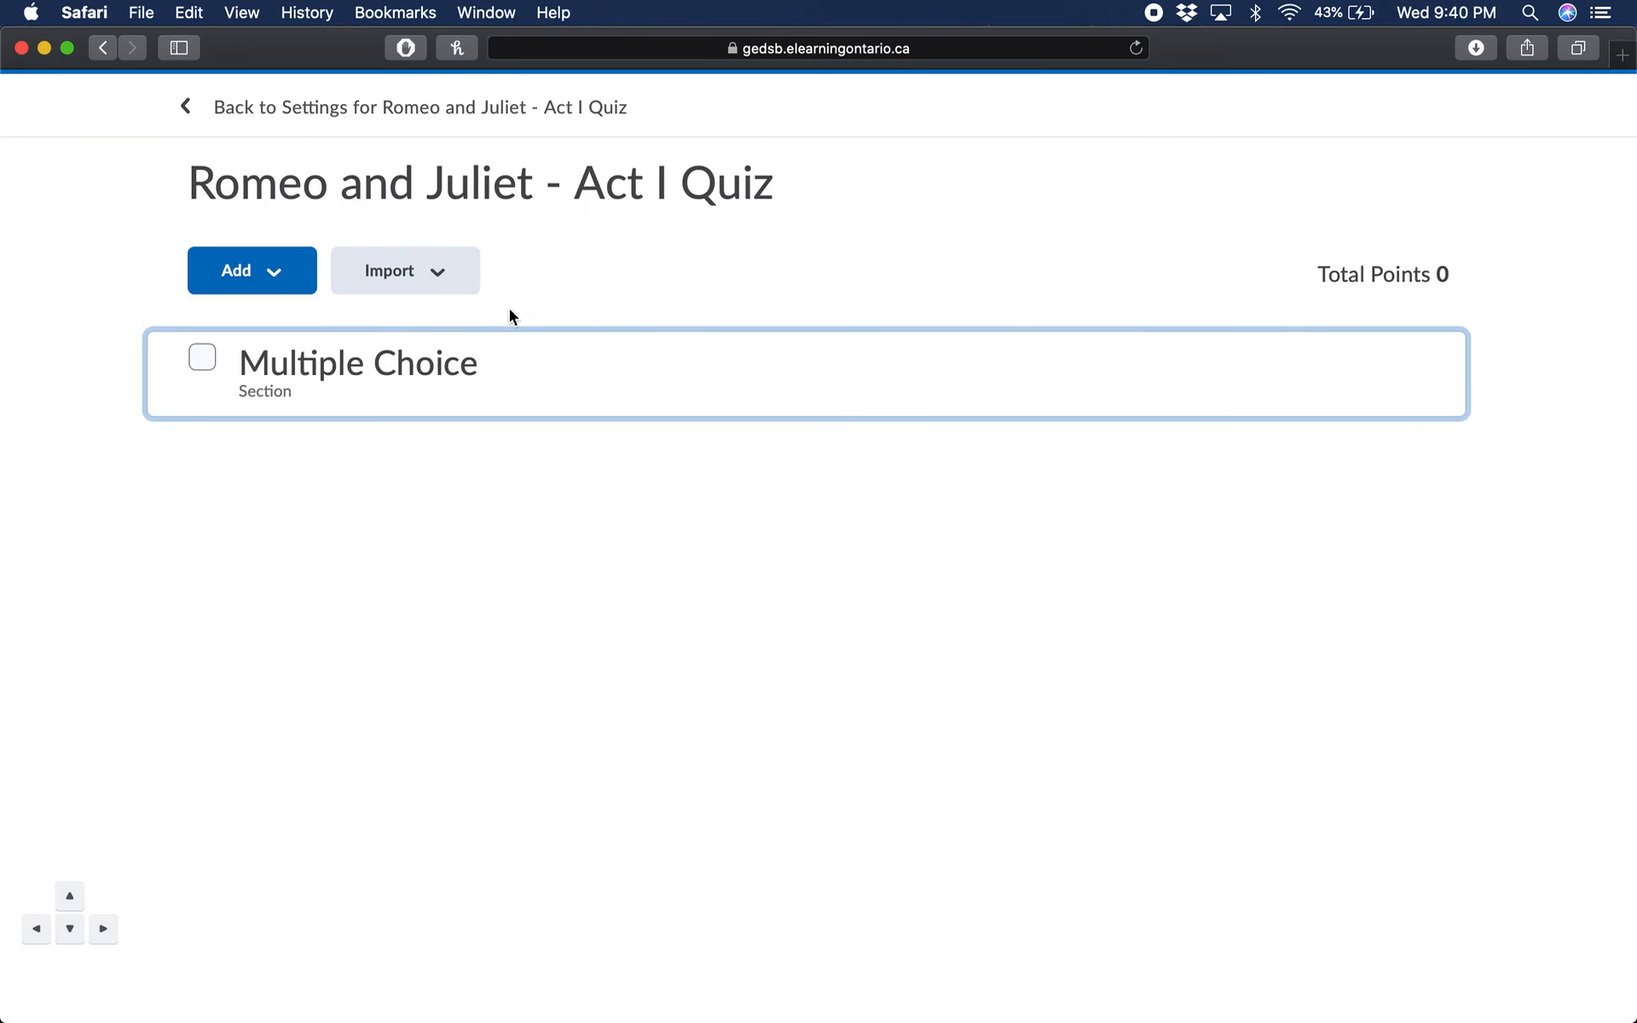
Look through the available question types and start a new Multiple Choice question.
click(275, 270)
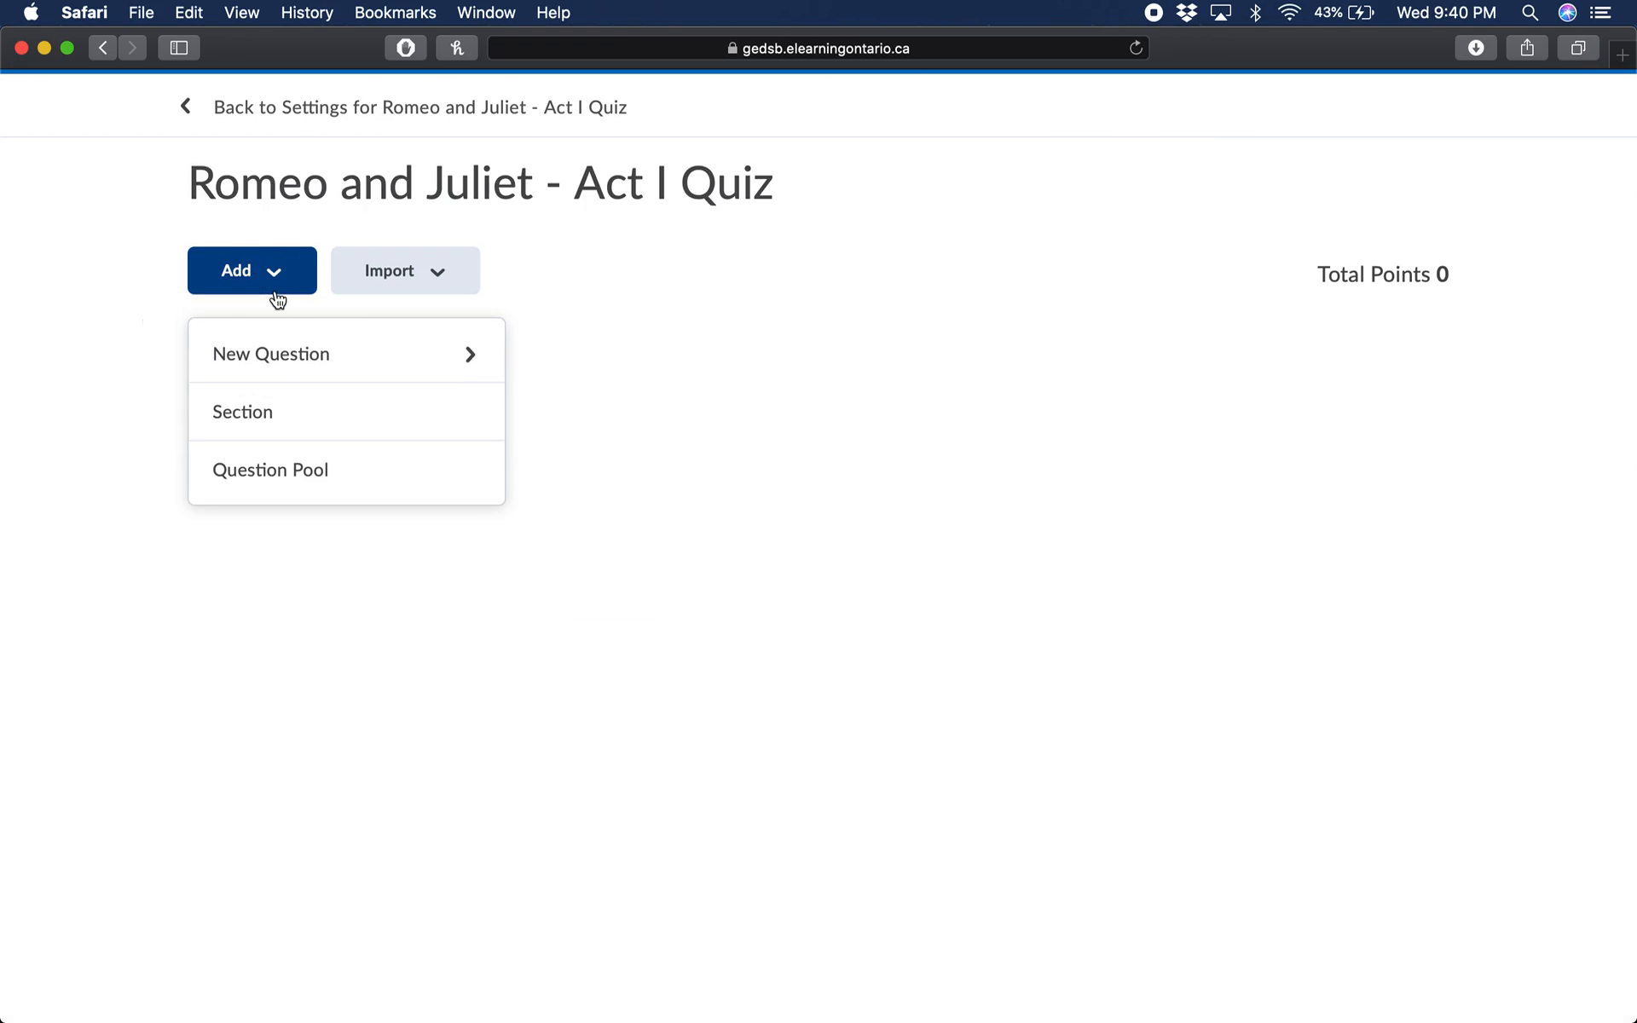
click(274, 272)
click(274, 272)
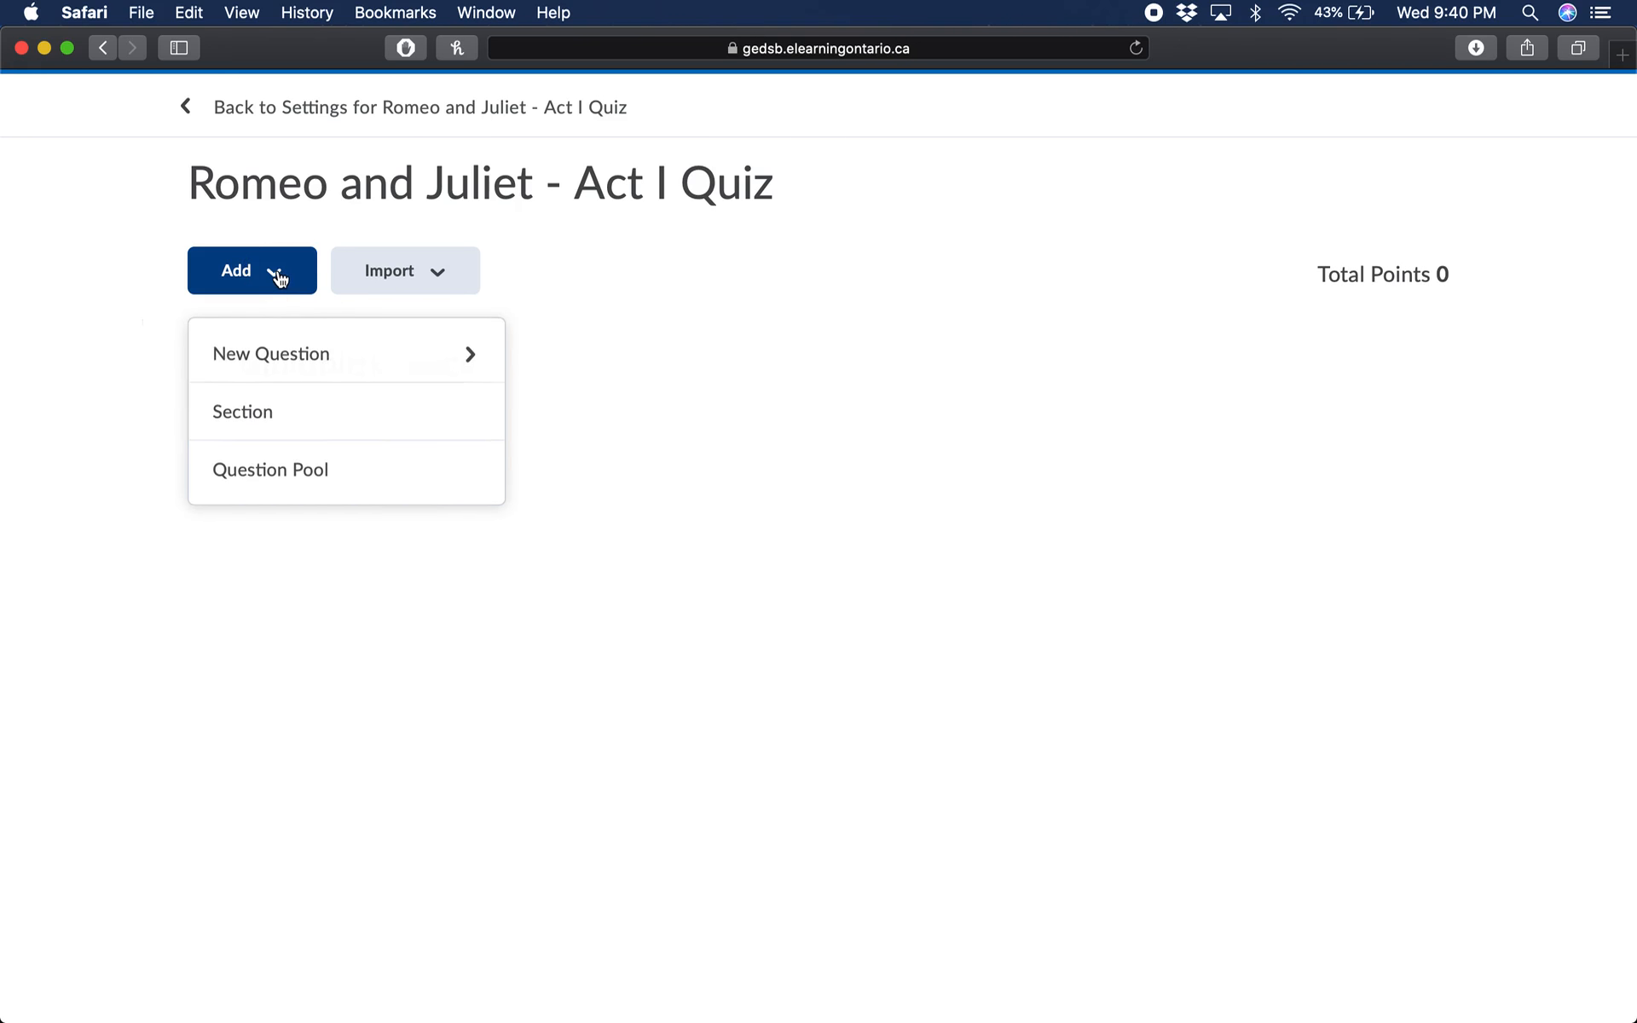
click(273, 359)
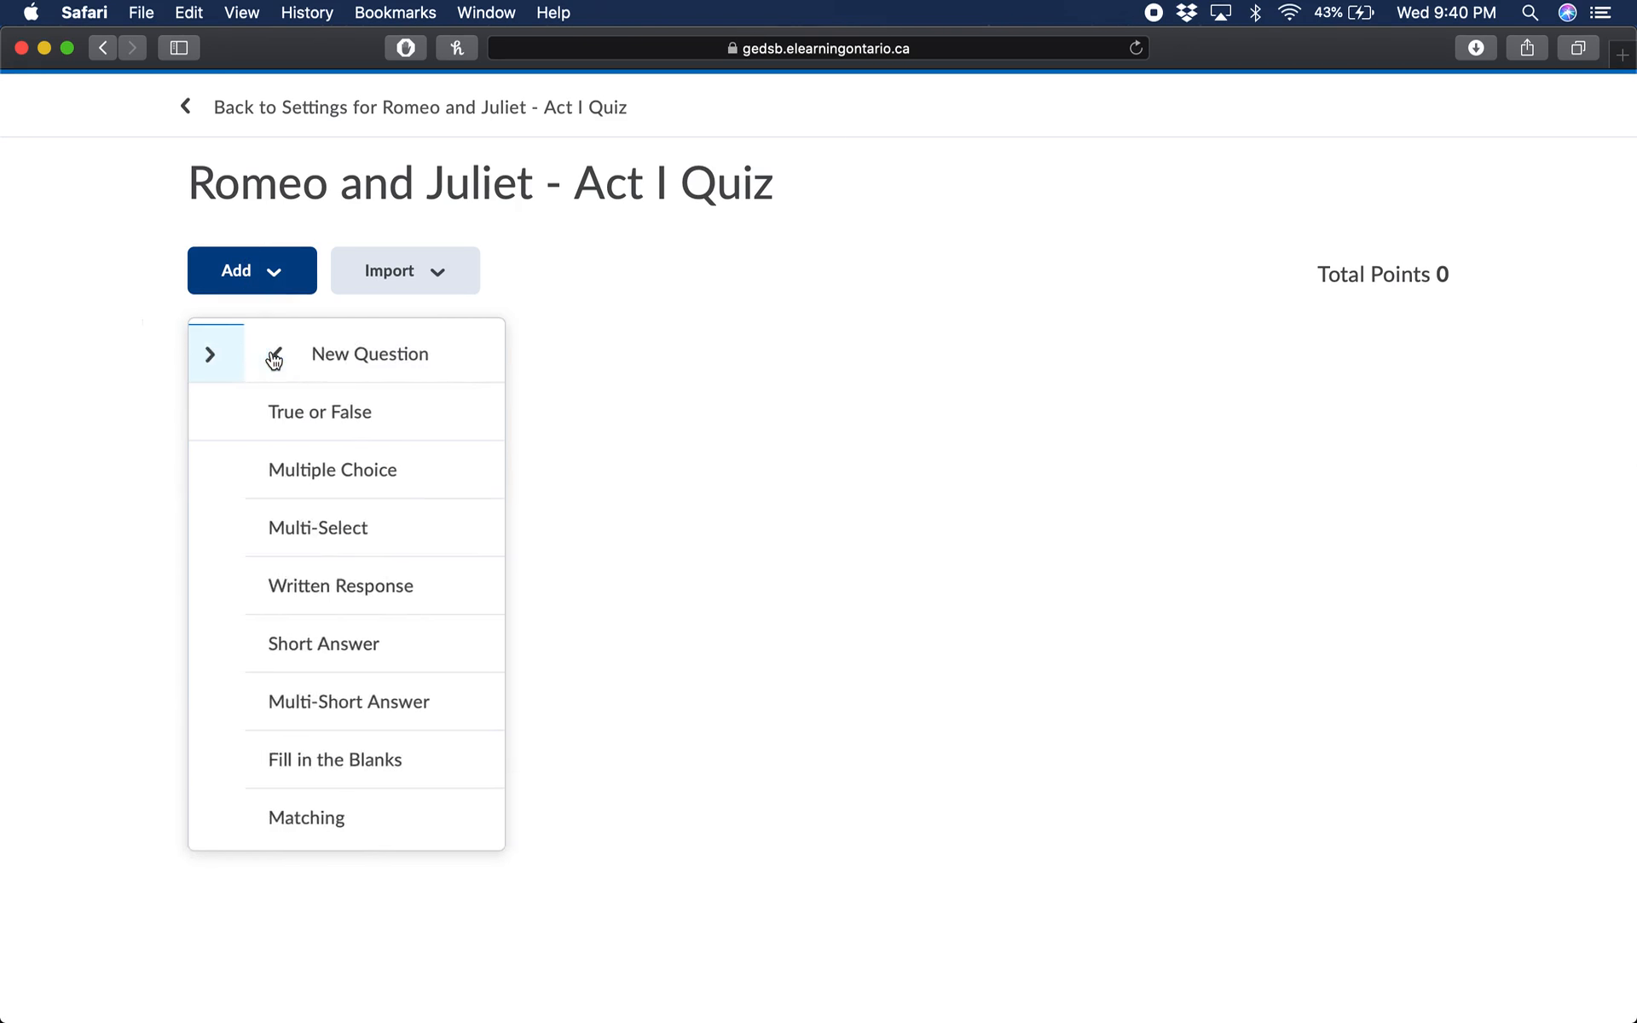
scroll(329, 560, down, 1)
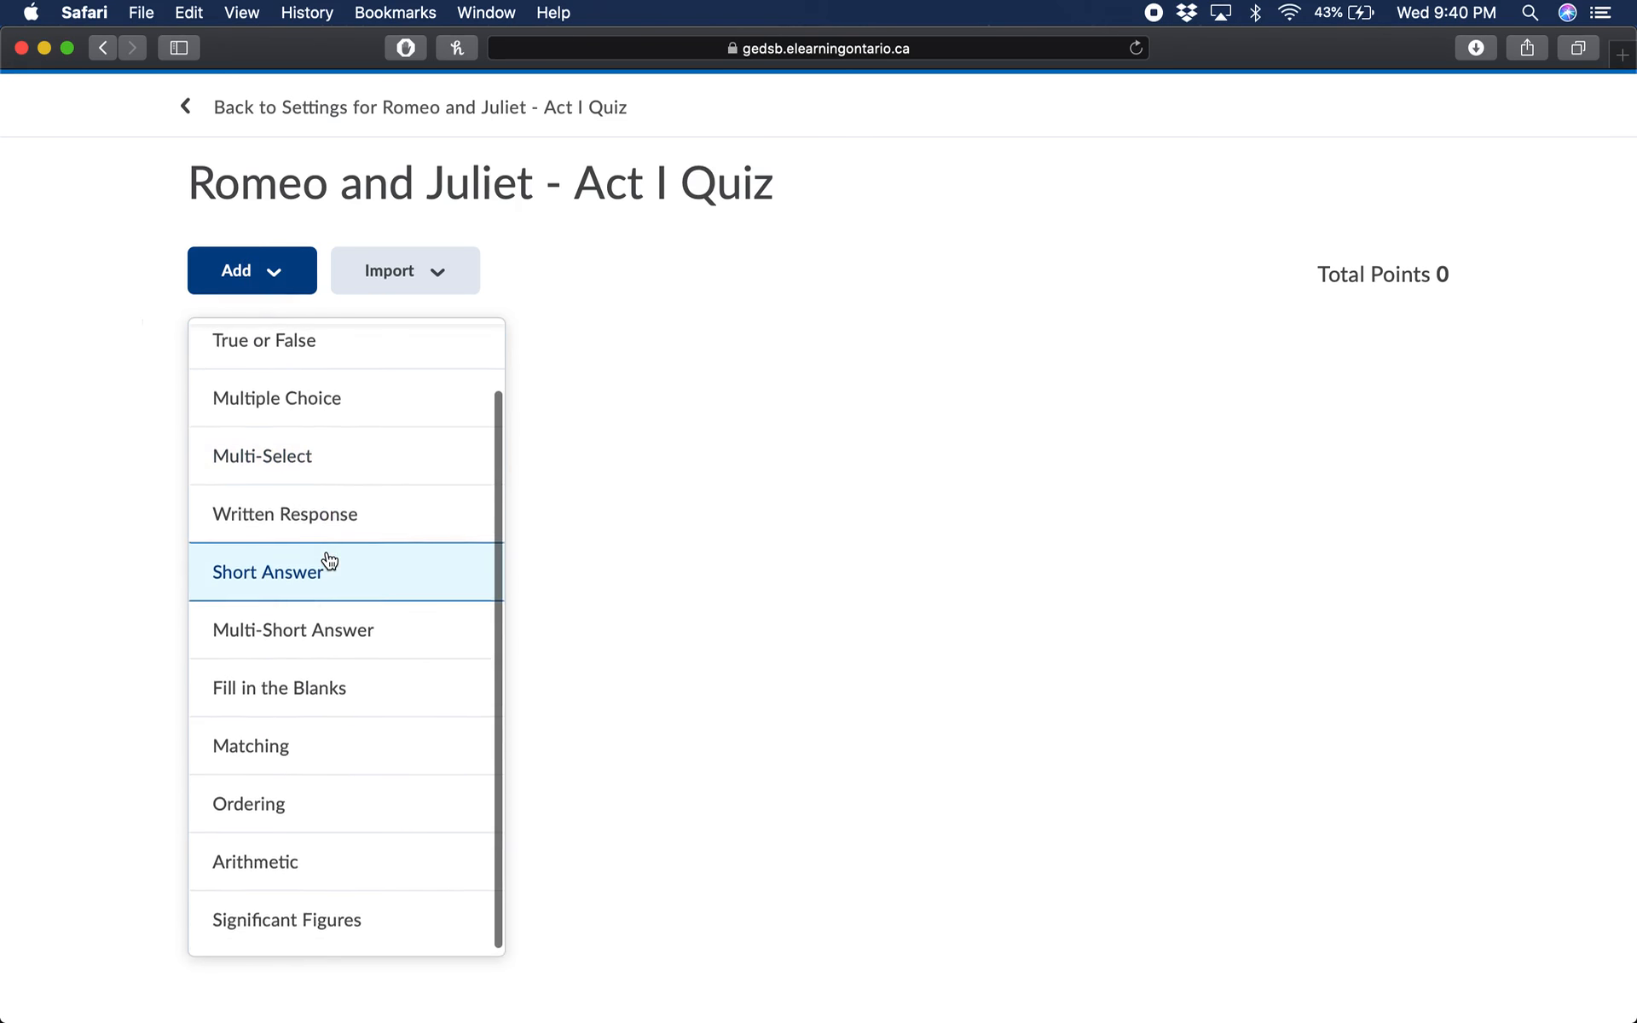
scroll(329, 559, up, 1)
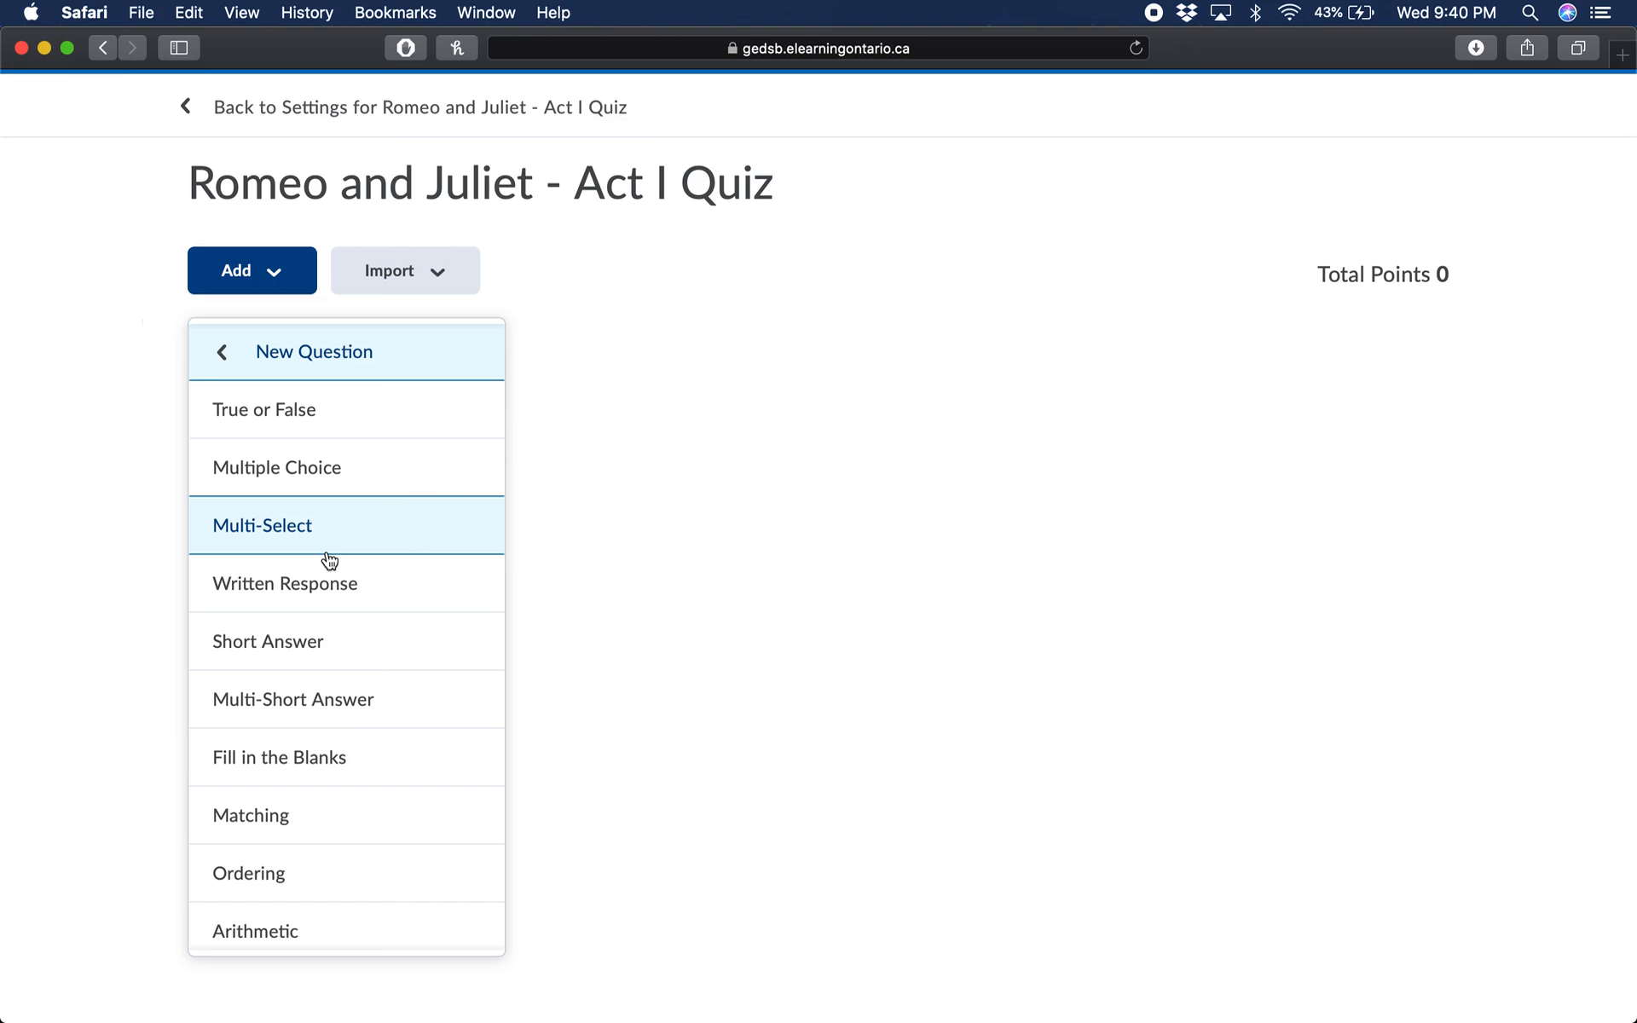
scroll(329, 559, down, 1)
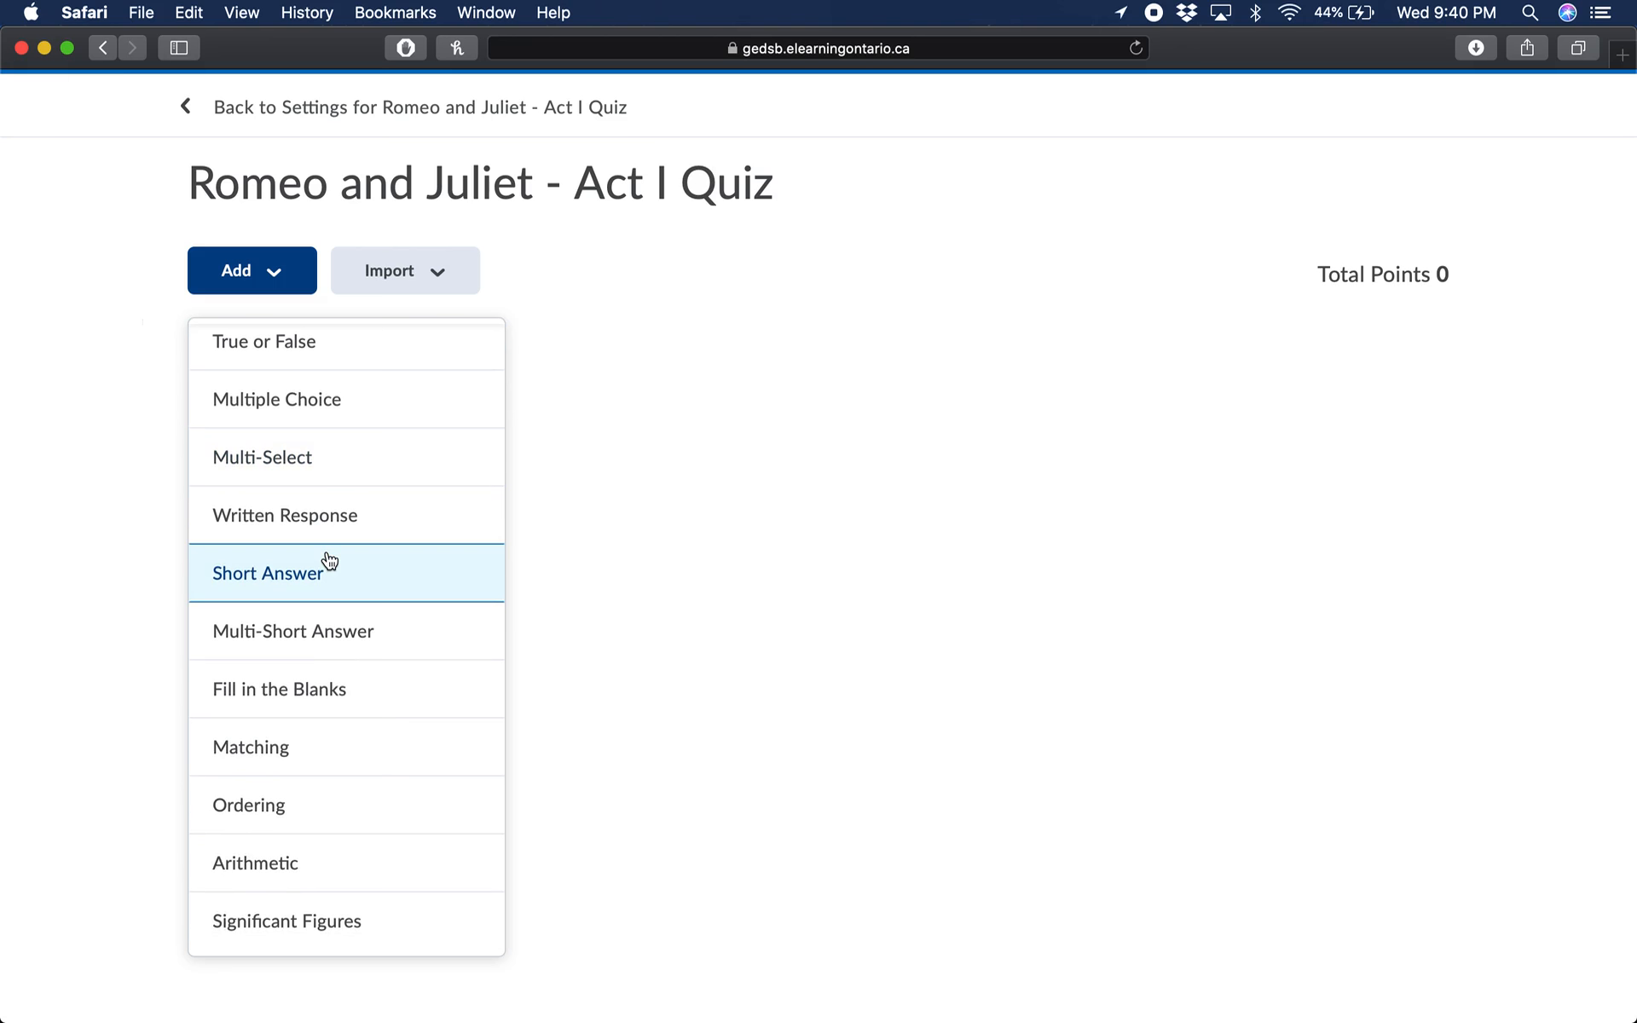
scroll(349, 473, up, 1)
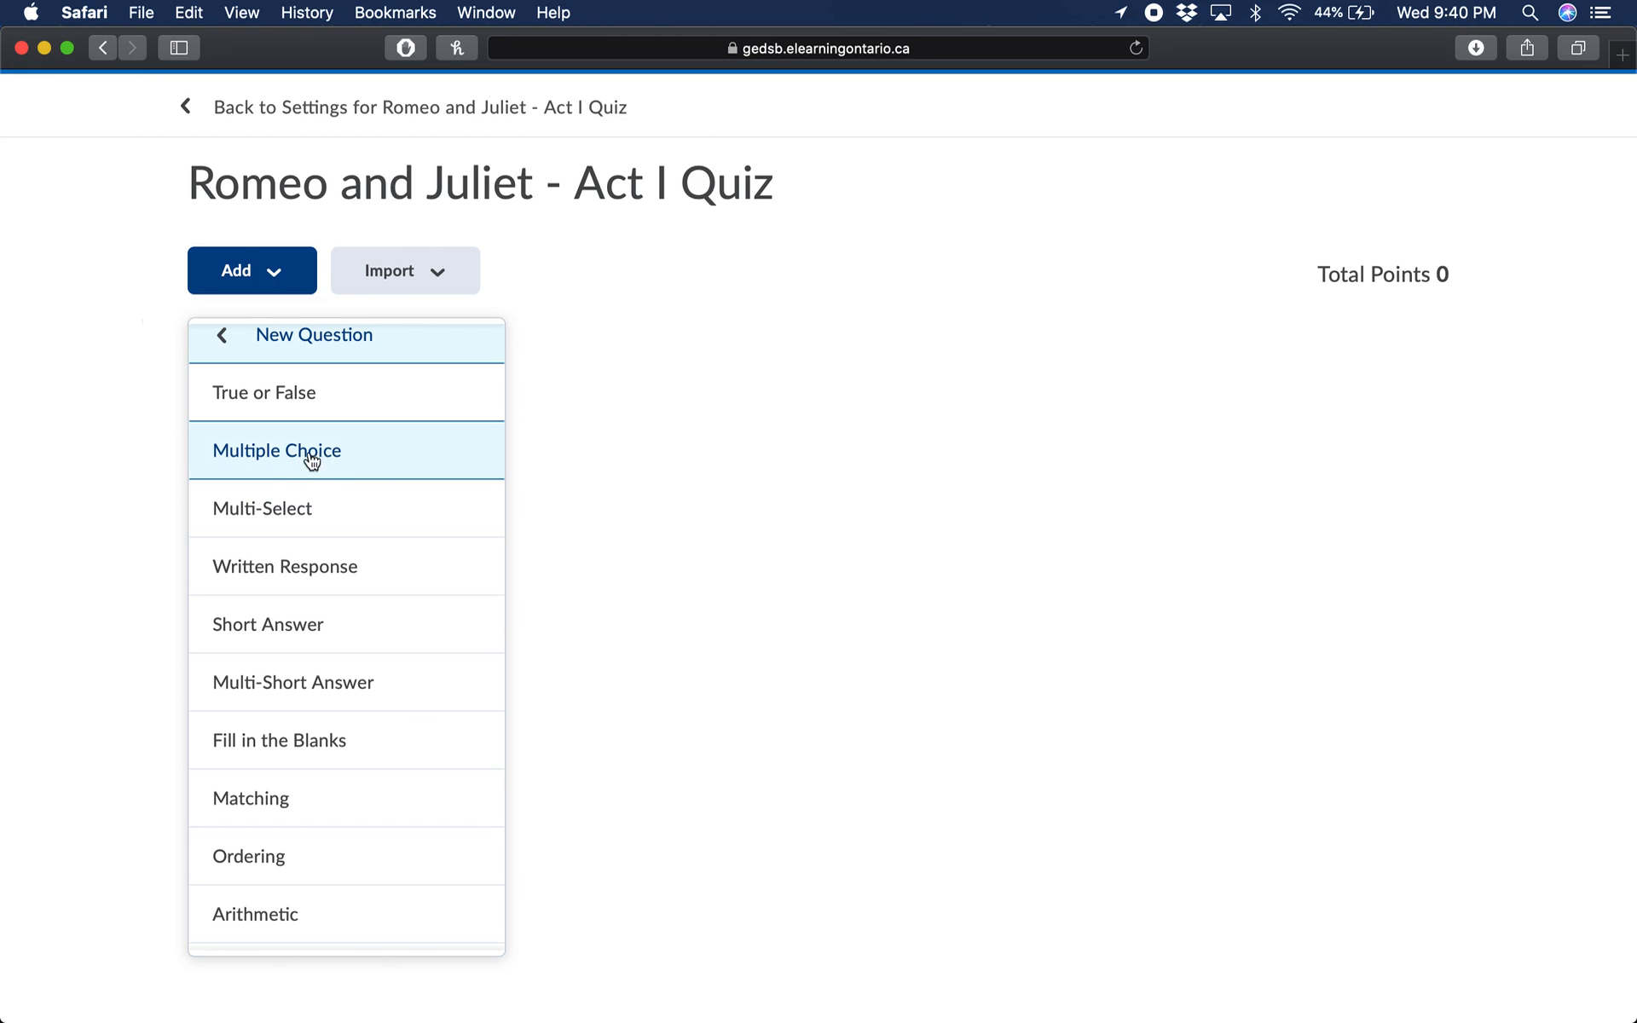
click(326, 458)
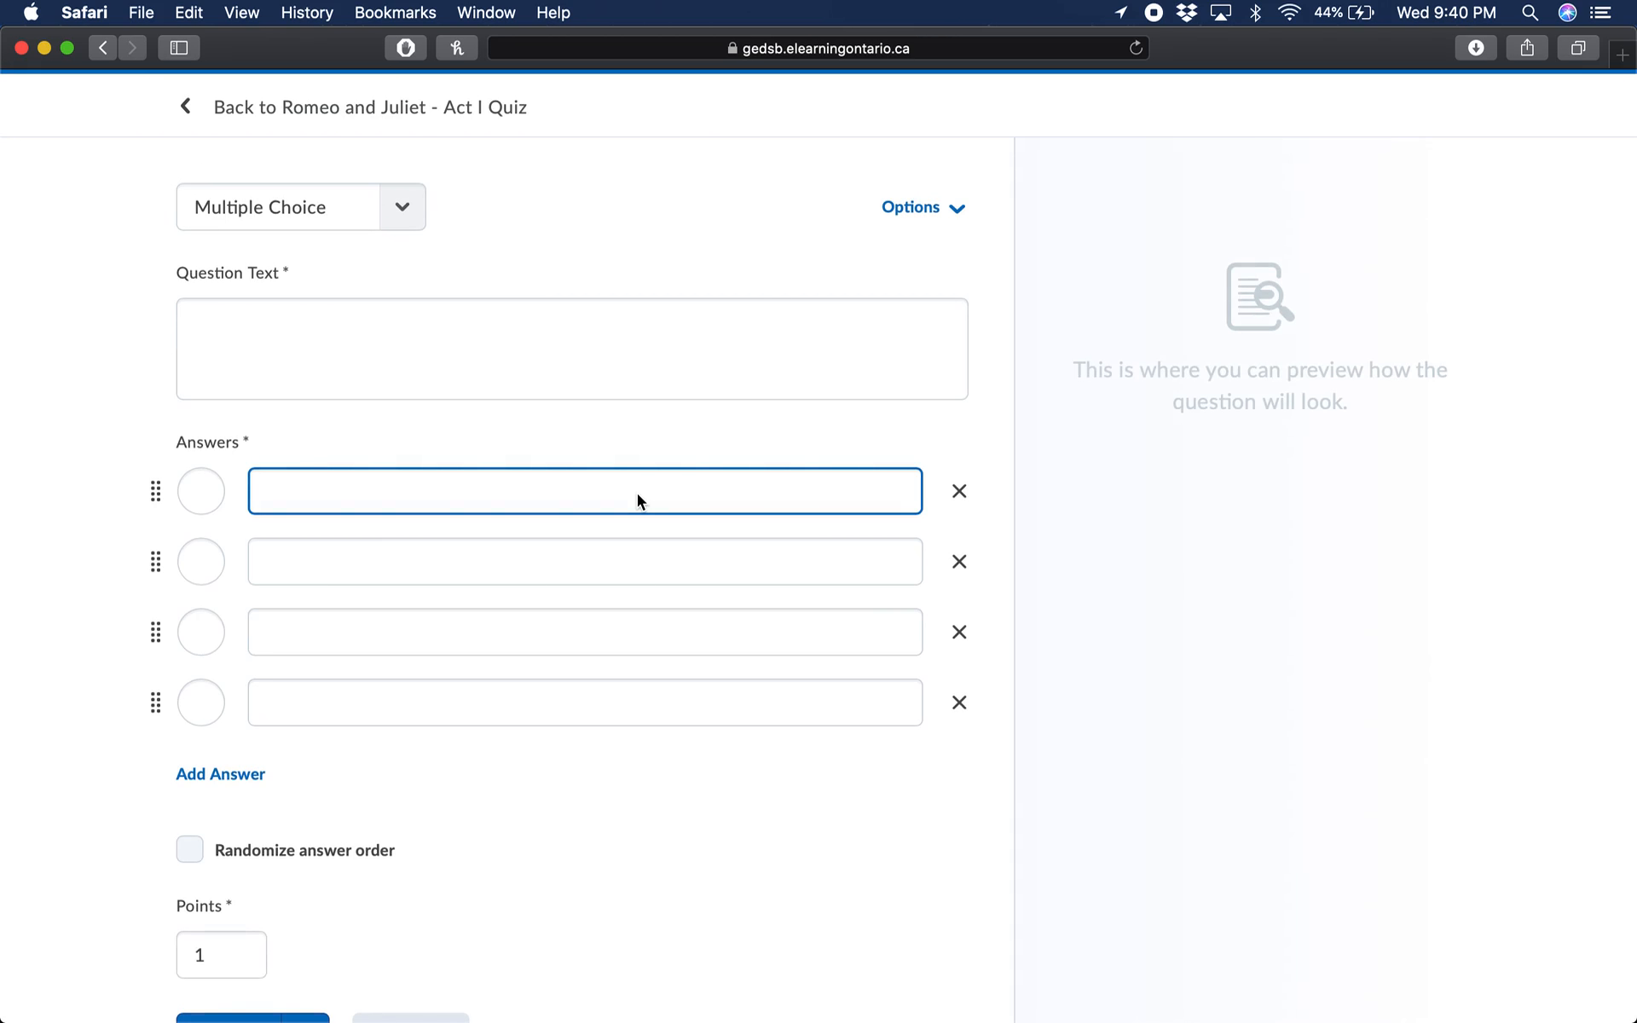
Enter "What is Romeo's last name?" as the question text.
click(394, 336)
click(360, 337)
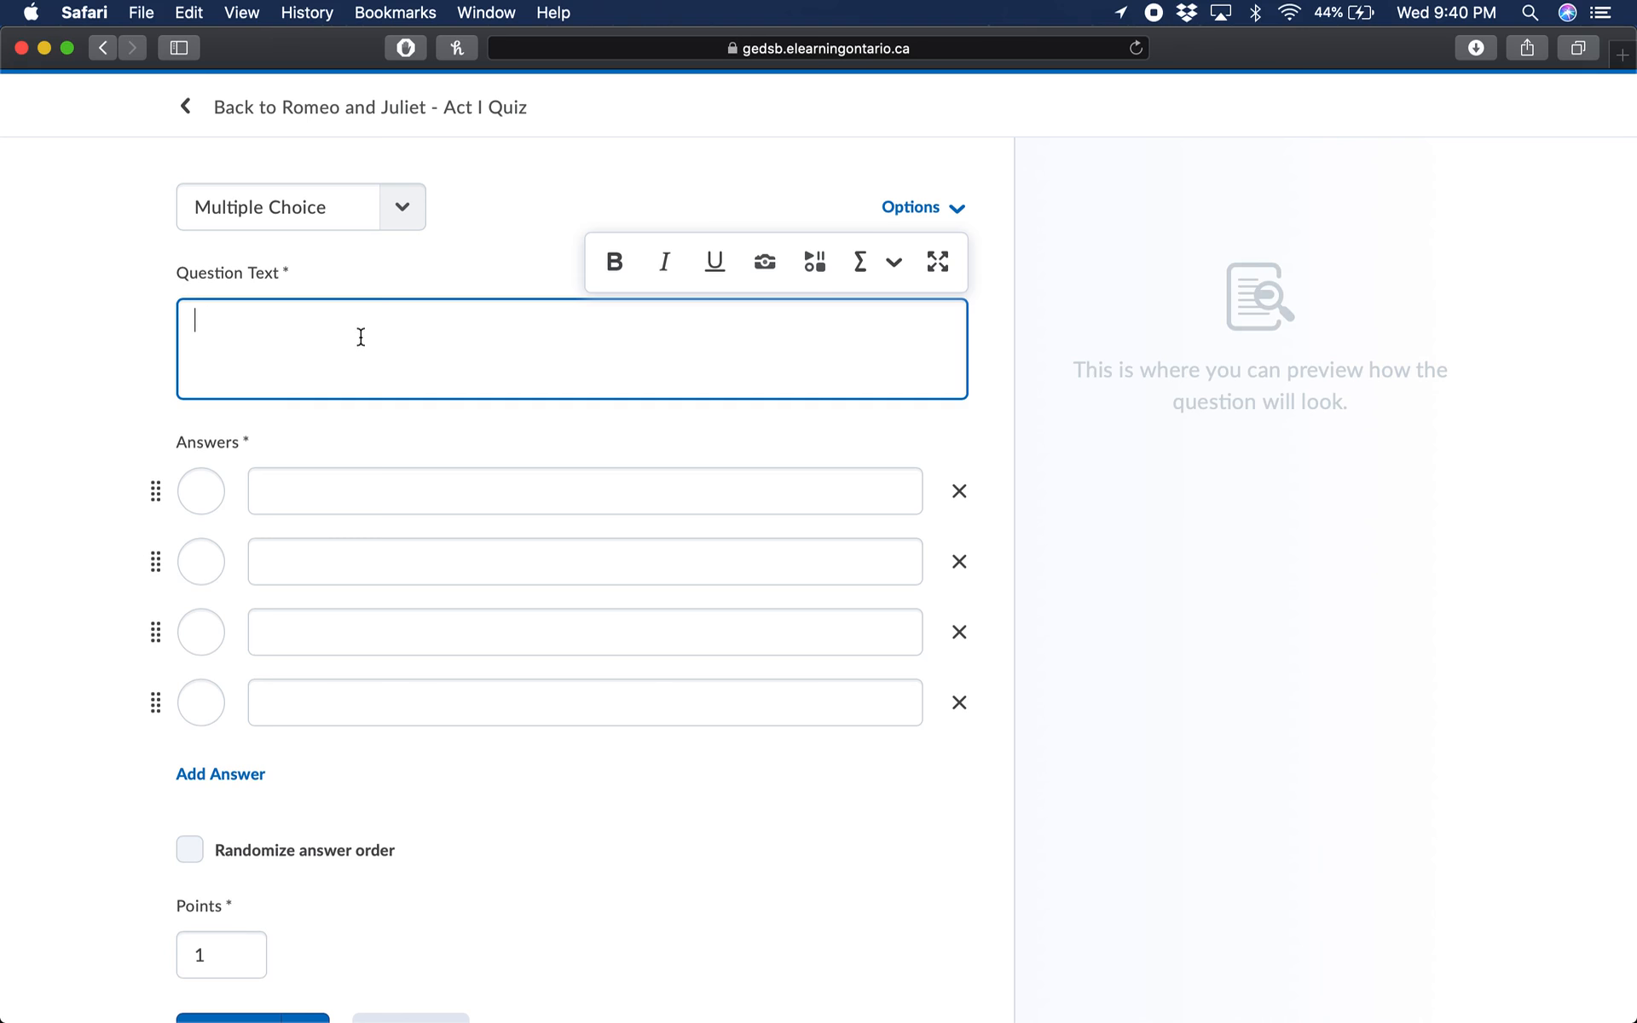
text(What is R)
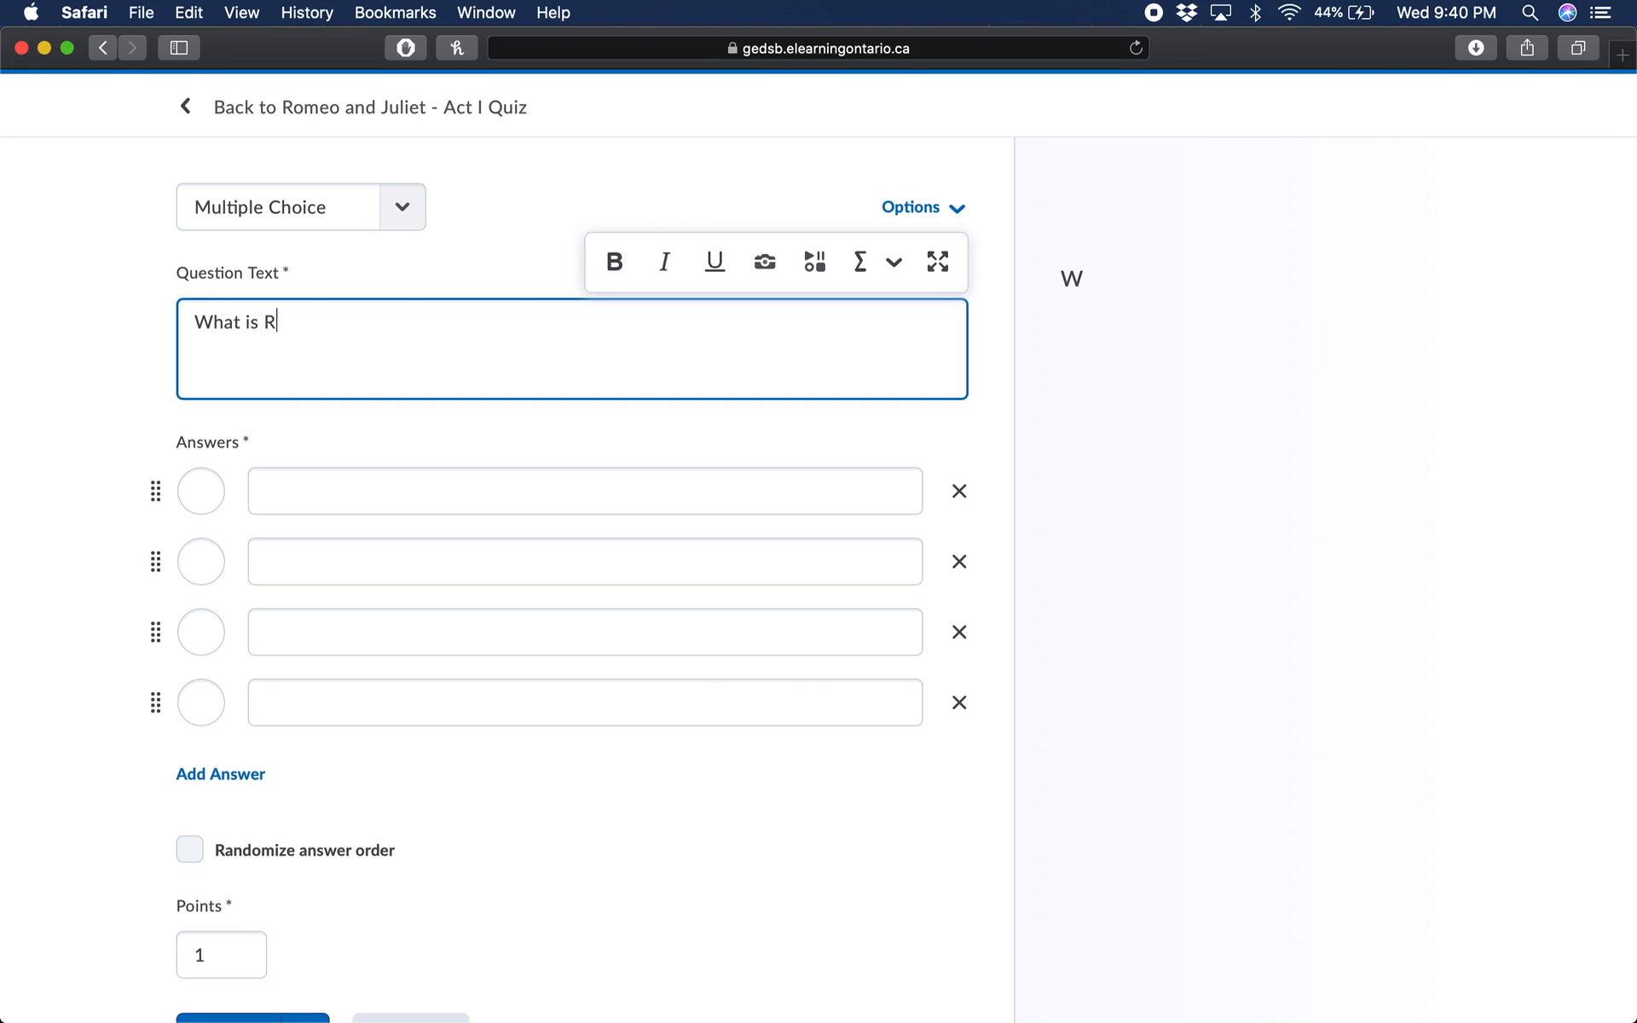
text(omeo's last name?)
Fill in the four answers in order as Capulet, Drake, Montague and Trump.
click(523, 505)
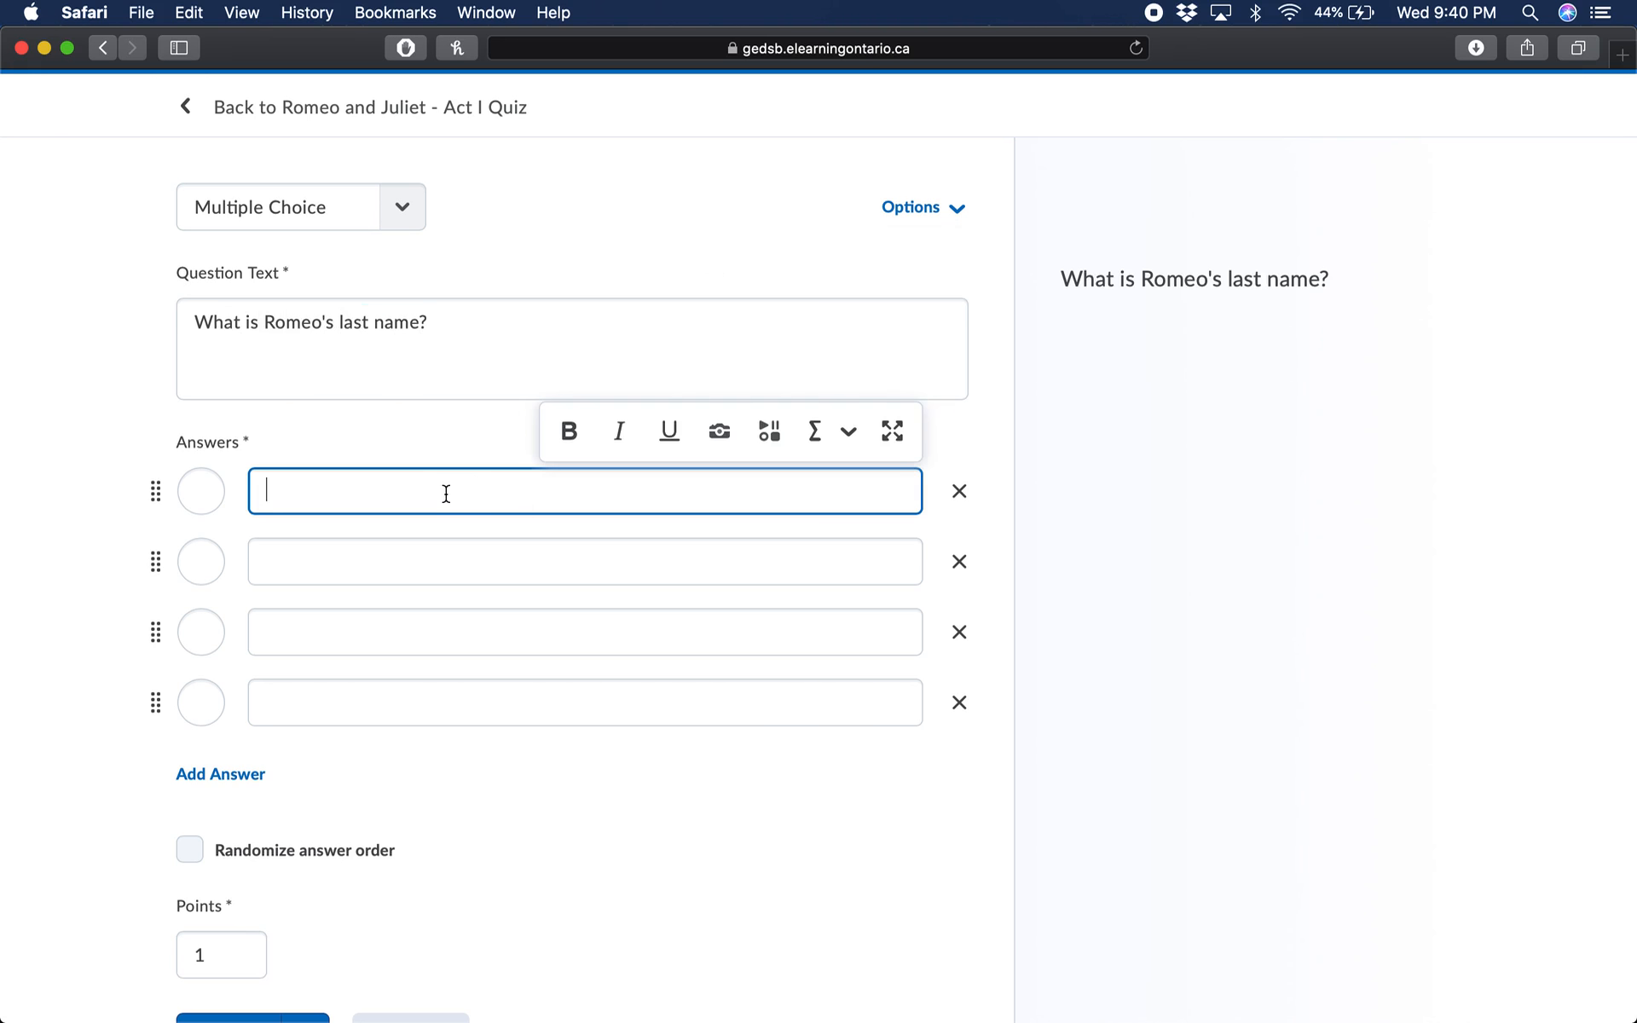
text(Capulet)
click(420, 552)
text(Drake)
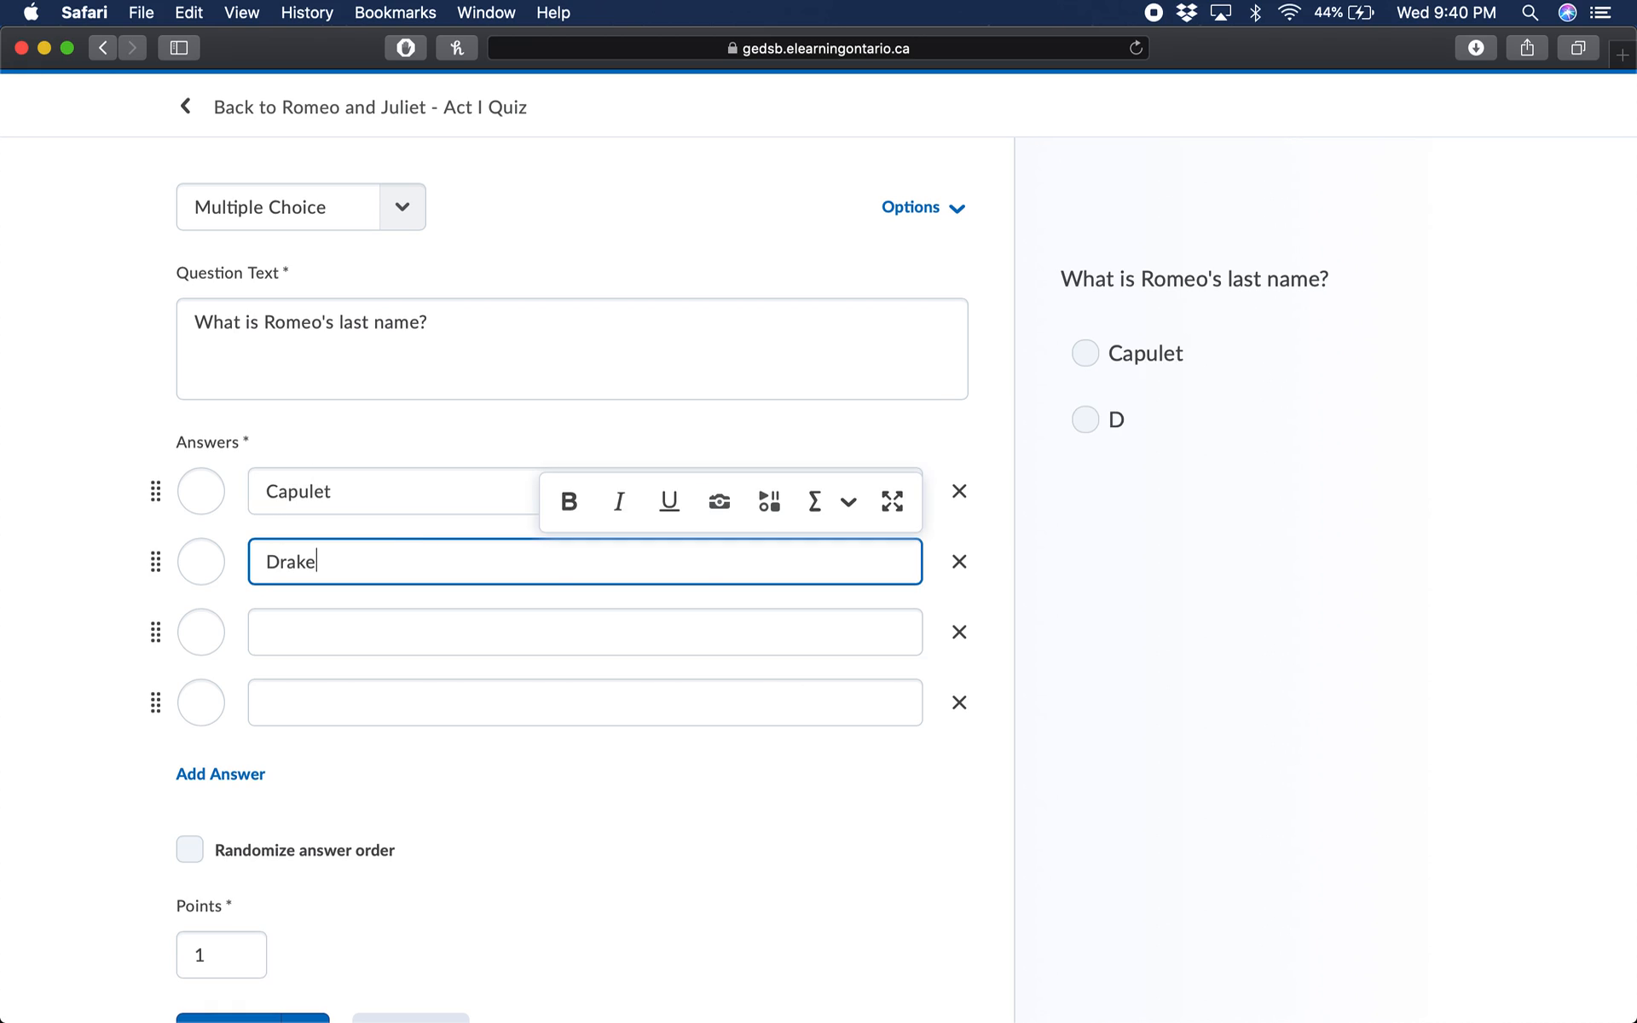
click(340, 631)
text(Mo)
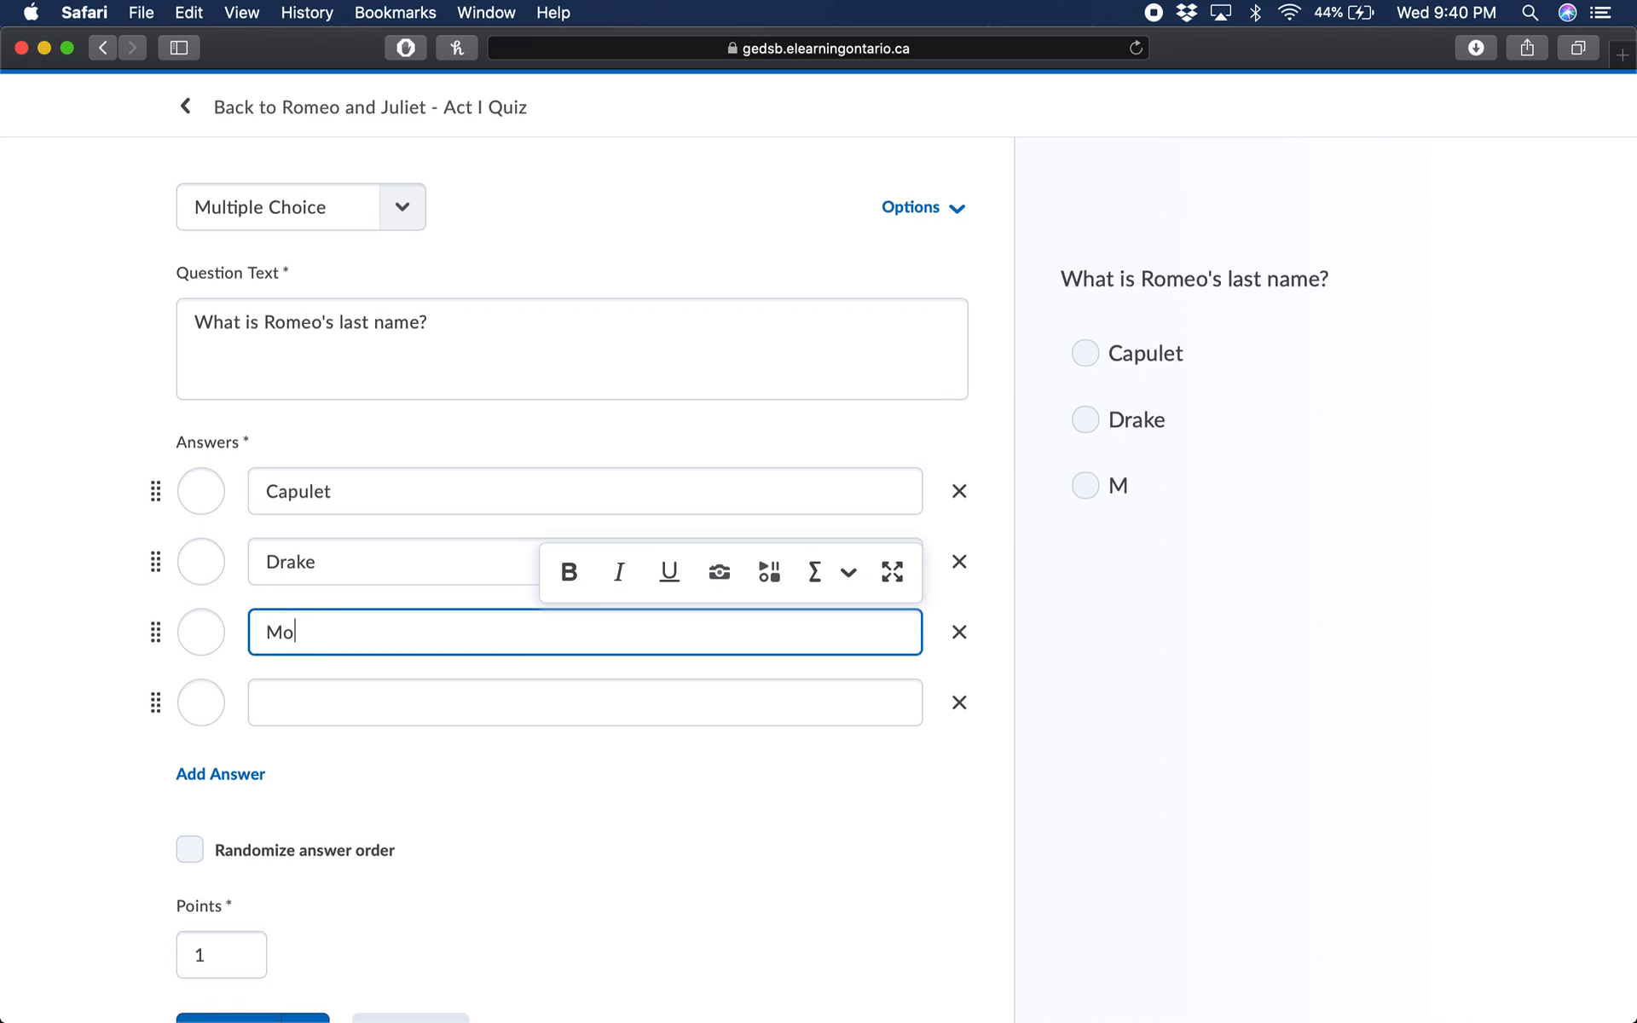
text(ntague)
click(299, 693)
text(Trump)
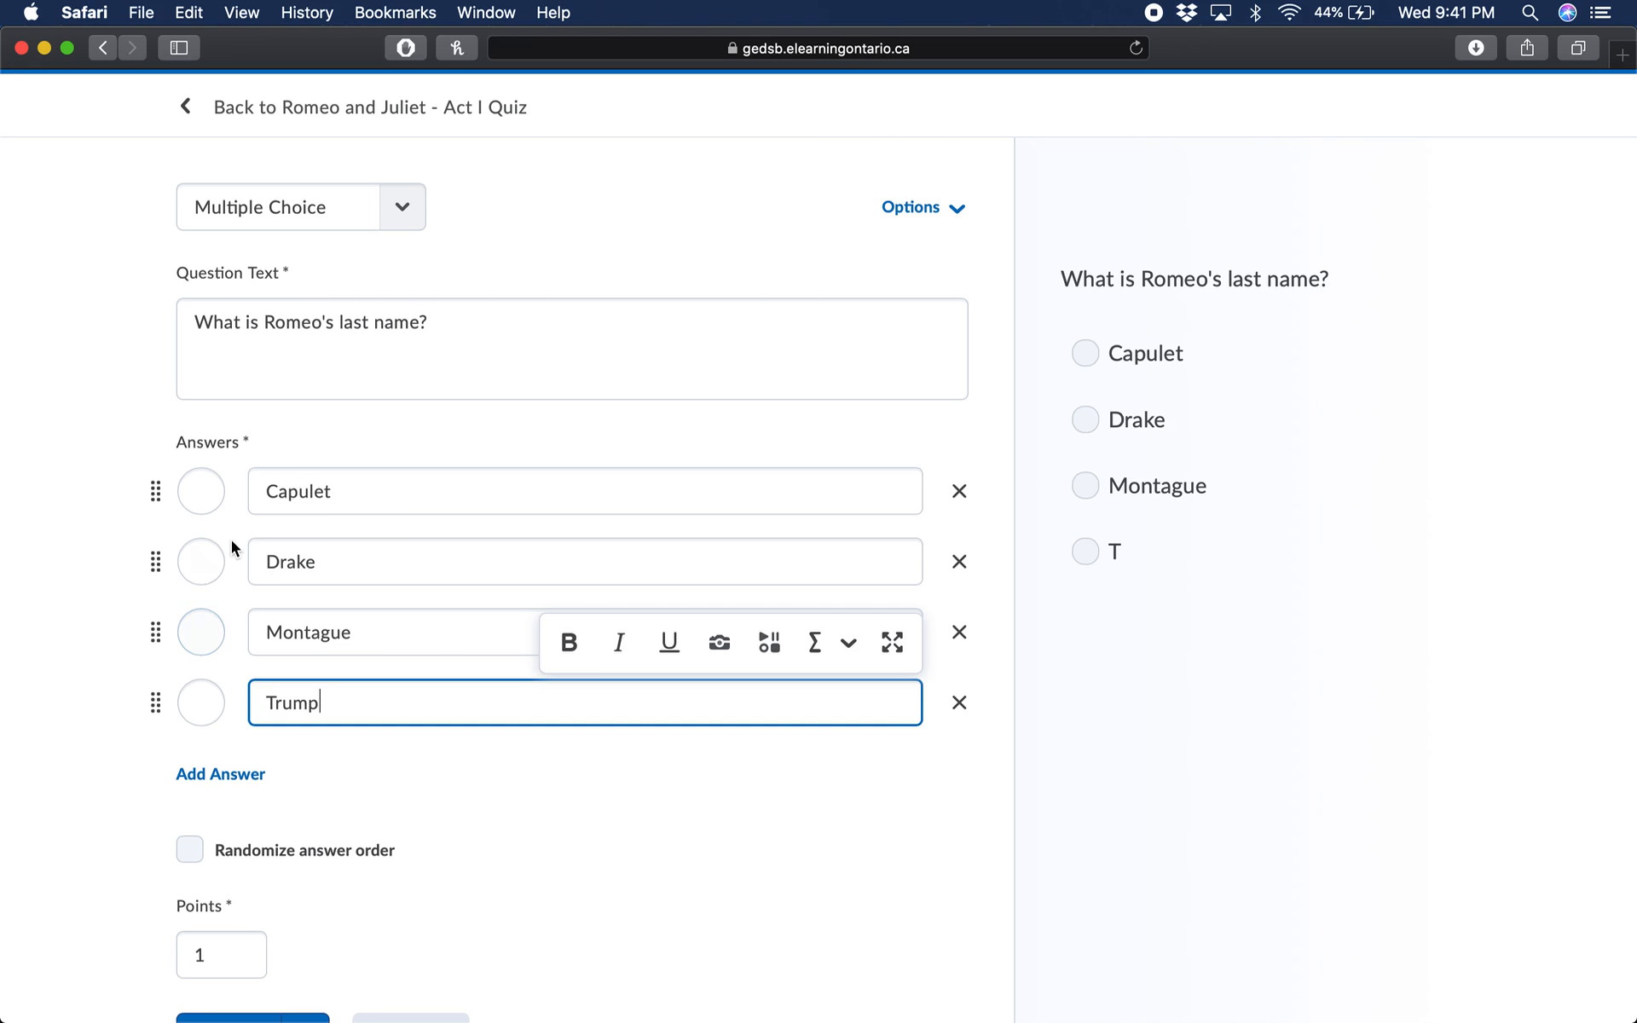
Mark Montague as the question's correct answer.
click(211, 616)
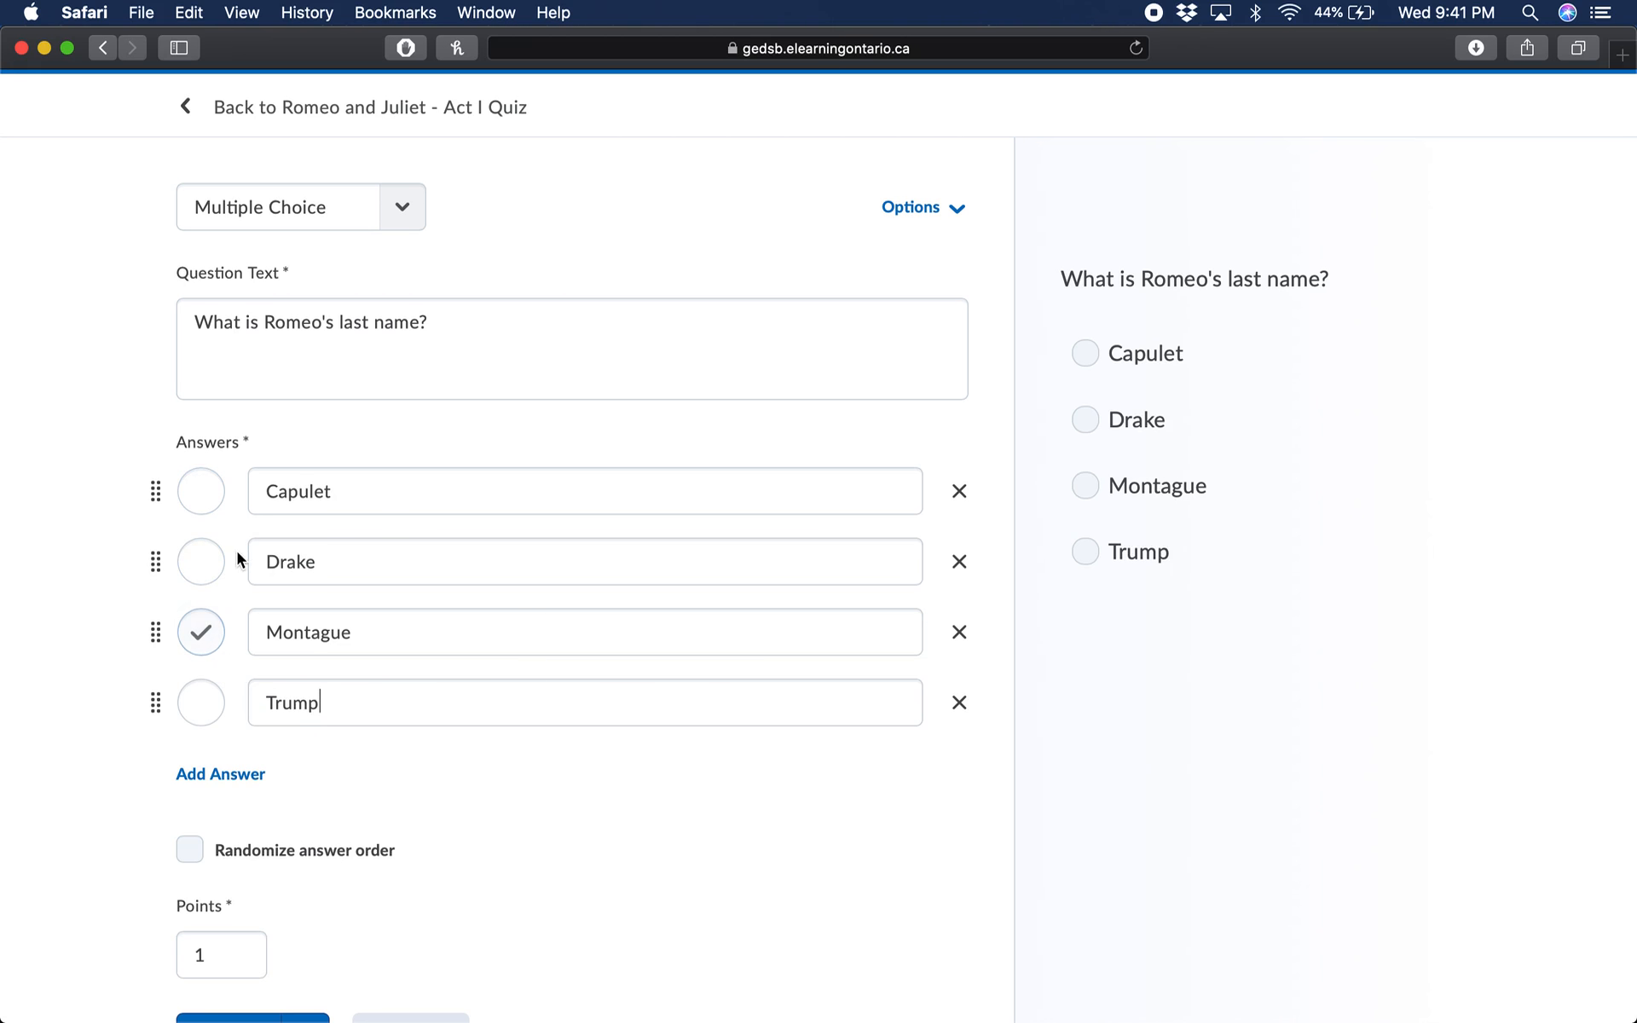
click(201, 560)
click(201, 631)
Randomize the answer order and save the question, continuing with a new blank one.
scroll(274, 628, down, 2)
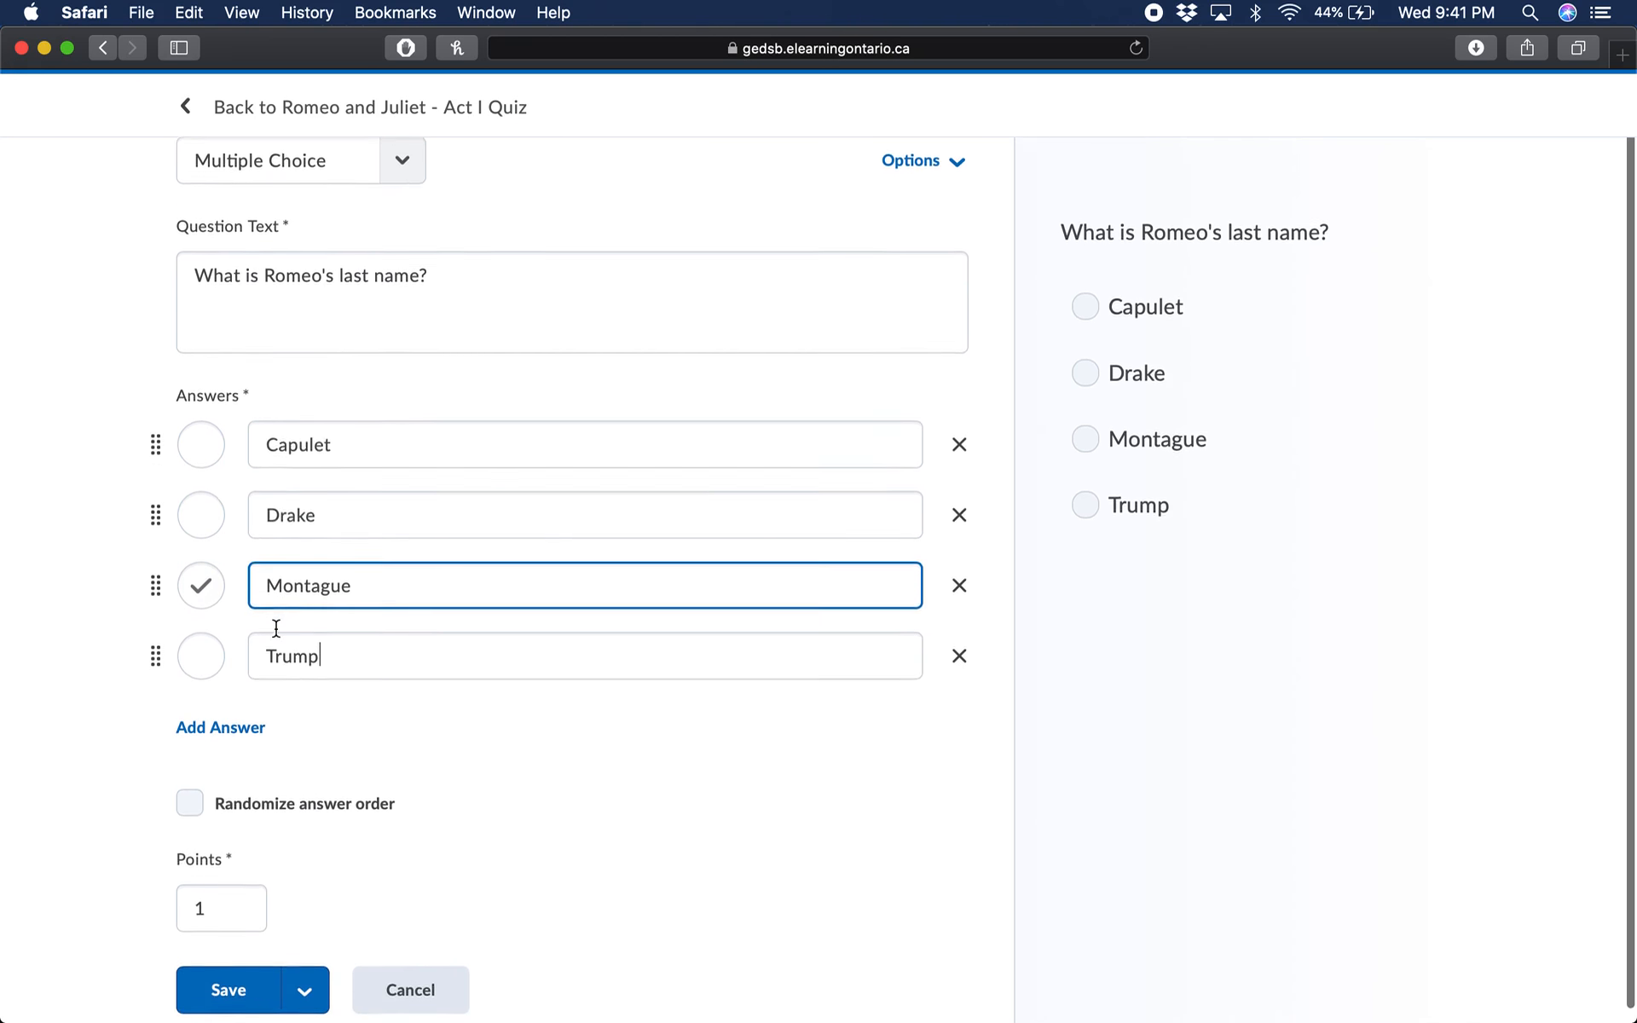
click(198, 790)
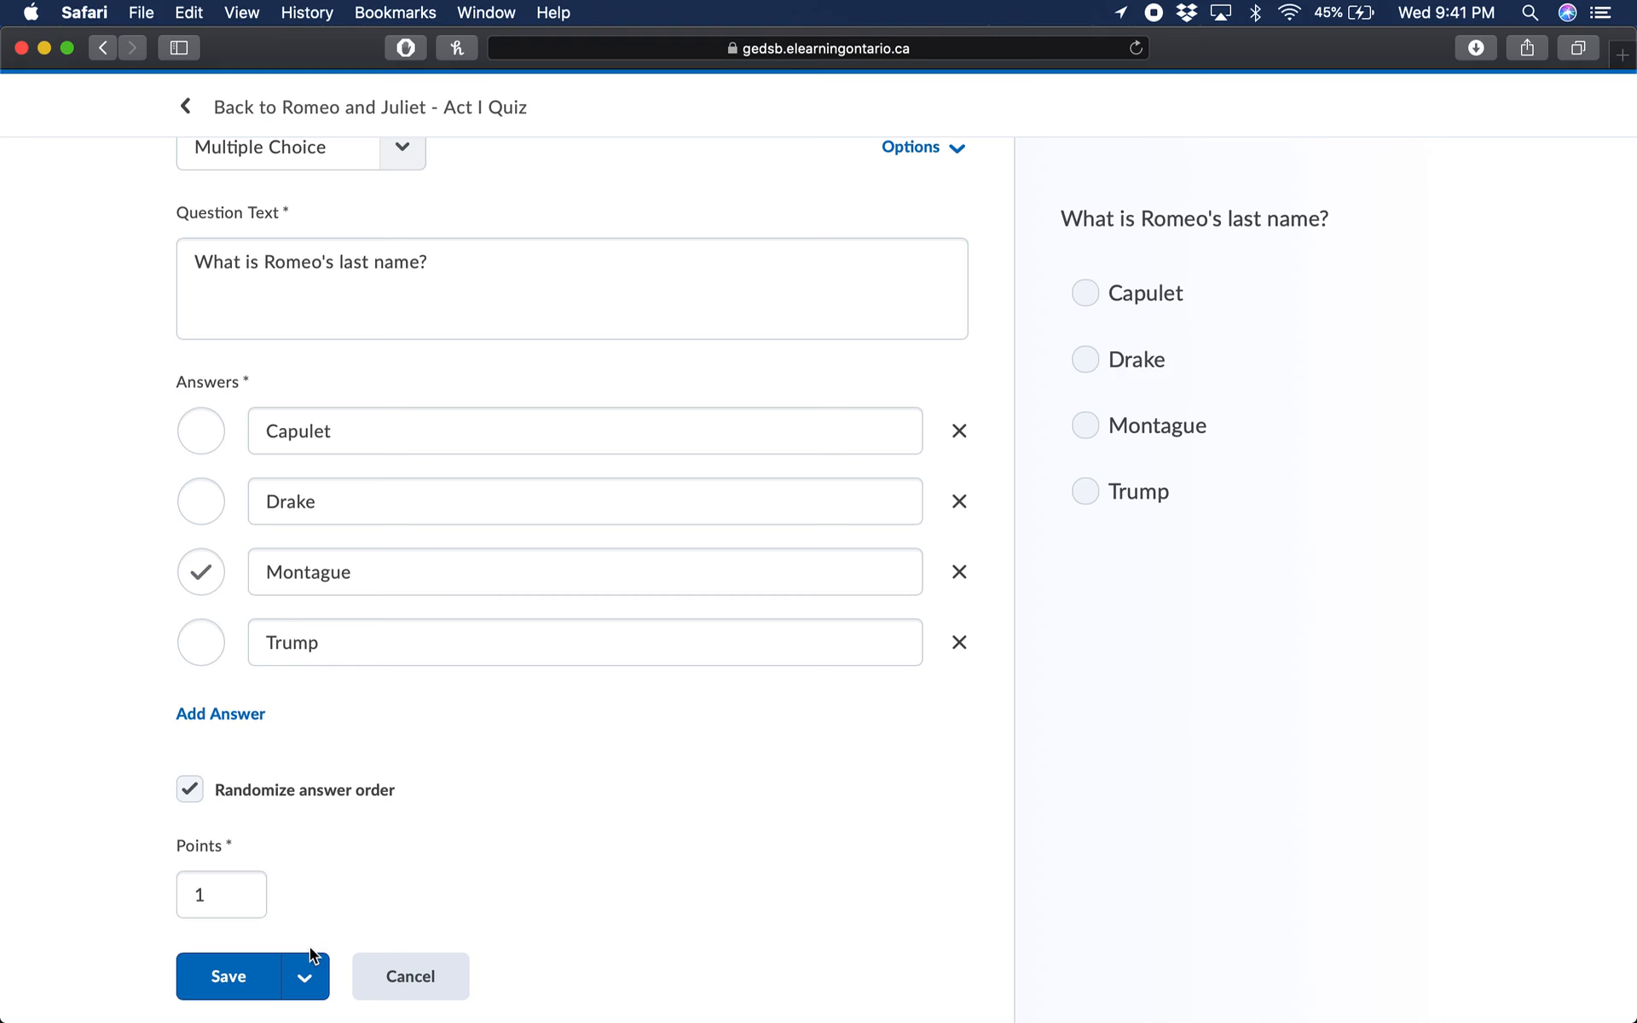
click(305, 977)
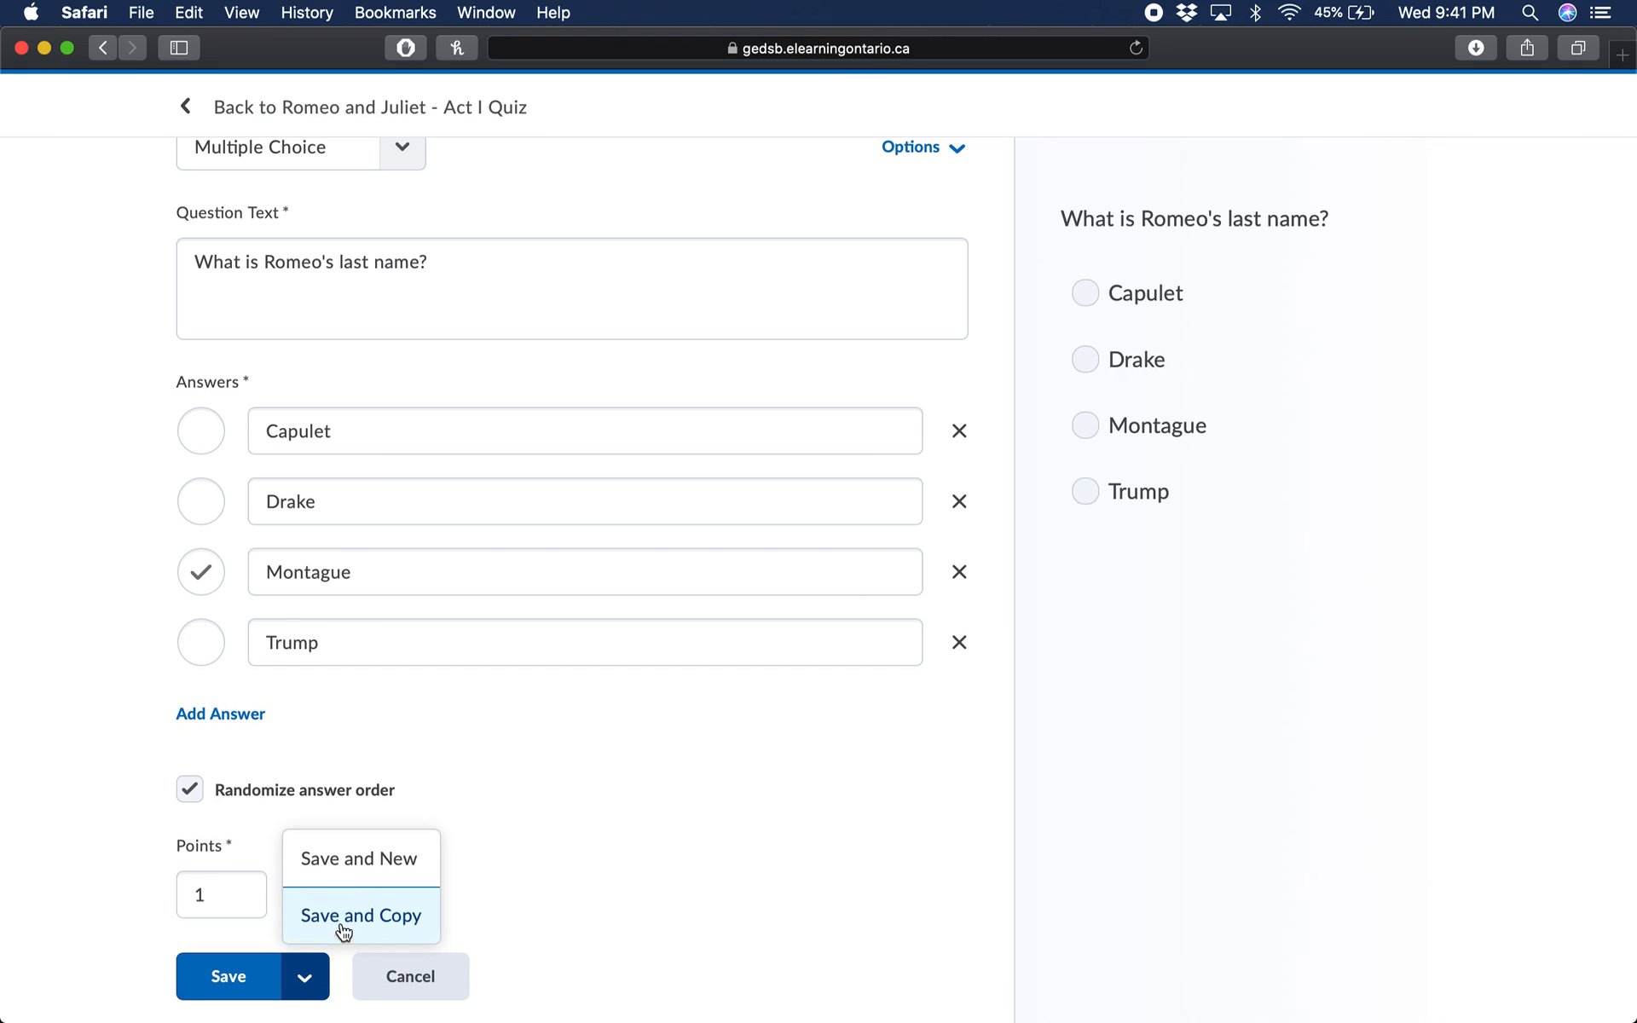
click(350, 875)
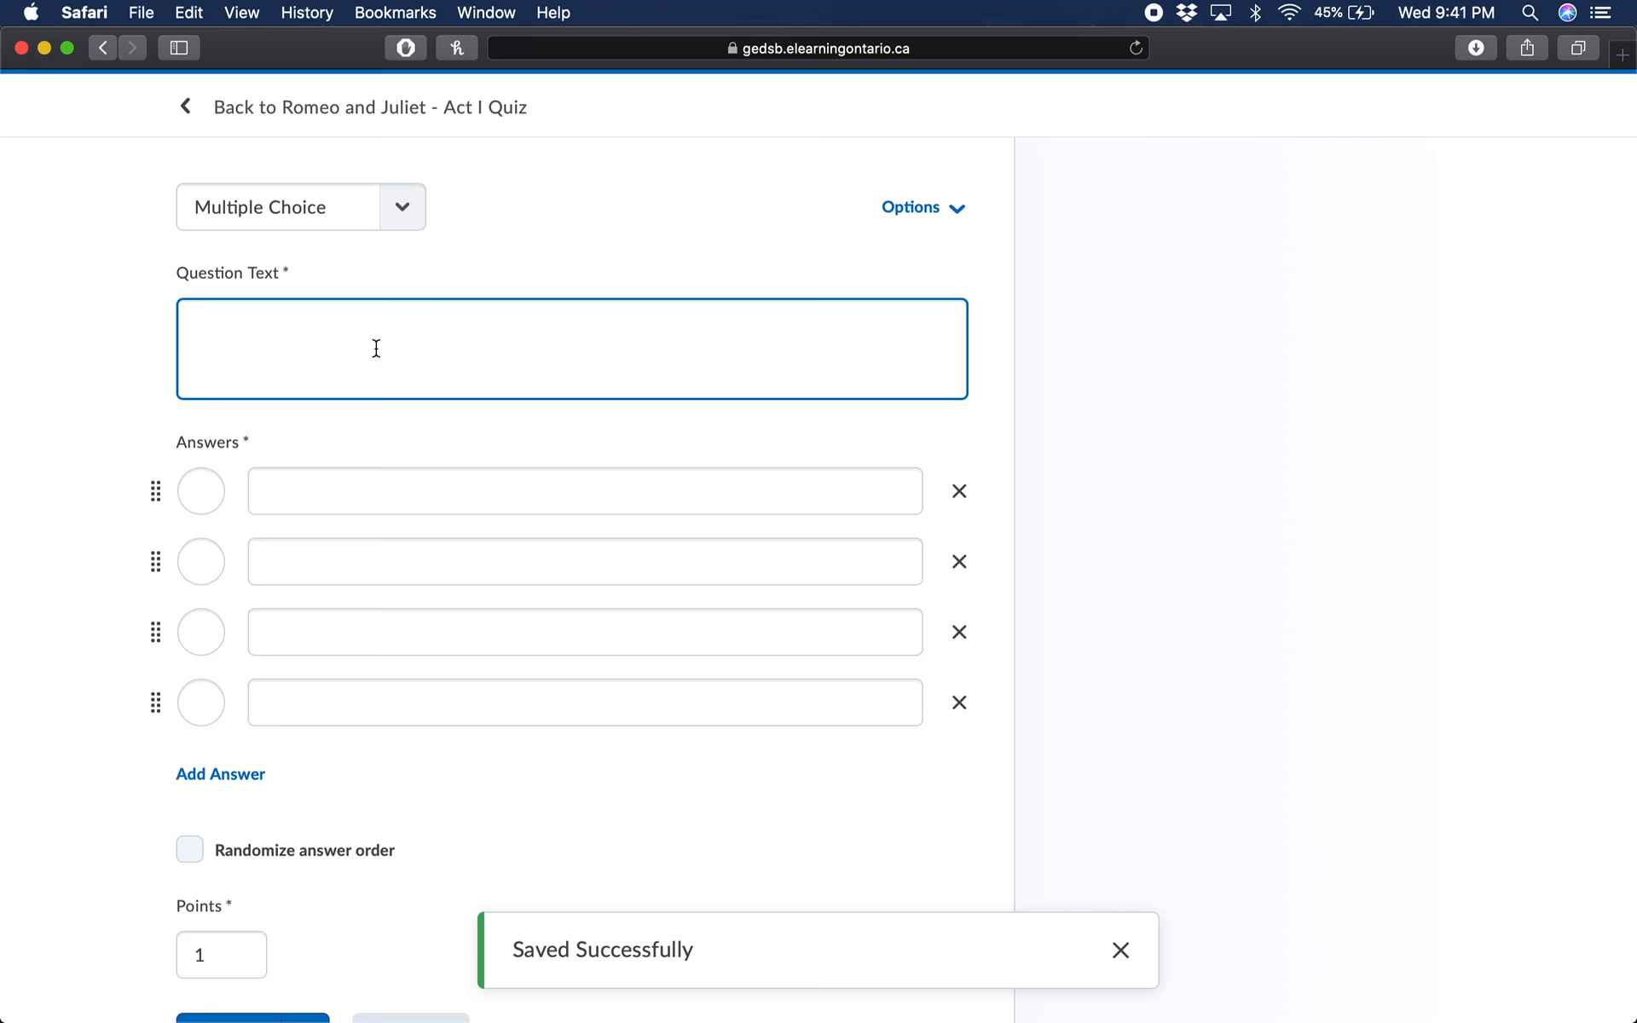
Enter "Who is the author of Romeo and Juliet?" as the question text, with the play's title in italics.
click(376, 348)
text(Who is the author of)
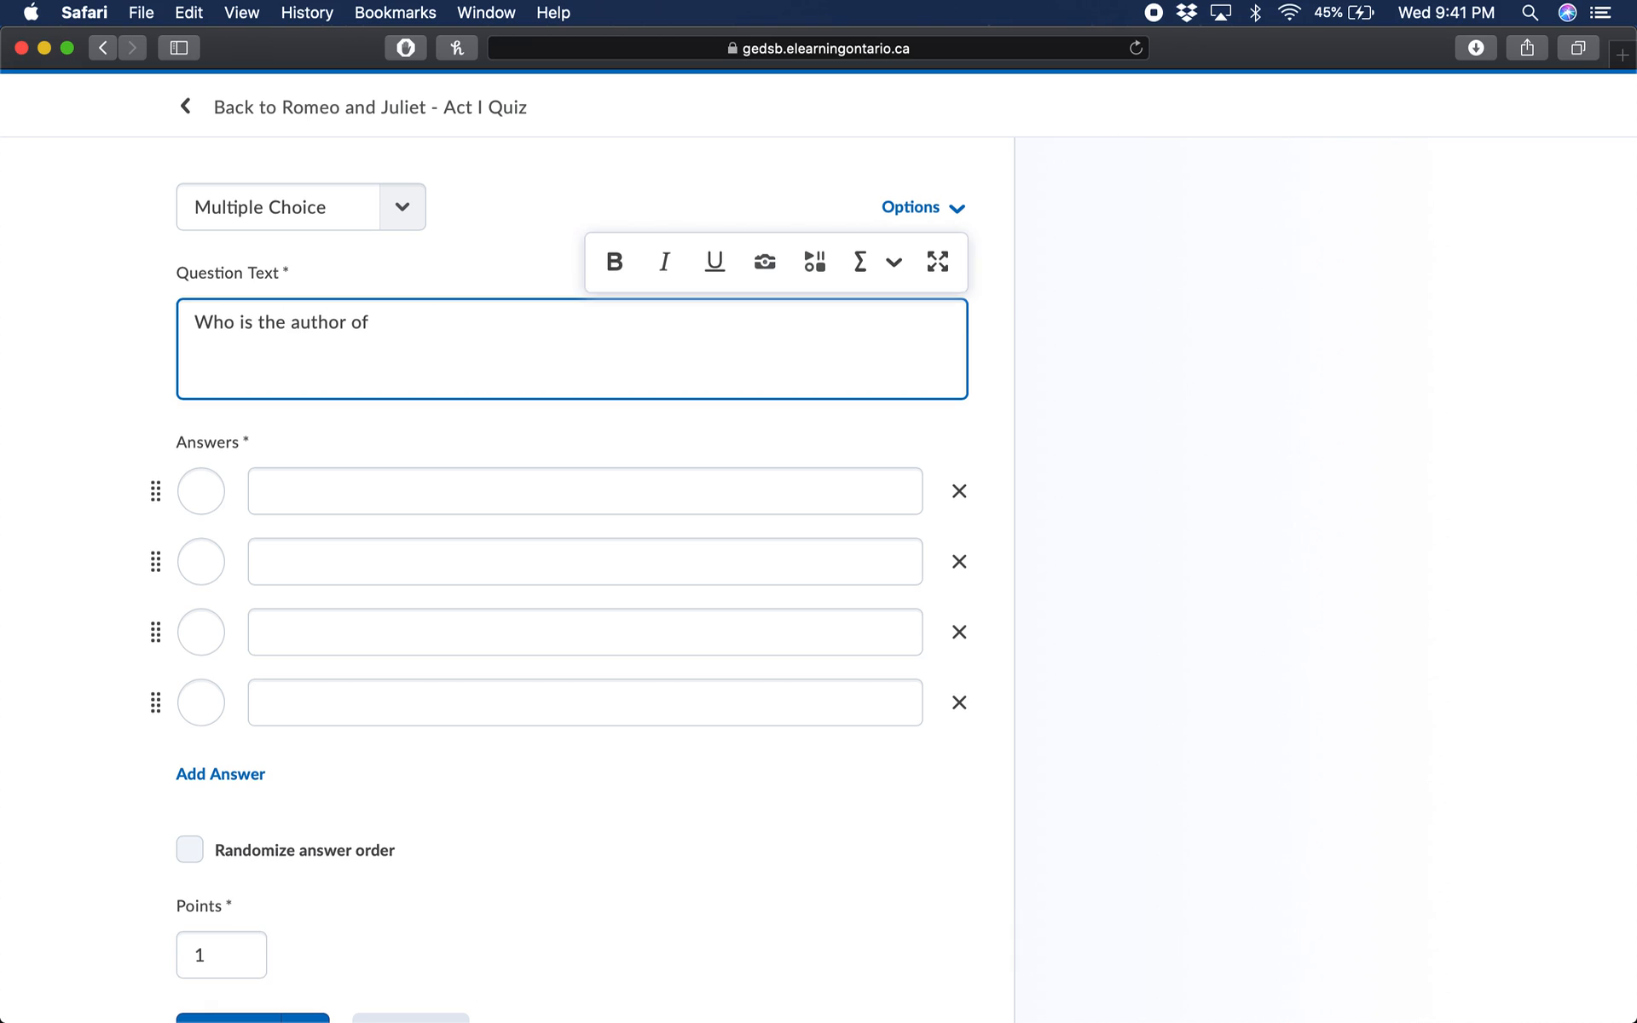
text( iRomeo)
key(BackSpace)
key(BackSpace)
key(BackSpace)
text(Romeo)
key(BackSpace)
key(BackSpace)
key(BackSpace)
key(super+i)
text(omeo)
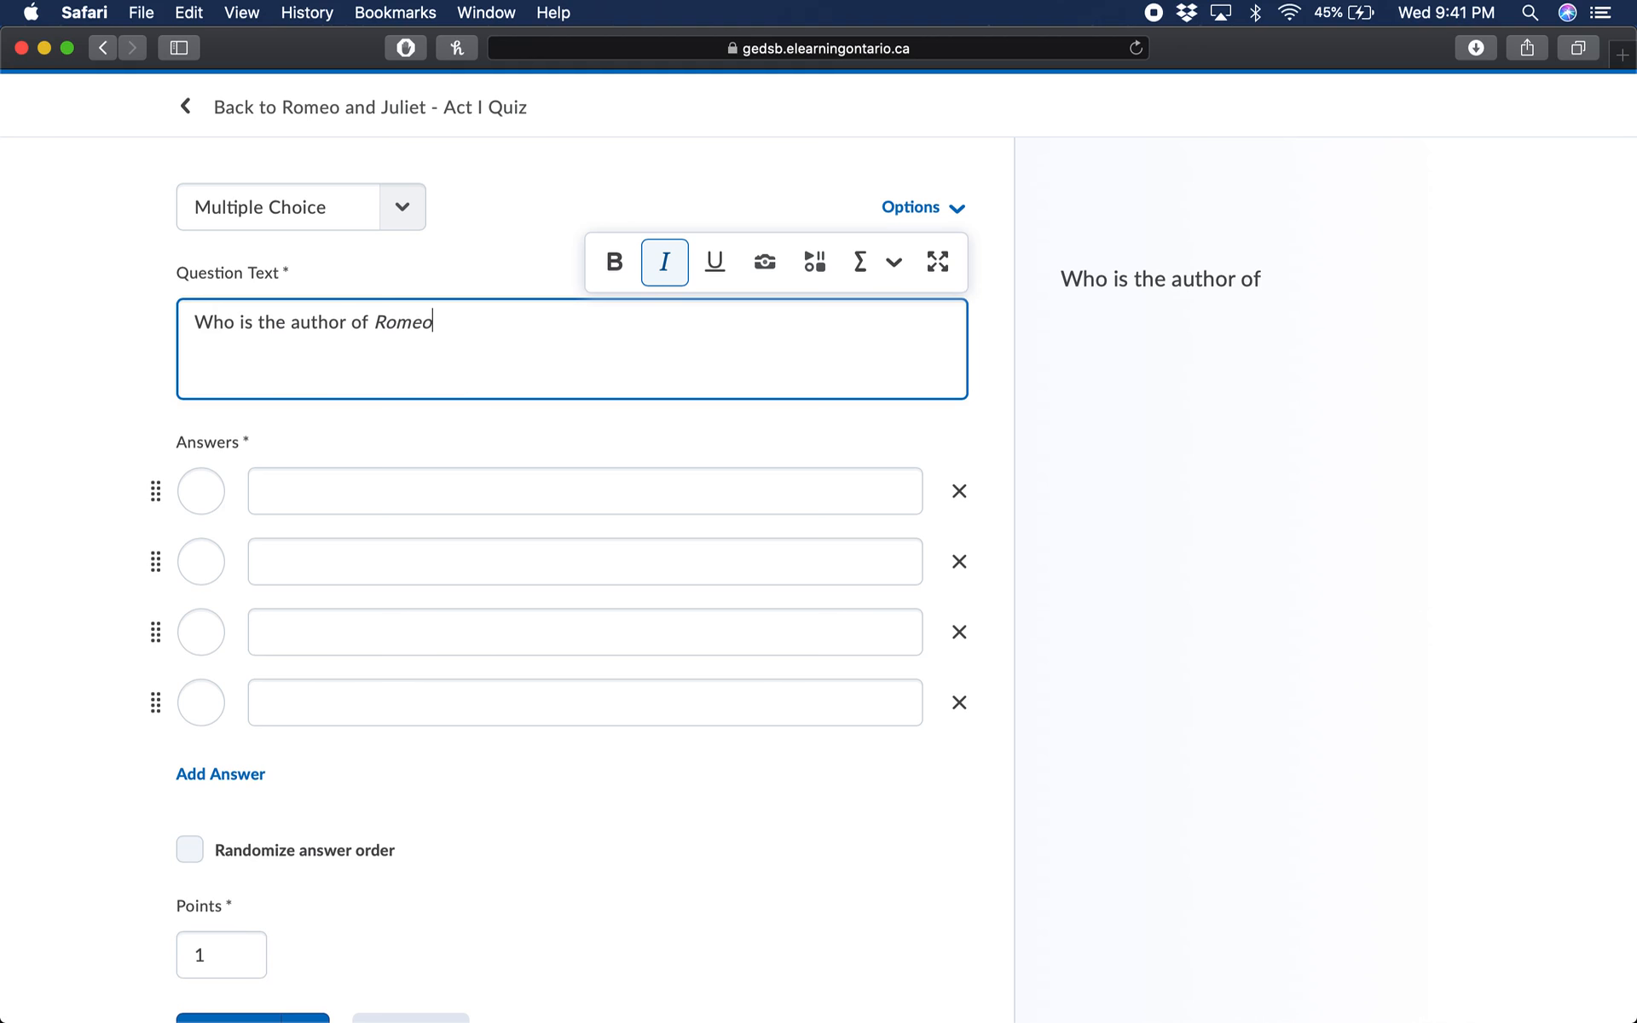
text( and Juliet)
key(super+i)
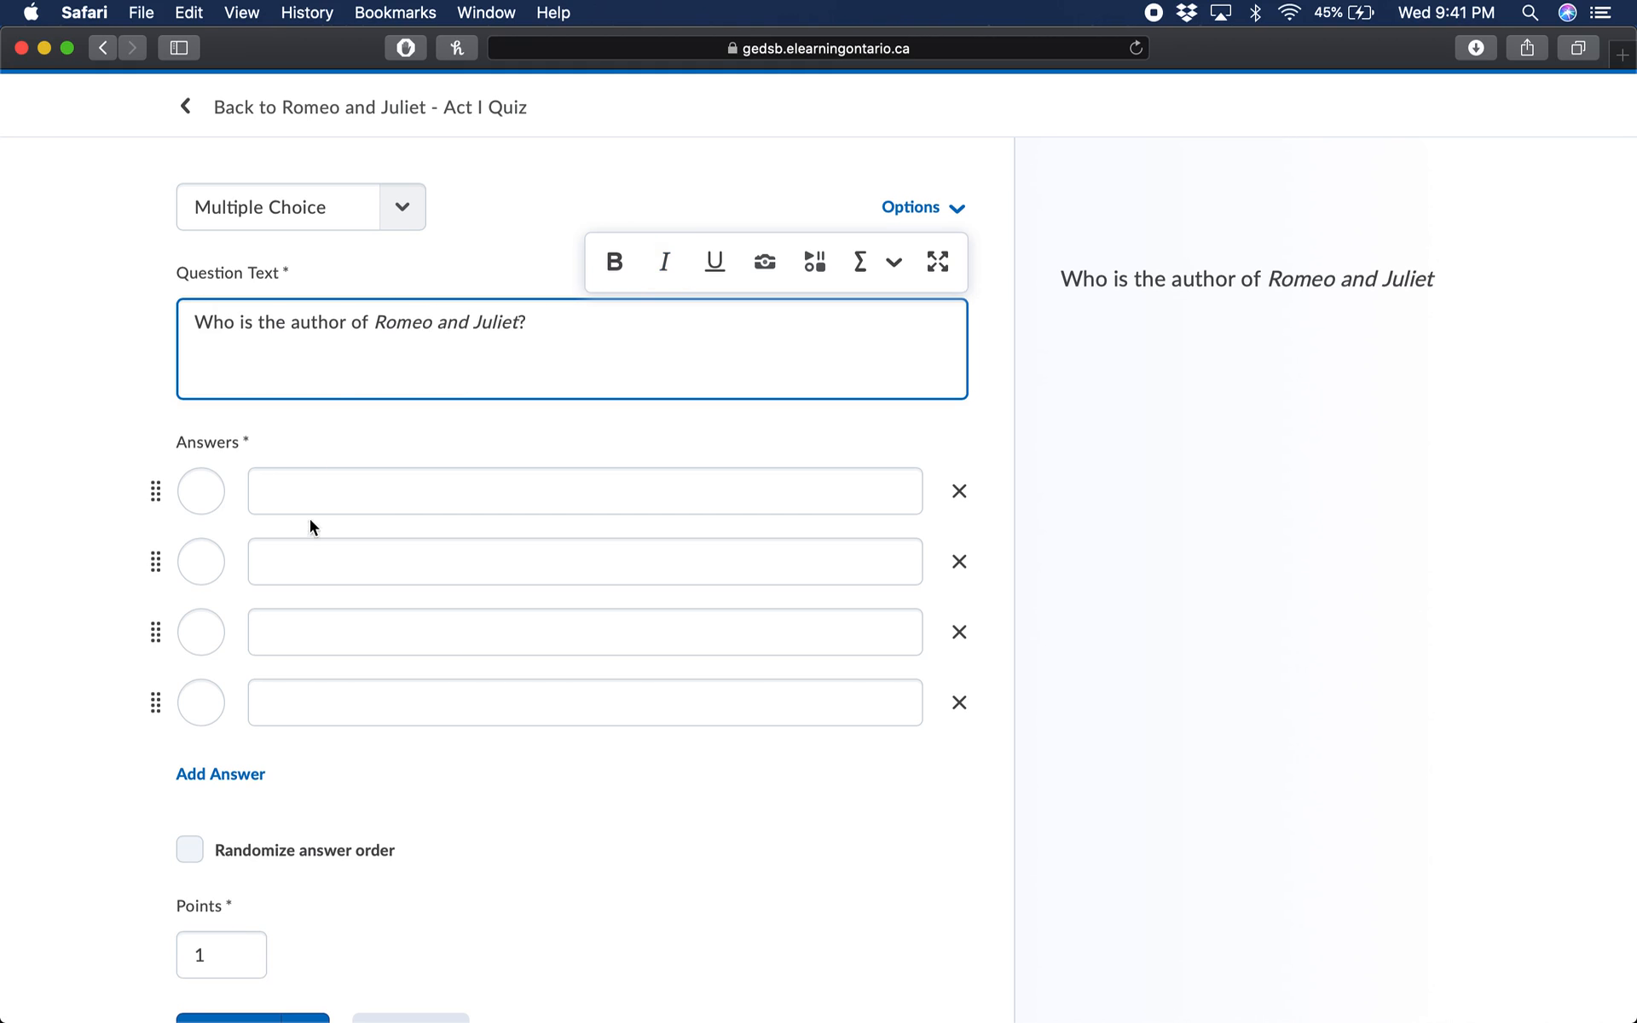
Fill in the answers in order as Shakespeare, Trump, Obama and Trudeau, and mark Shakespeare as correct.
click(318, 495)
text(Shakespeare)
click(301, 552)
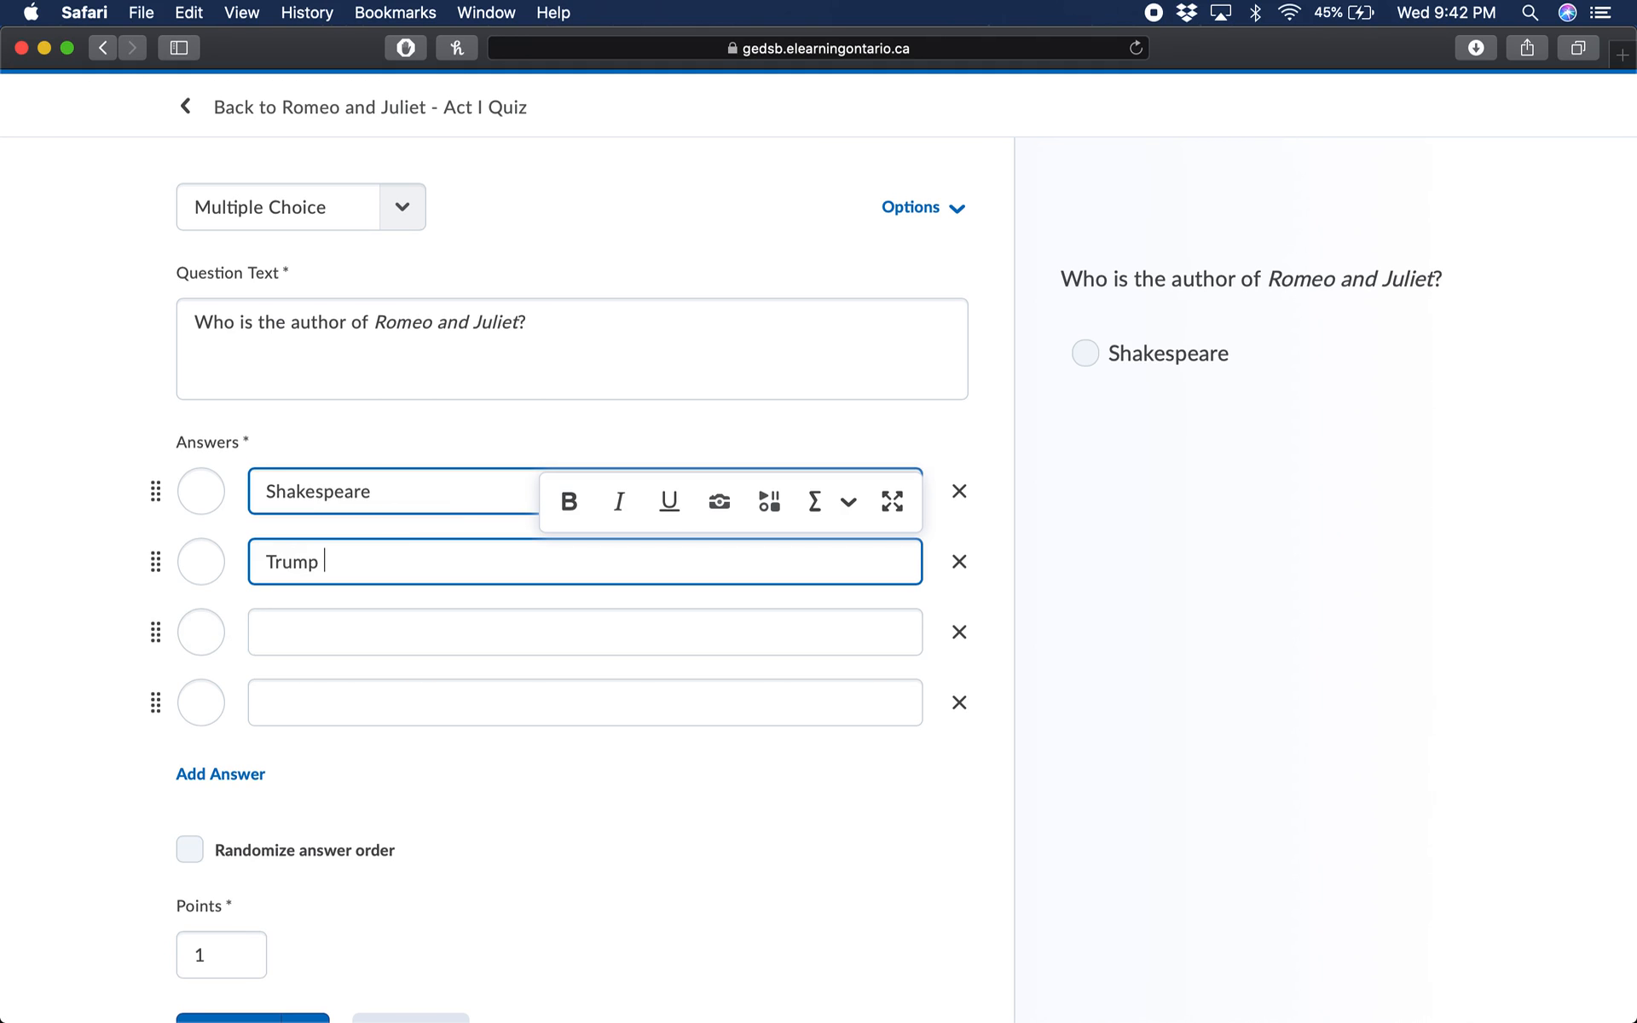
click(358, 631)
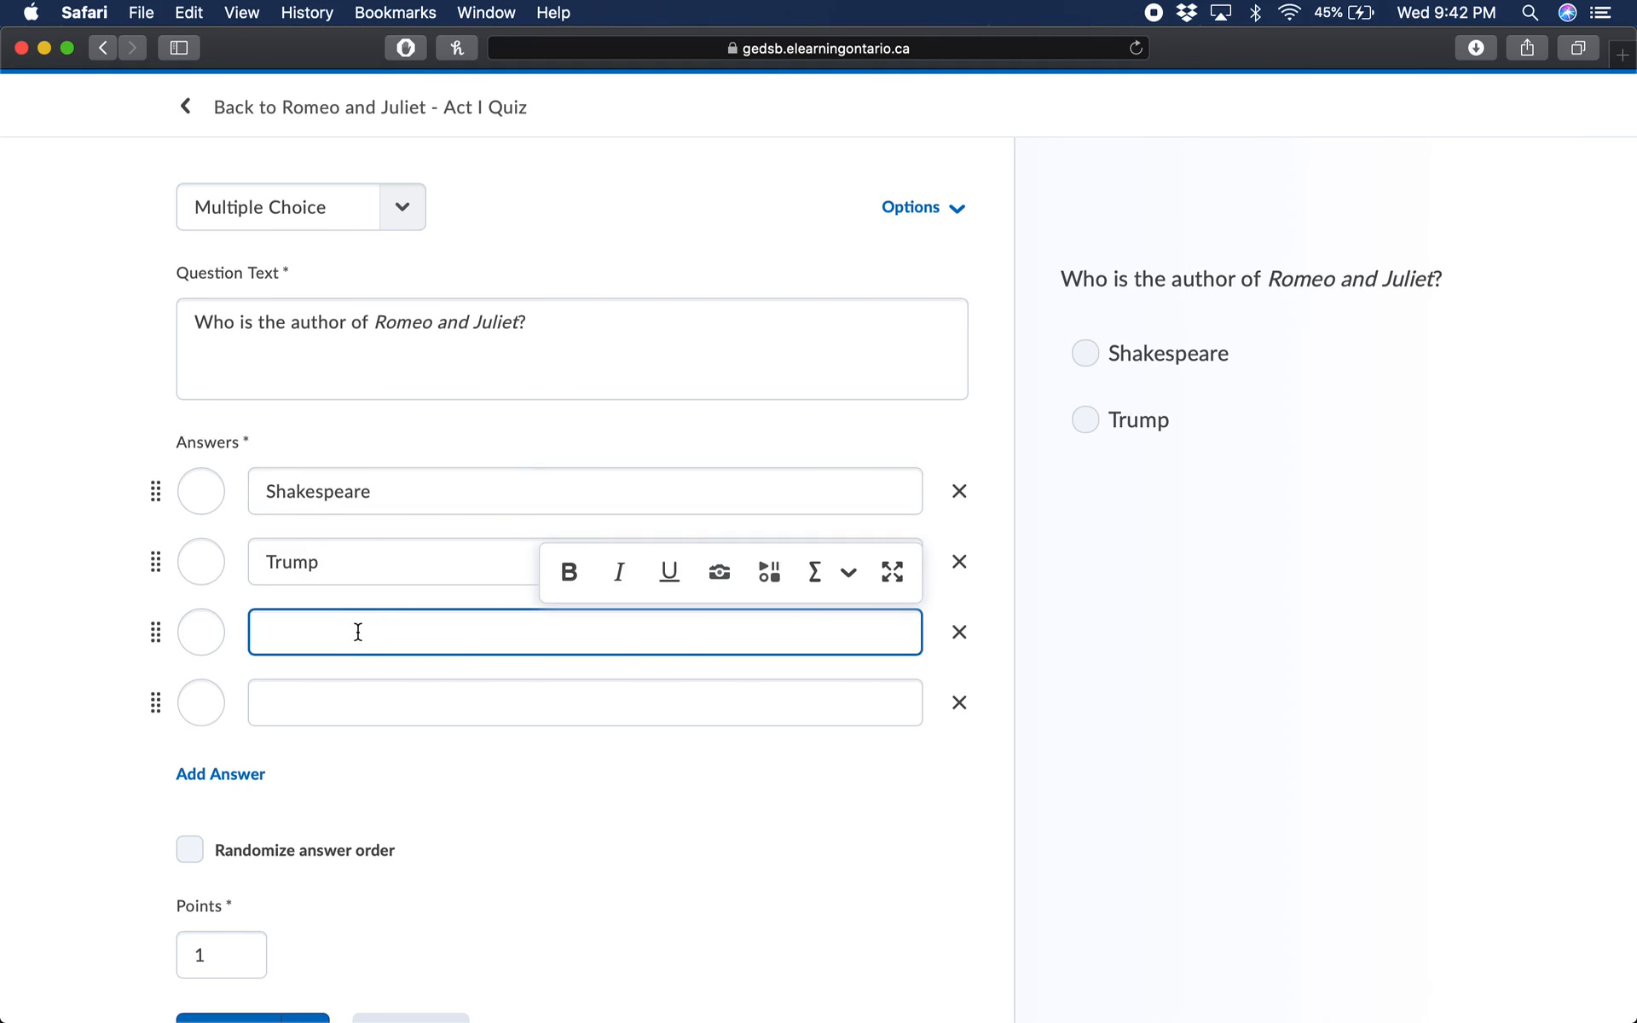
text(Obama)
click(325, 712)
text(Trud)
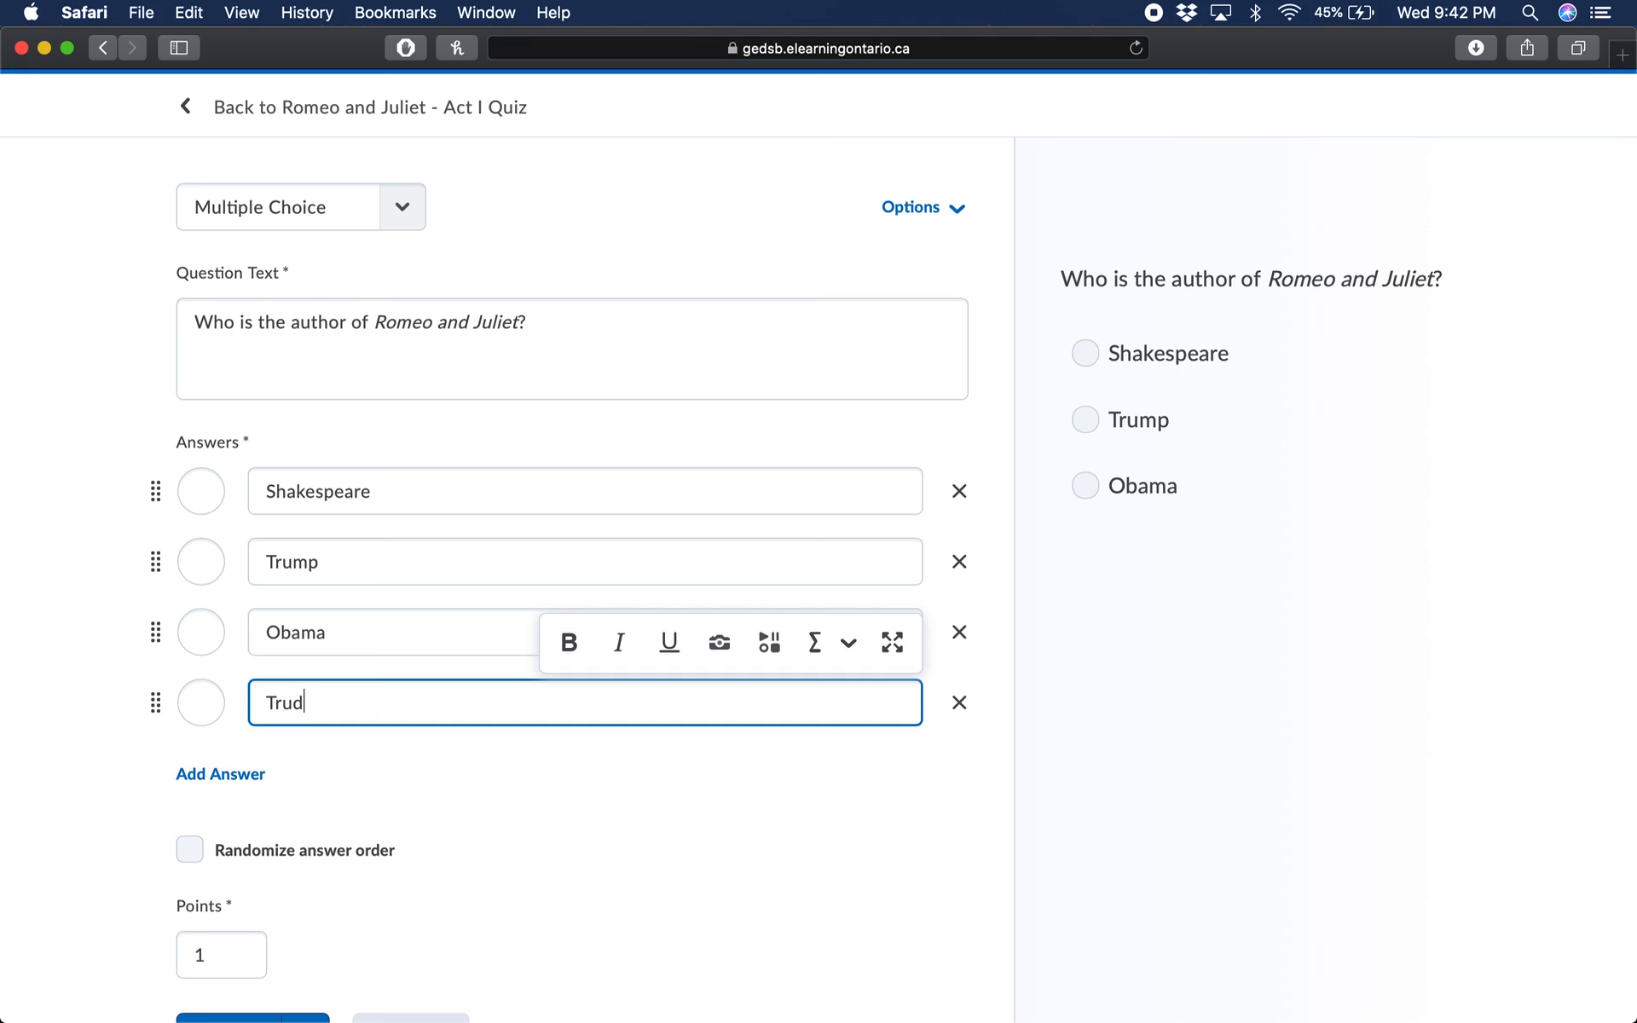
text(eau)
click(204, 489)
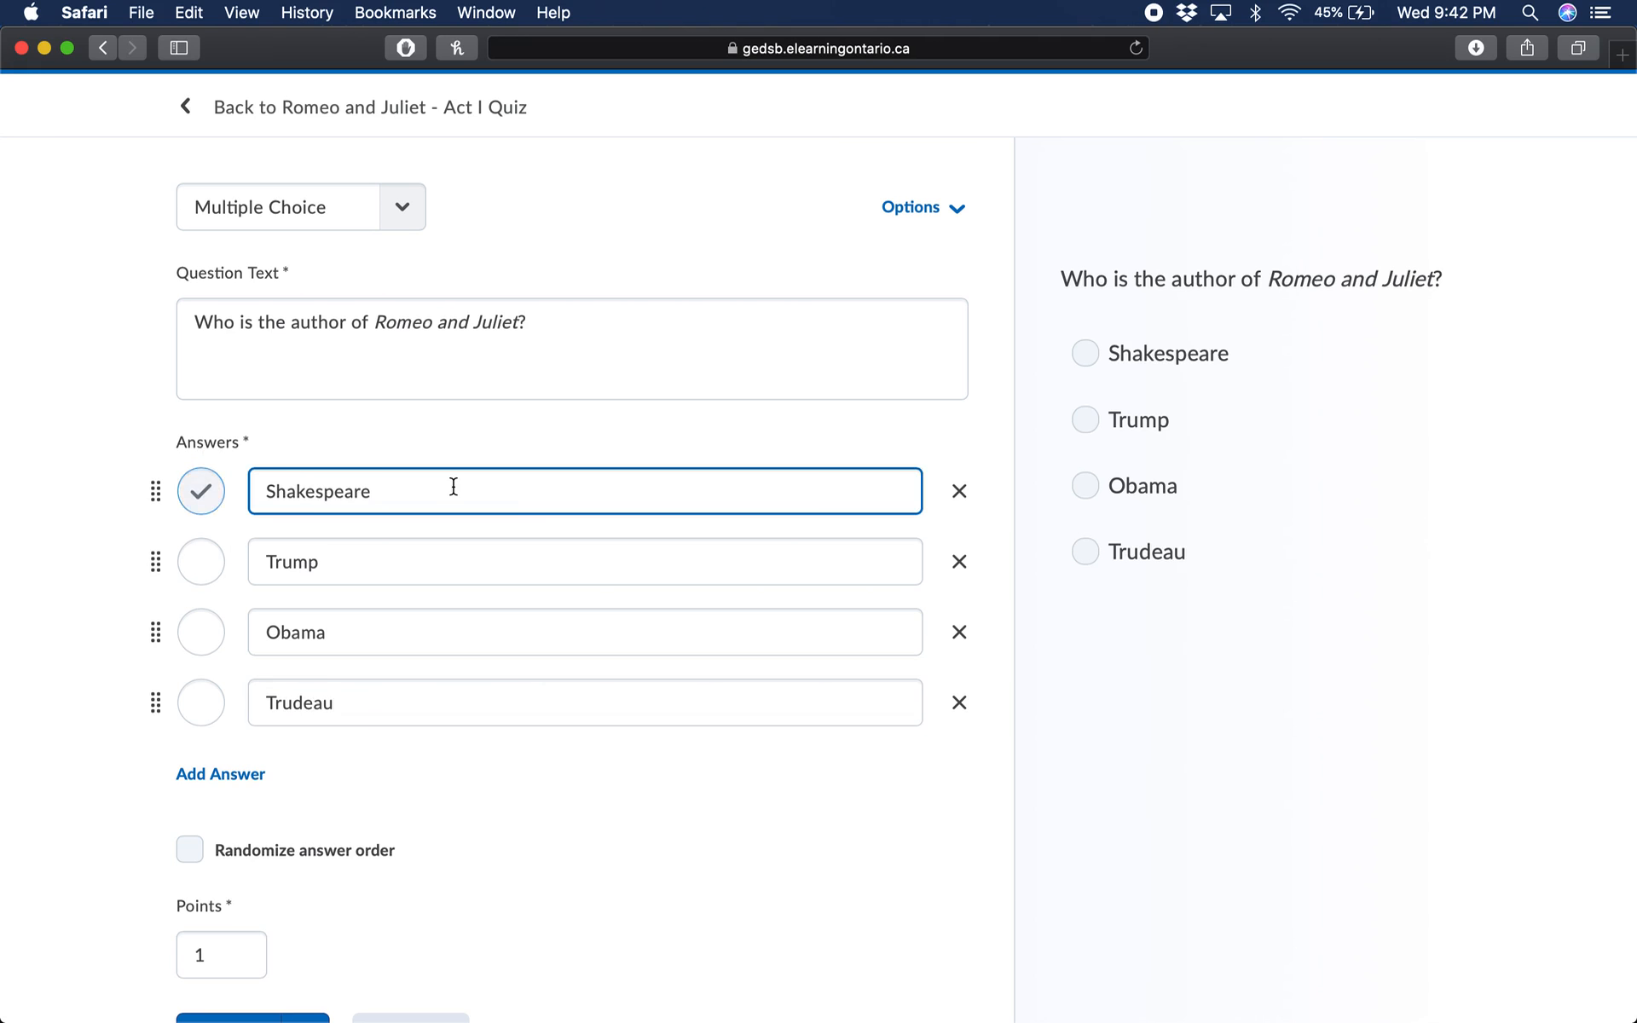
Randomize the answer order and save the authorship question, returning to the quiz's question list.
scroll(211, 825, down, 1)
click(191, 816)
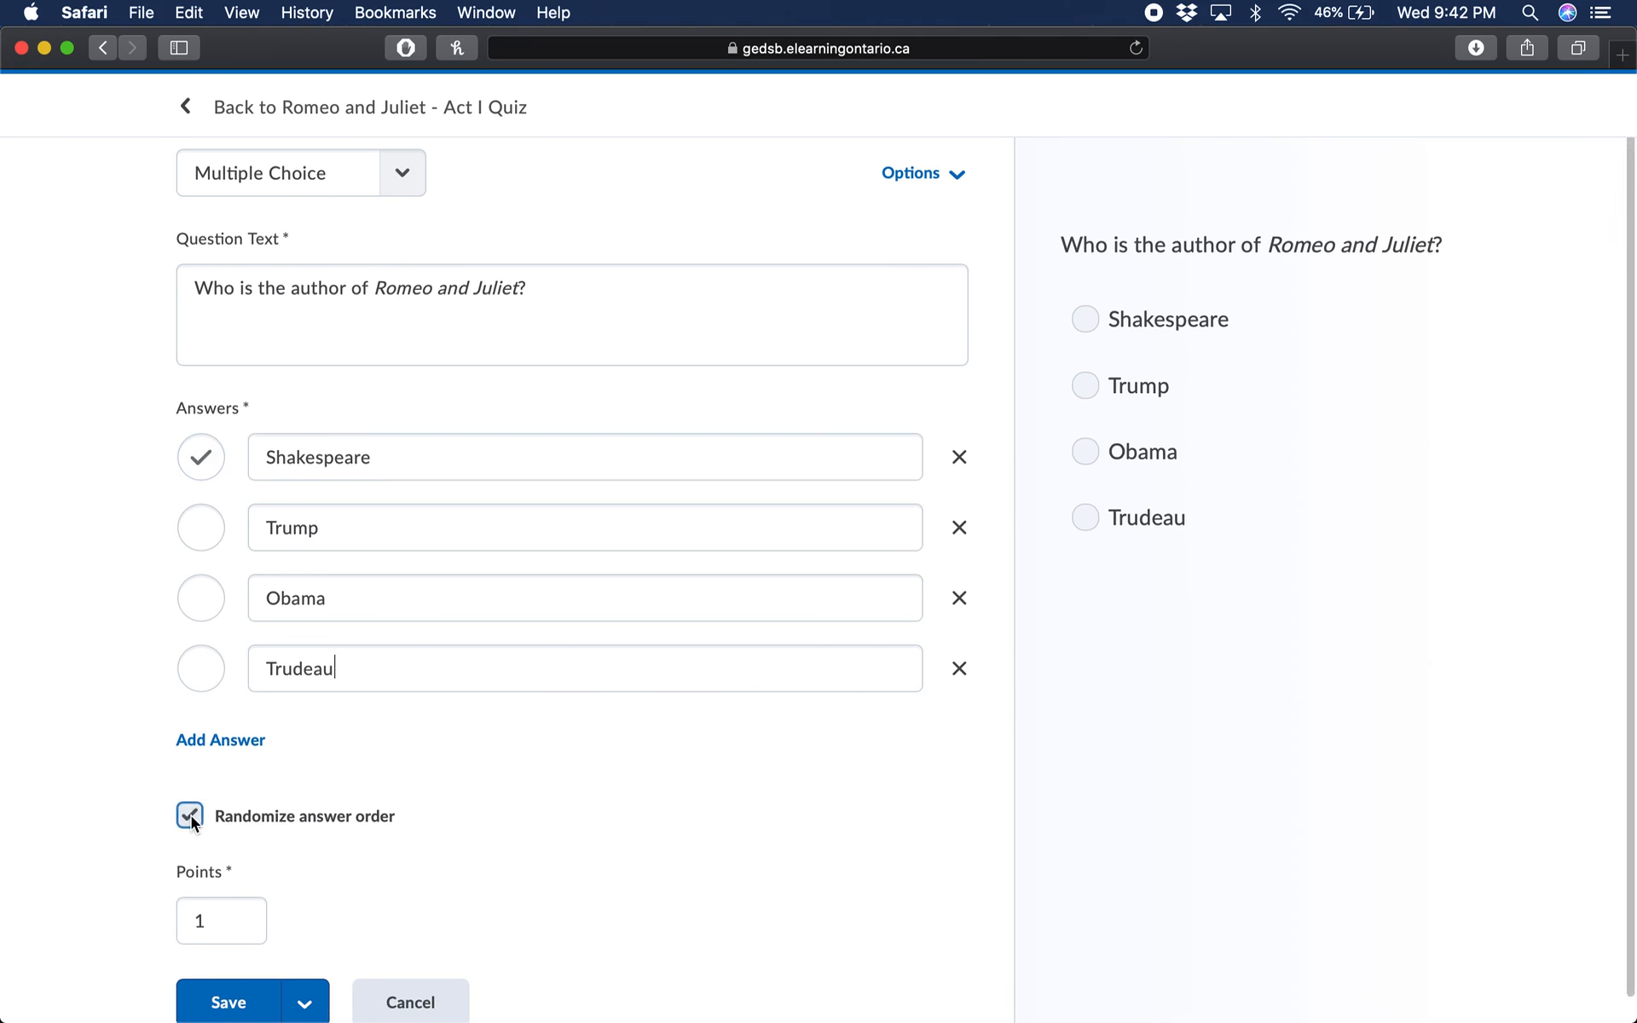
scroll(438, 811, down, 1)
click(304, 976)
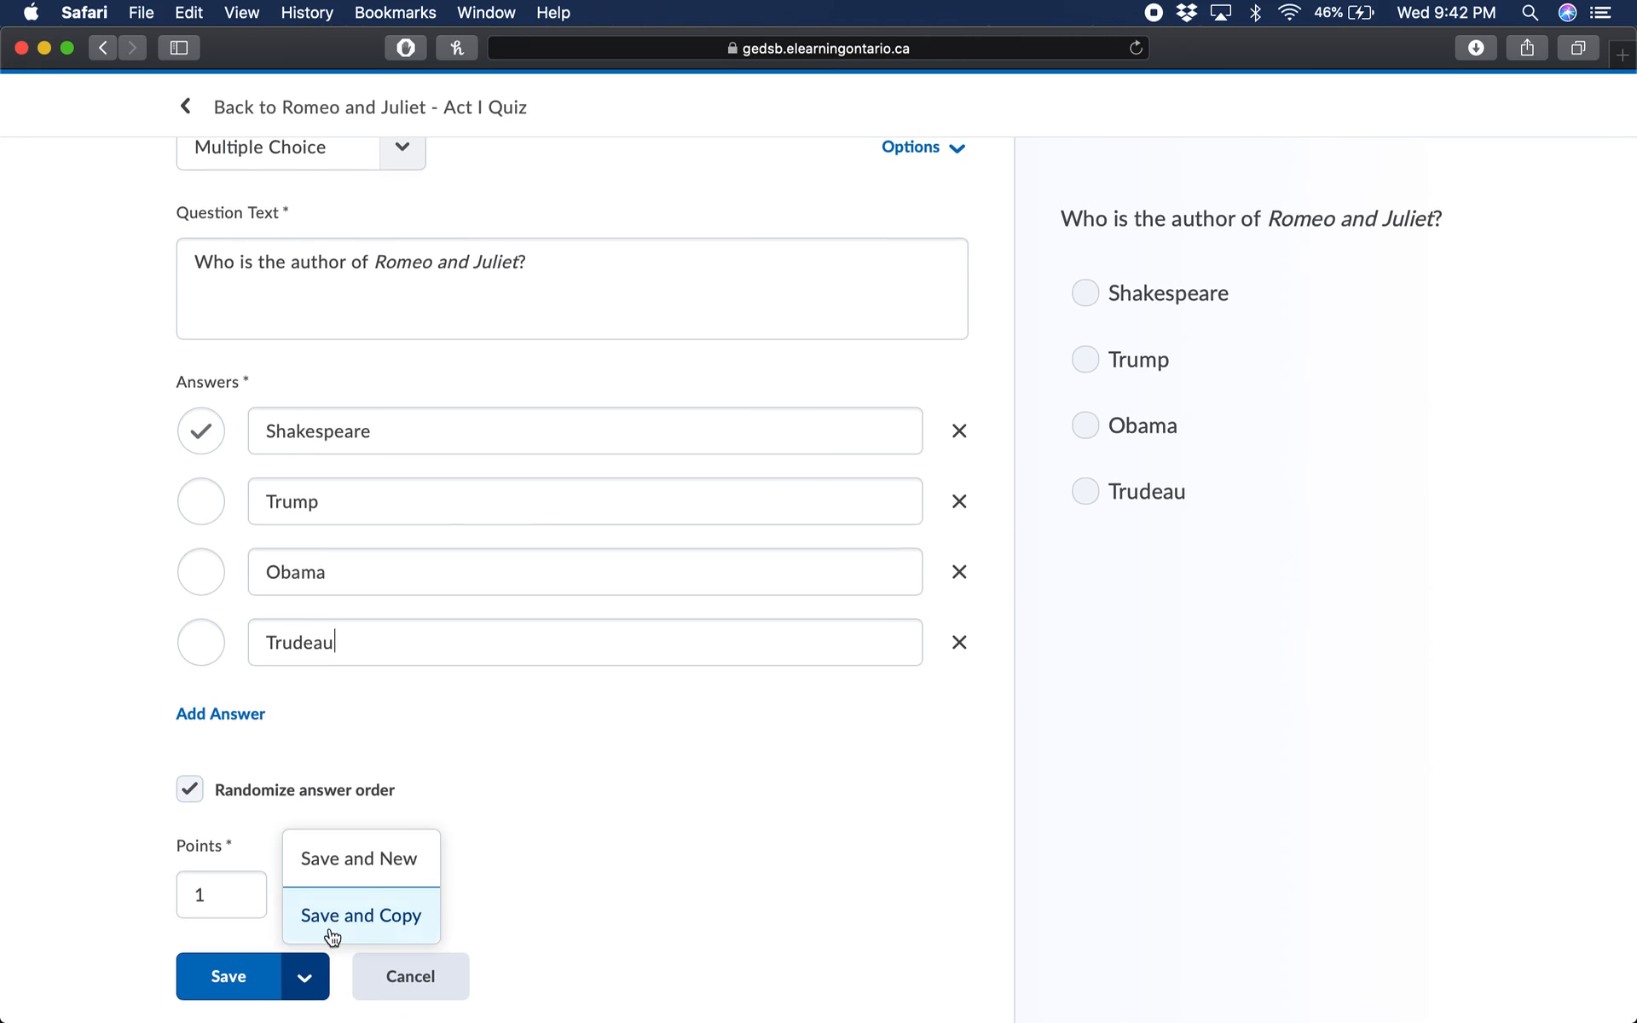
click(559, 913)
click(239, 977)
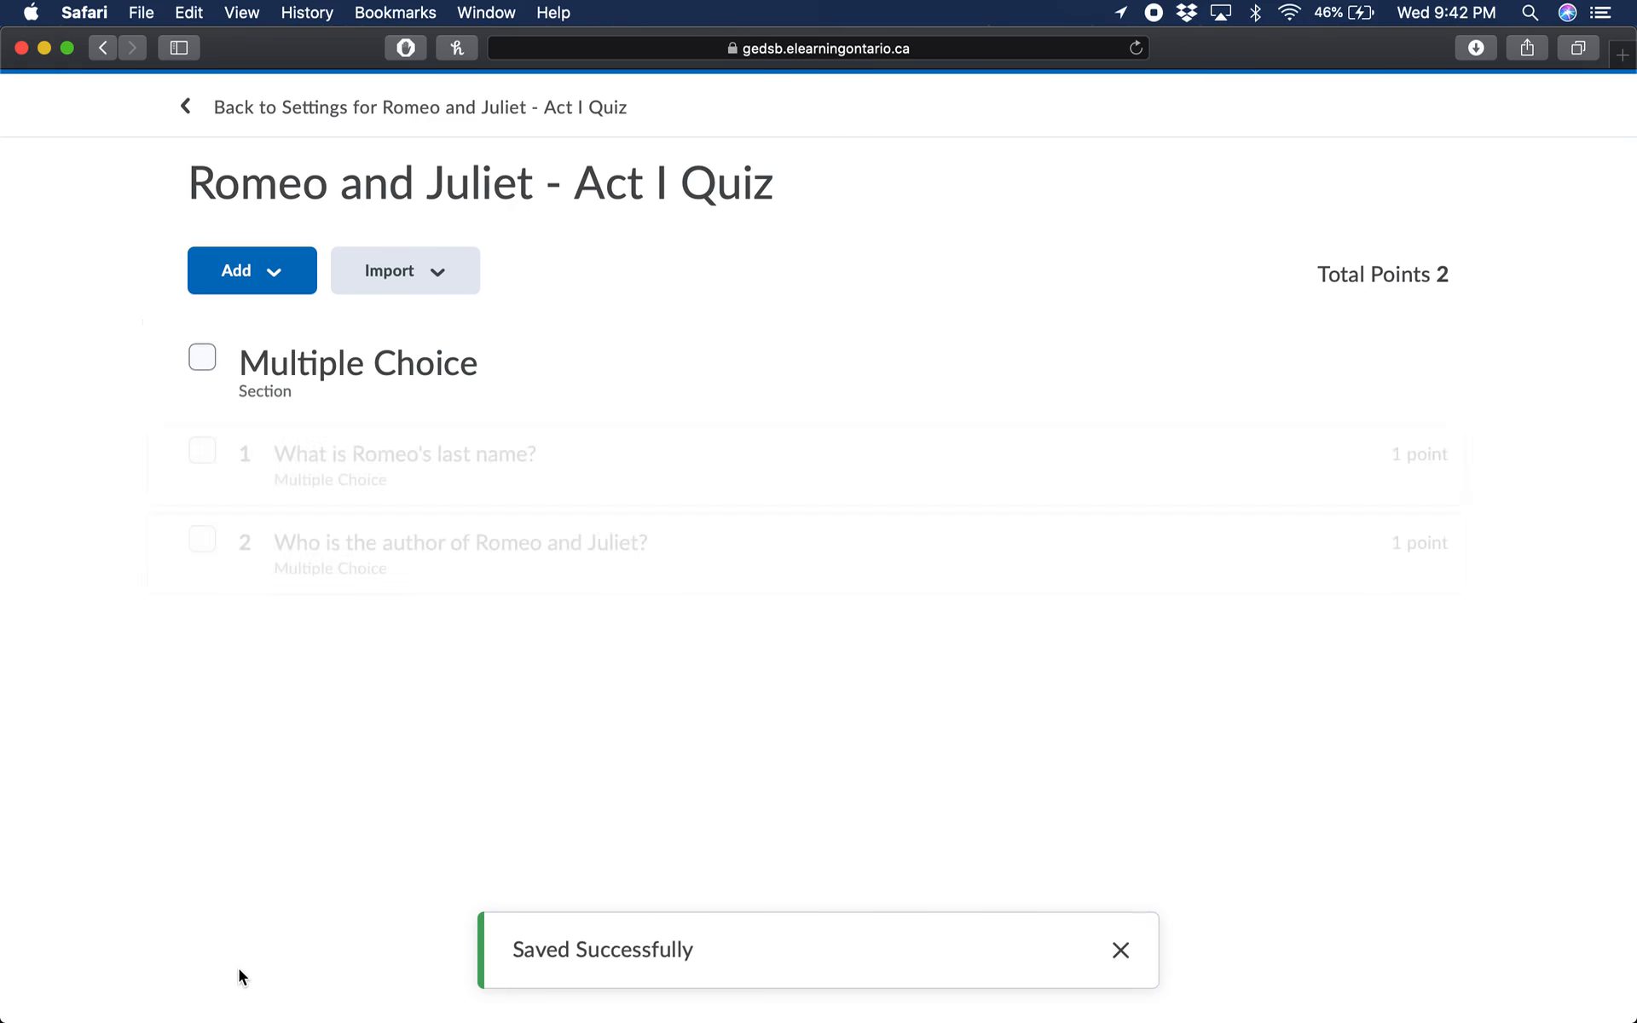
click(511, 563)
drag(515, 471, 491, 656)
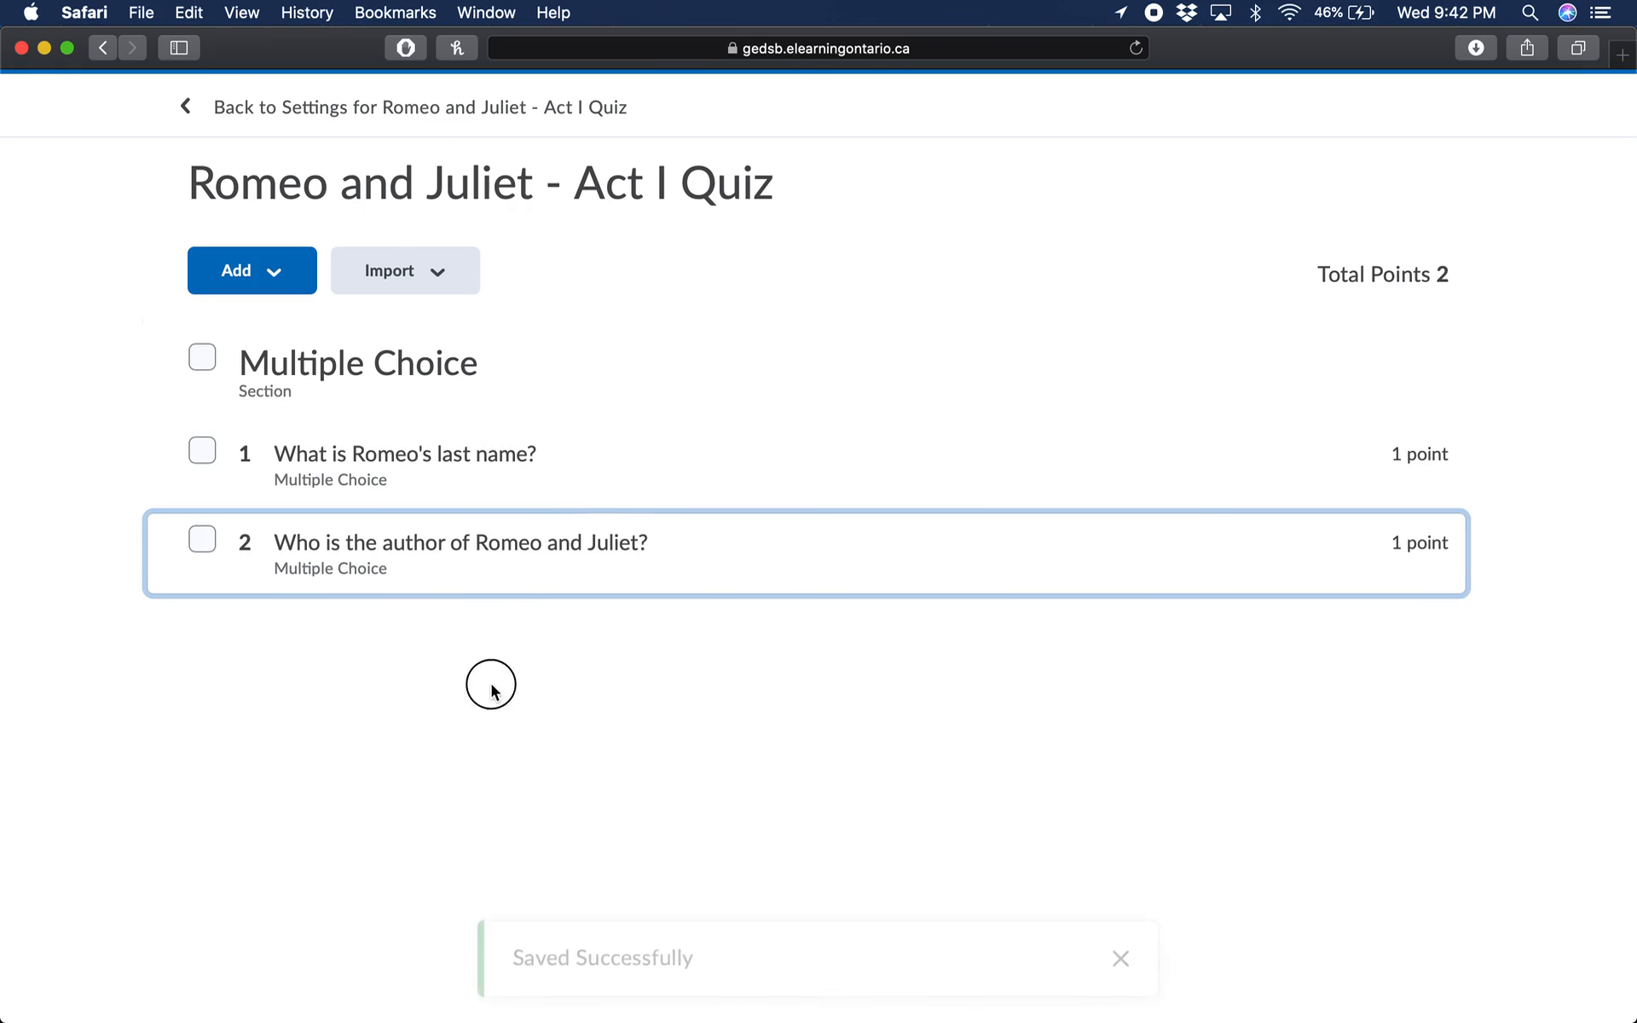
mouse_move(169, 543)
mouse_down()
mouse_move(80, 431)
mouse_move(161, 558)
mouse_up()
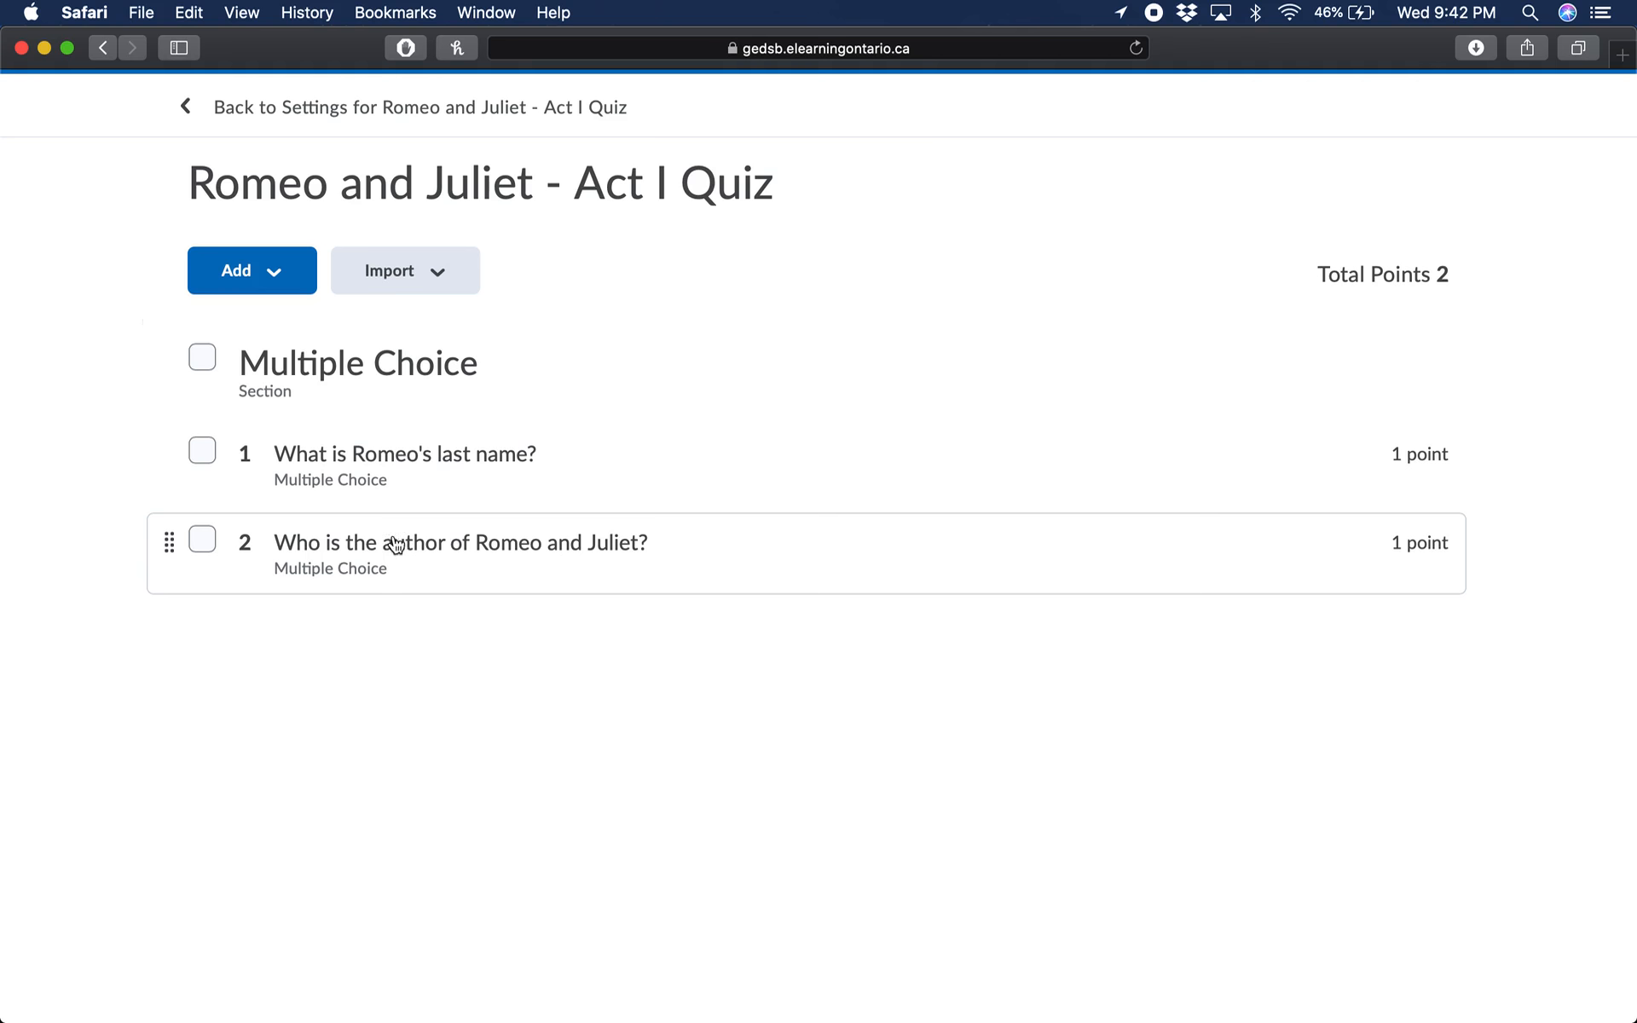
Add a new section to the quiz with the title Short Answer.
click(282, 293)
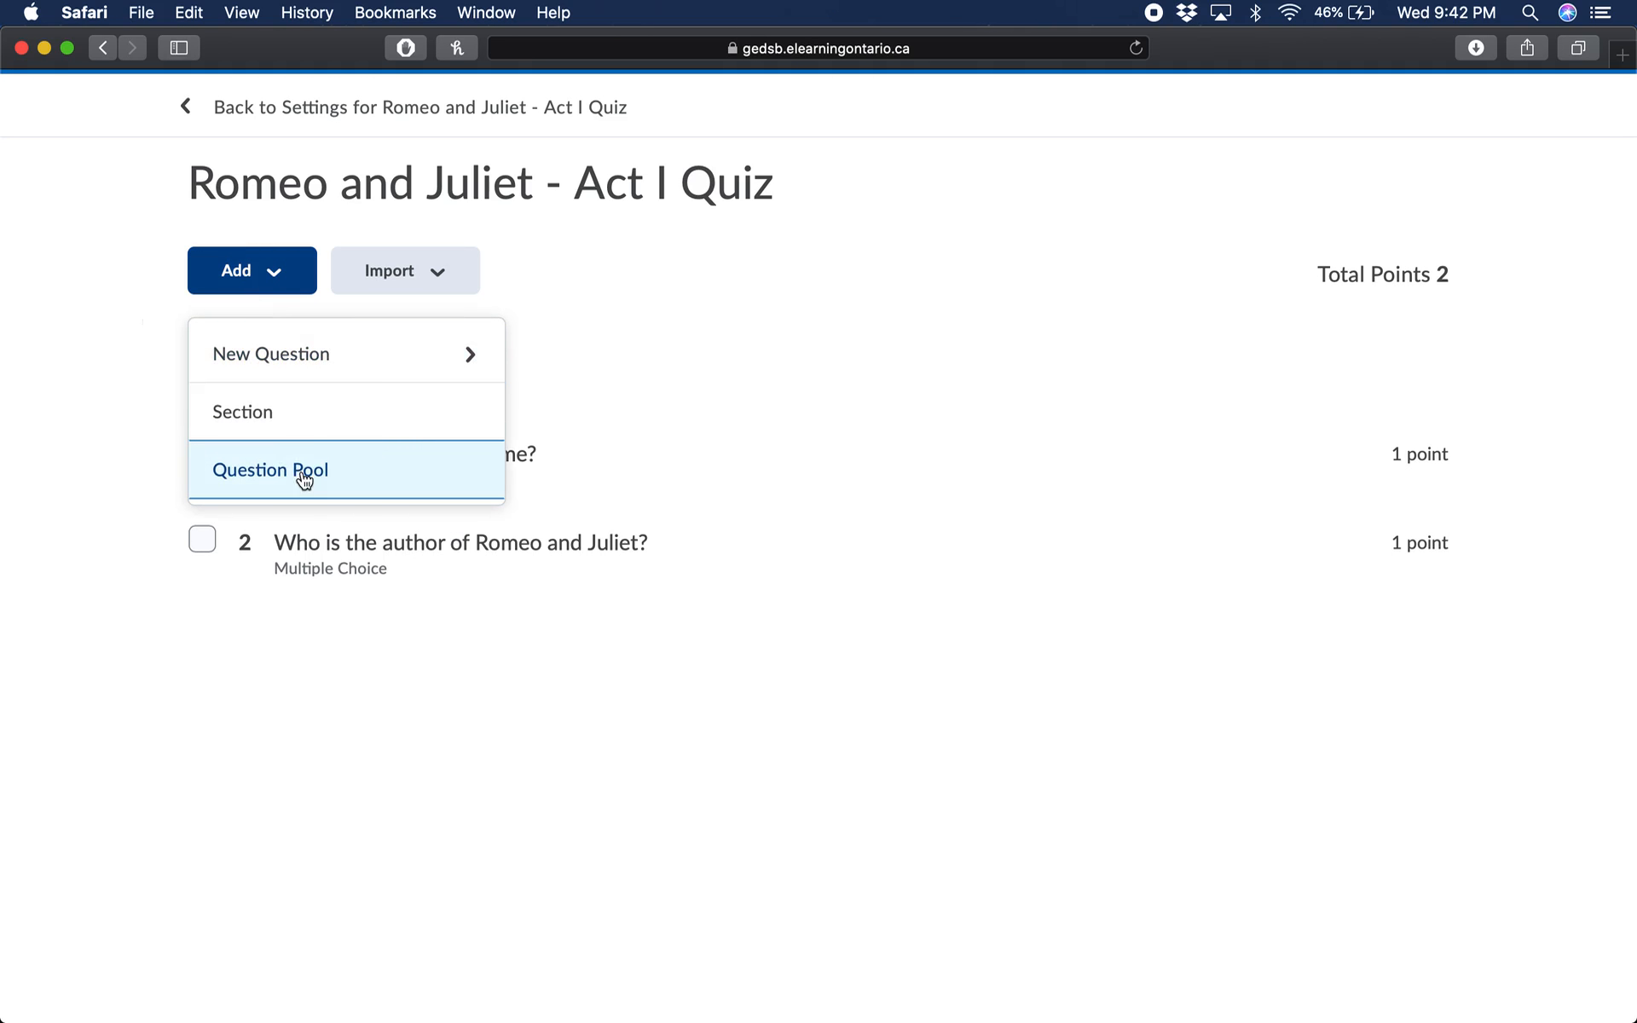
click(299, 421)
click(271, 248)
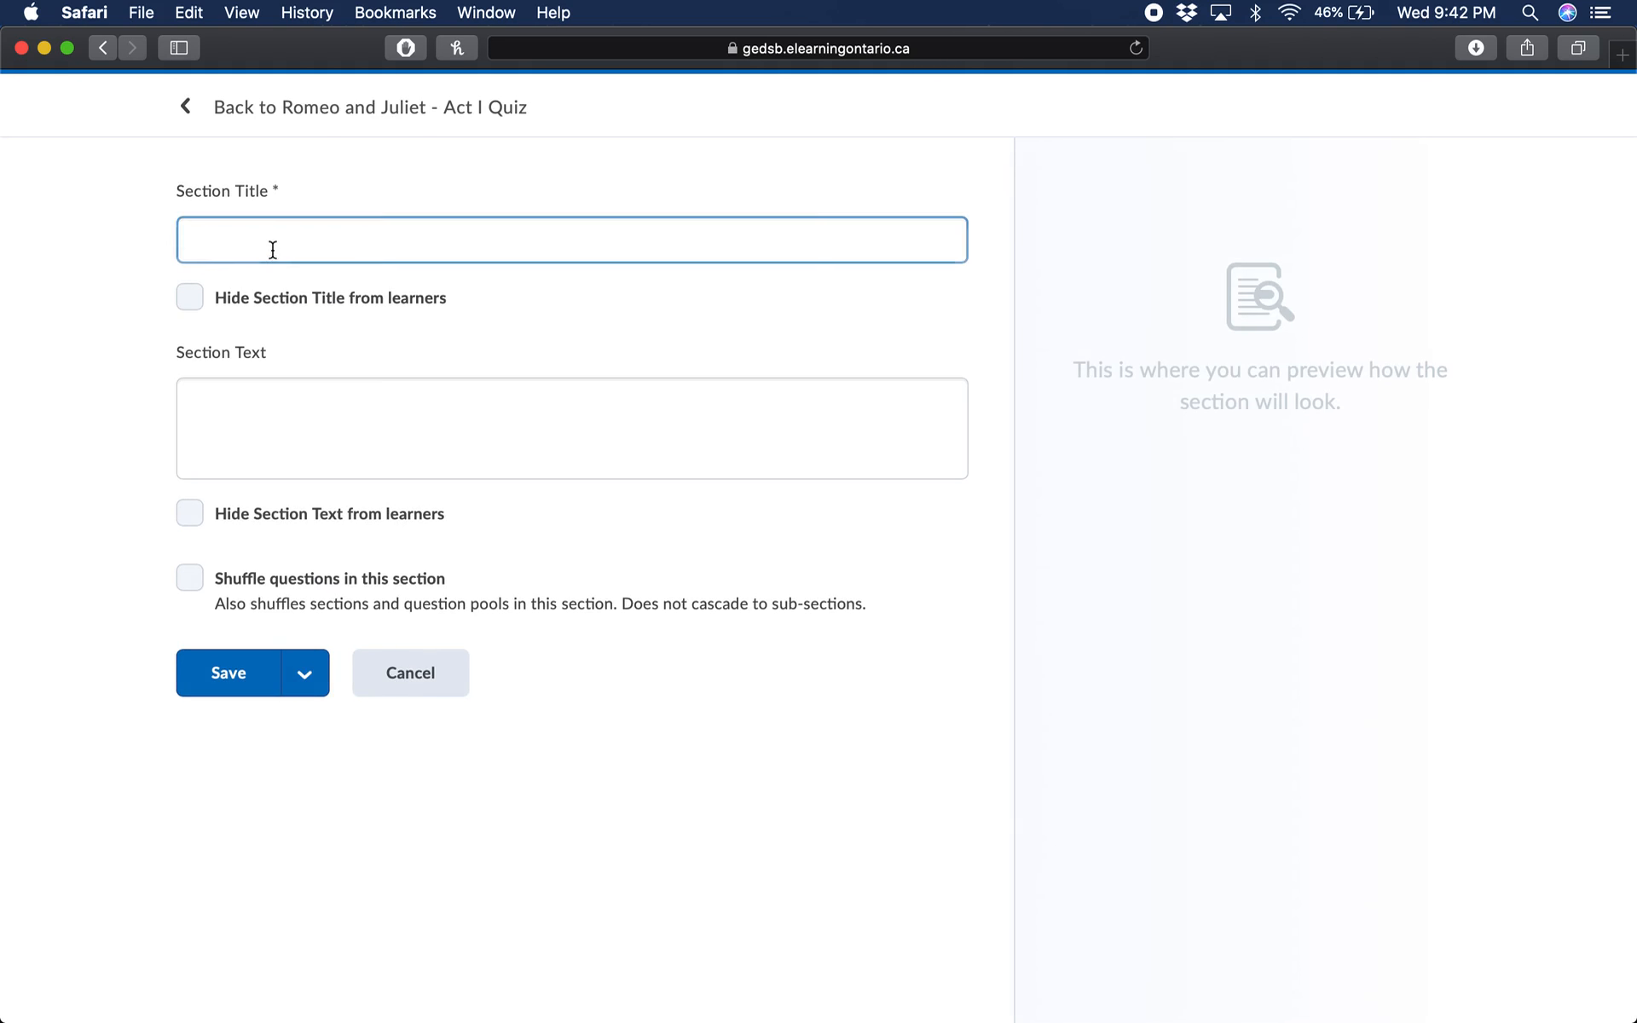
text(Sh)
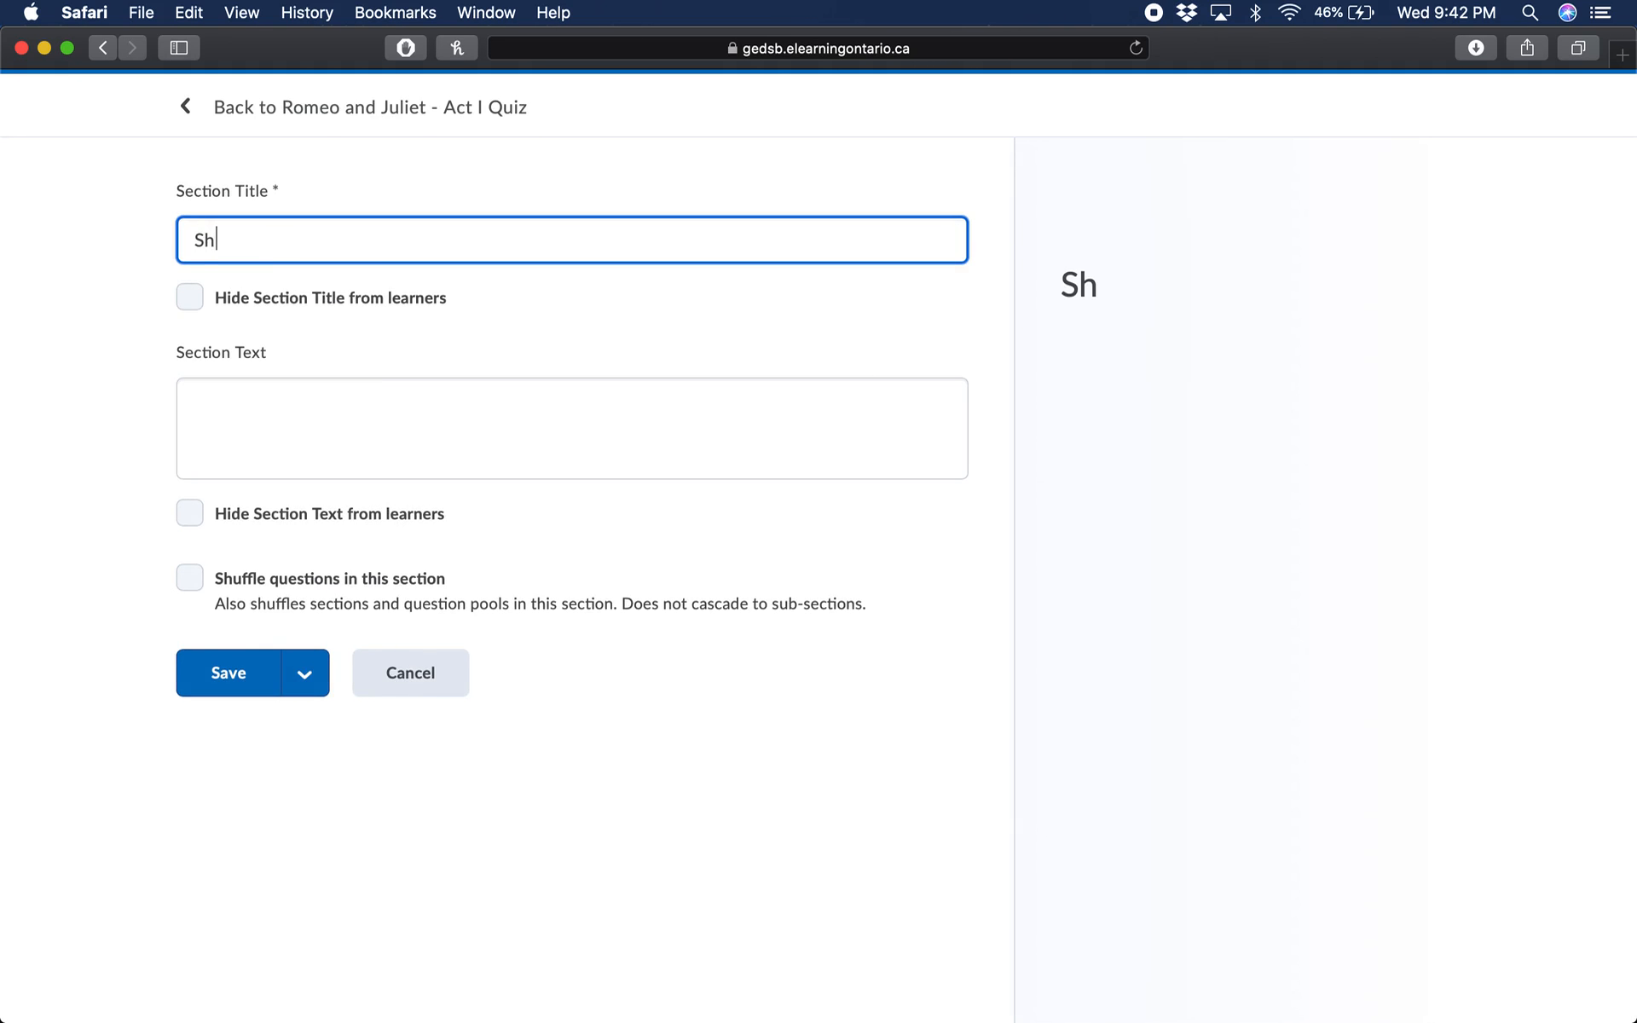
text(ort Answer)
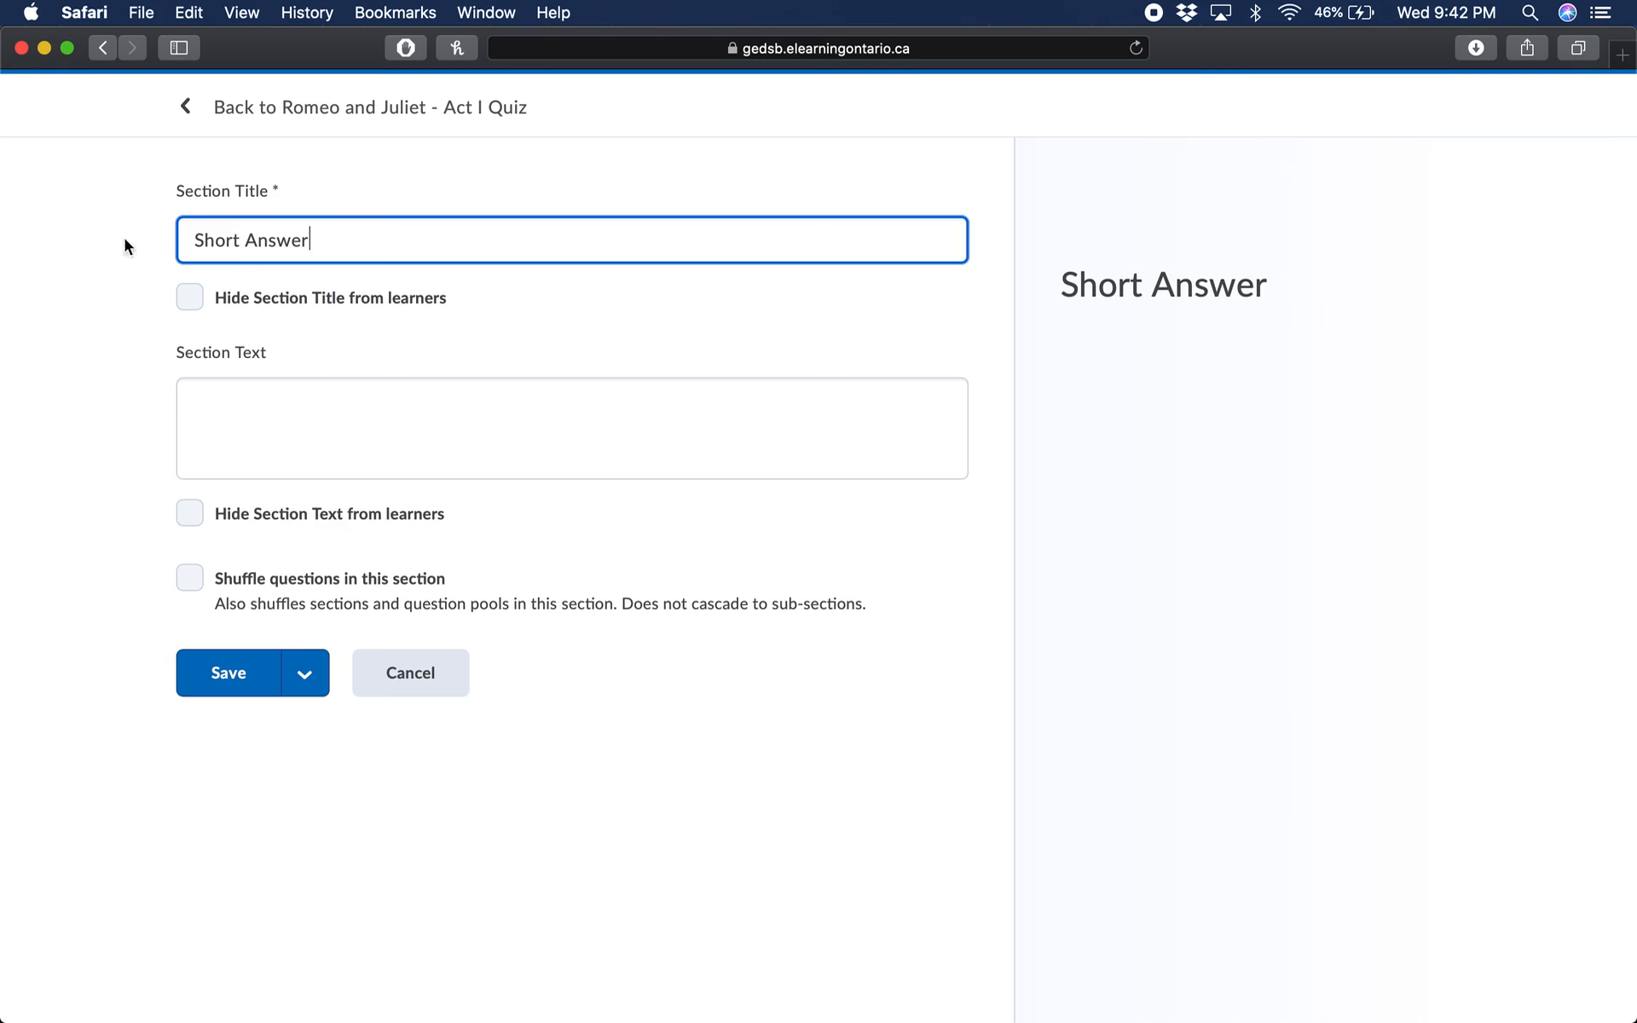
Enter "Please complete the following in full sentences" as the section text and save the section.
click(297, 437)
text(Ple)
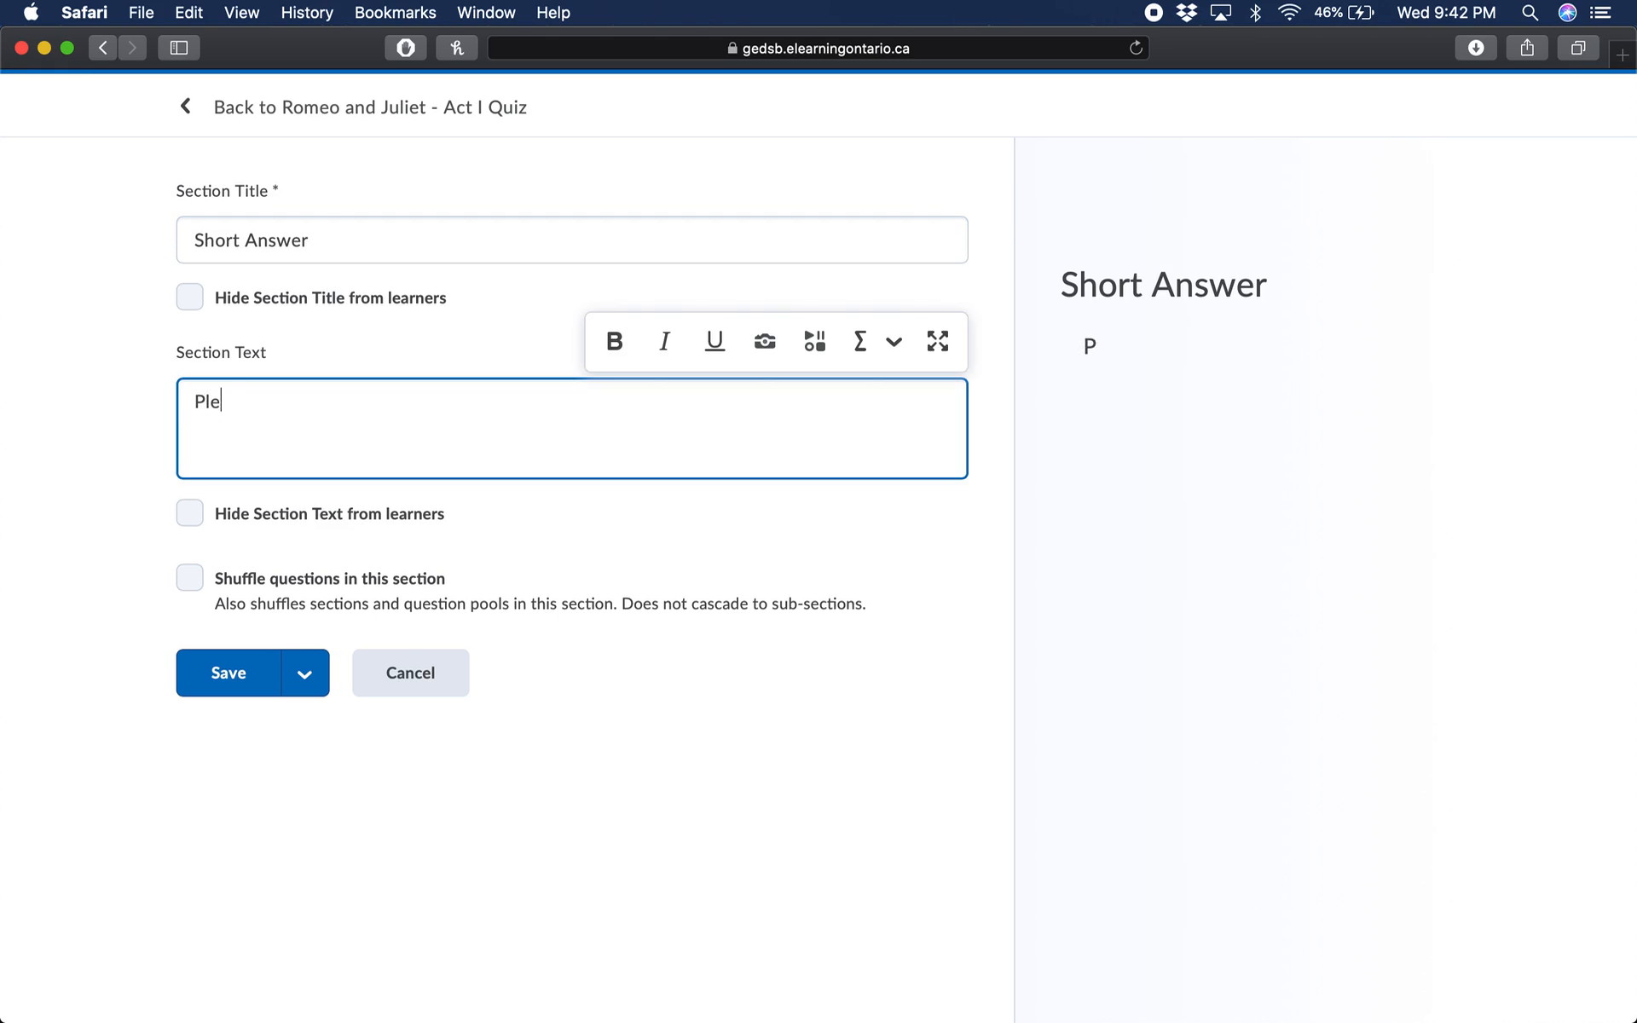
text(ase complete the following in ful)
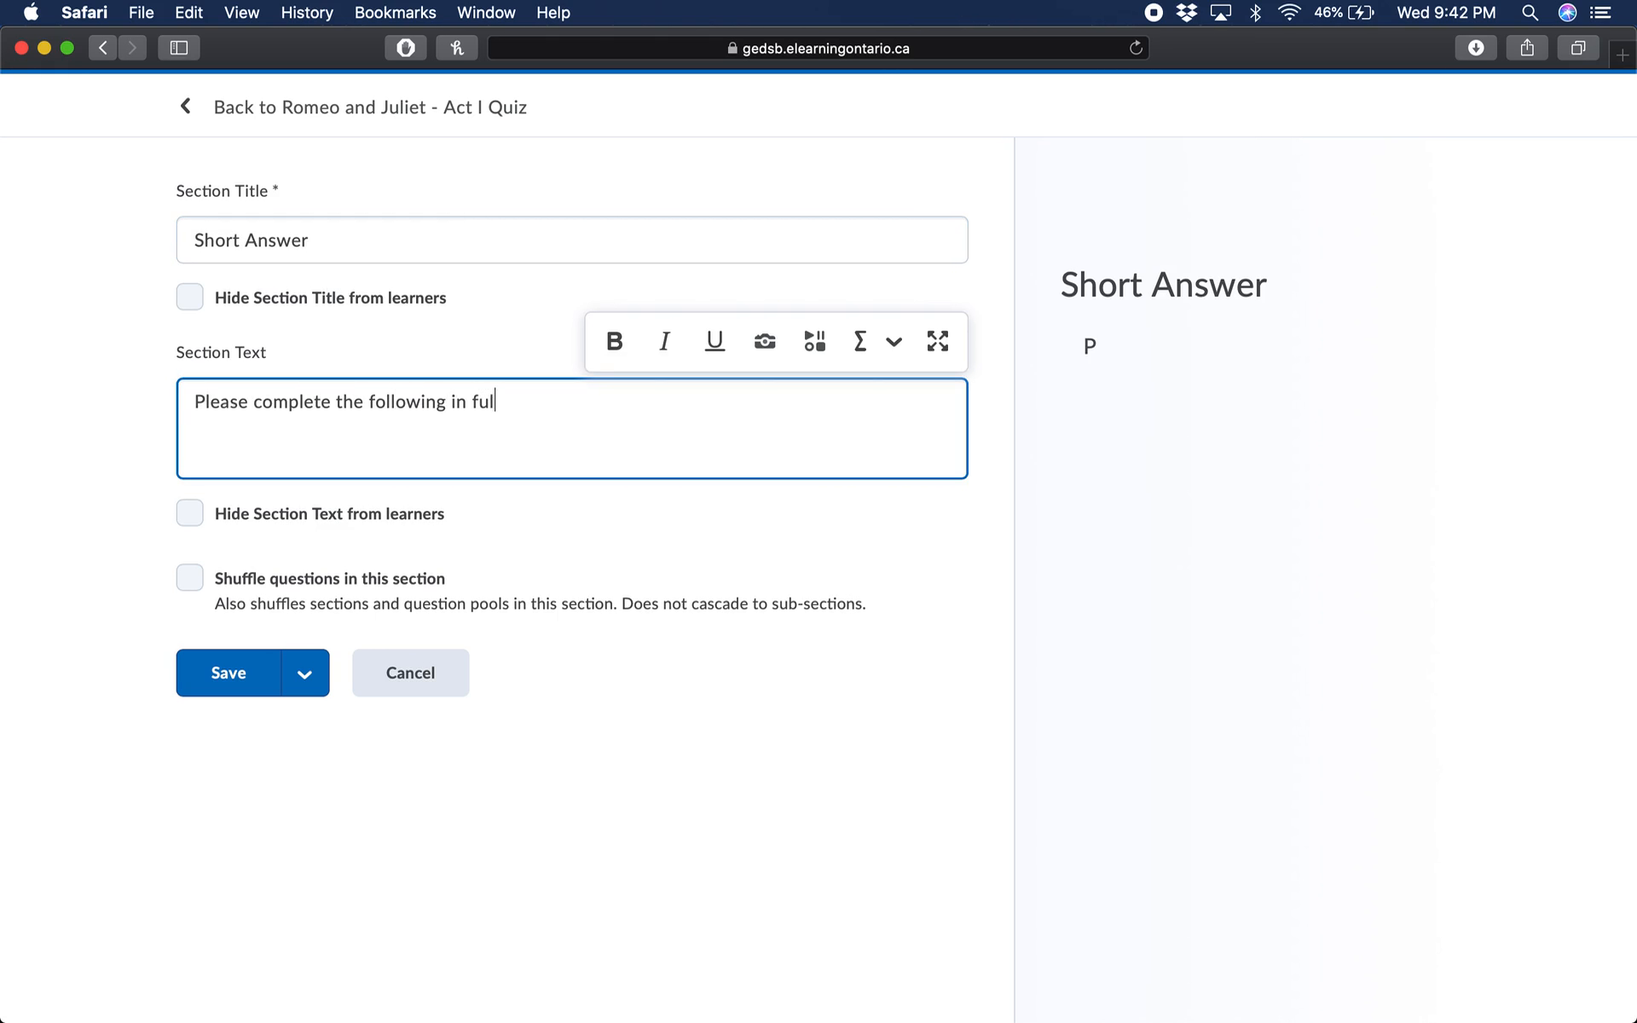
text(l sentences)
click(224, 682)
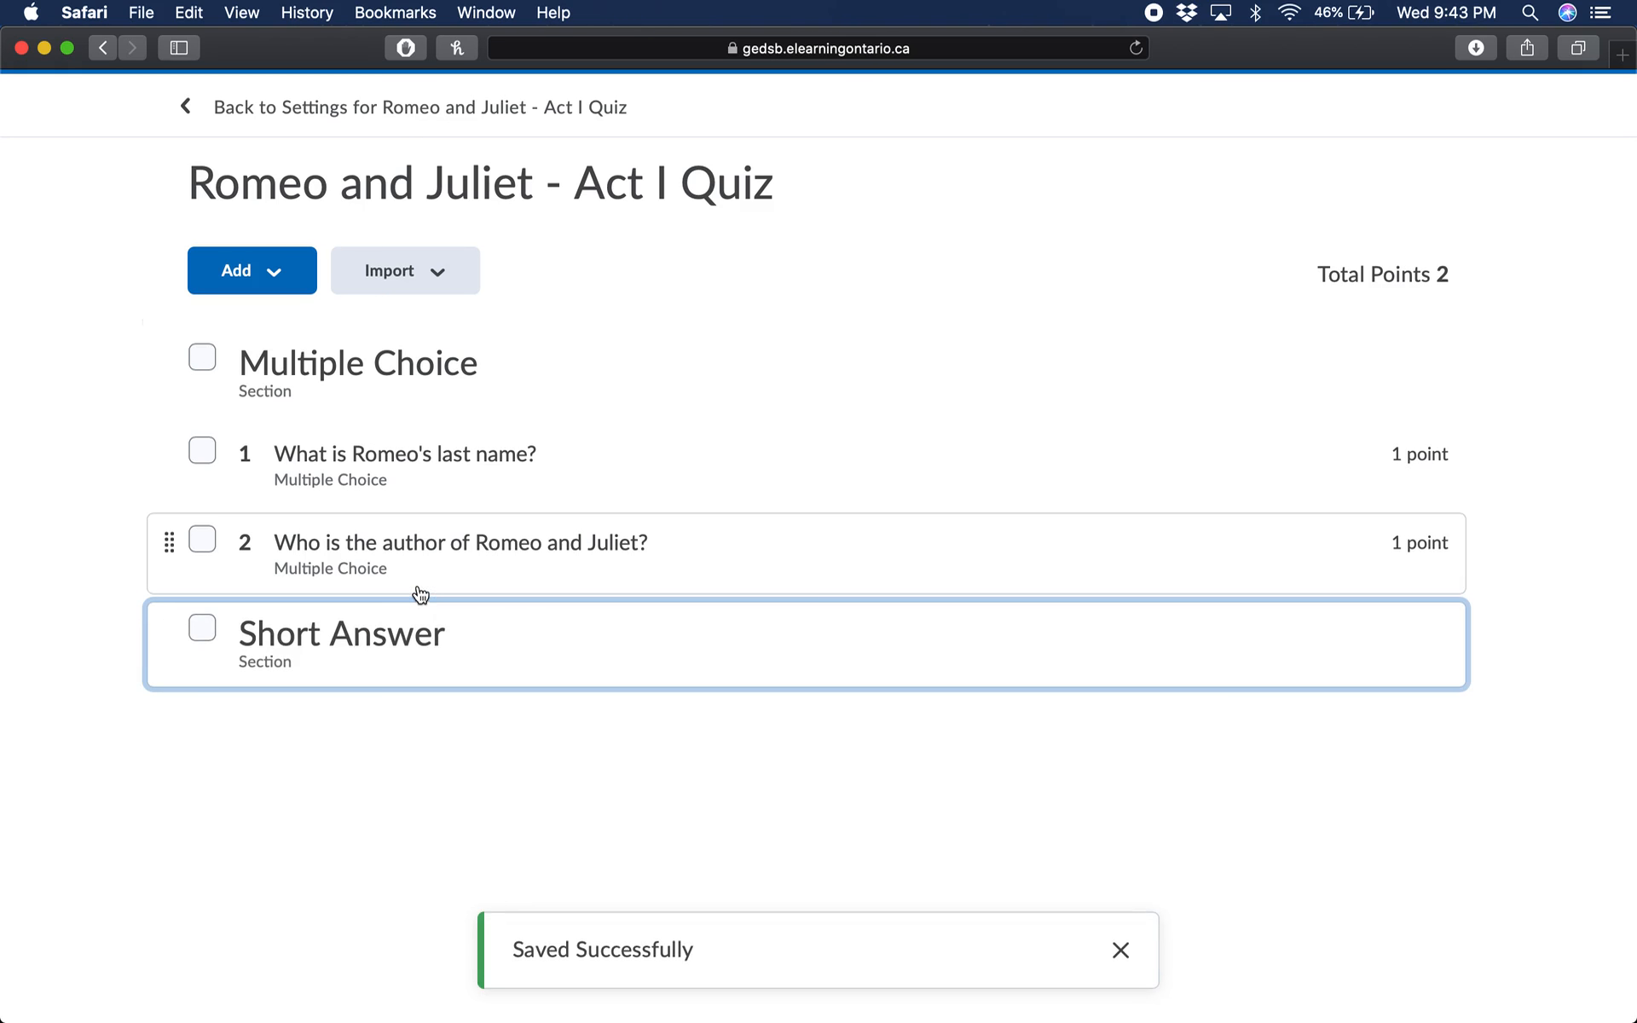
Move the Romeo's last name and play author questions into the Multiple Choice section.
drag(168, 452, 257, 426)
drag(159, 542, 160, 563)
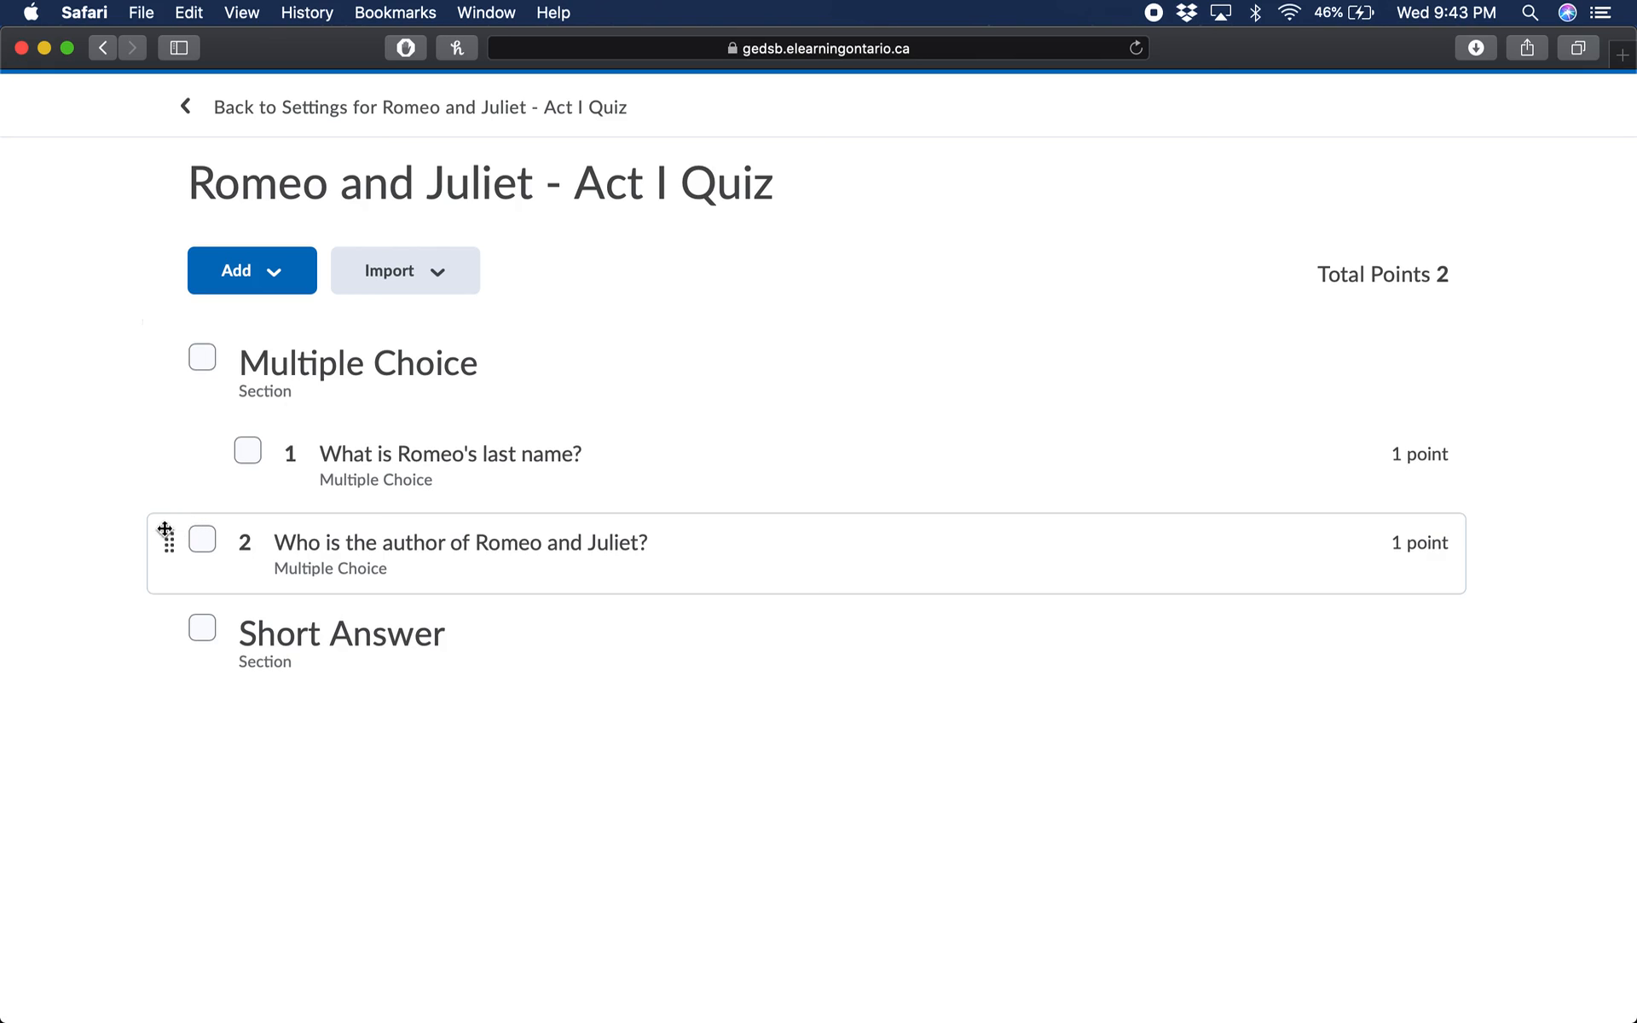
drag(164, 546, 280, 494)
click(303, 730)
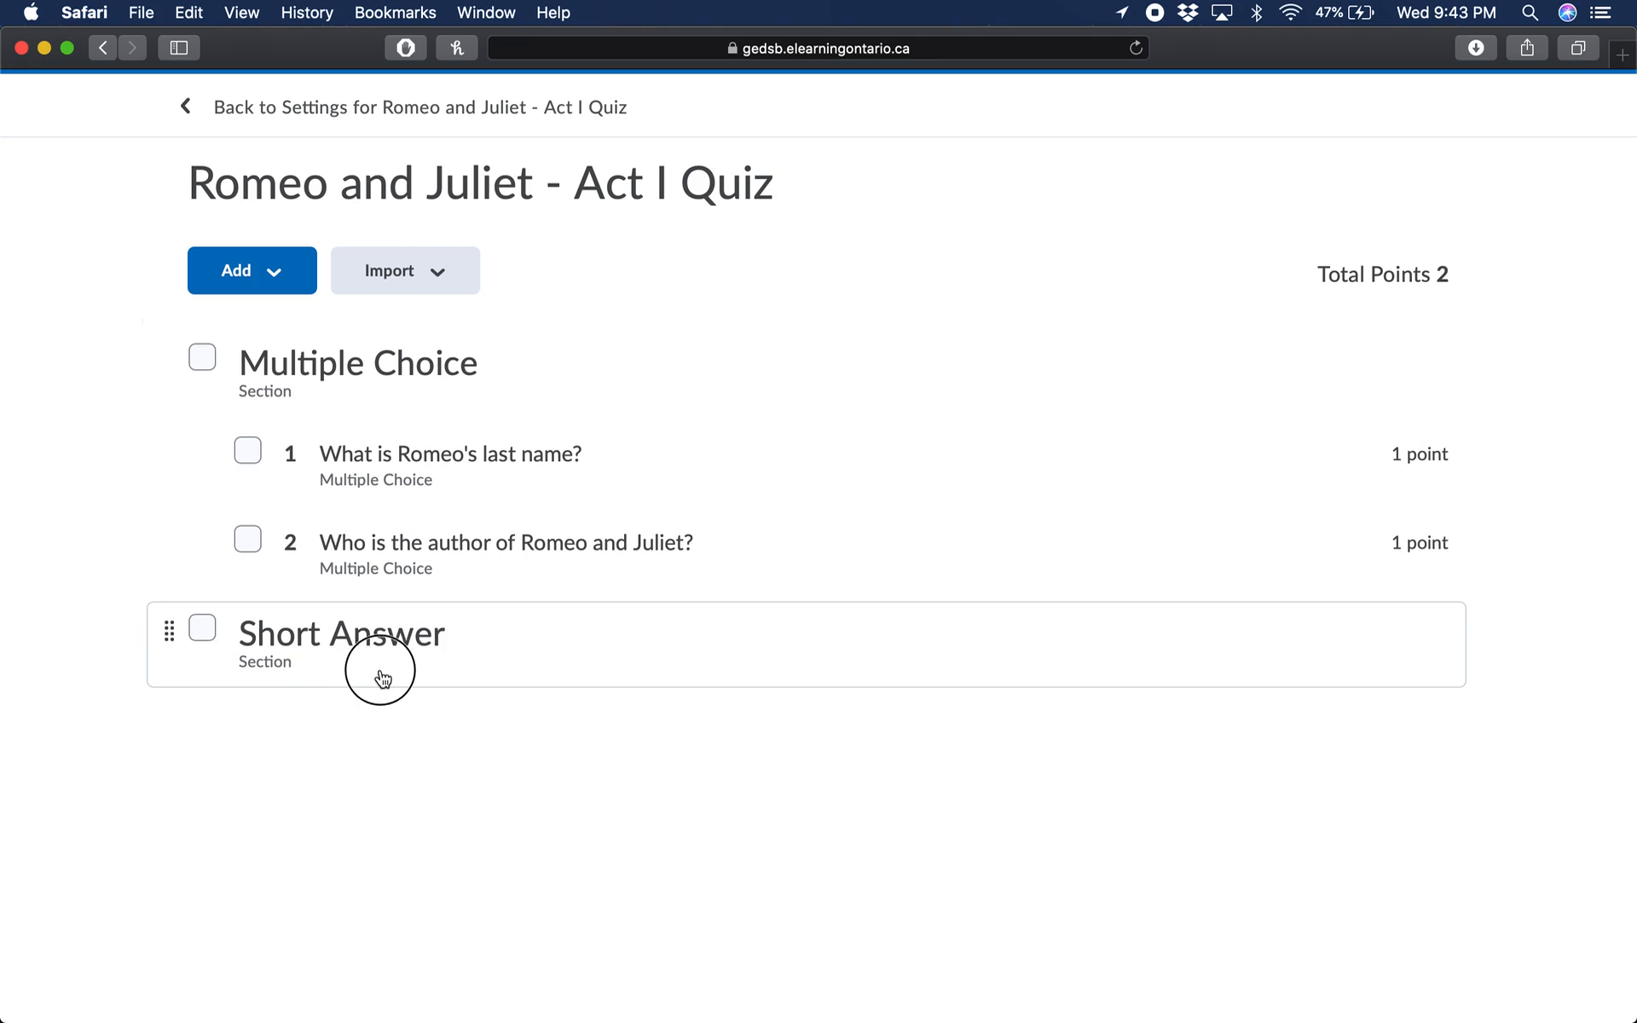
Add a short answer question with the text "Why was Romeo so sad at the beginning of the play?".
click(274, 279)
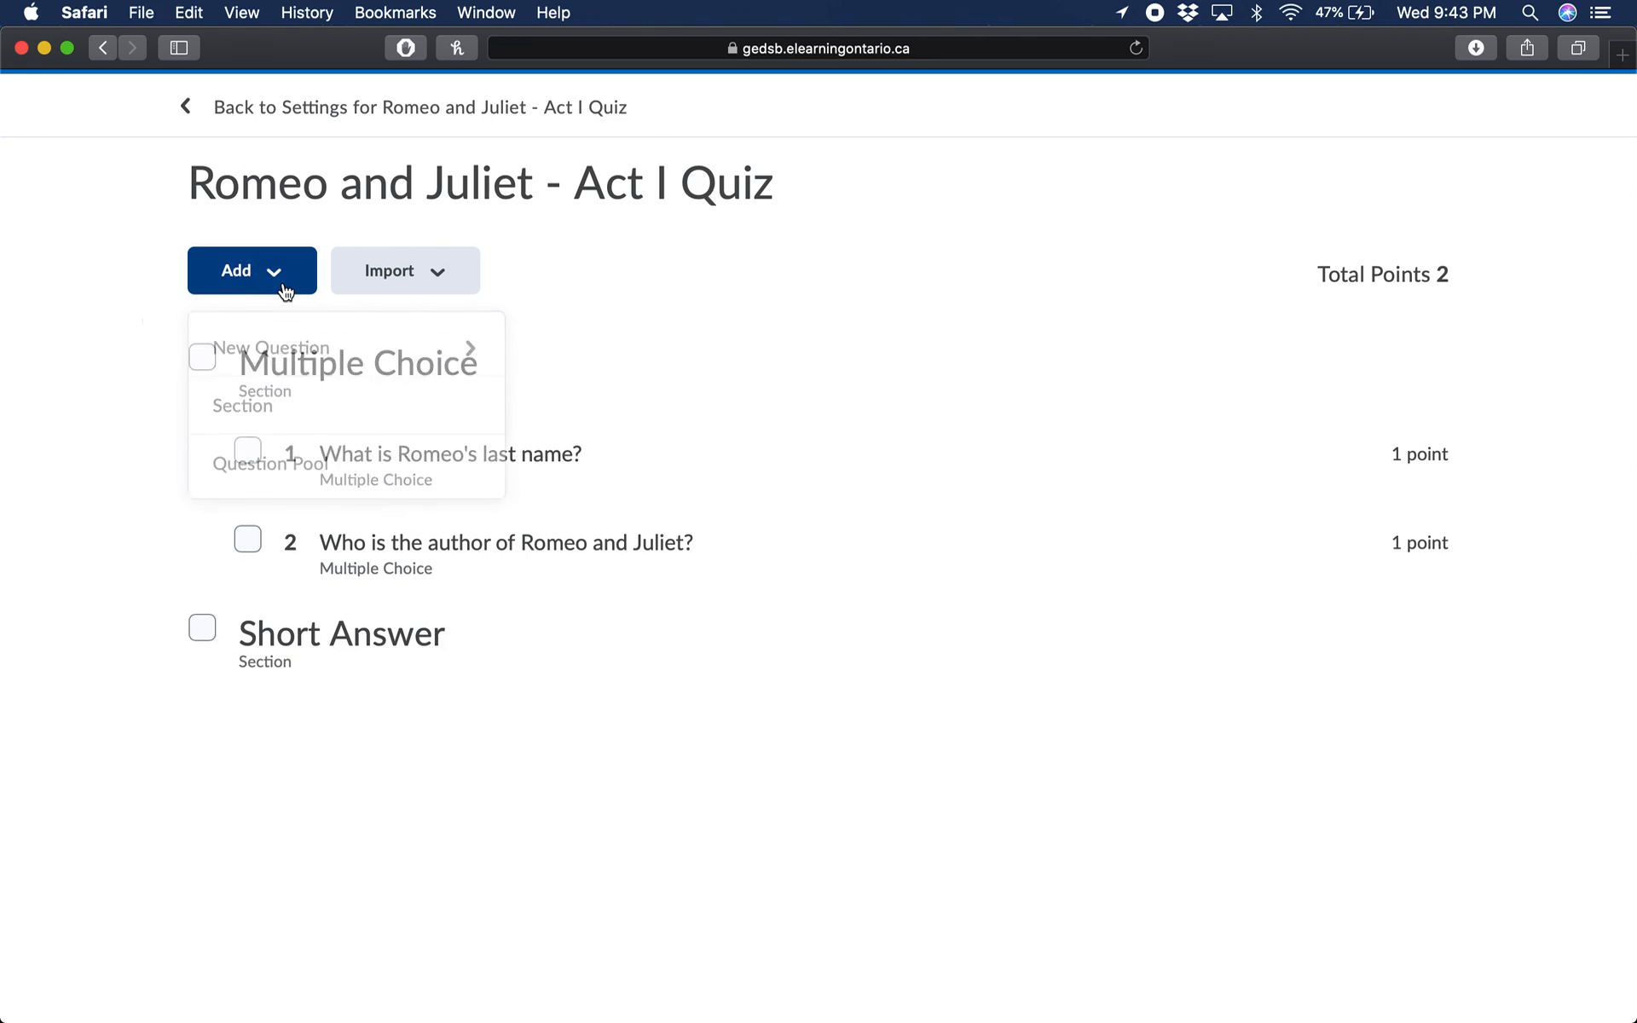
click(269, 357)
click(362, 653)
click(379, 359)
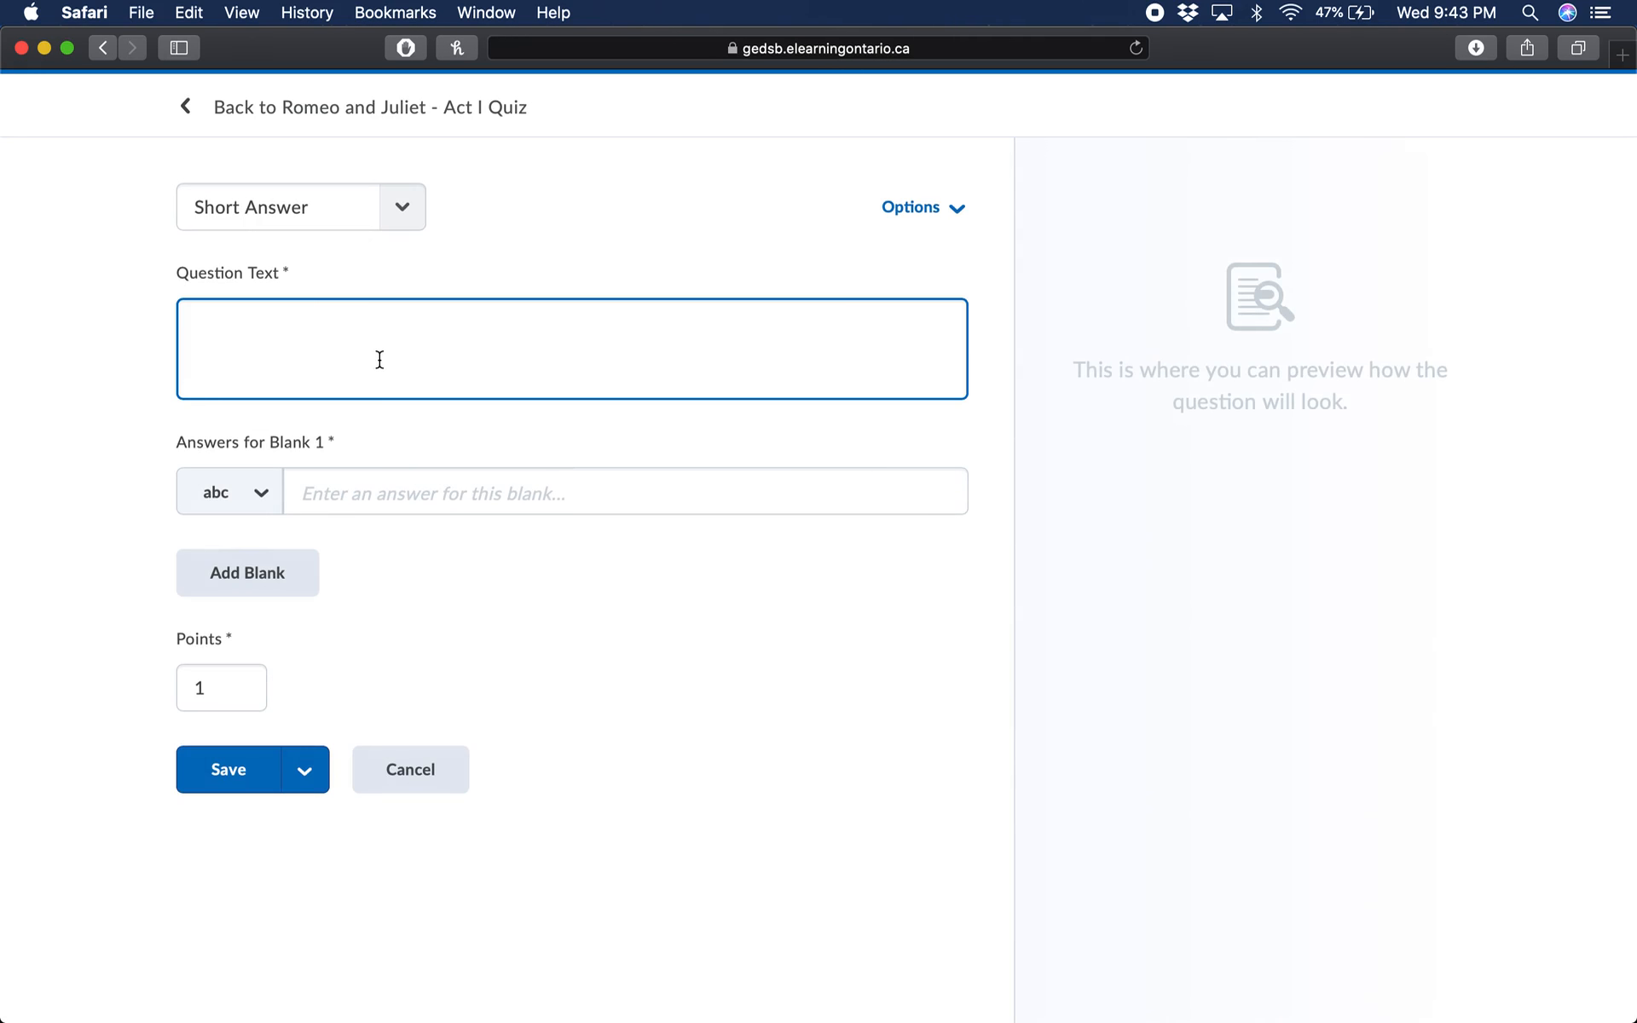
text(Wh)
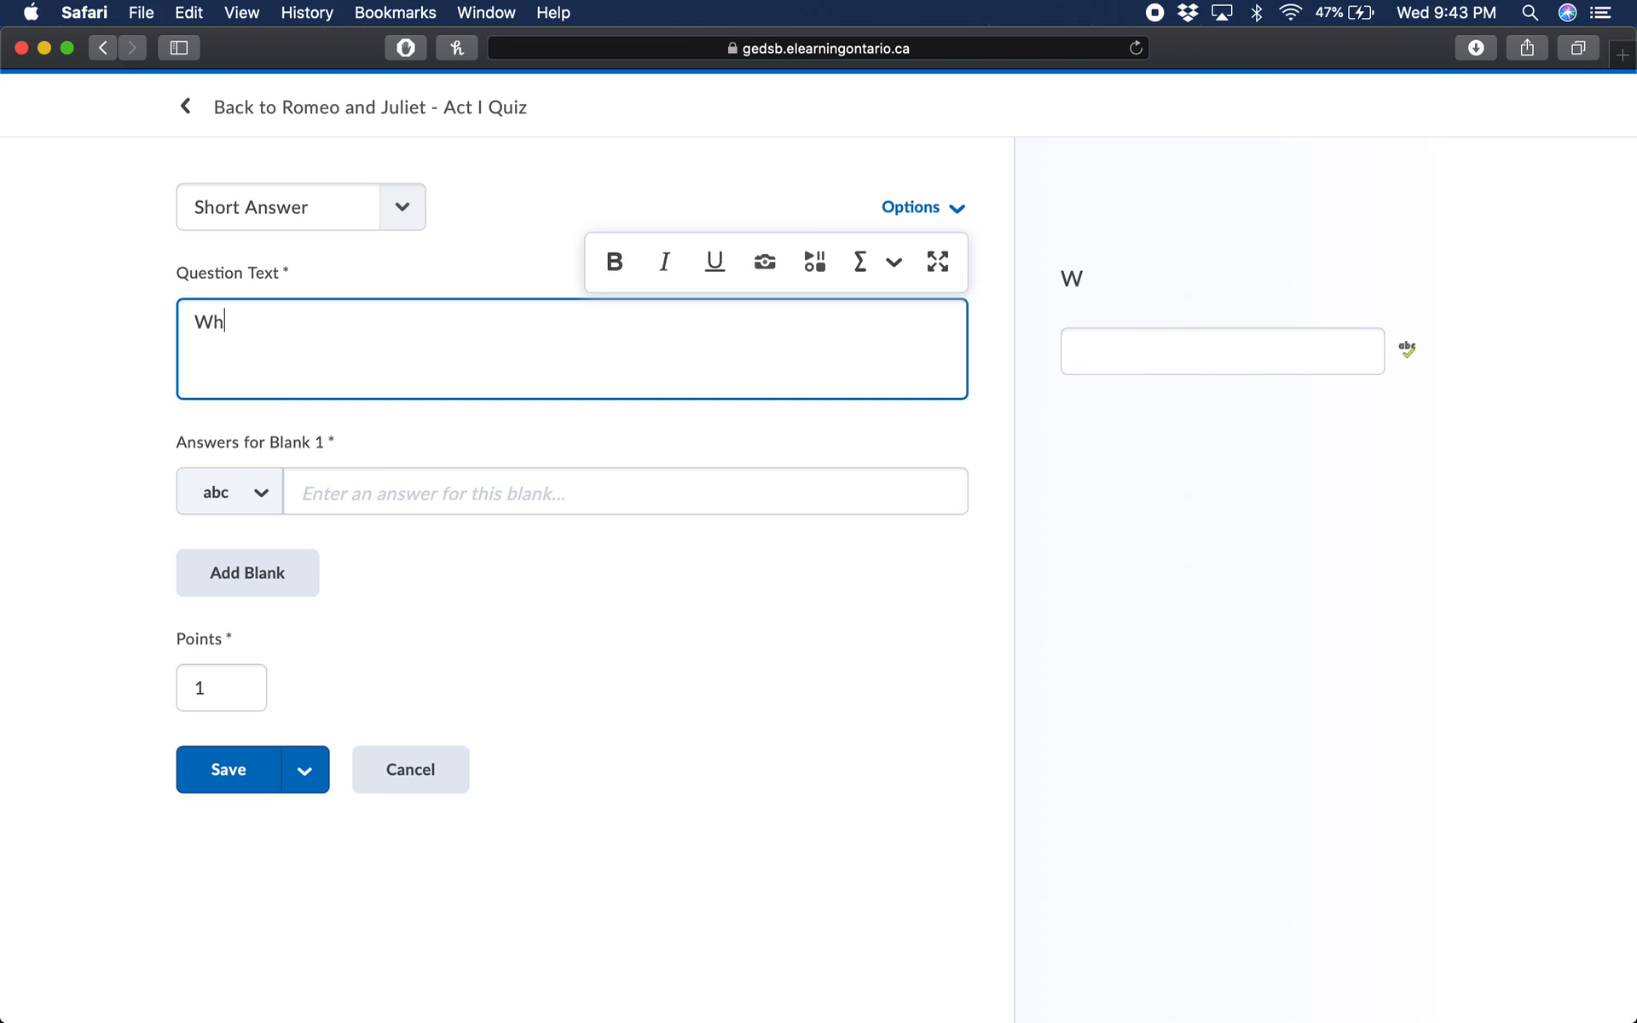
text(y was Romeo so sad at the beginning of the play?)
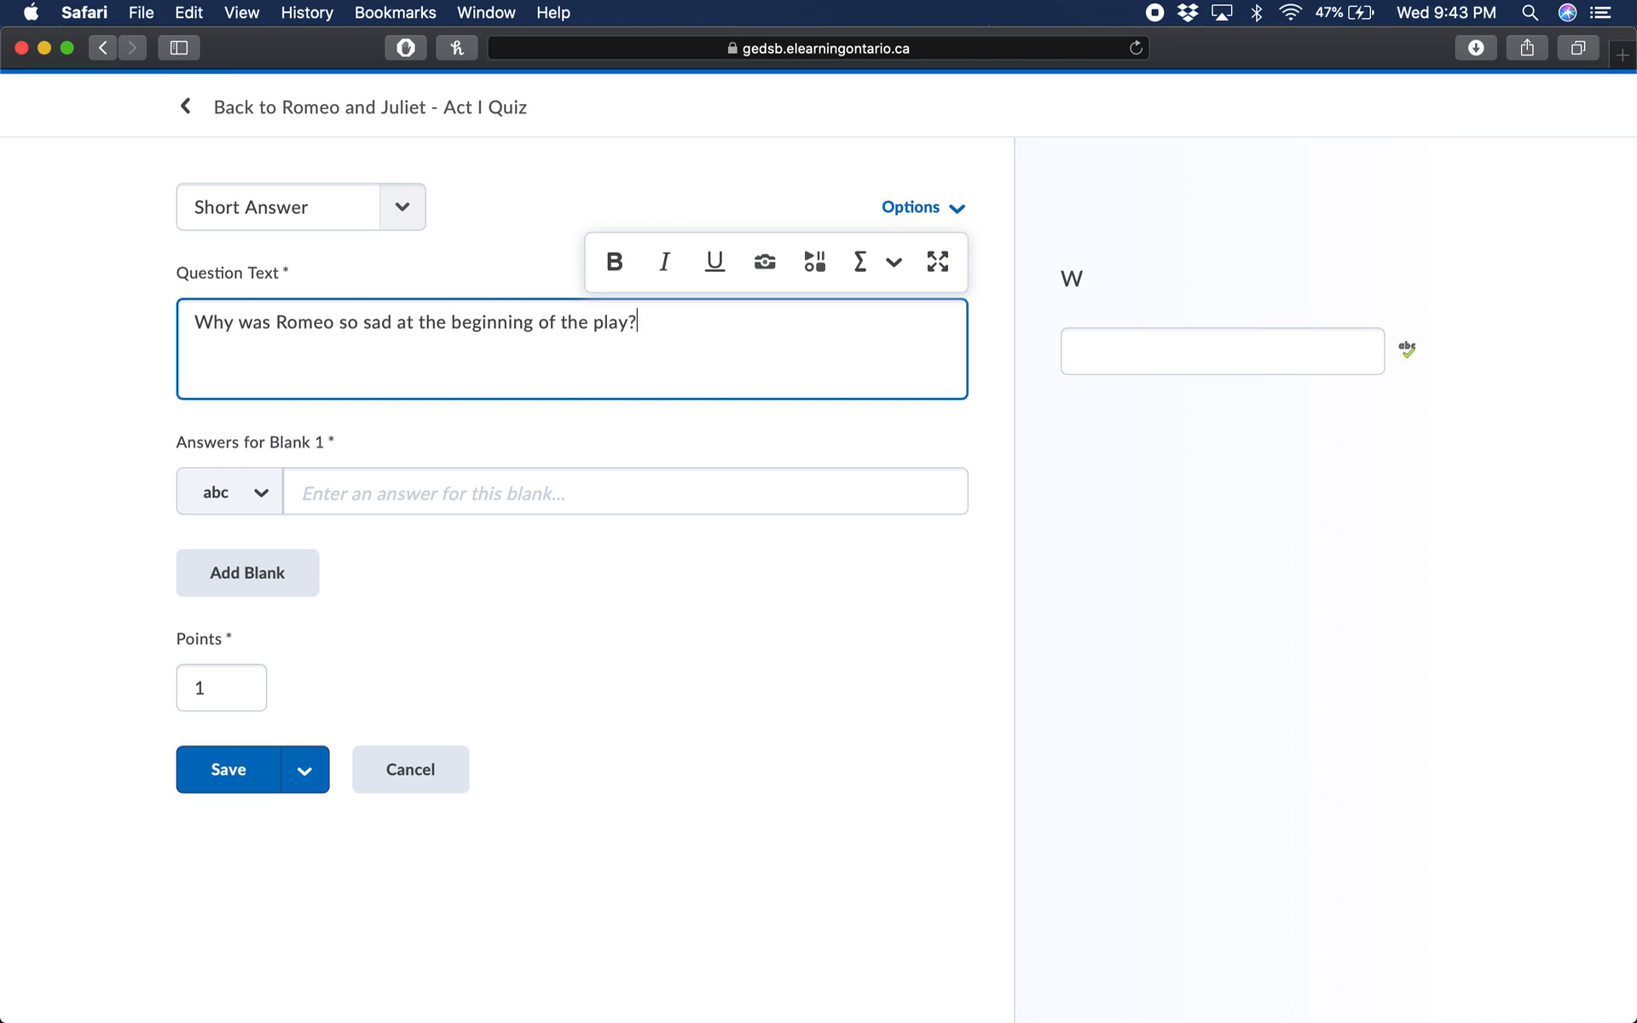
Set the answer type for Blank 1 to Text.
click(260, 494)
click(227, 562)
click(522, 509)
click(258, 501)
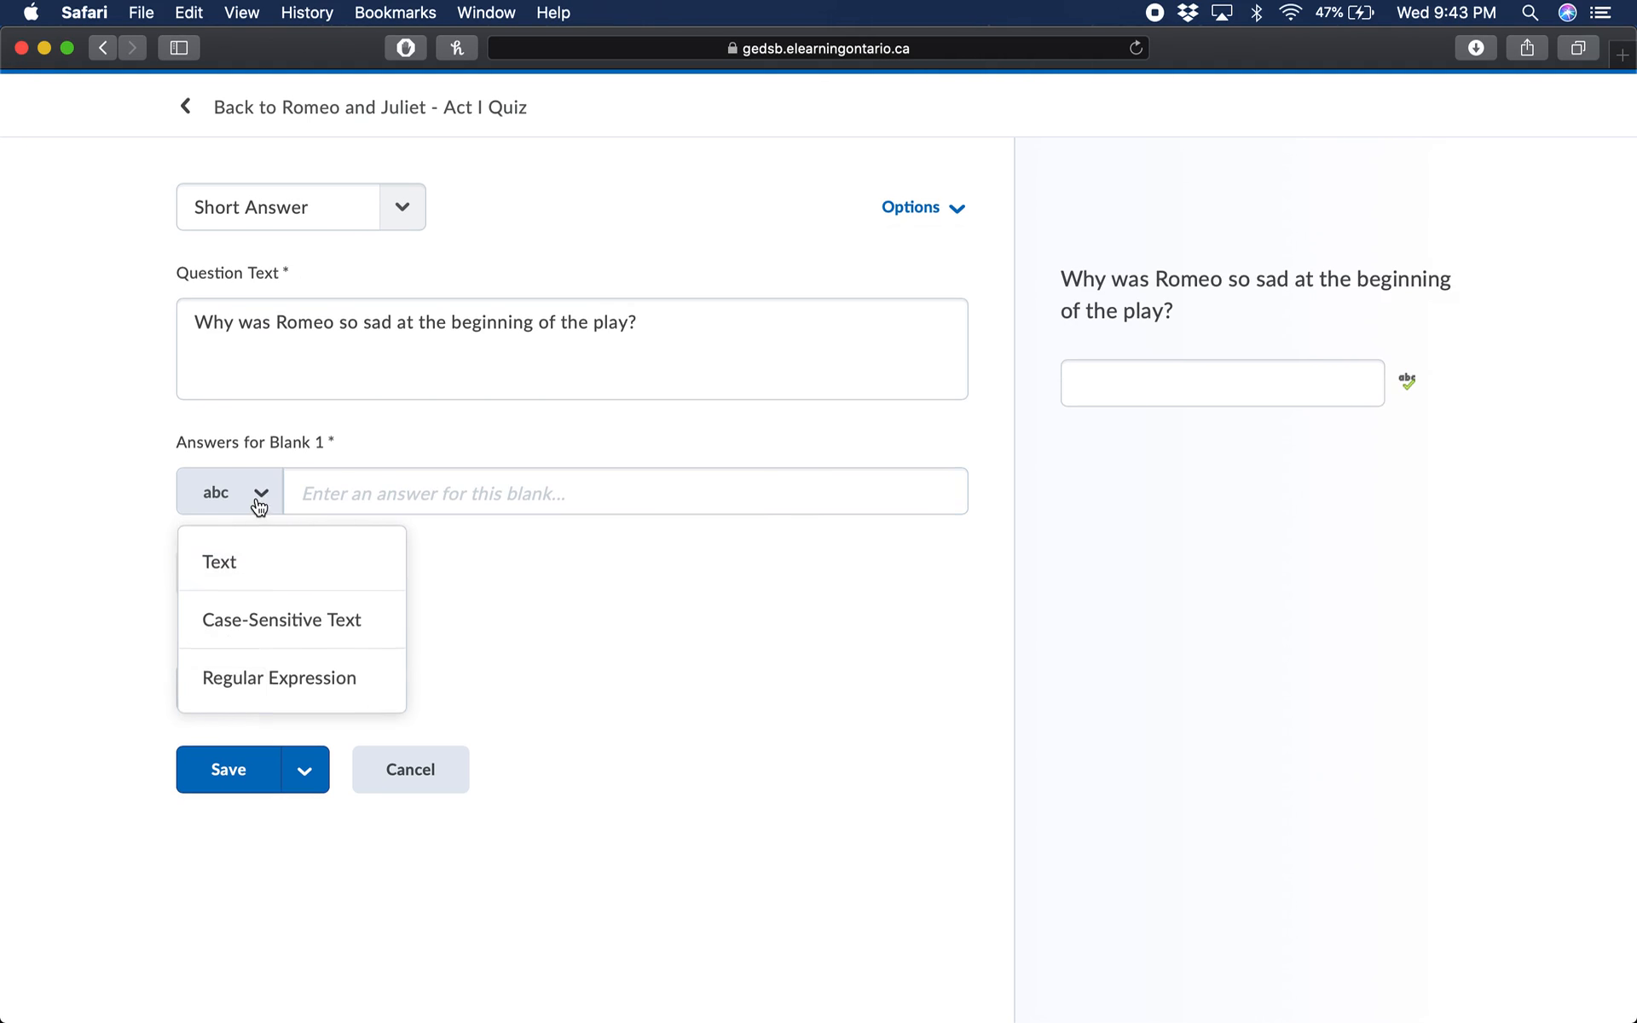
click(248, 564)
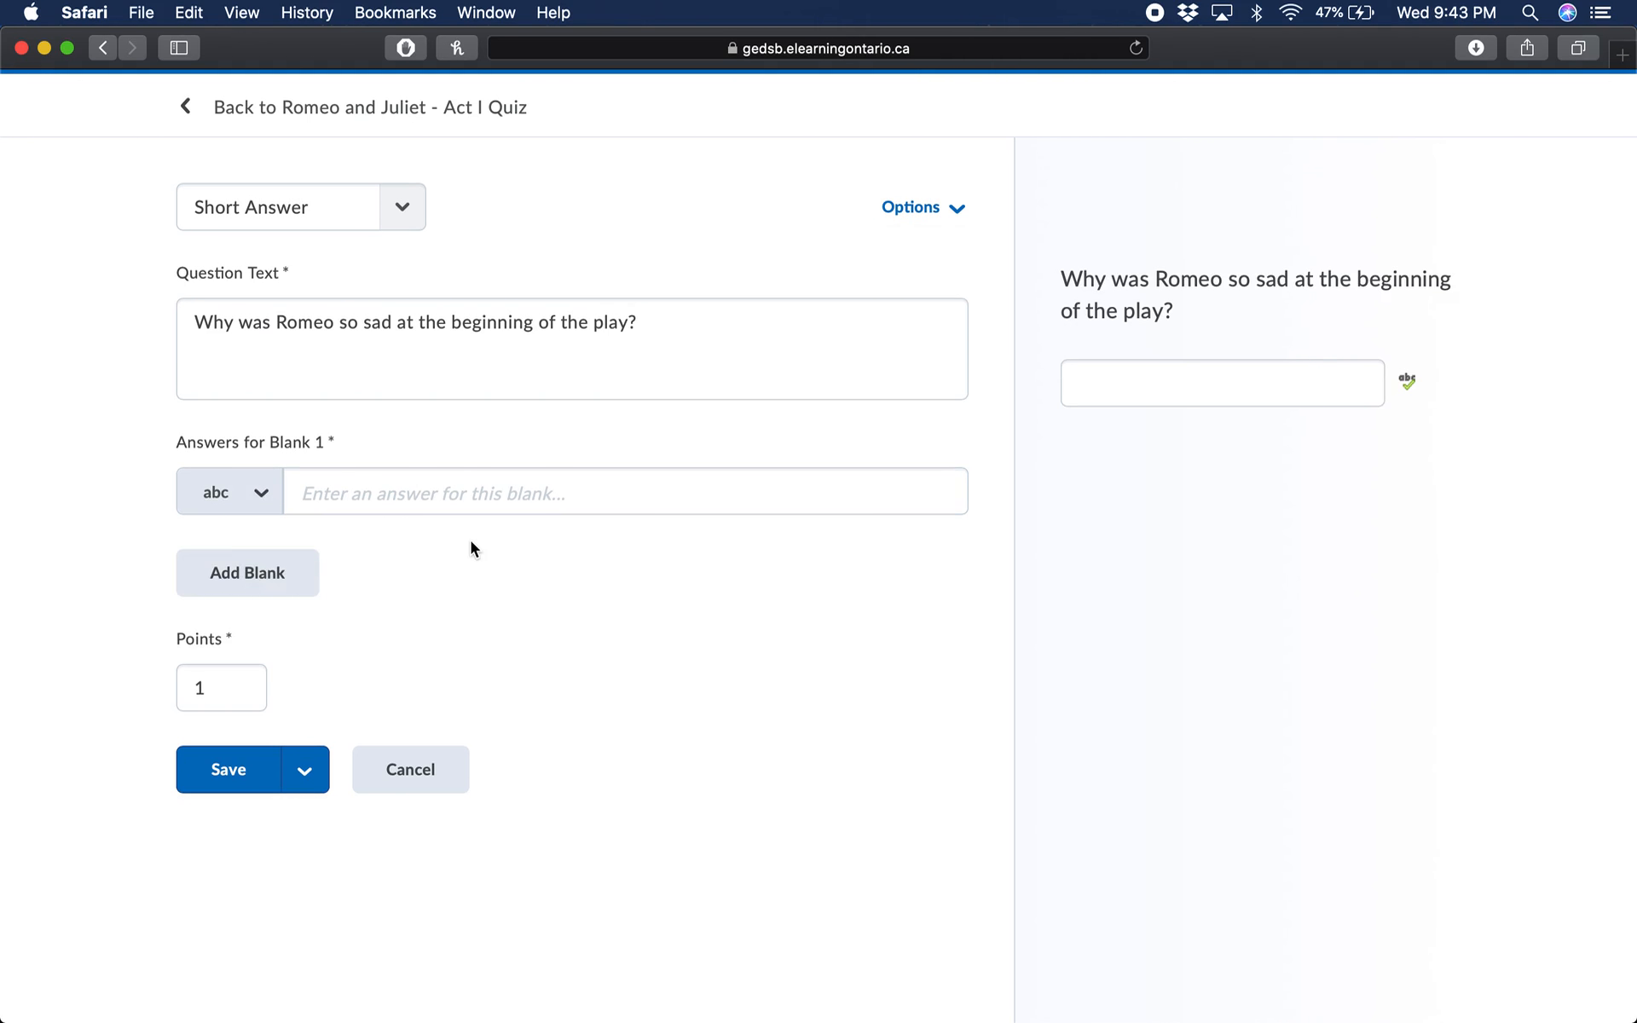
Change the question type to Written Response, keeping the question text.
click(403, 216)
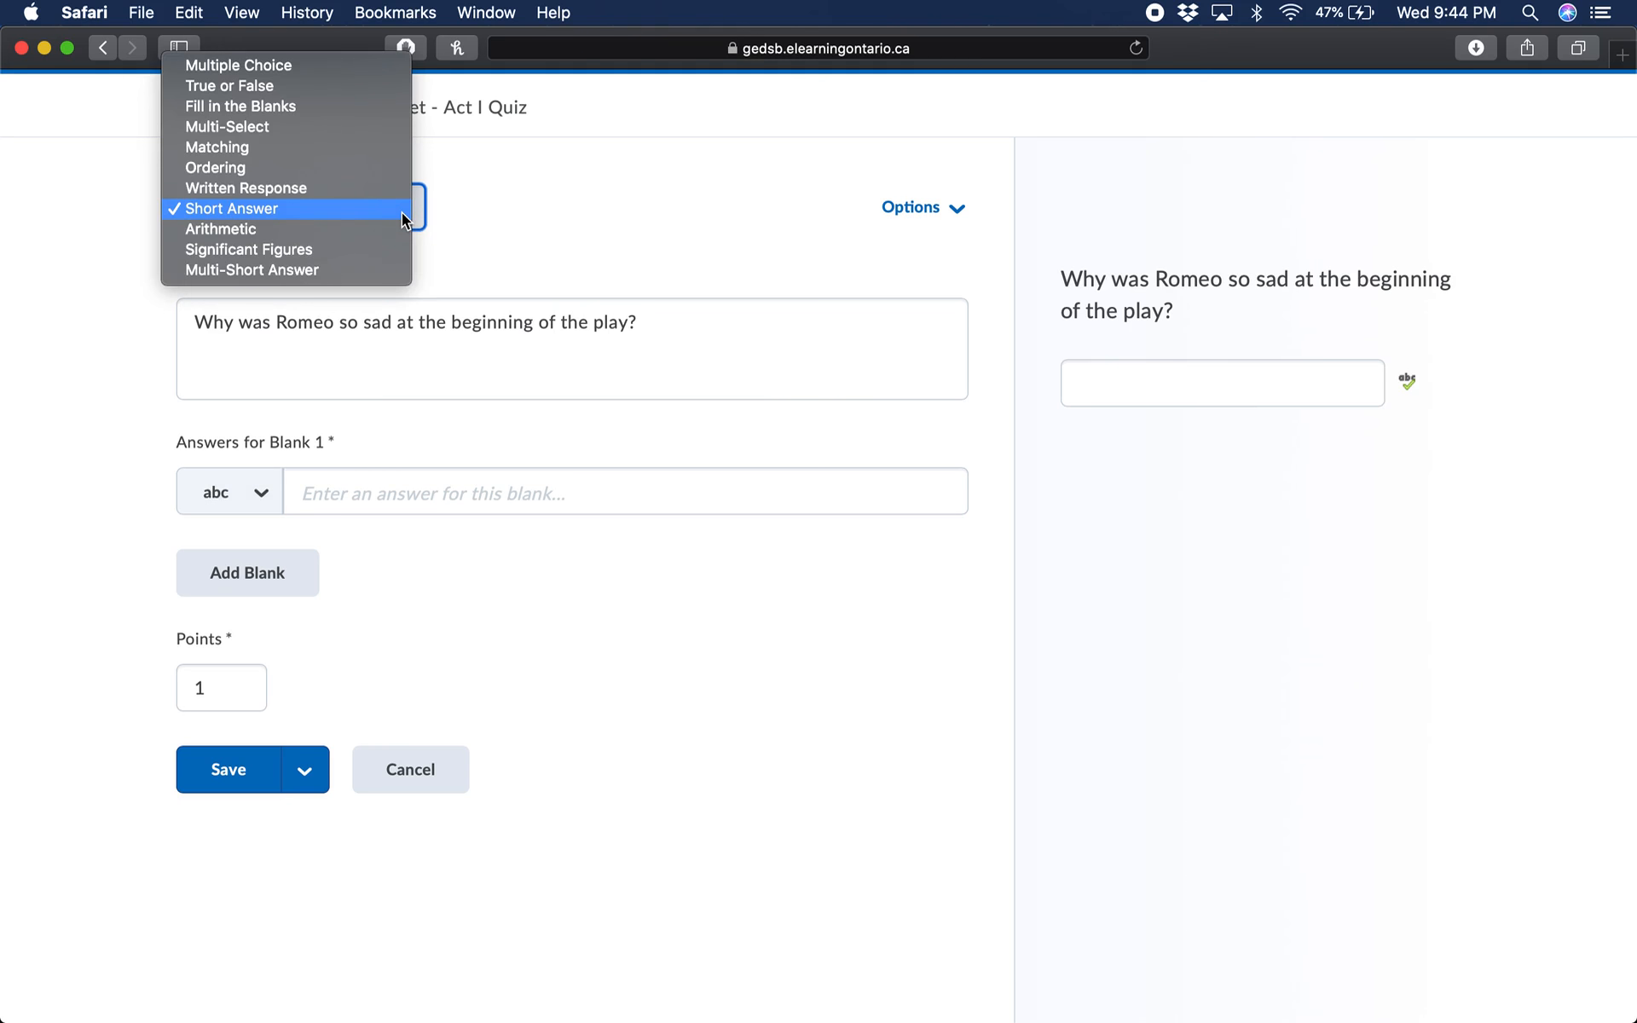
click(353, 189)
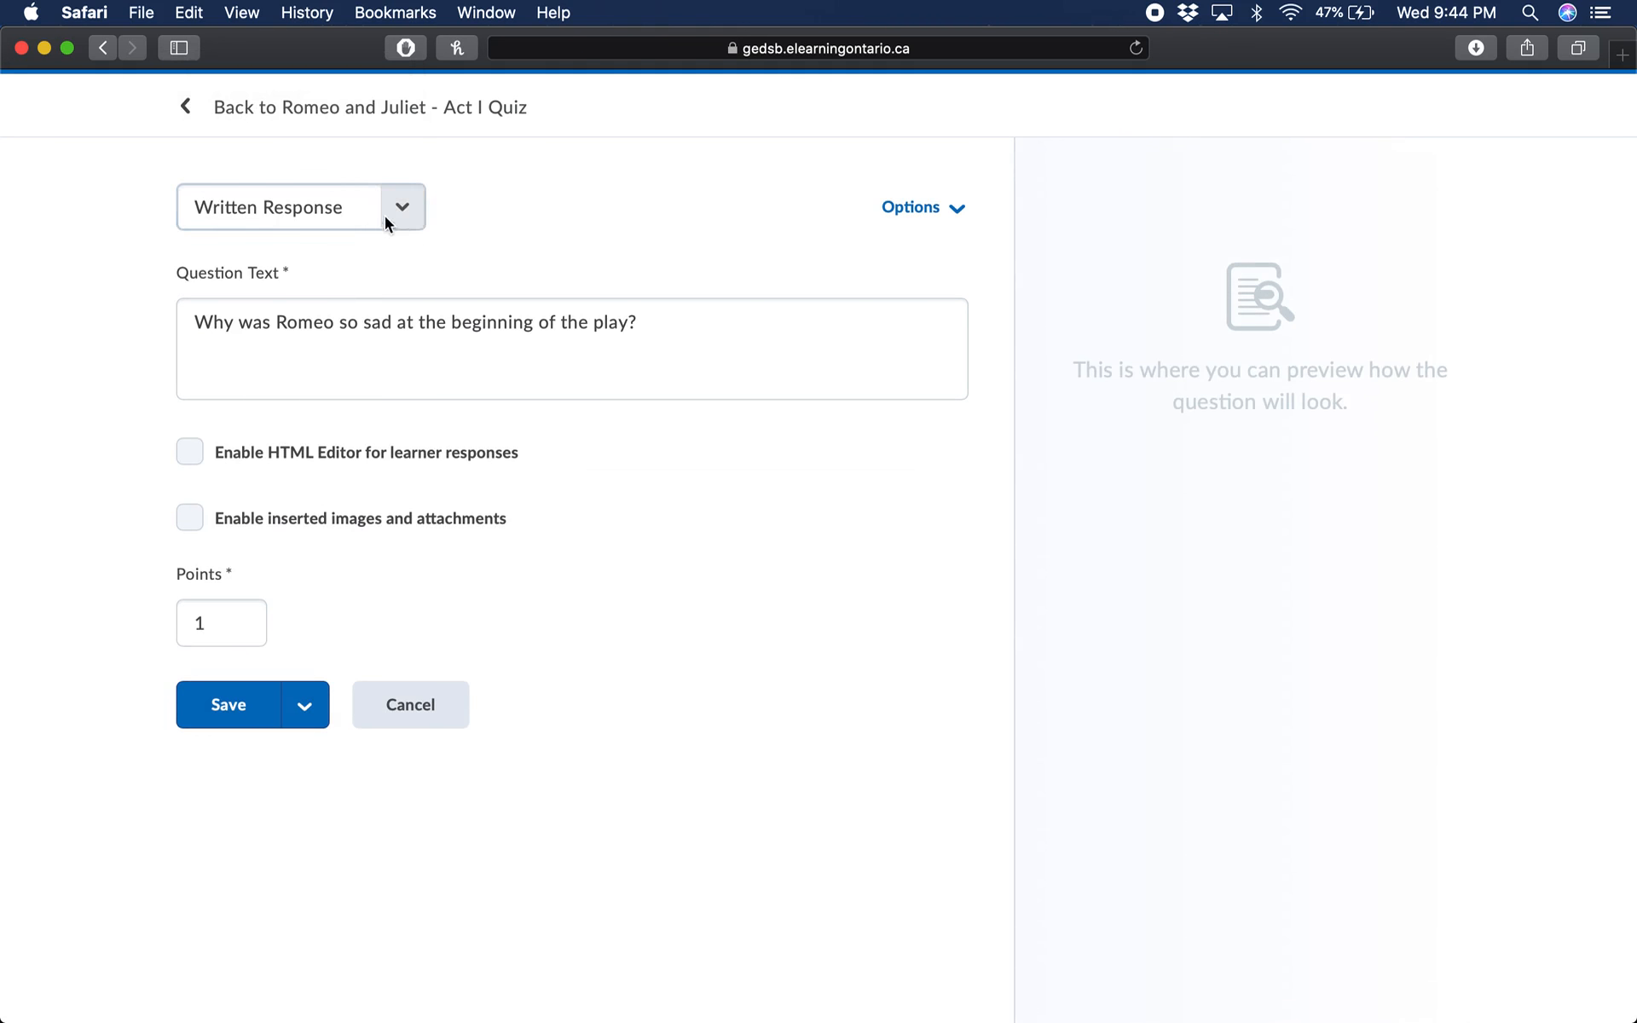
click(414, 366)
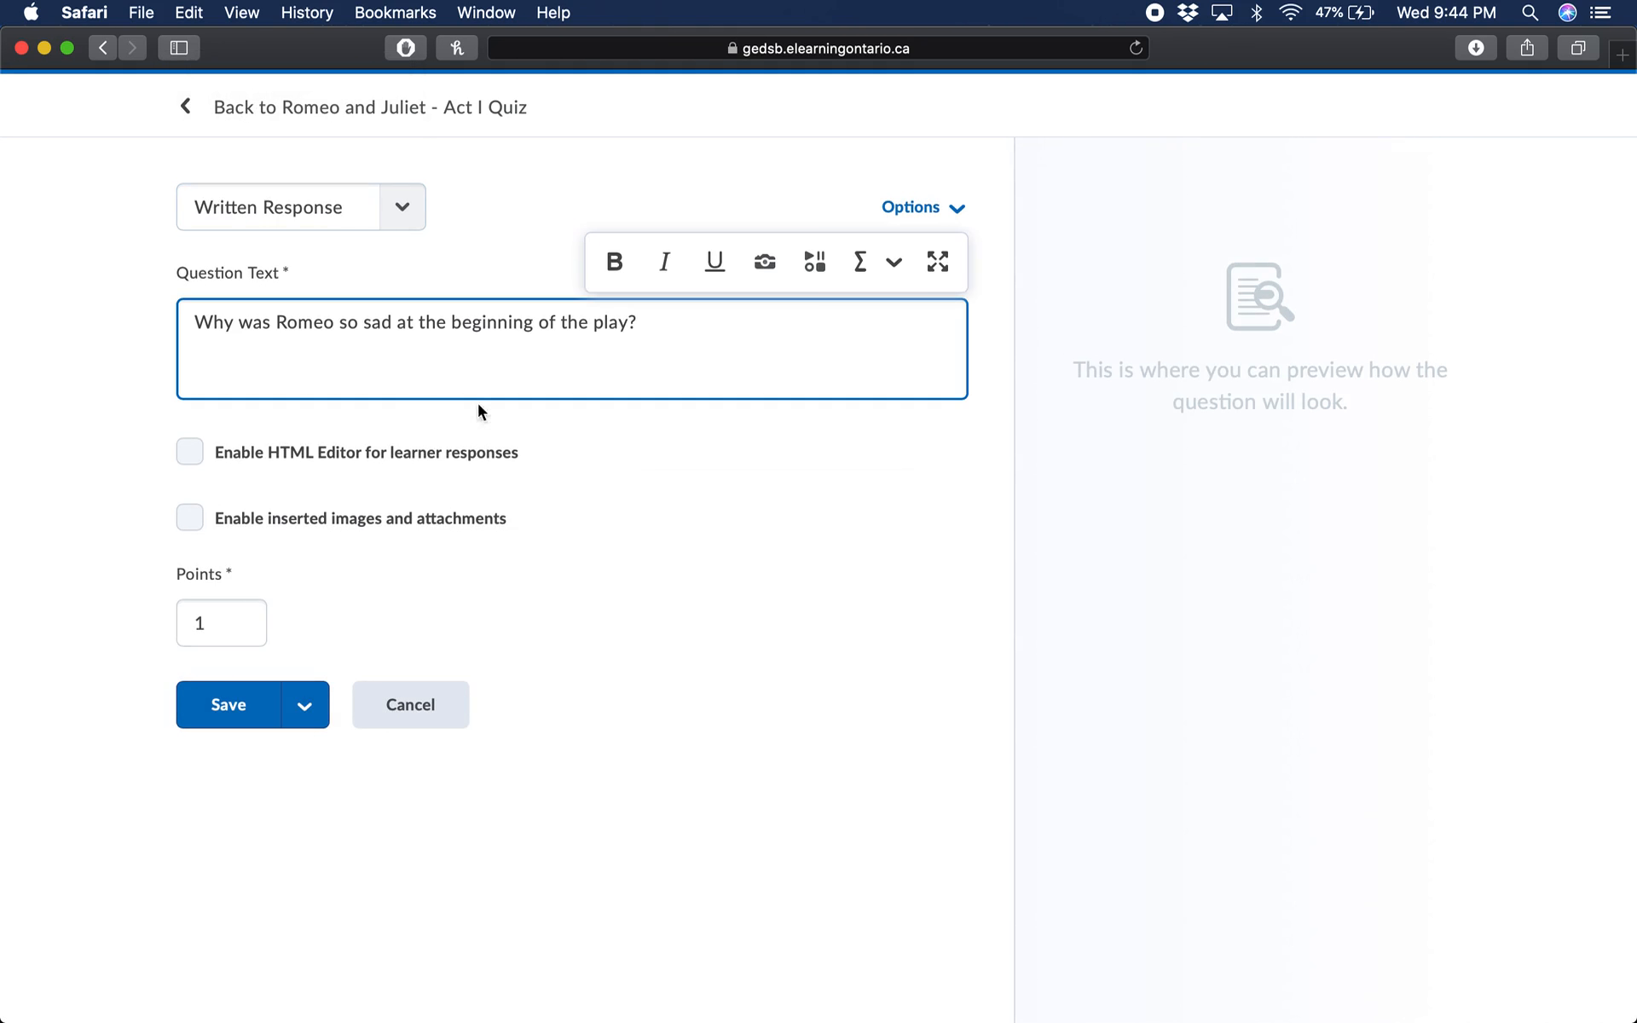
click(395, 206)
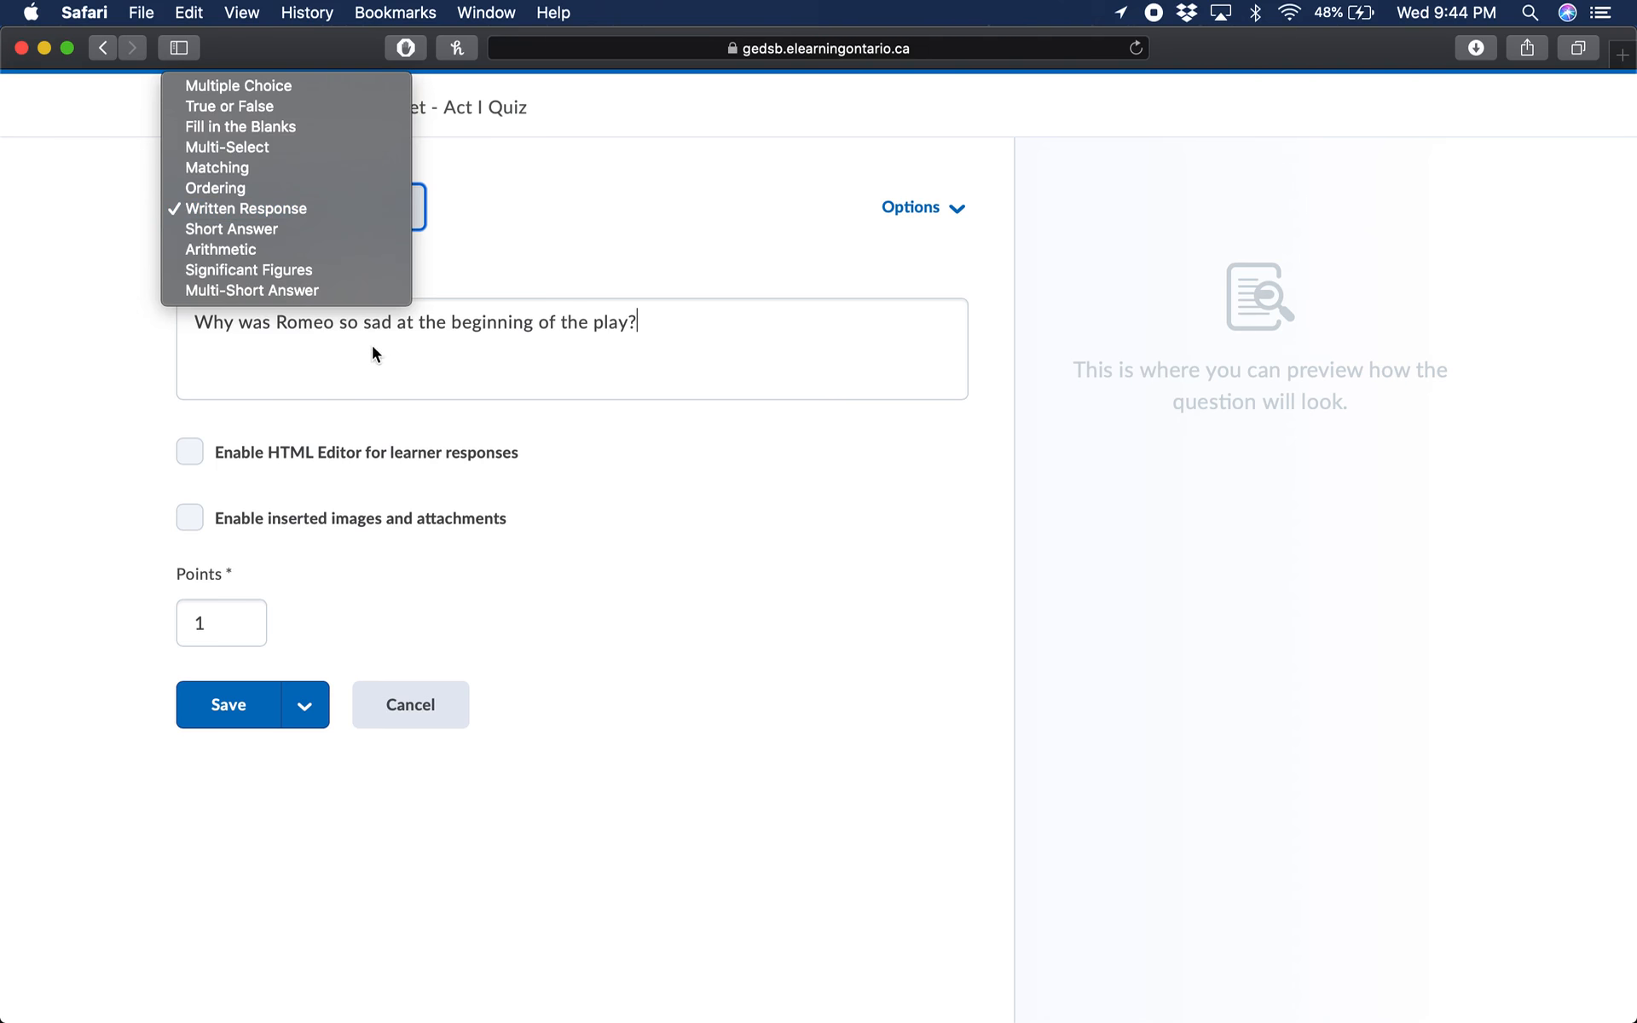
click(577, 205)
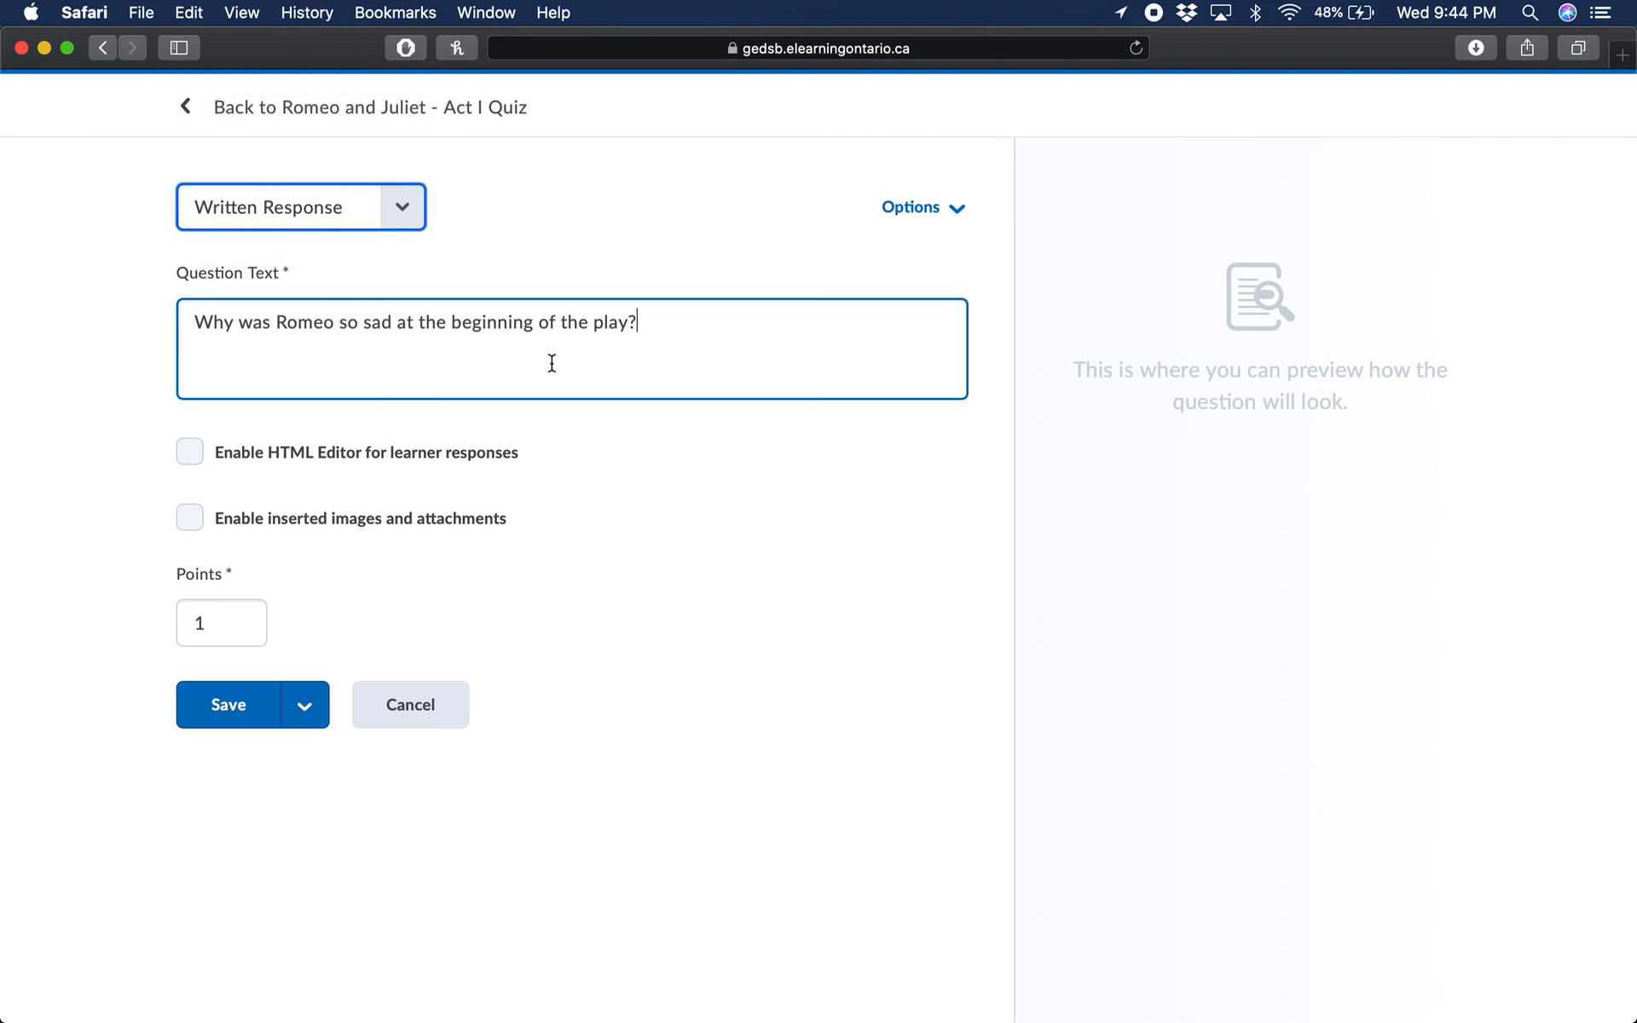
Set the written response question's points to 2 and save the question.
click(232, 630)
key(BackSpace)
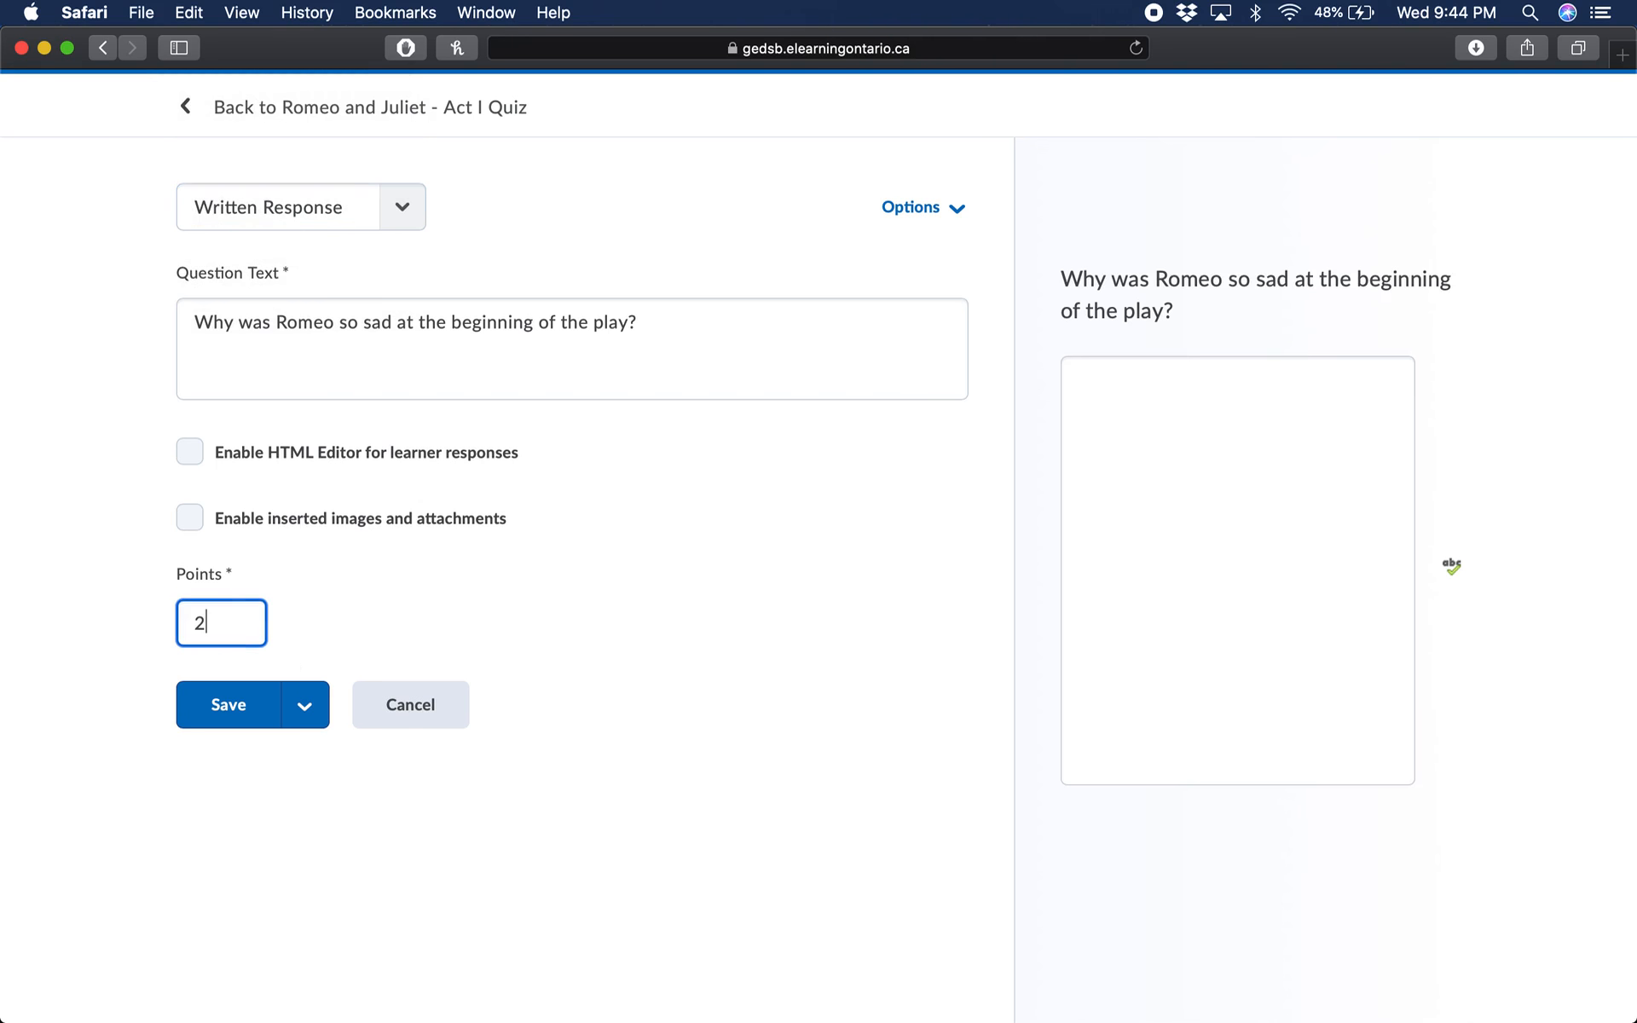
click(243, 711)
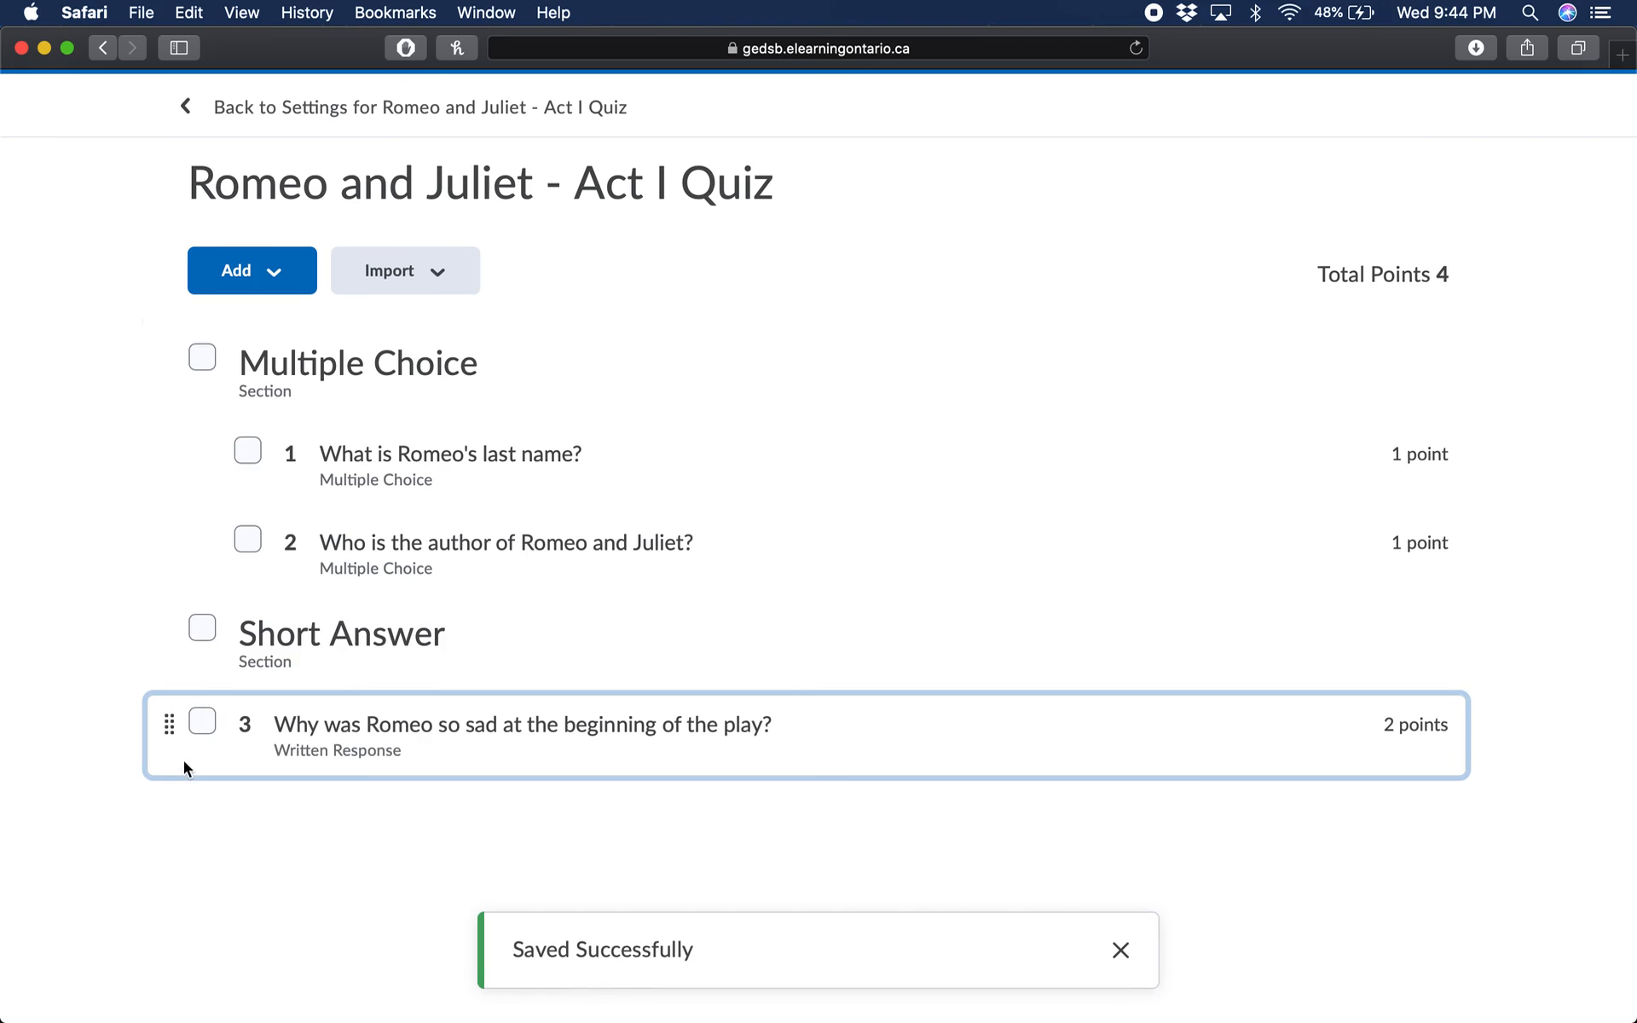
Move the question about Romeo's sadness into the Short Answer section.
click(174, 723)
drag(174, 723, 267, 682)
click(324, 856)
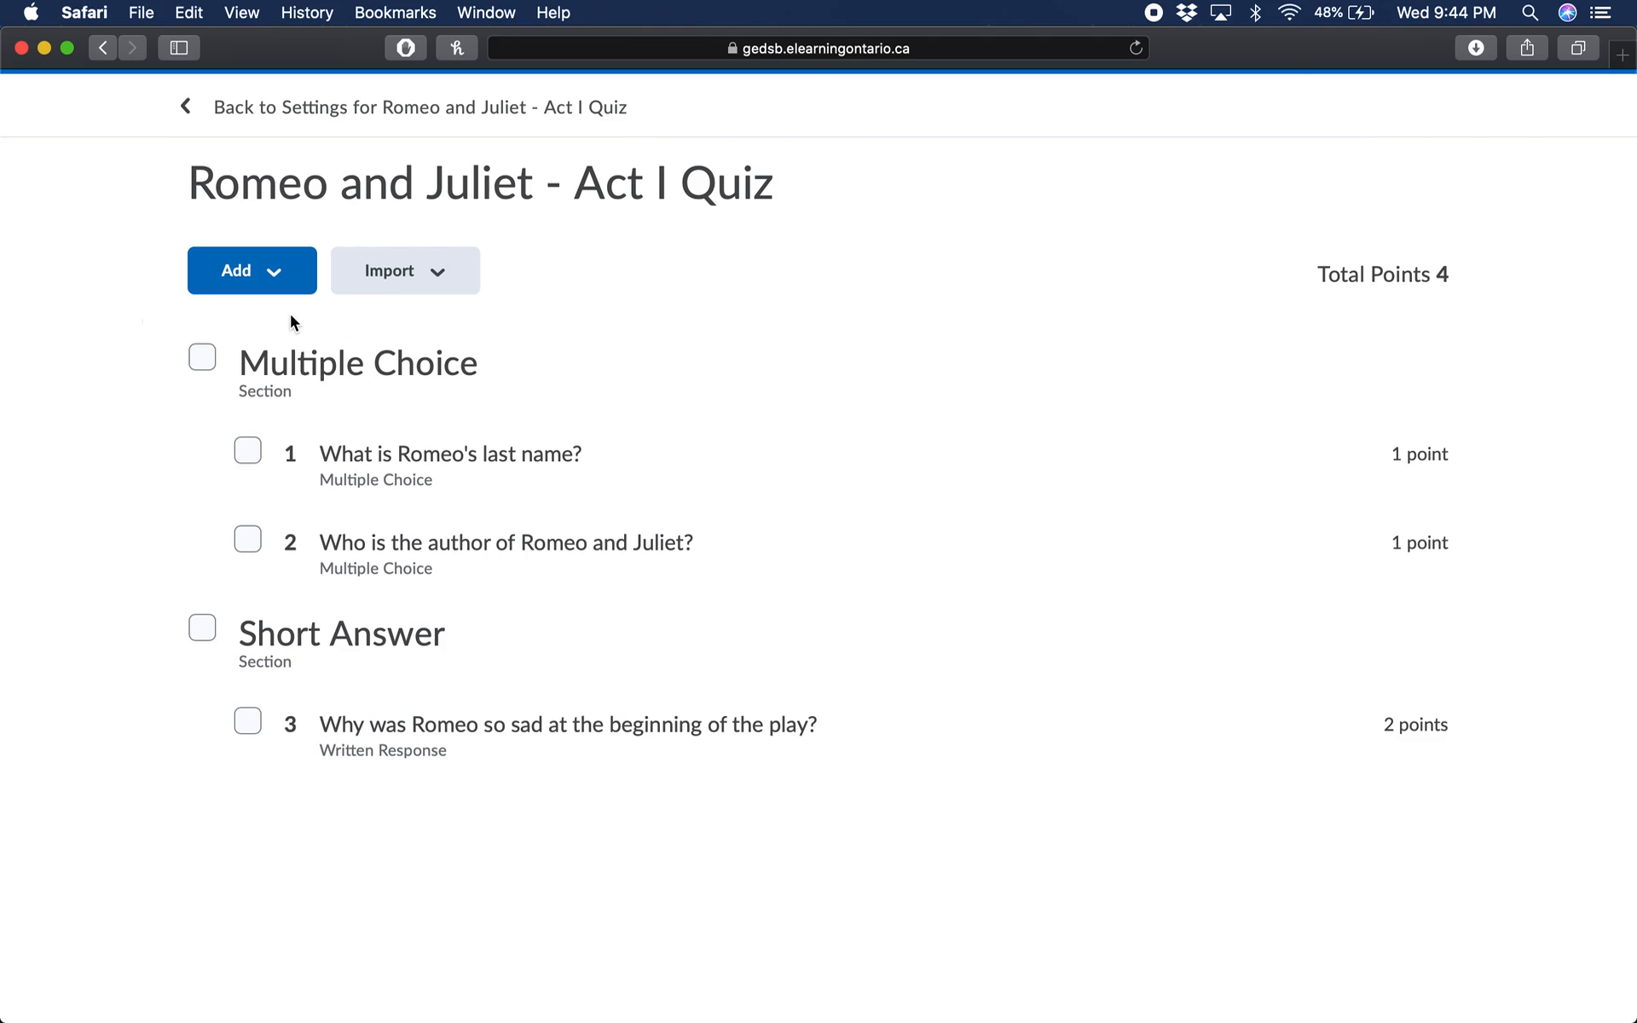
Add a section titled Matching with the section text "Please match the characters to the appropriate description" and save it.
click(266, 276)
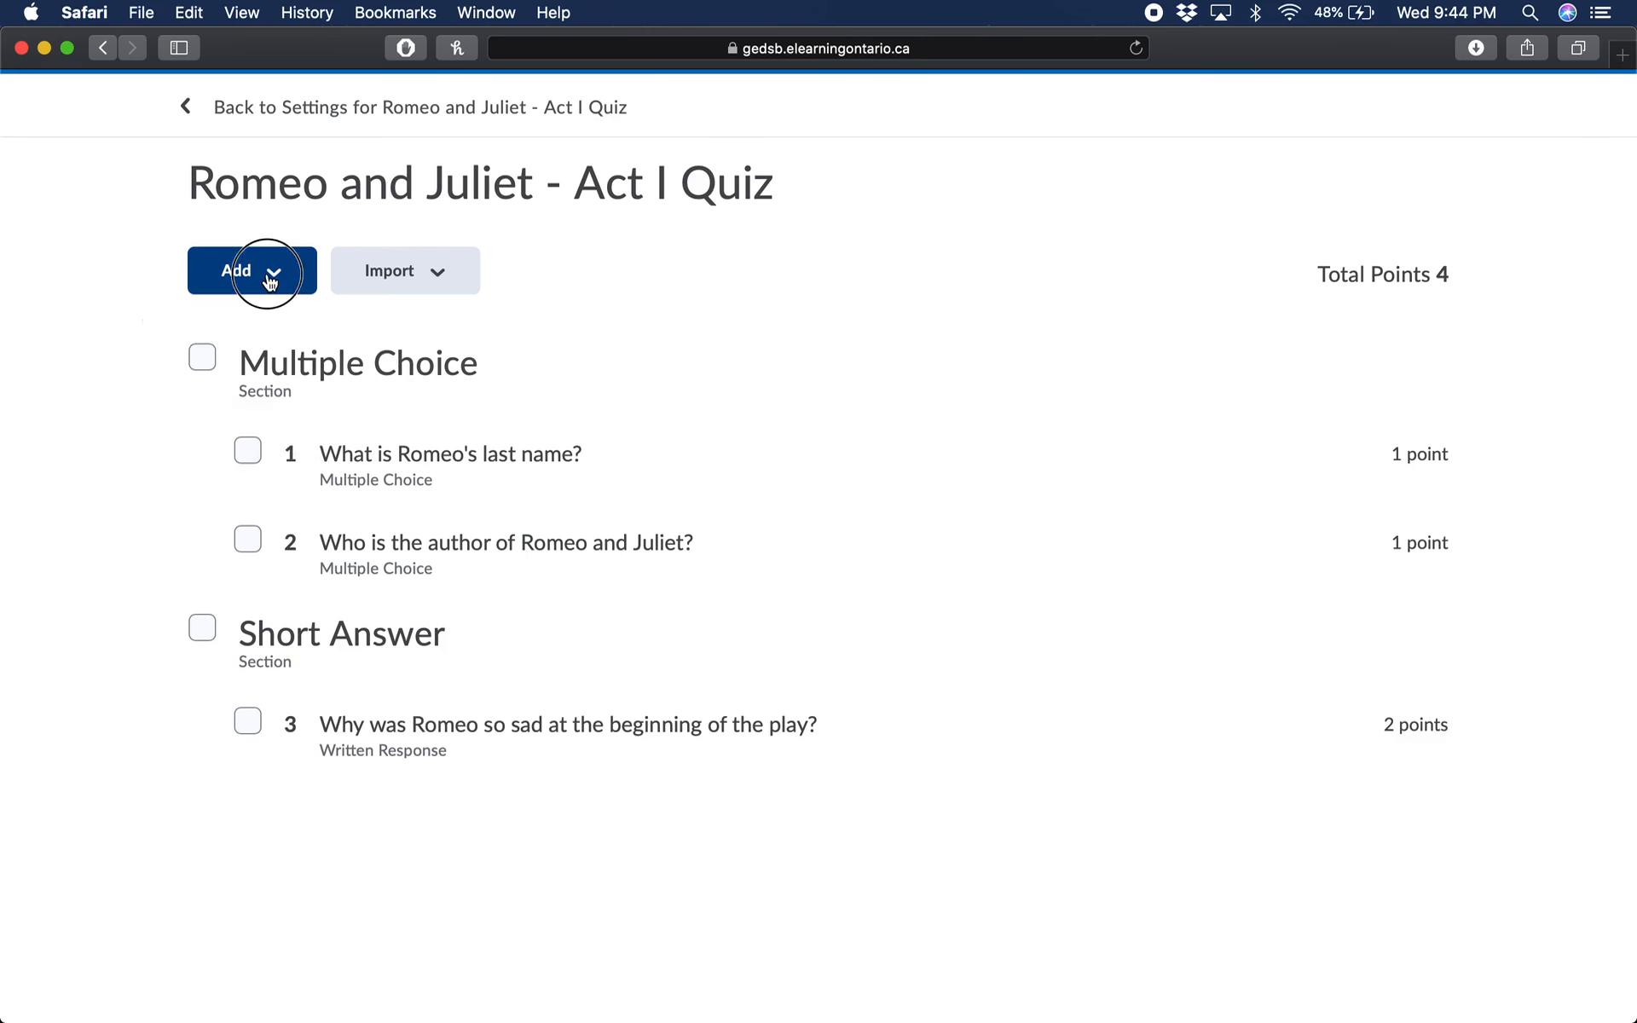
click(272, 424)
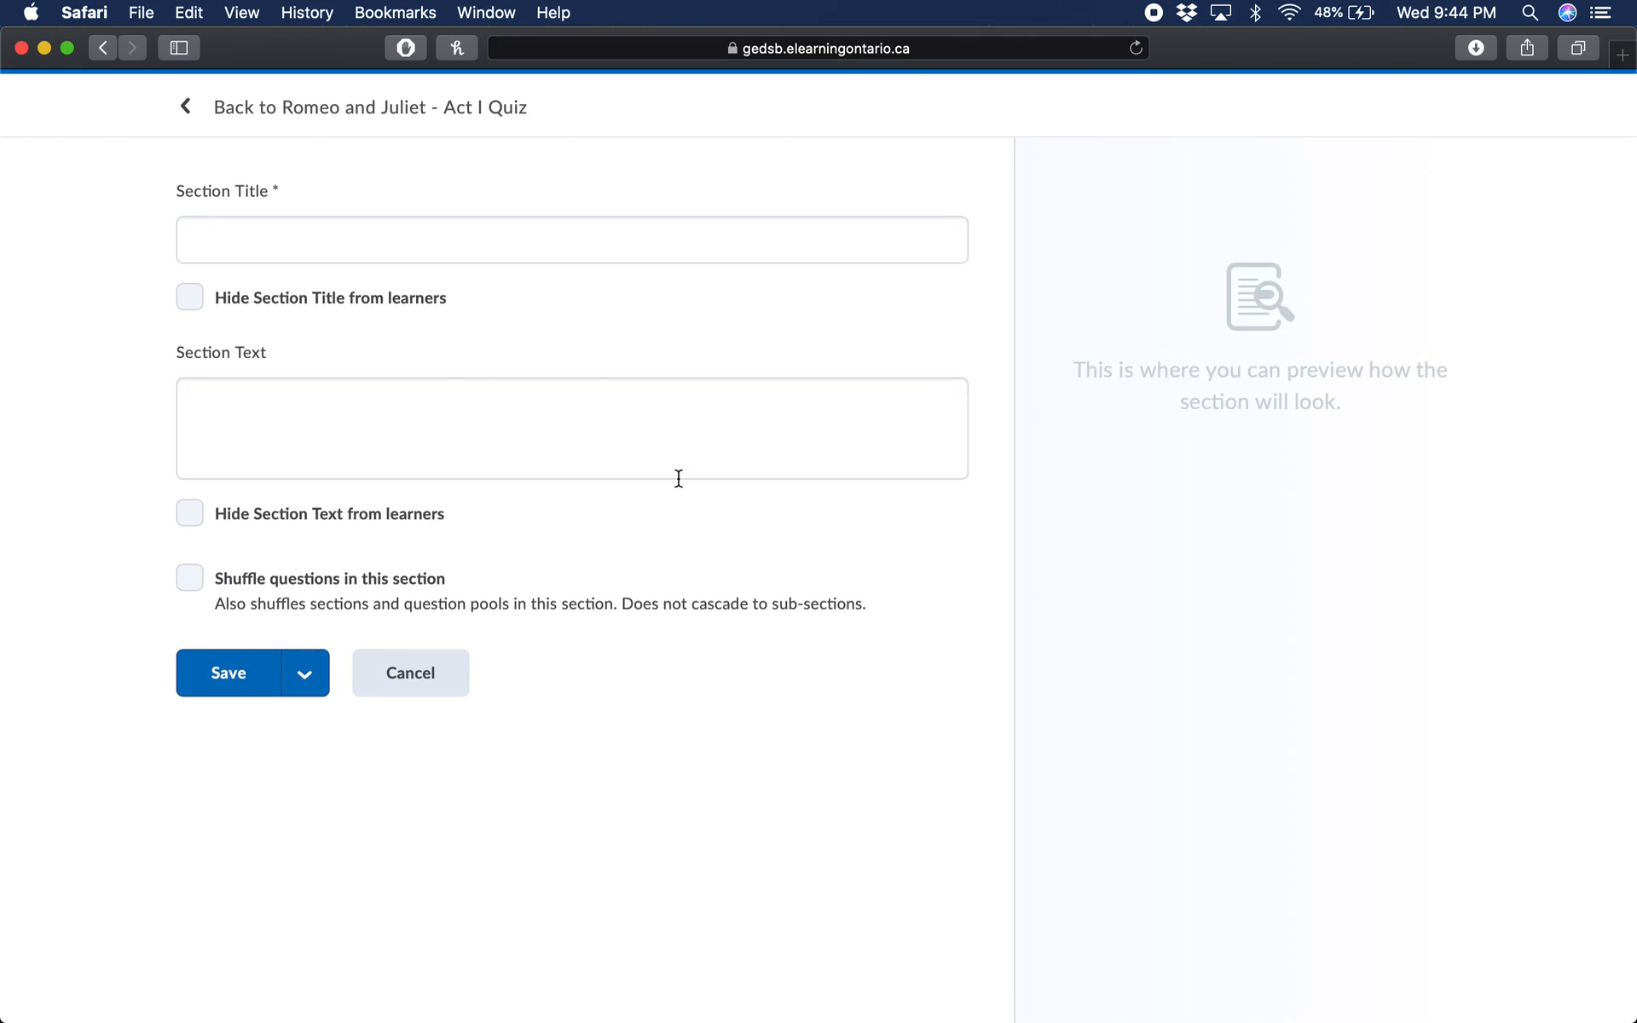
click(440, 254)
text(Matching)
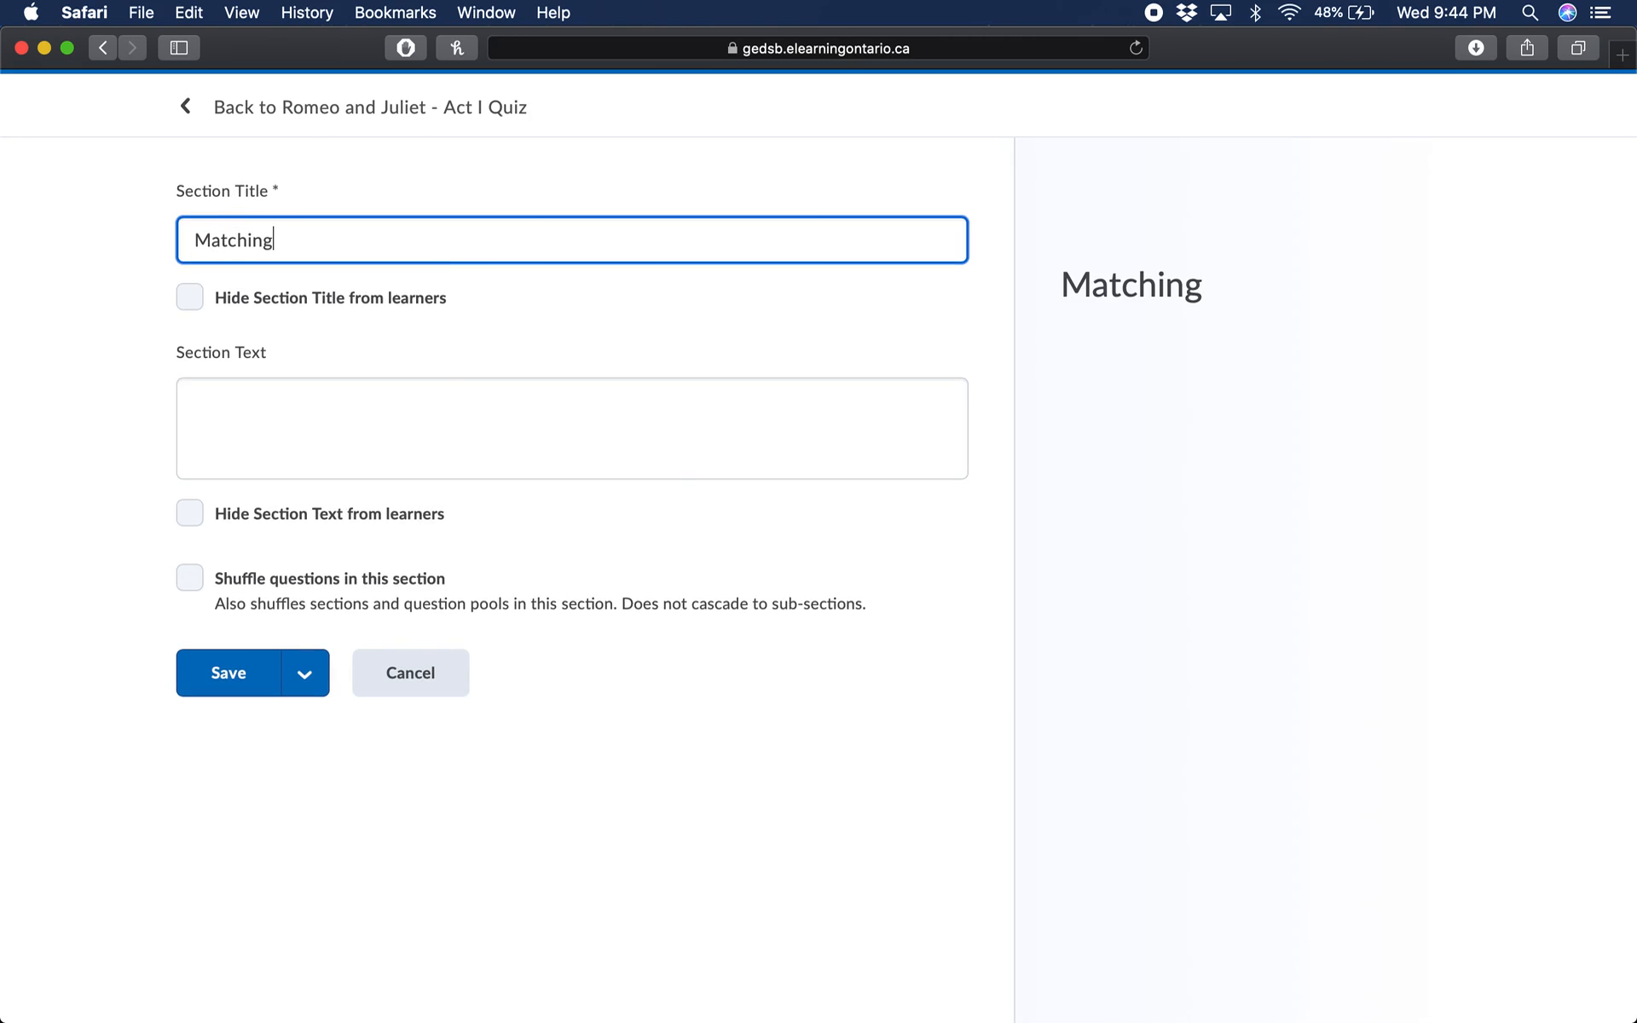
click(496, 384)
text(Ple)
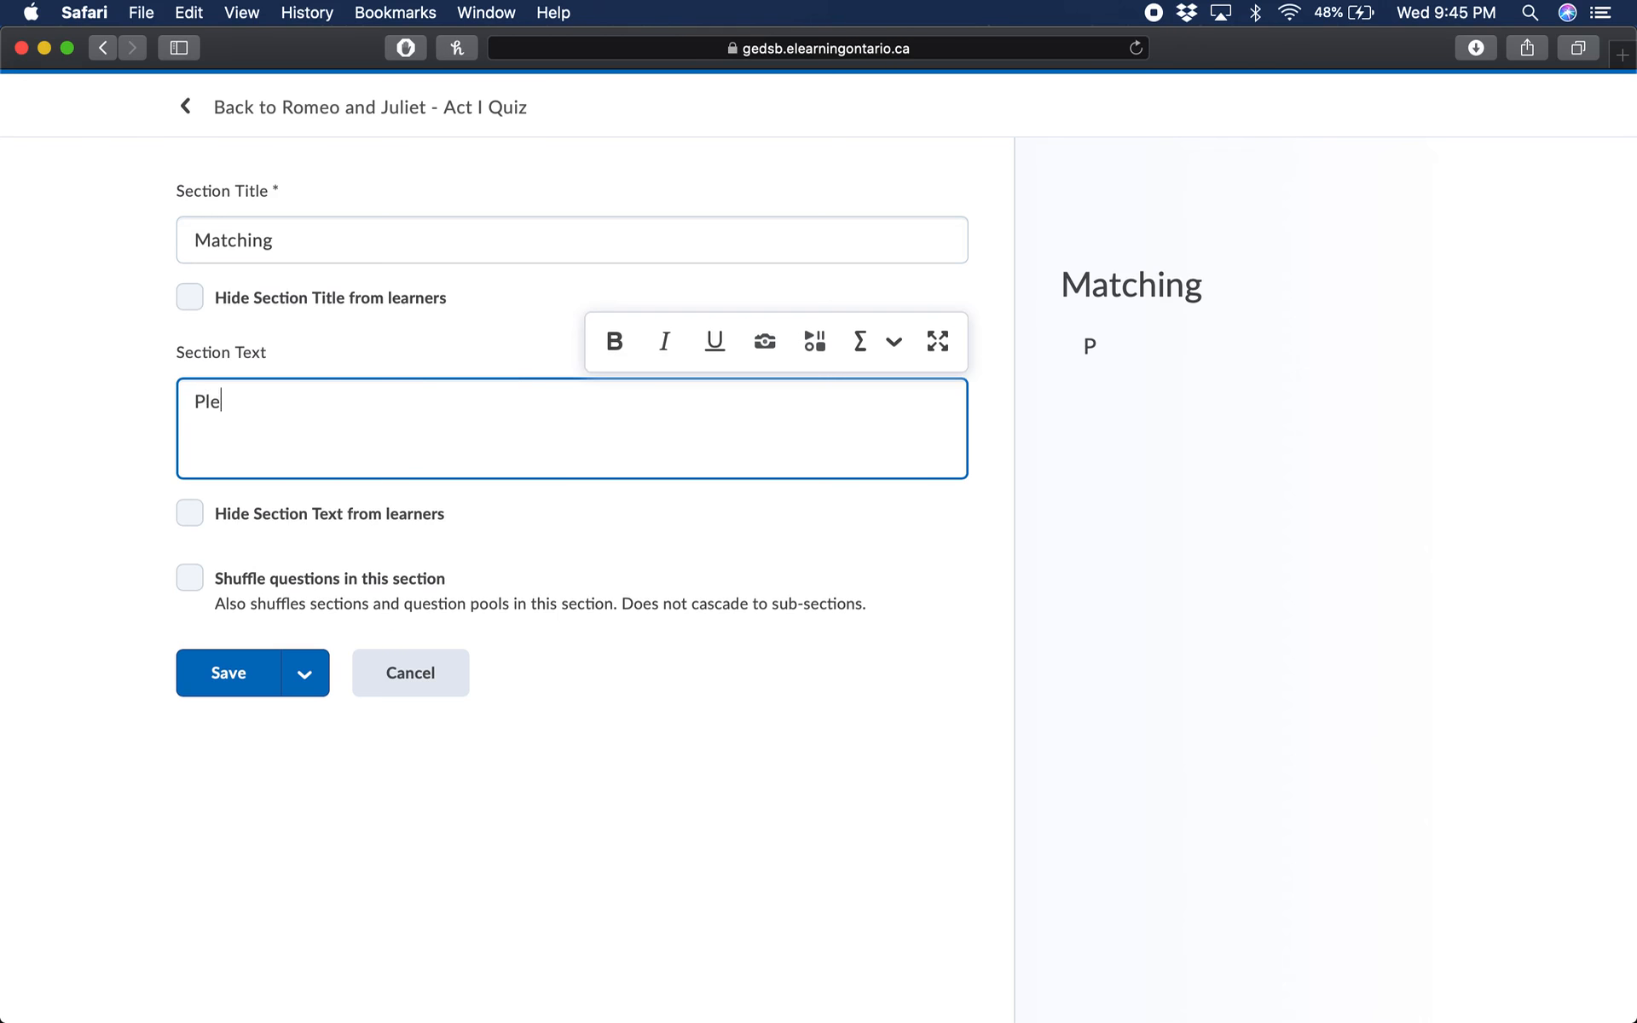
text(ase match the characte)
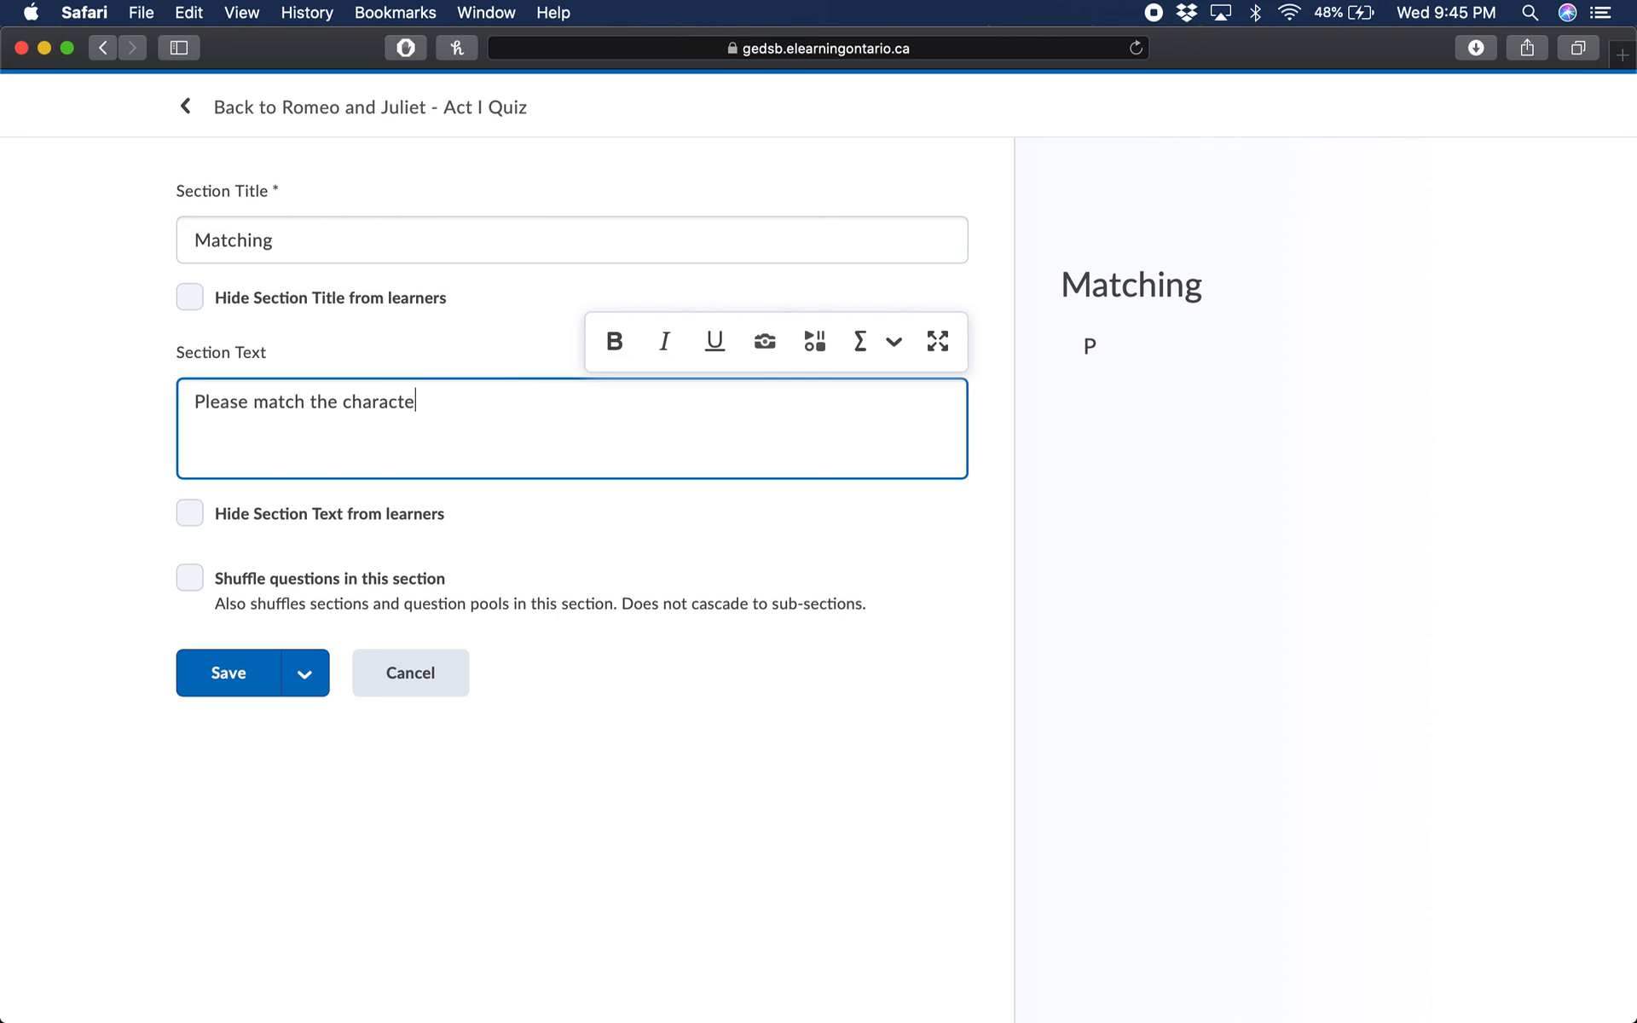
text(rs to the approapriate ds)
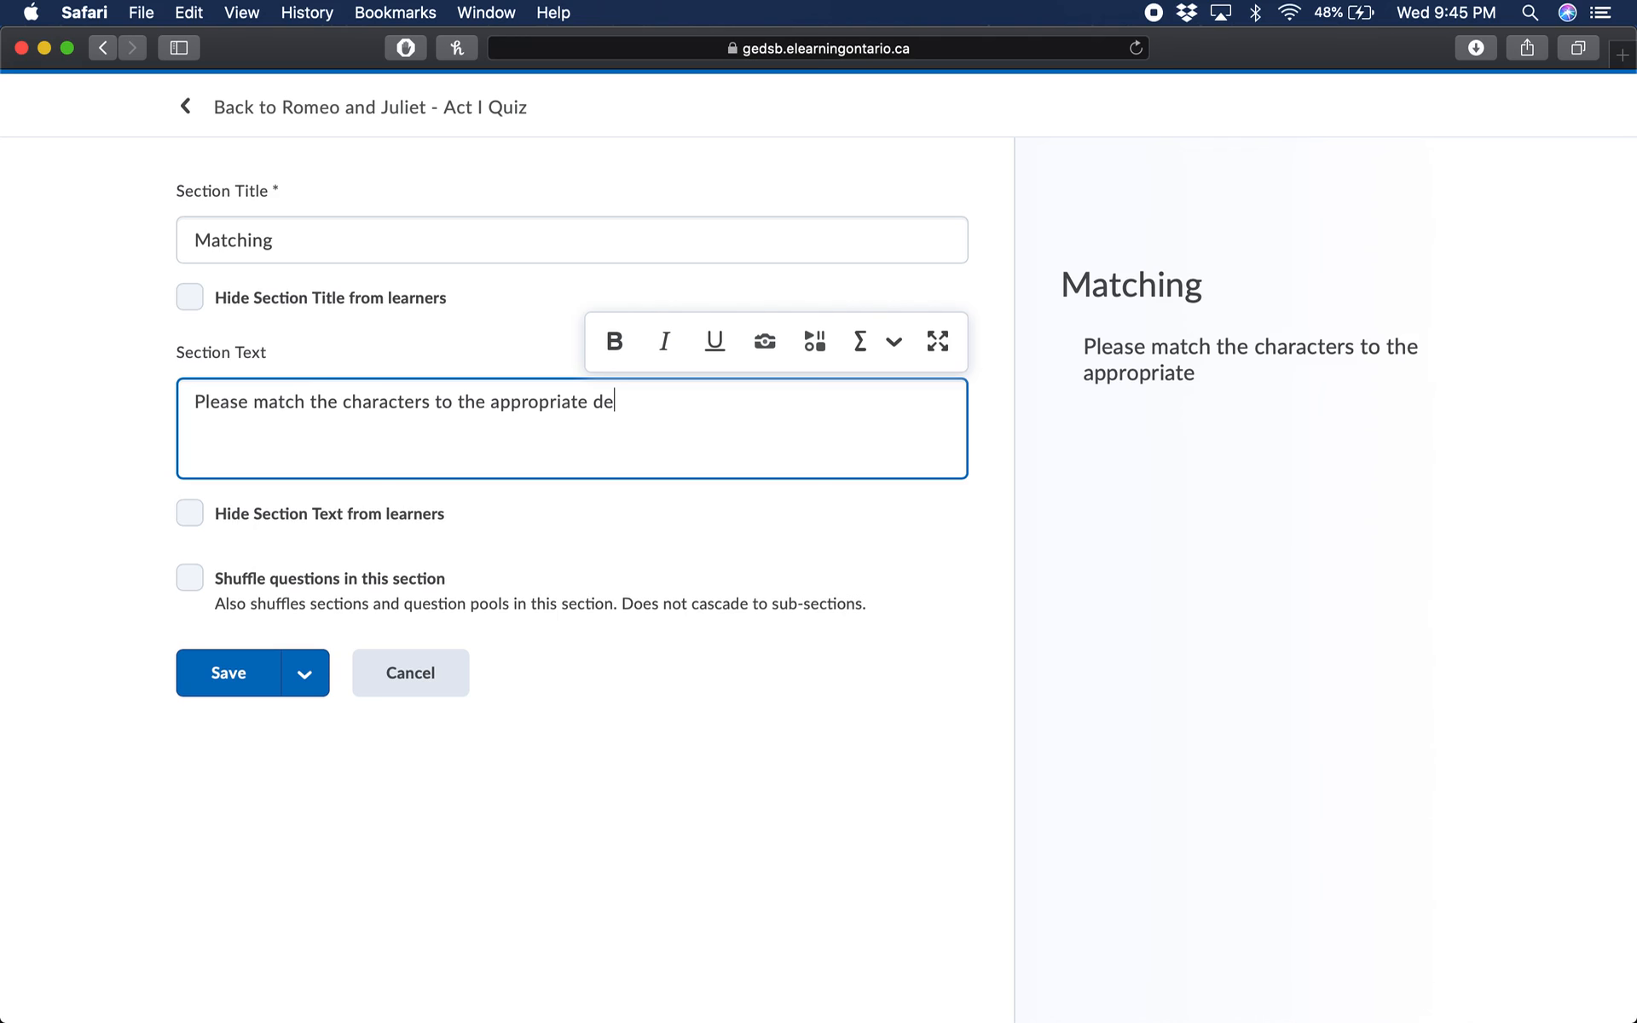
text(cription)
click(255, 678)
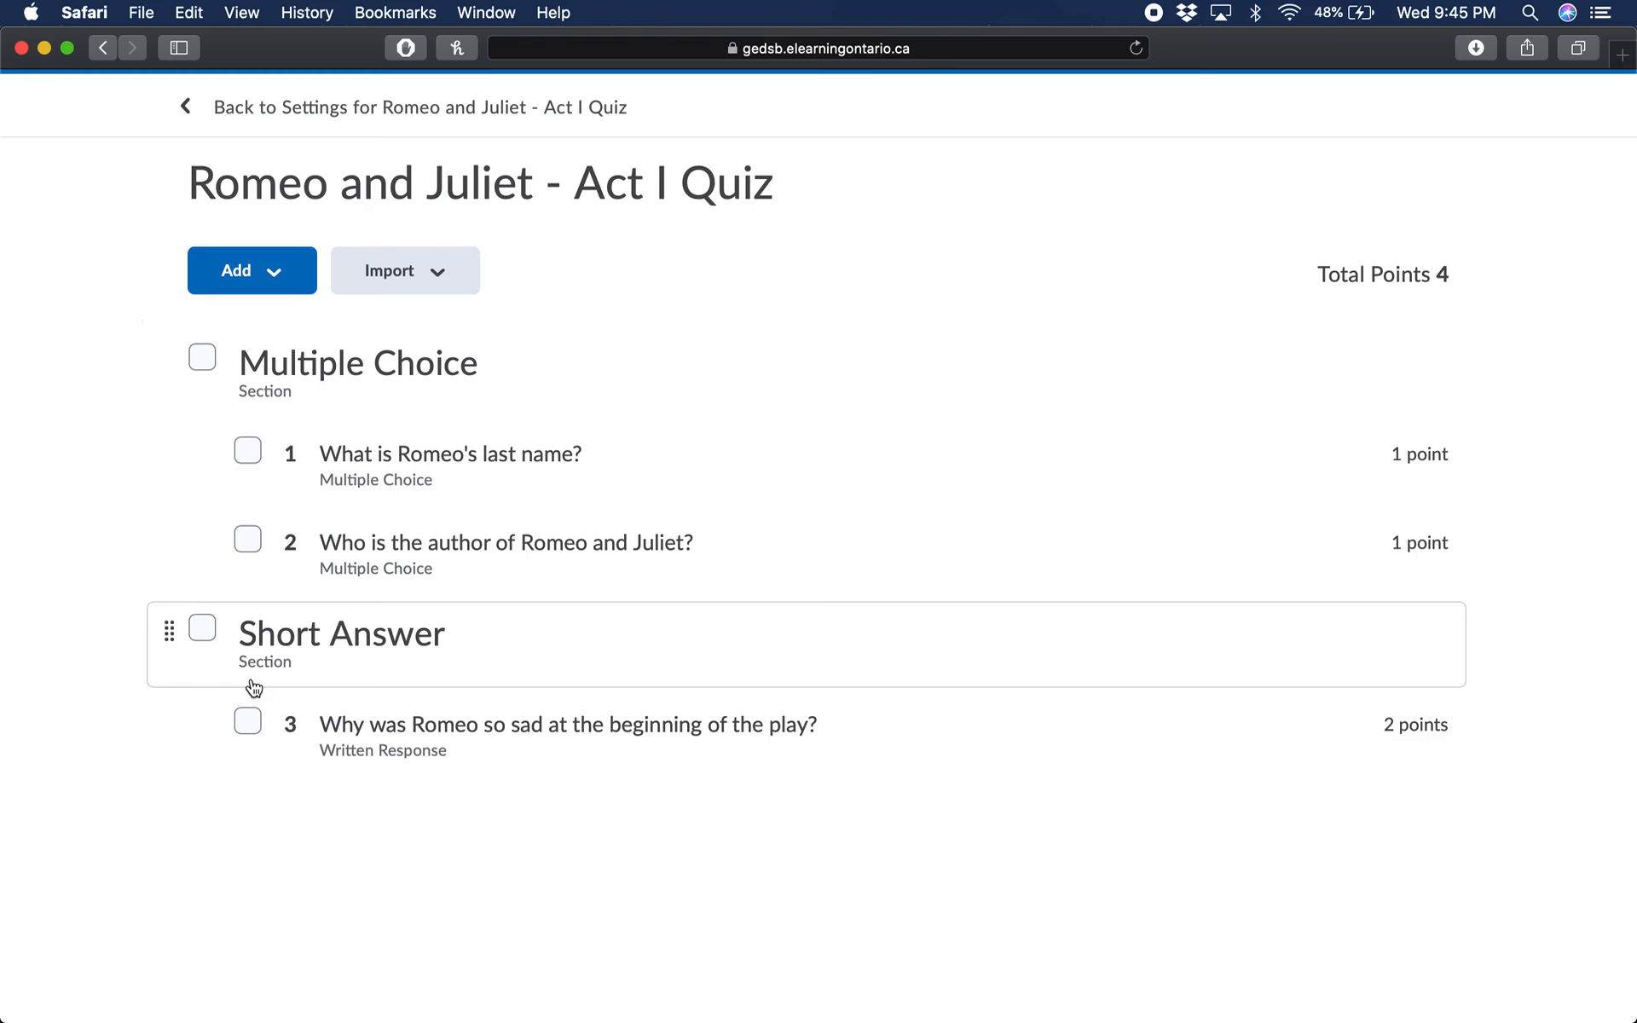
Start a new Matching question in the quiz.
scroll(524, 663, down, 2)
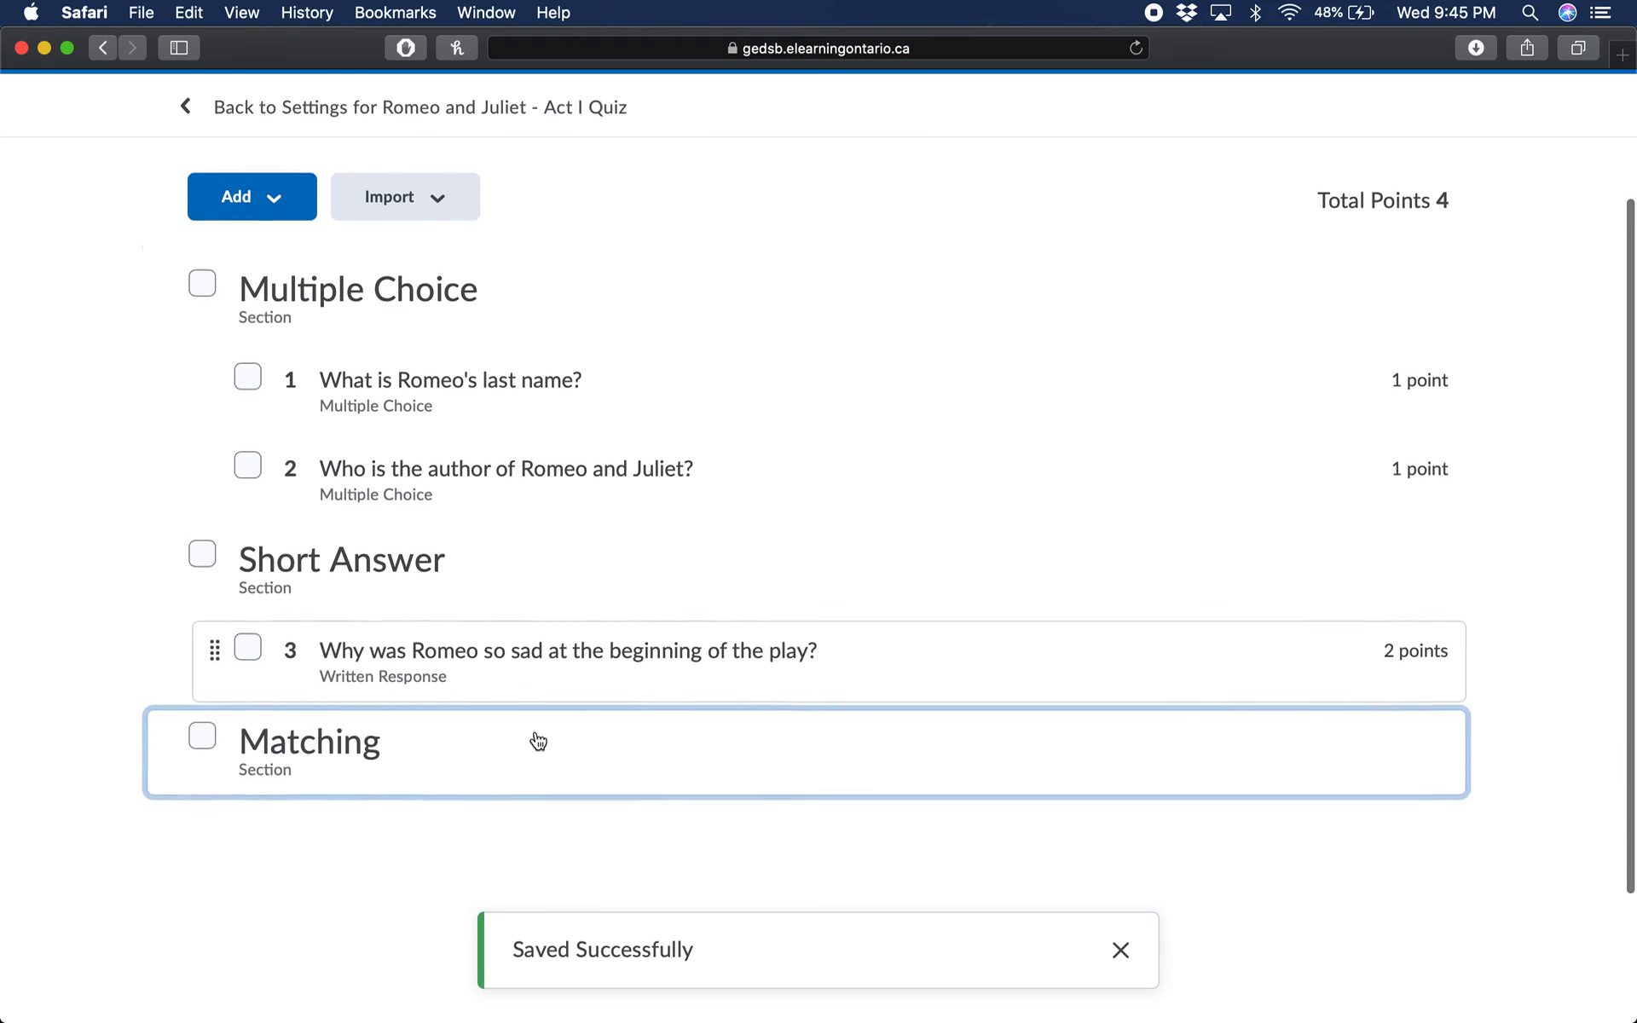
click(261, 185)
click(263, 266)
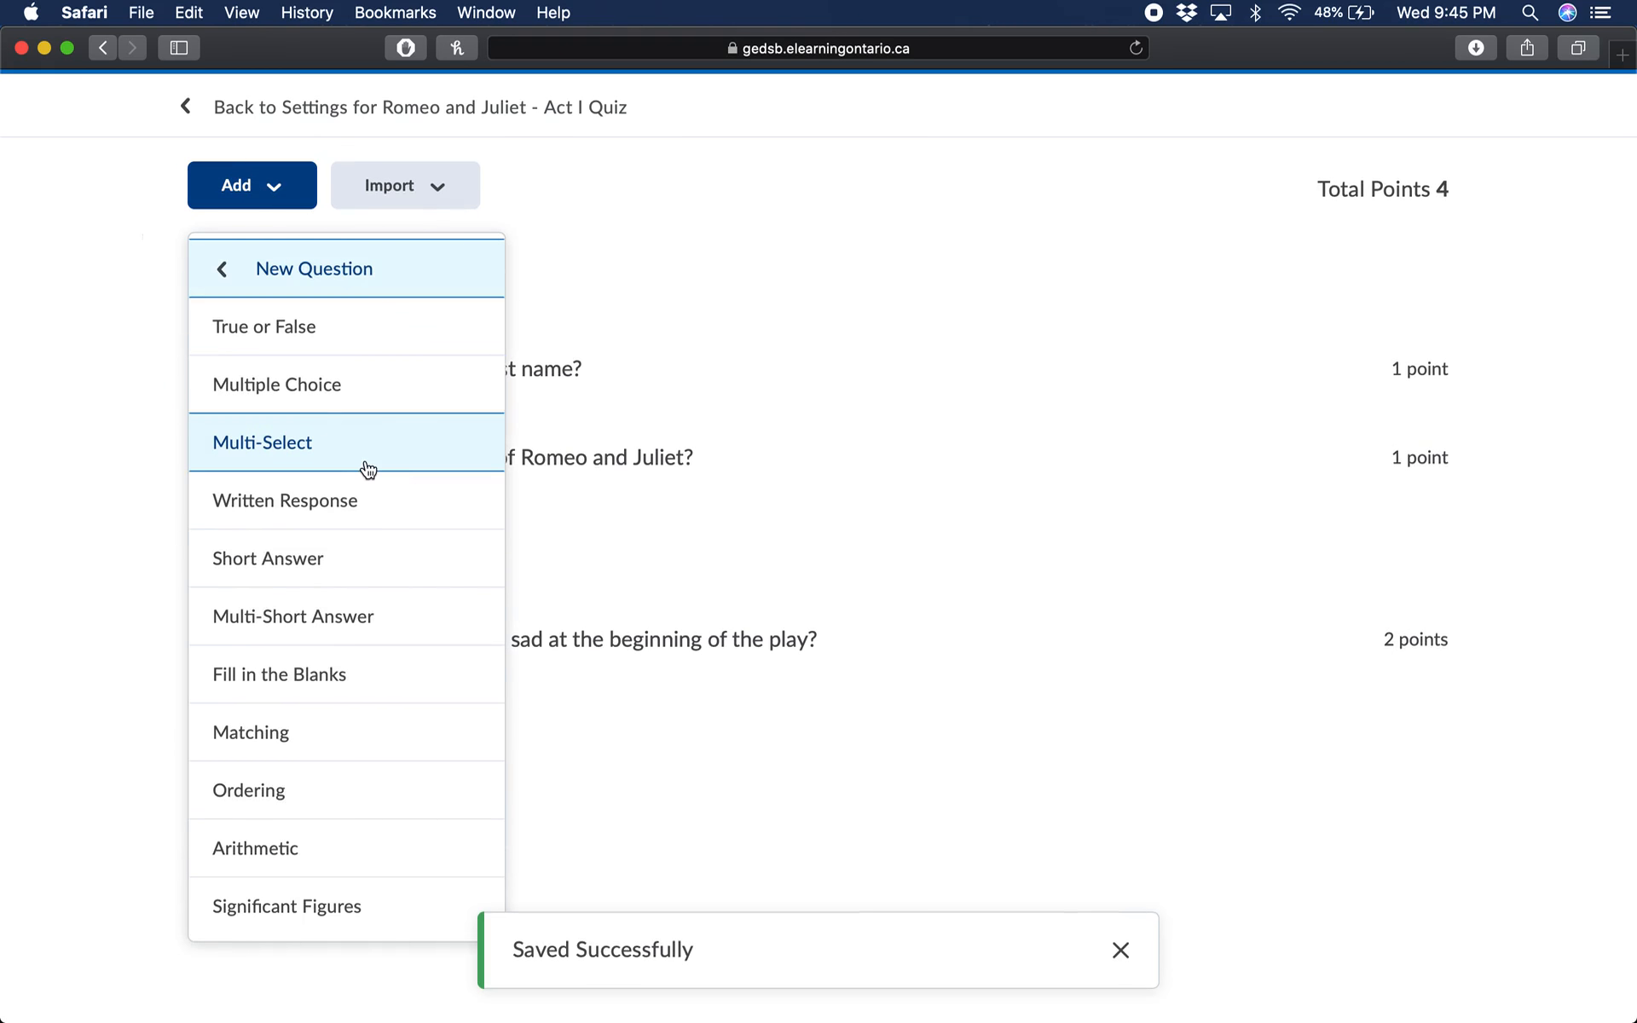
scroll(366, 577, down, 1)
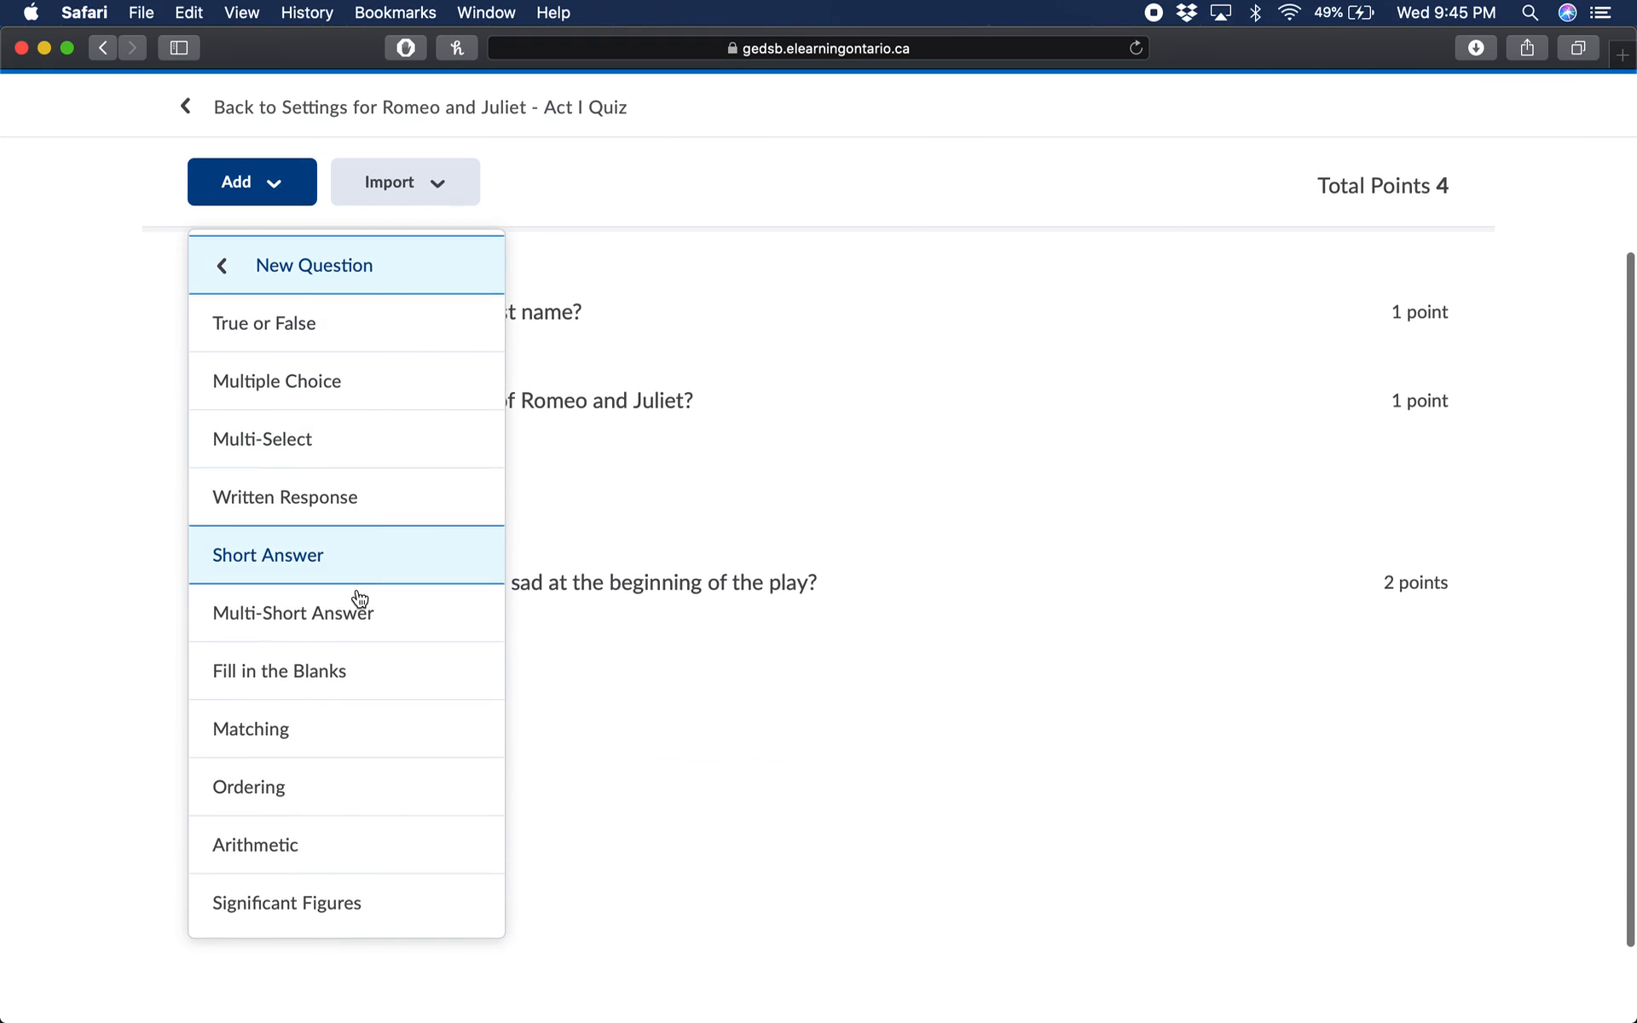
click(251, 738)
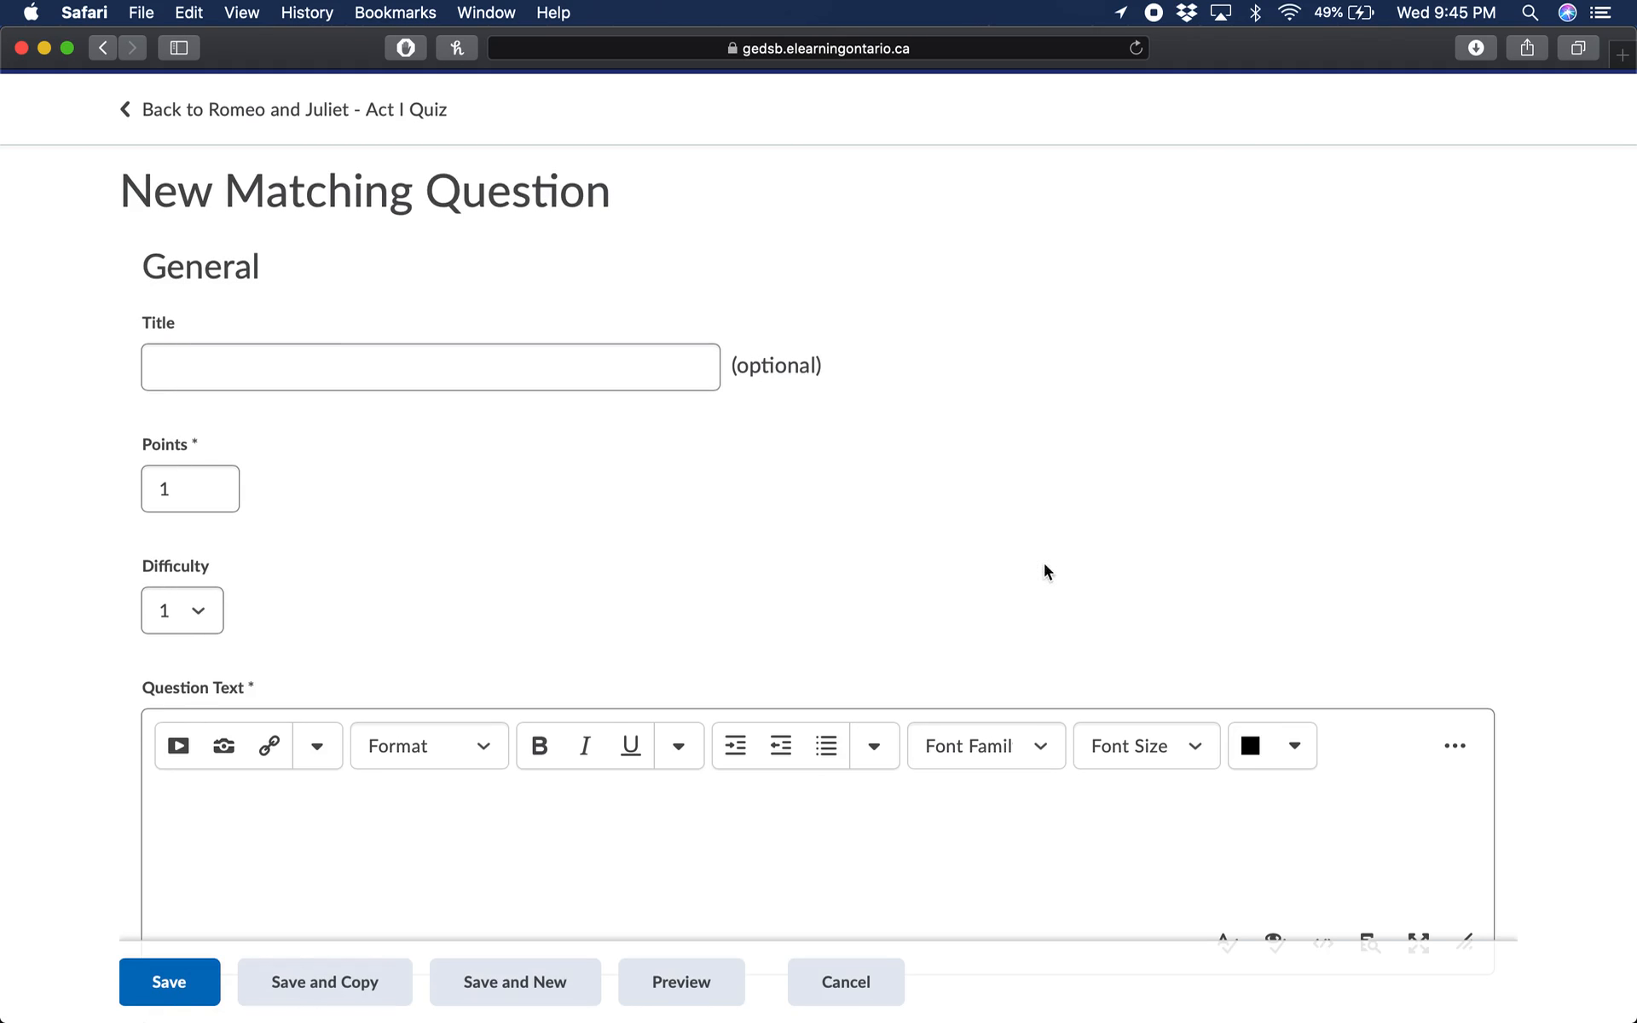
Enter "Match the characters to their appropriate descriptions." as the matching question's text.
scroll(1076, 575, down, 2)
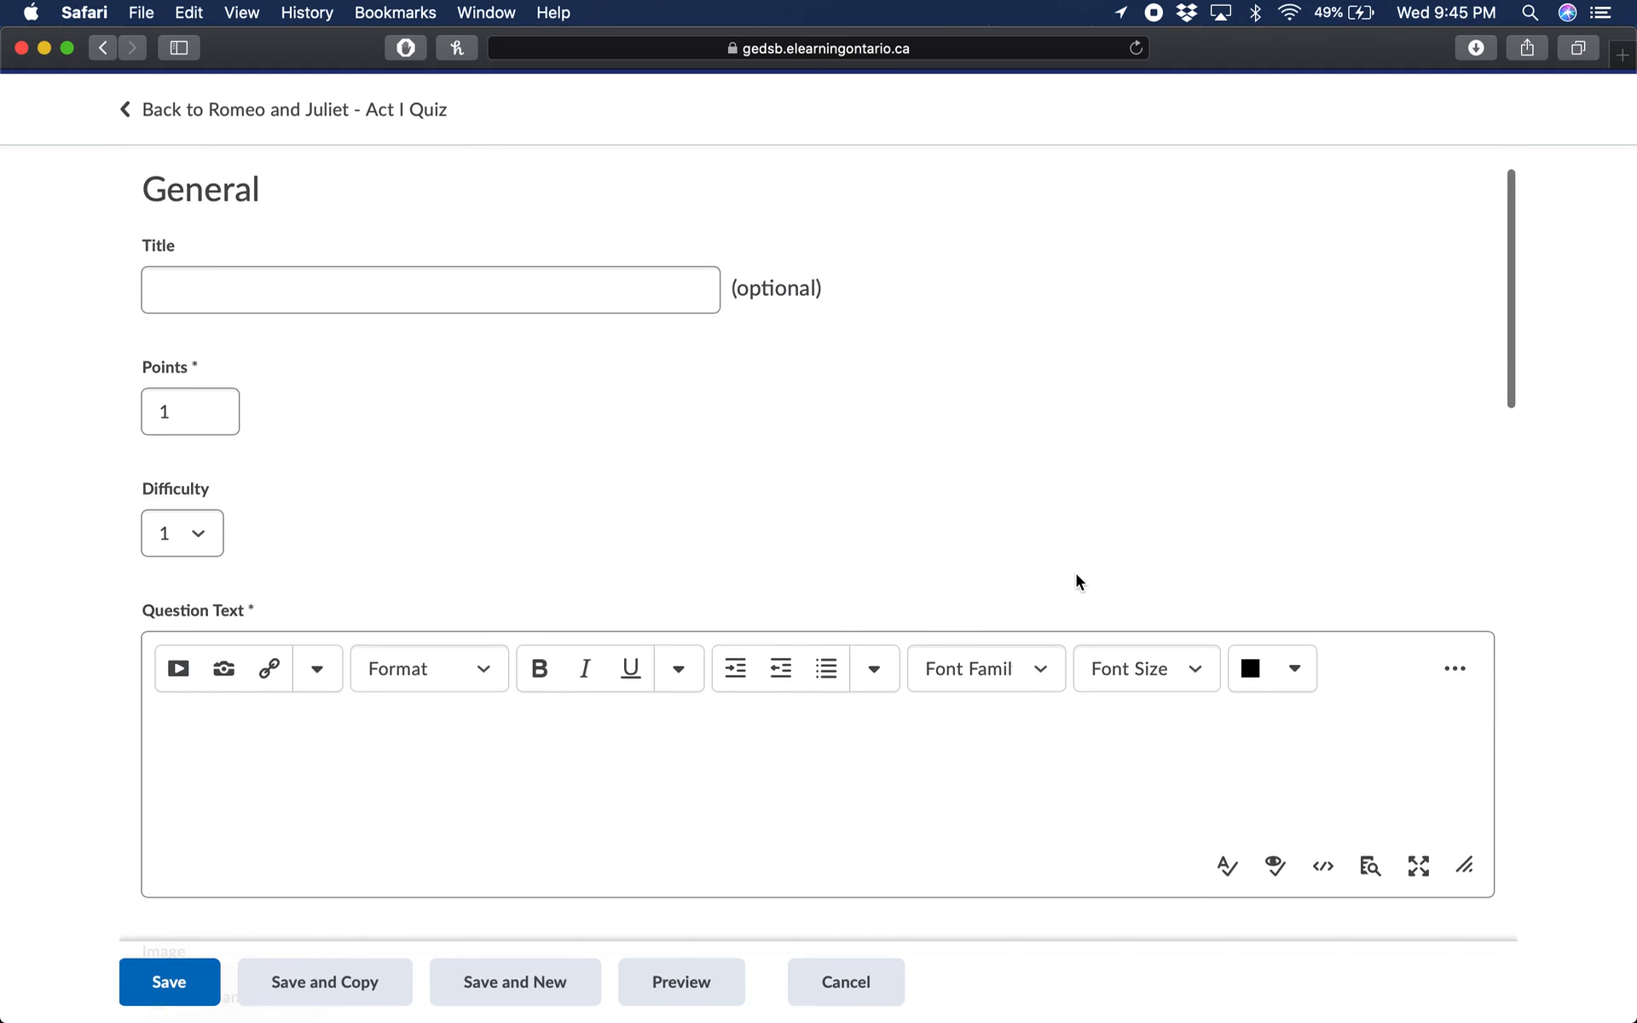
scroll(1076, 575, up, 2)
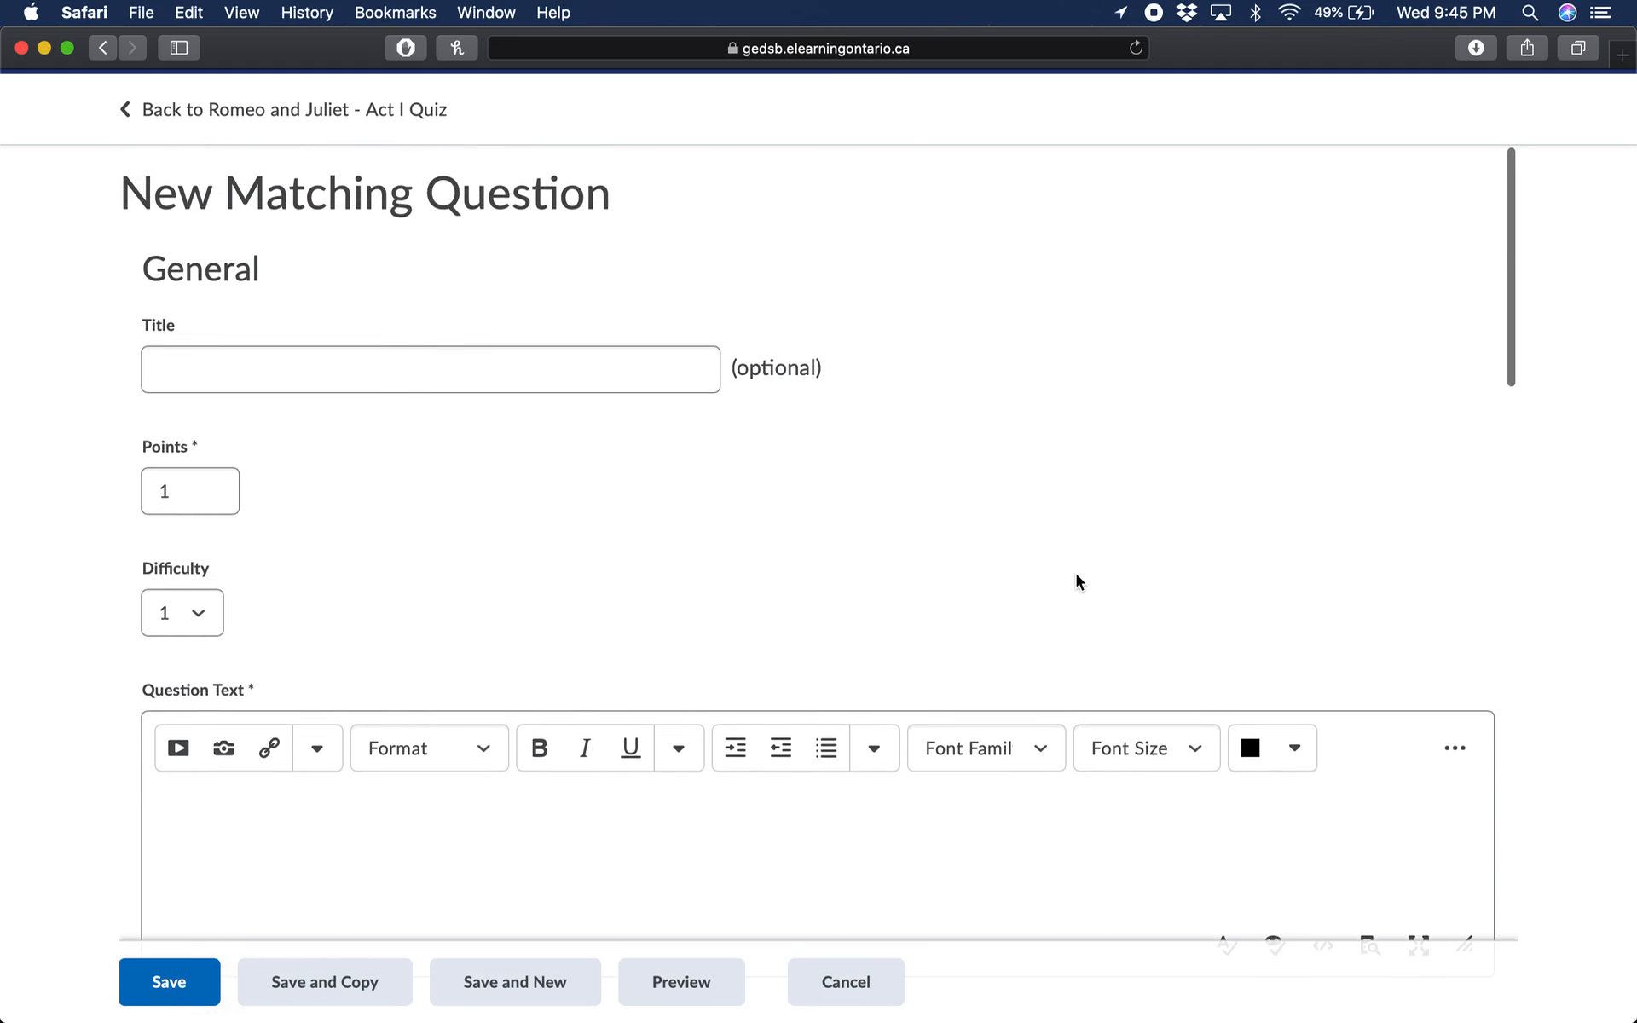
scroll(1076, 575, down, 1)
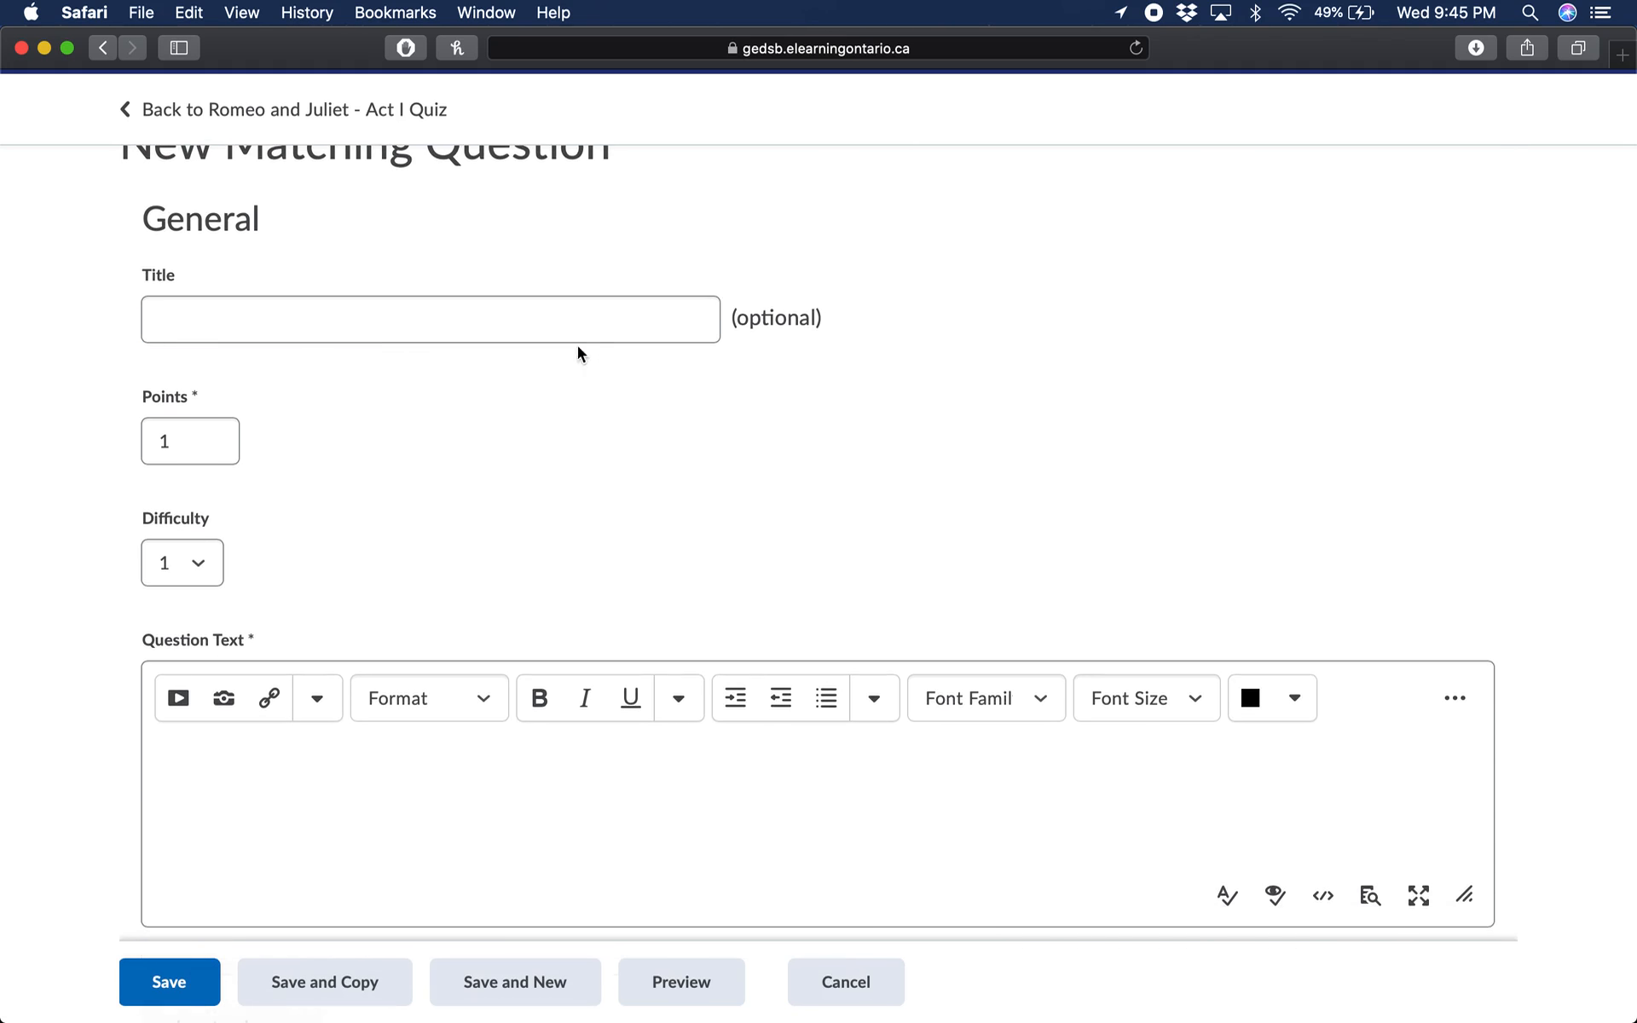
scroll(706, 311, down, 7)
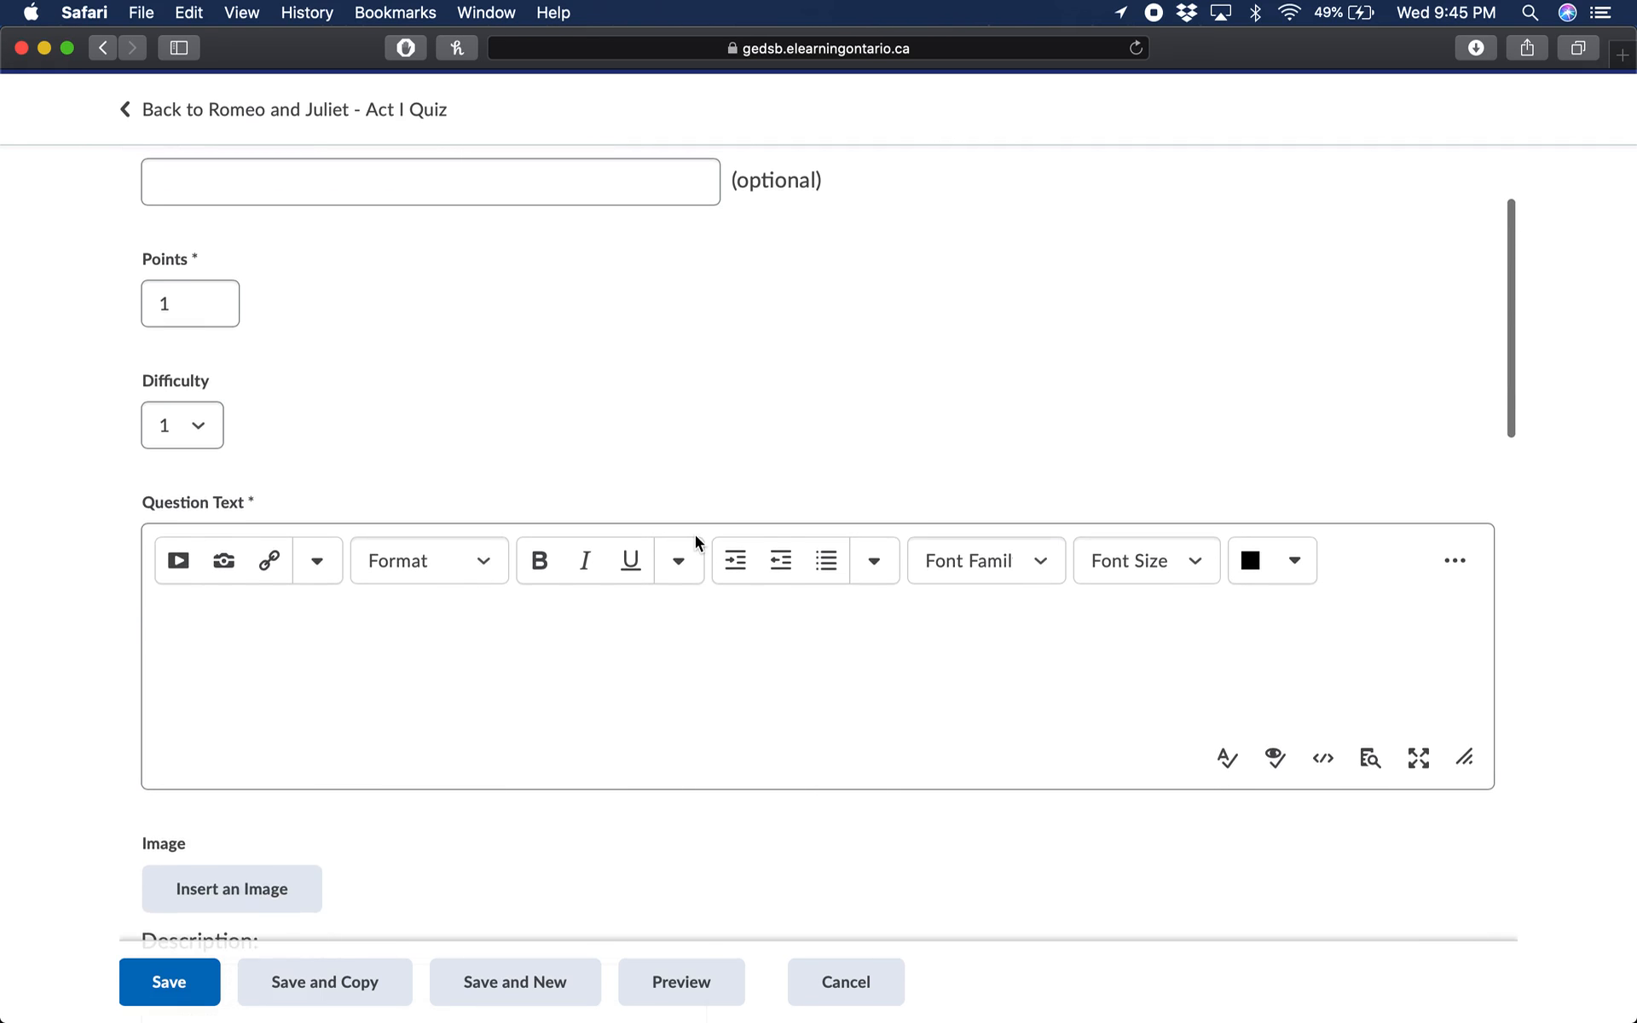
scroll(546, 544, down, 1)
click(504, 514)
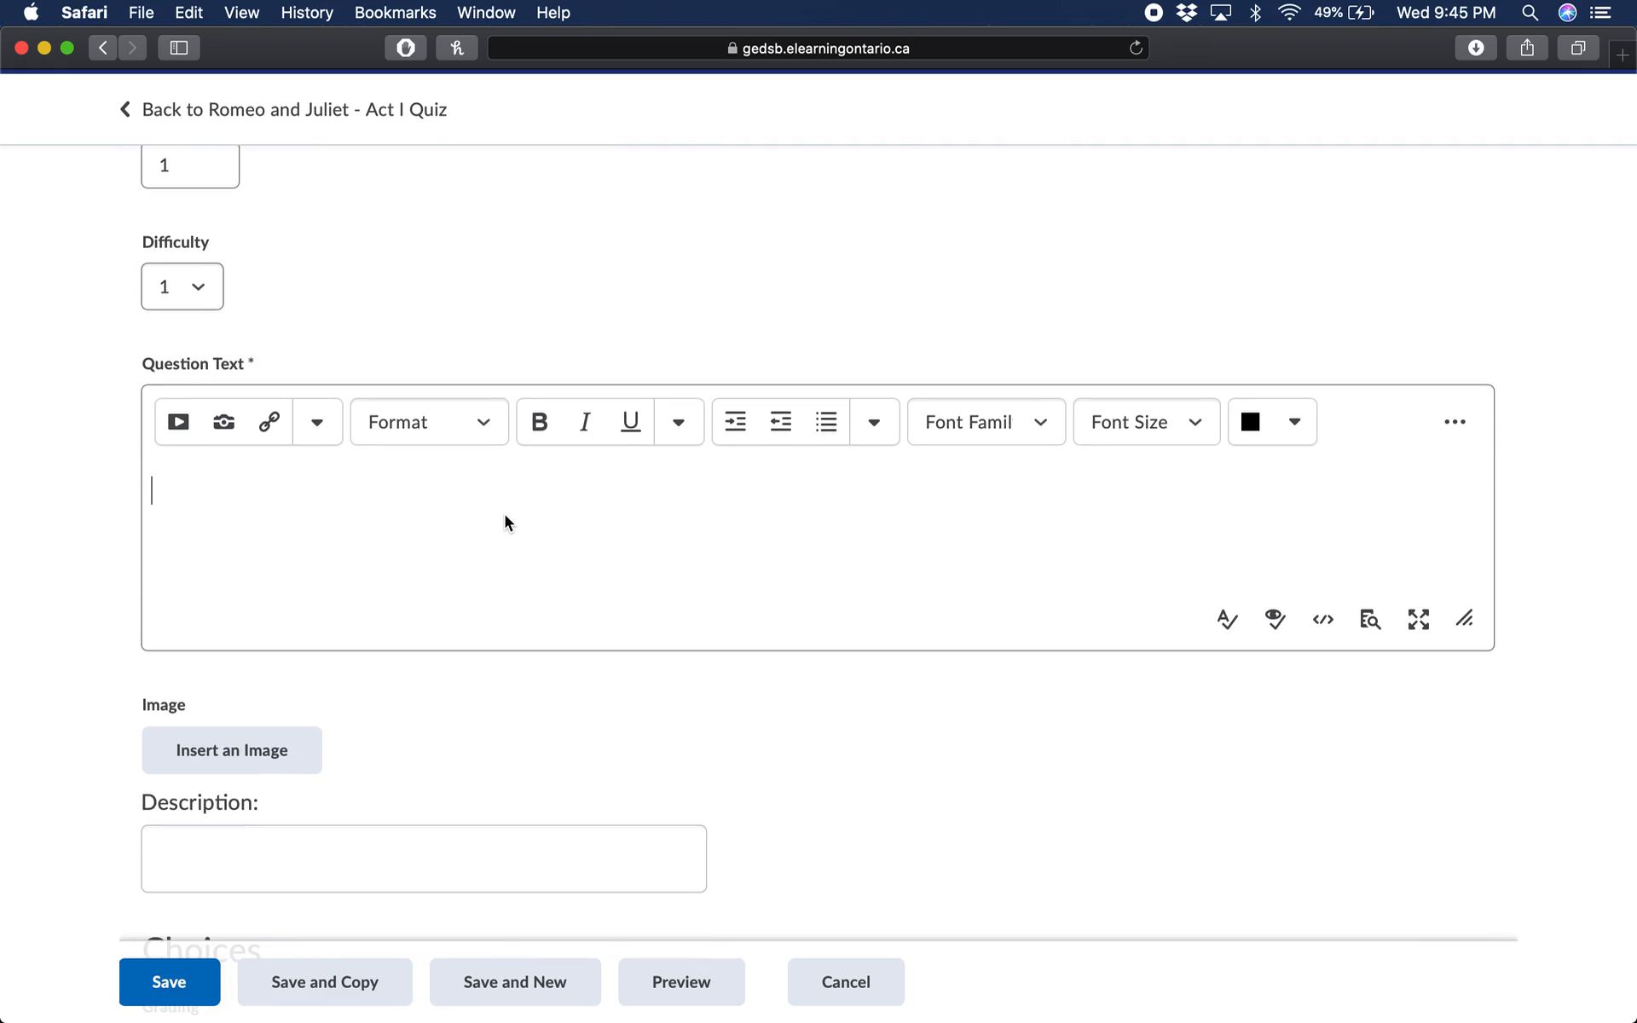
text(Match the characters to their appropriate descriptions.)
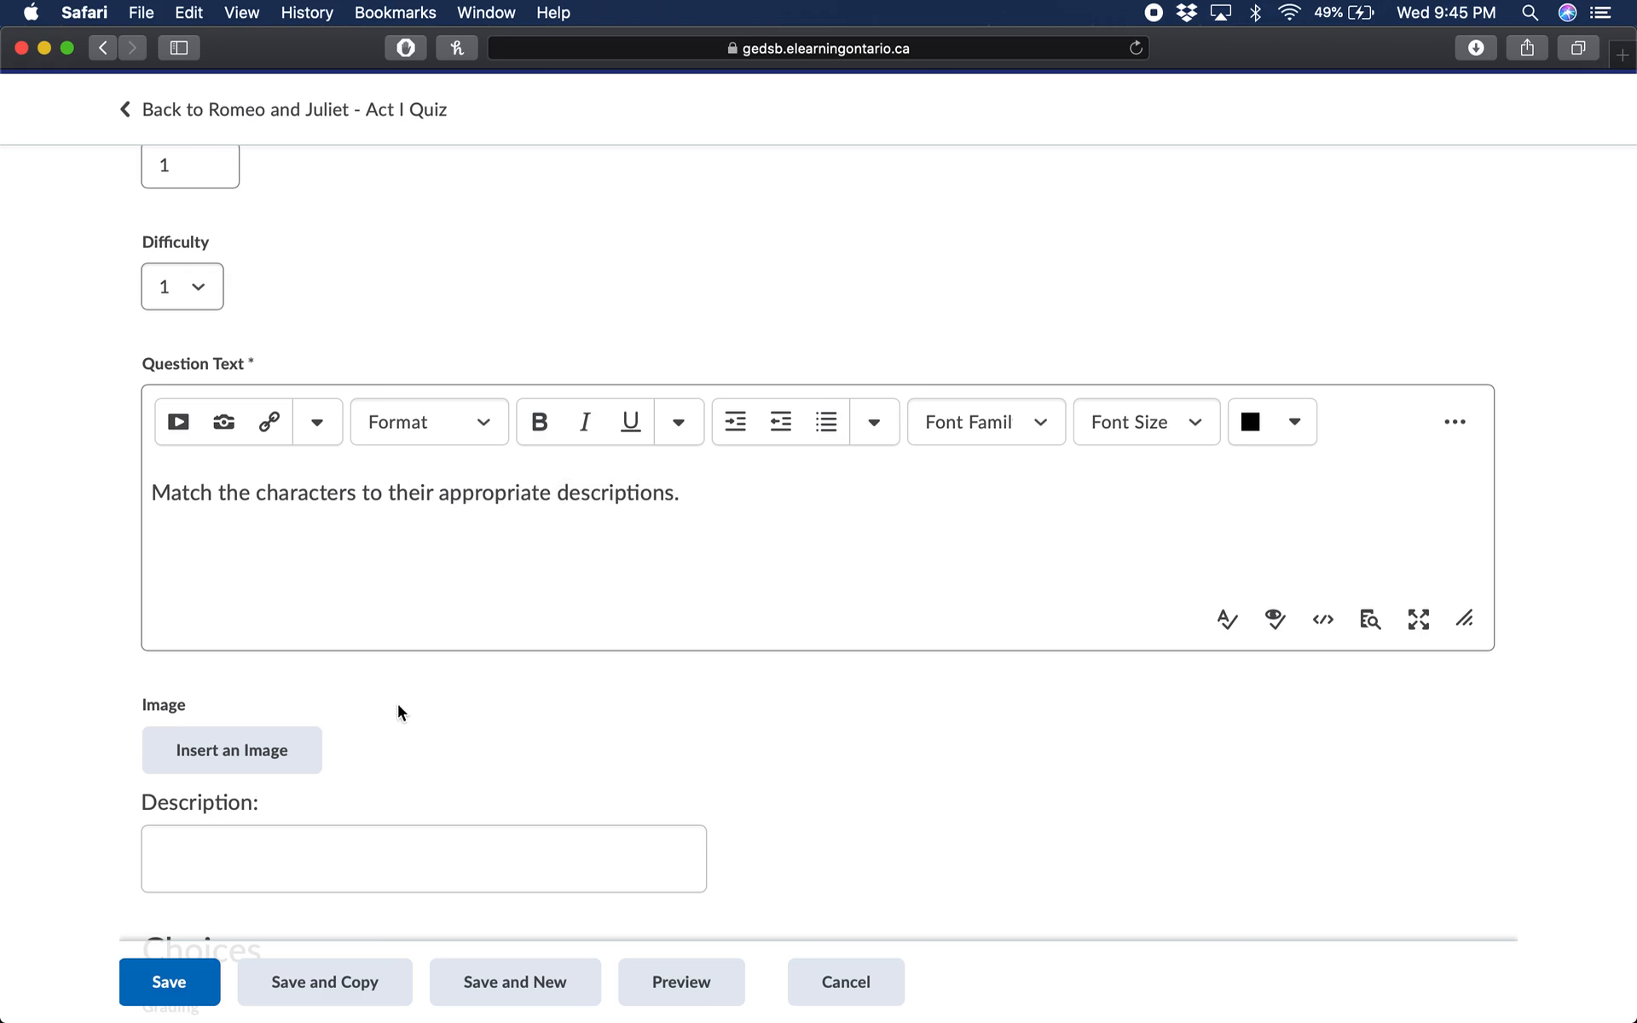
Set the matching question's grading to Equally weighted.
scroll(493, 672, down, 3)
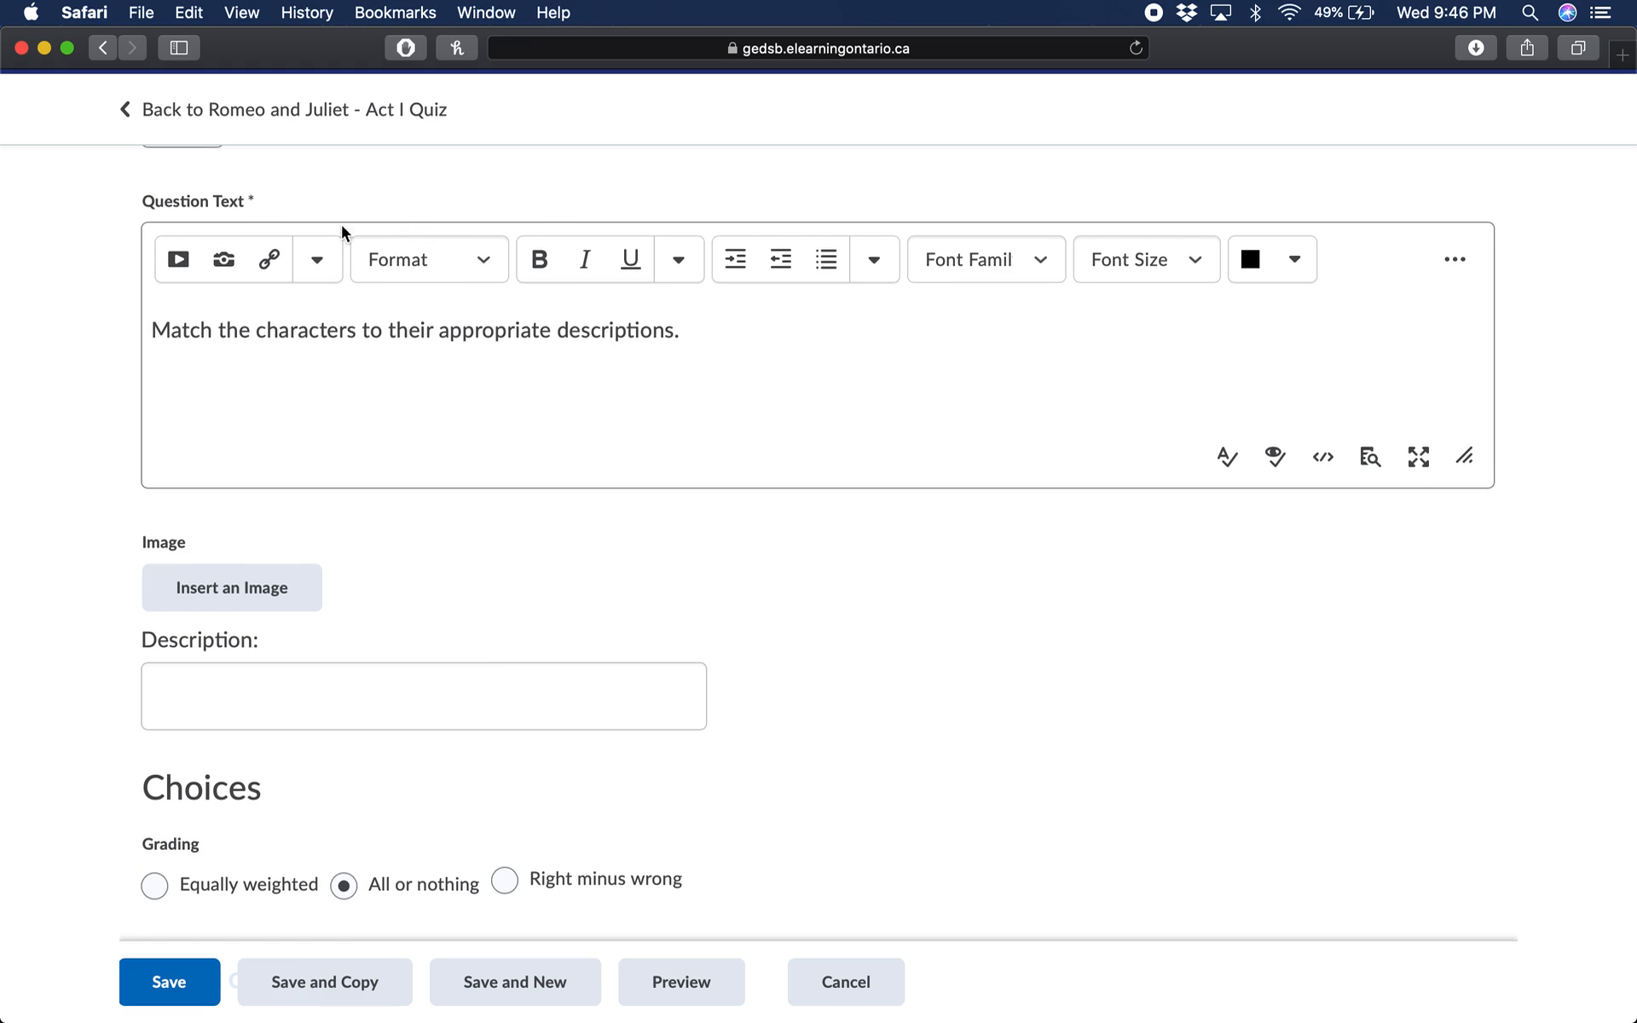
scroll(438, 332, up, 2)
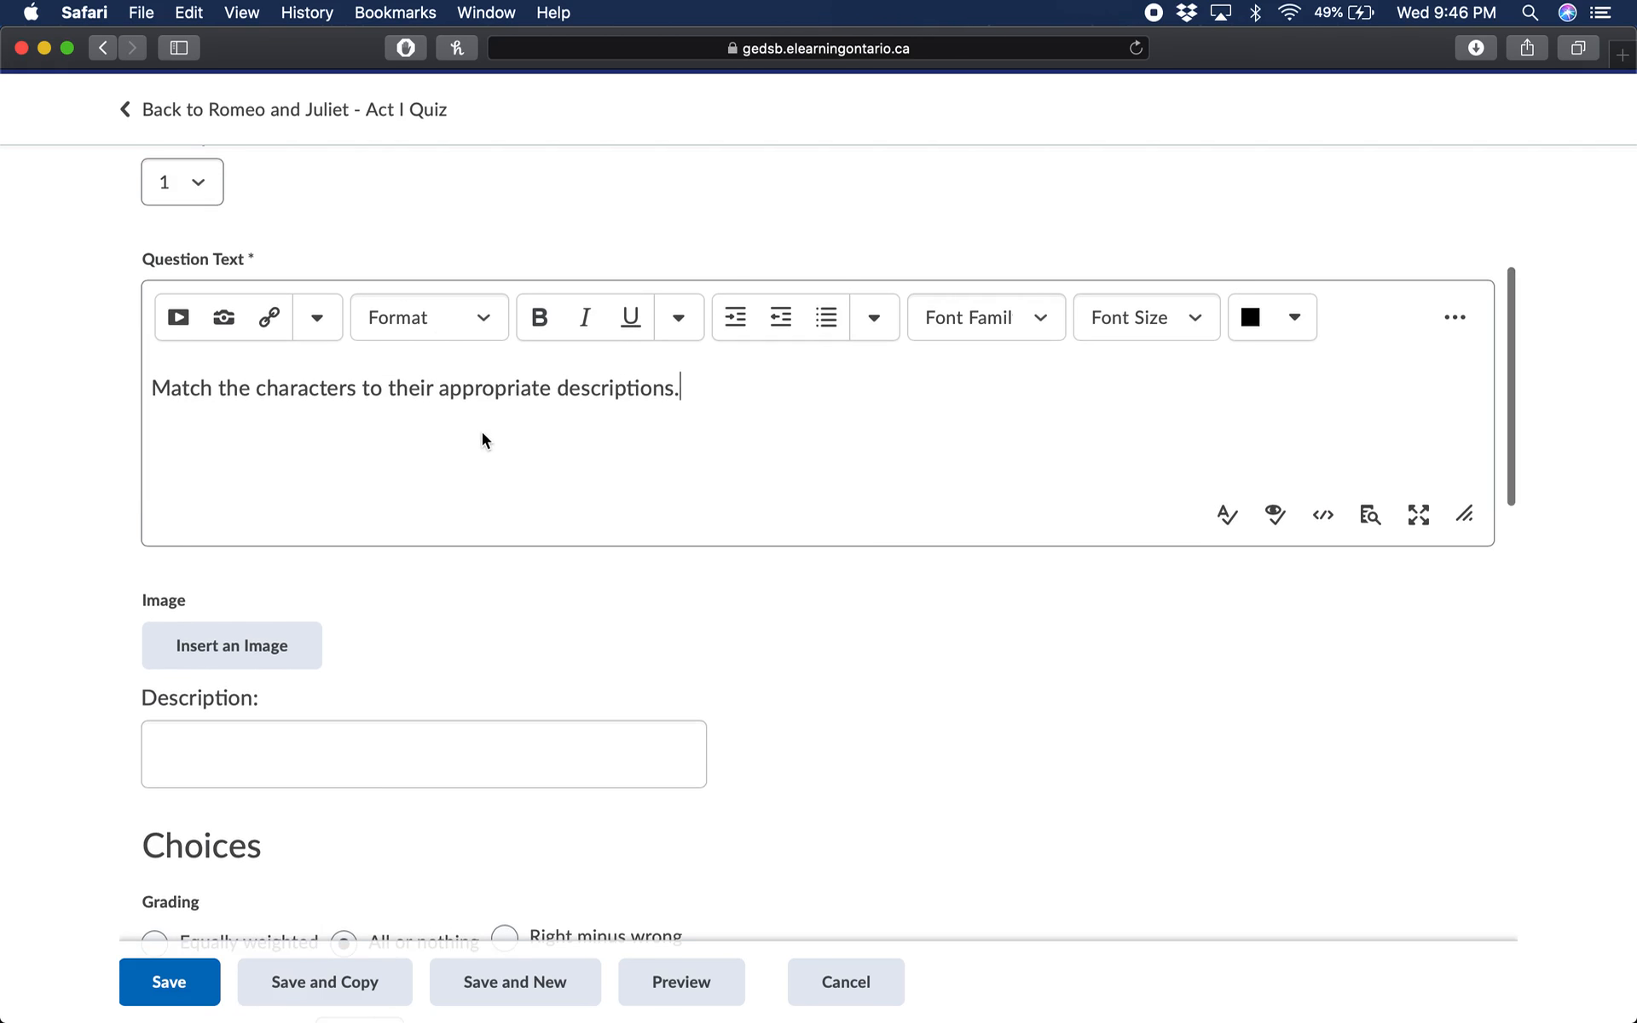
scroll(607, 540, down, 3)
scroll(605, 540, down, 10)
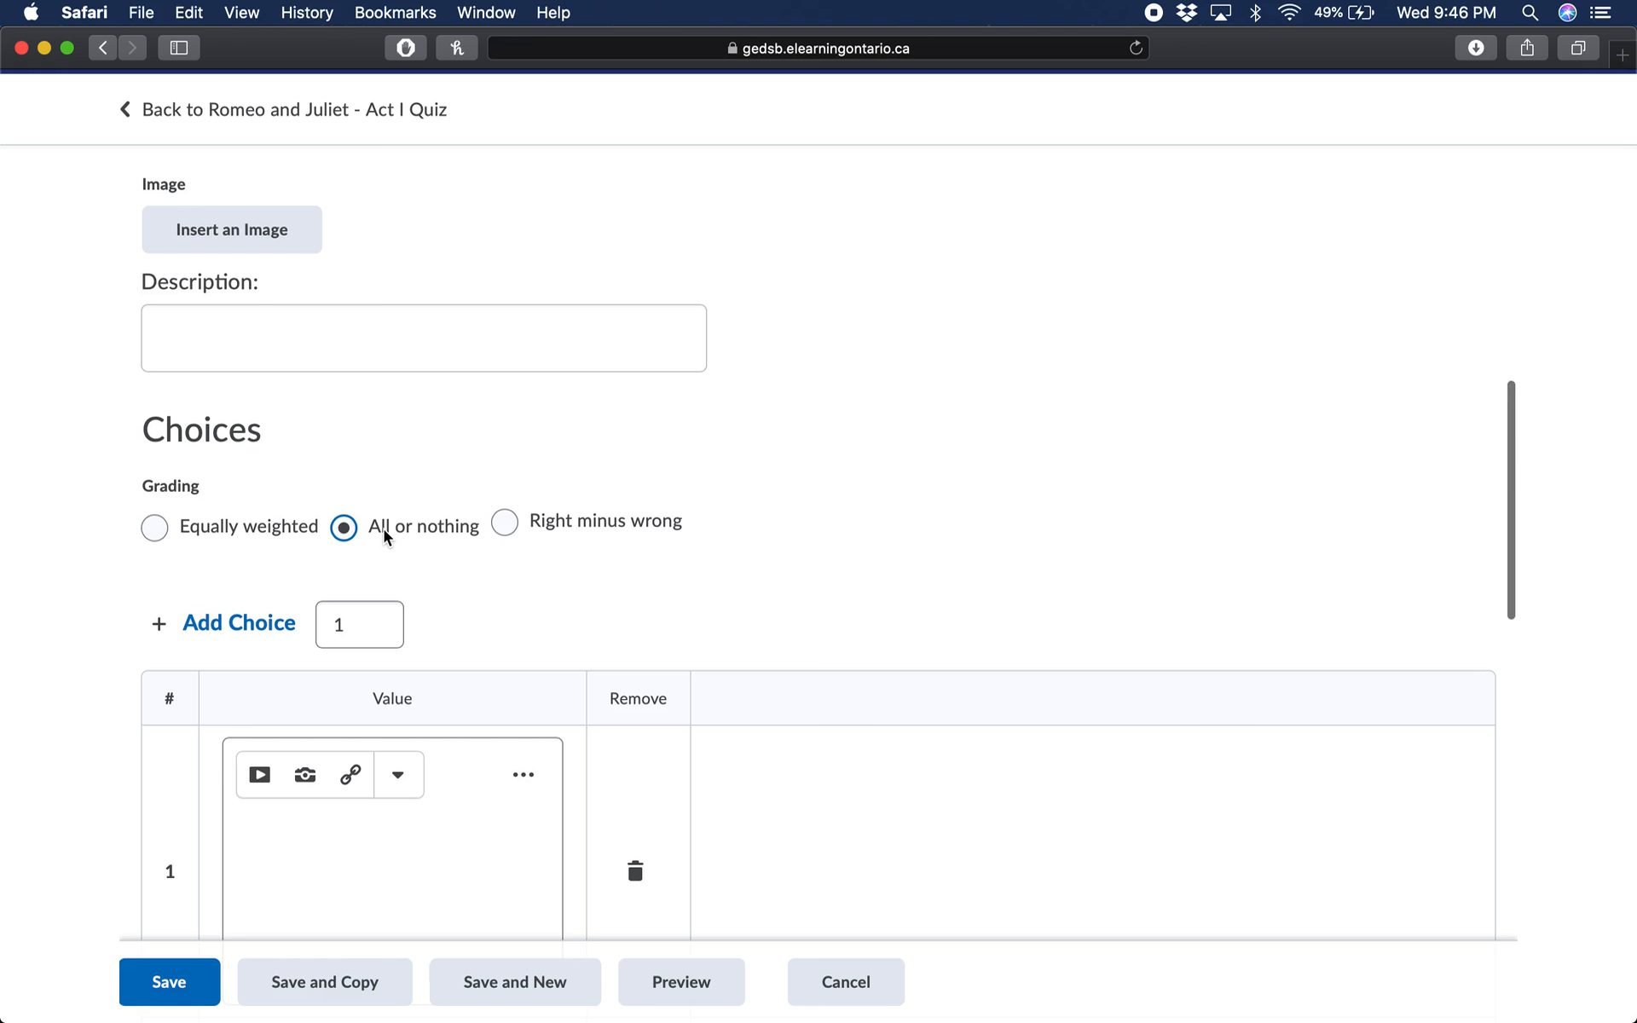
scroll(383, 529, up, 7)
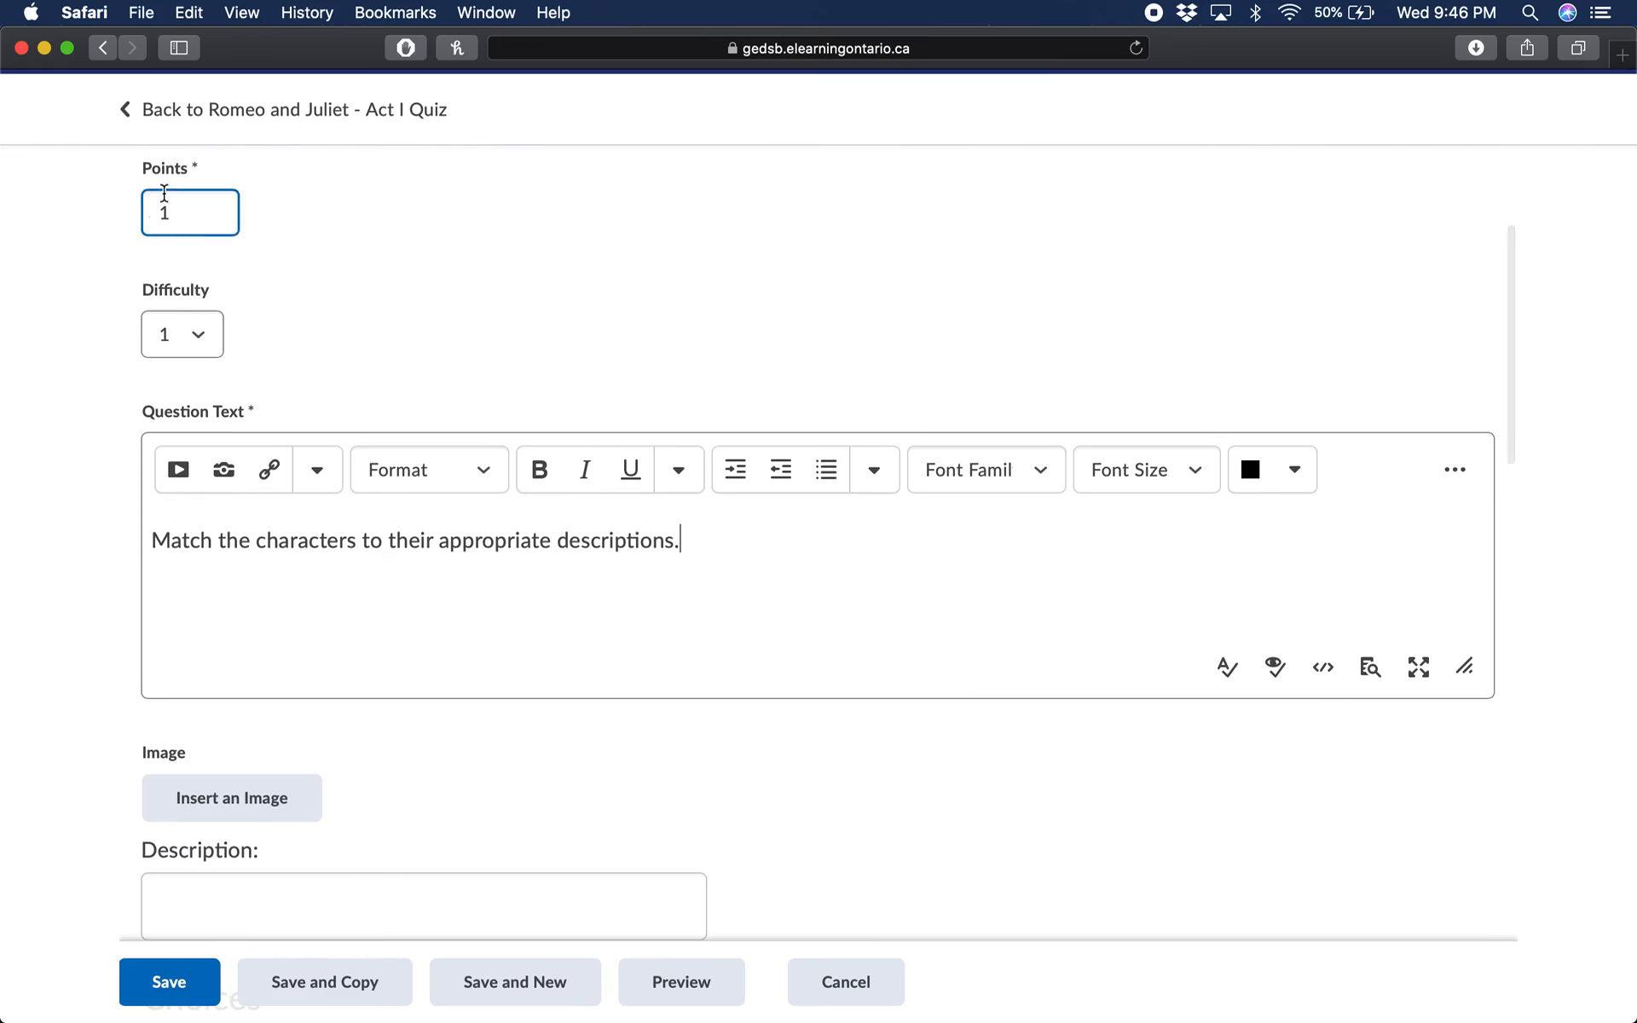
scroll(623, 662, down, 4)
scroll(623, 654, down, 1)
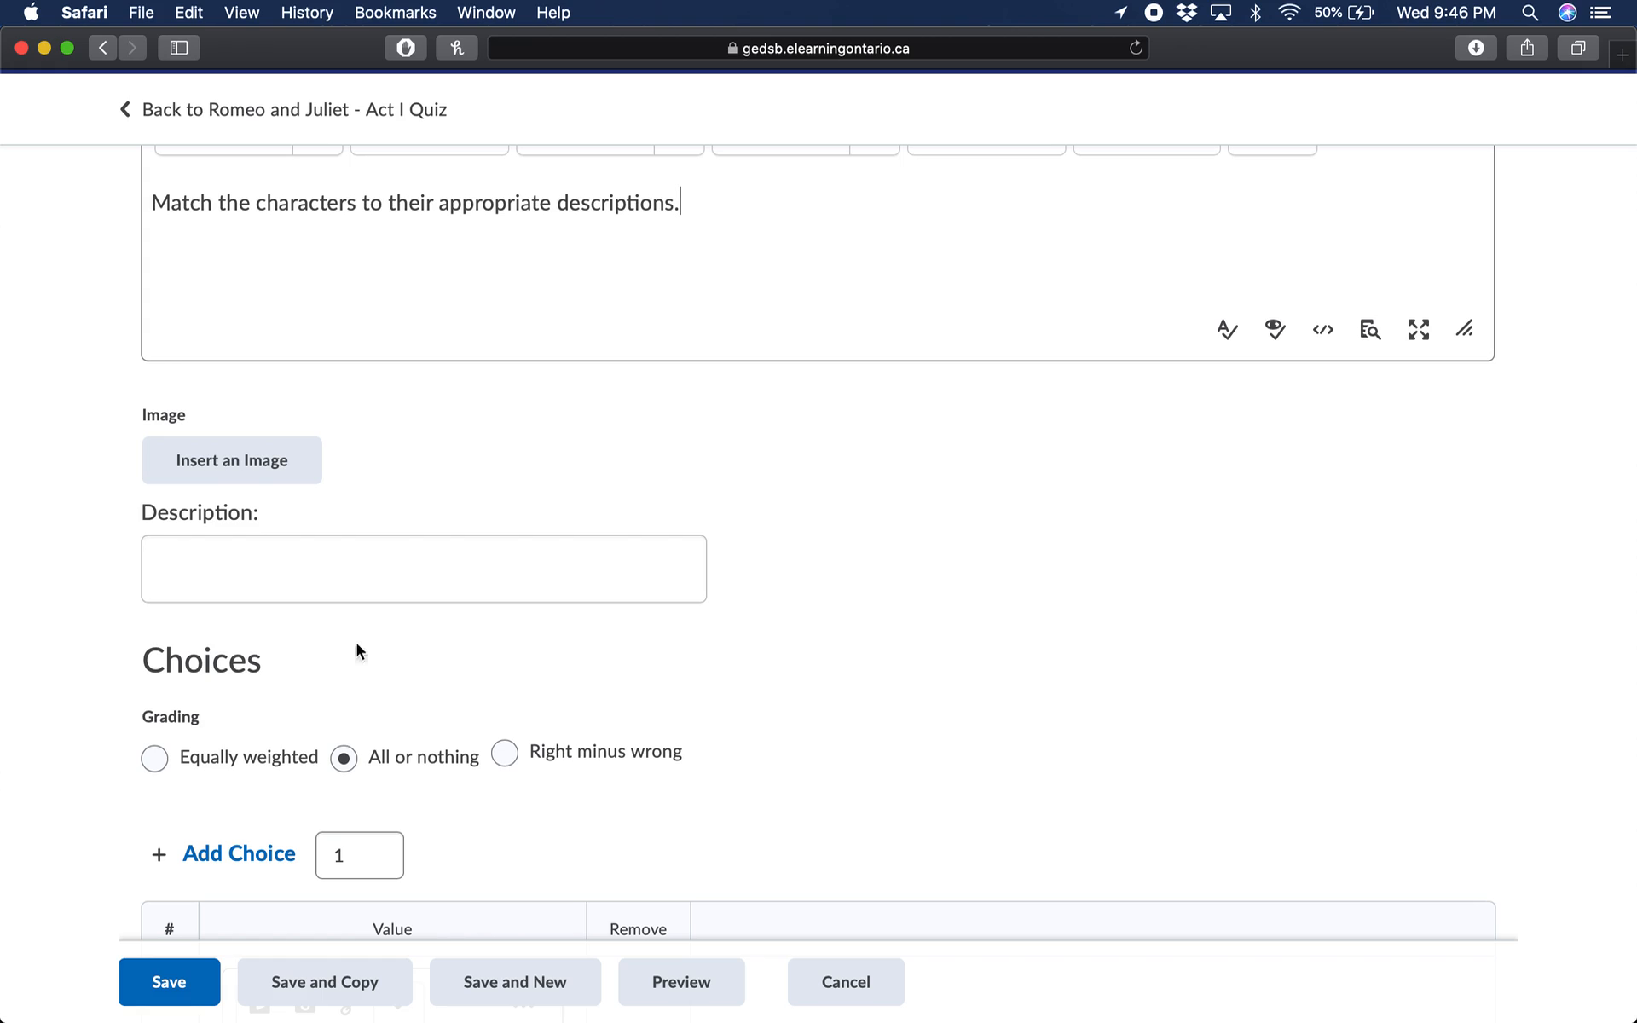
click(154, 759)
Look over the Choices and Matches sections of the matching question, including the correct choice settings.
scroll(288, 757, down, 3)
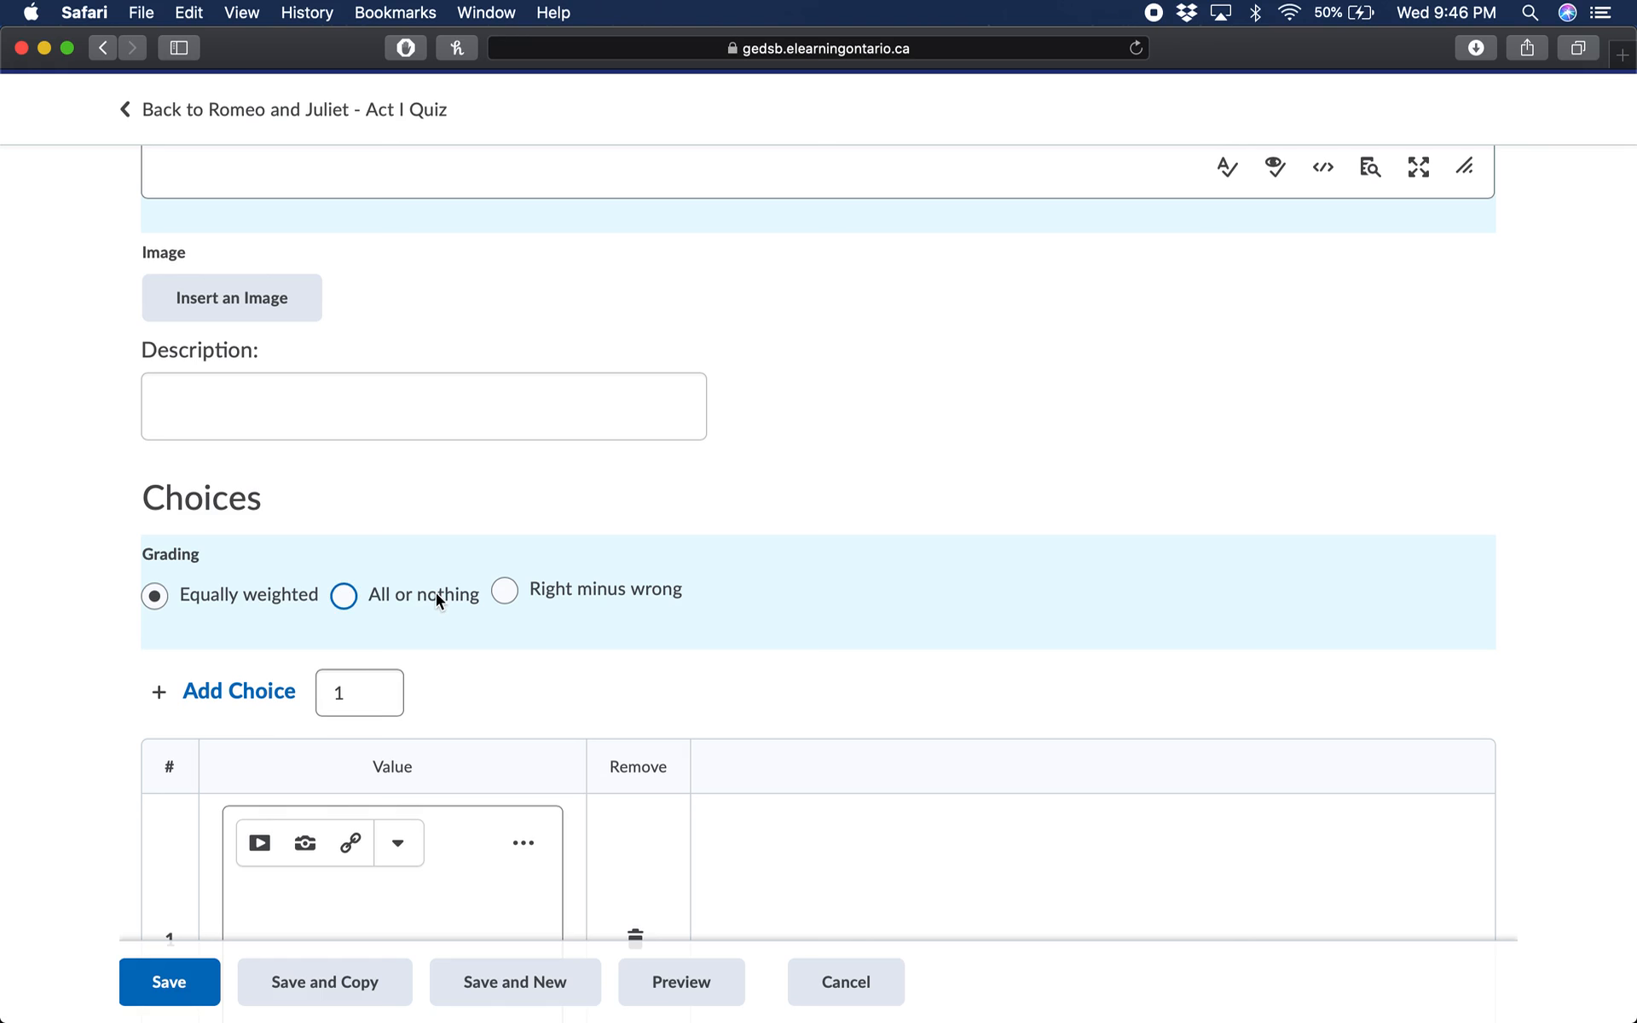
scroll(529, 652, down, 3)
scroll(528, 658, down, 5)
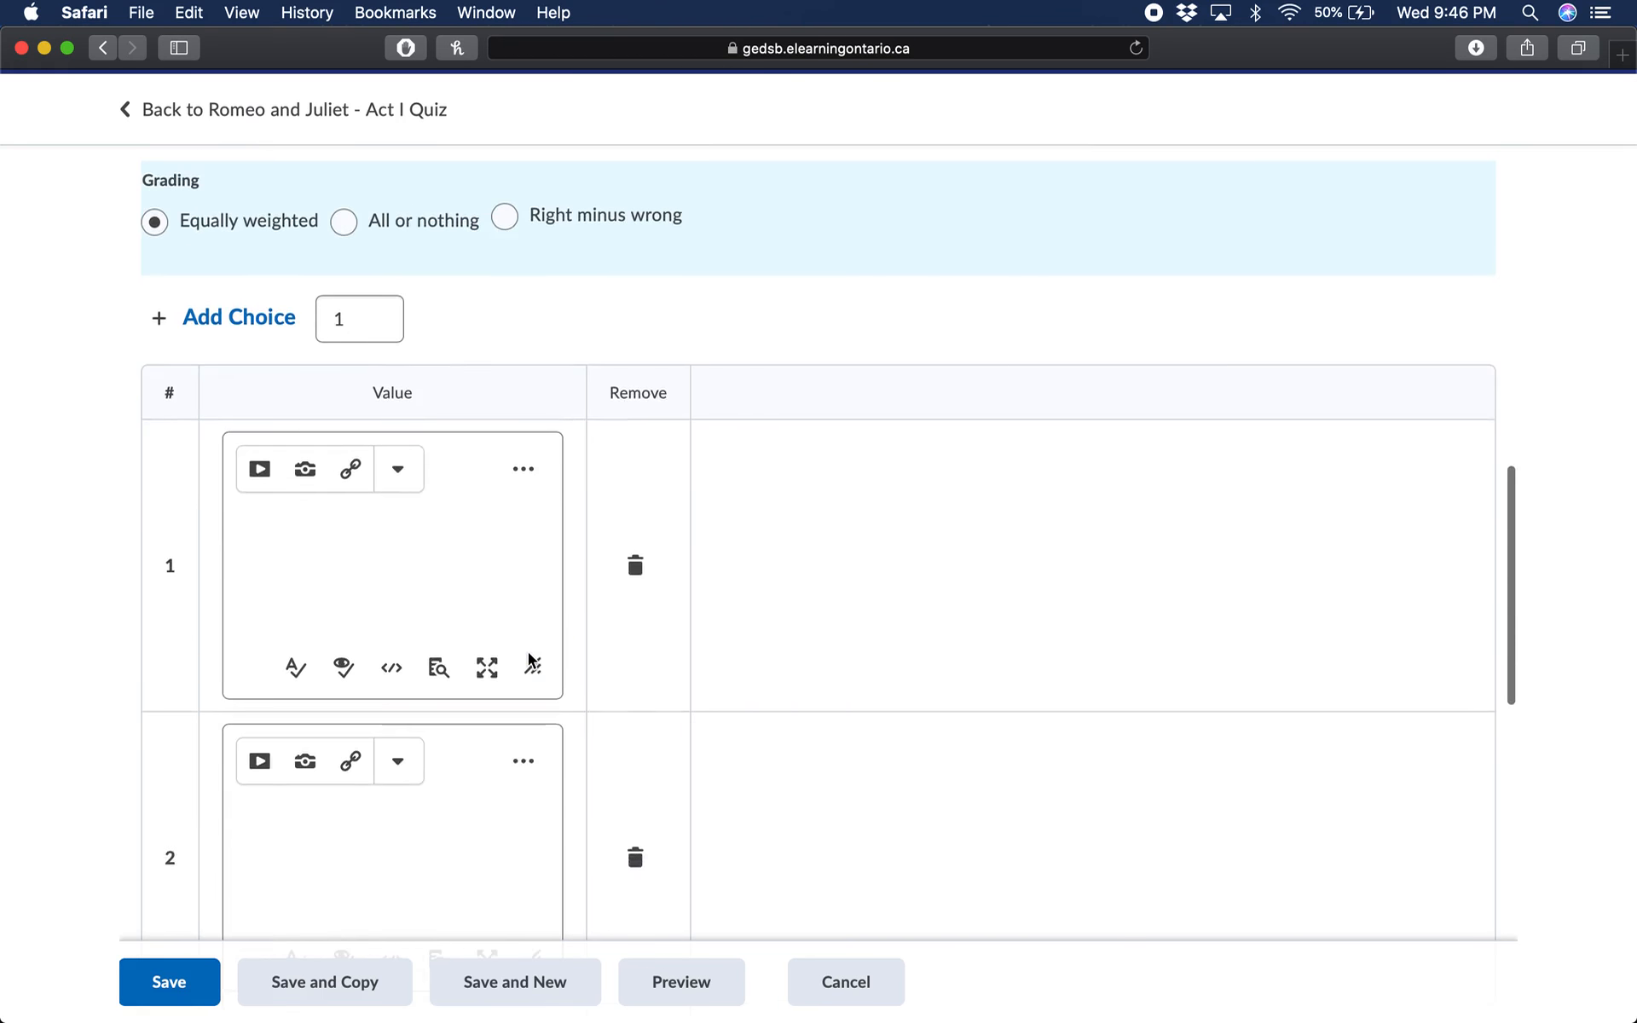
scroll(512, 635, up, 2)
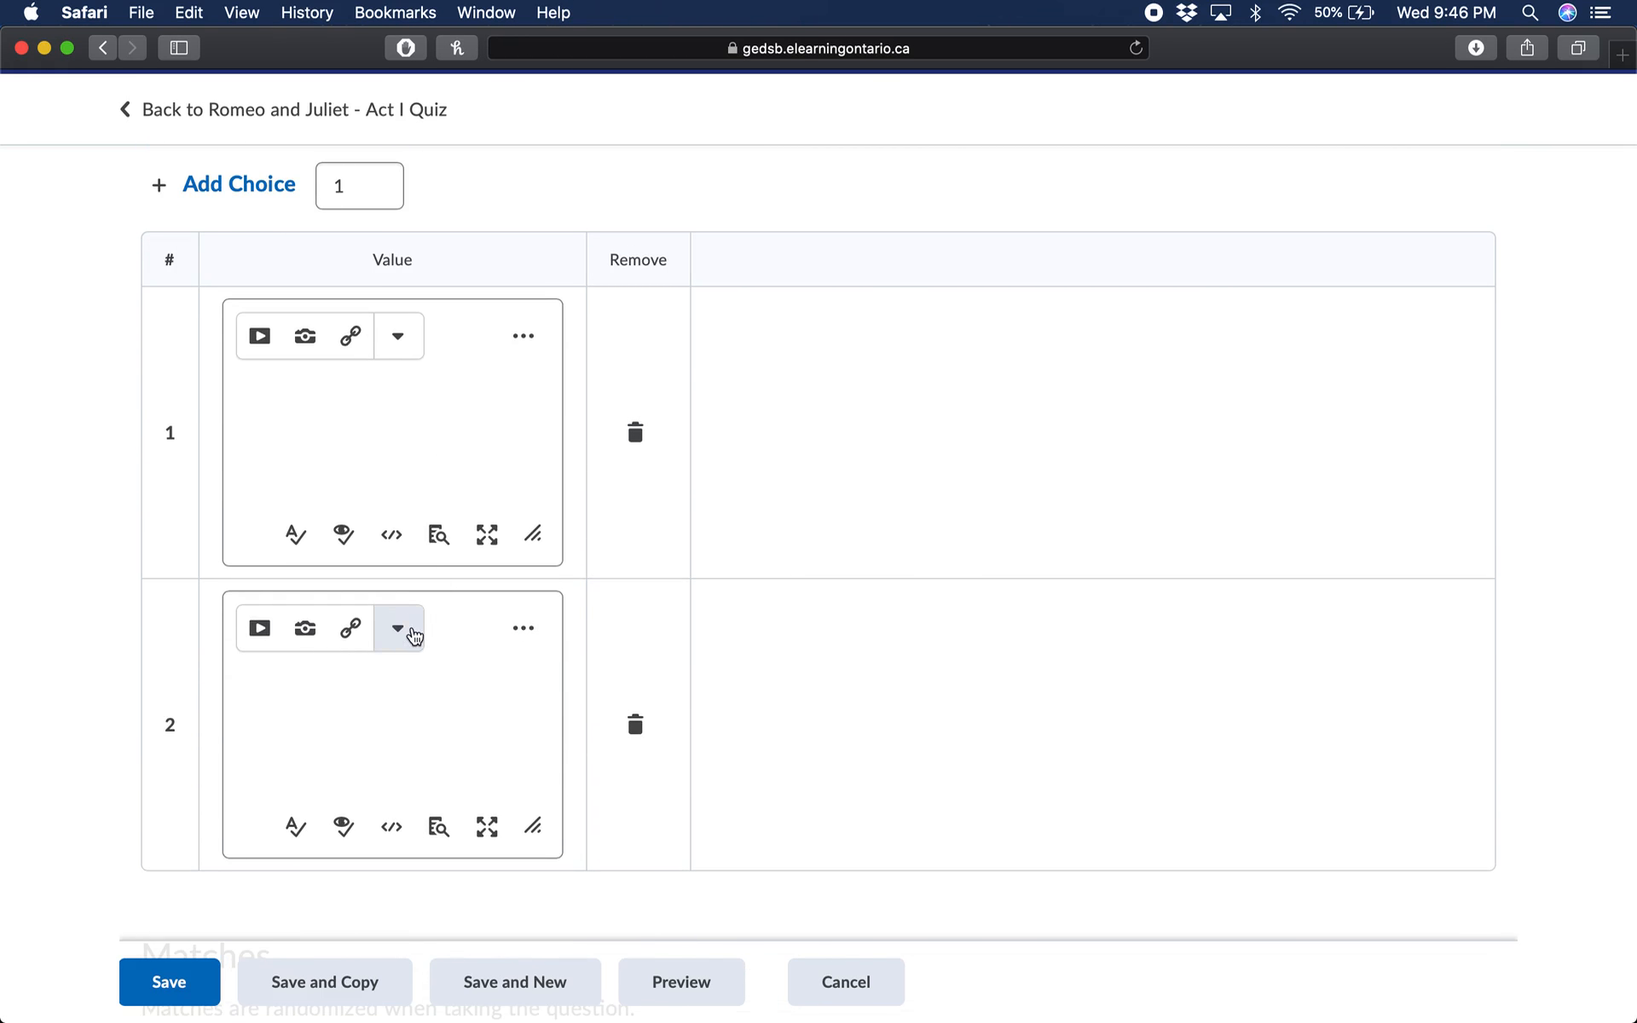
scroll(415, 635, down, 8)
scroll(413, 635, up, 10)
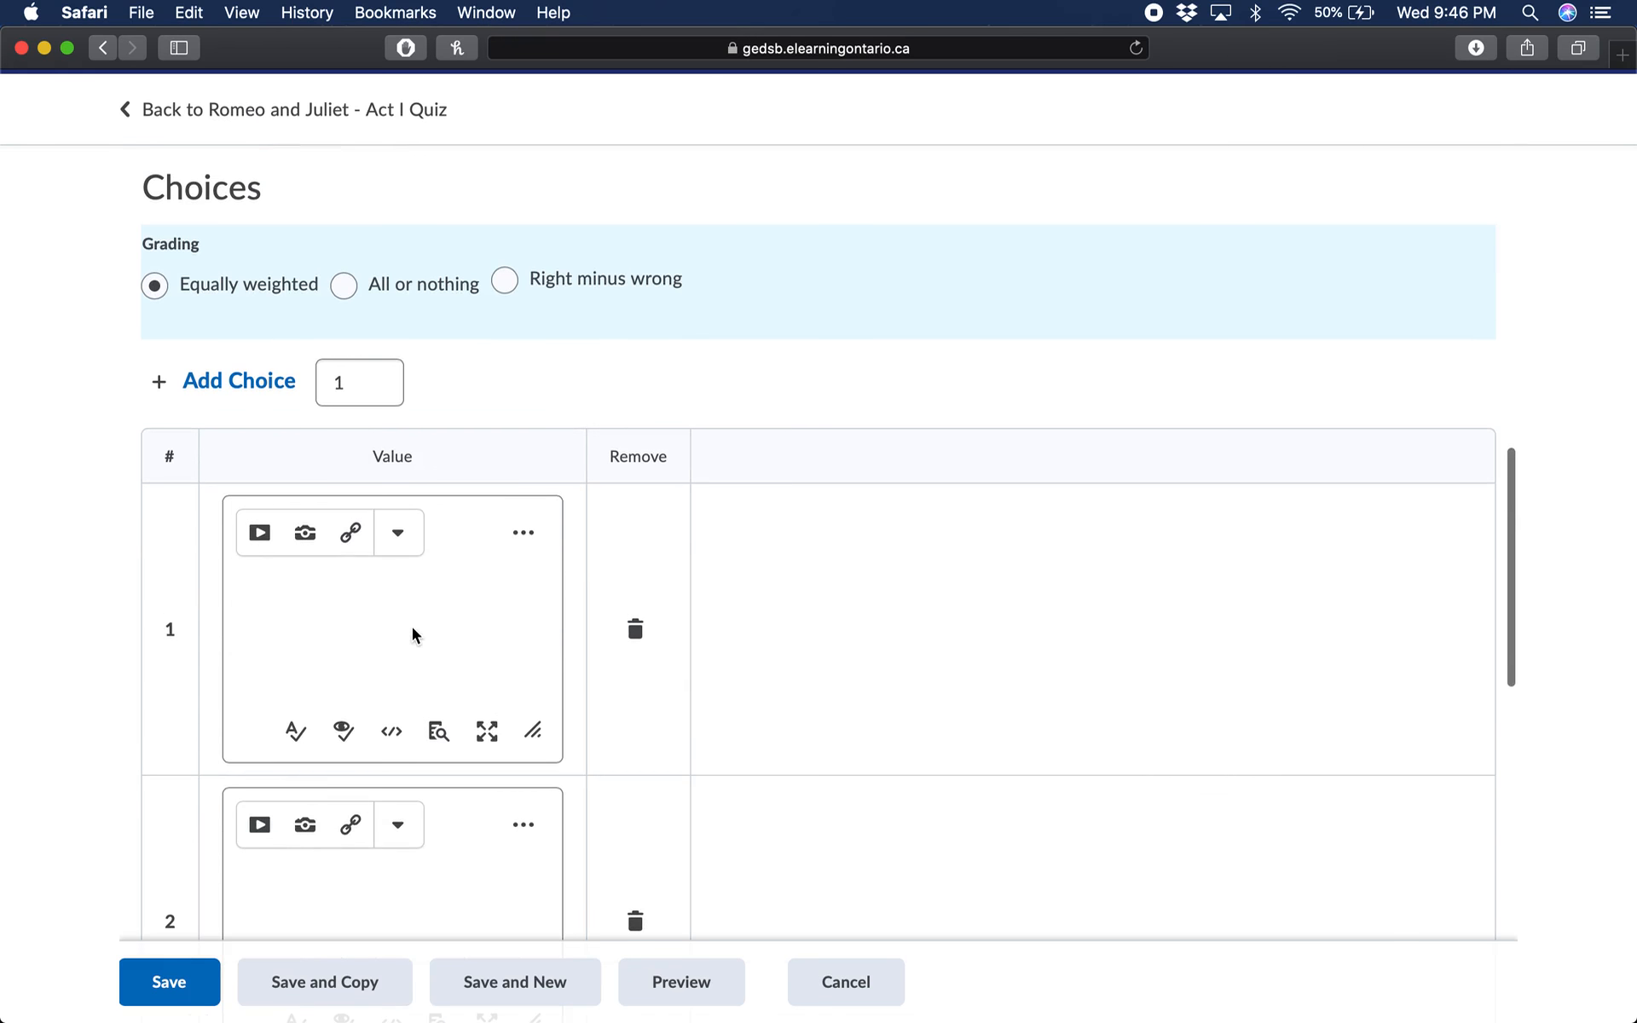
scroll(375, 651, down, 1)
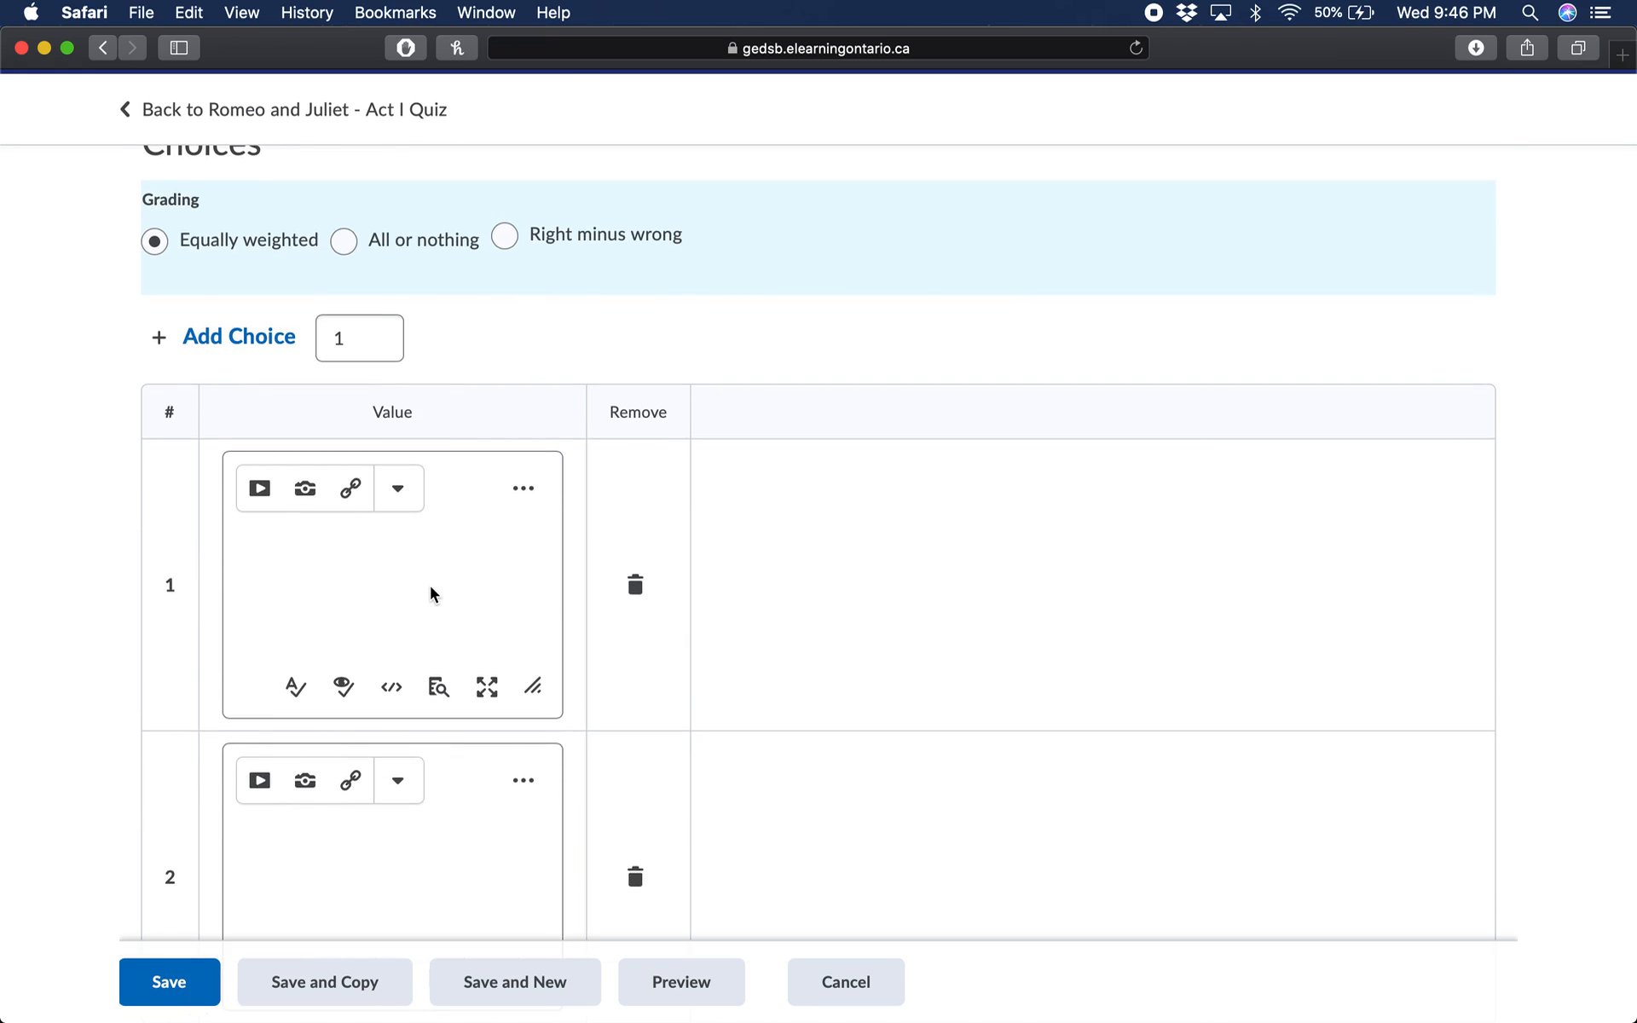
scroll(509, 628, down, 10)
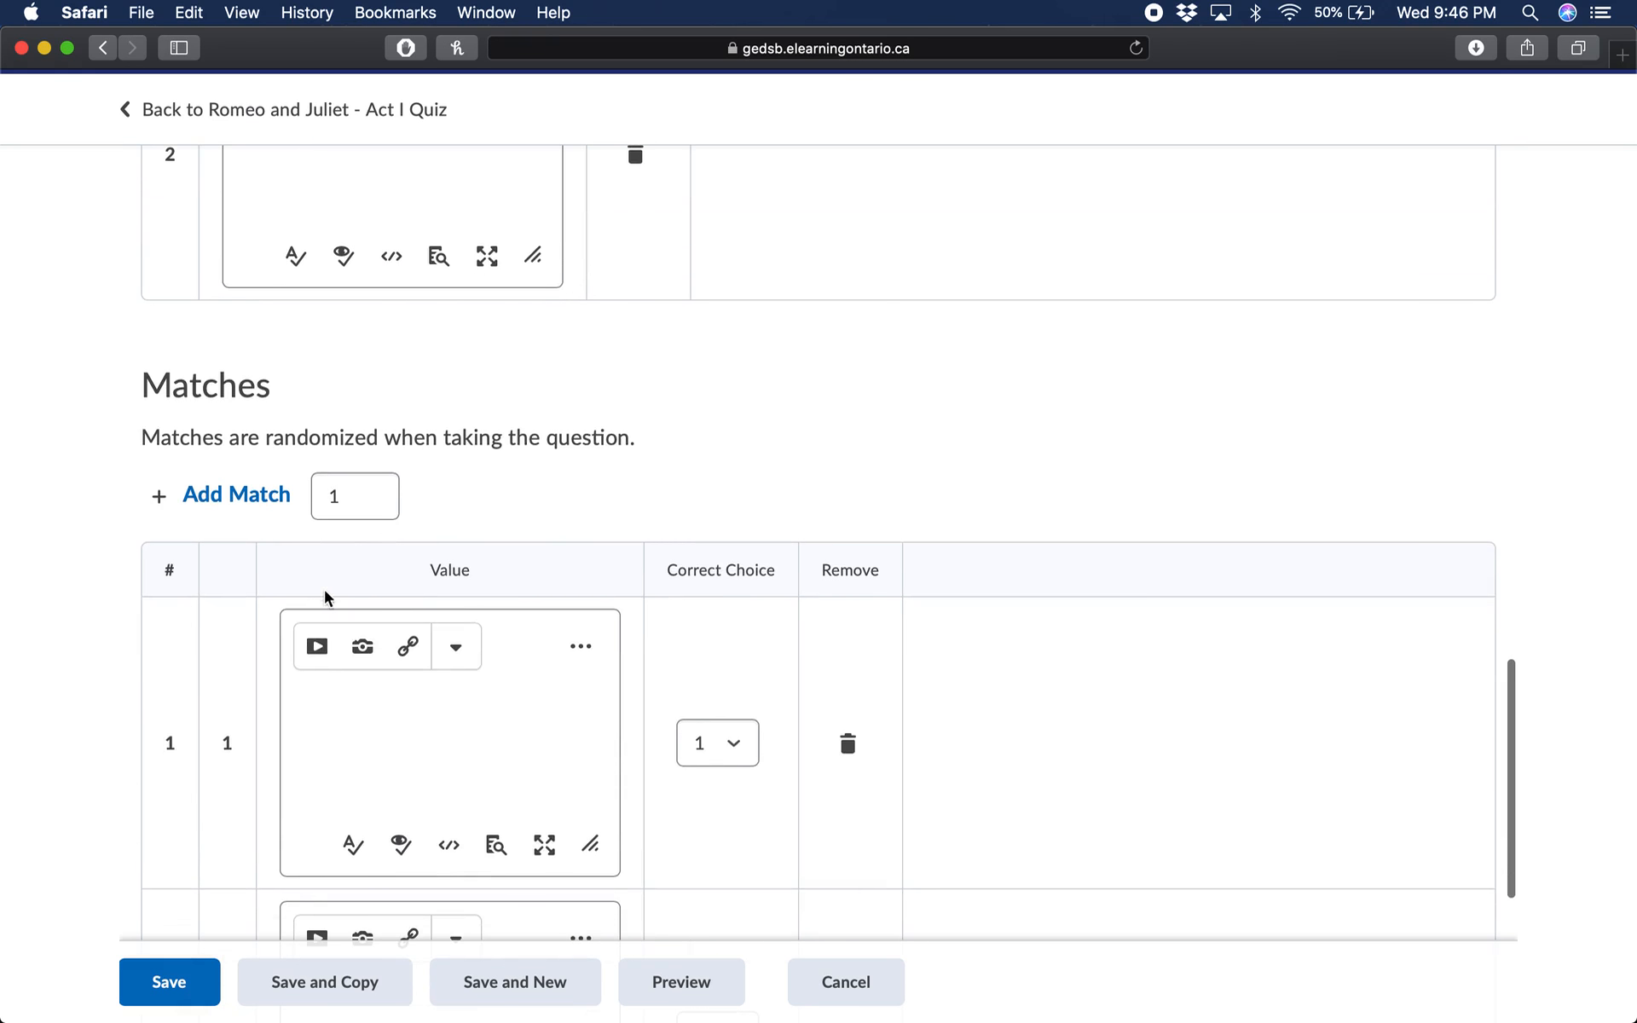
scroll(504, 696, down, 1)
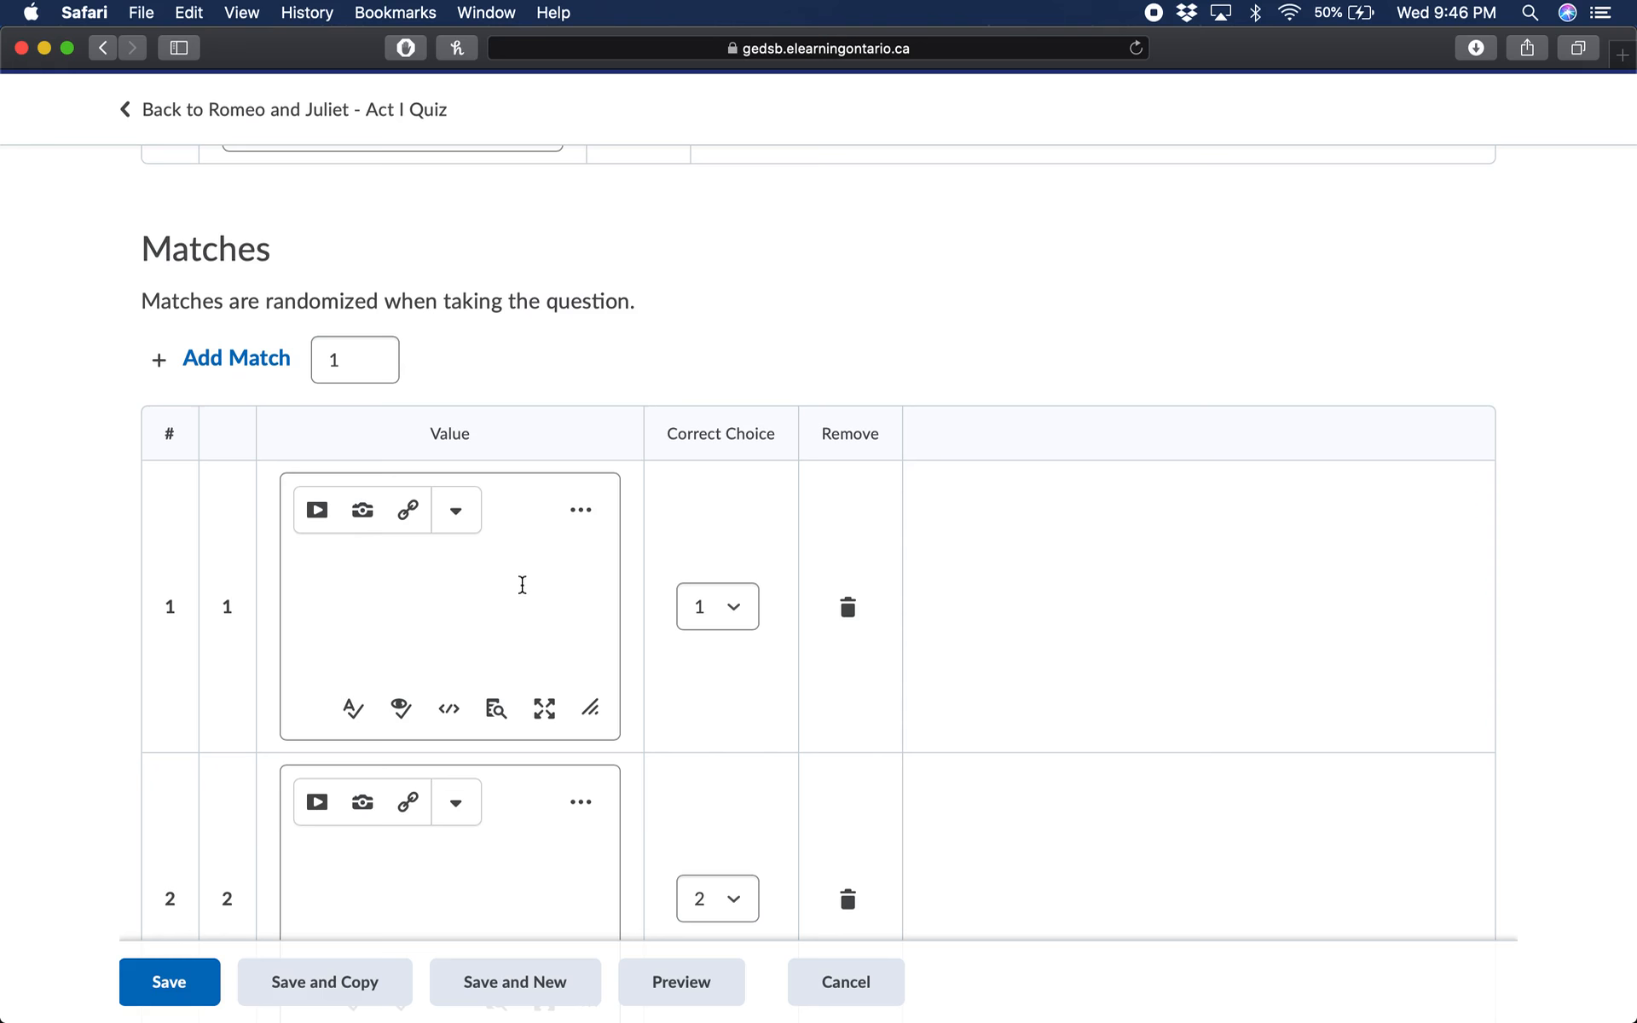
Enter Romeo as choice 1 and Juliet as choice 2 of the matching question.
scroll(509, 592, up, 10)
scroll(508, 651, down, 1)
click(426, 615)
text(Romeo)
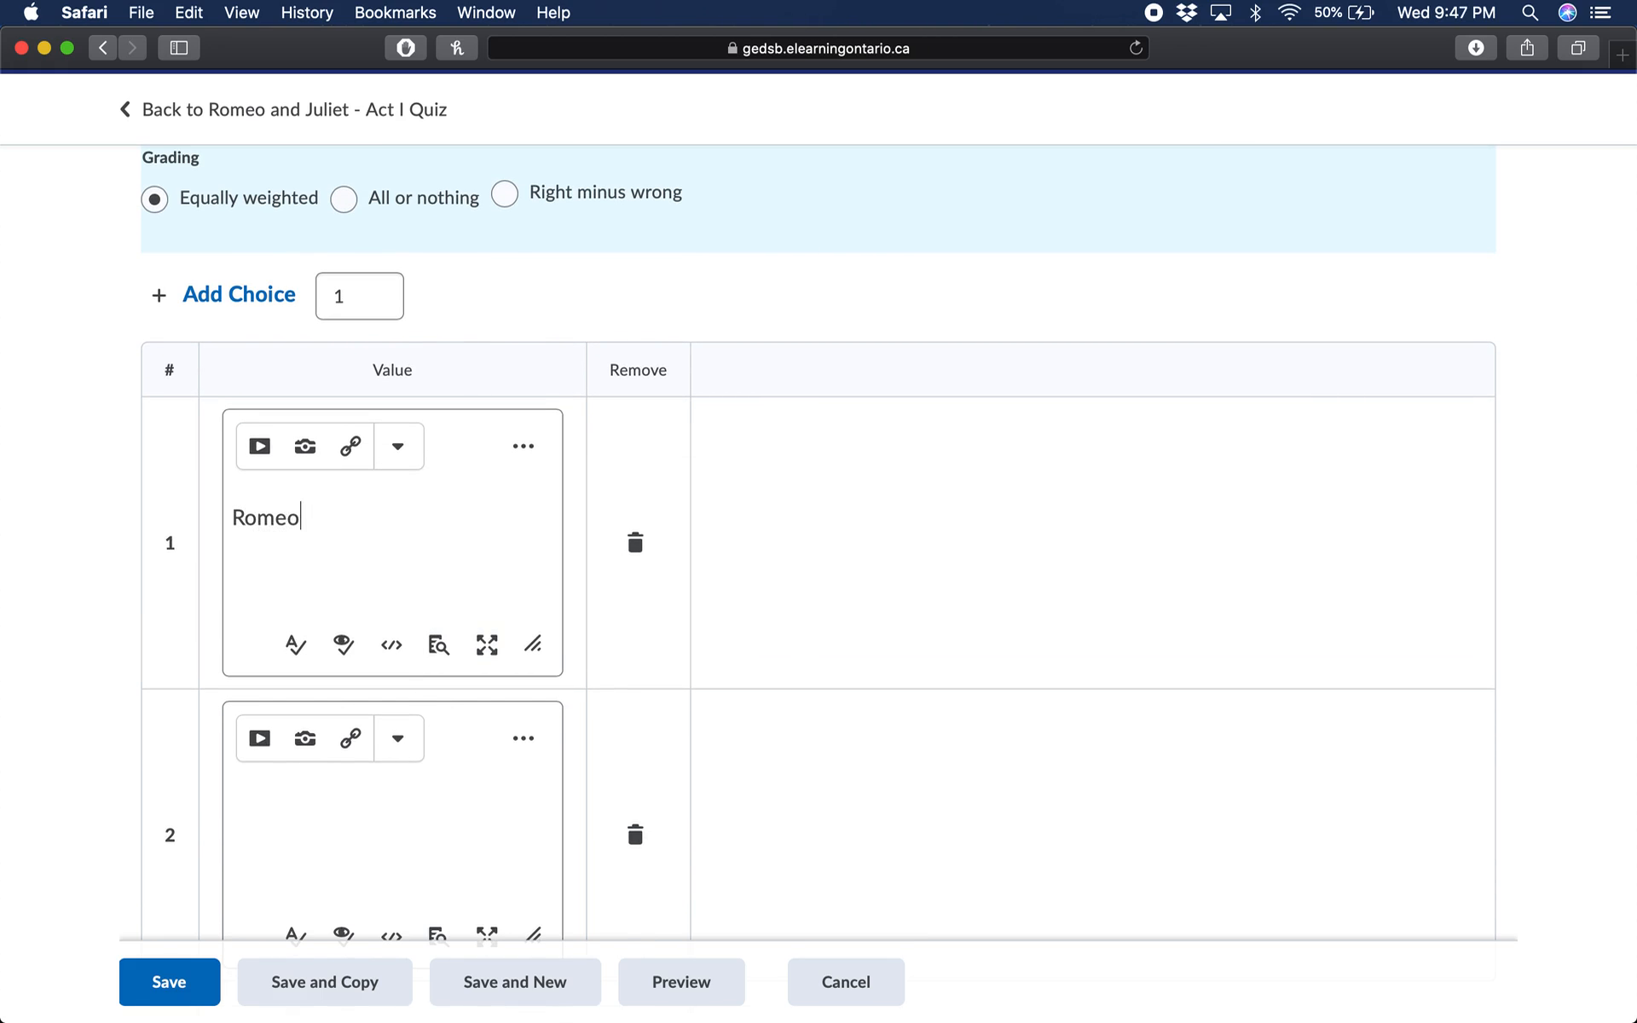
scroll(435, 294, down, 5)
click(367, 460)
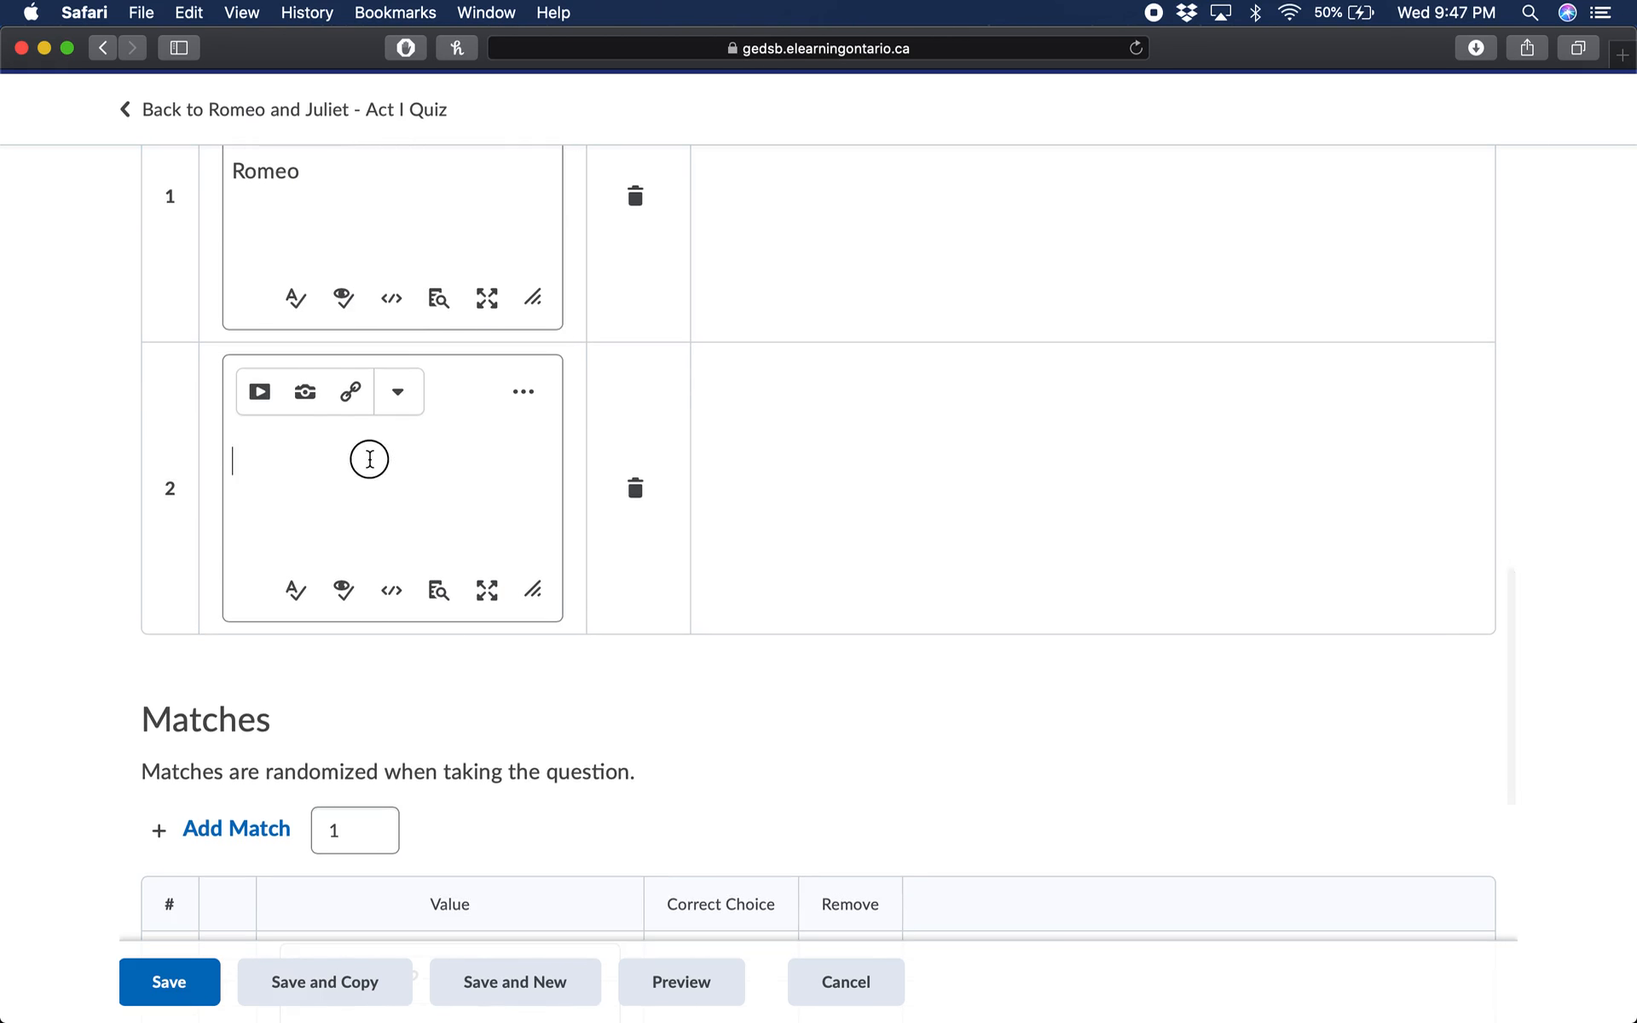
text(Juliet)
Enter "Falls in love with Romeo" as match 1 and "Falls in love with Juliet" as match 2.
scroll(544, 554, down, 6)
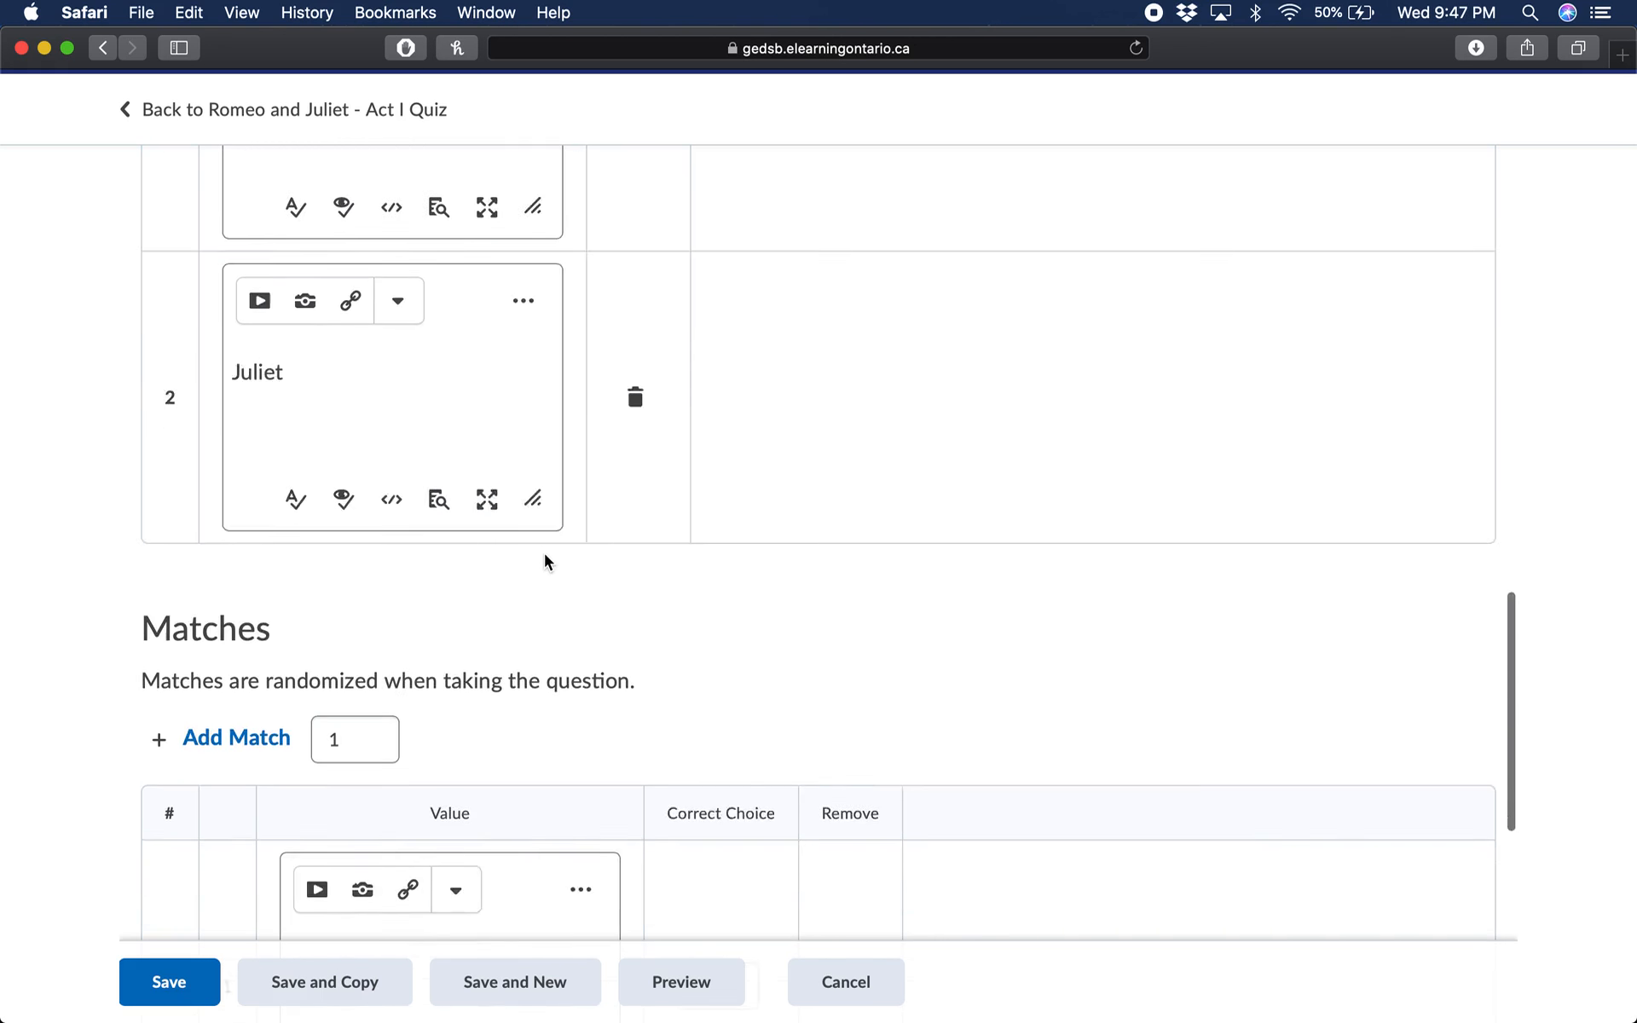
click(451, 532)
scroll(451, 532, up, 1)
text(Falls in love with Romeo)
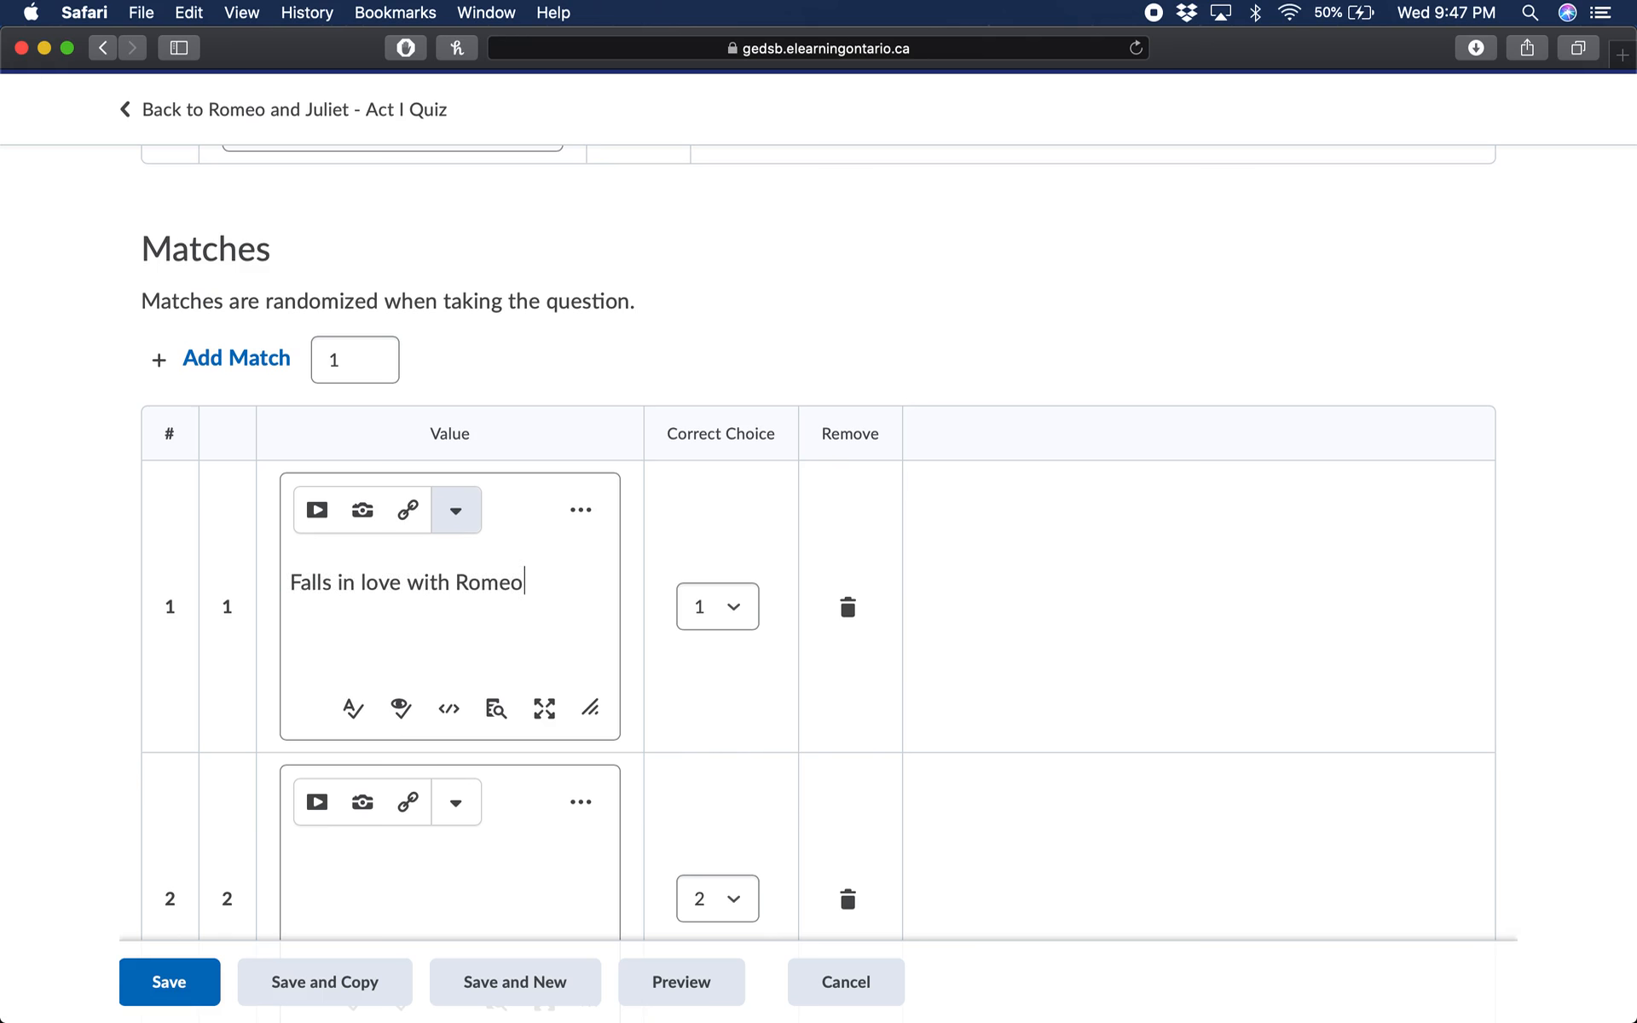
scroll(451, 548, down, 1)
click(446, 794)
text(Falls in love)
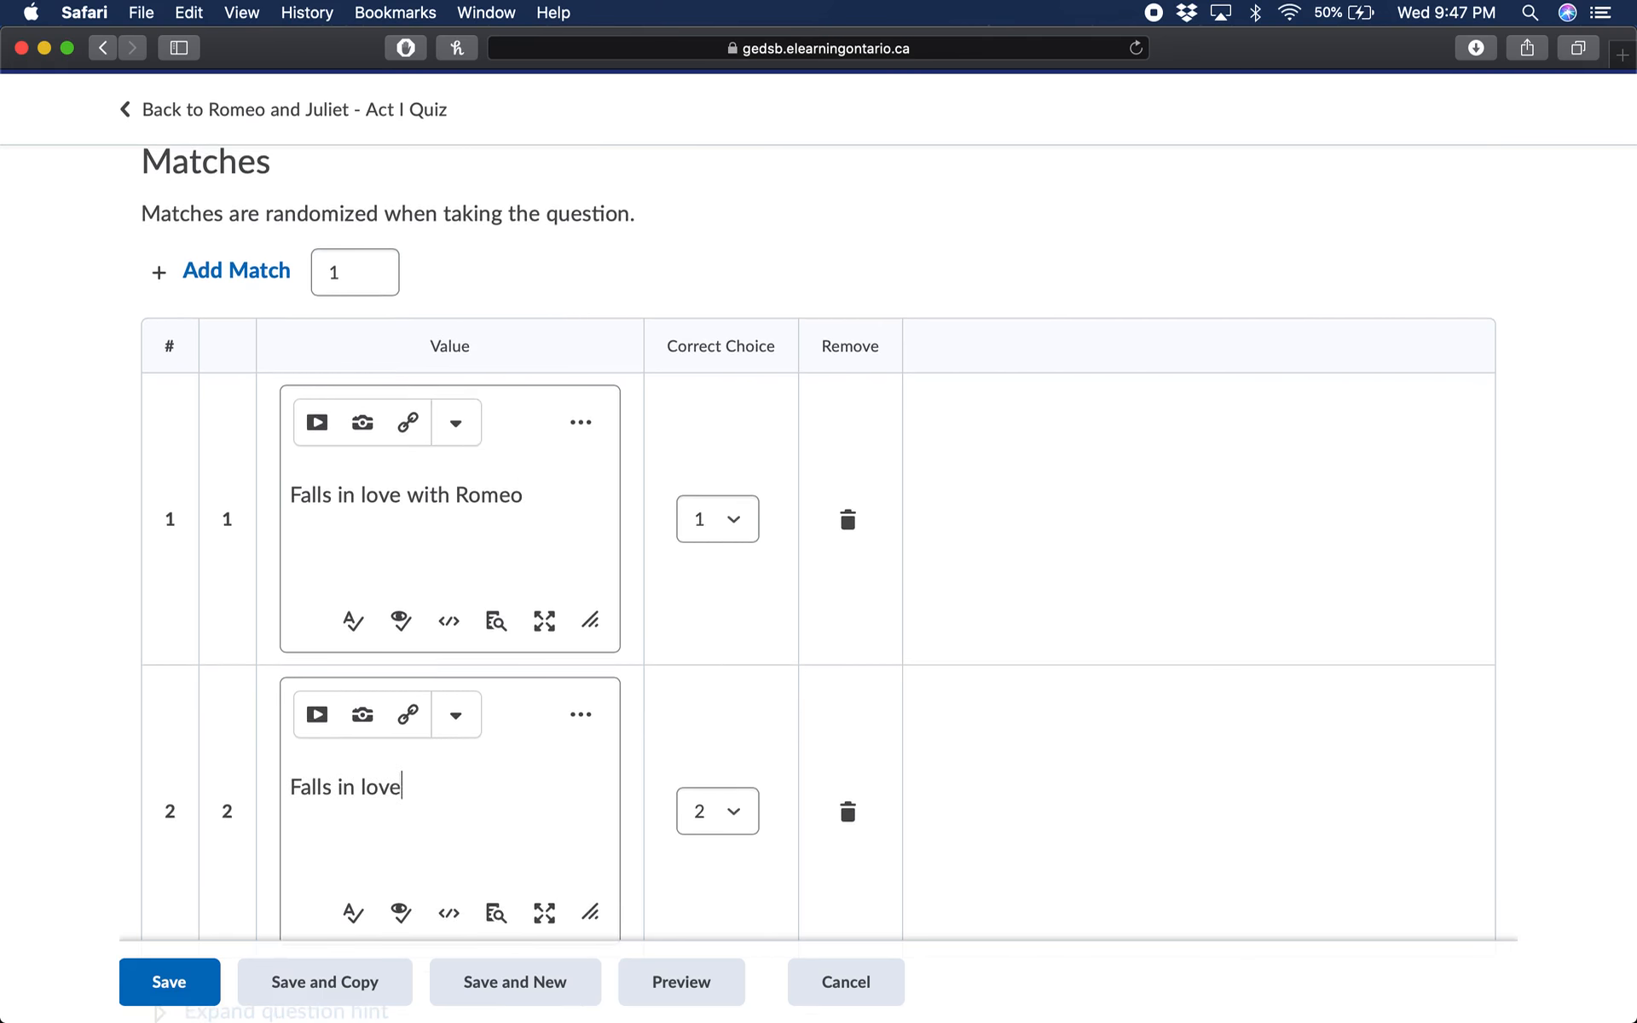
text( with Juliet)
scroll(621, 781, up, 2)
scroll(621, 780, up, 2)
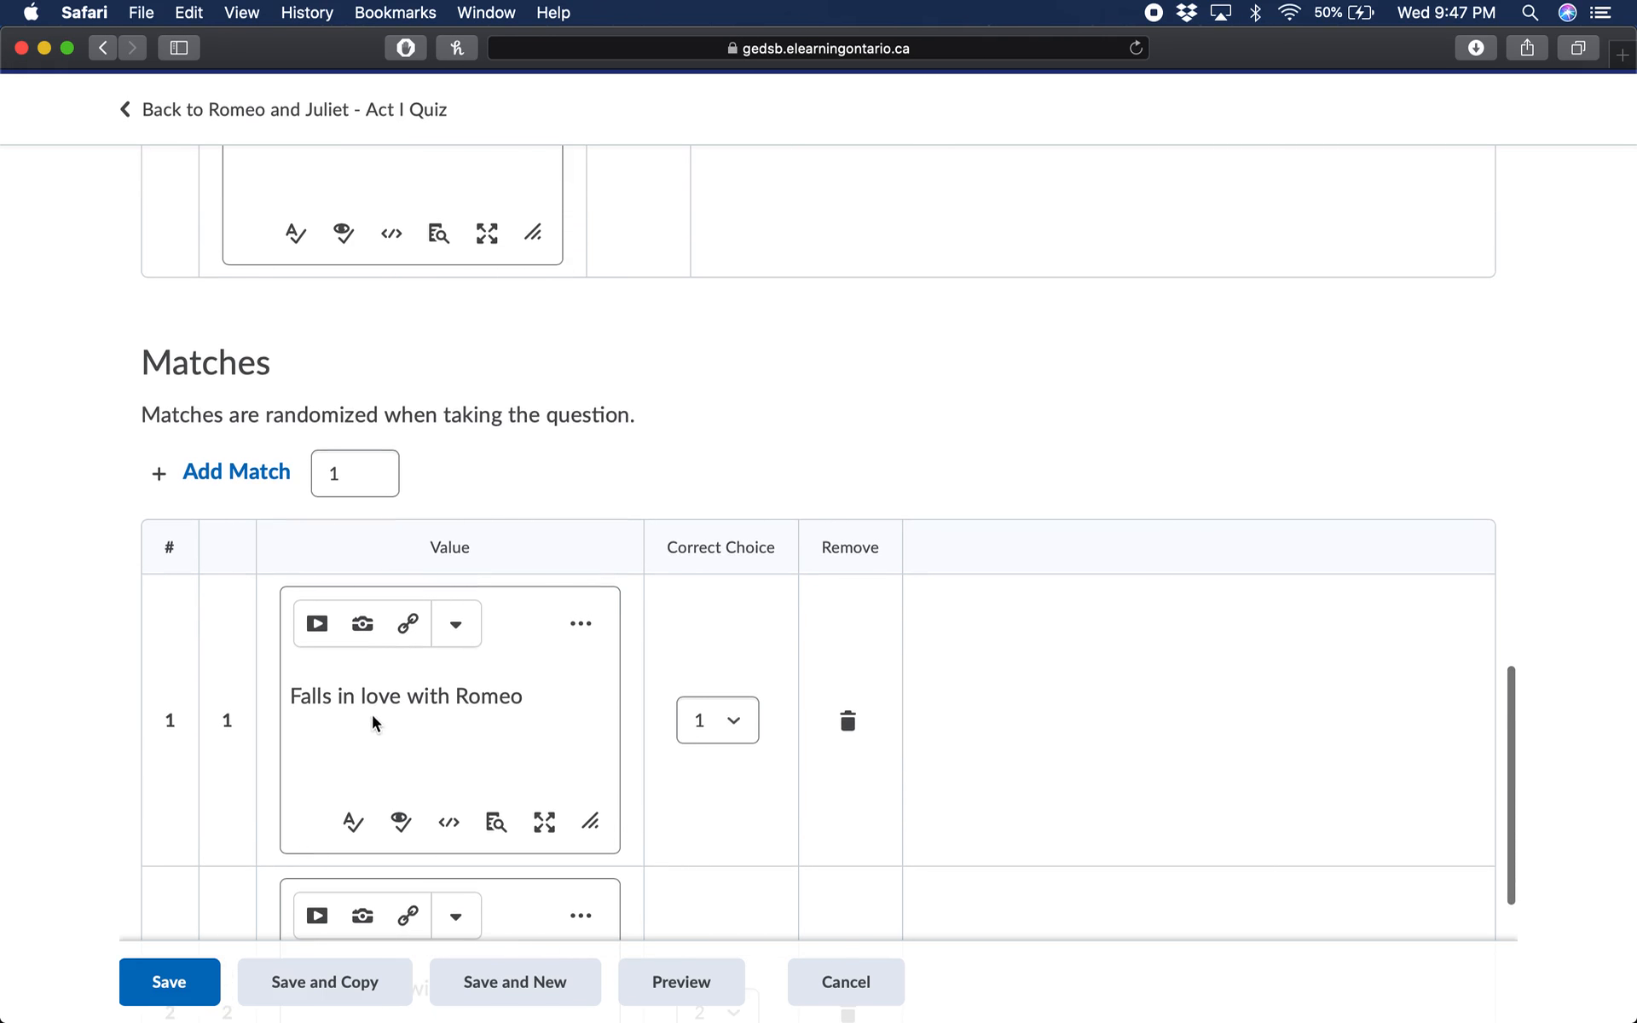
Set the correct choice for the "Falls in love with Romeo" match to 2.
scroll(504, 709, up, 6)
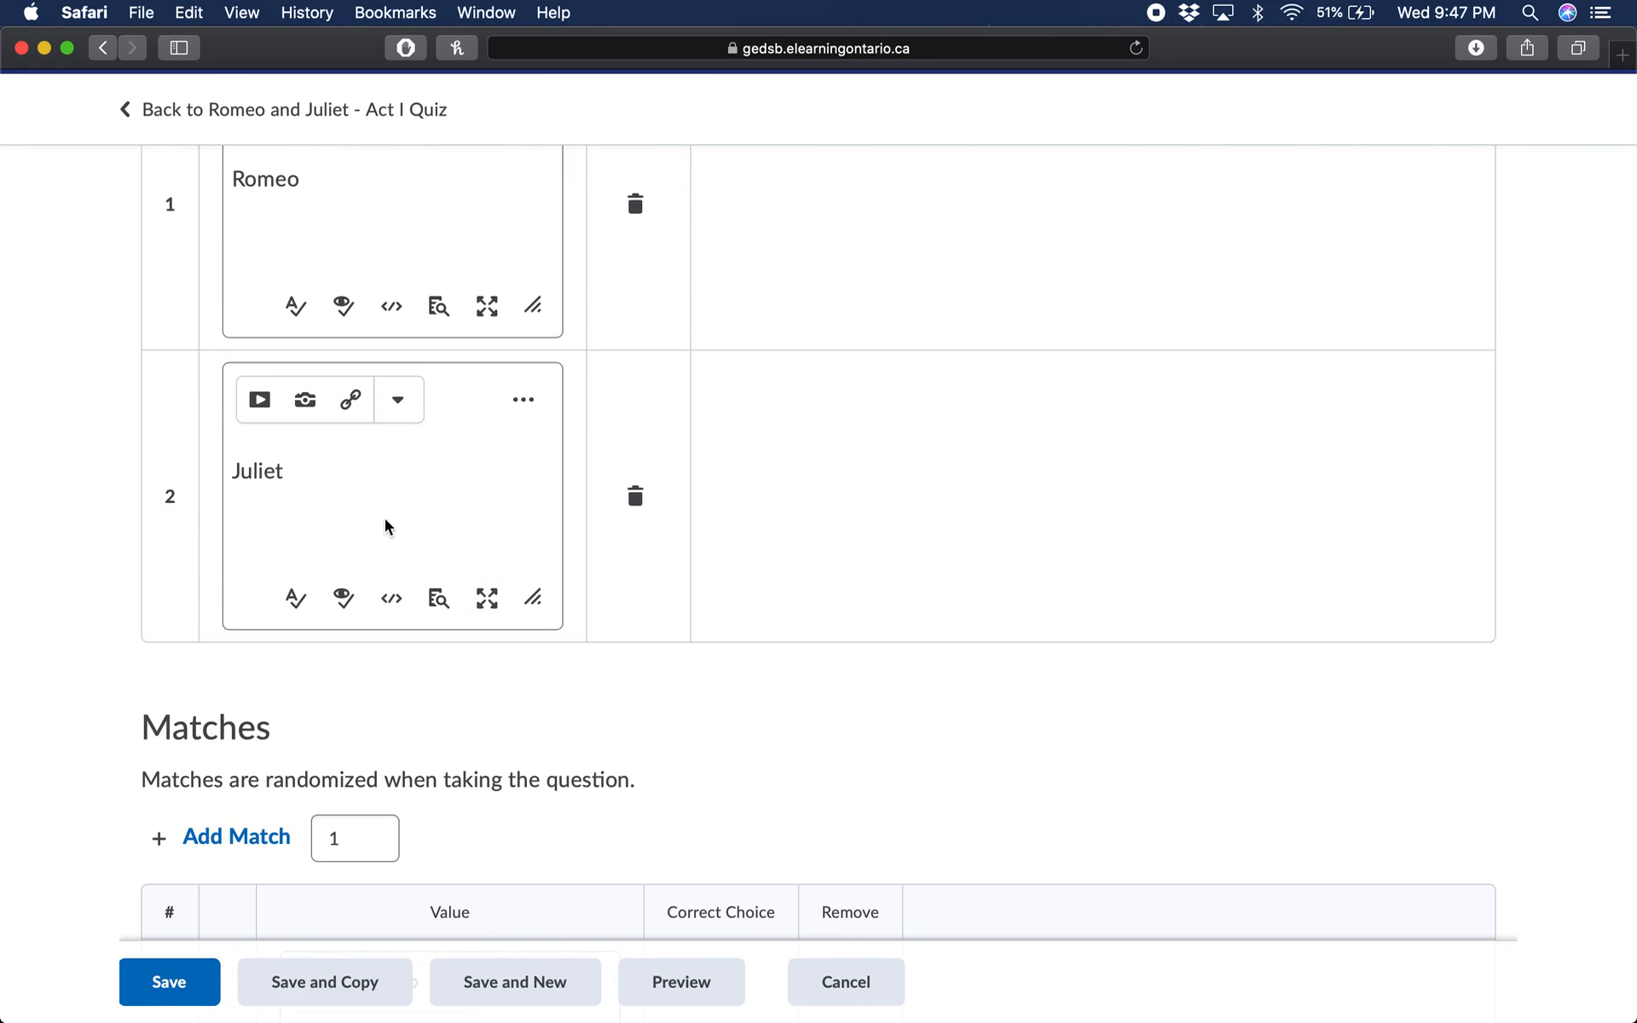
scroll(385, 518, down, 7)
click(740, 730)
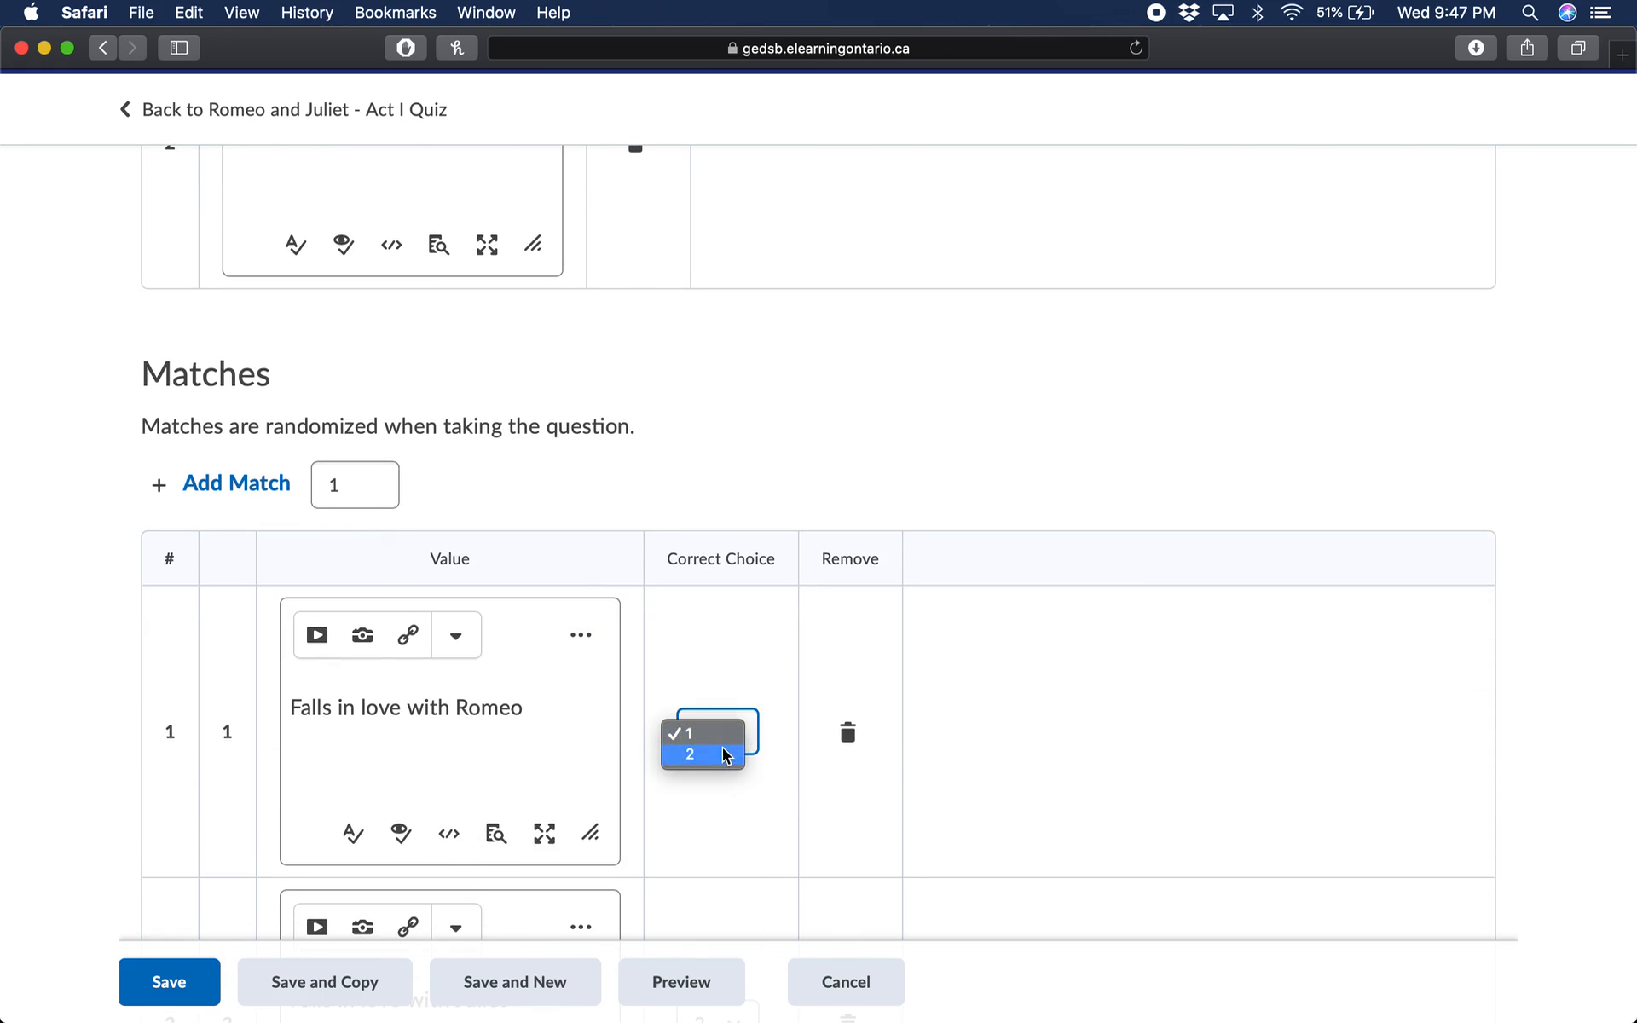
click(723, 755)
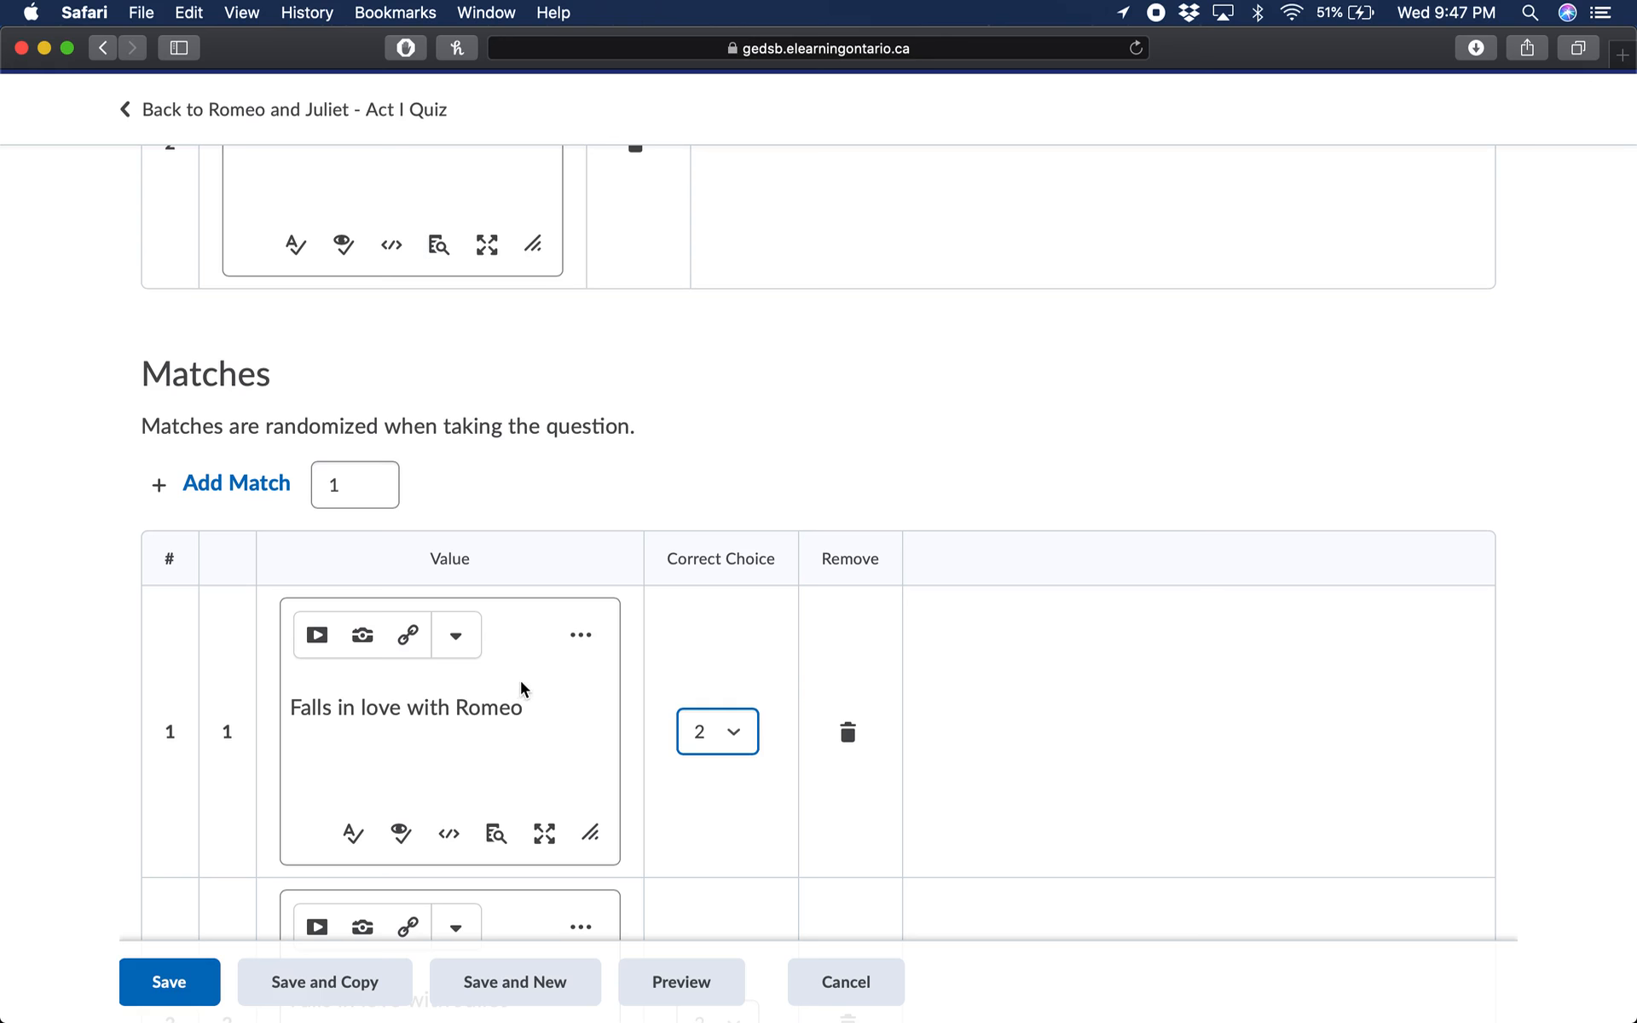
Set the correct choice for the "Falls in love with Juliet" match to 1 and save the matching question.
scroll(518, 686, down, 3)
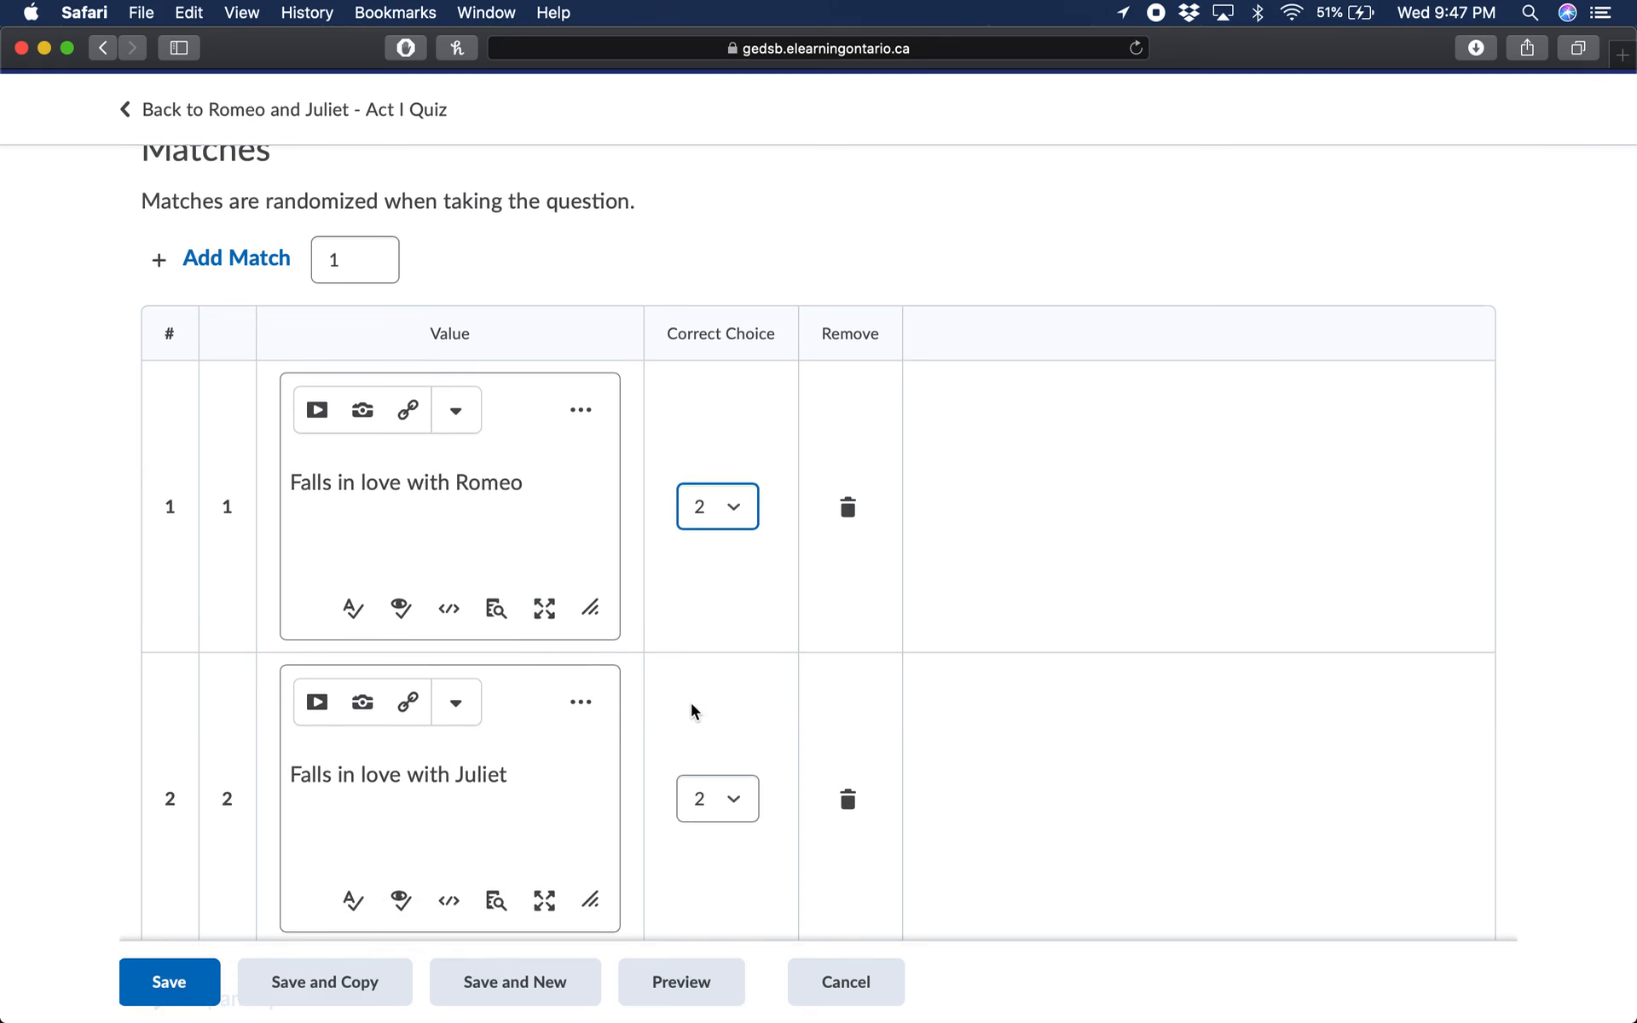
scroll(691, 703, down, 2)
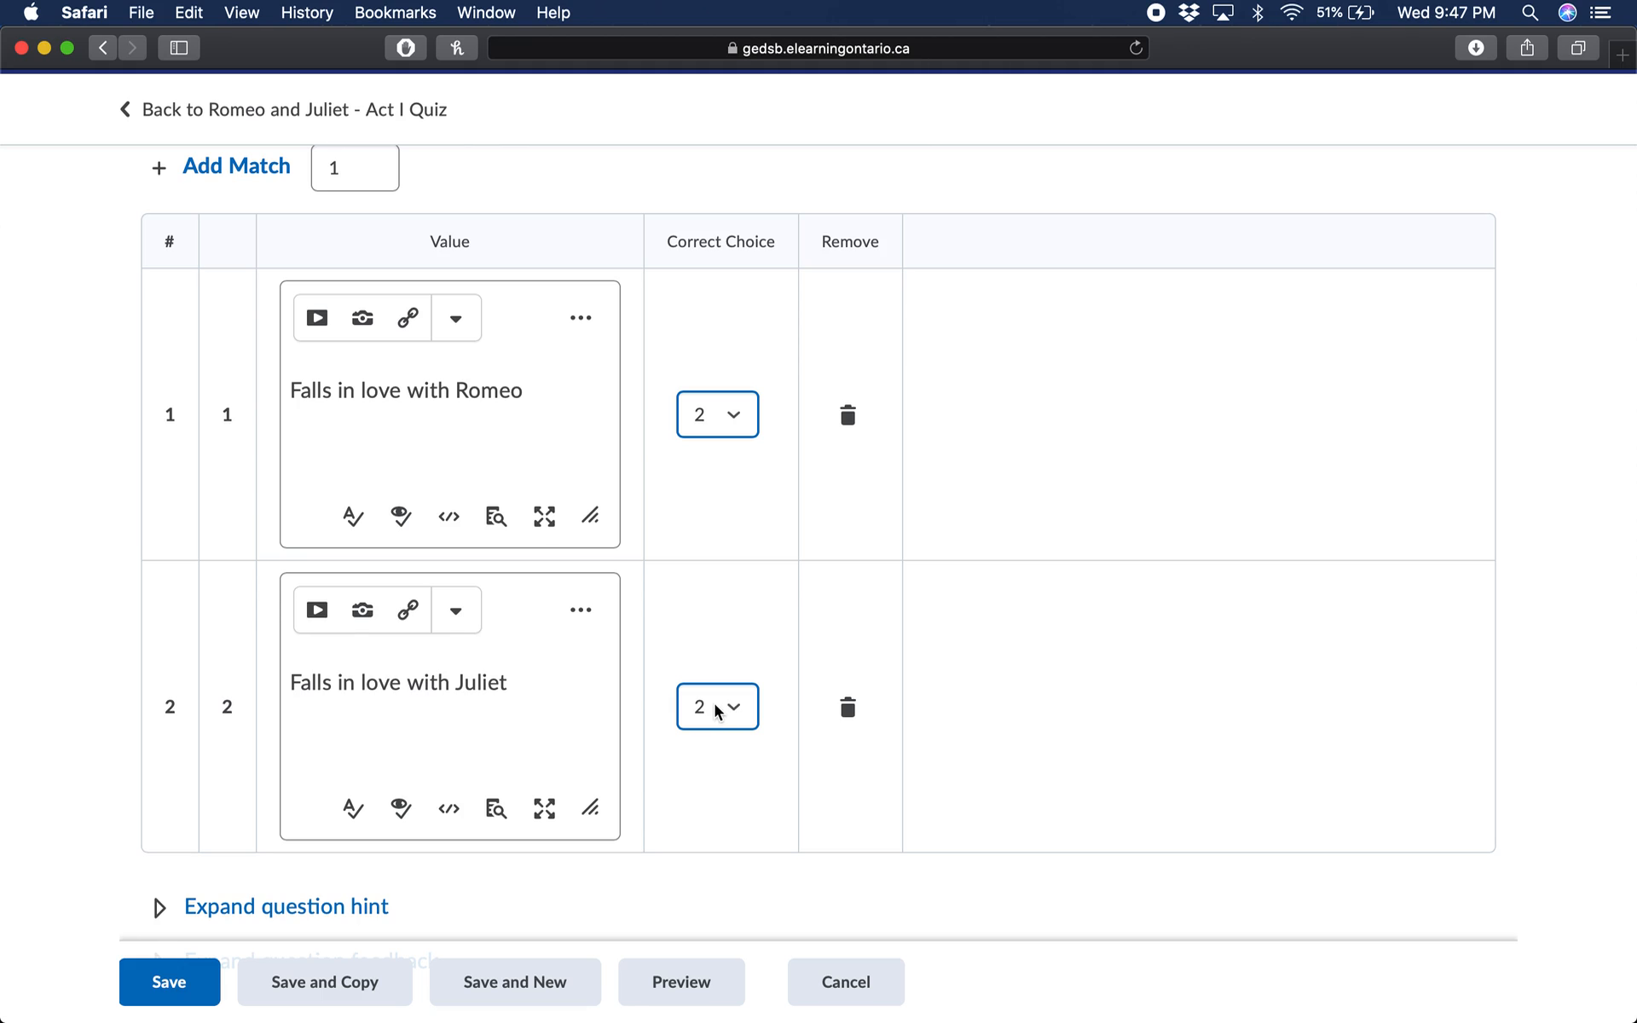
click(723, 706)
click(721, 684)
scroll(701, 592, up, 6)
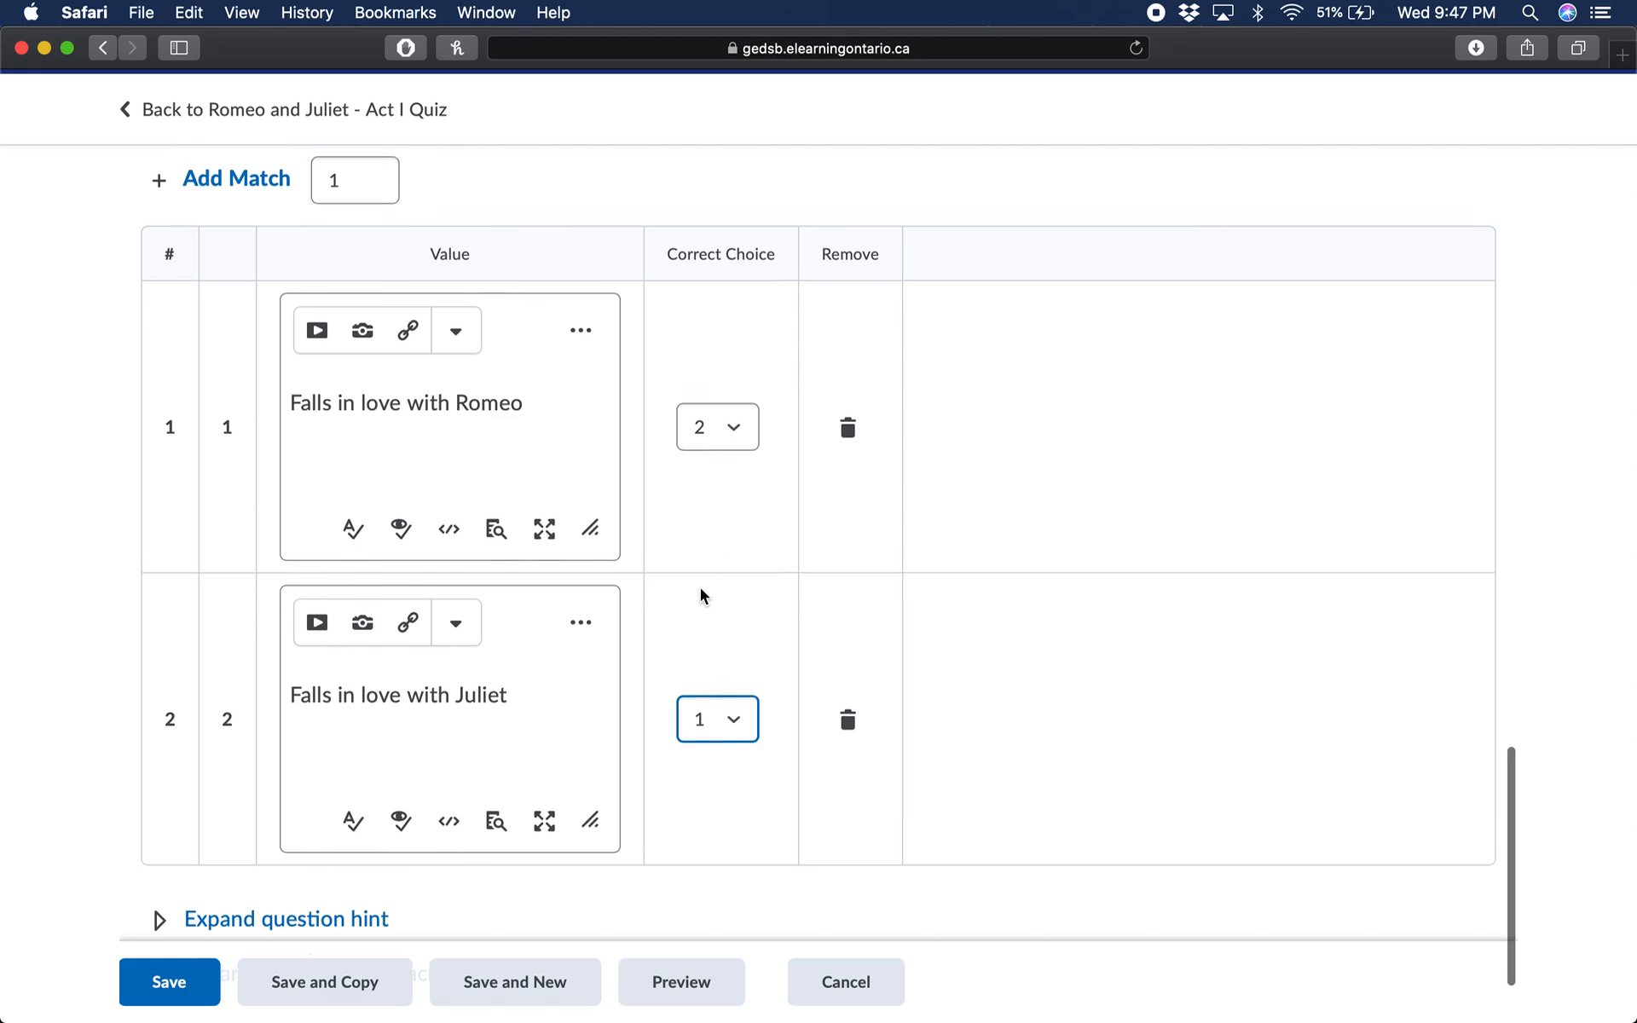
scroll(701, 590, up, 5)
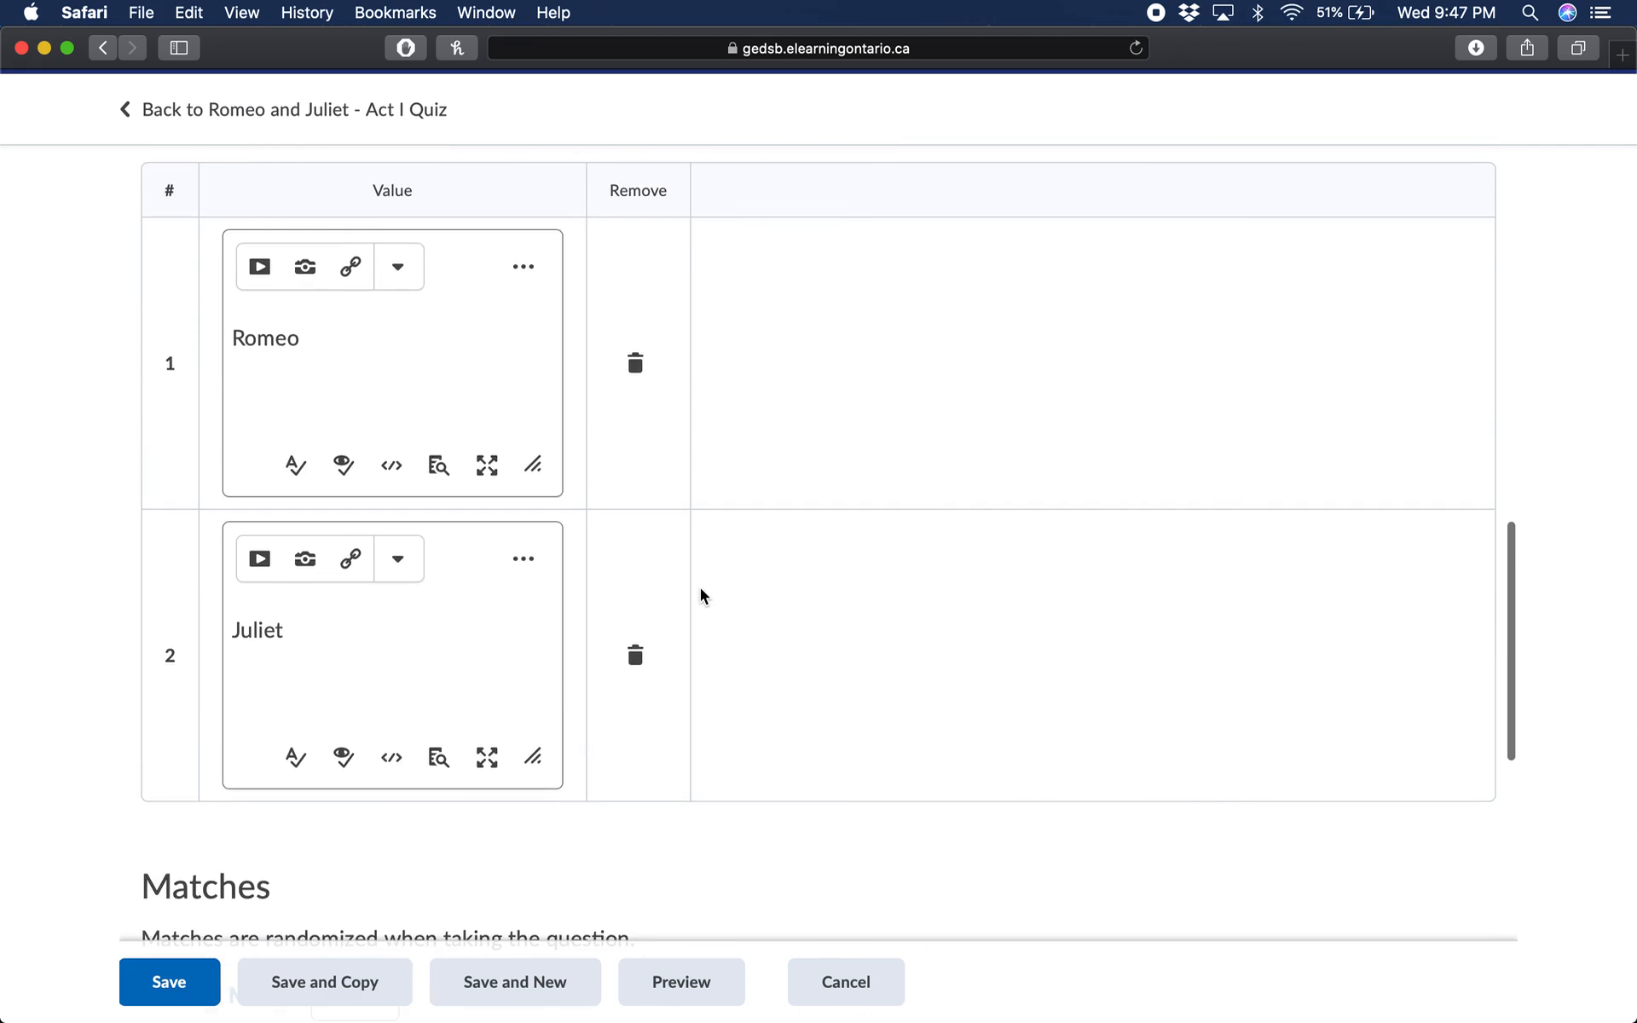
scroll(700, 589, down, 7)
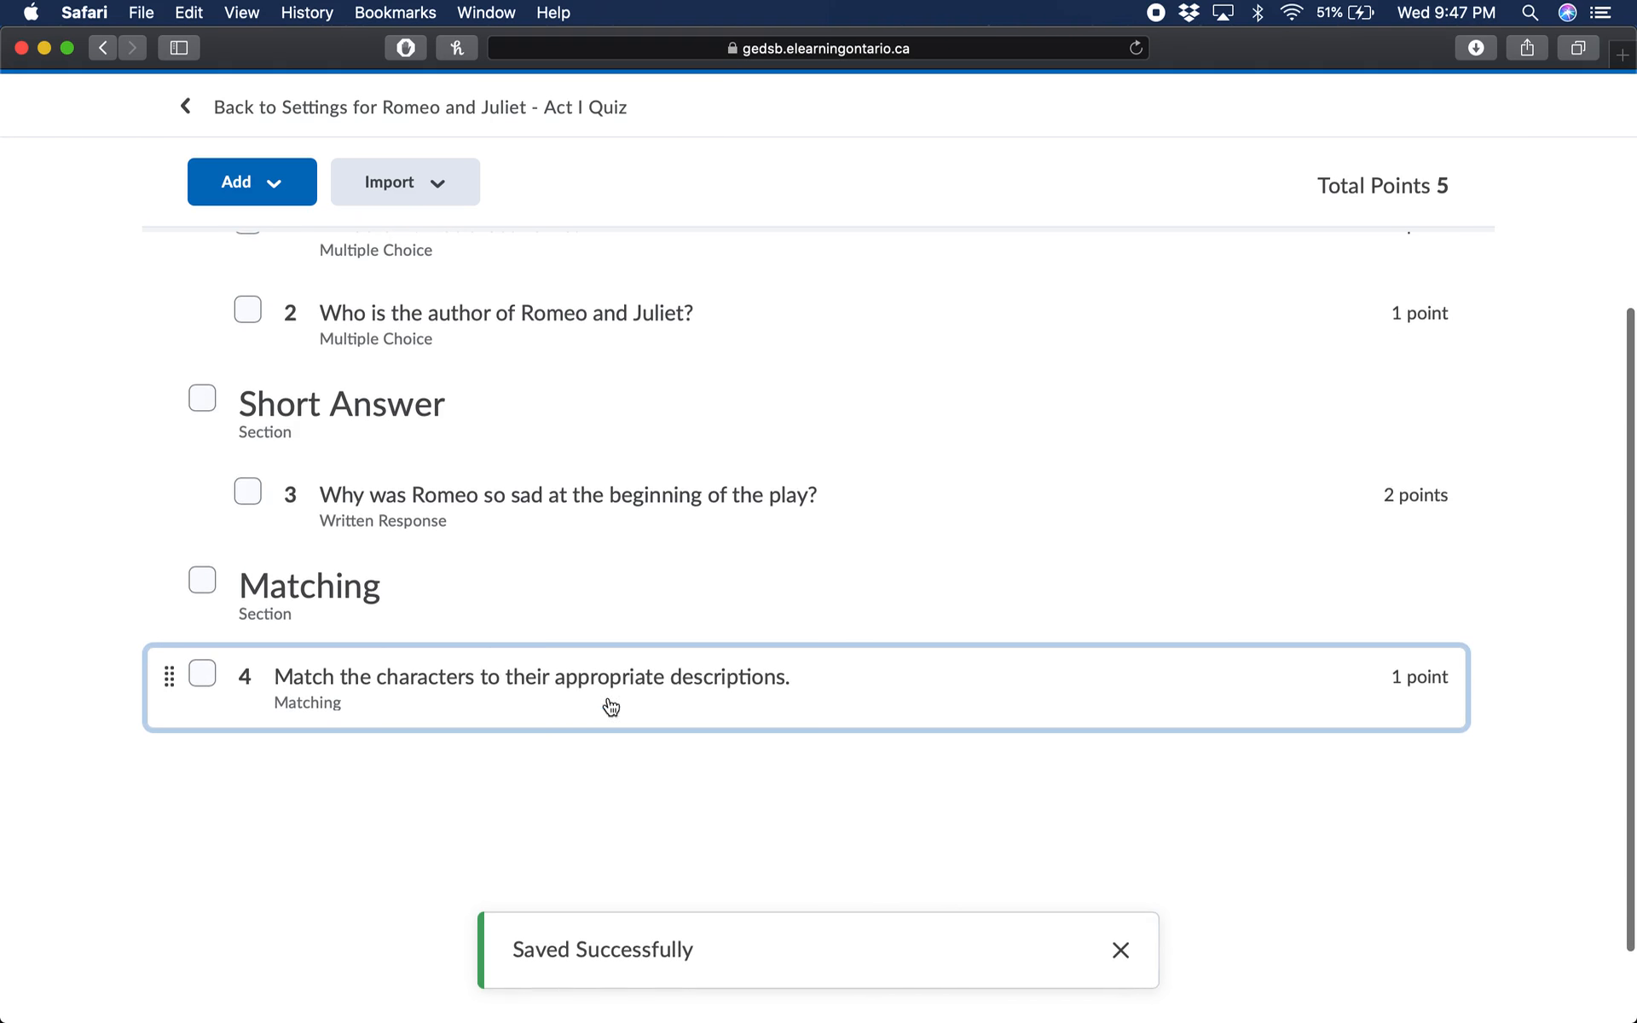
Reopen the question "Match the characters to their appropriate descriptions." and add two more choices.
click(525, 677)
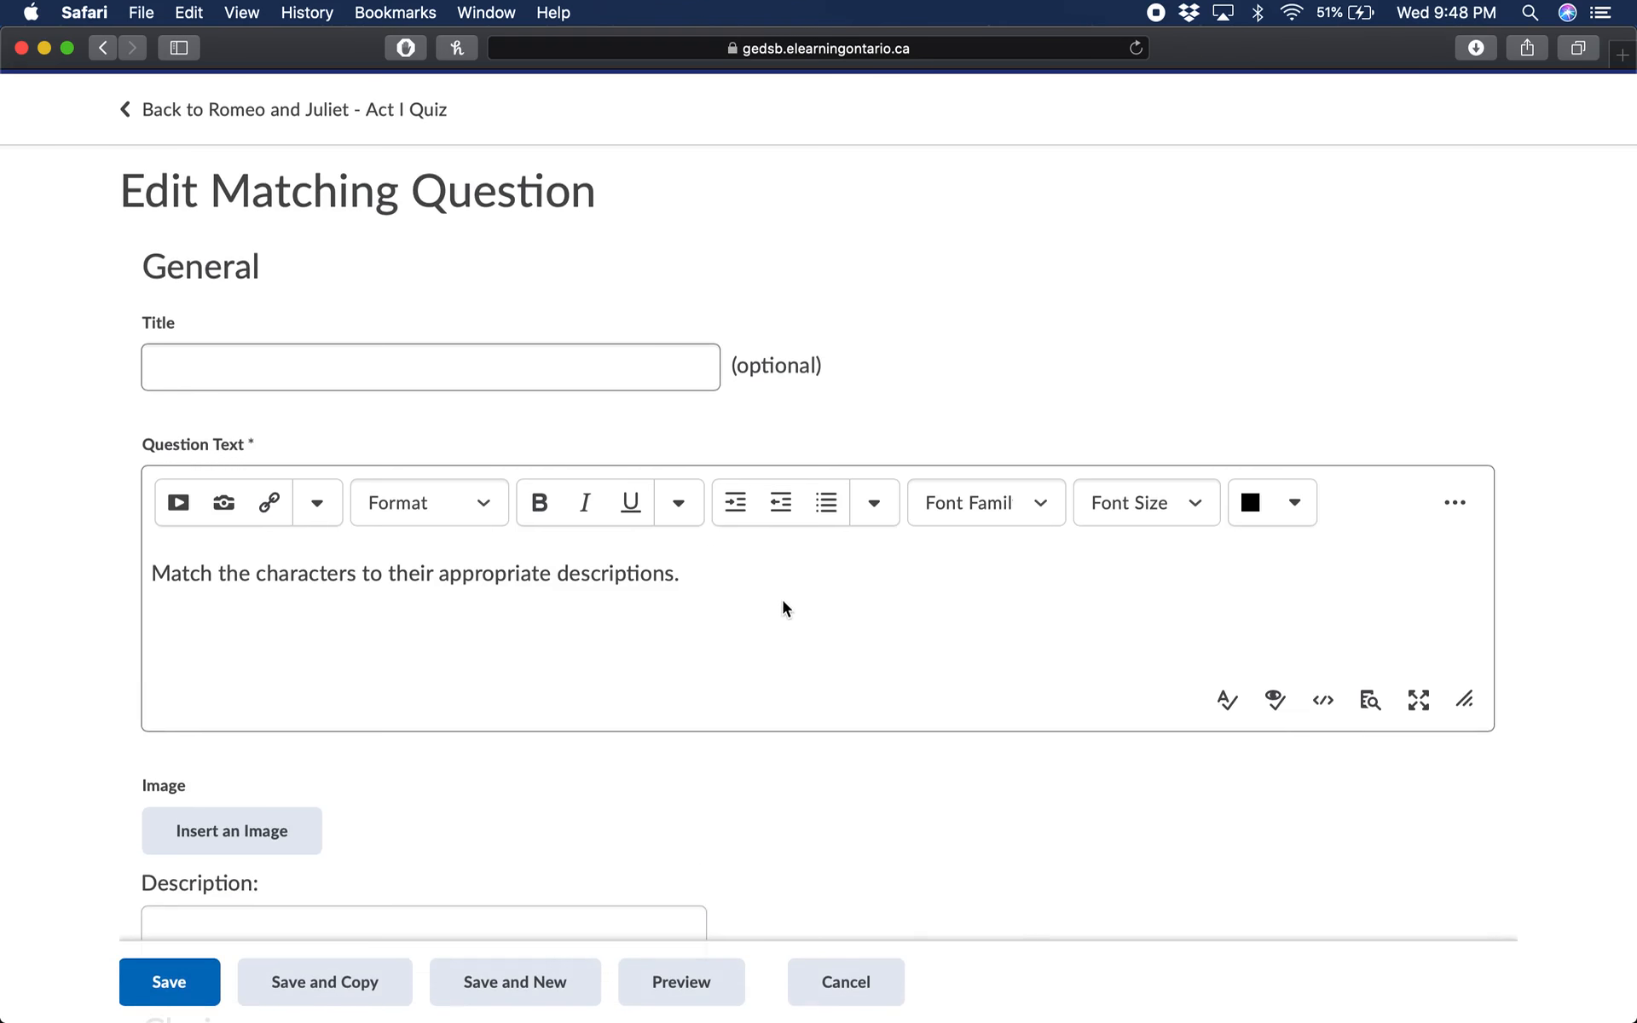
scroll(783, 600, down, 15)
scroll(783, 600, down, 5)
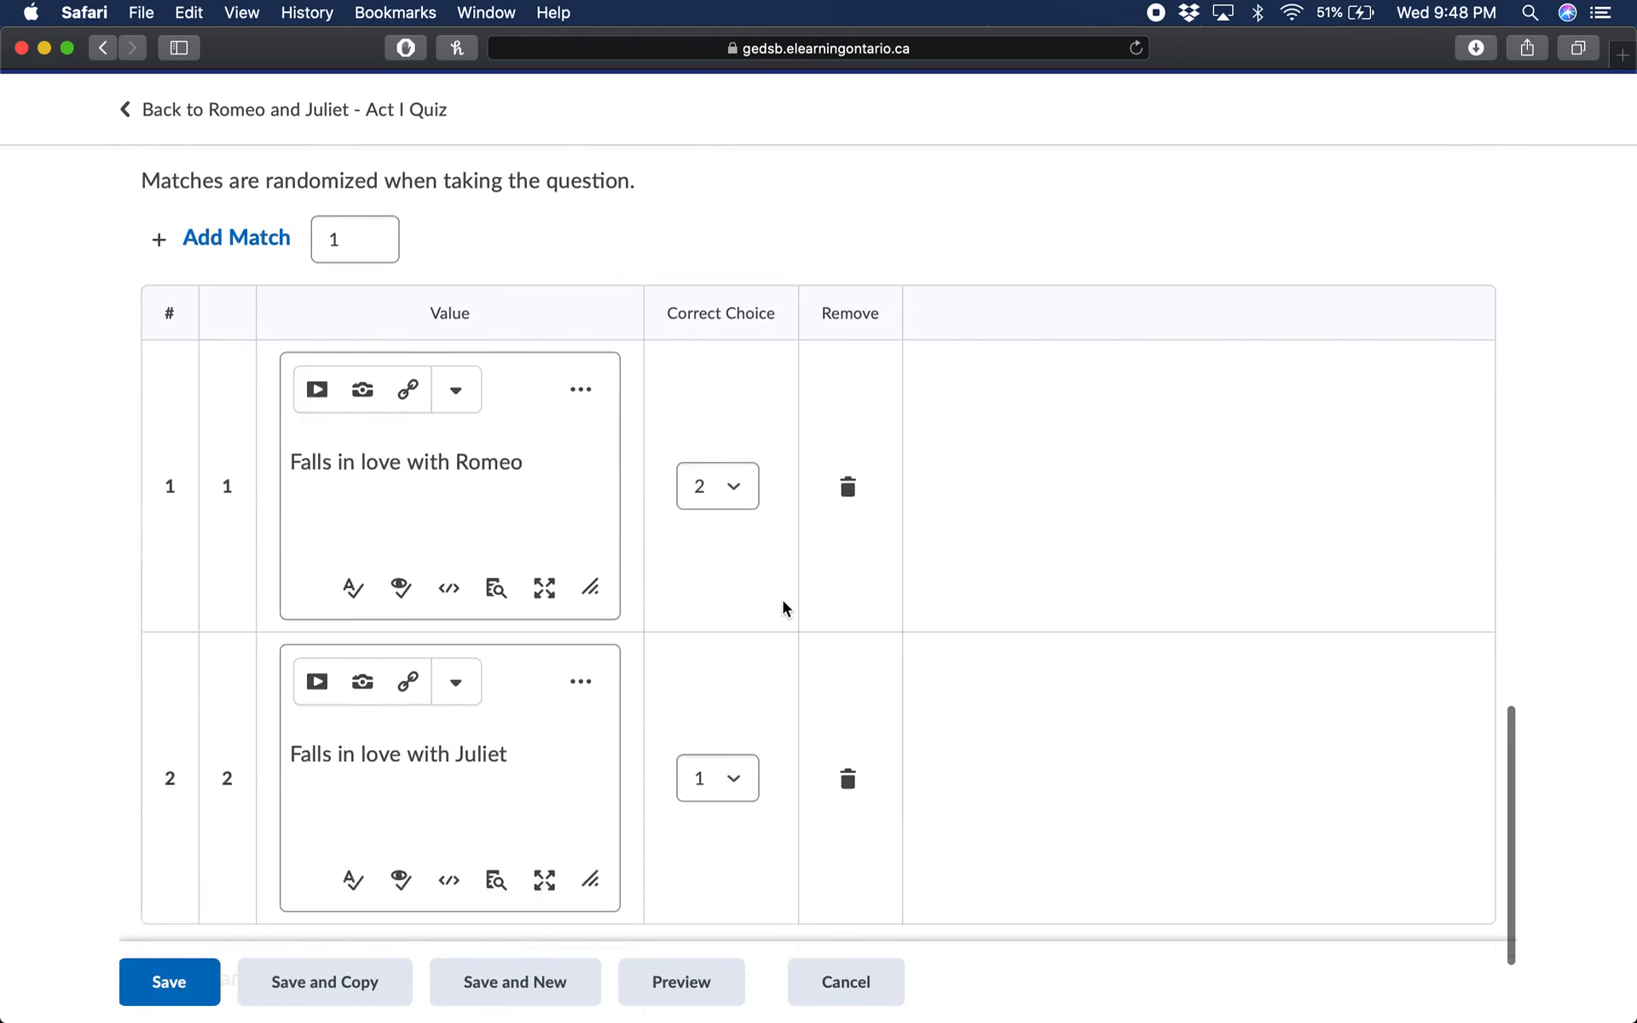
scroll(782, 600, up, 12)
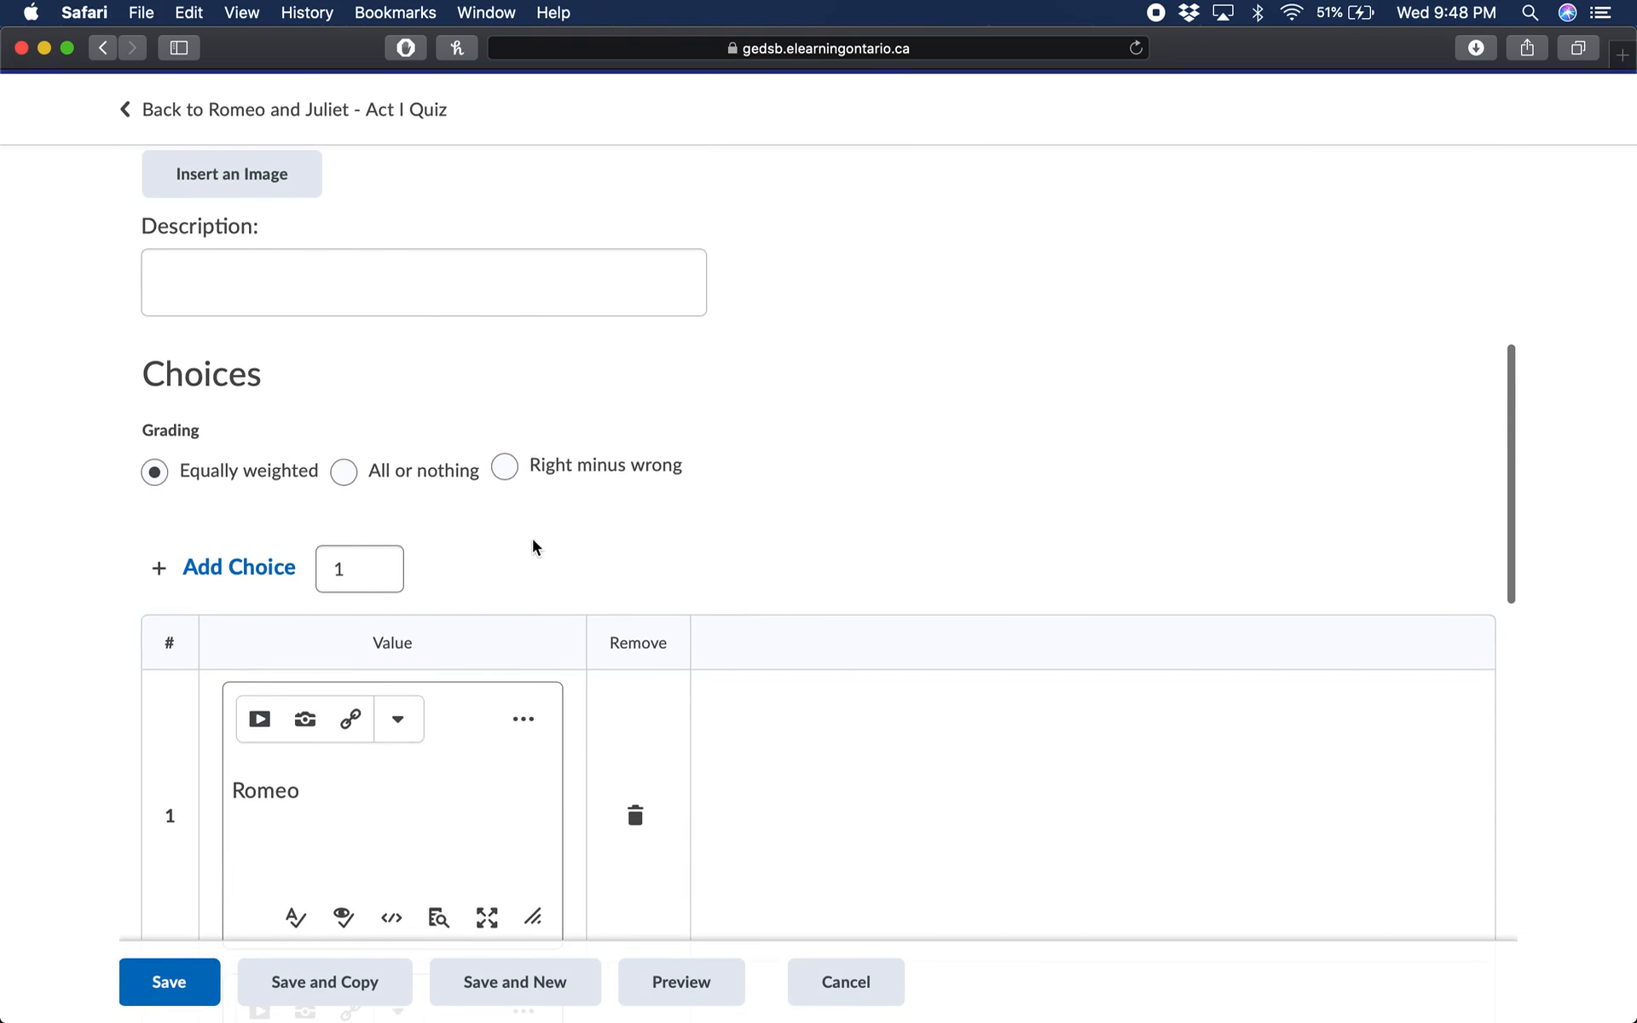
click(368, 573)
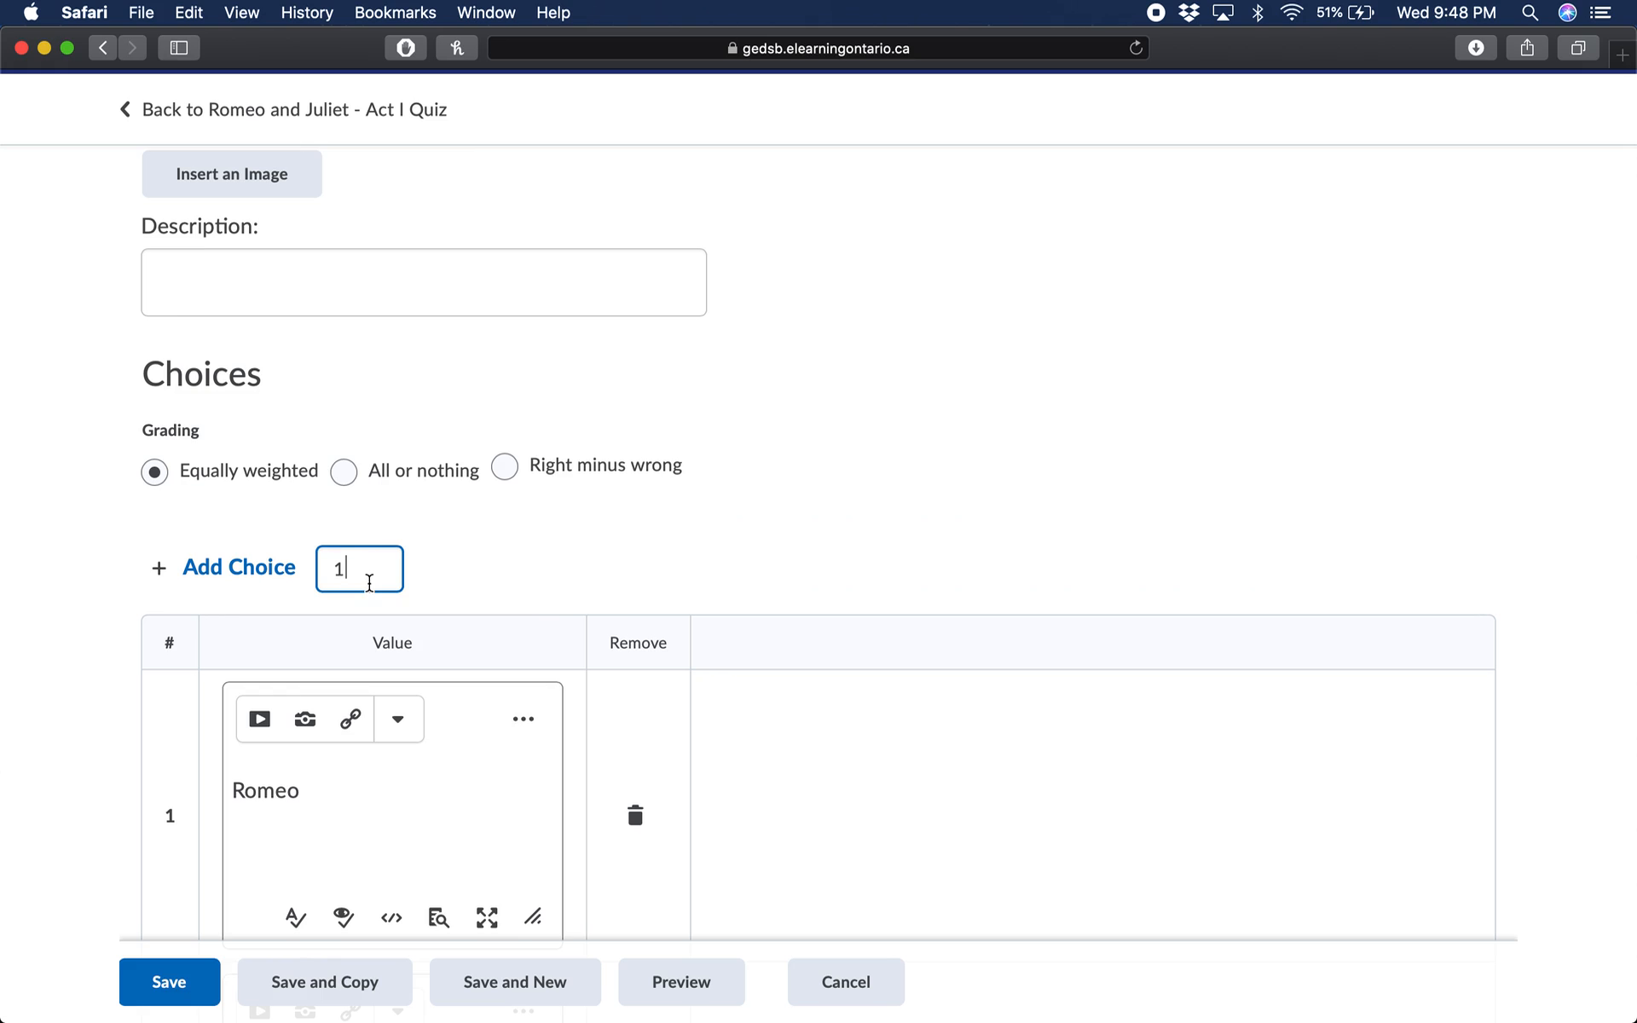
key(BackSpace)
click(250, 564)
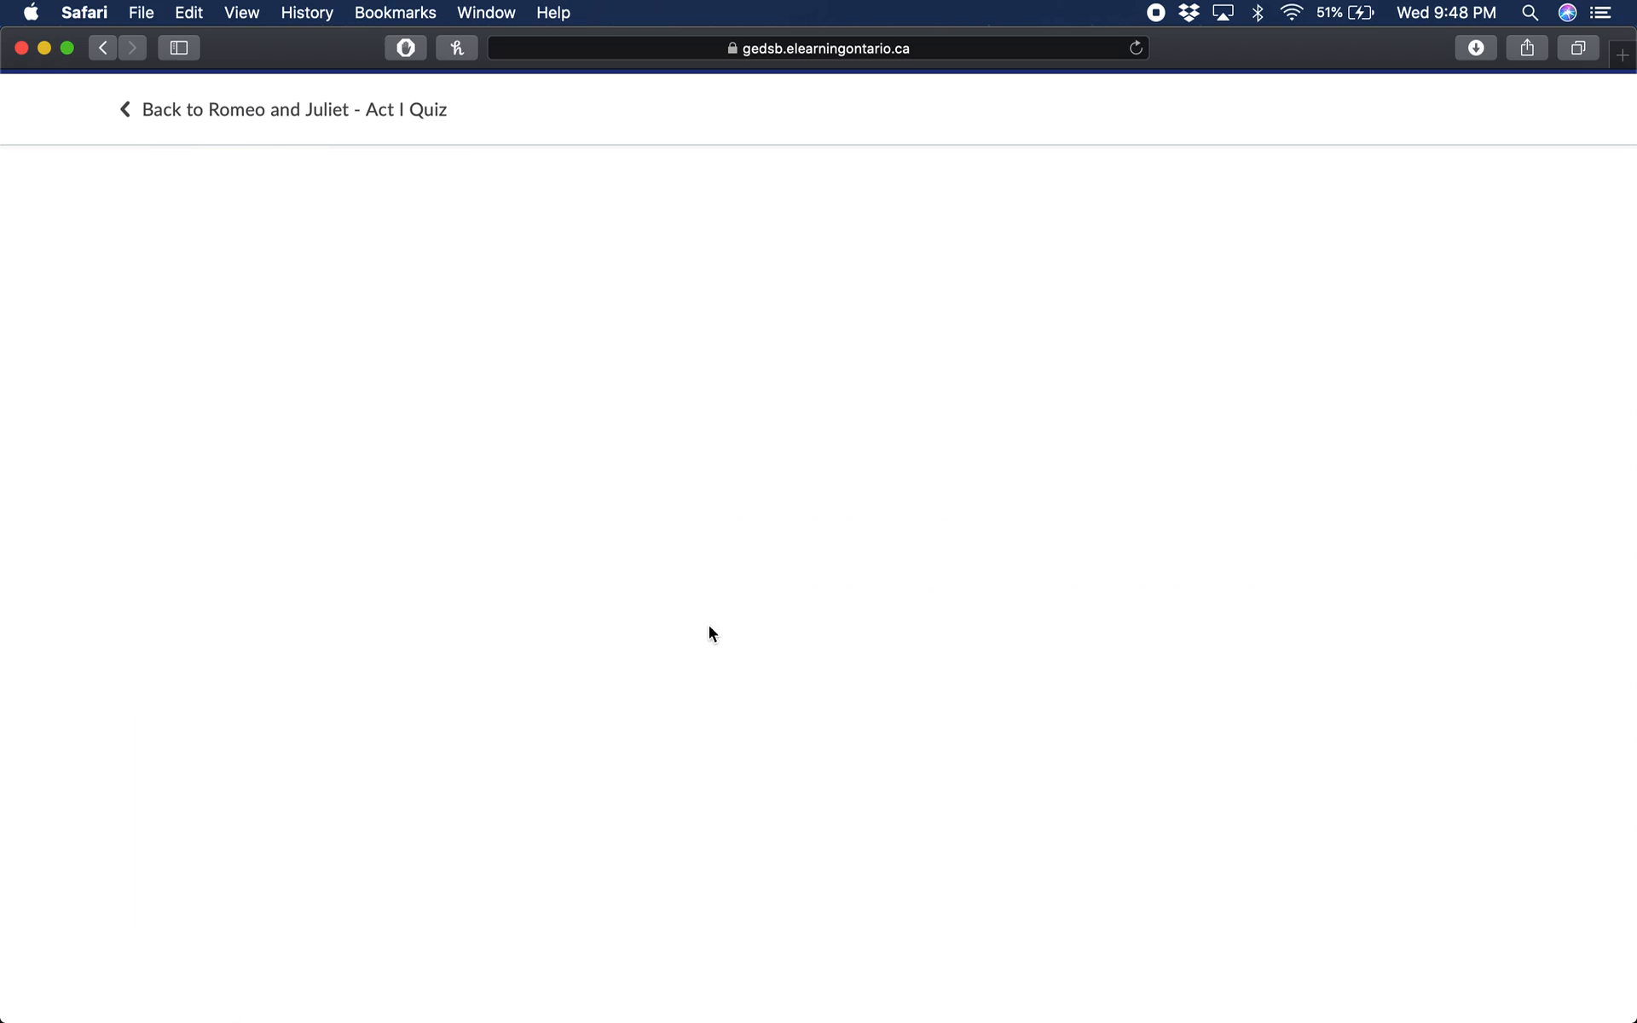
Add 2 more matches to the matching question.
scroll(727, 633, up, 5)
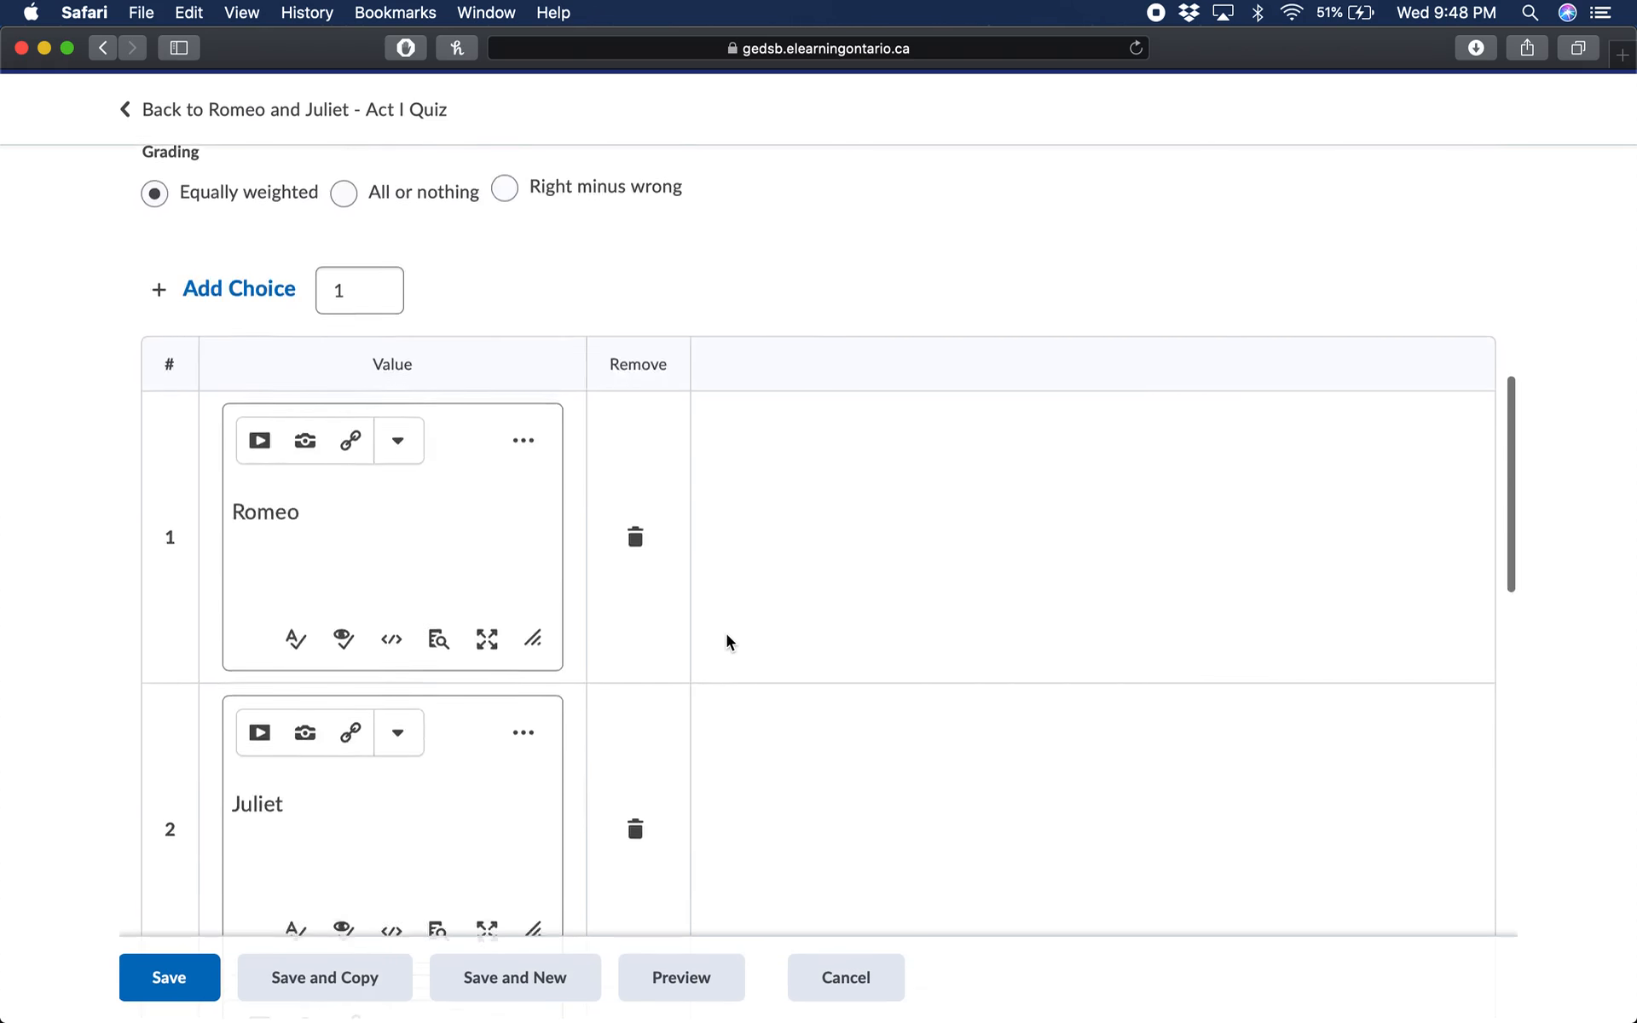
scroll(726, 632, down, 8)
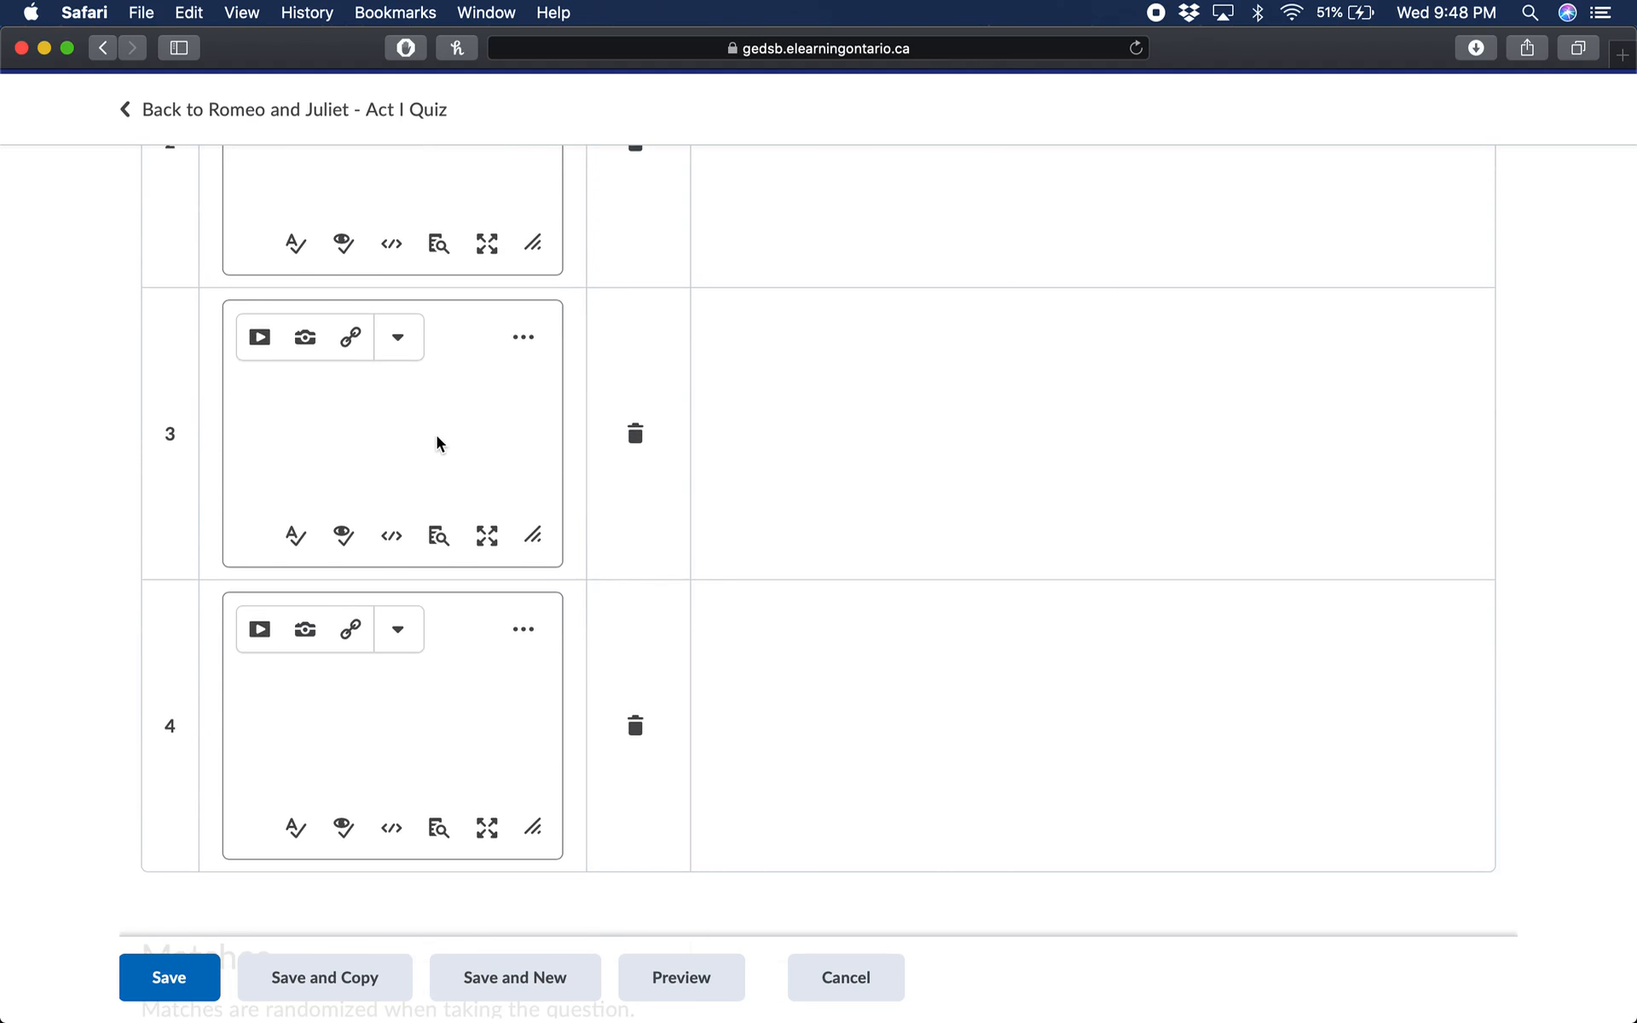
scroll(436, 435, down, 5)
scroll(366, 610, down, 7)
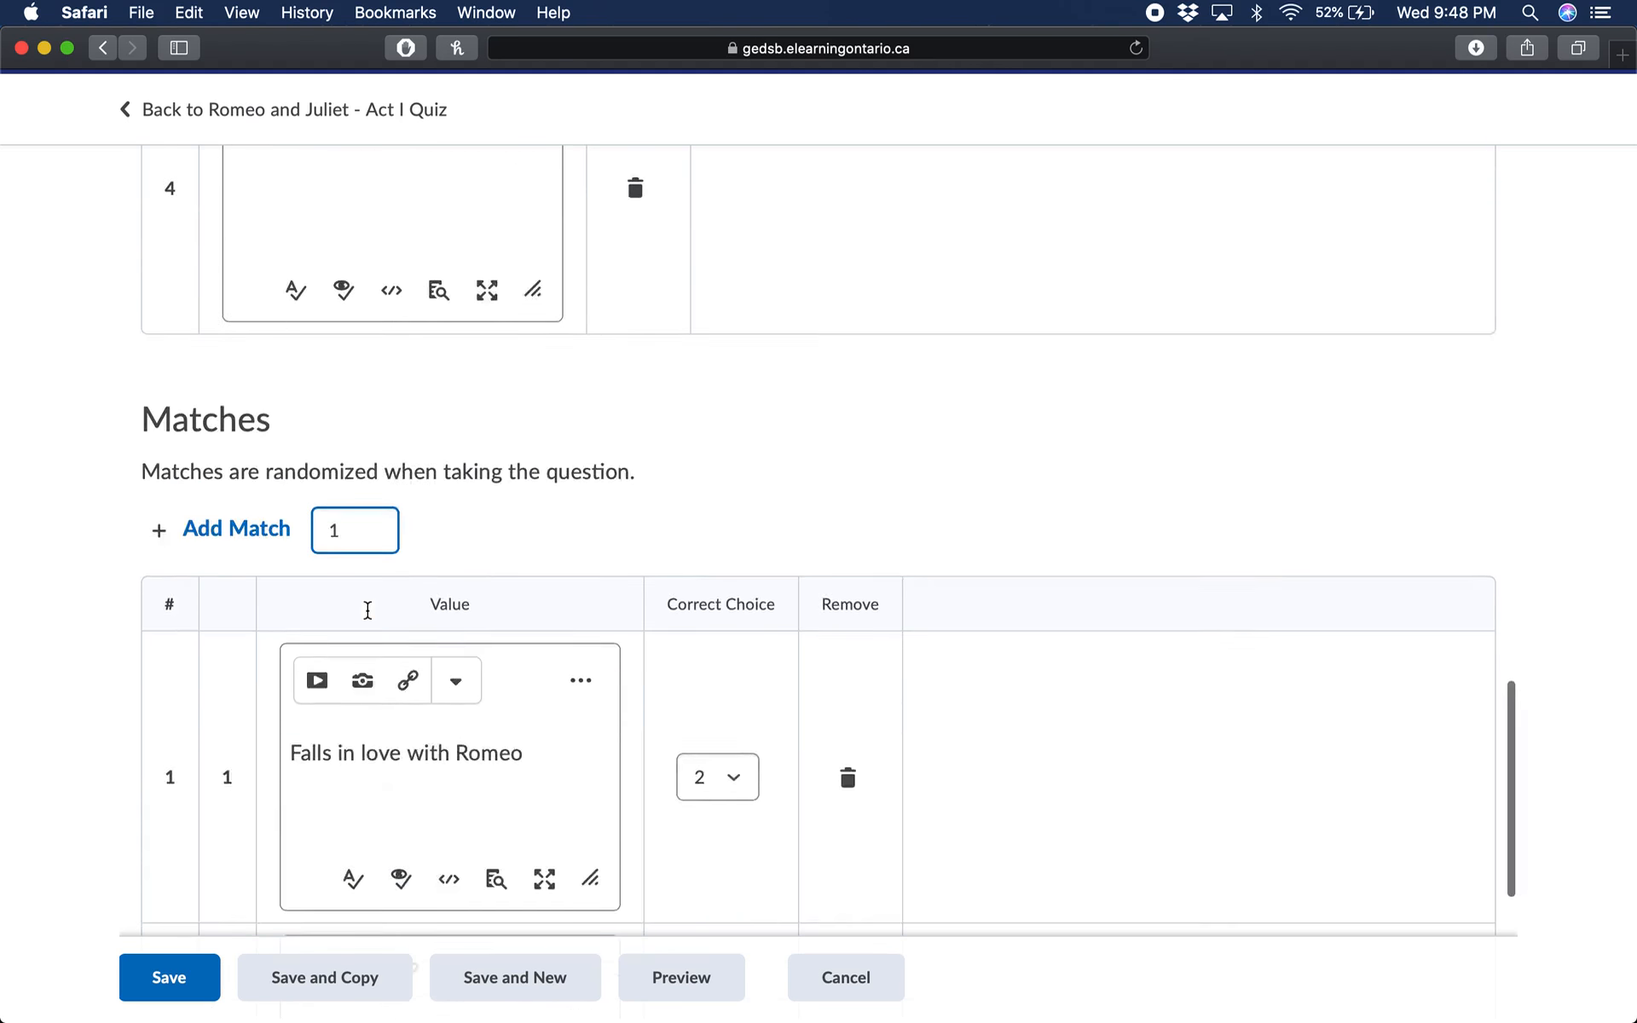
scroll(368, 613, up, 5)
scroll(366, 611, down, 3)
scroll(366, 512, up, 5)
double_click(340, 530)
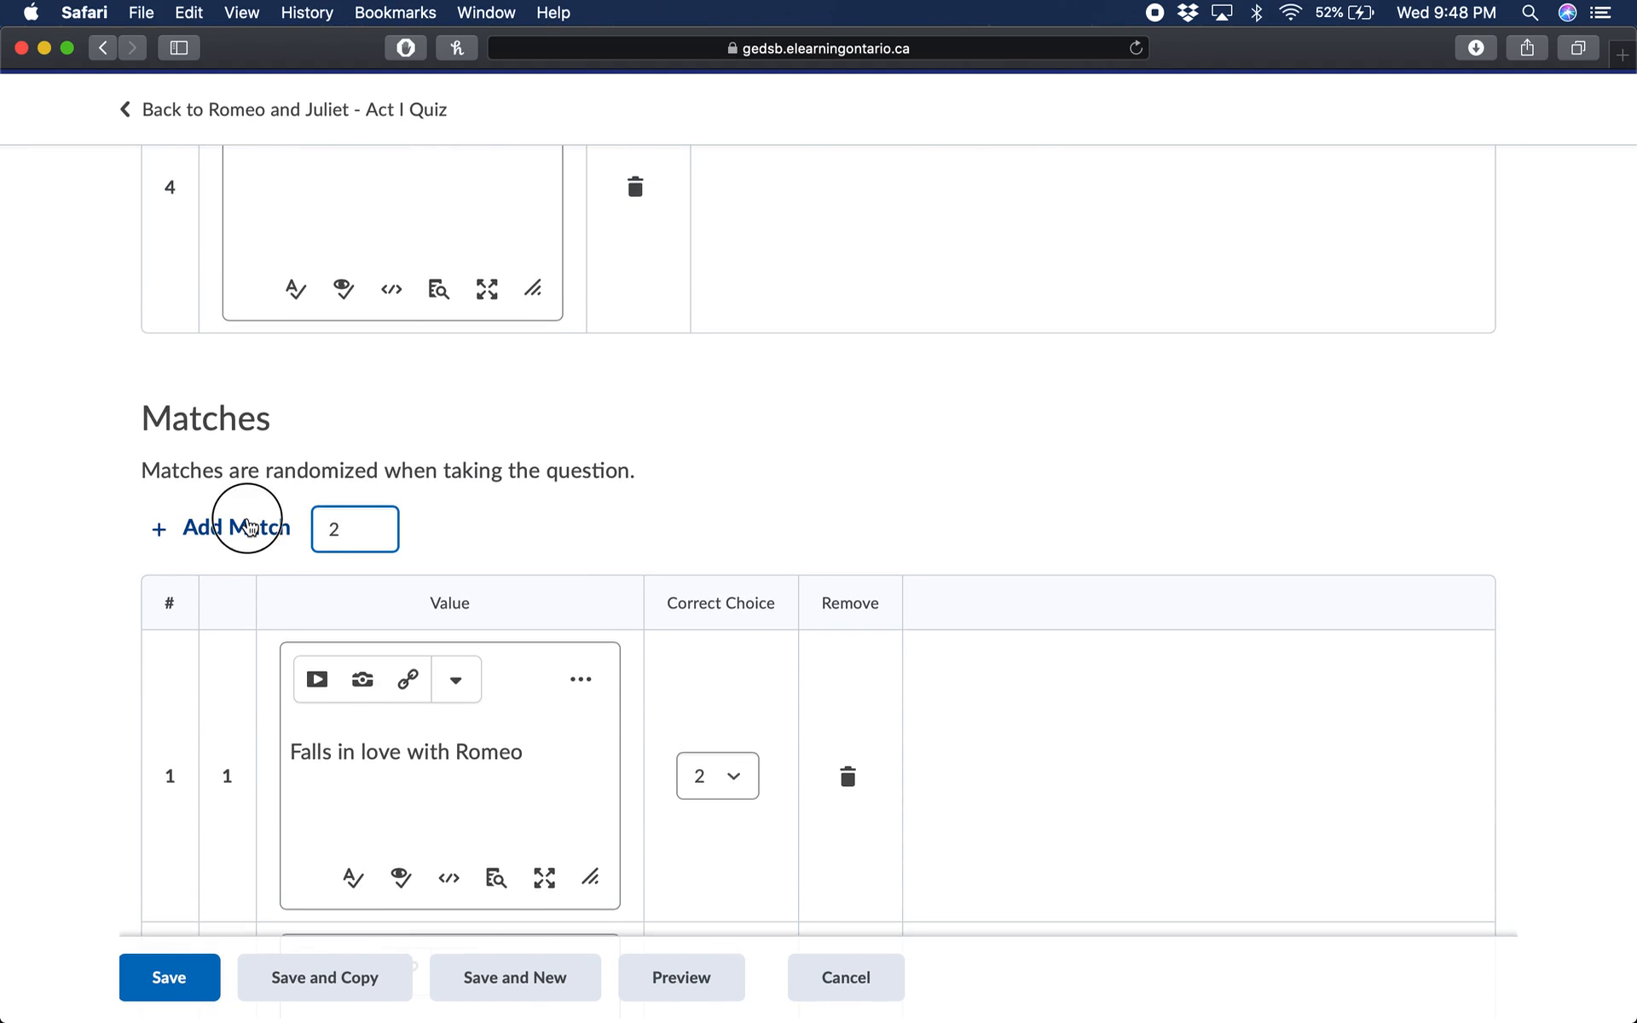
click(316, 546)
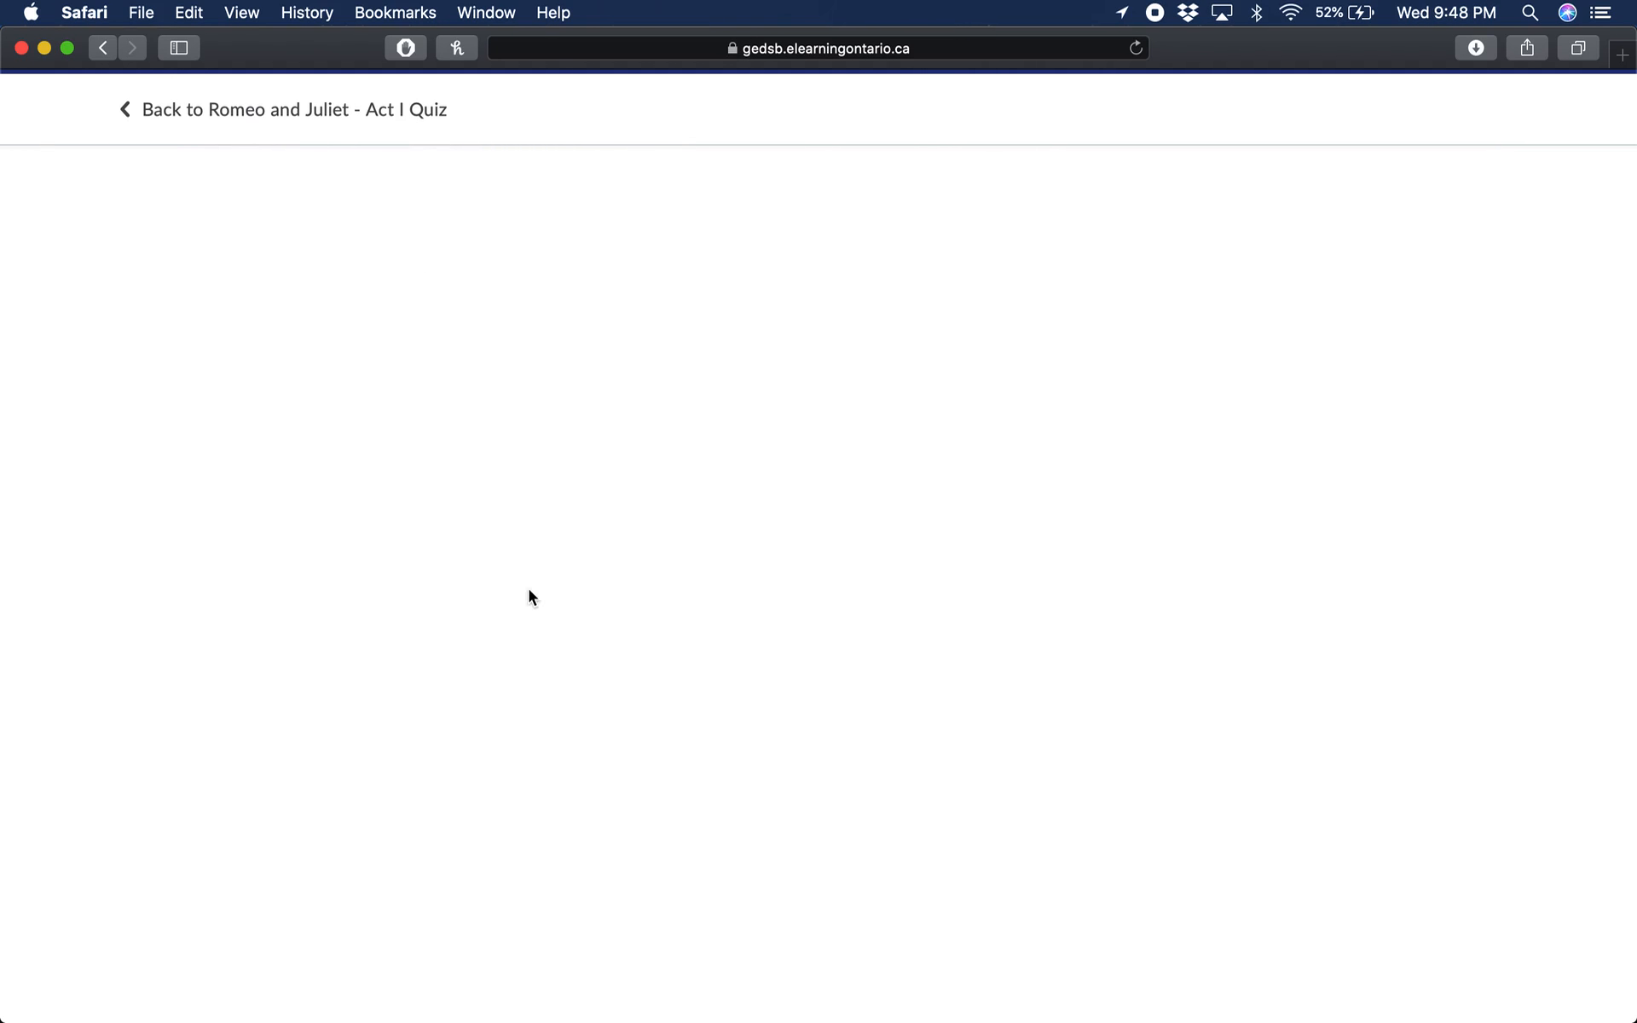
Check the new match rows and the correct choice options offered for match 3.
scroll(625, 626, down, 10)
scroll(626, 627, up, 2)
scroll(625, 627, up, 3)
scroll(626, 630, down, 5)
scroll(625, 631, up, 6)
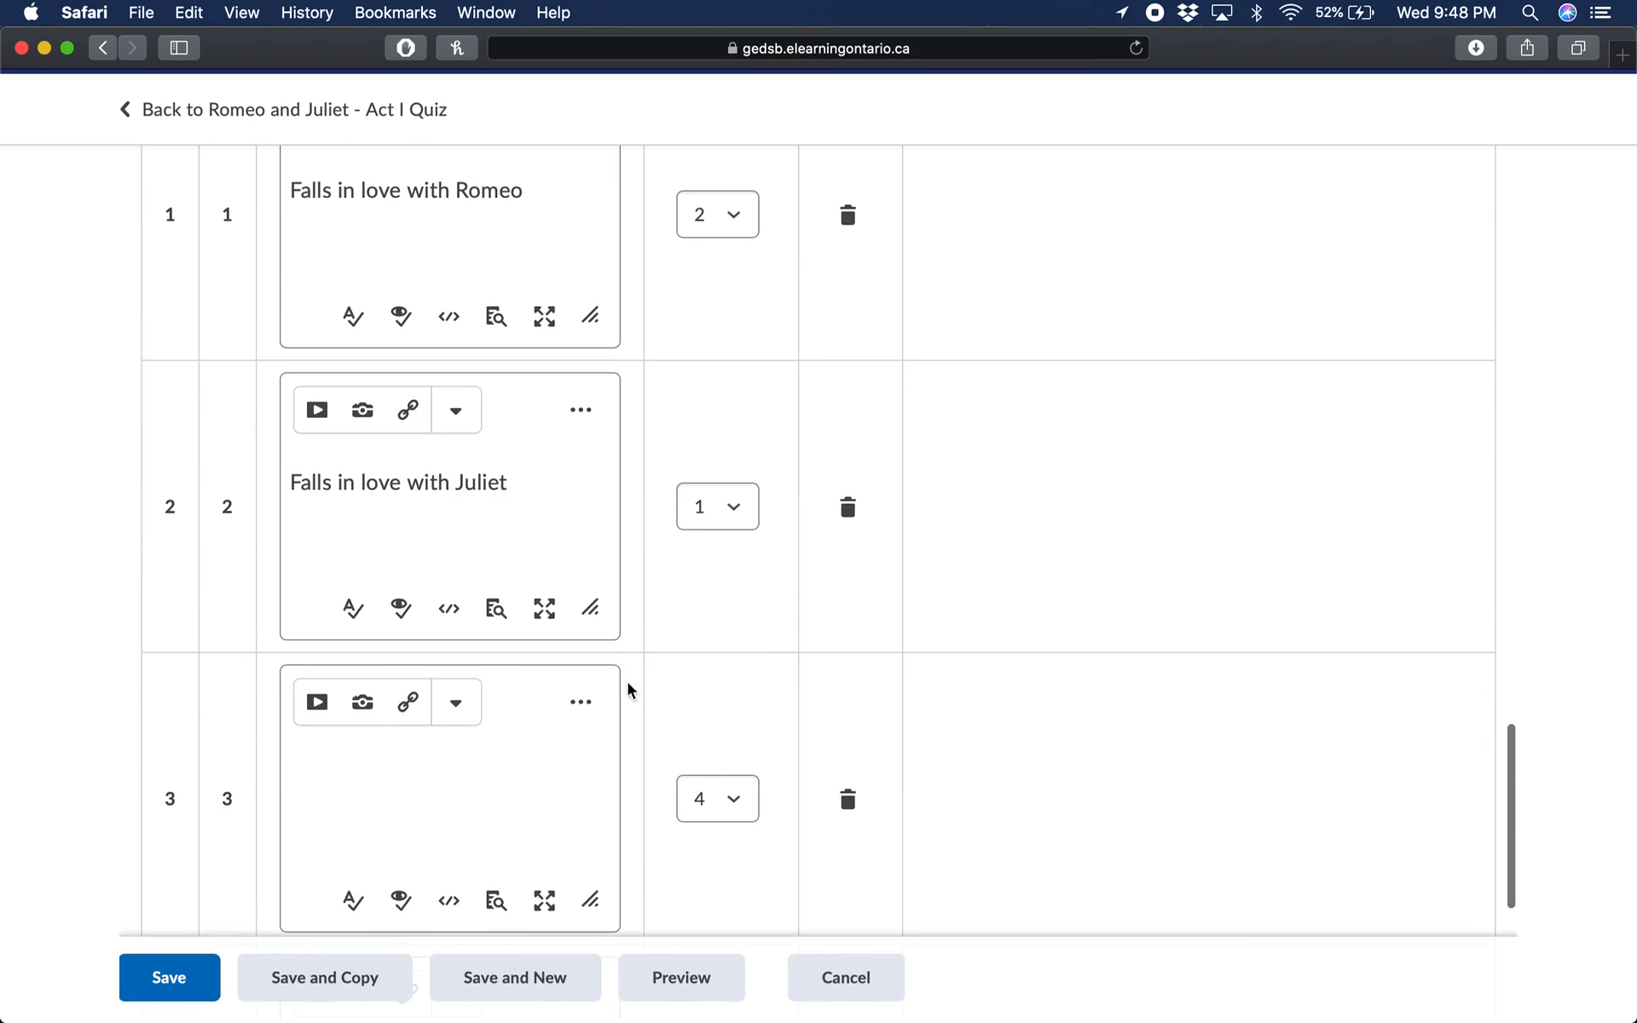
click(714, 813)
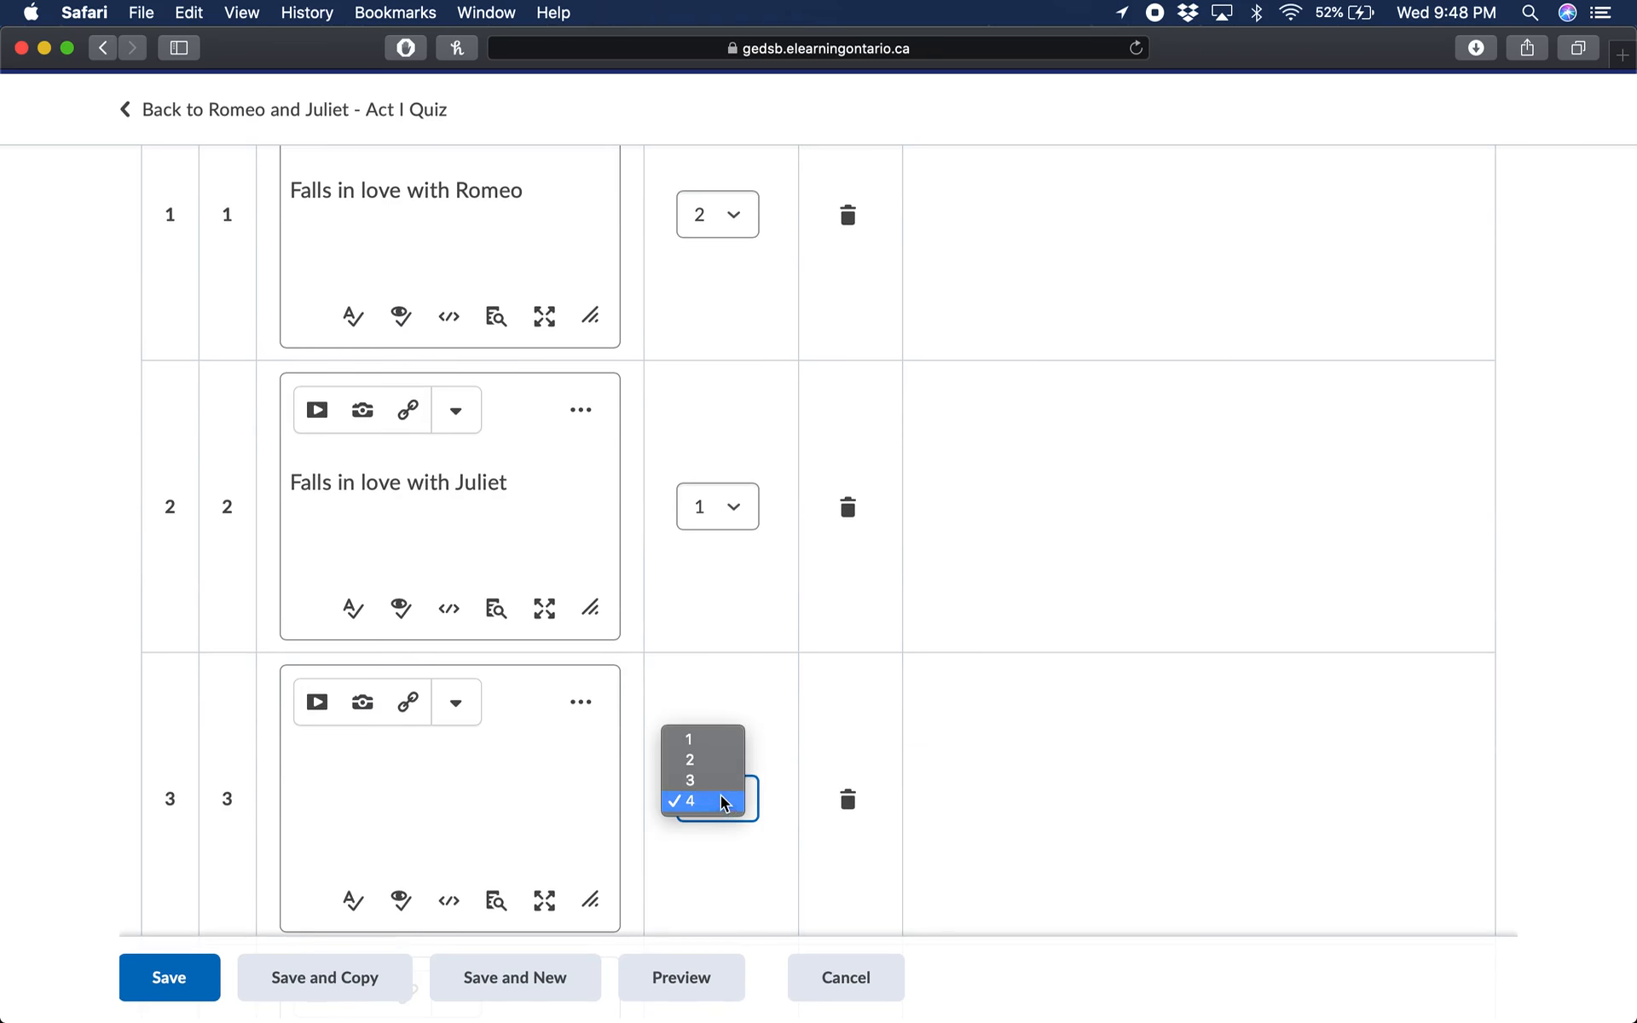
click(755, 687)
Enter The Nurse as choice 3 and Lady Capulet as choice 4 of the matching question.
scroll(755, 687, up, 8)
scroll(467, 503, up, 2)
click(378, 356)
text(The Nurse)
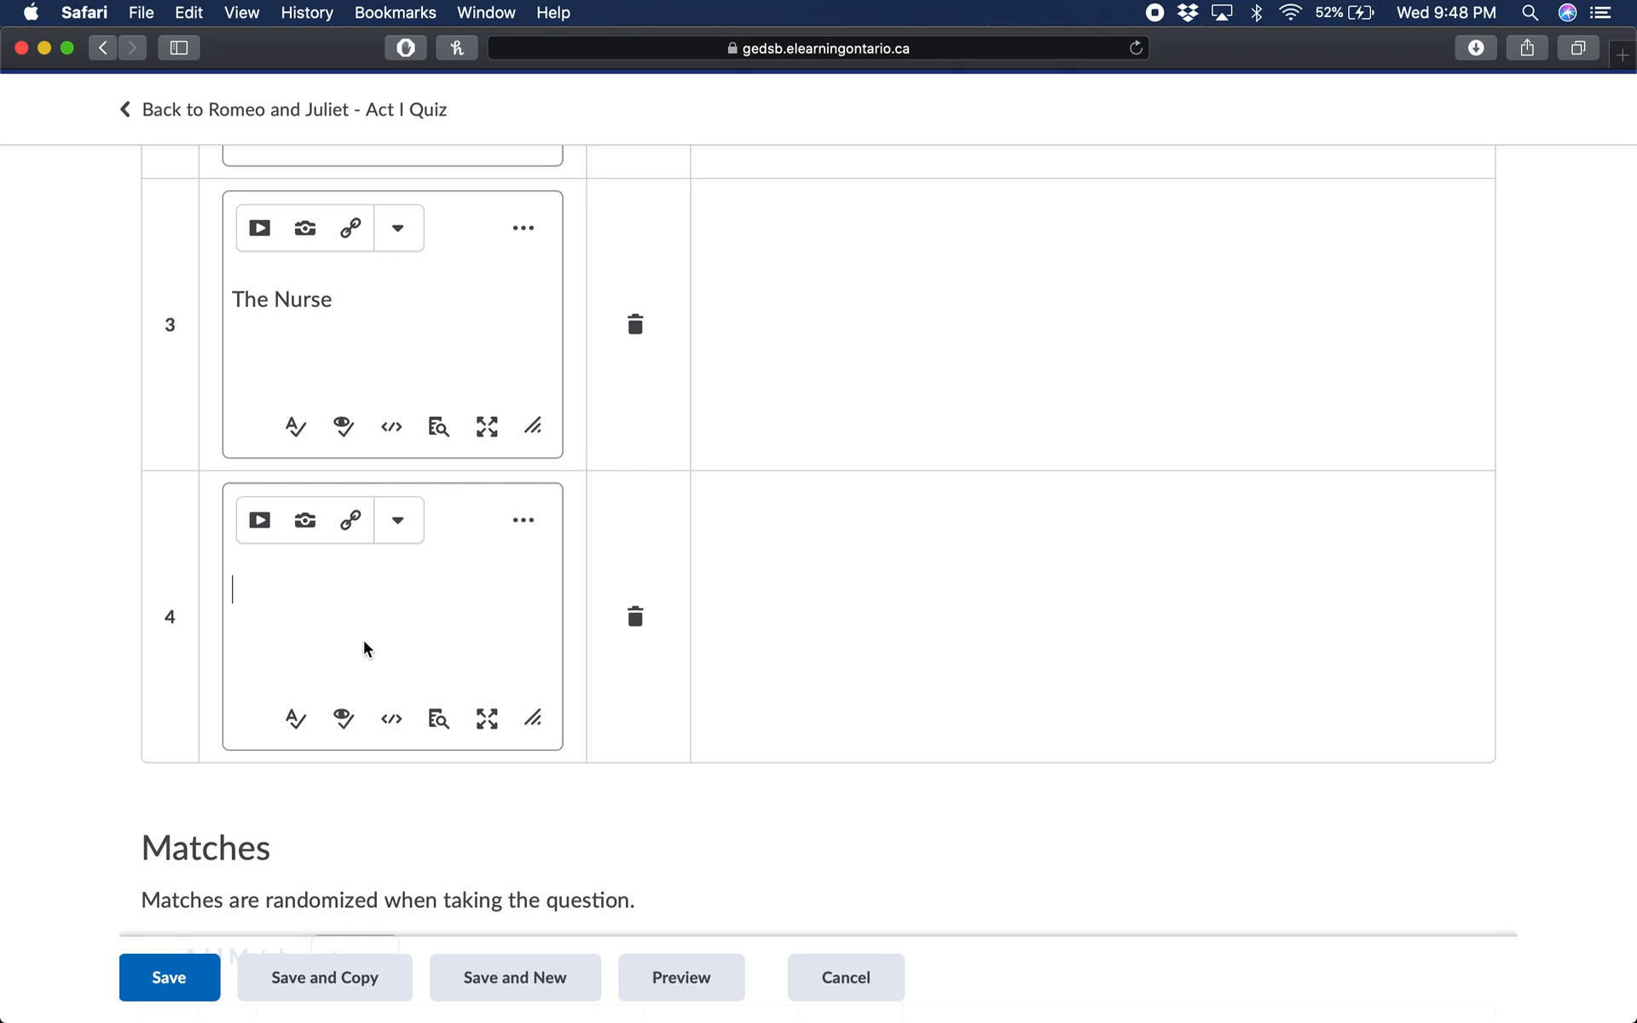
text(Tiba)
scroll(818, 571, up, 3)
scroll(819, 571, down, 2)
text(La)
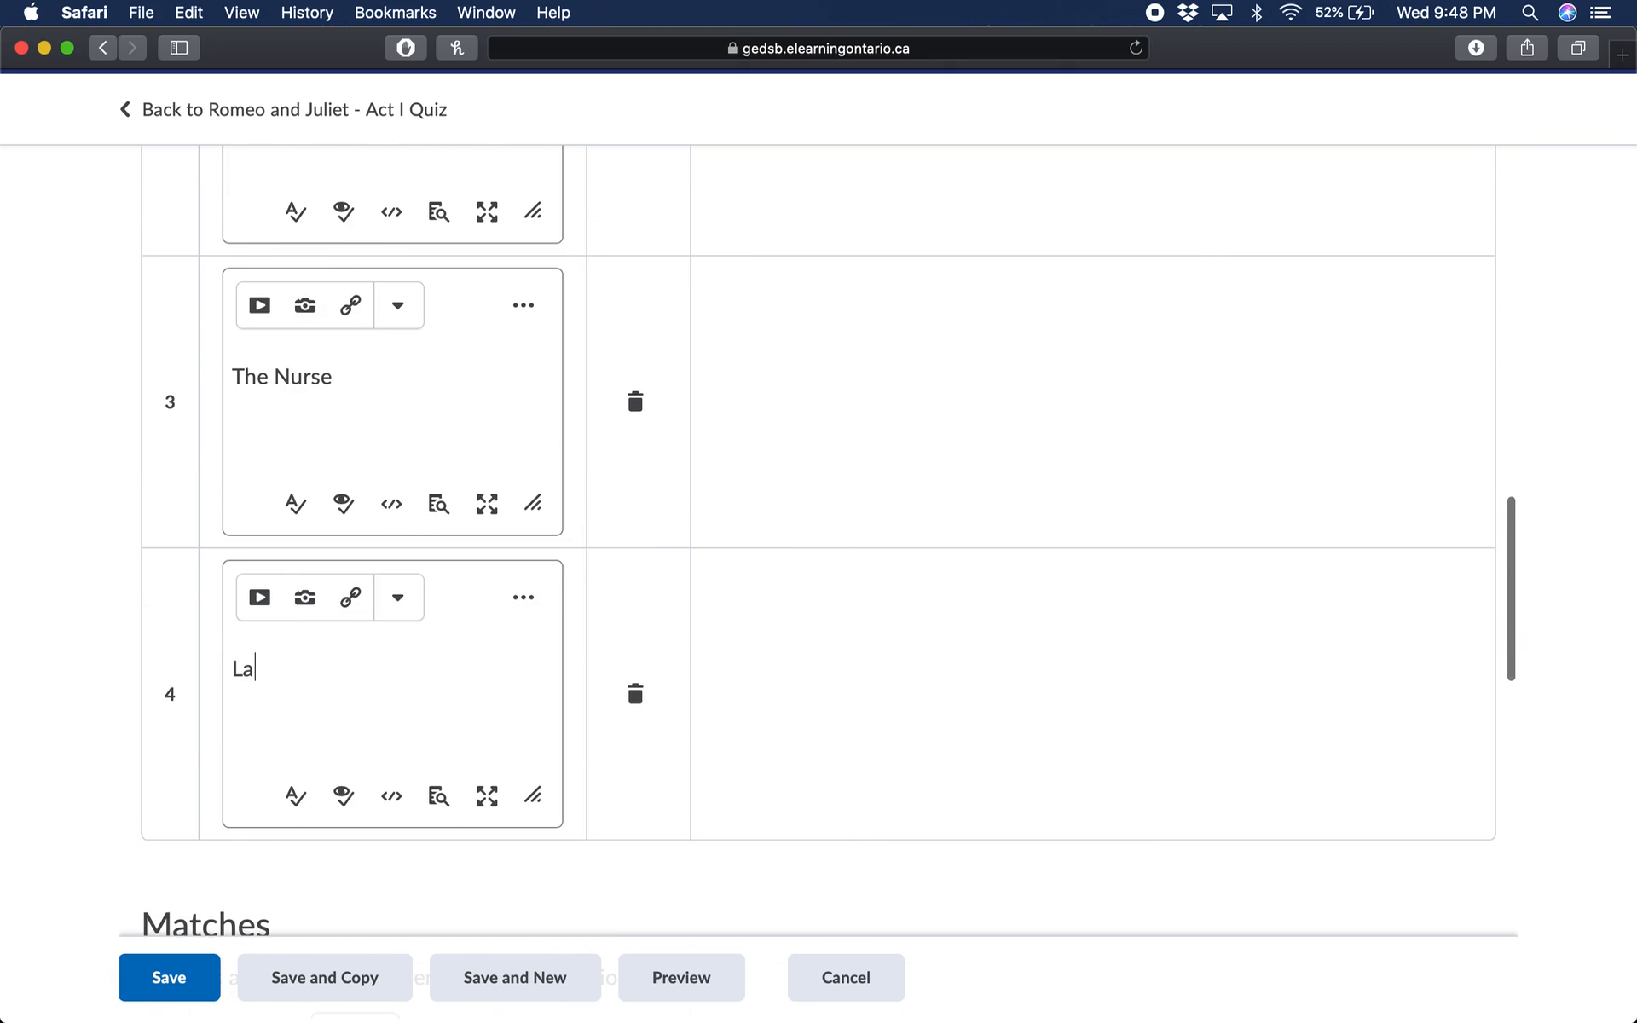
text(dy Capulet)
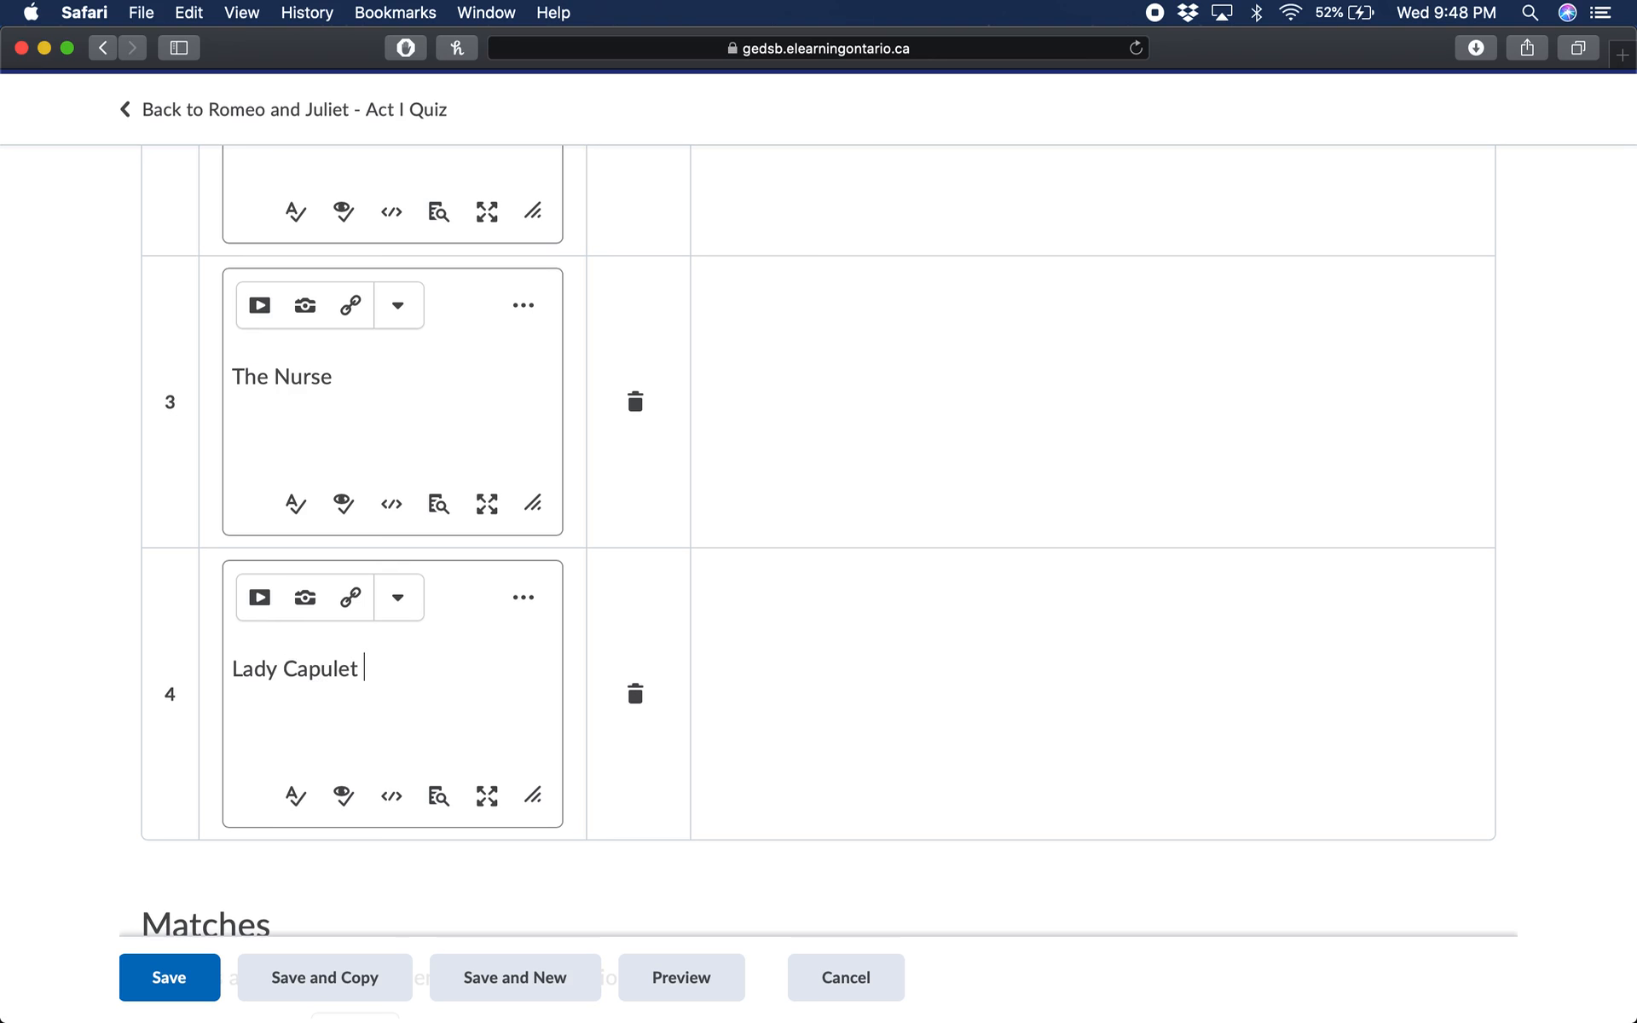
Set the correct choice to 3 for both match 3 and match 4.
scroll(515, 625, up, 4)
scroll(515, 626, down, 2)
scroll(500, 514, down, 15)
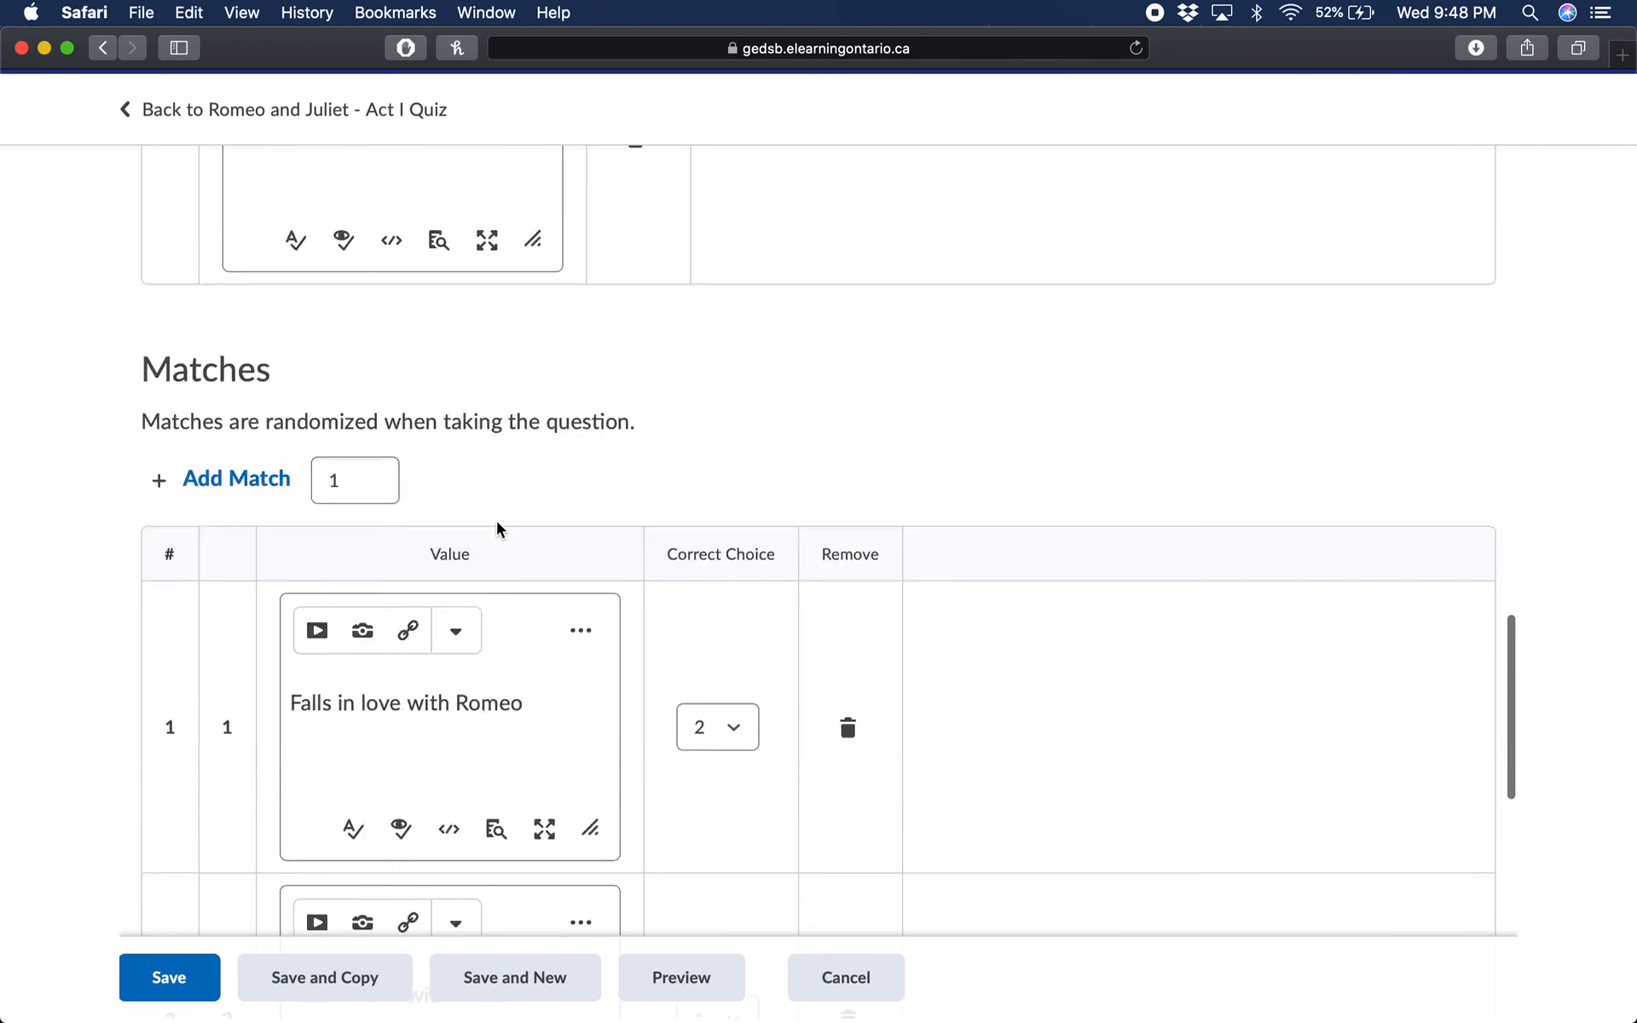
scroll(496, 520, down, 1)
click(497, 654)
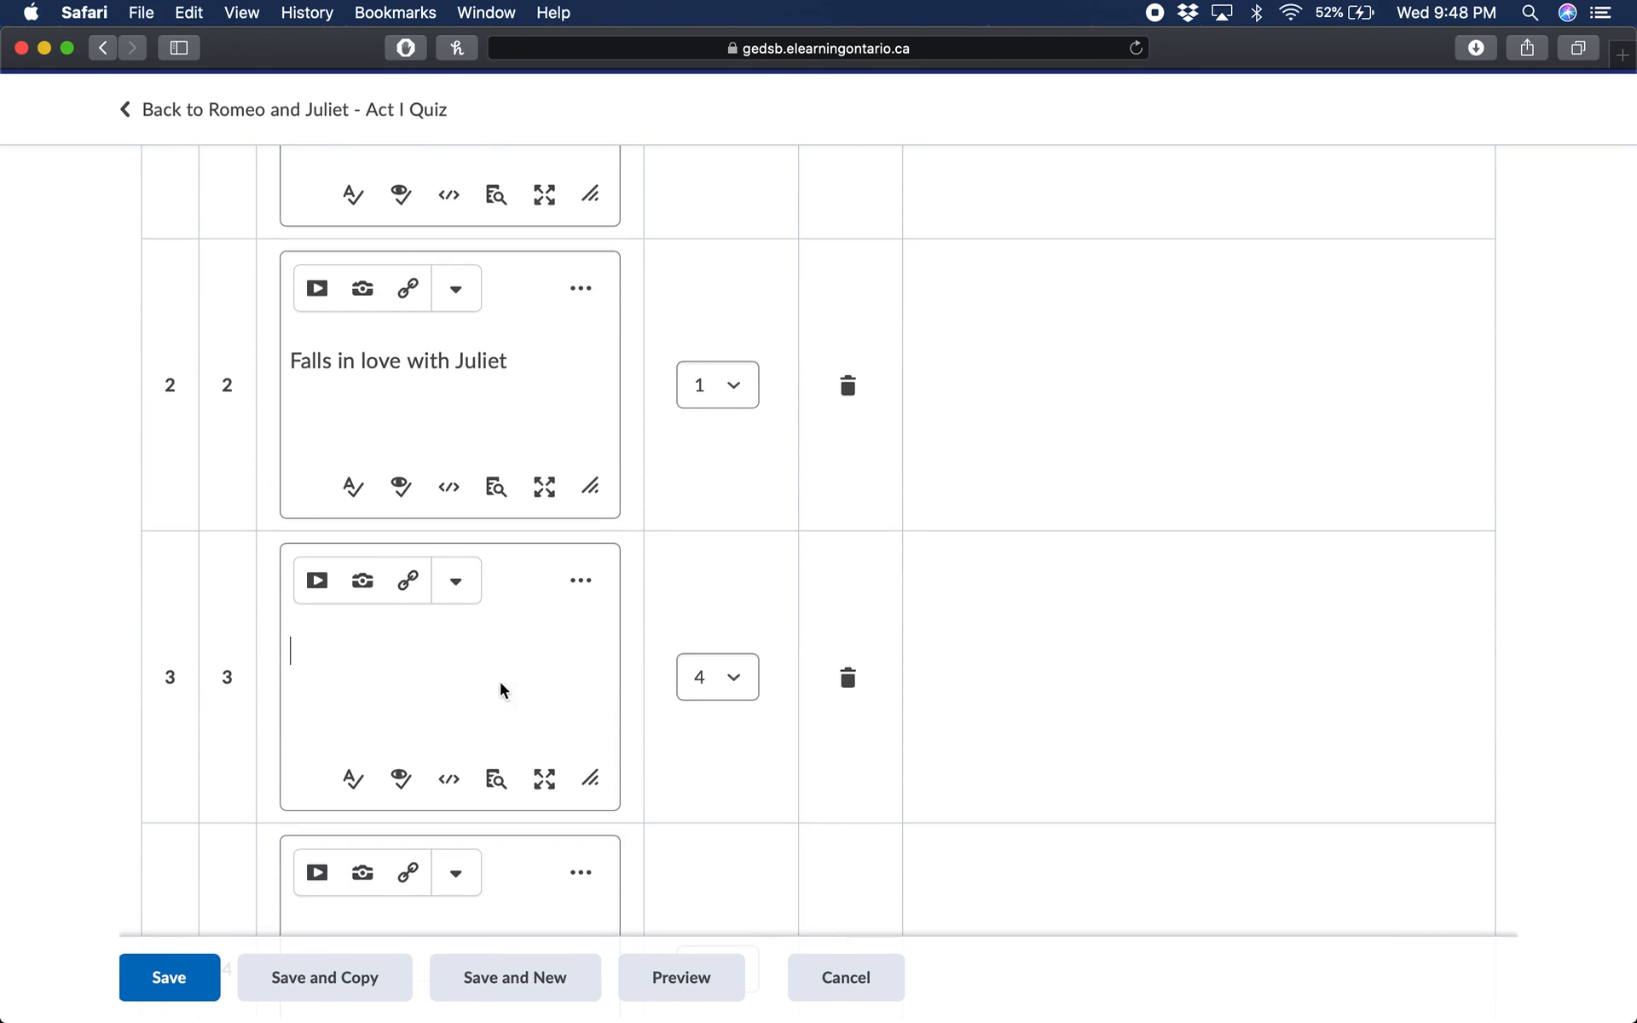
scroll(503, 690, down, 2)
click(460, 825)
click(706, 532)
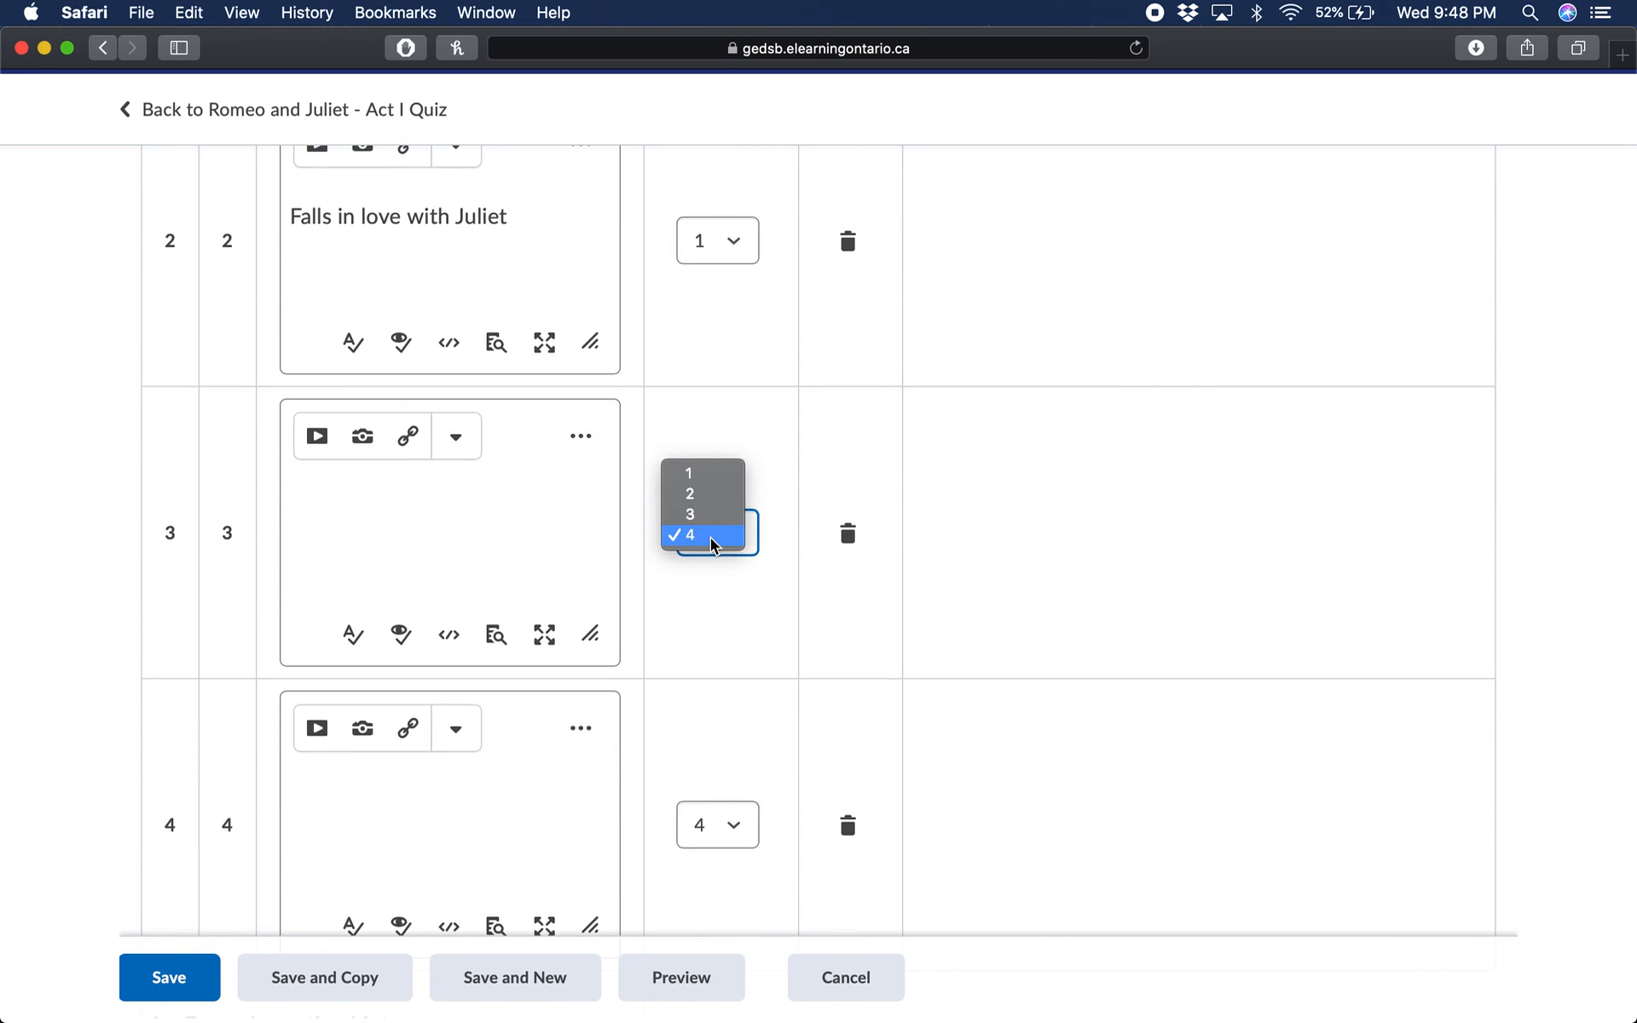
click(706, 514)
click(737, 835)
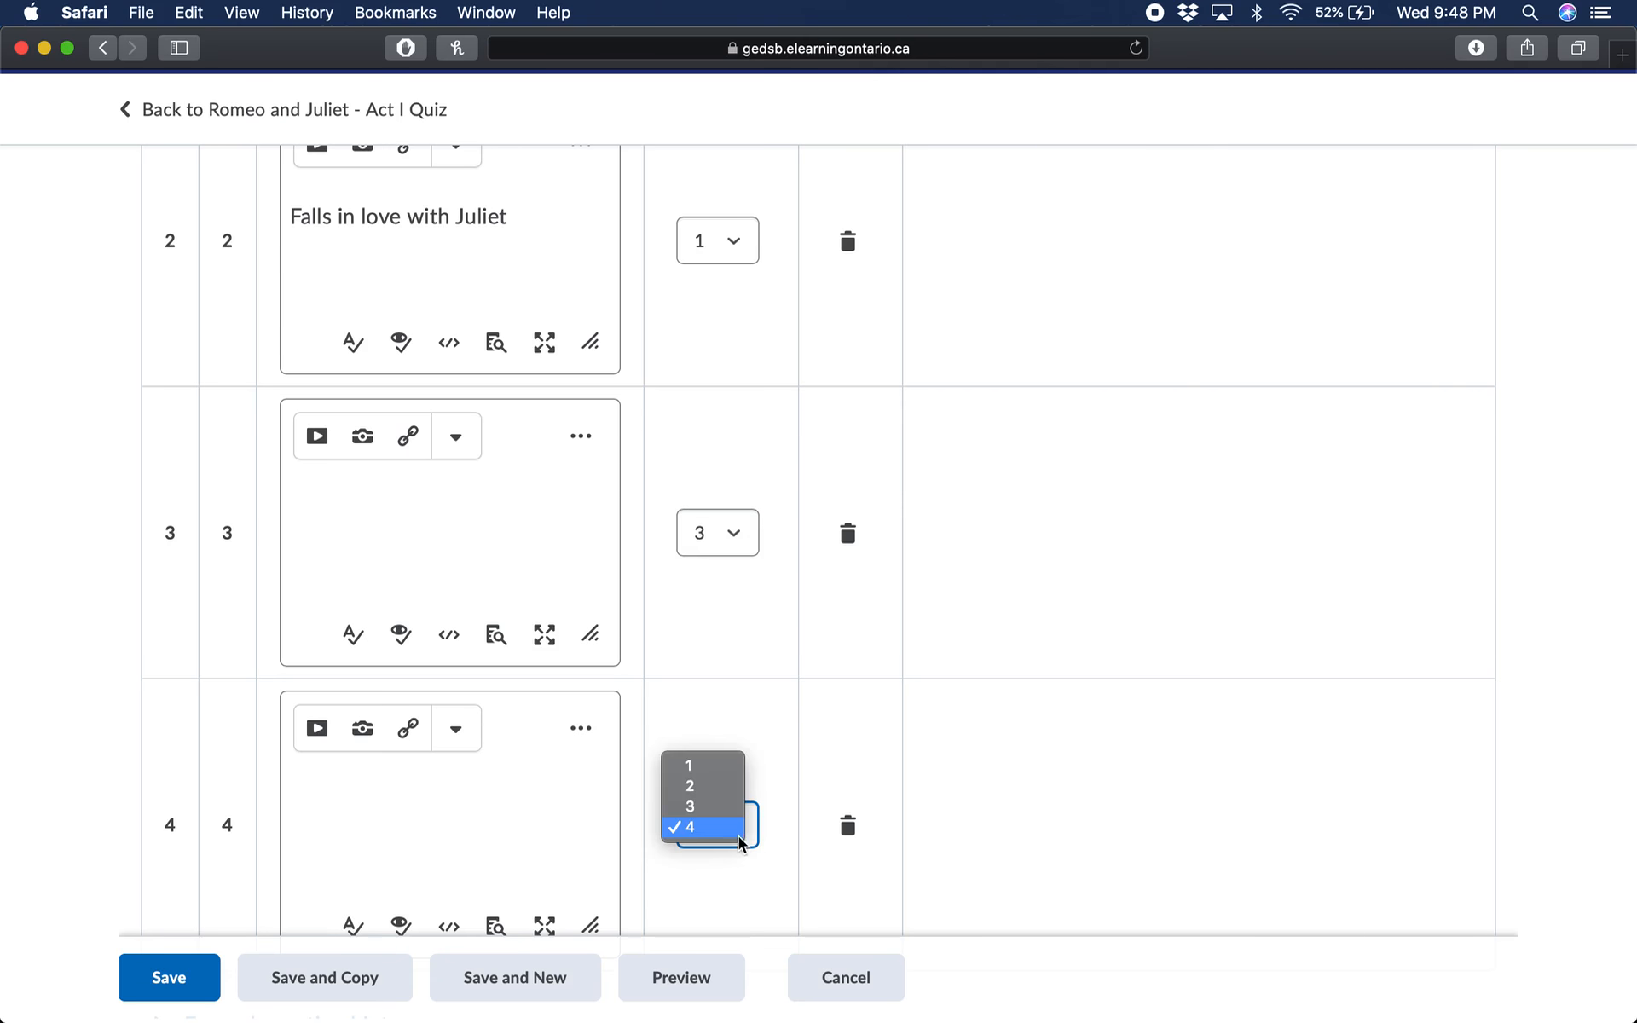
click(708, 801)
Look over the whole matching question and try to save it with matches 3 and 4 left blank.
scroll(709, 709, up, 5)
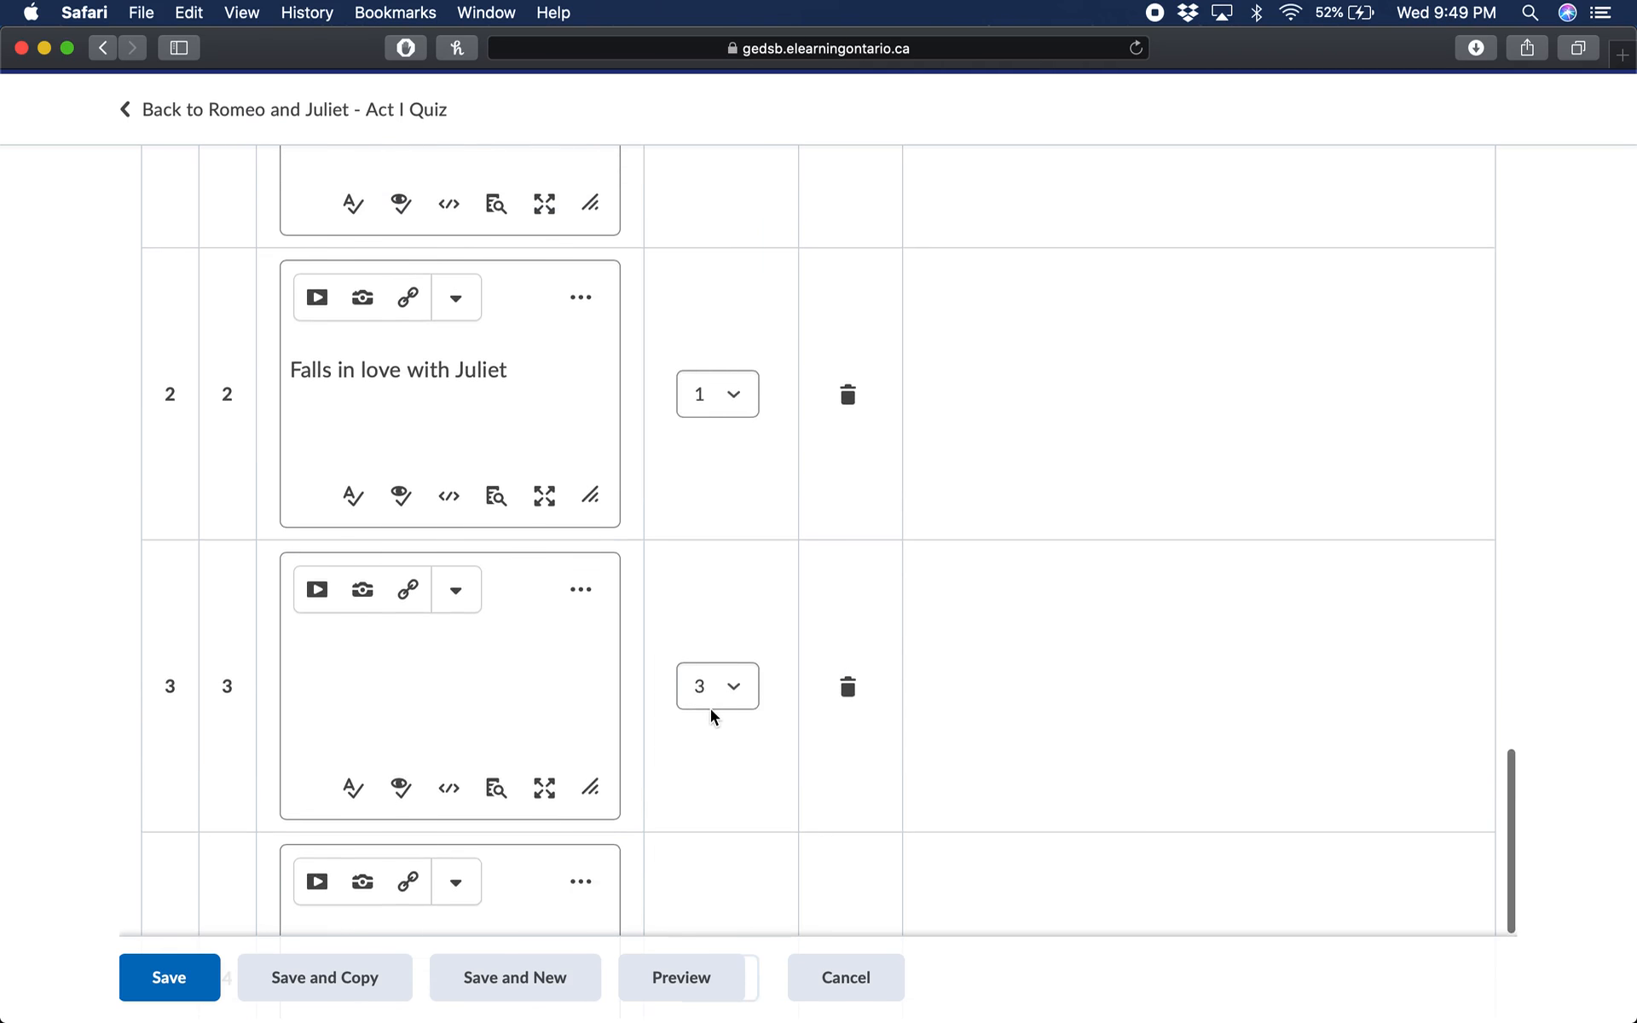
scroll(525, 396, up, 15)
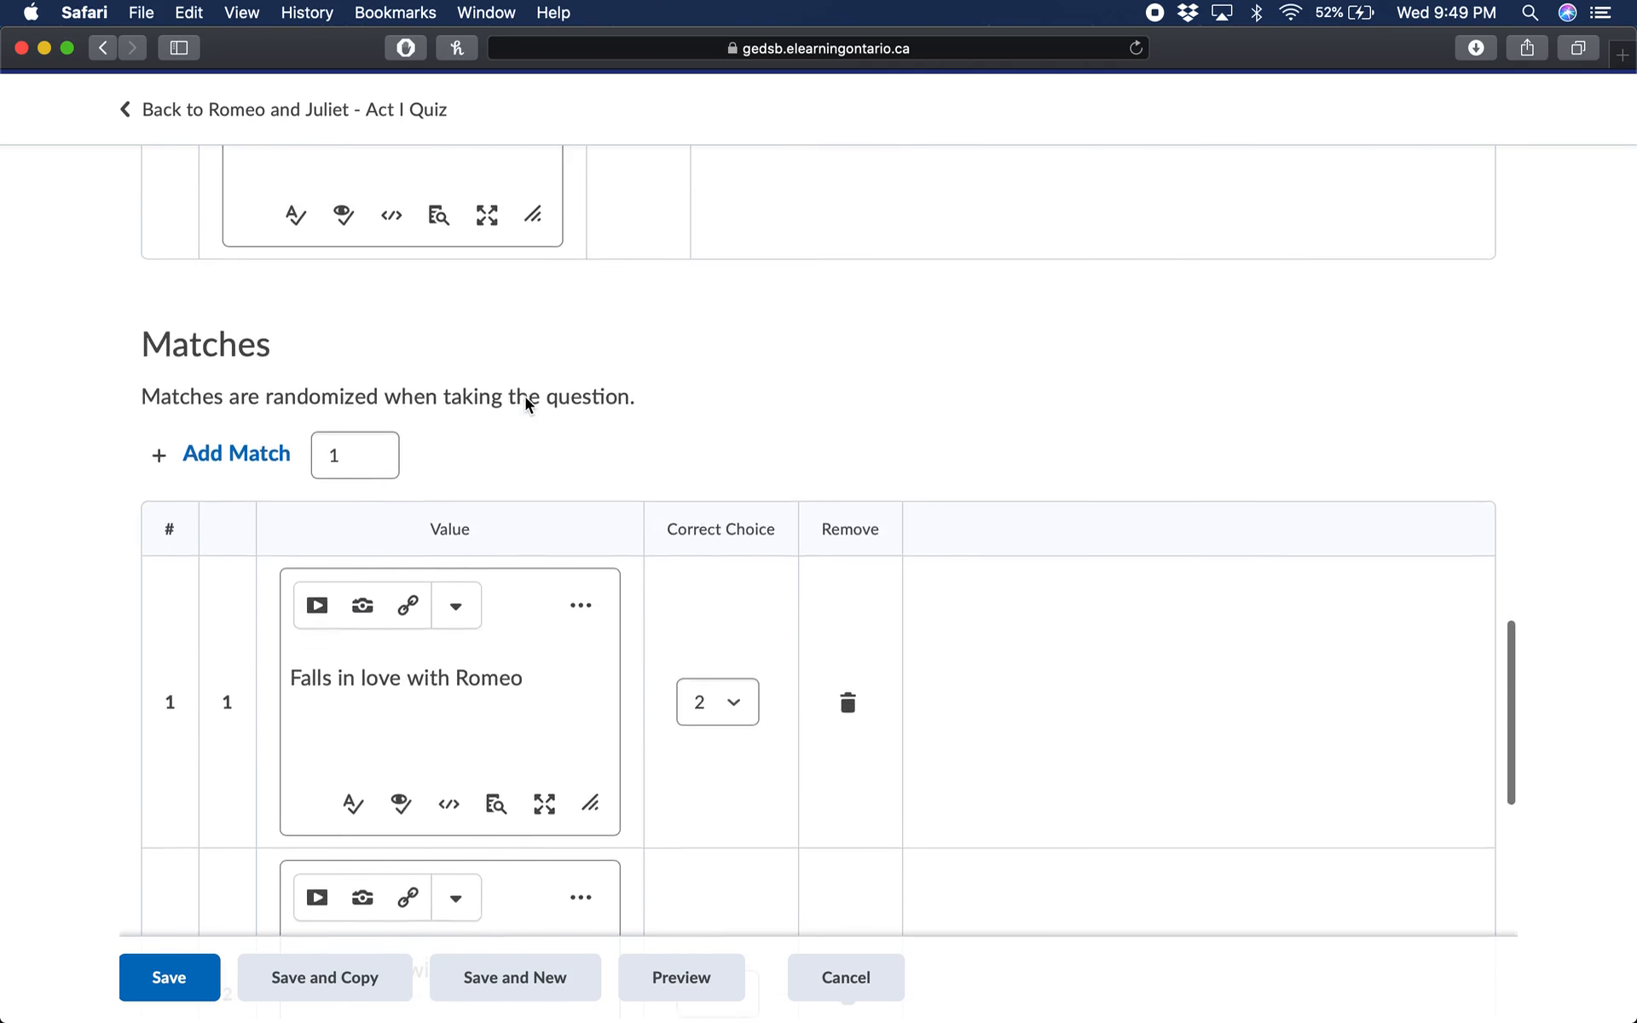
scroll(525, 398, up, 10)
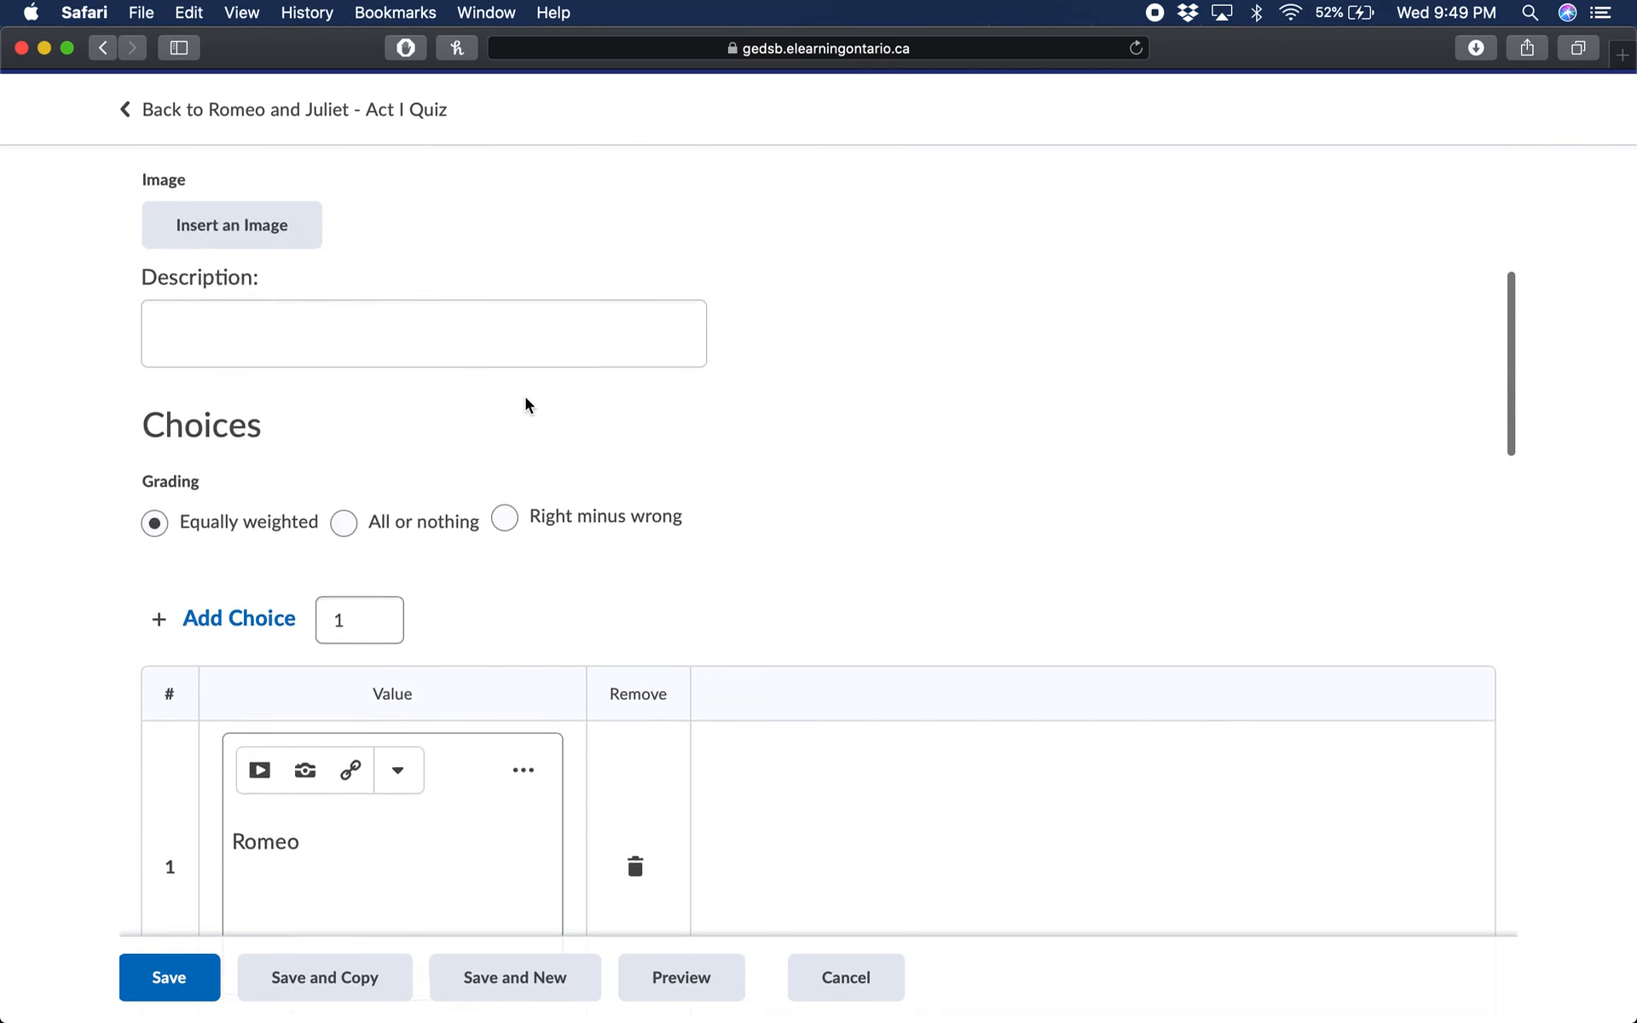
scroll(525, 396, up, 5)
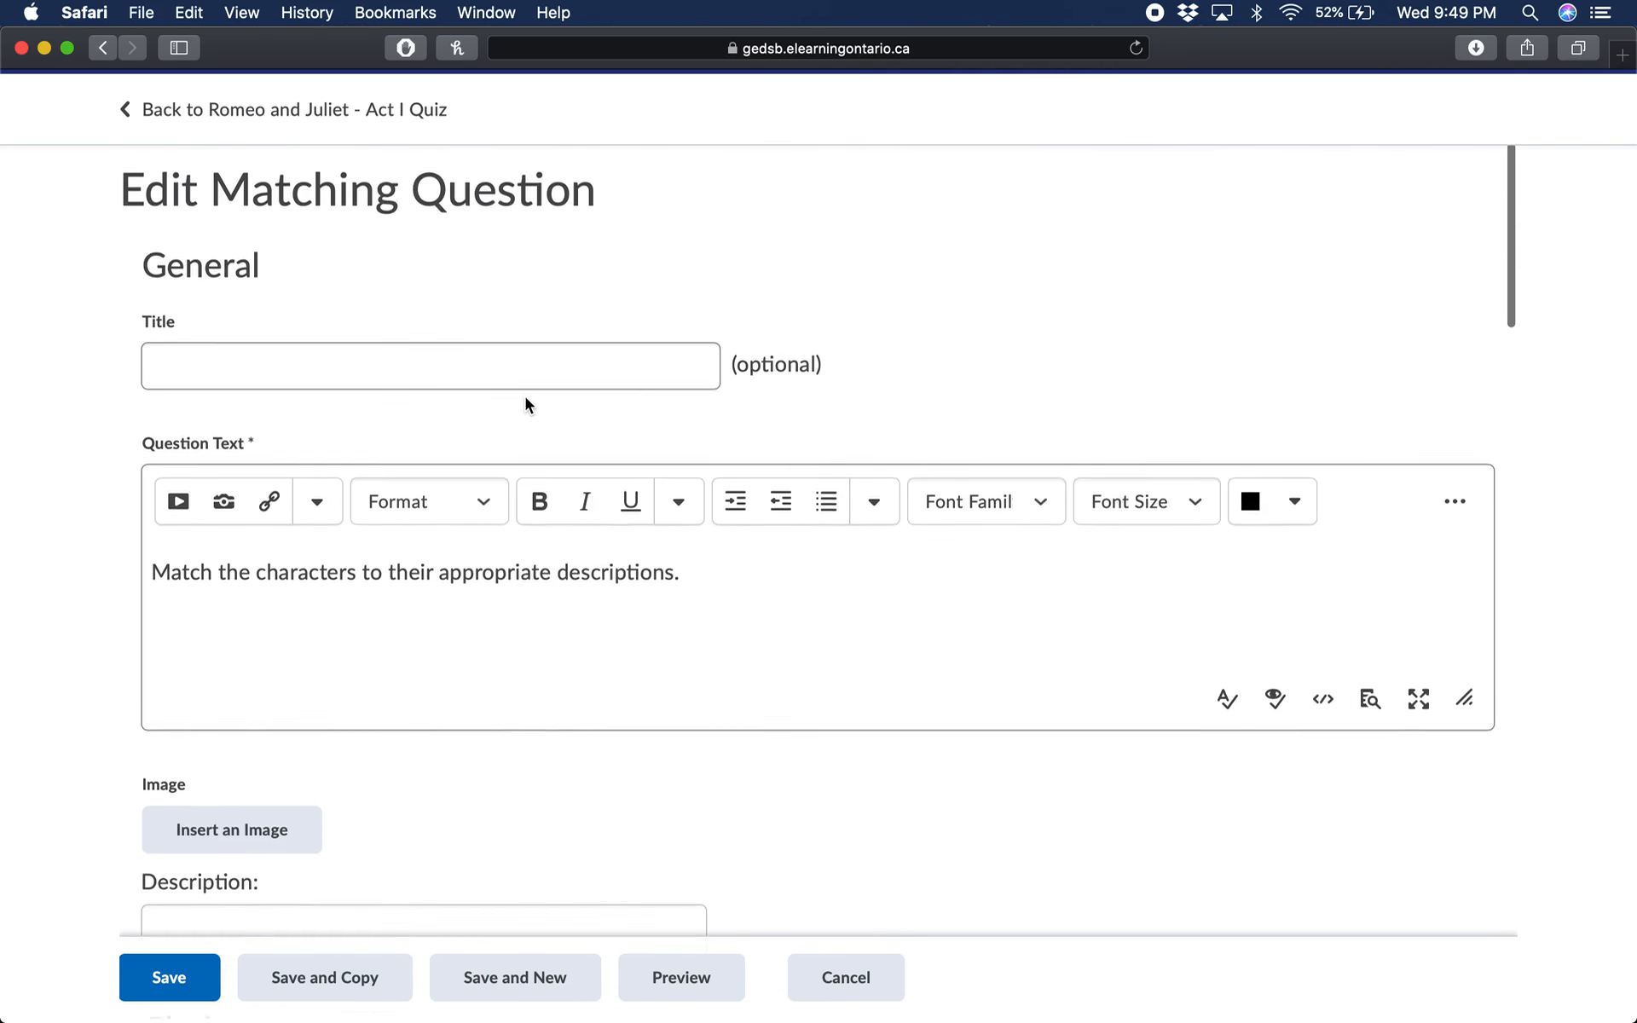
scroll(529, 520, down, 5)
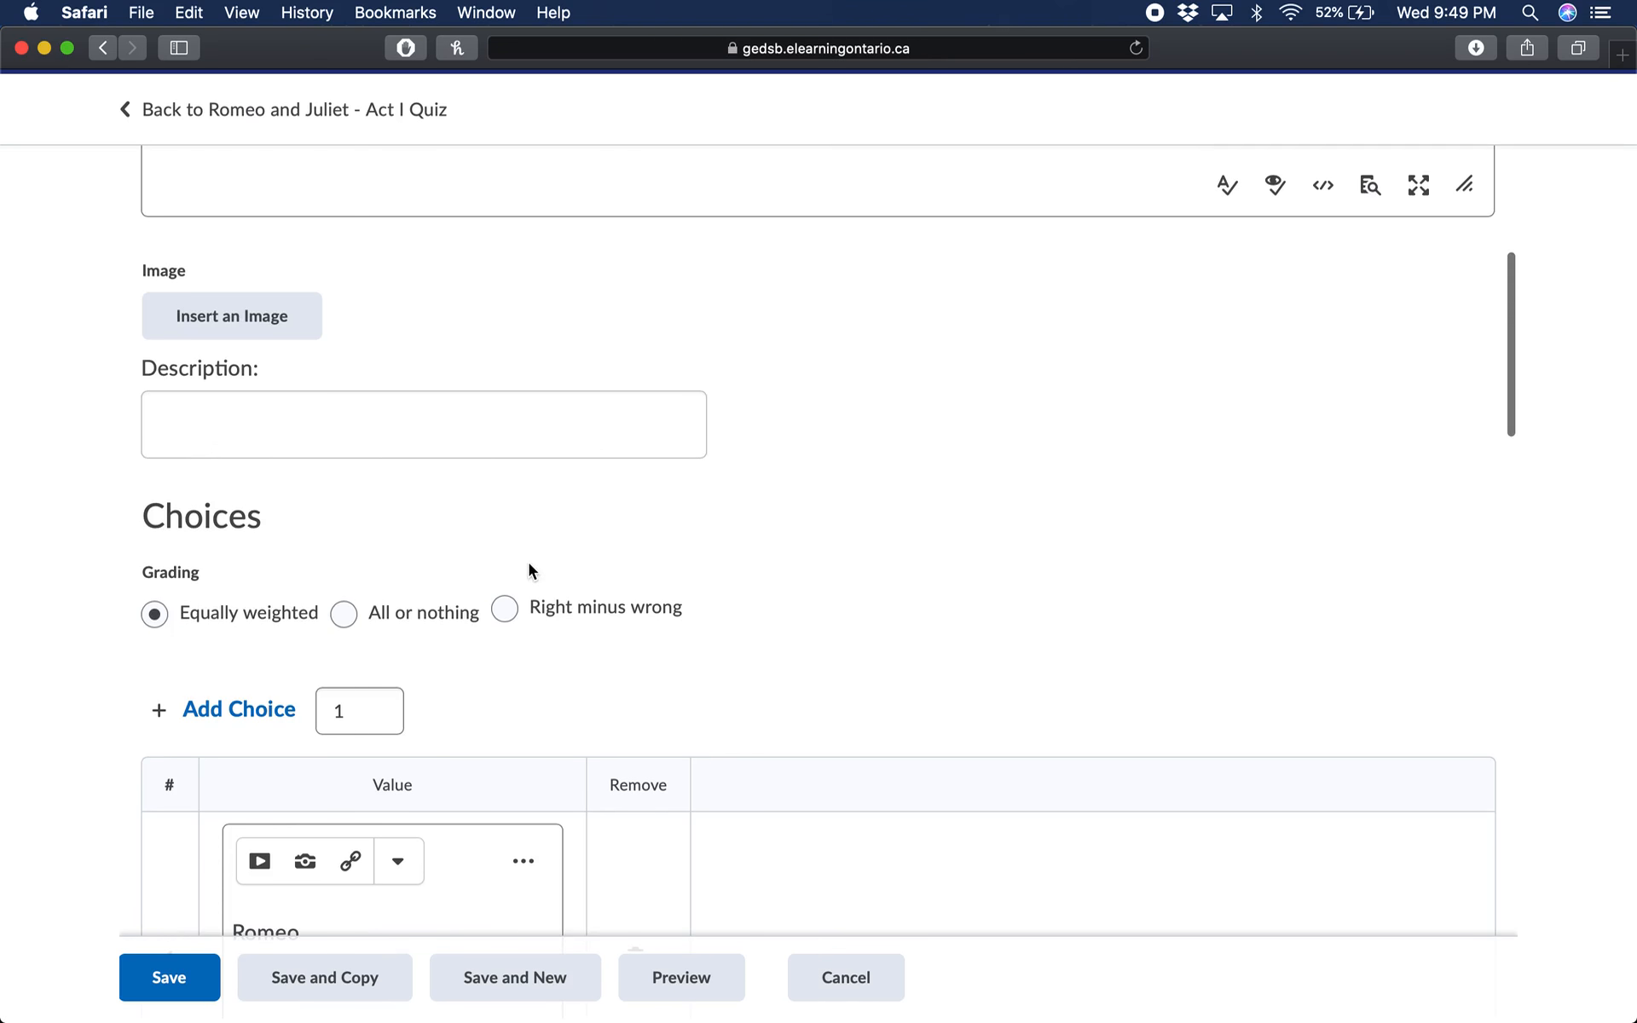
scroll(528, 563, up, 6)
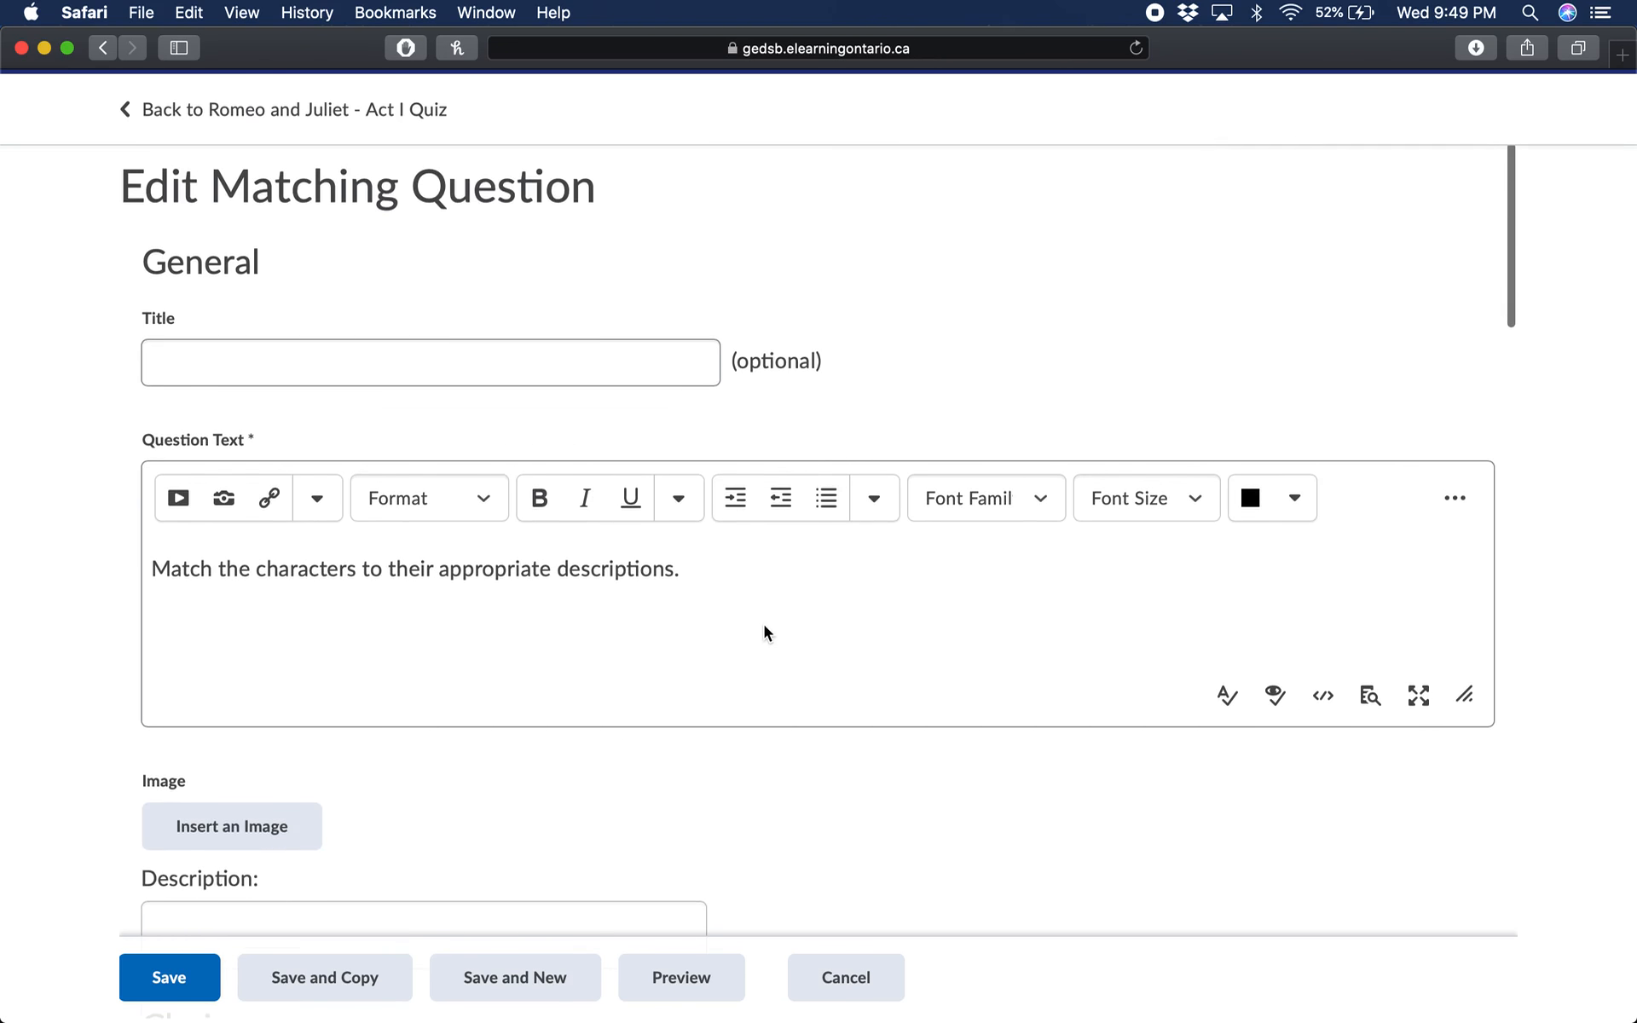
scroll(764, 631, down, 10)
scroll(764, 626, down, 15)
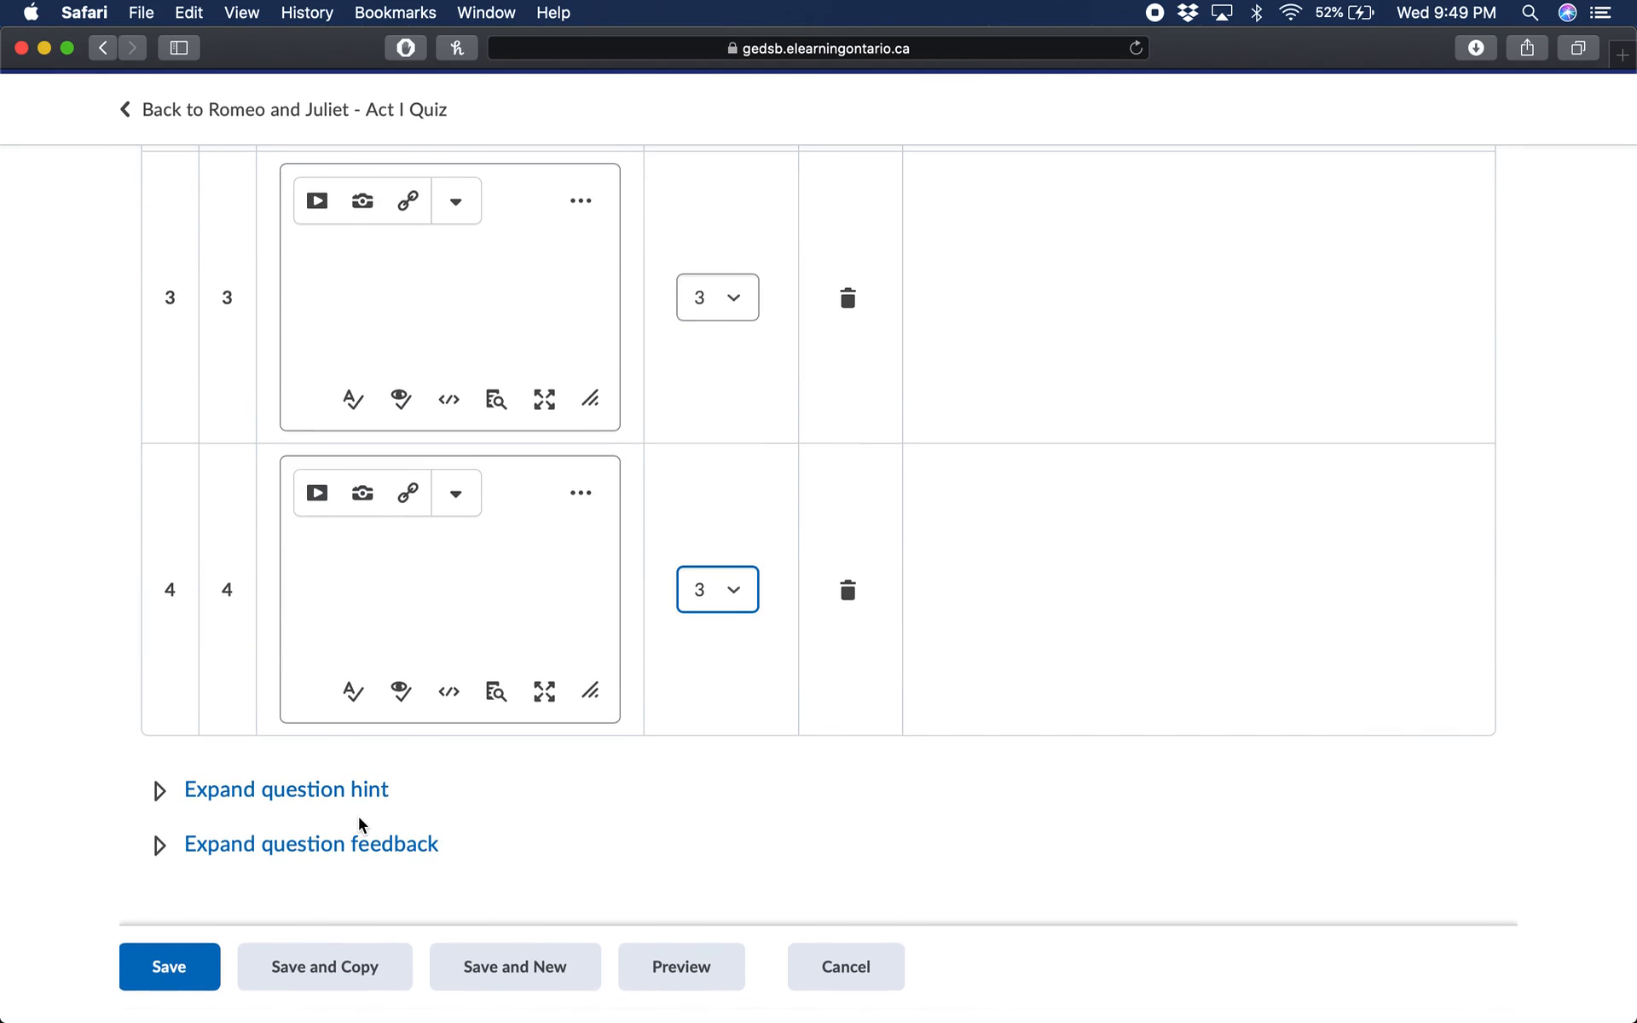
click(174, 974)
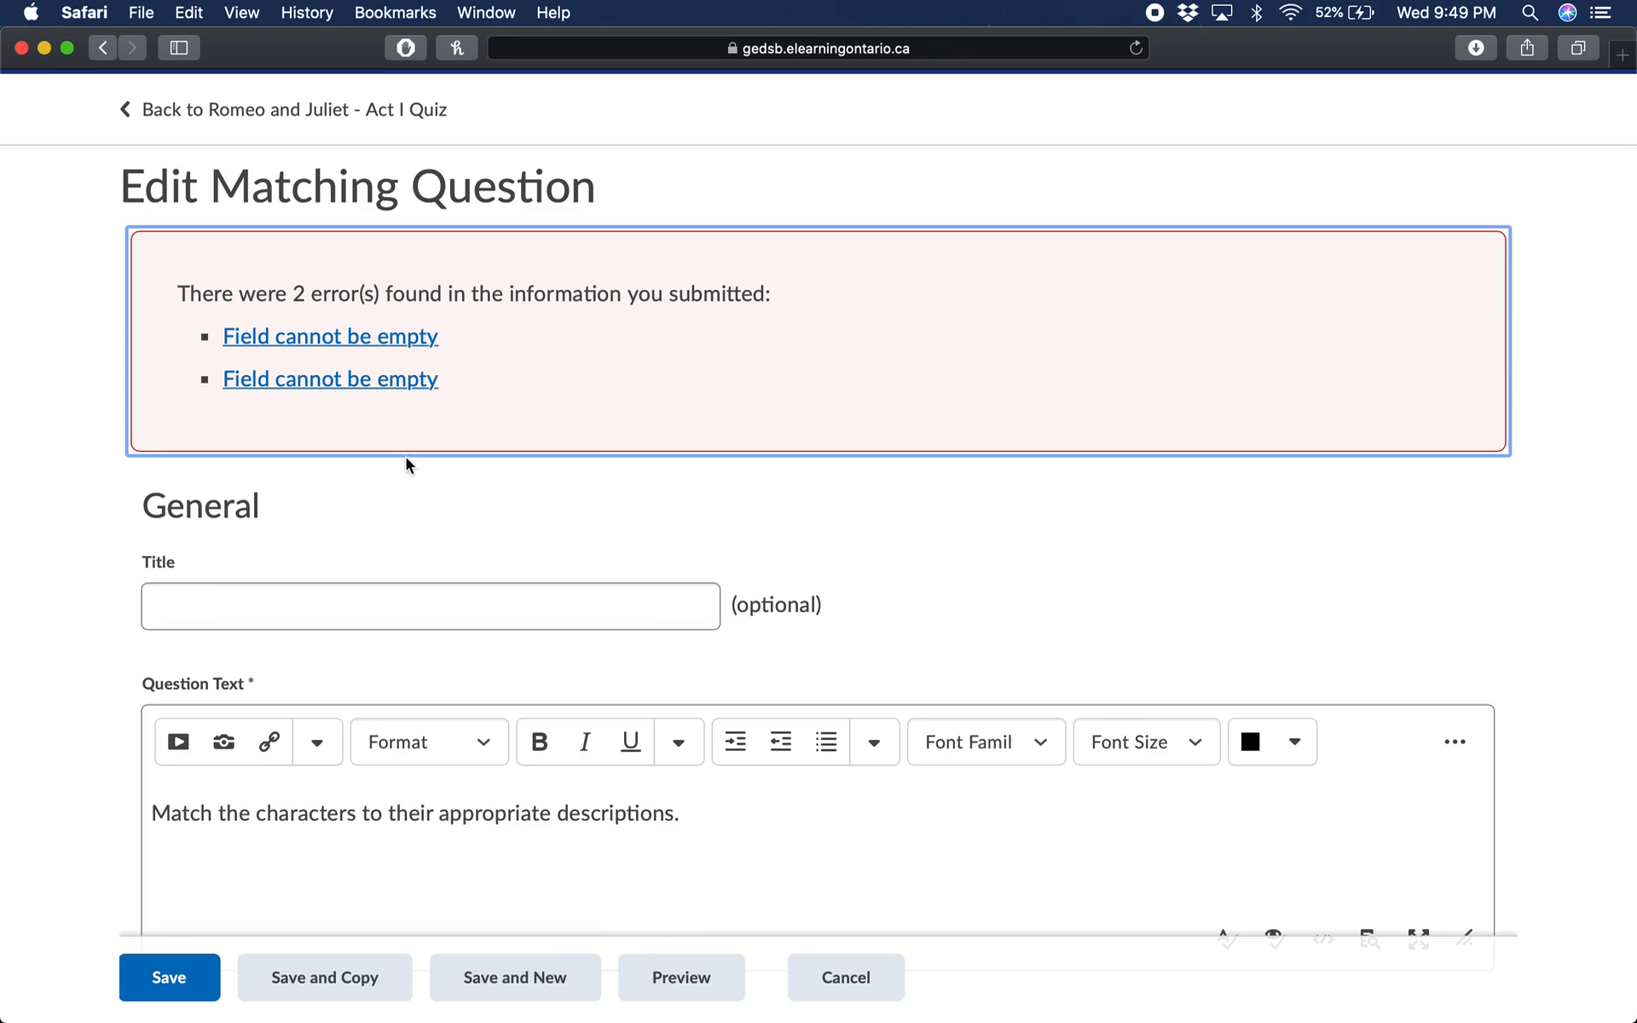
Fill the two empty match fields of the matching question with Test1 for match 3 and Test for match 4.
scroll(471, 735, down, 15)
scroll(470, 735, down, 5)
click(416, 630)
text(Y)
key(BackSpace)
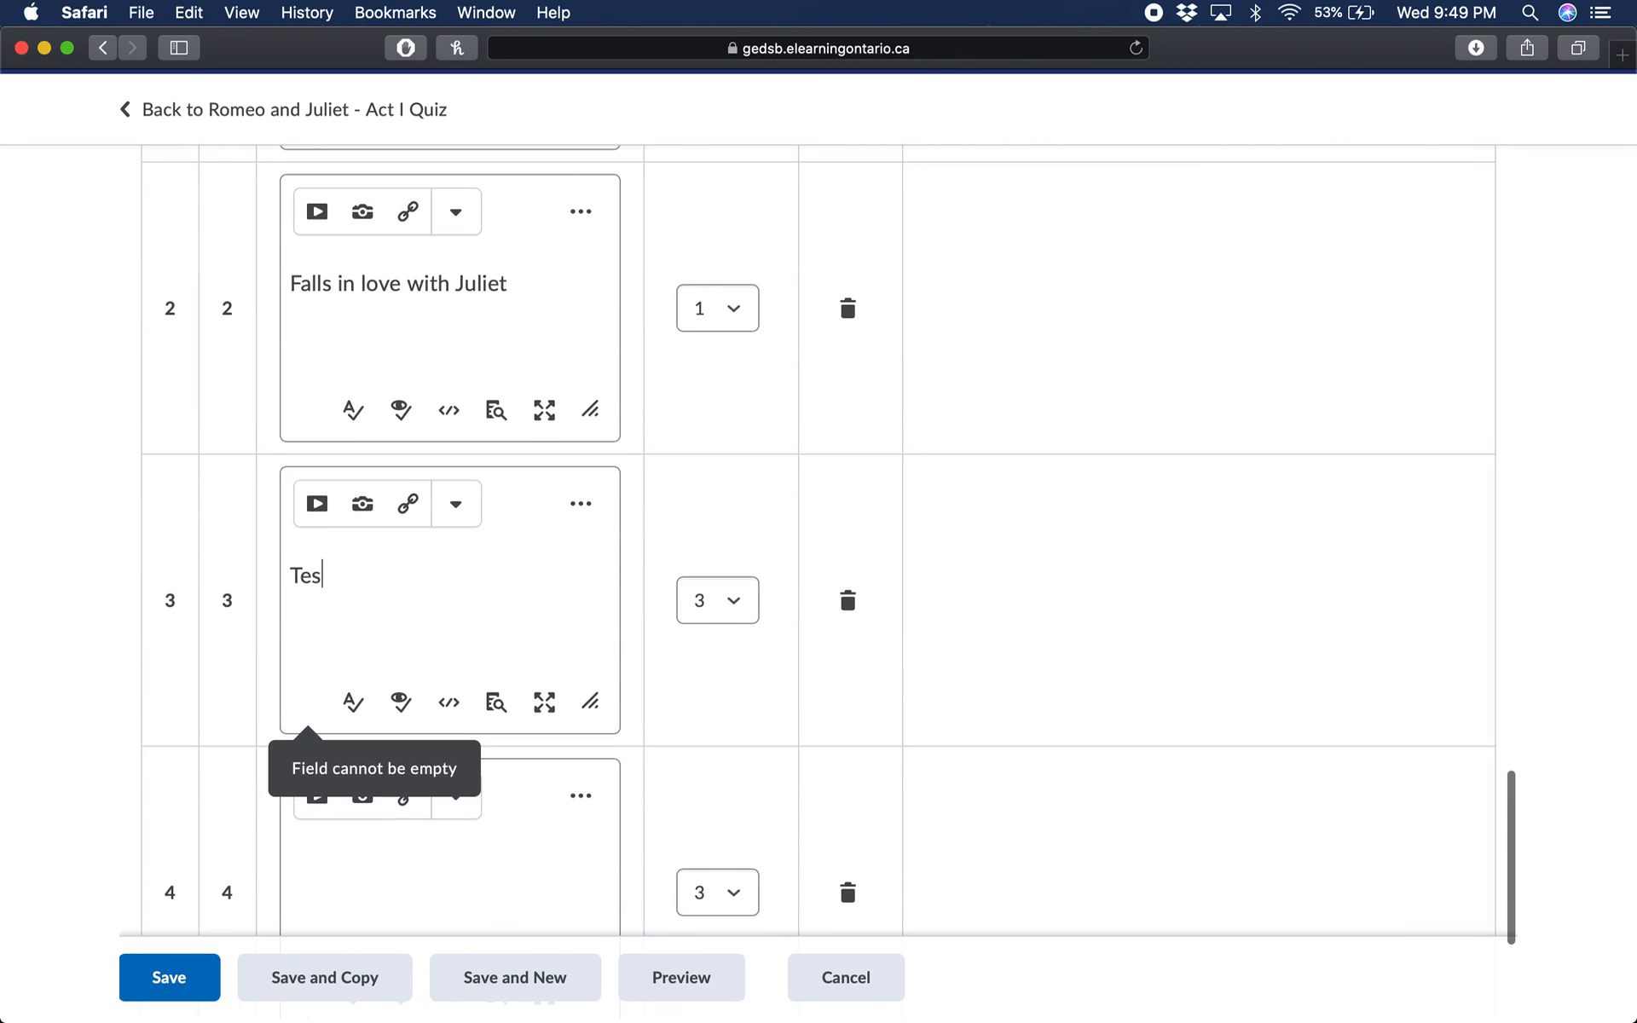
click(354, 910)
click(457, 630)
Set the correct choice for match 4 to 4 and save the matching question.
click(717, 891)
click(701, 910)
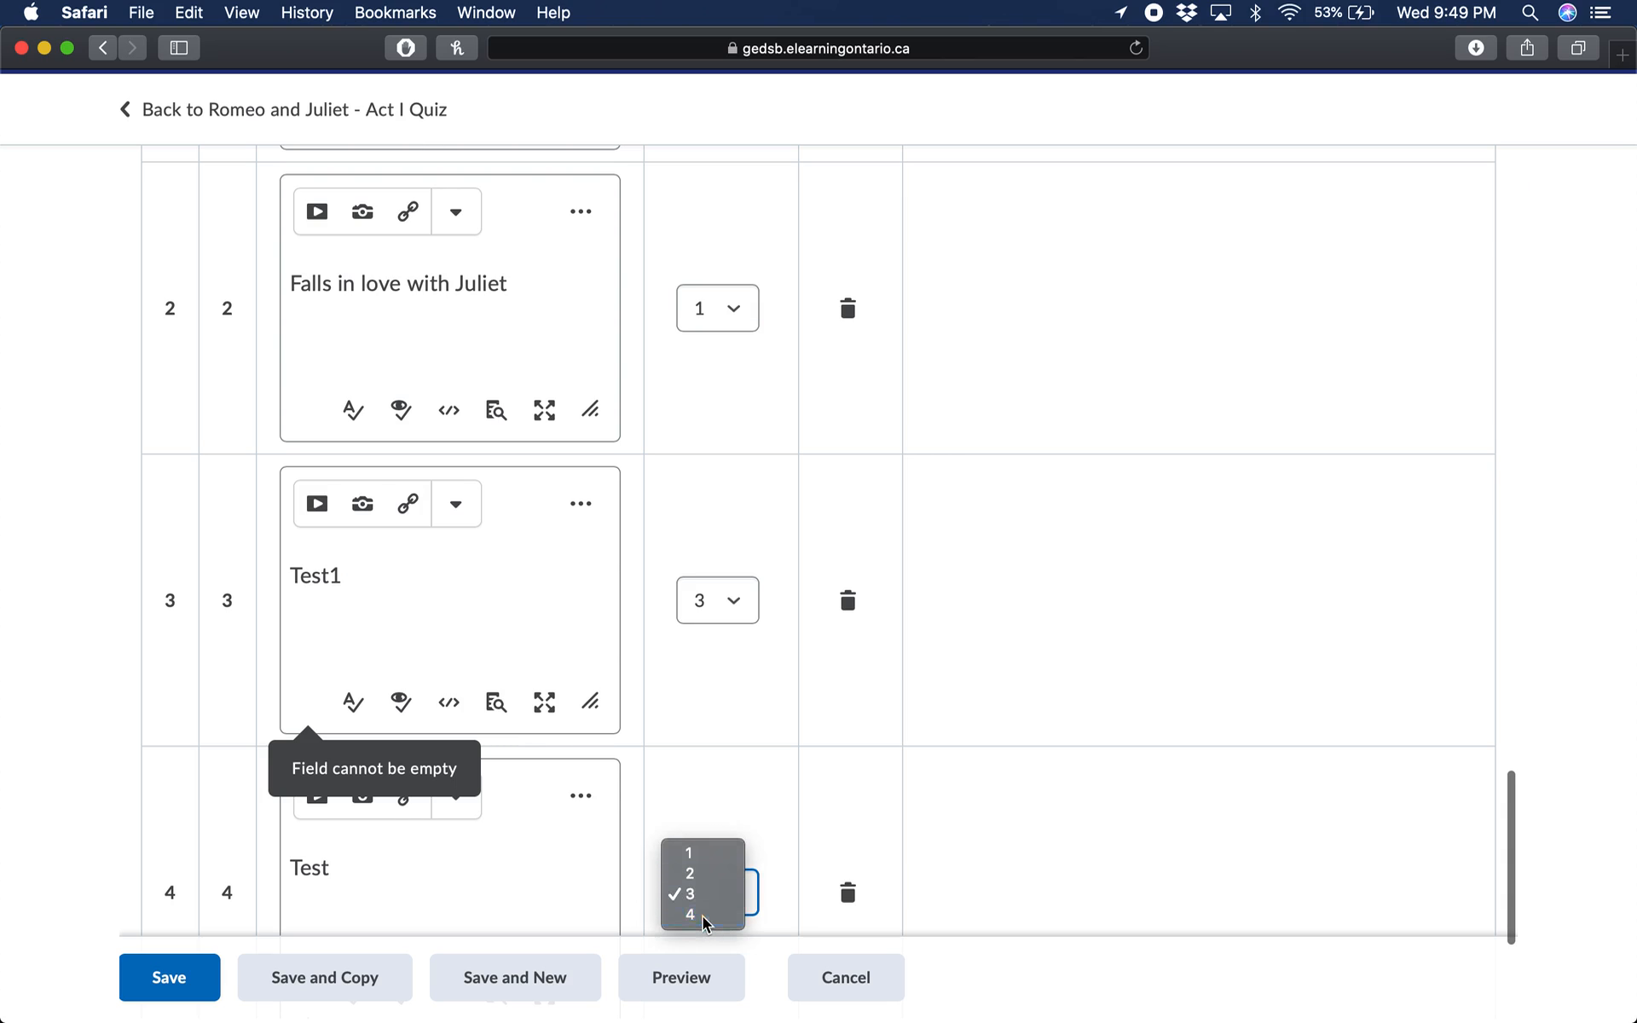
click(196, 990)
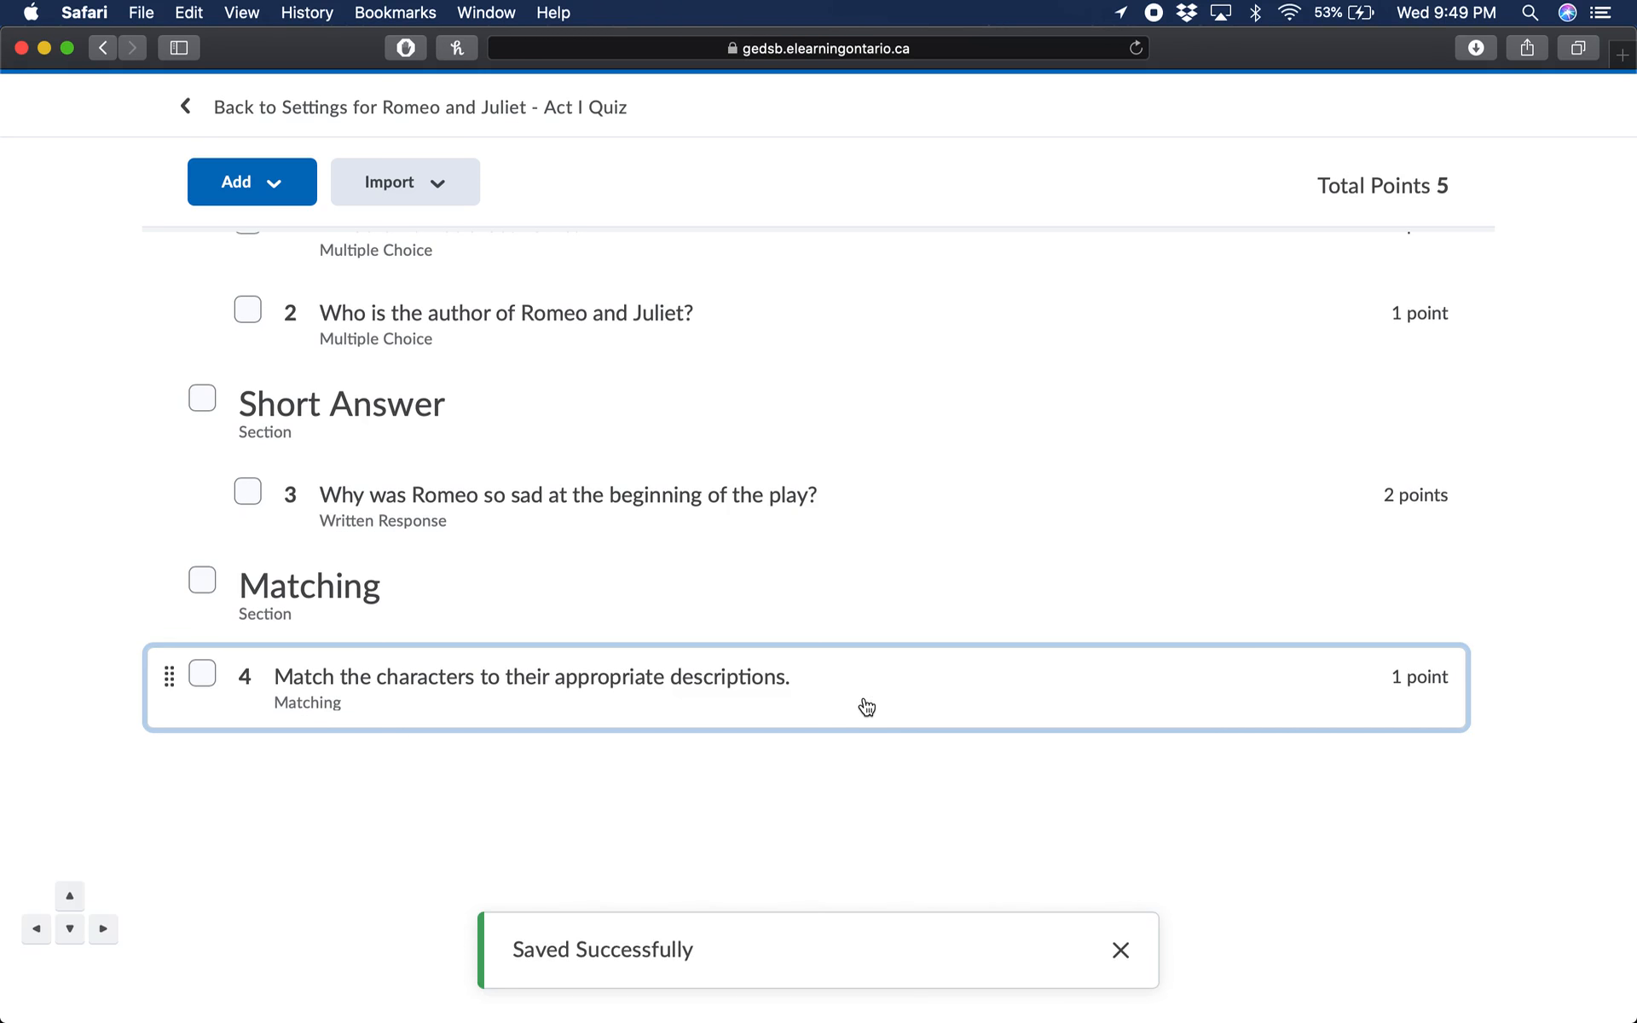
Reopen the matching question, review its choices, matches and grading options, and leave it without changes.
click(866, 709)
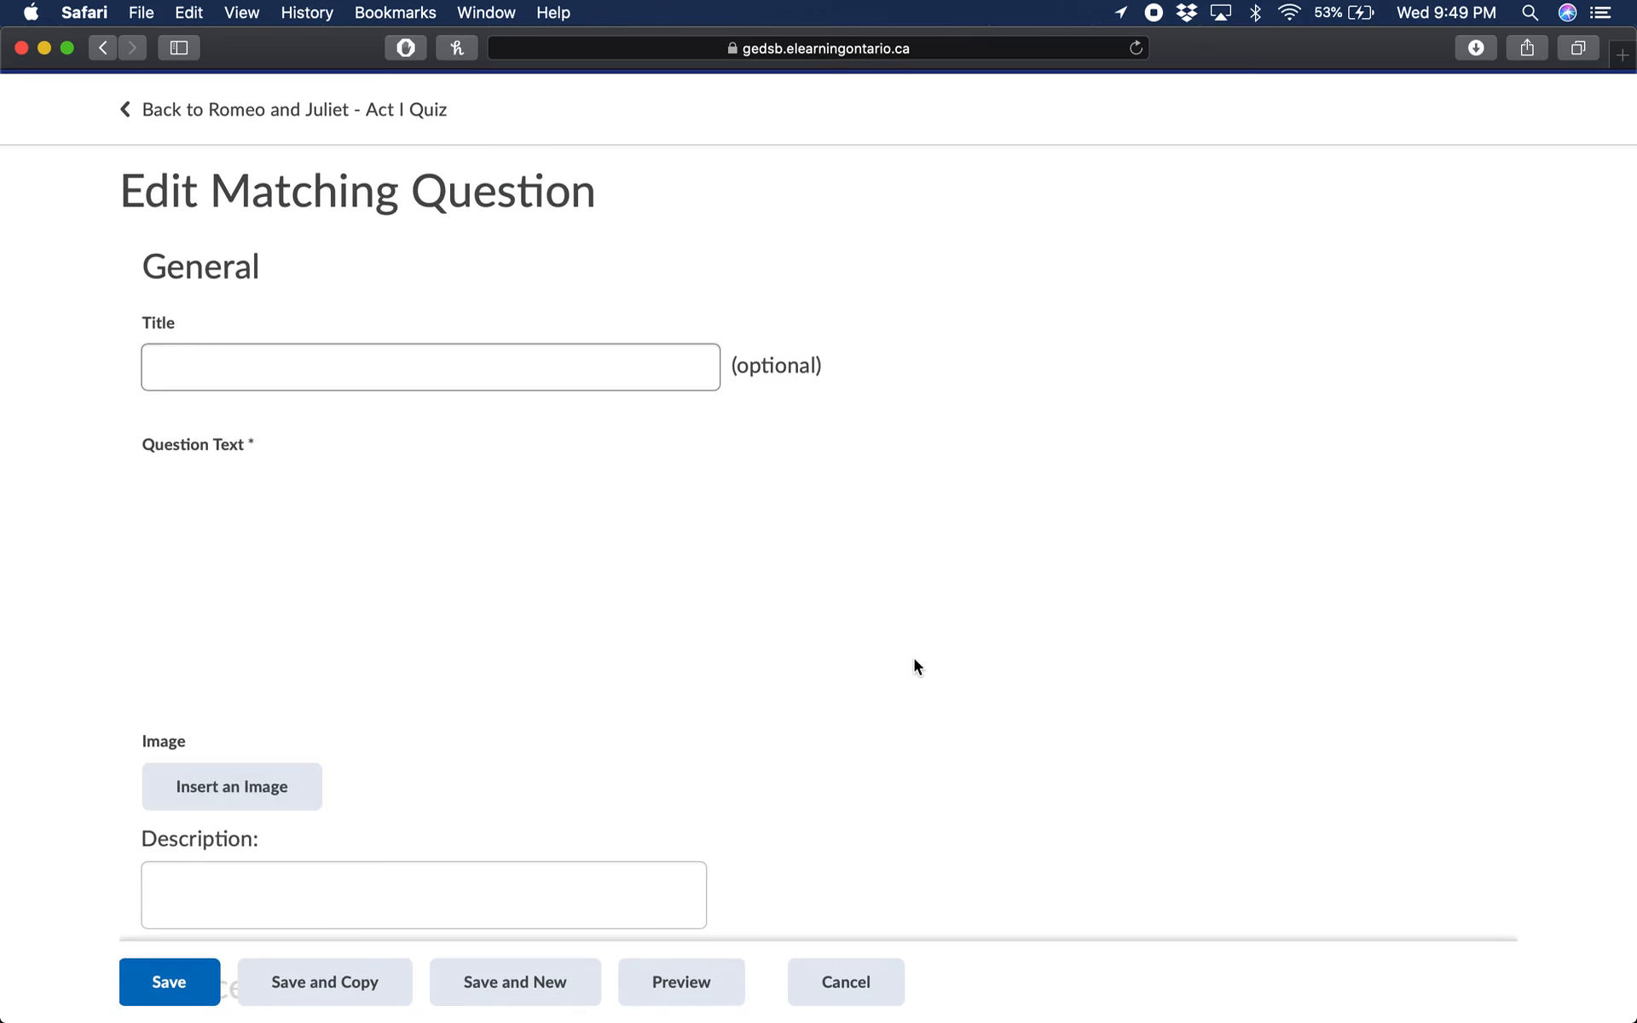
scroll(973, 790, down, 3)
scroll(973, 784, down, 10)
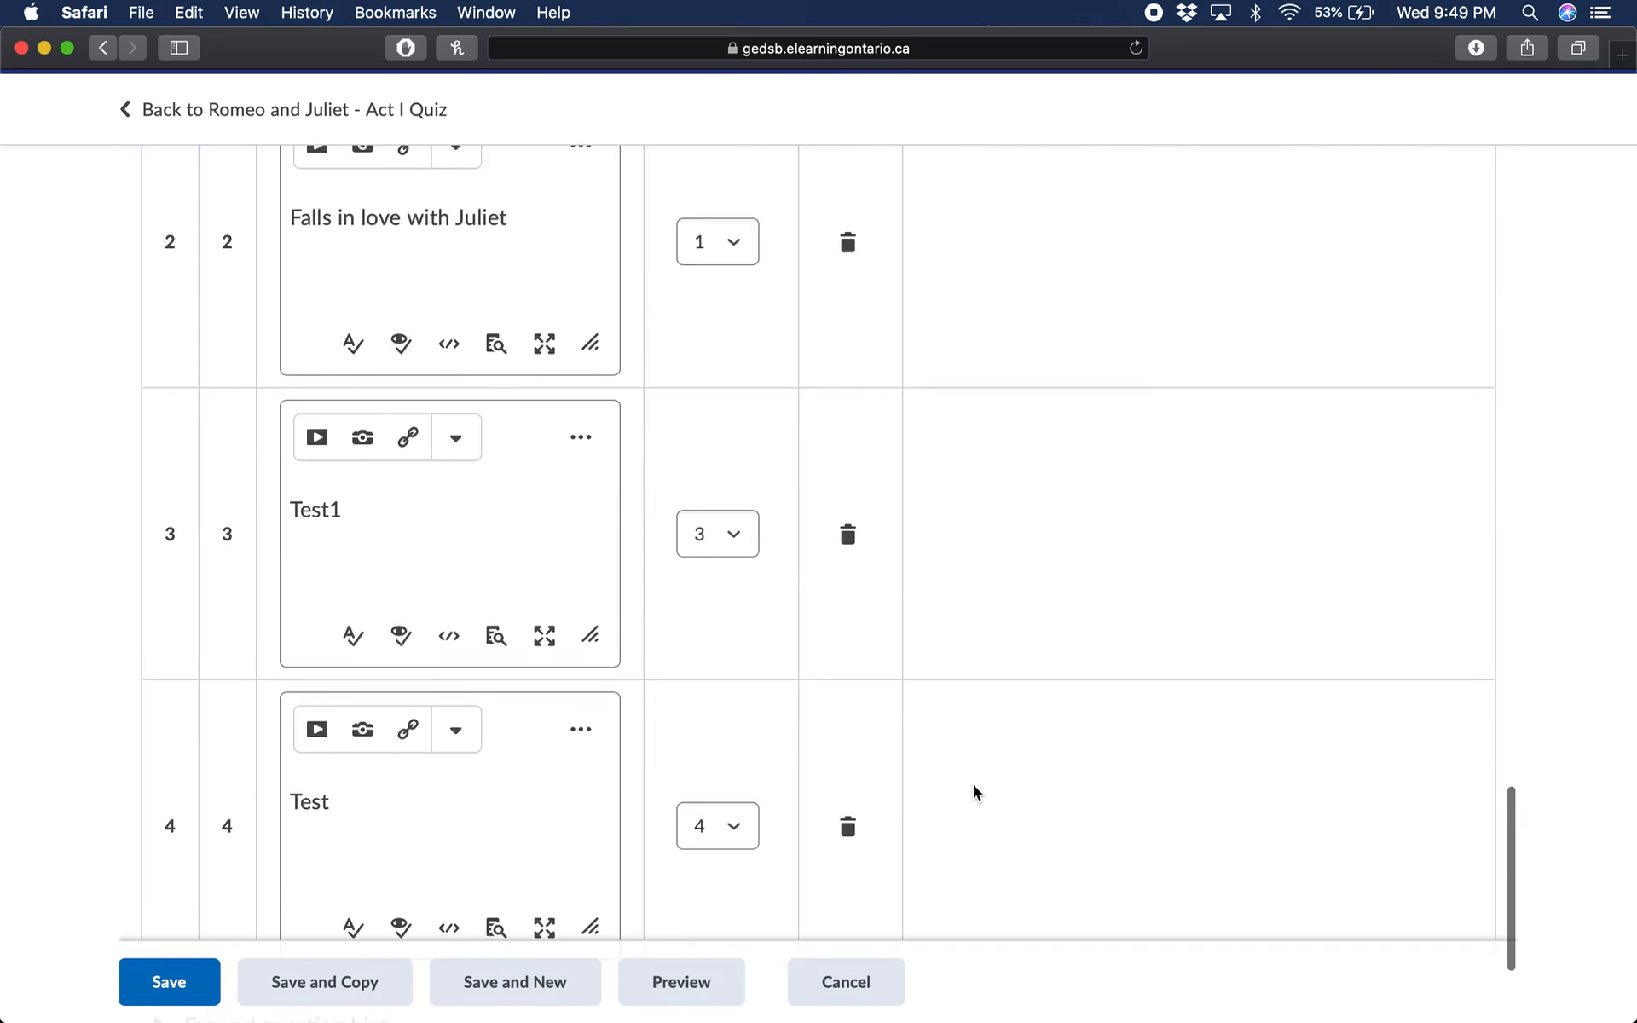
scroll(973, 785, down, 3)
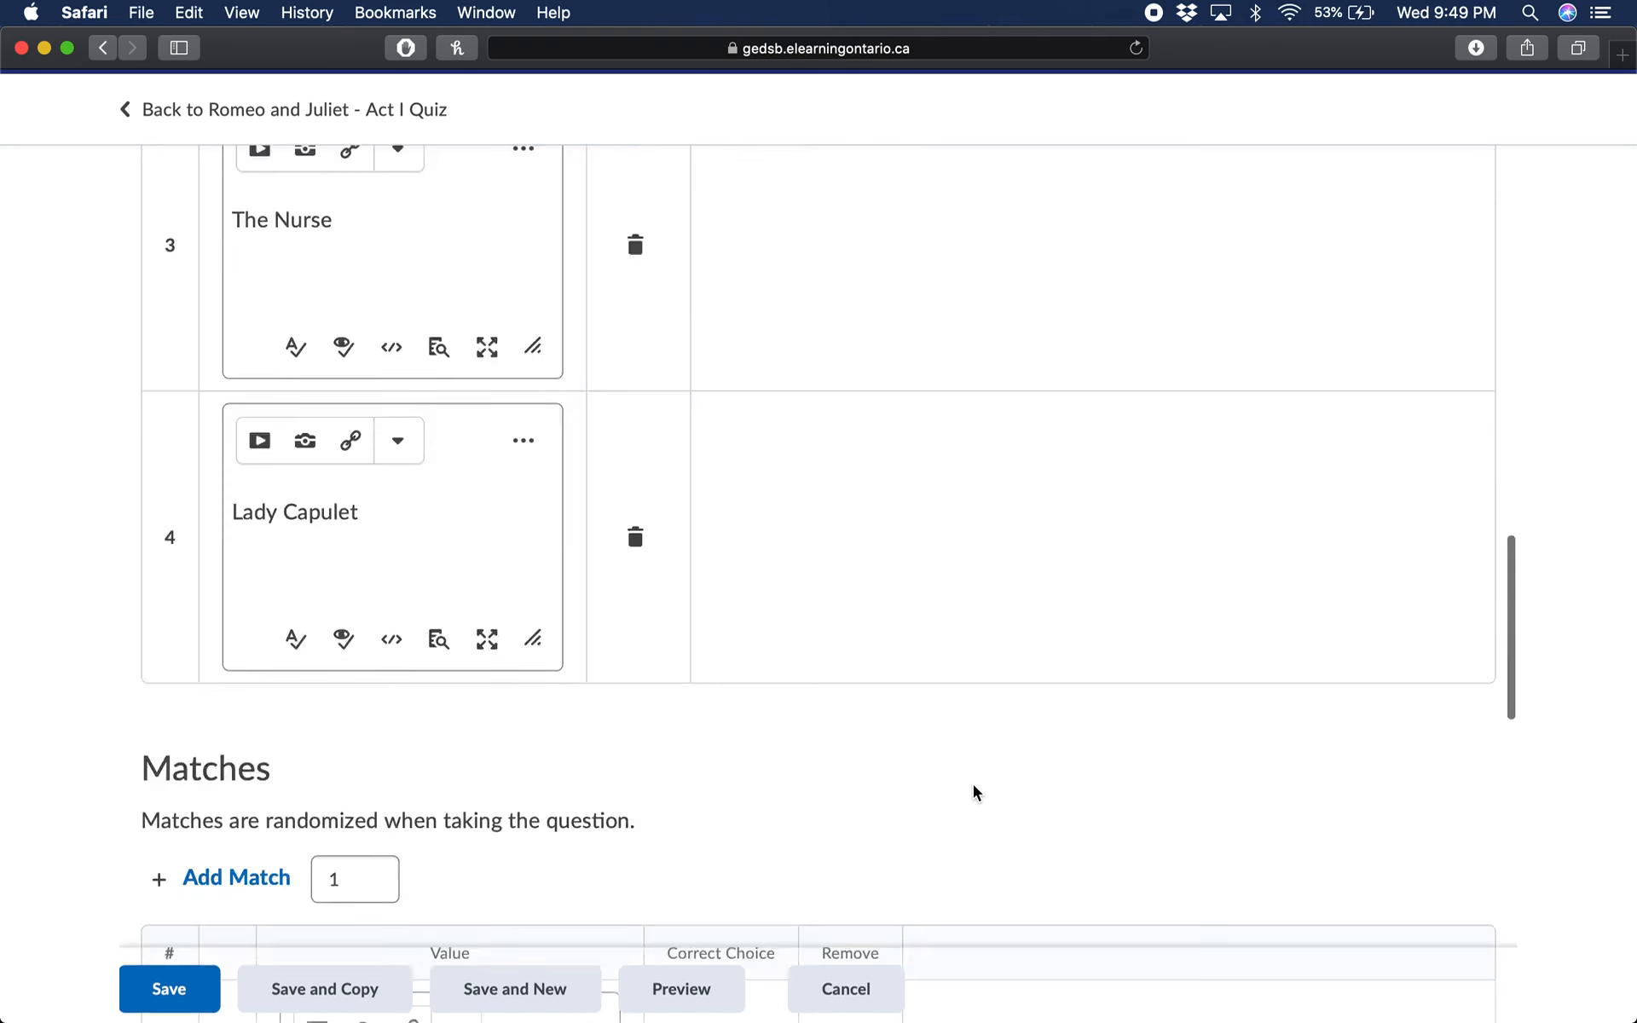
scroll(973, 785, up, 10)
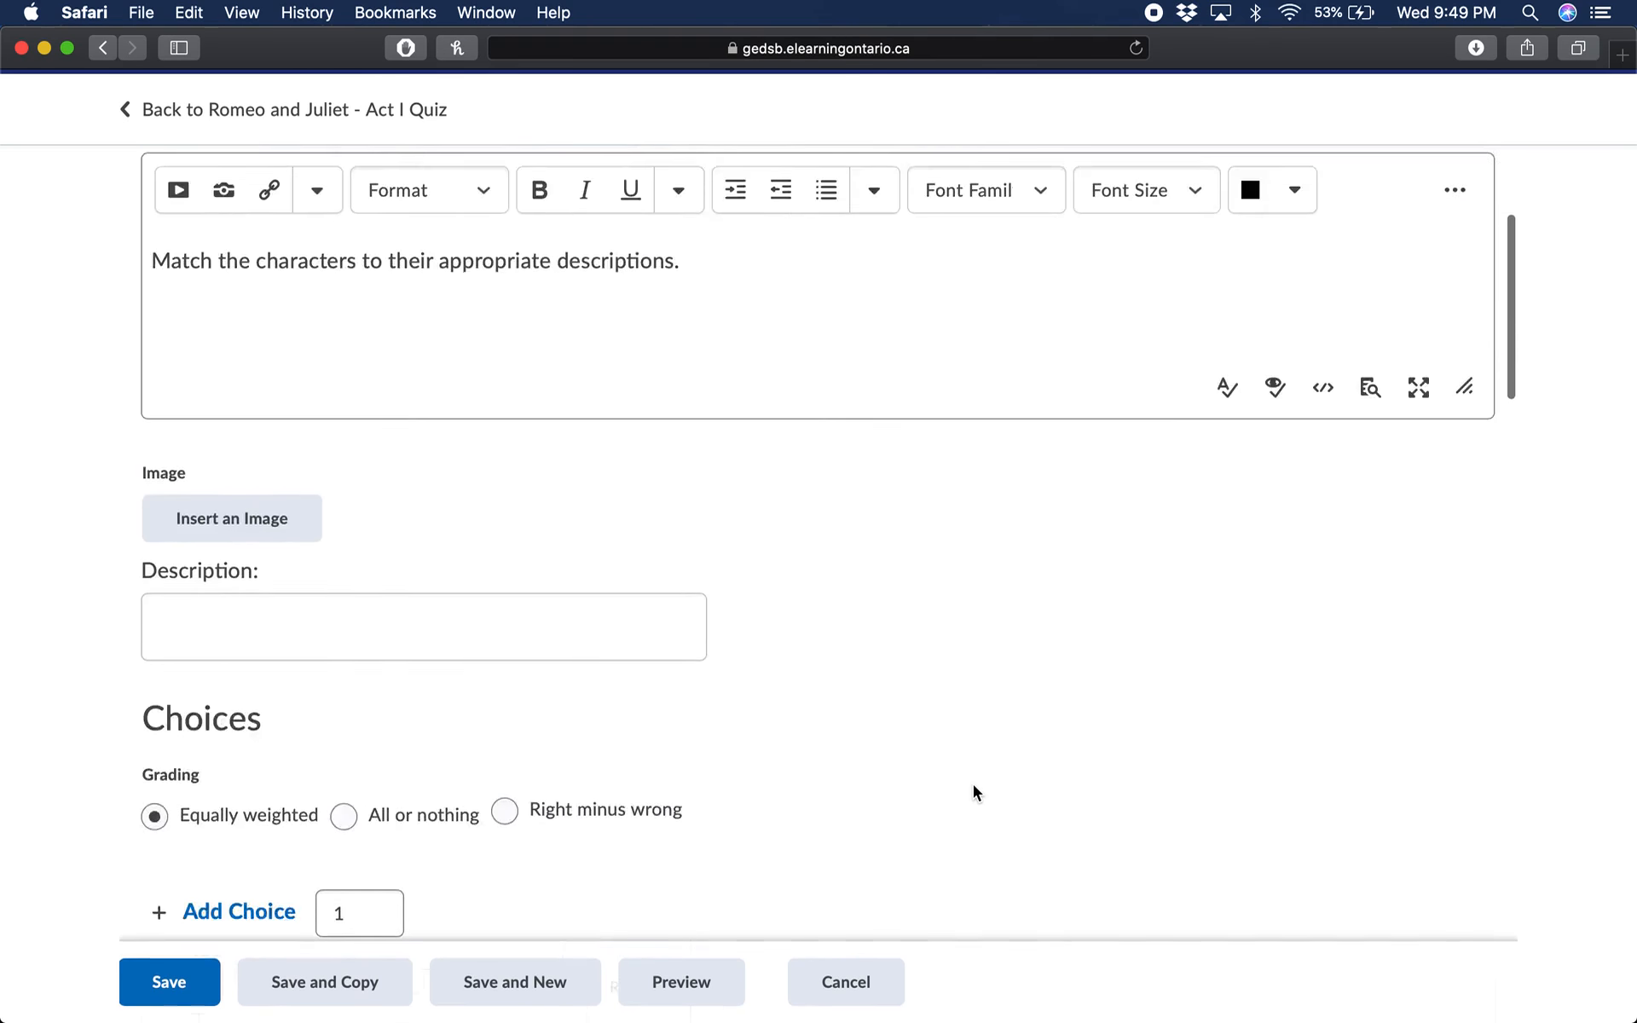
scroll(973, 784, up, 4)
scroll(974, 784, down, 3)
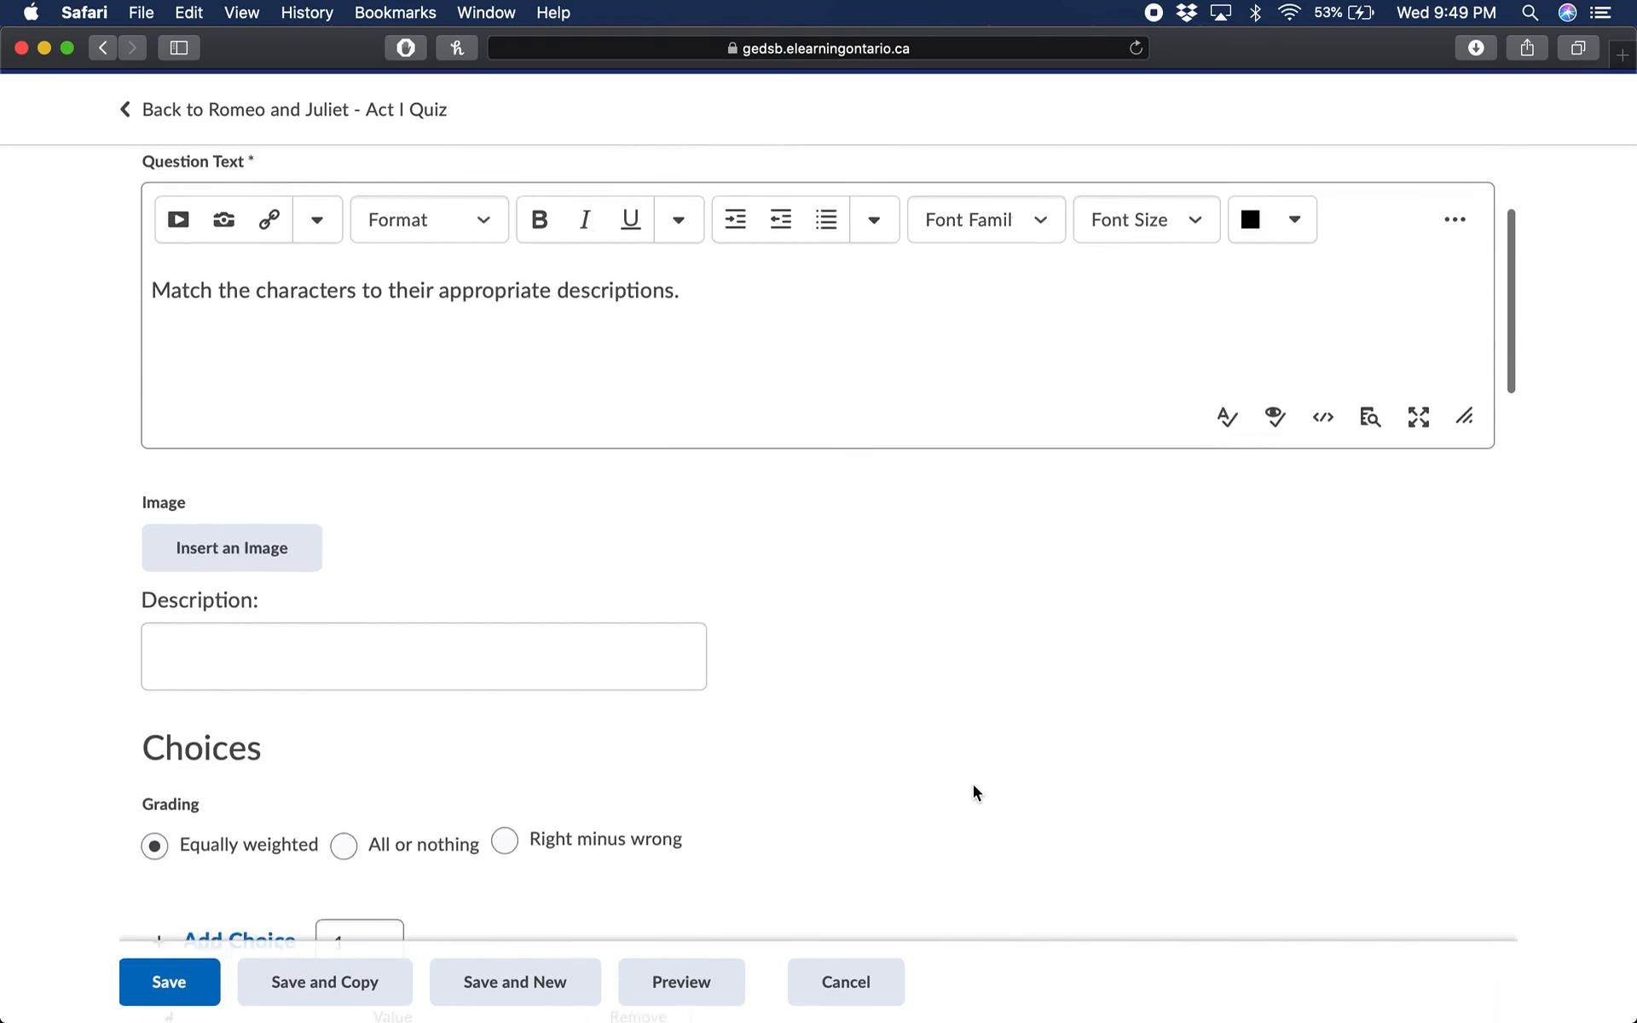
scroll(973, 784, down, 3)
click(868, 999)
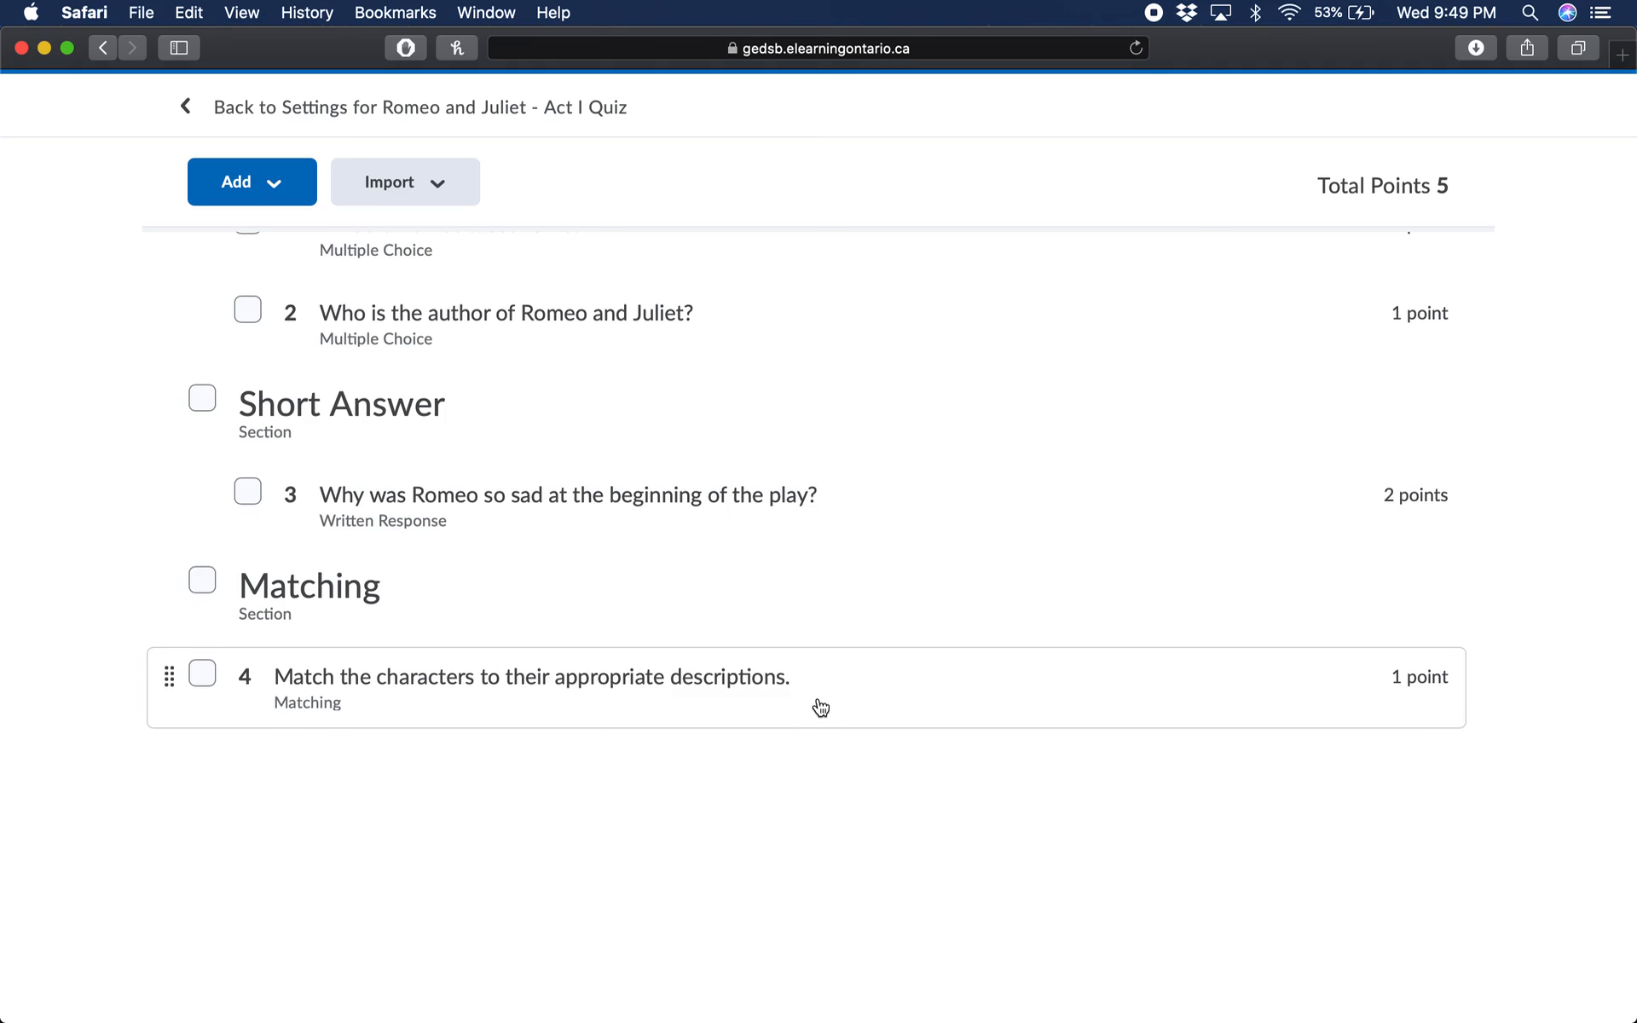
Look over the questions and points in all three sections and return to the quiz settings.
scroll(820, 708, up, 2)
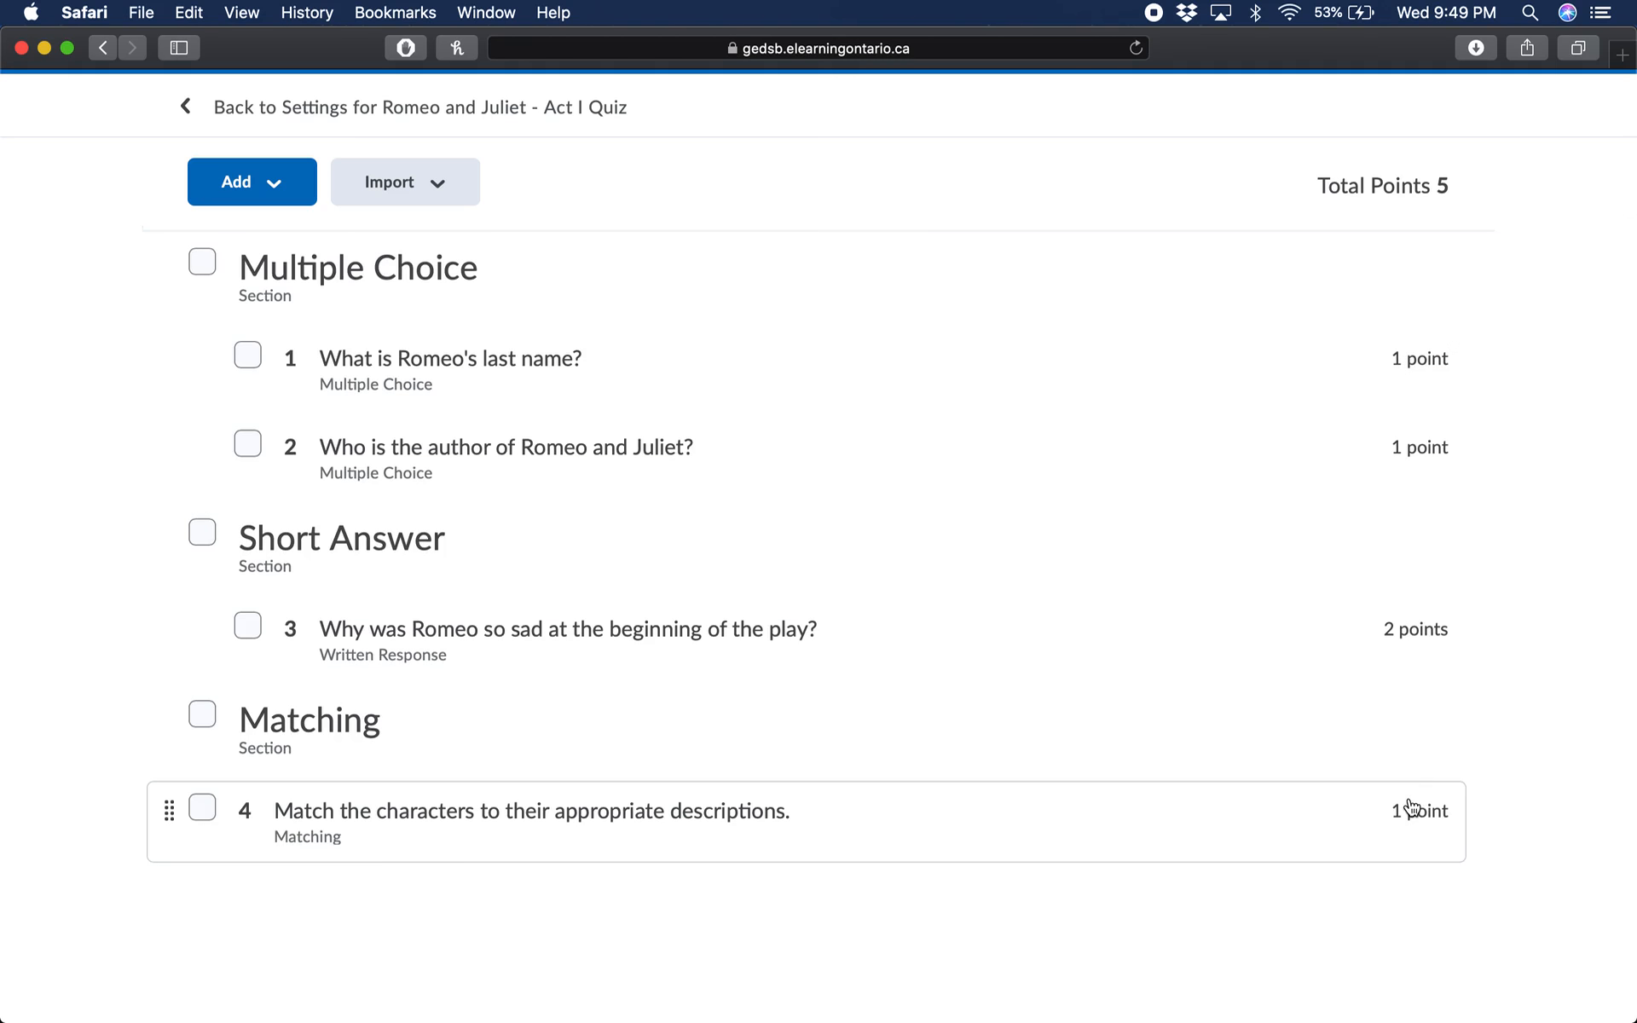
scroll(1402, 806, up, 2)
scroll(1125, 646, down, 2)
scroll(1124, 646, up, 2)
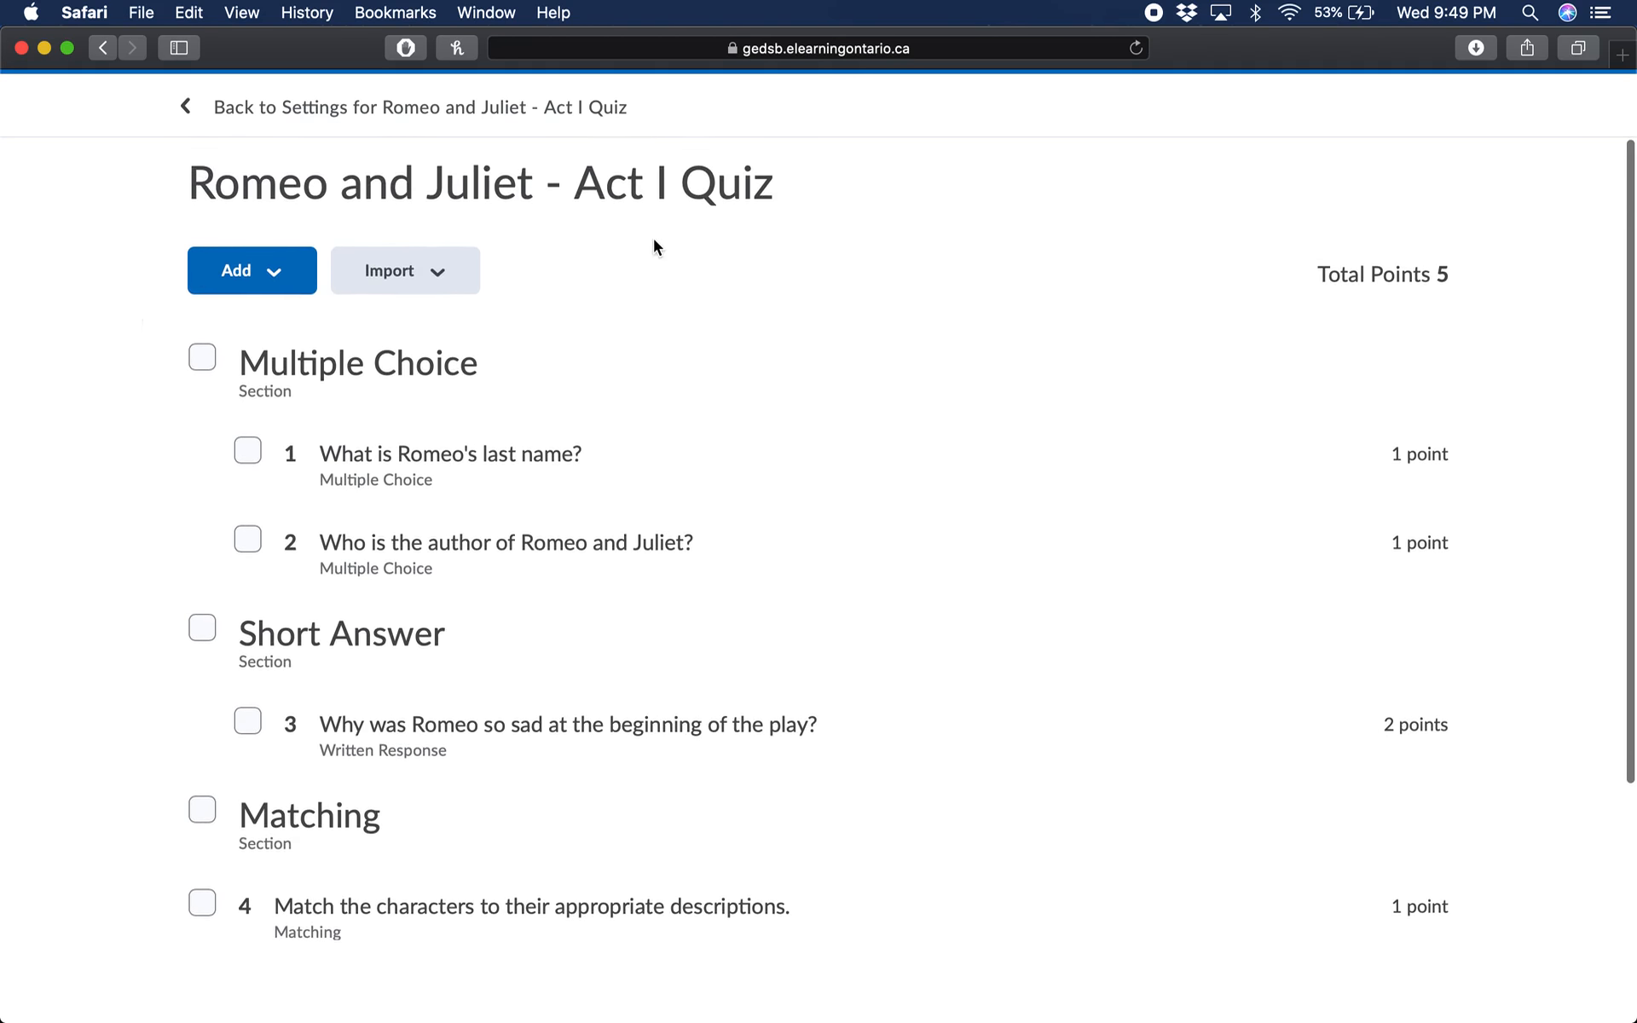
click(187, 111)
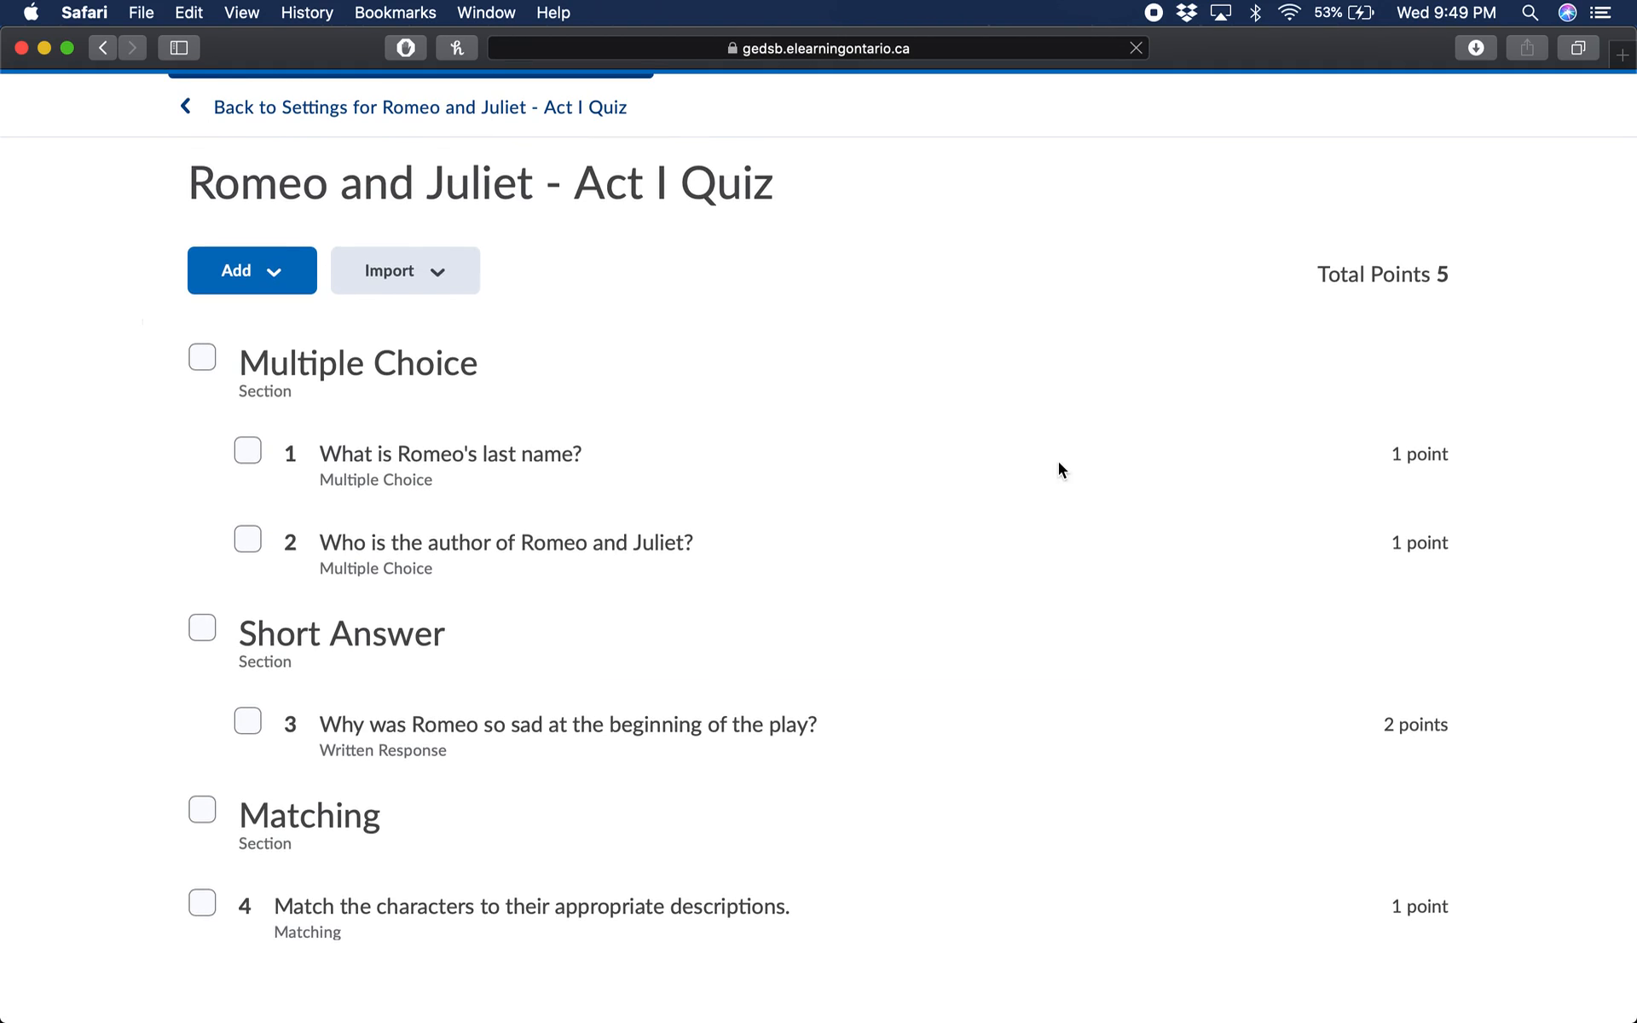
Edit the question values so the matching question Q4 is worth 4 points, and save and close the quiz.
scroll(1169, 559, down, 12)
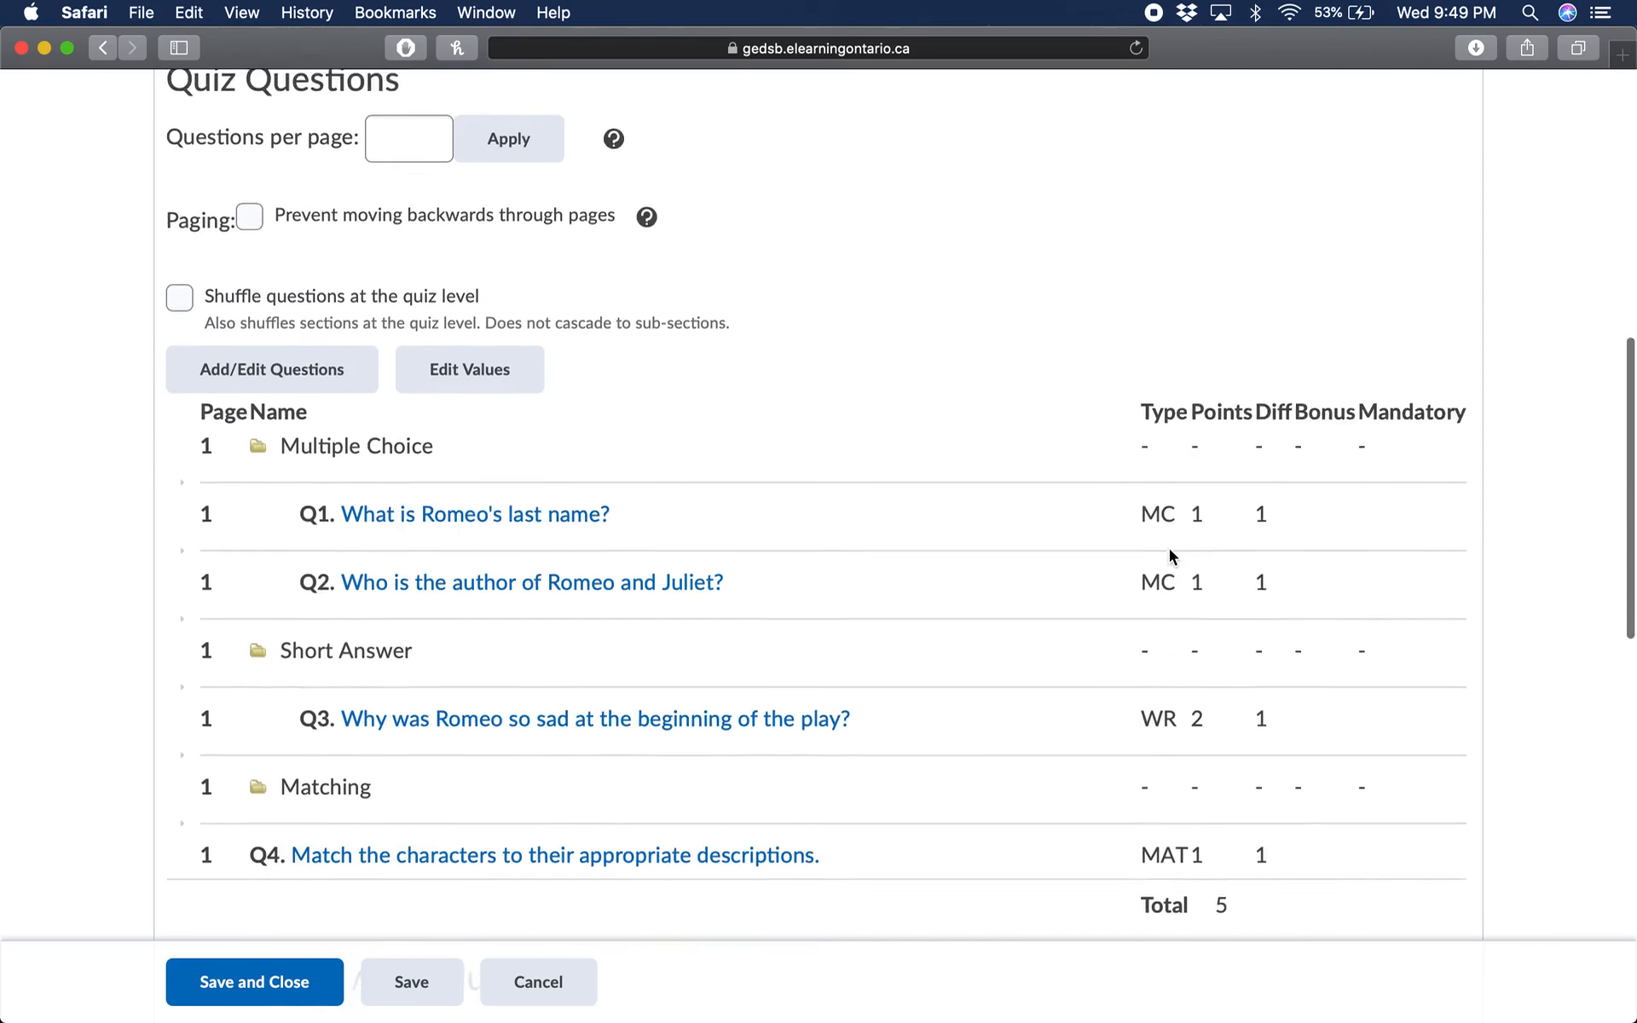
scroll(1236, 580, up, 5)
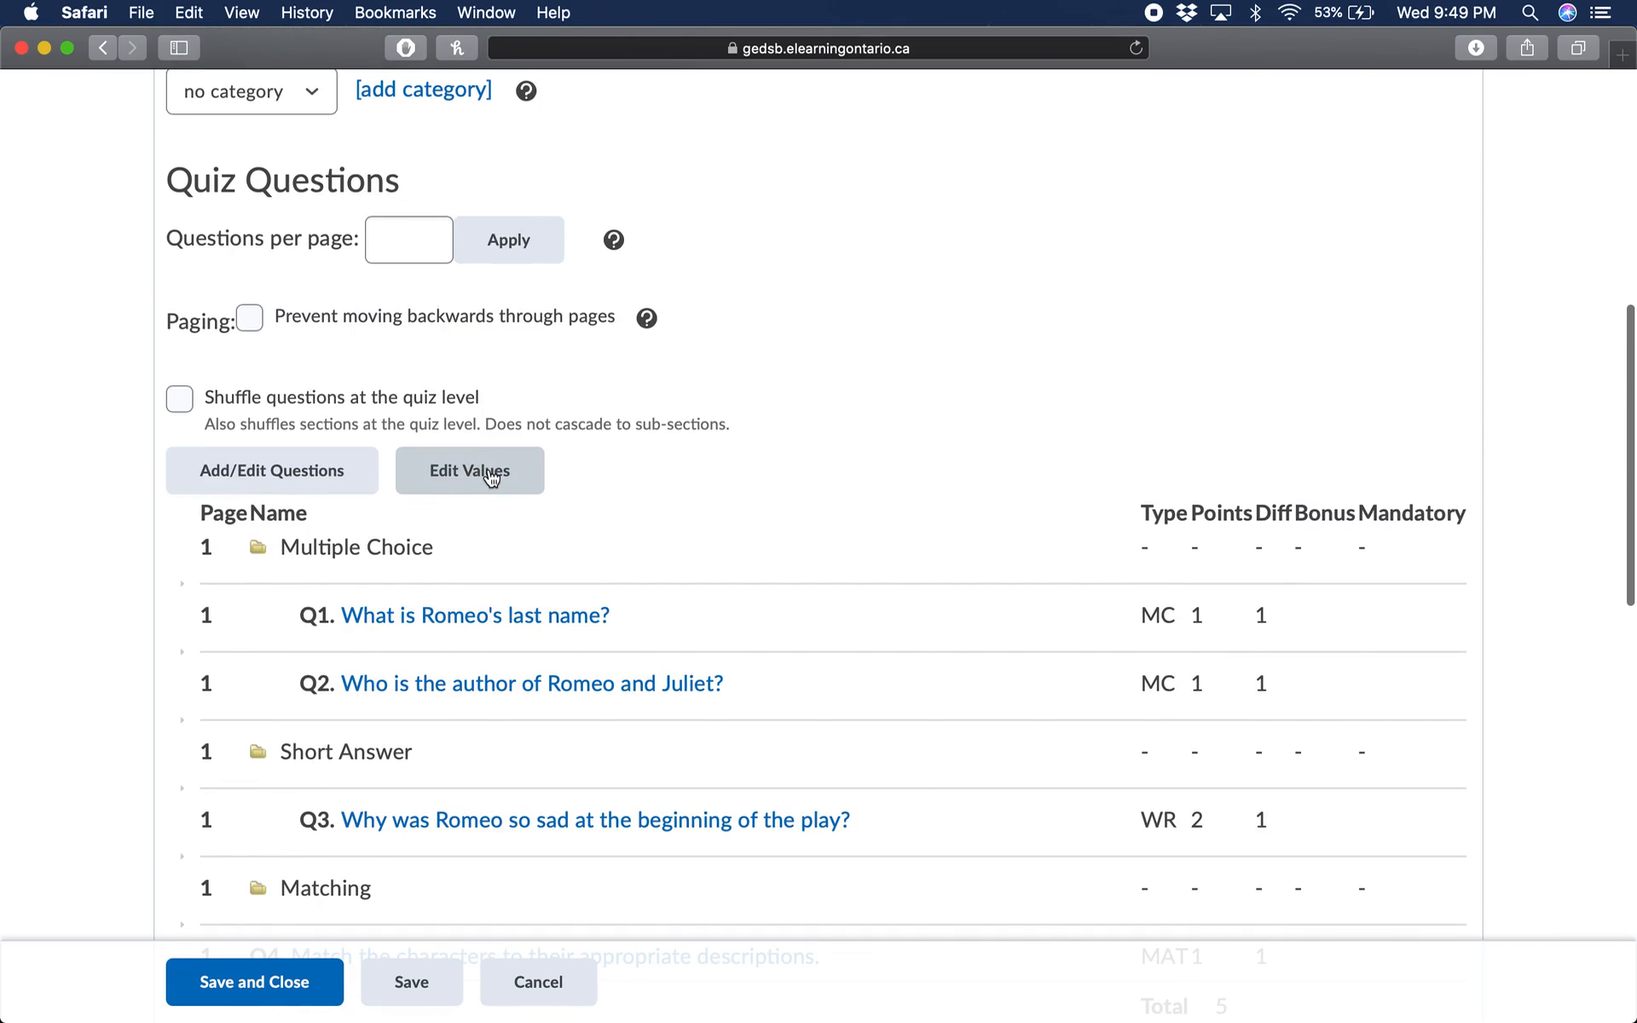
scroll(822, 669, down, 3)
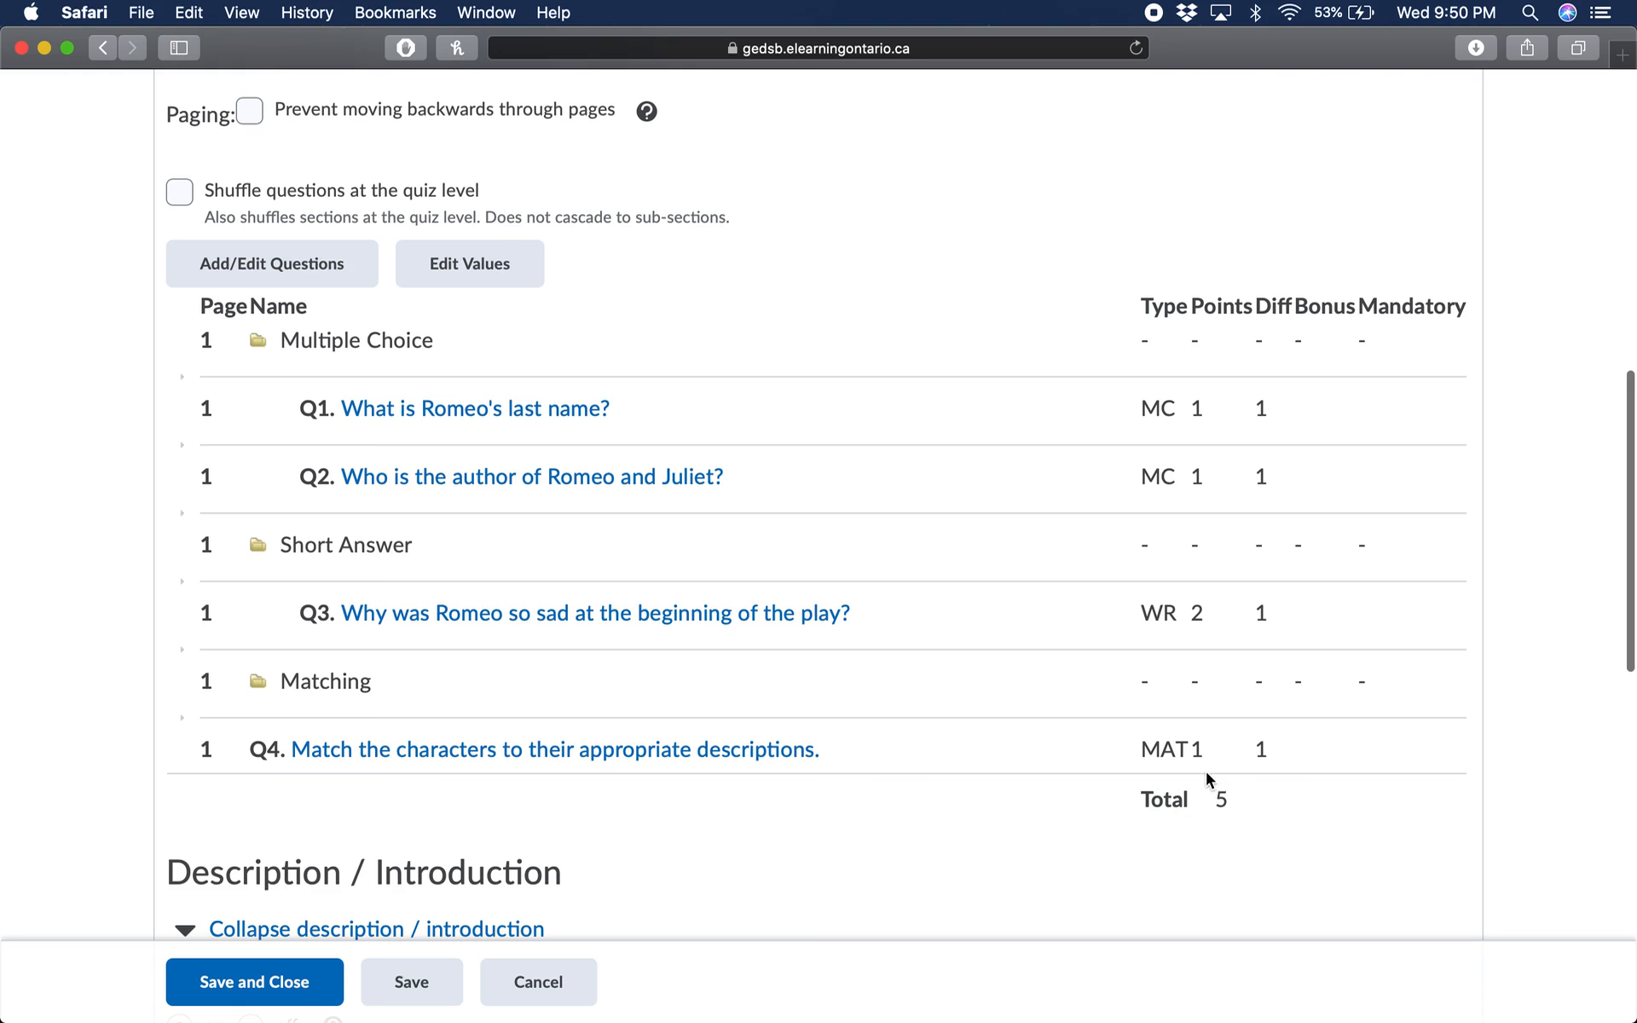
scroll(1202, 469, up, 2)
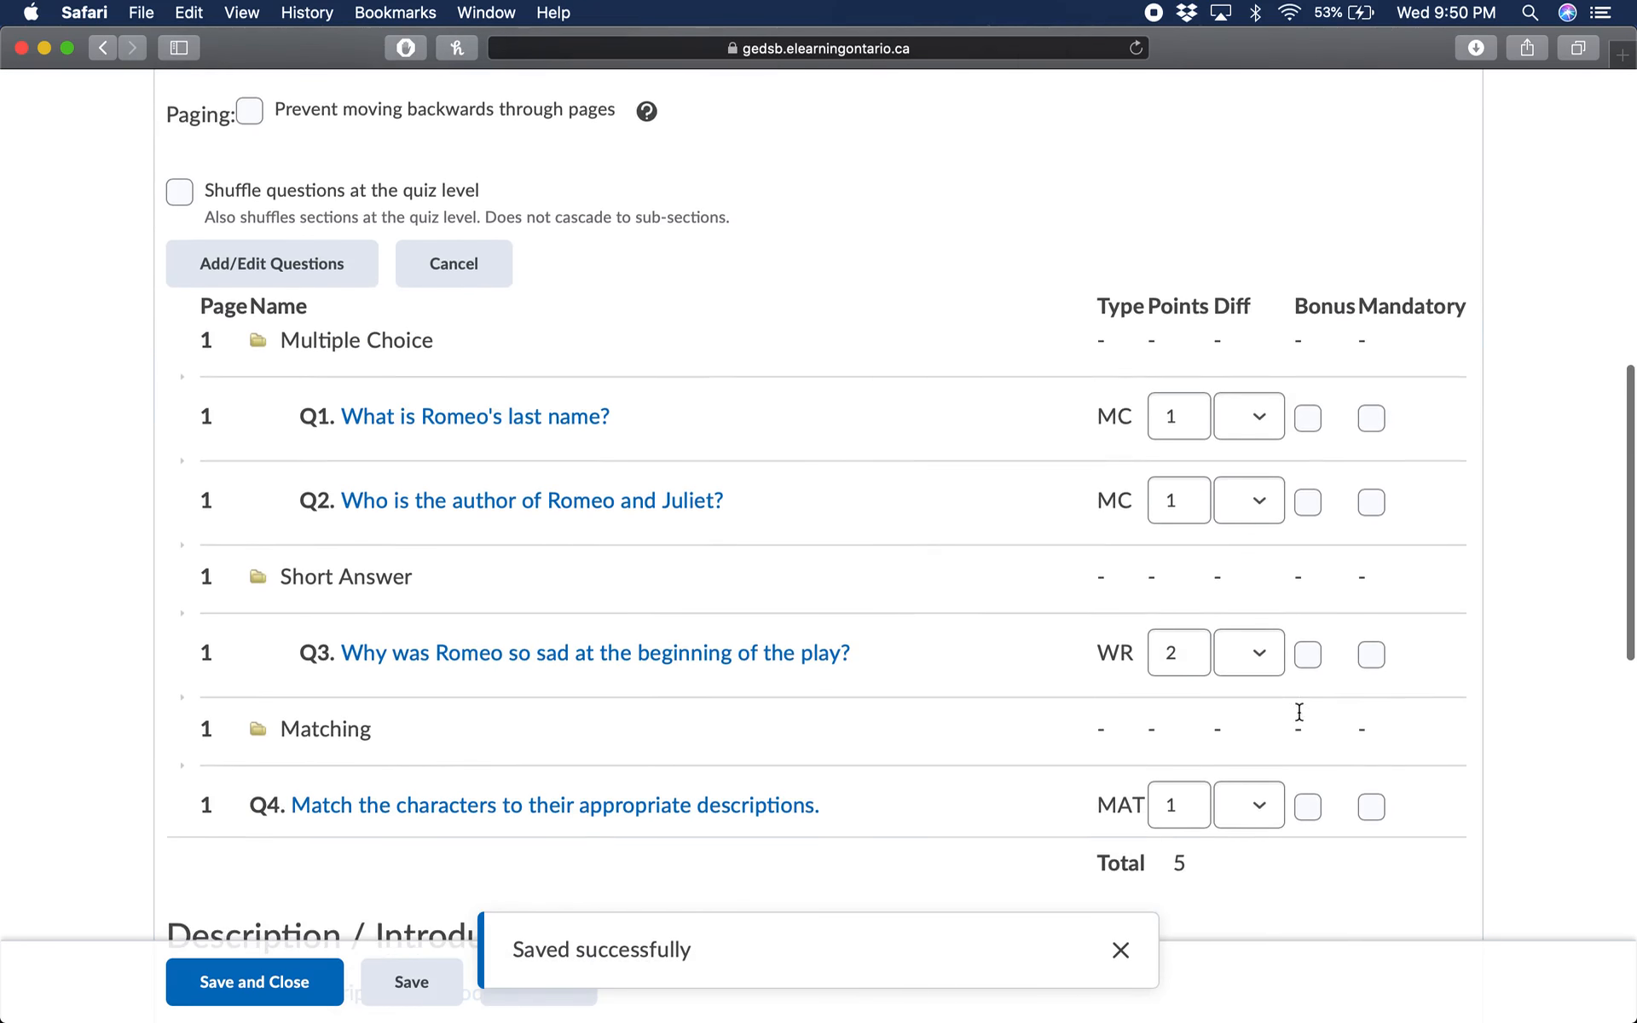
scroll(1299, 712, down, 2)
click(1189, 744)
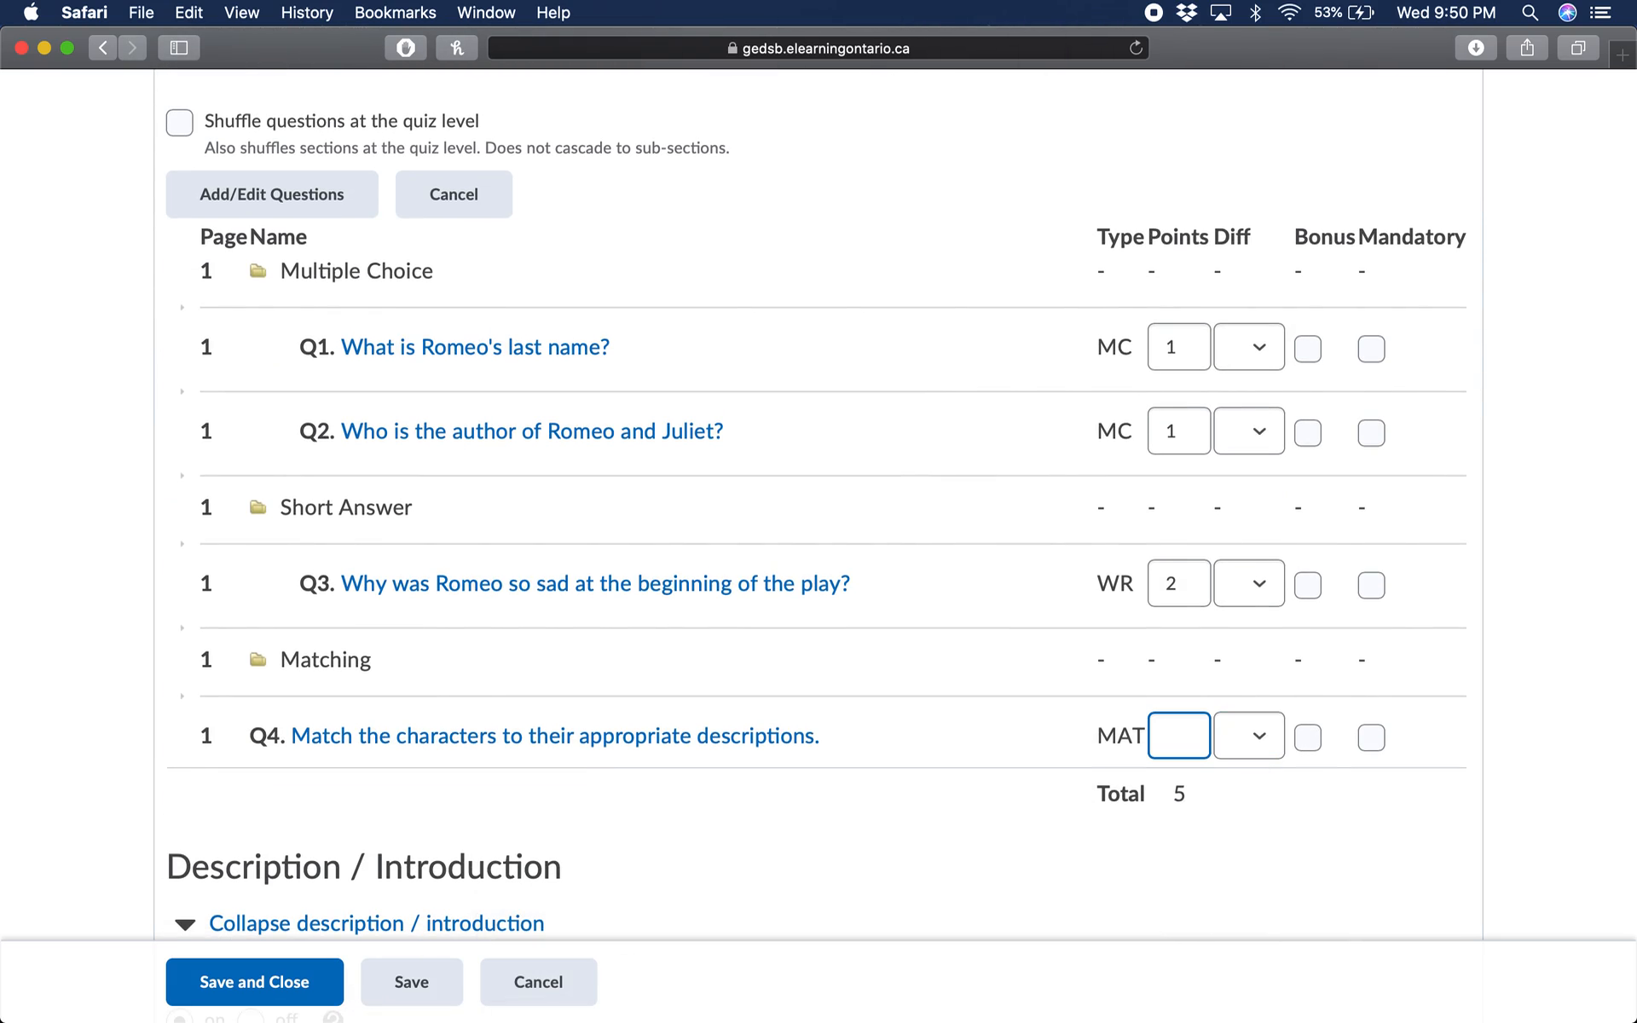
text(4)
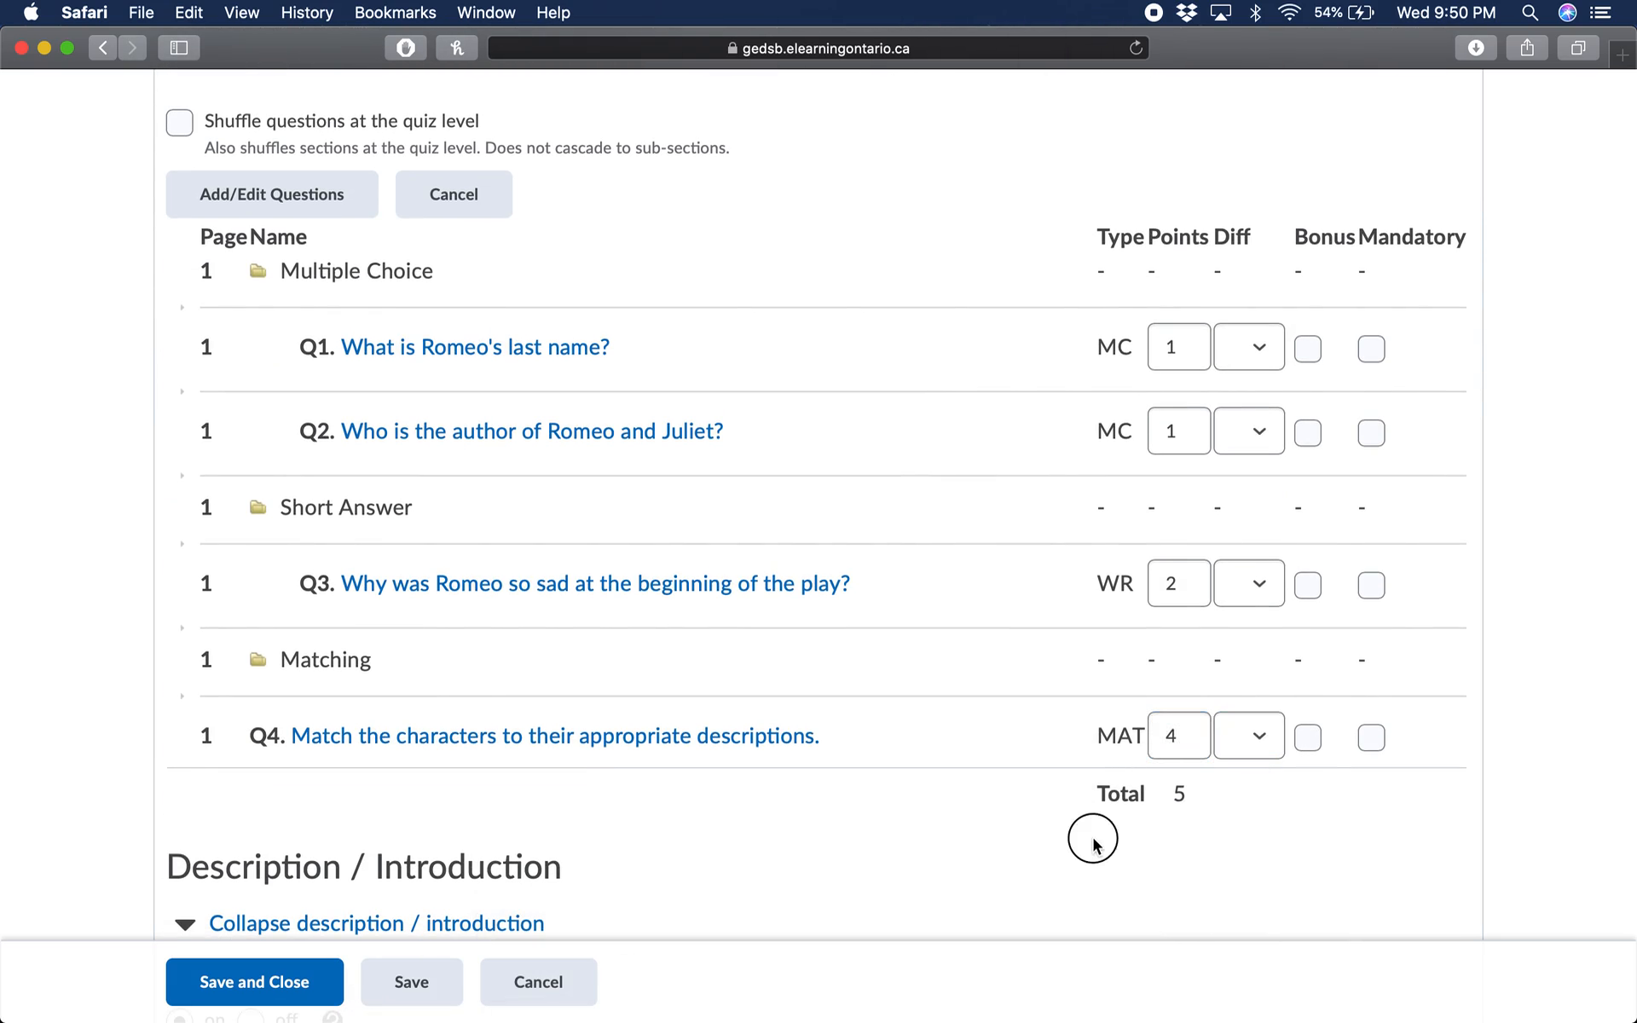
click(1247, 733)
click(1243, 690)
click(271, 991)
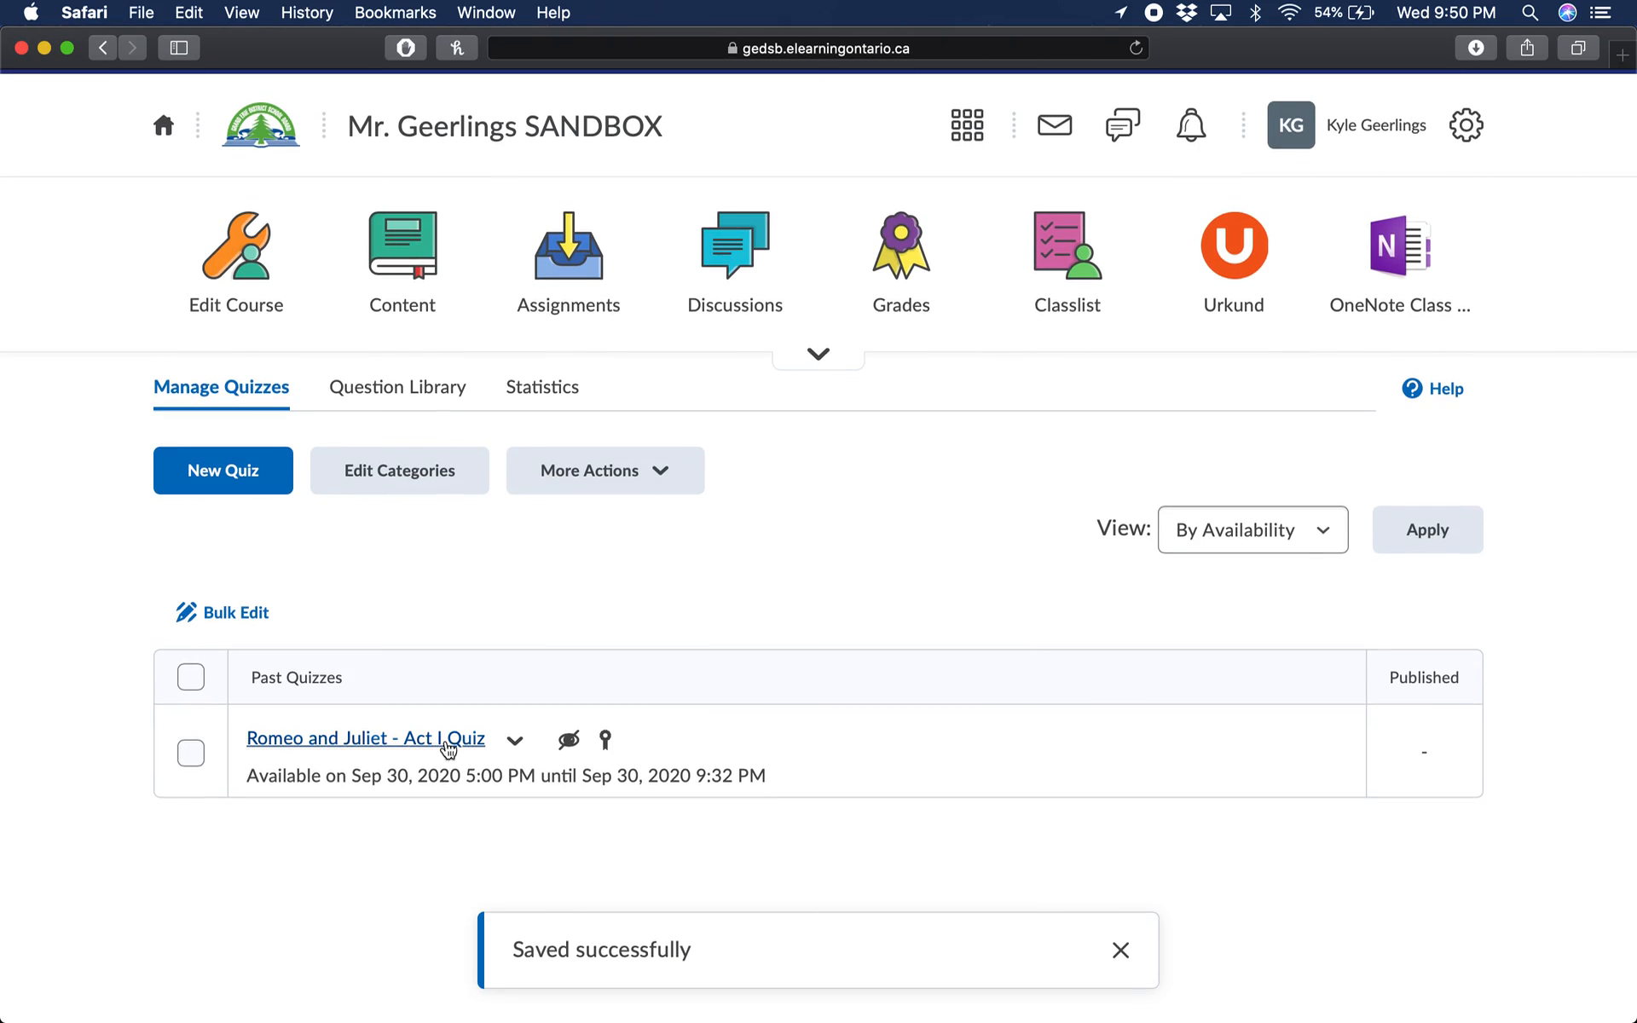
Reopen the Romeo and Juliet - Act I Quiz, check its question points and total, and save and close it.
click(447, 742)
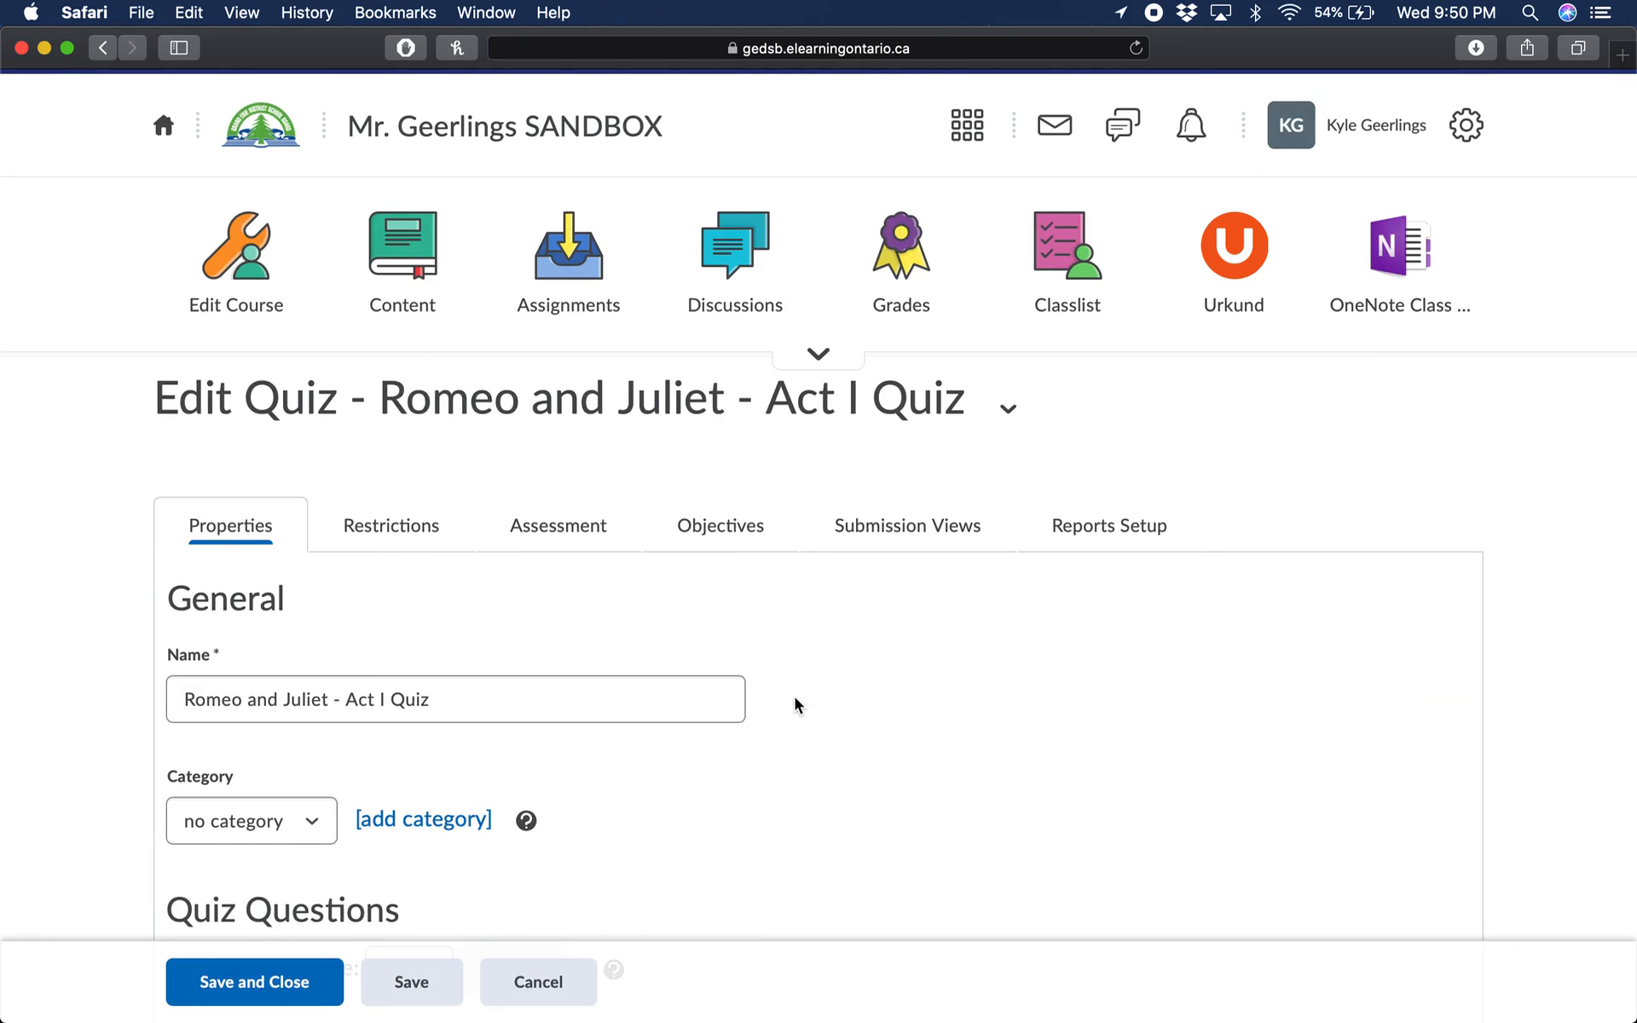
scroll(905, 725, down, 2)
scroll(906, 725, down, 10)
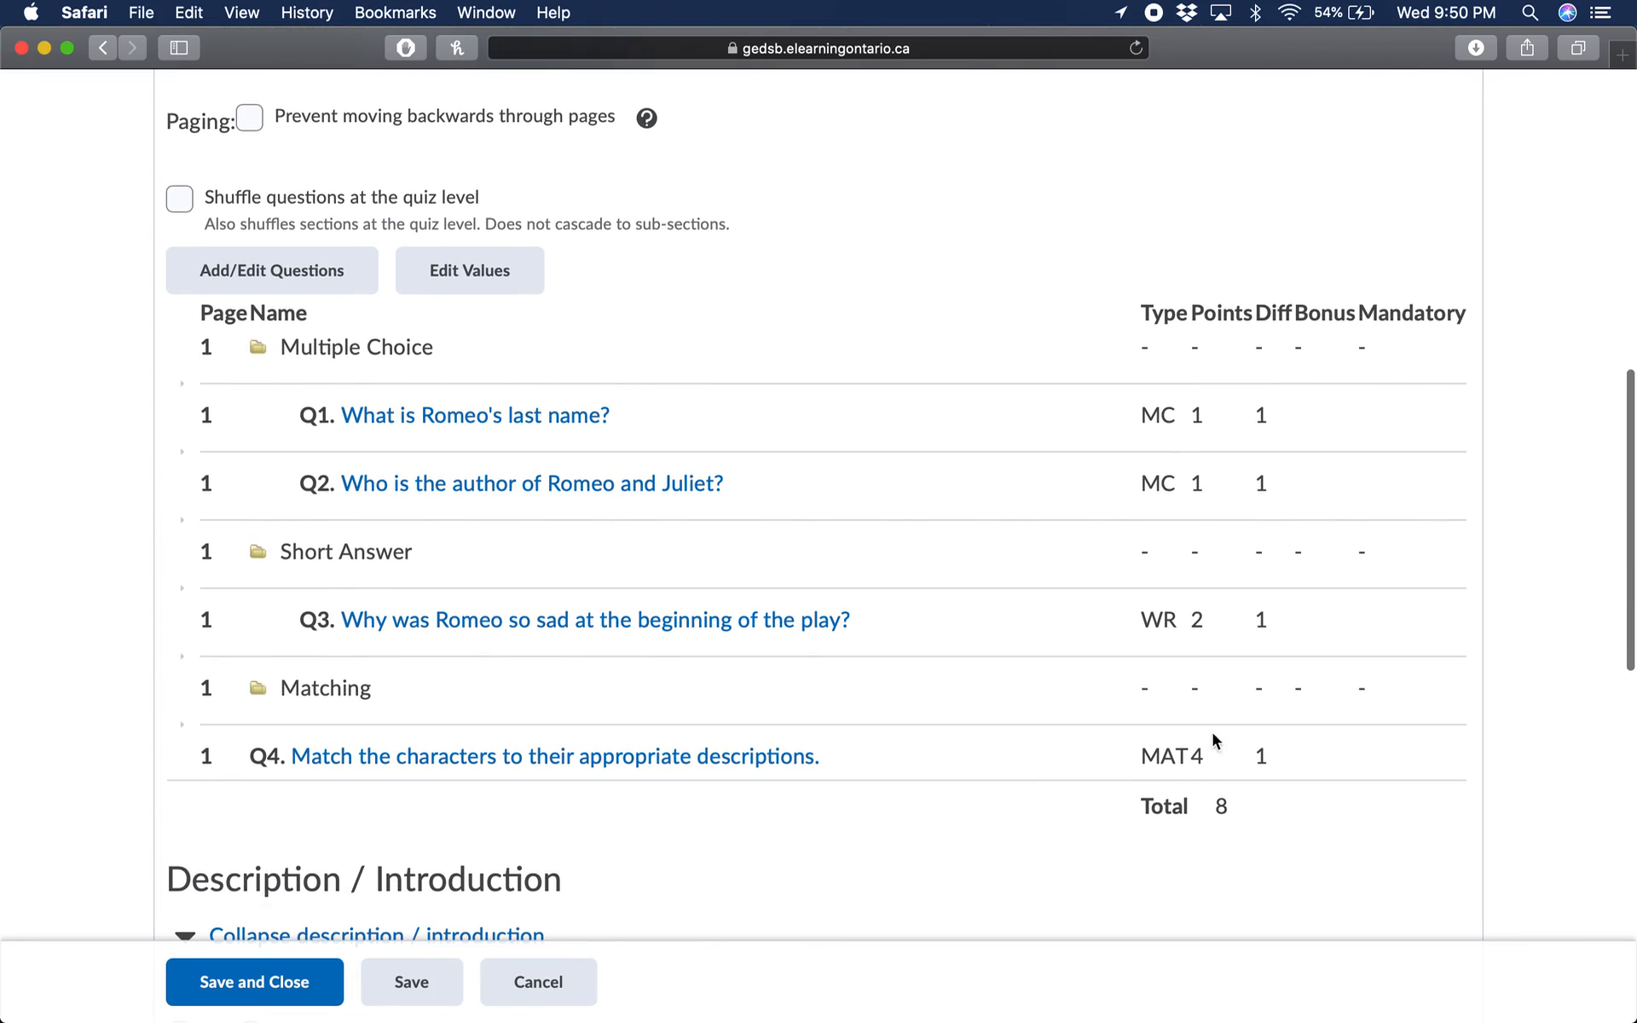
scroll(978, 544, up, 2)
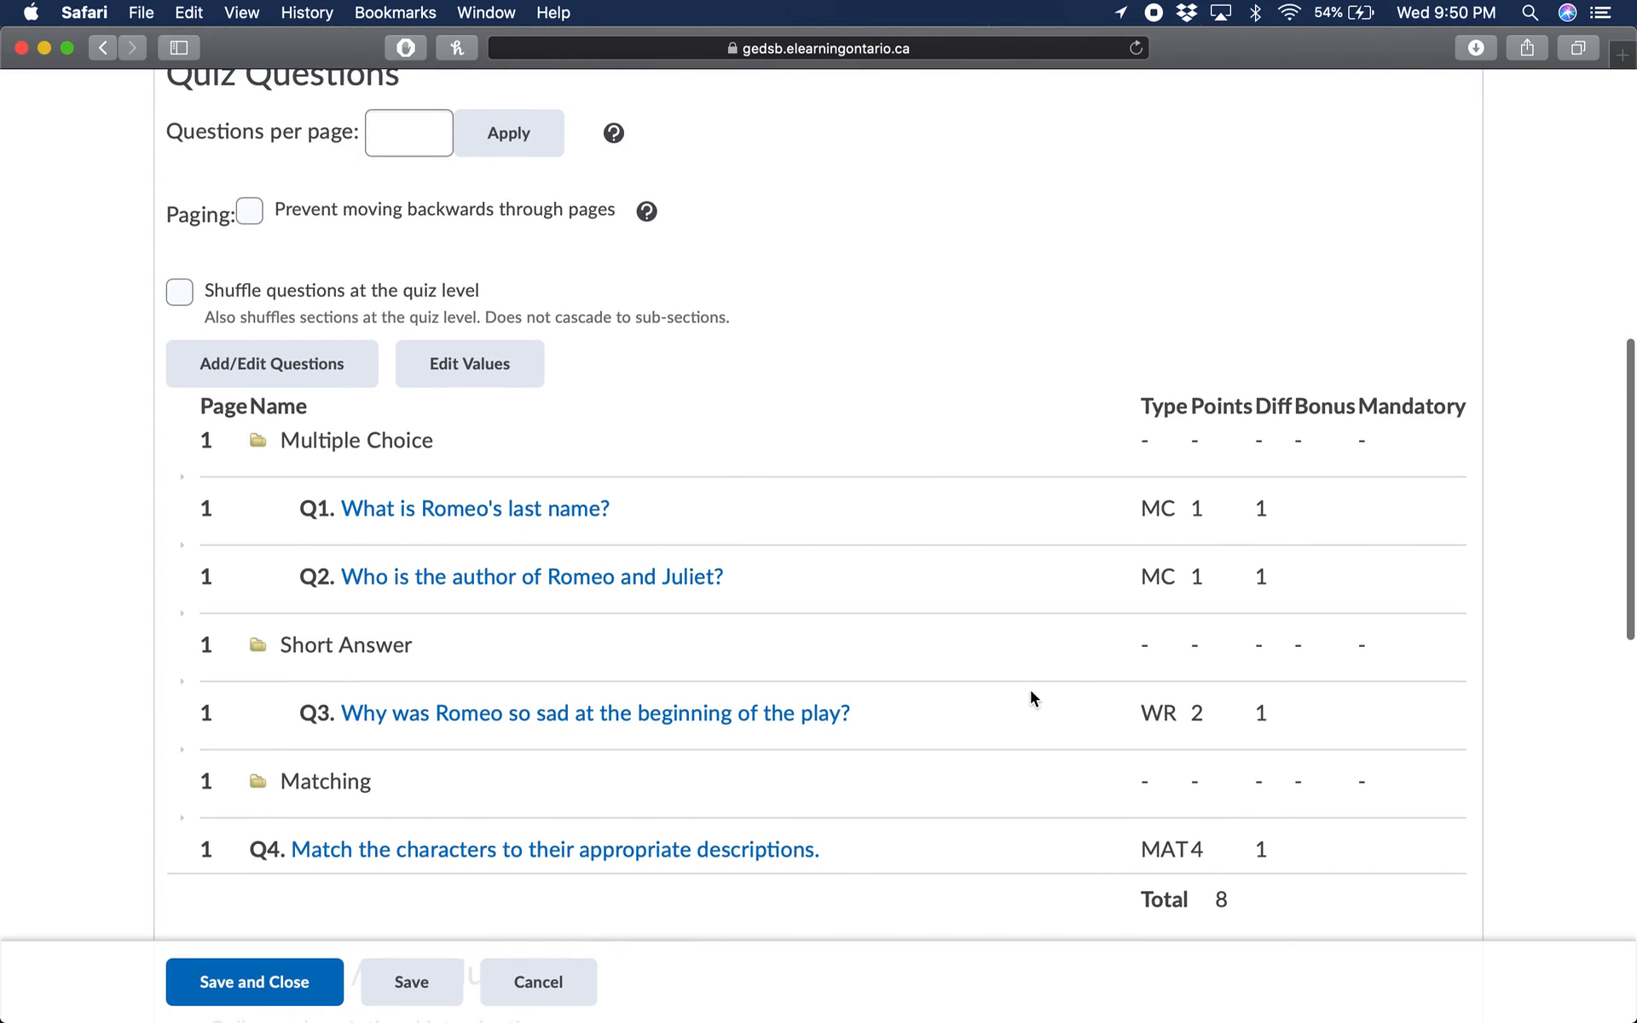
scroll(953, 610, down, 2)
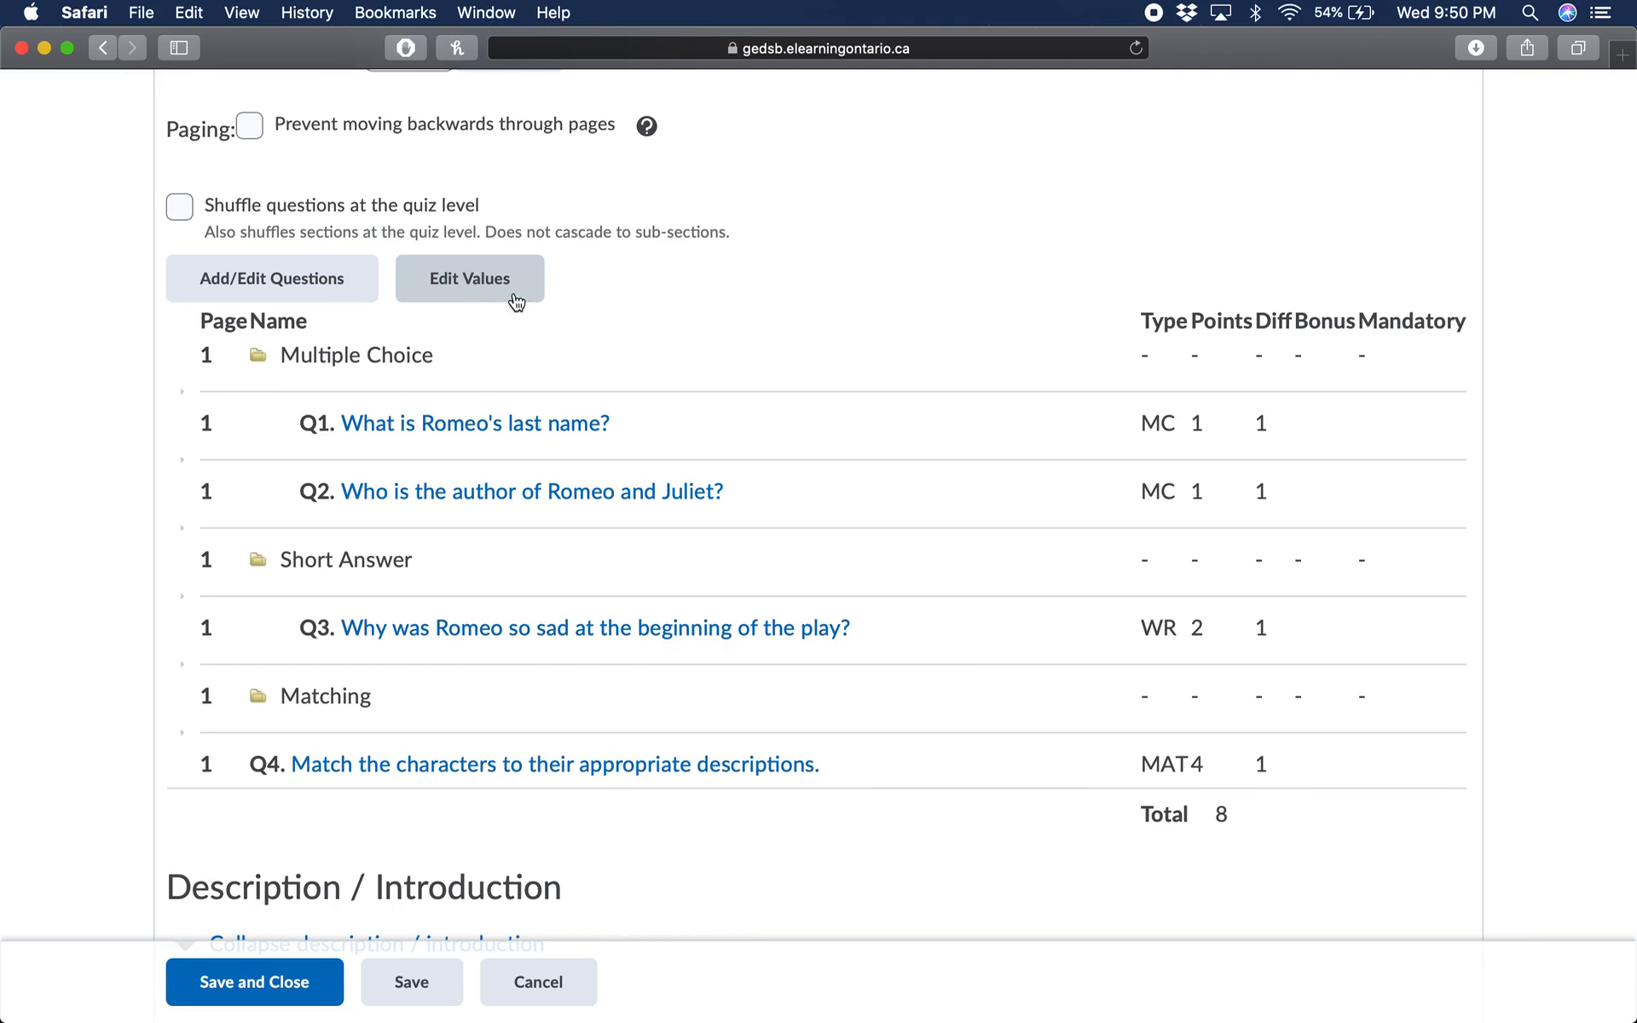
scroll(1219, 818, down, 2)
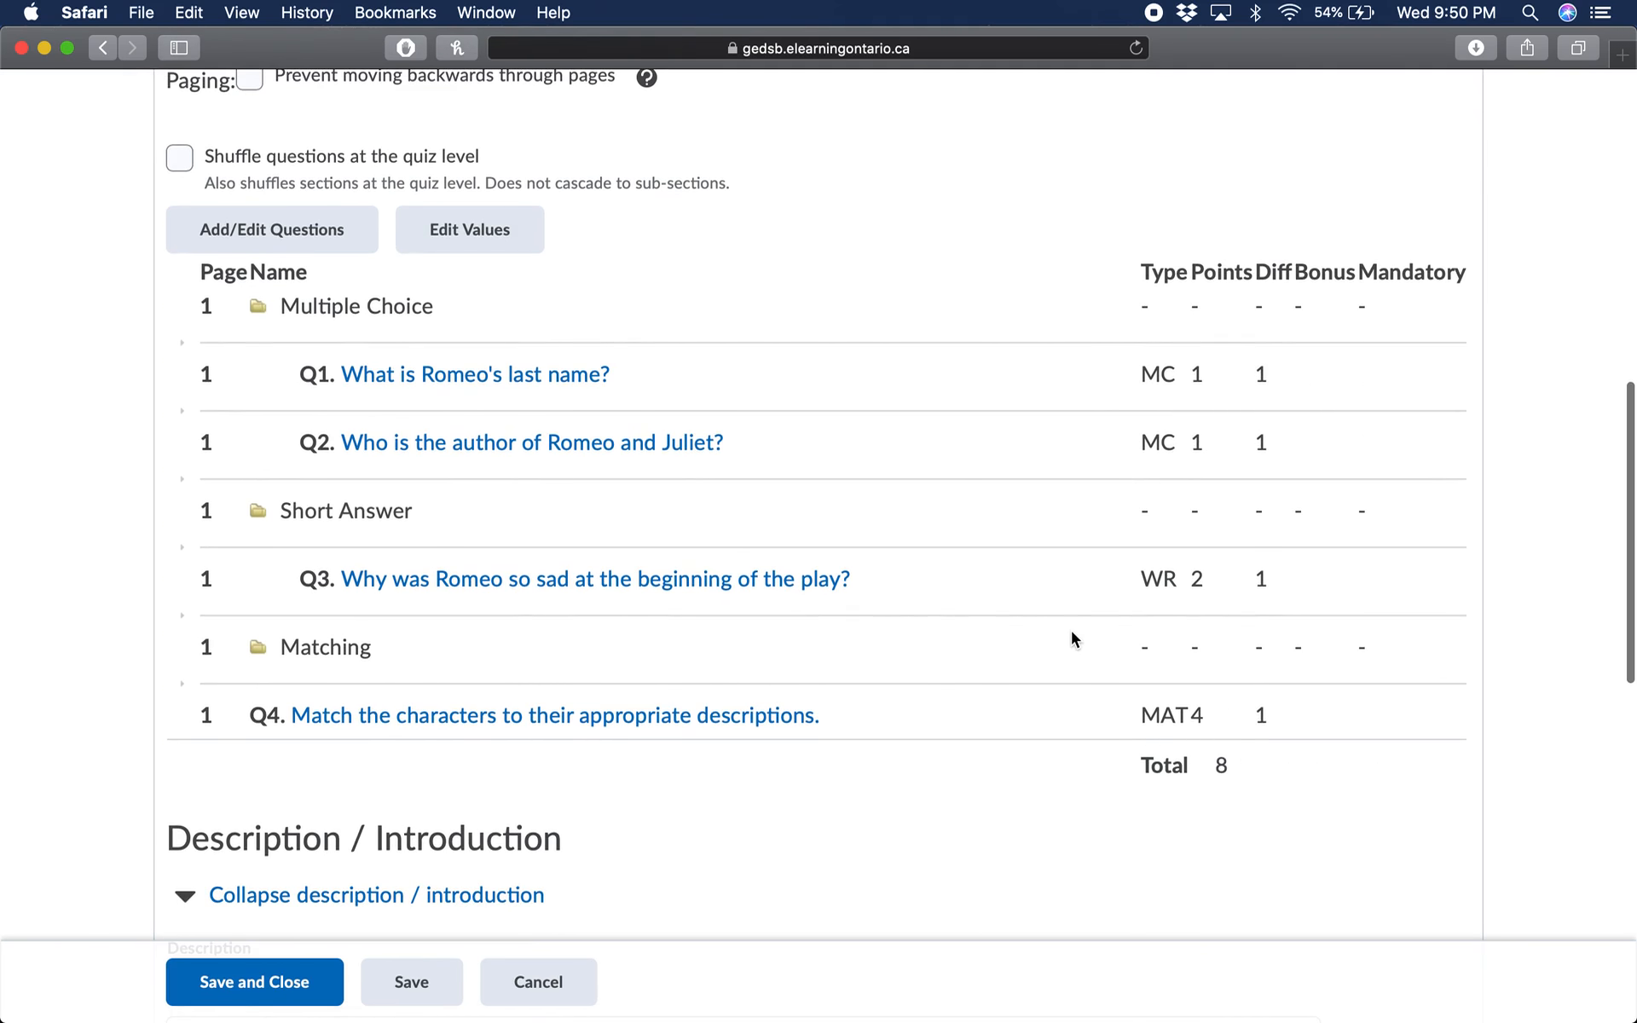
scroll(1072, 635, down, 6)
scroll(1071, 638, up, 9)
scroll(734, 259, up, 8)
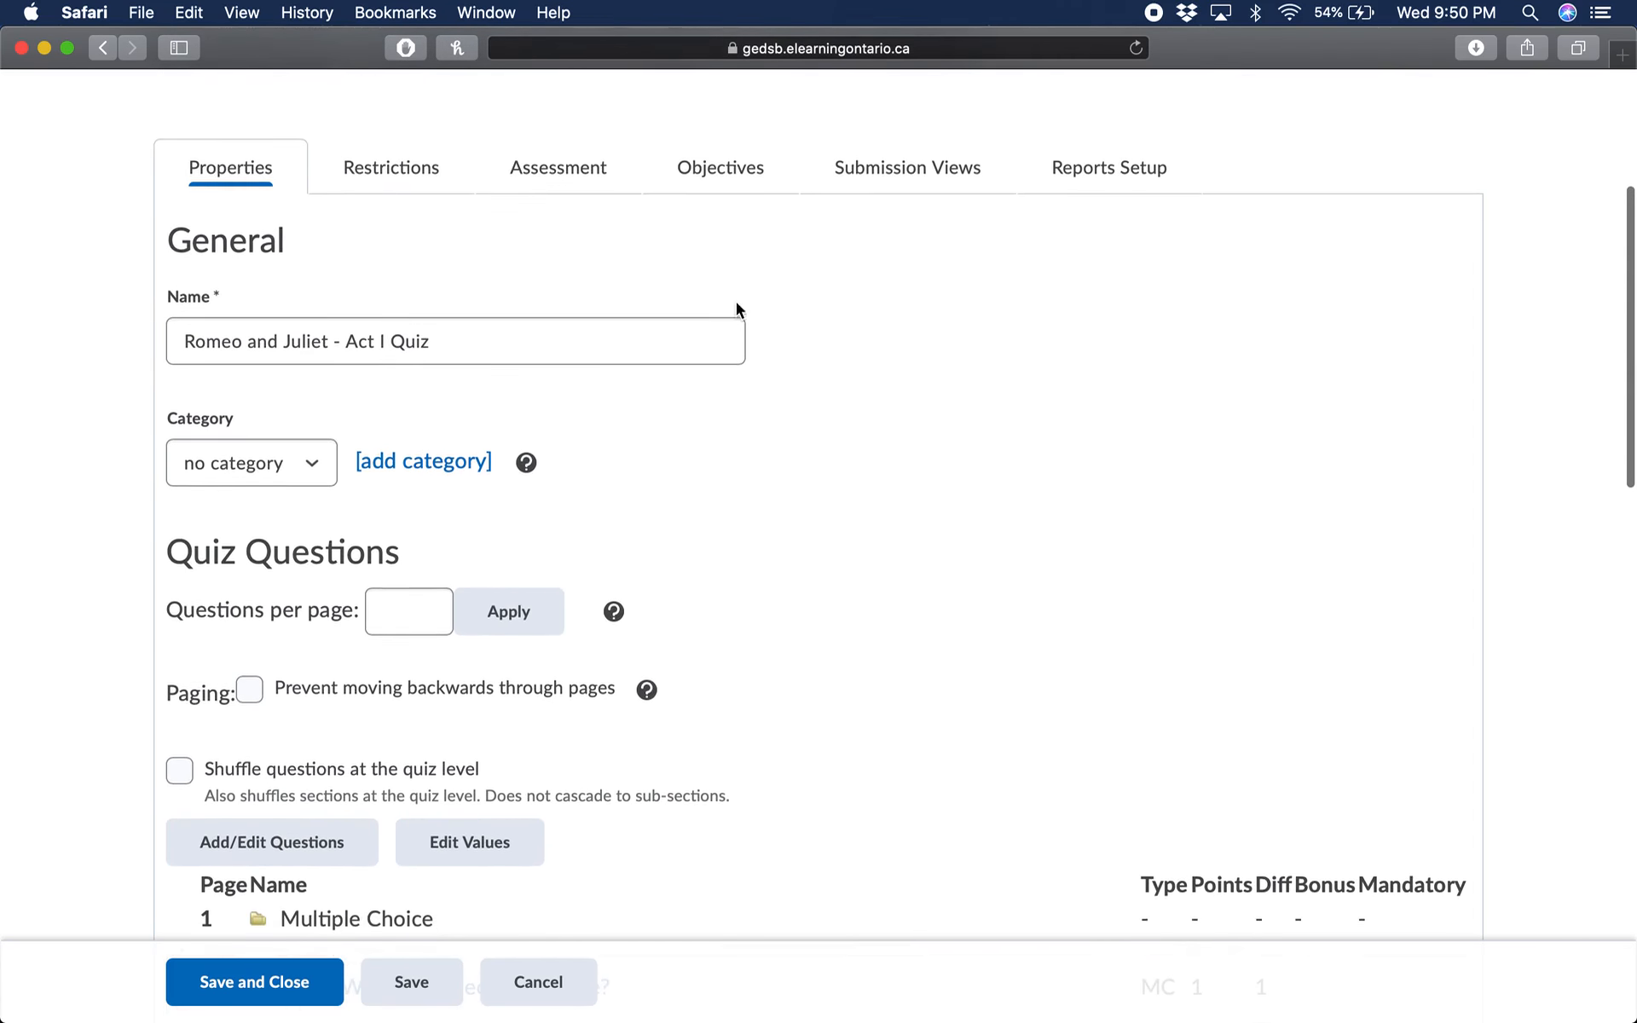
click(256, 982)
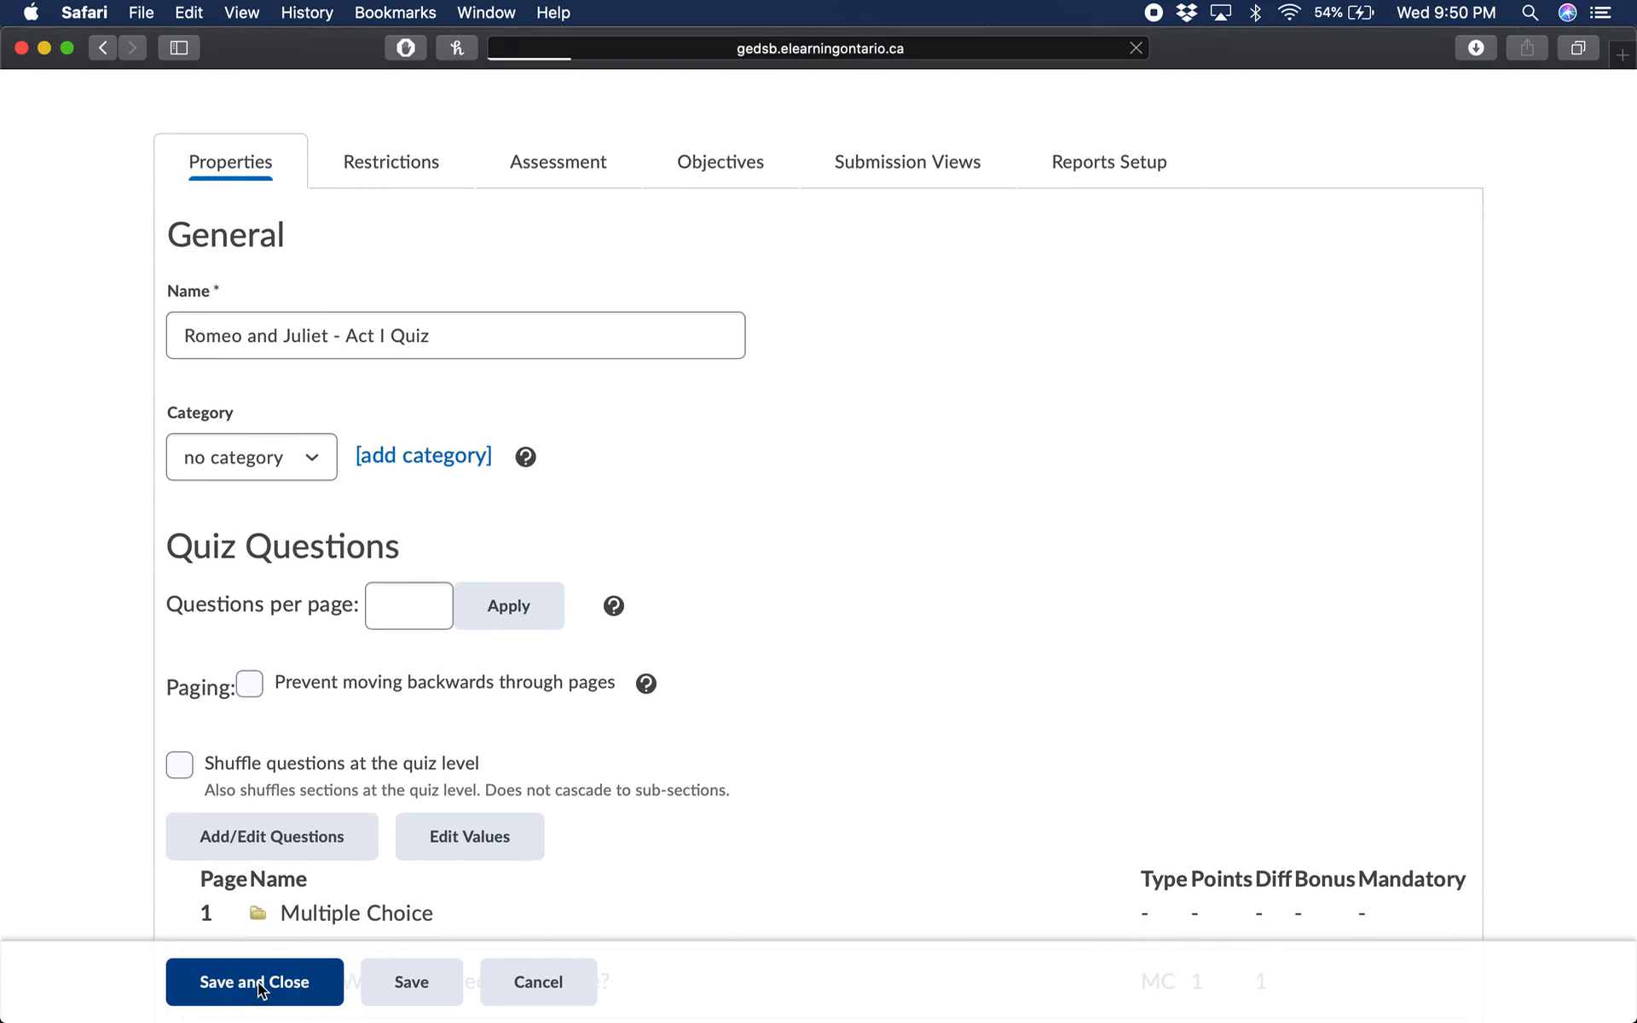
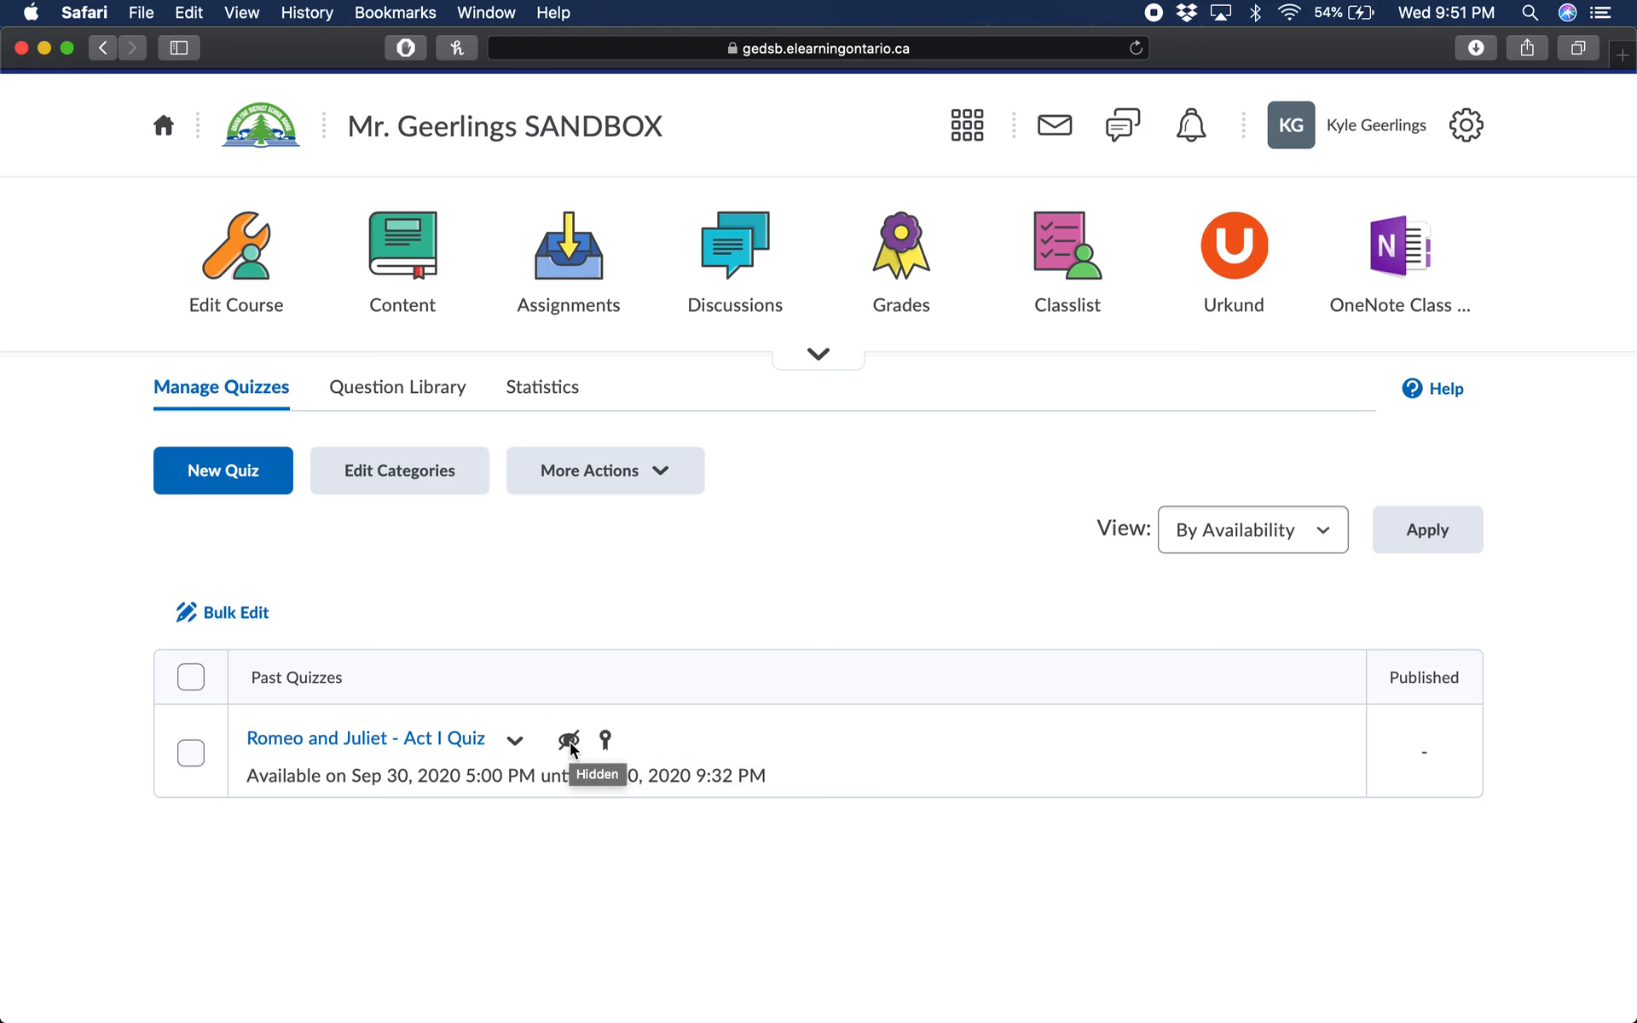
Make the Romeo and Juliet - Act I Quiz visible to users.
click(514, 742)
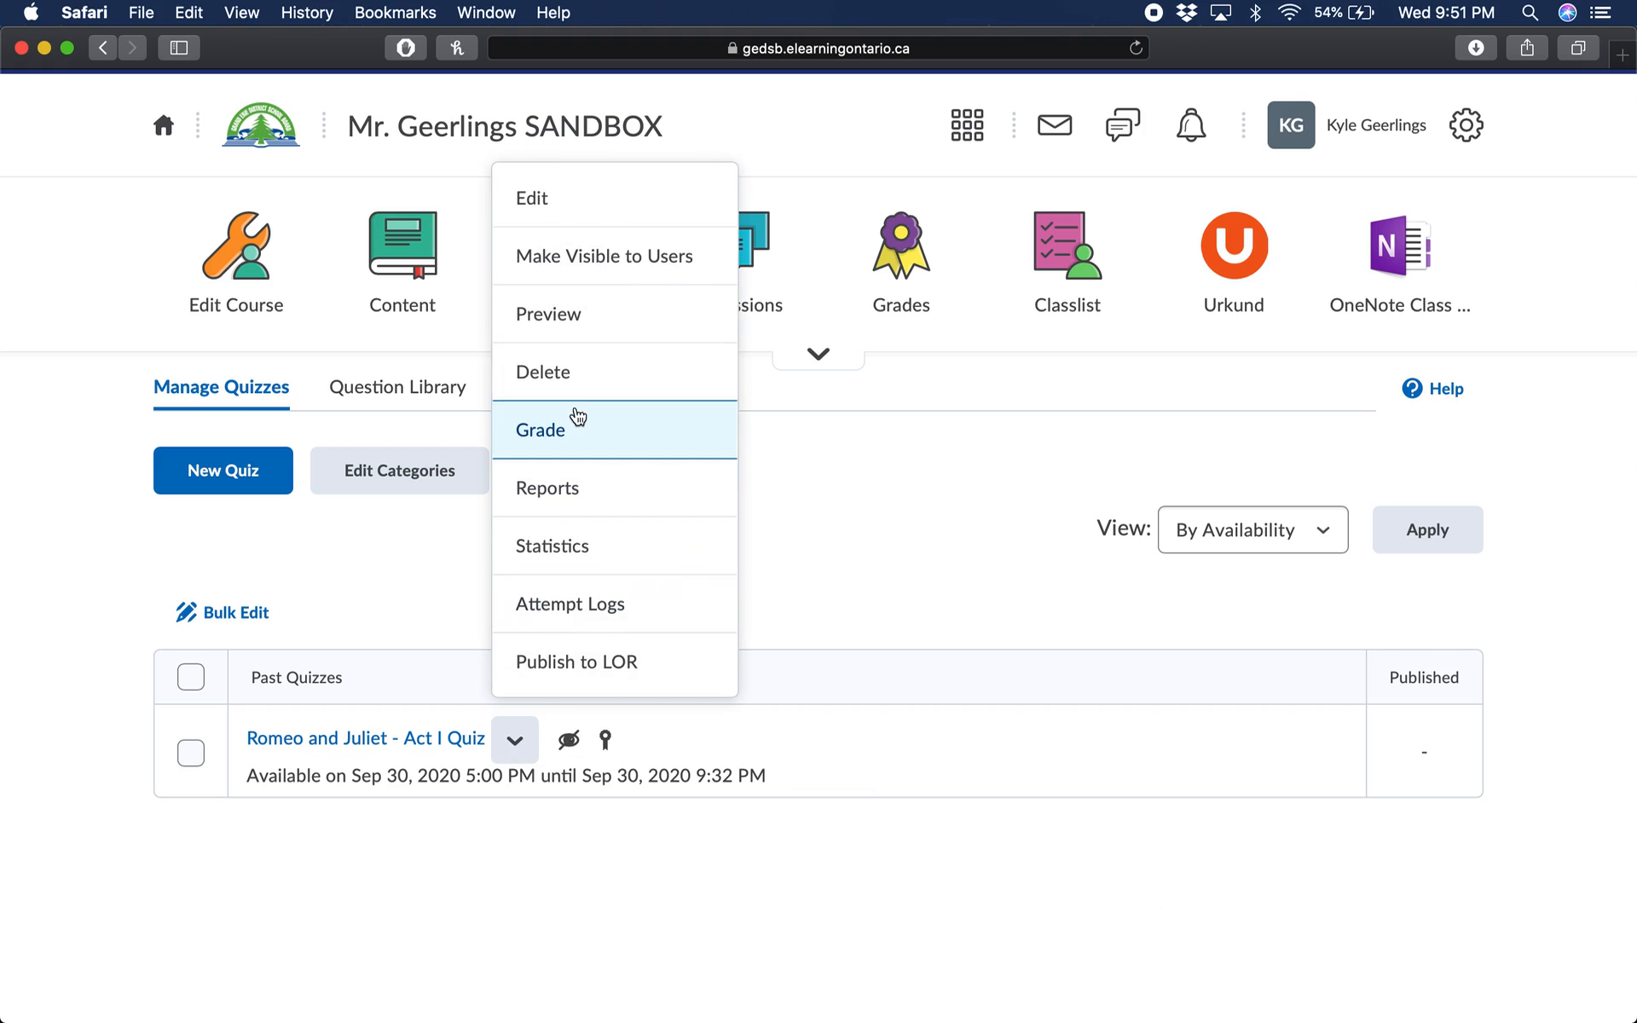
click(585, 254)
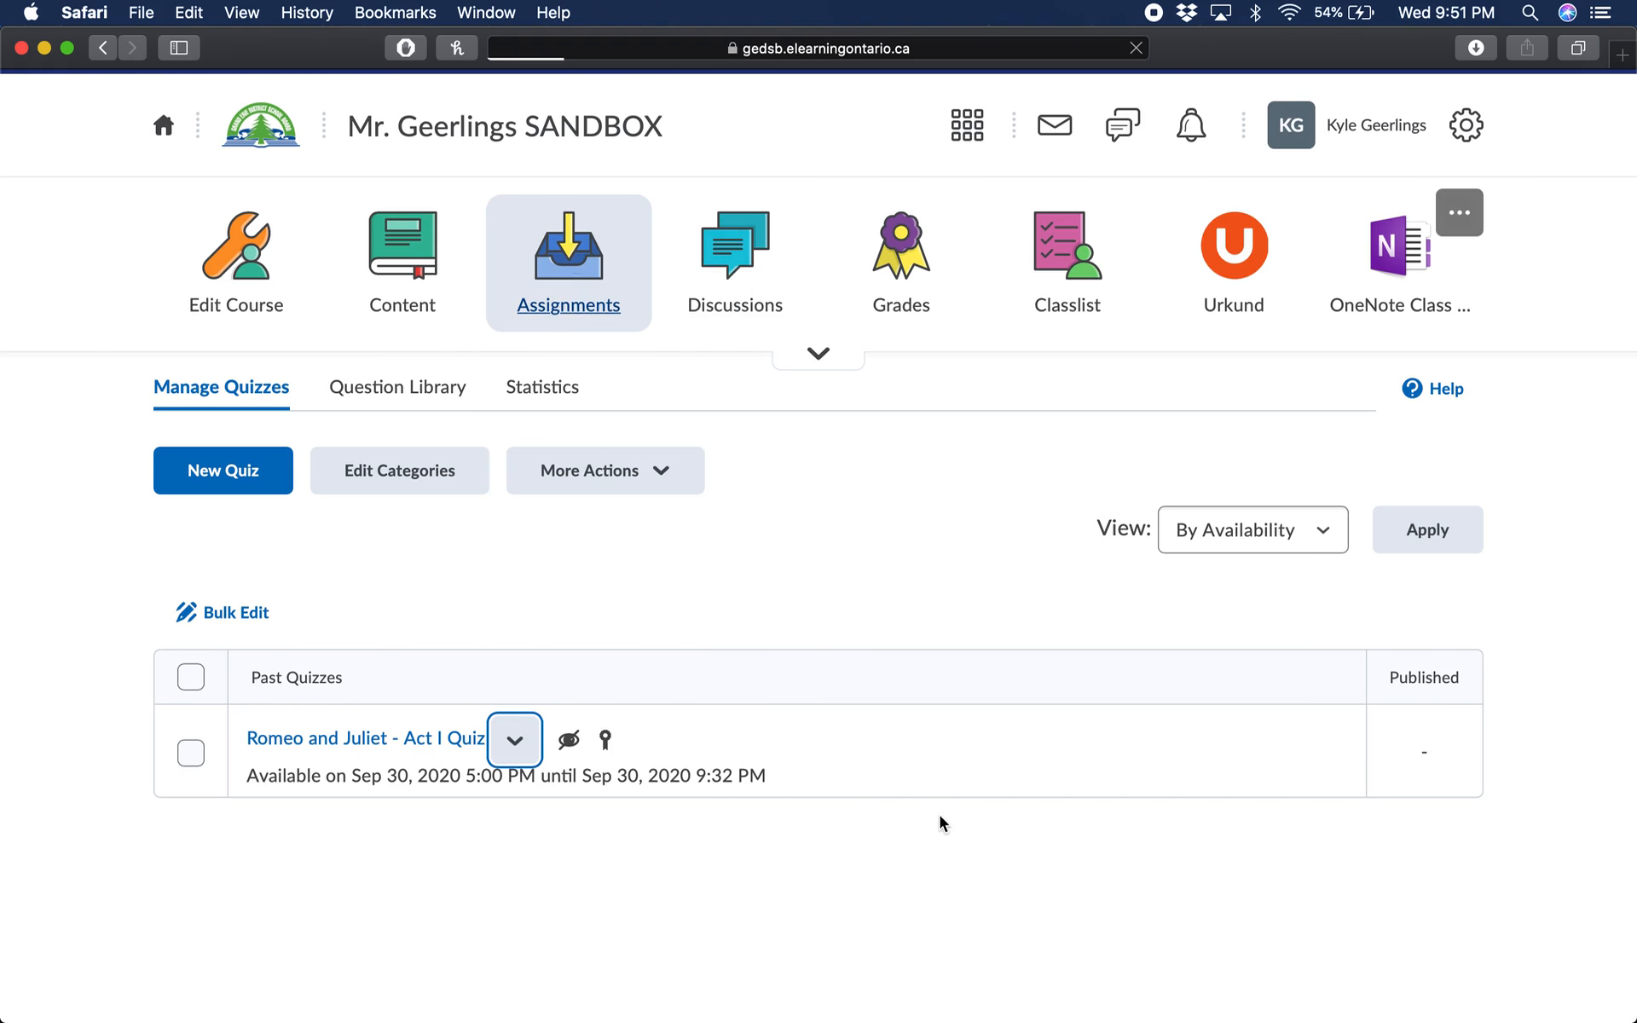
Switch to the browser window signed in as the test student and open the course homepage.
key(ctrl+Up)
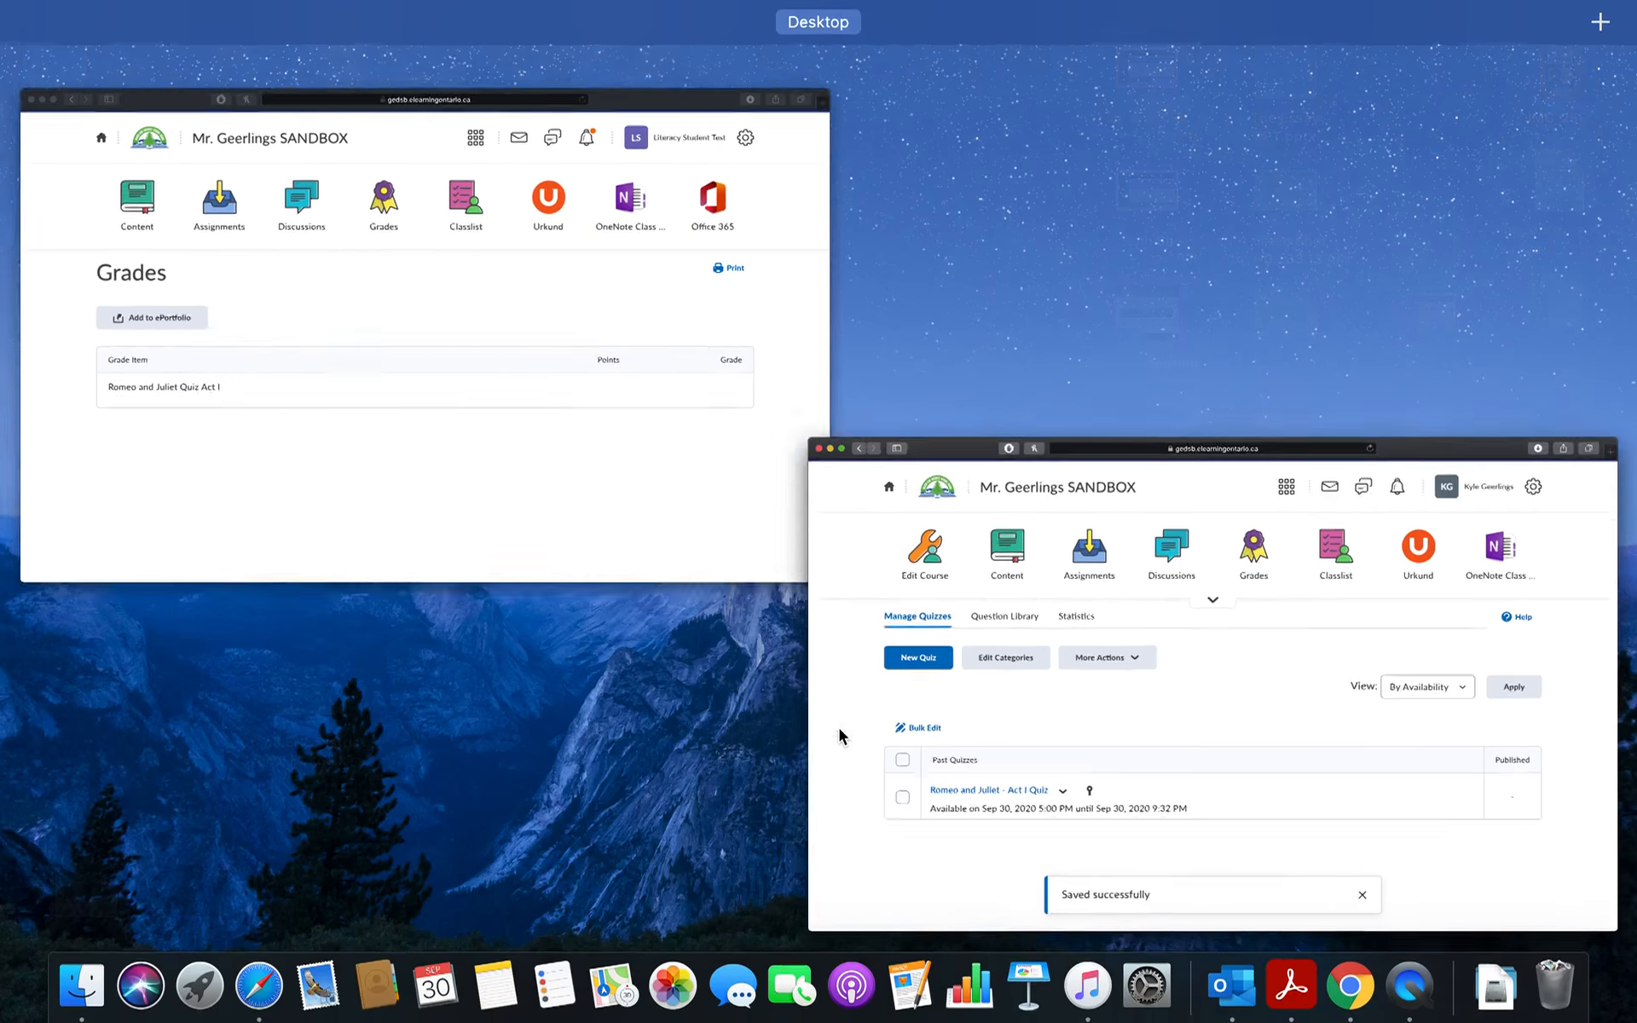
click(486, 341)
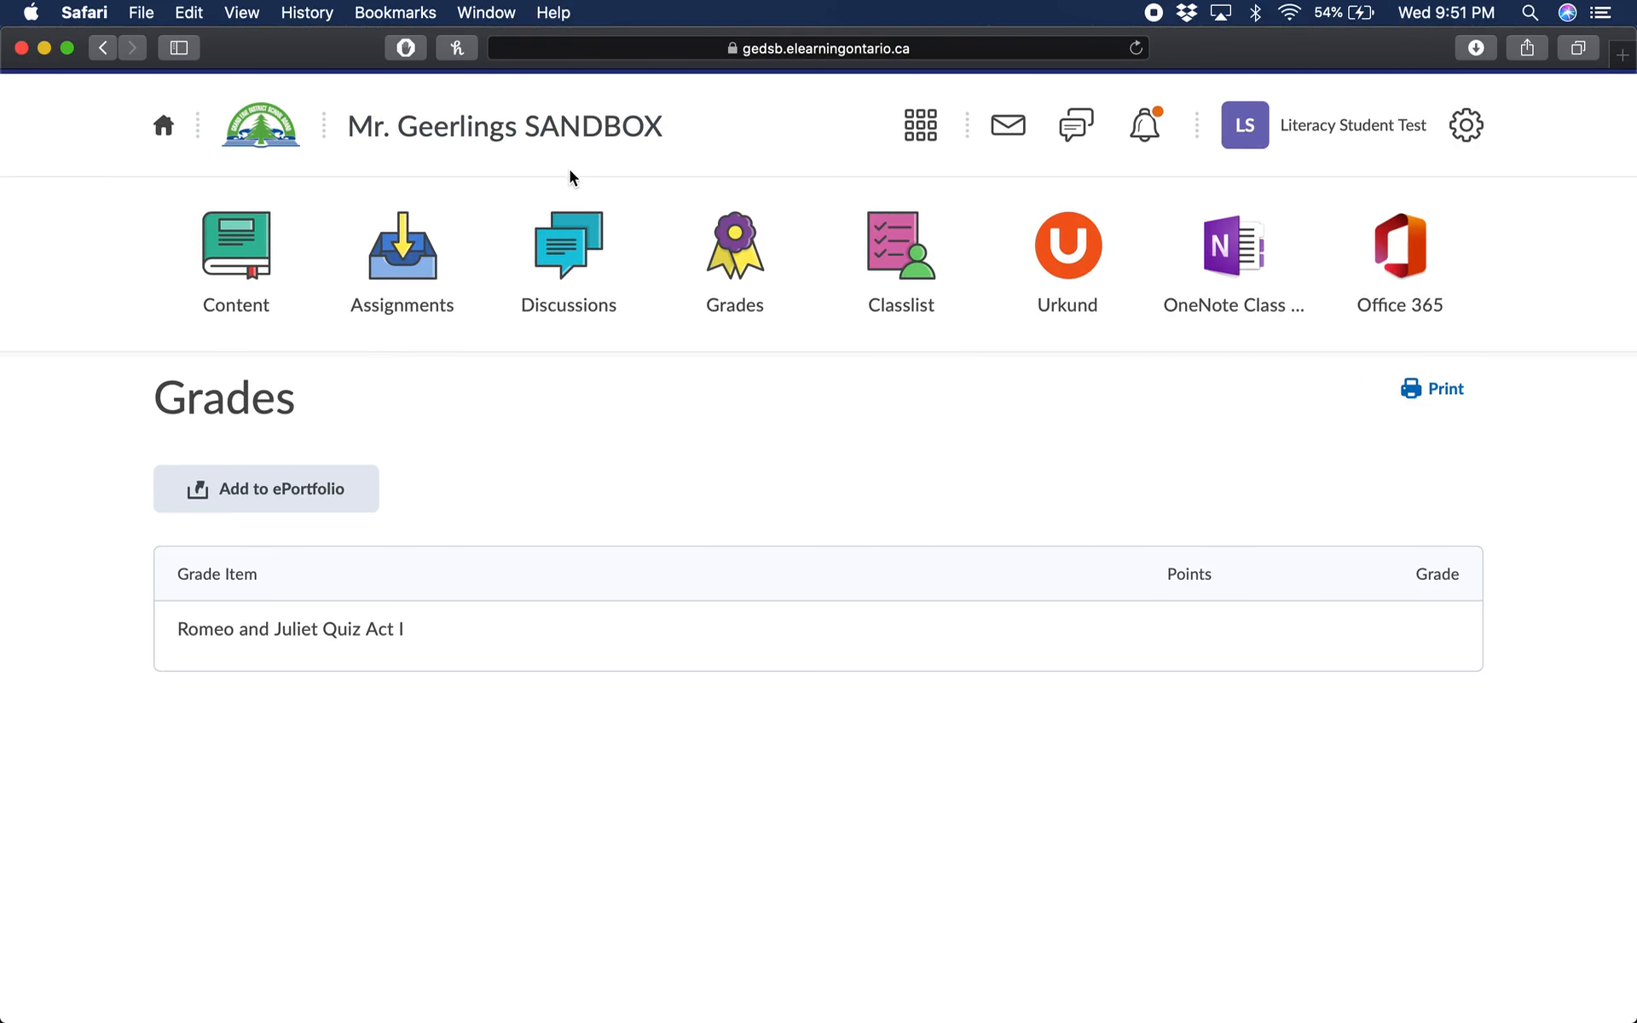
key(ctrl+Up)
click(554, 498)
key(ctrl+Up)
click(533, 494)
click(505, 128)
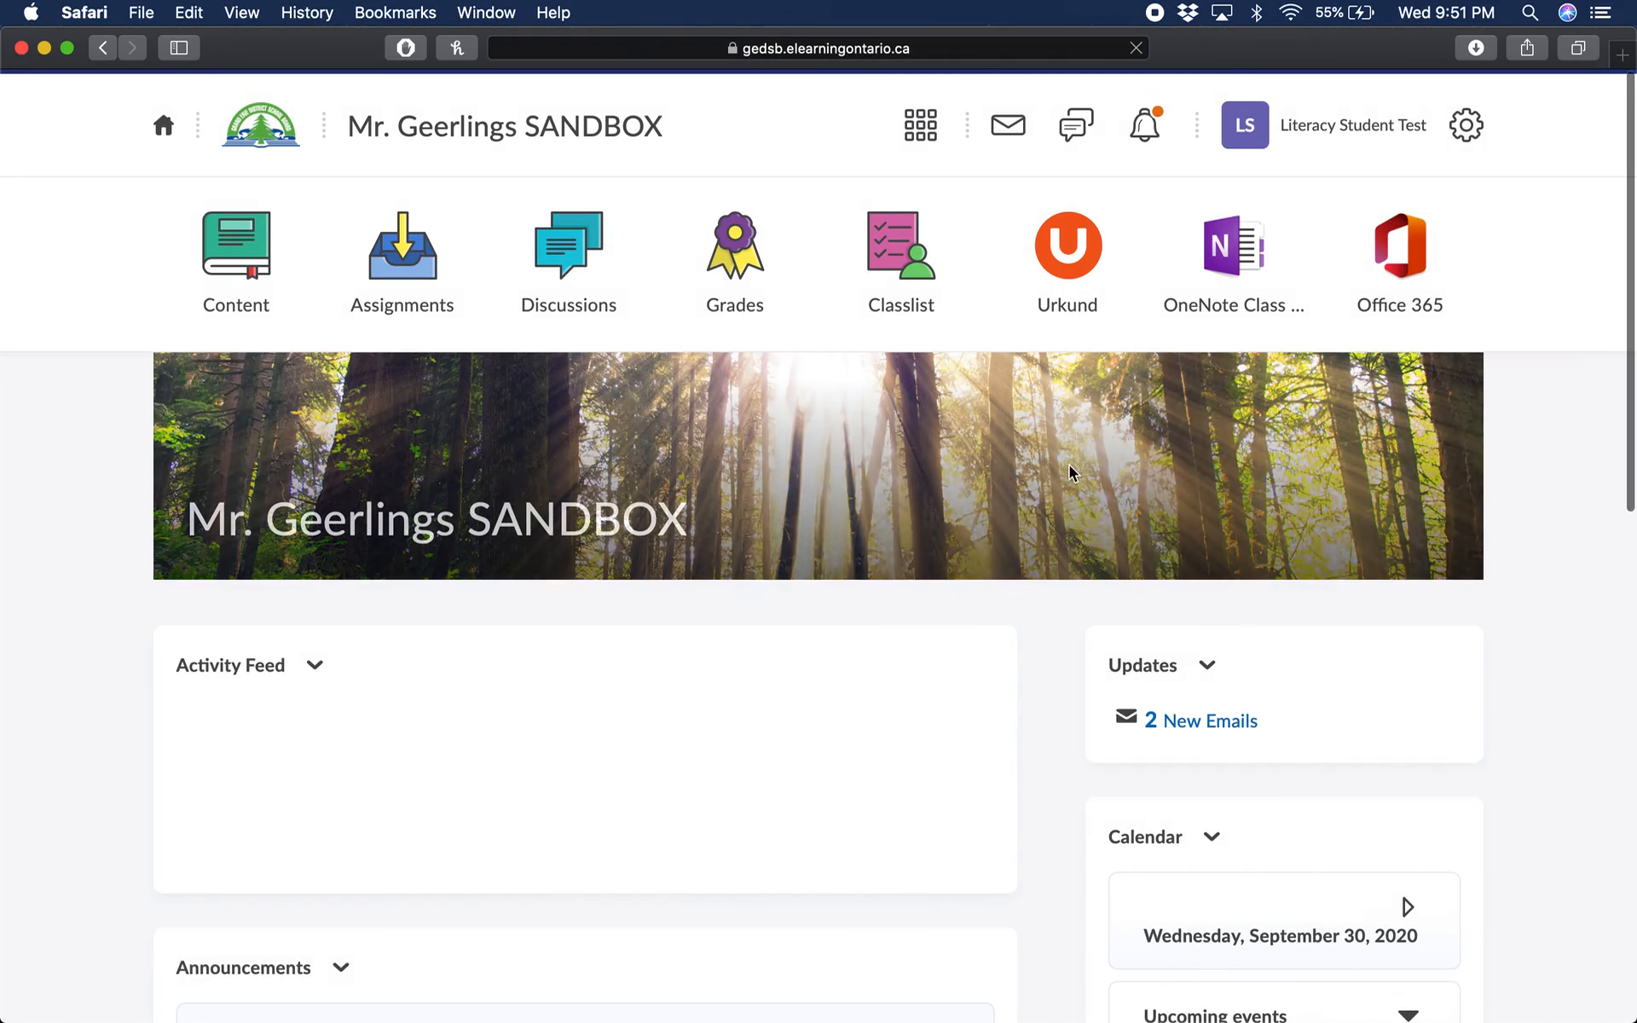
Look through the student's course homepage and navigation bar for a way to reach the quiz.
scroll(944, 607, down, 5)
scroll(944, 607, up, 3)
scroll(945, 607, up, 2)
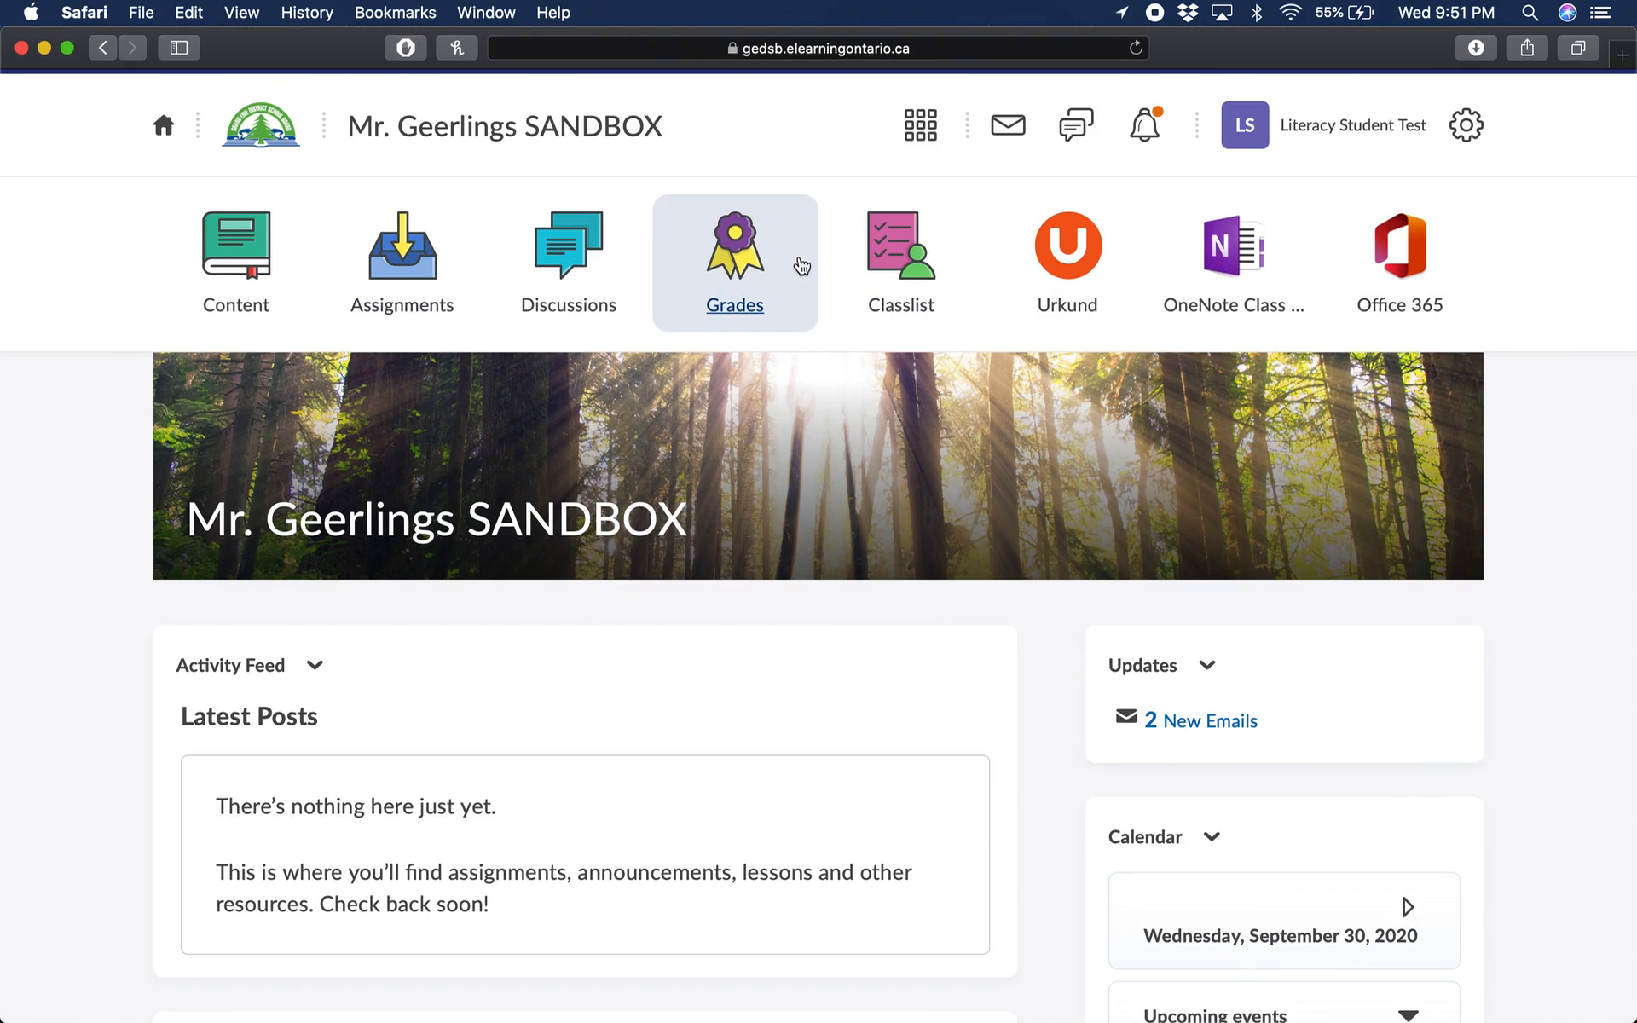
scroll(866, 665, down, 10)
scroll(866, 662, up, 10)
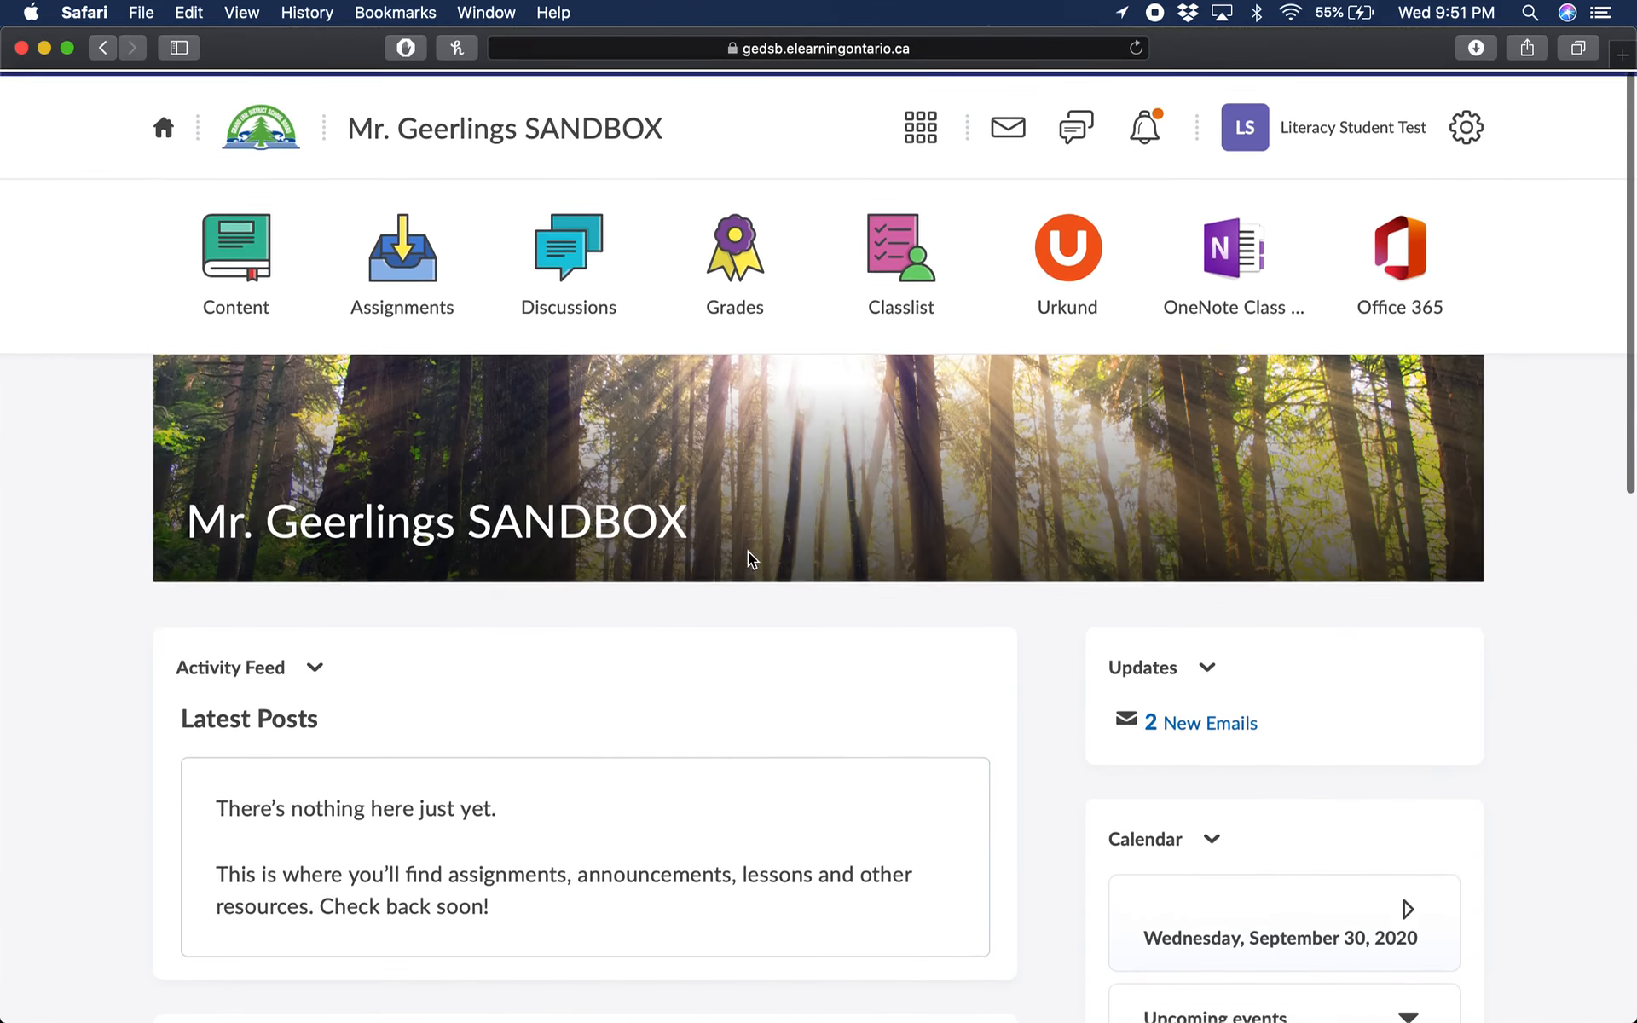
scroll(724, 525, down, 1)
scroll(724, 525, up, 1)
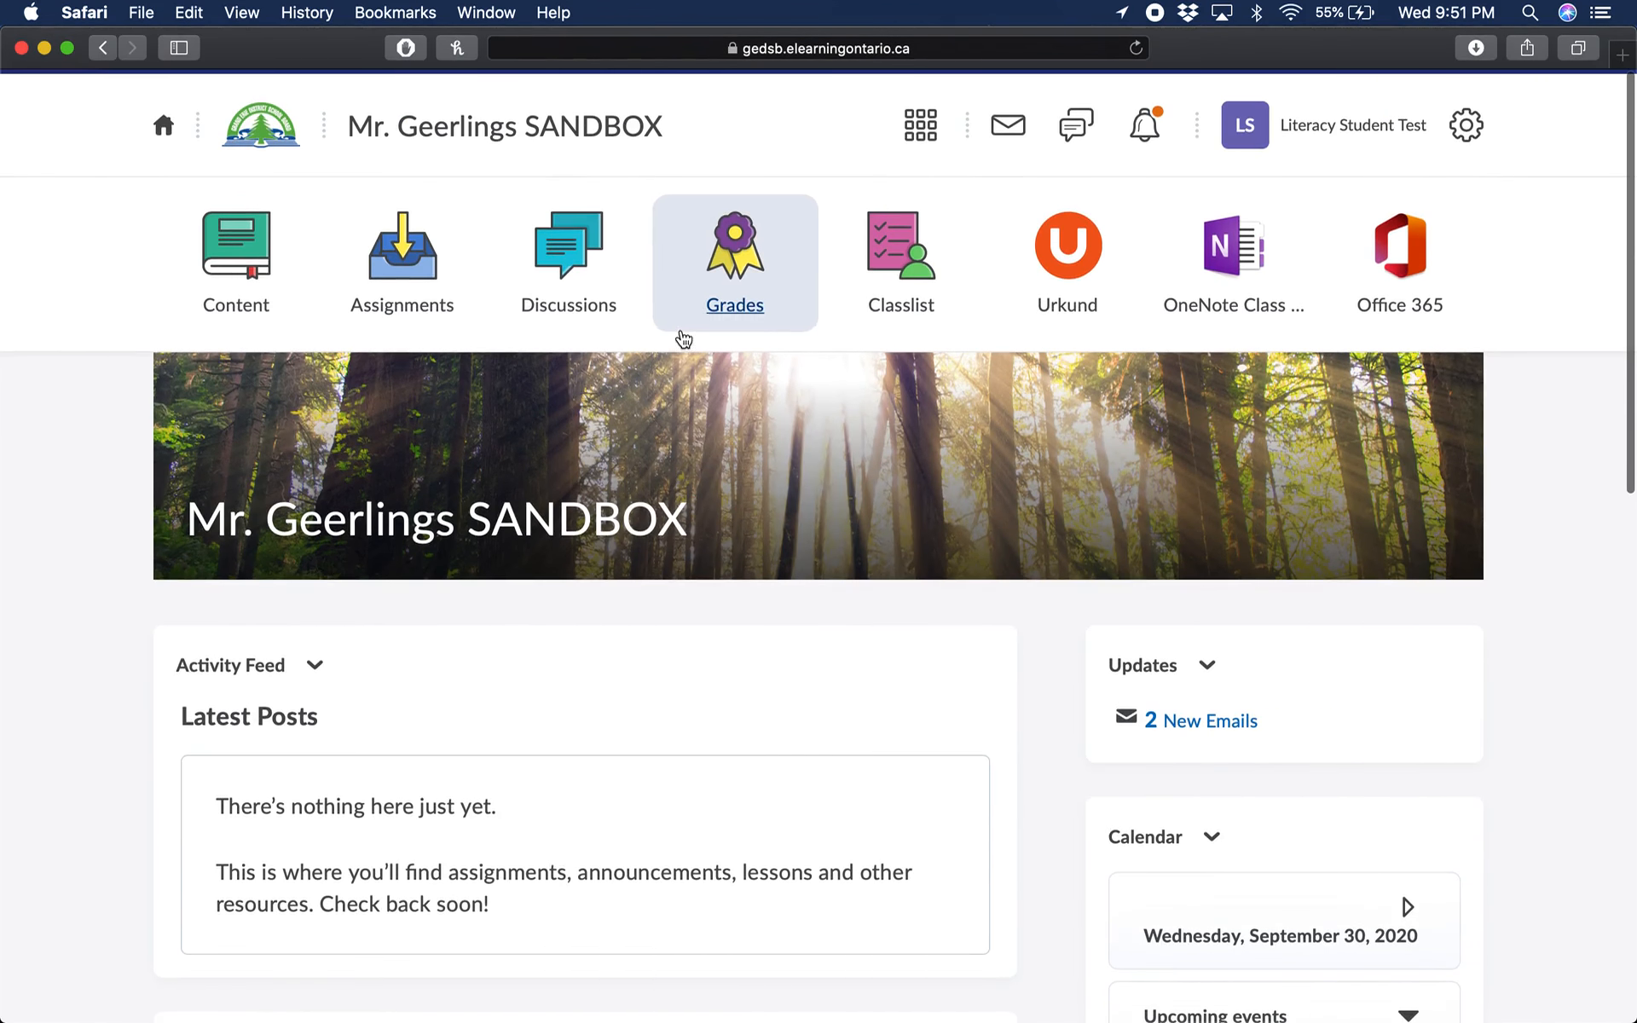
Switch to the teacher's browser window, return to the course homepage and check the navigation bar's customization options.
key(ctrl+Up)
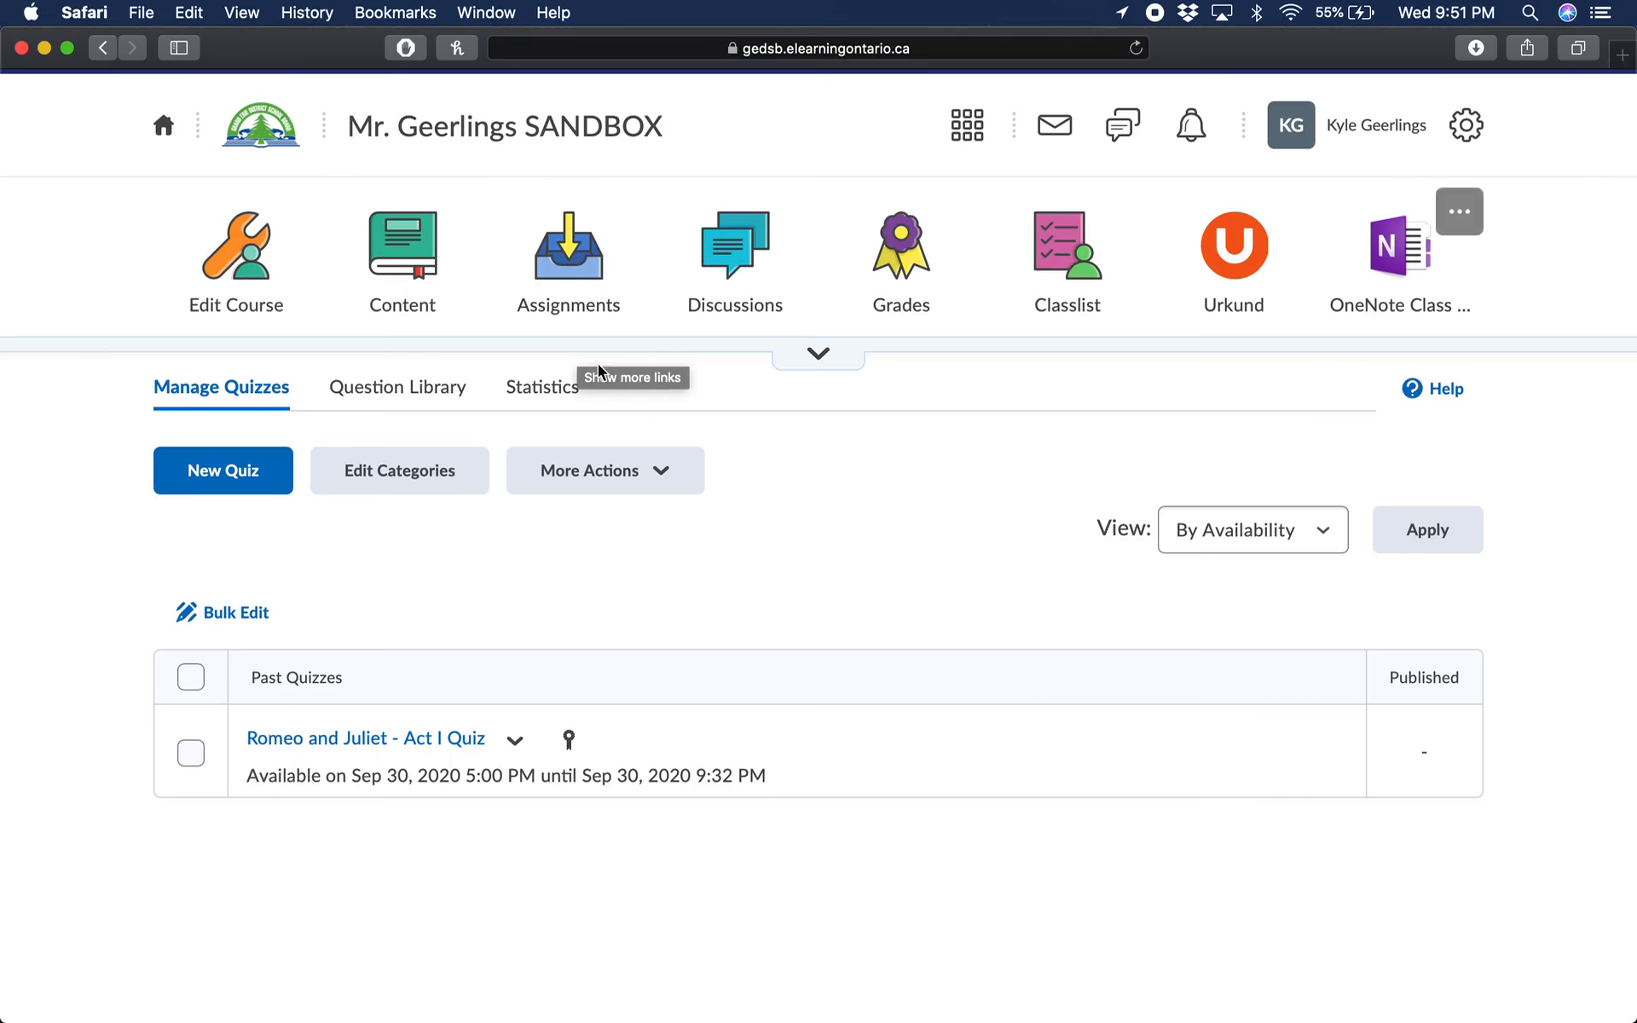
click(443, 130)
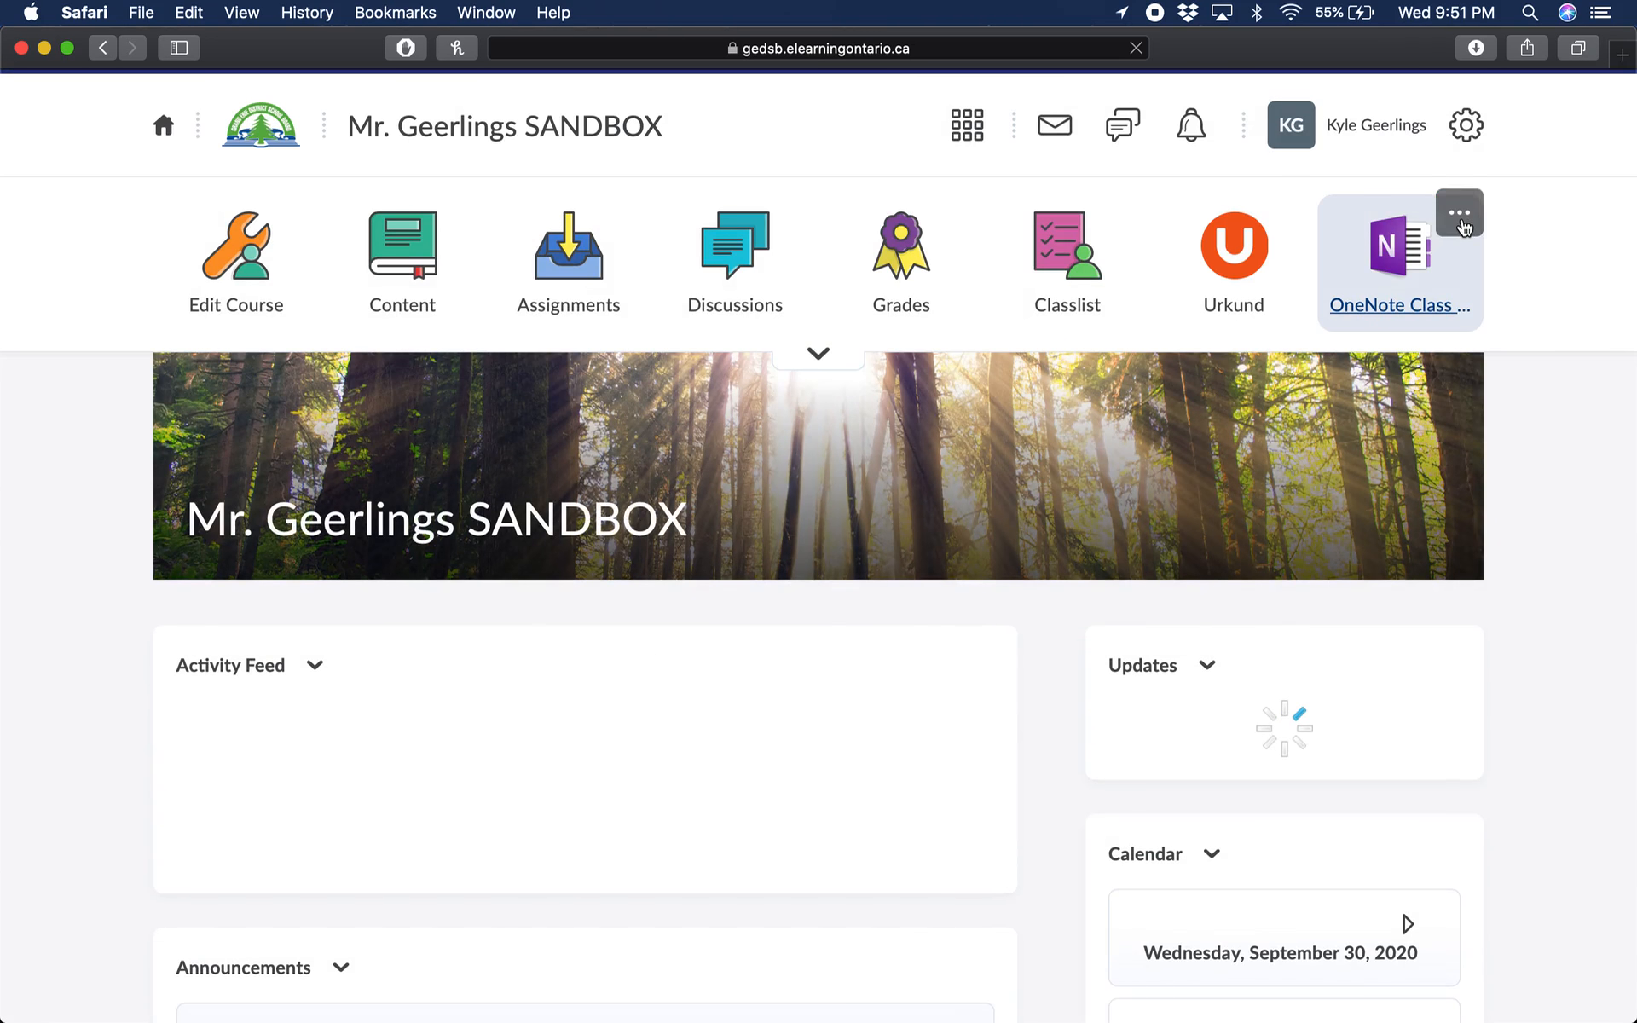
click(1462, 226)
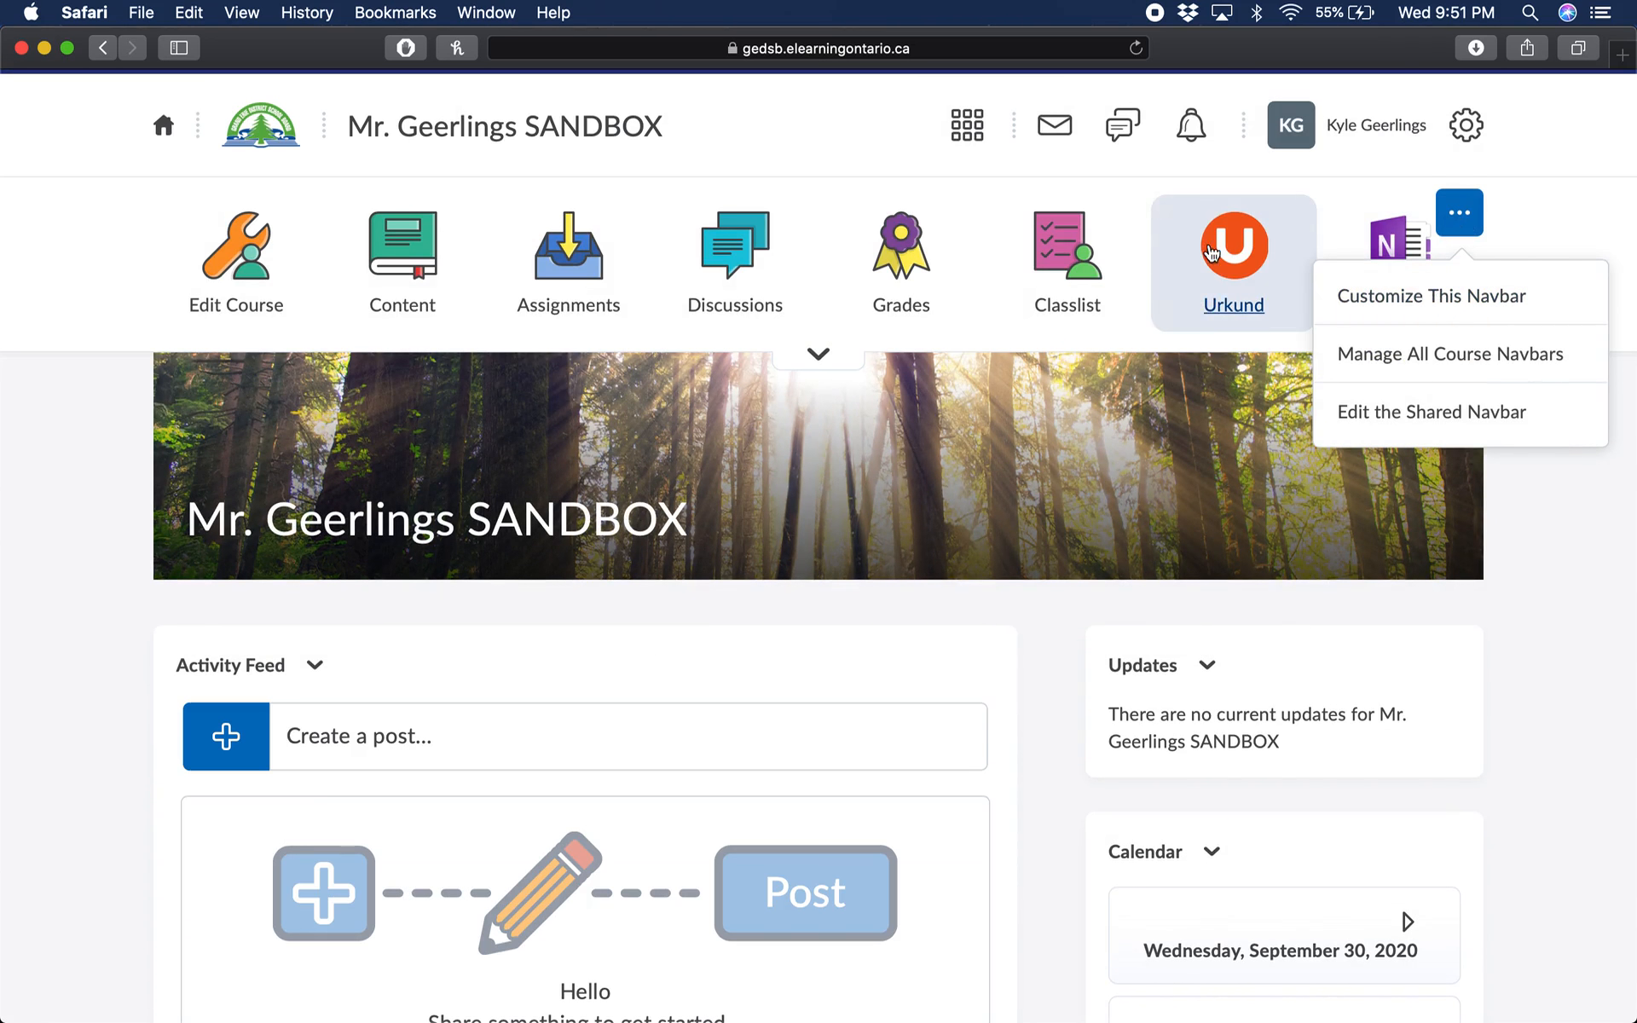
click(1607, 639)
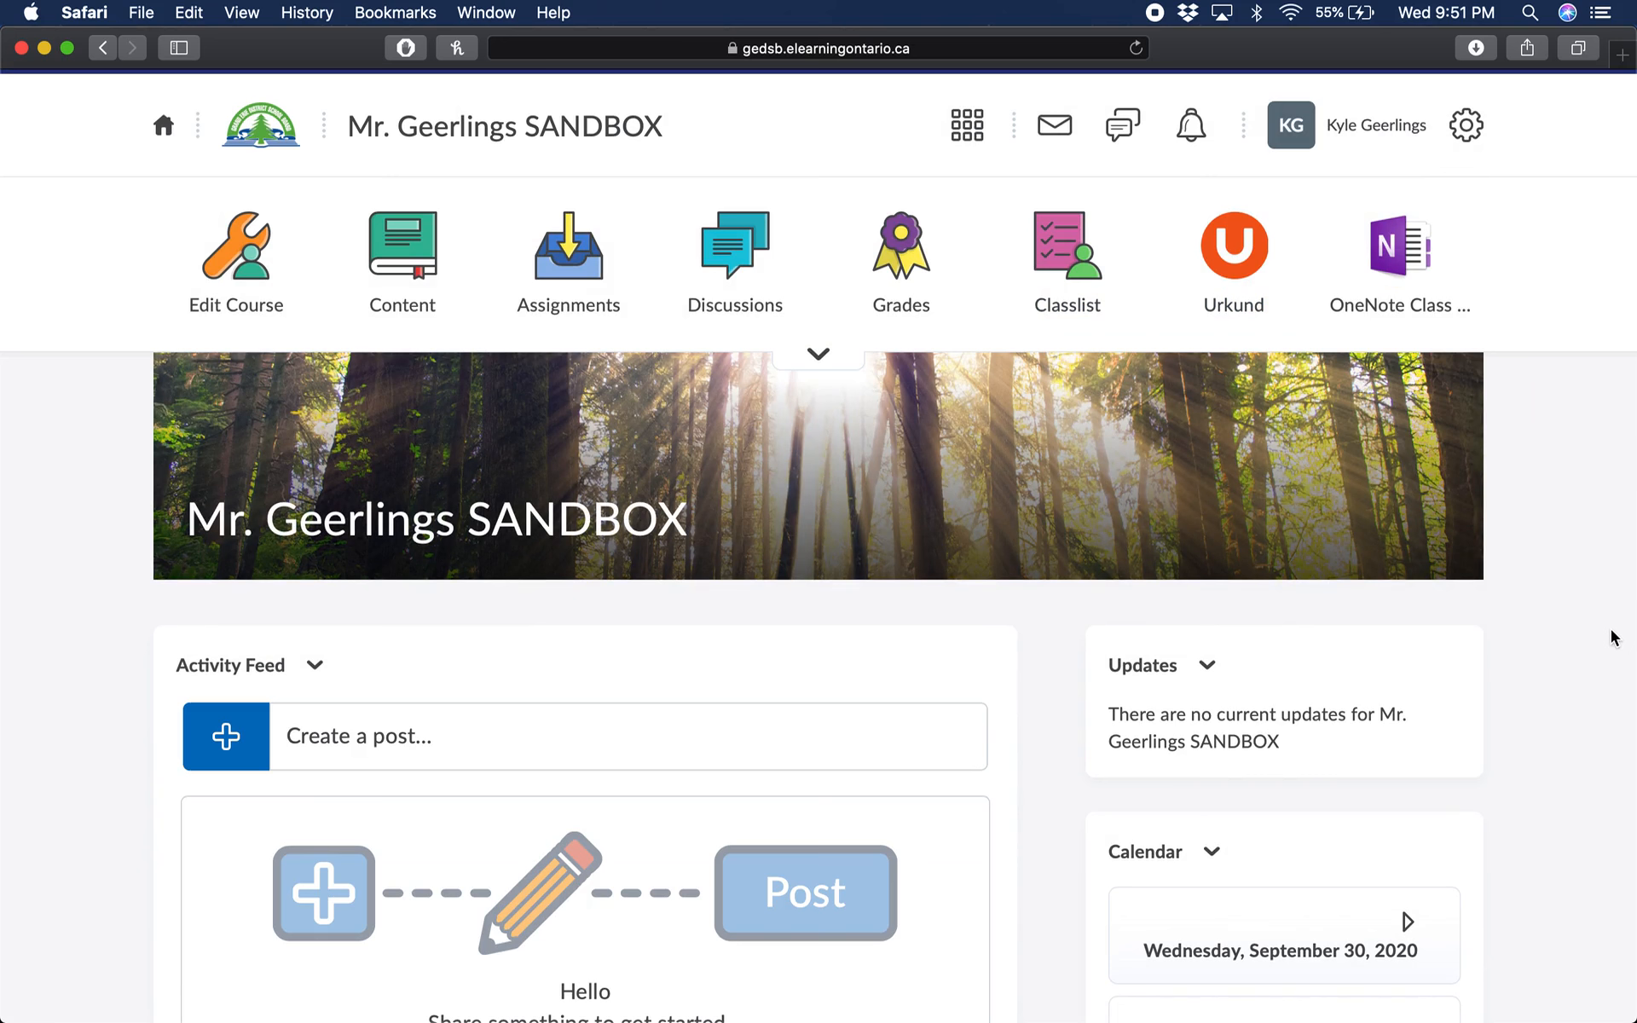
Write an Activity Feed message reading "Here's the Romeo and Juliet Act I quiz!" with the play title in italics, and disallow comments.
scroll(924, 520, down, 8)
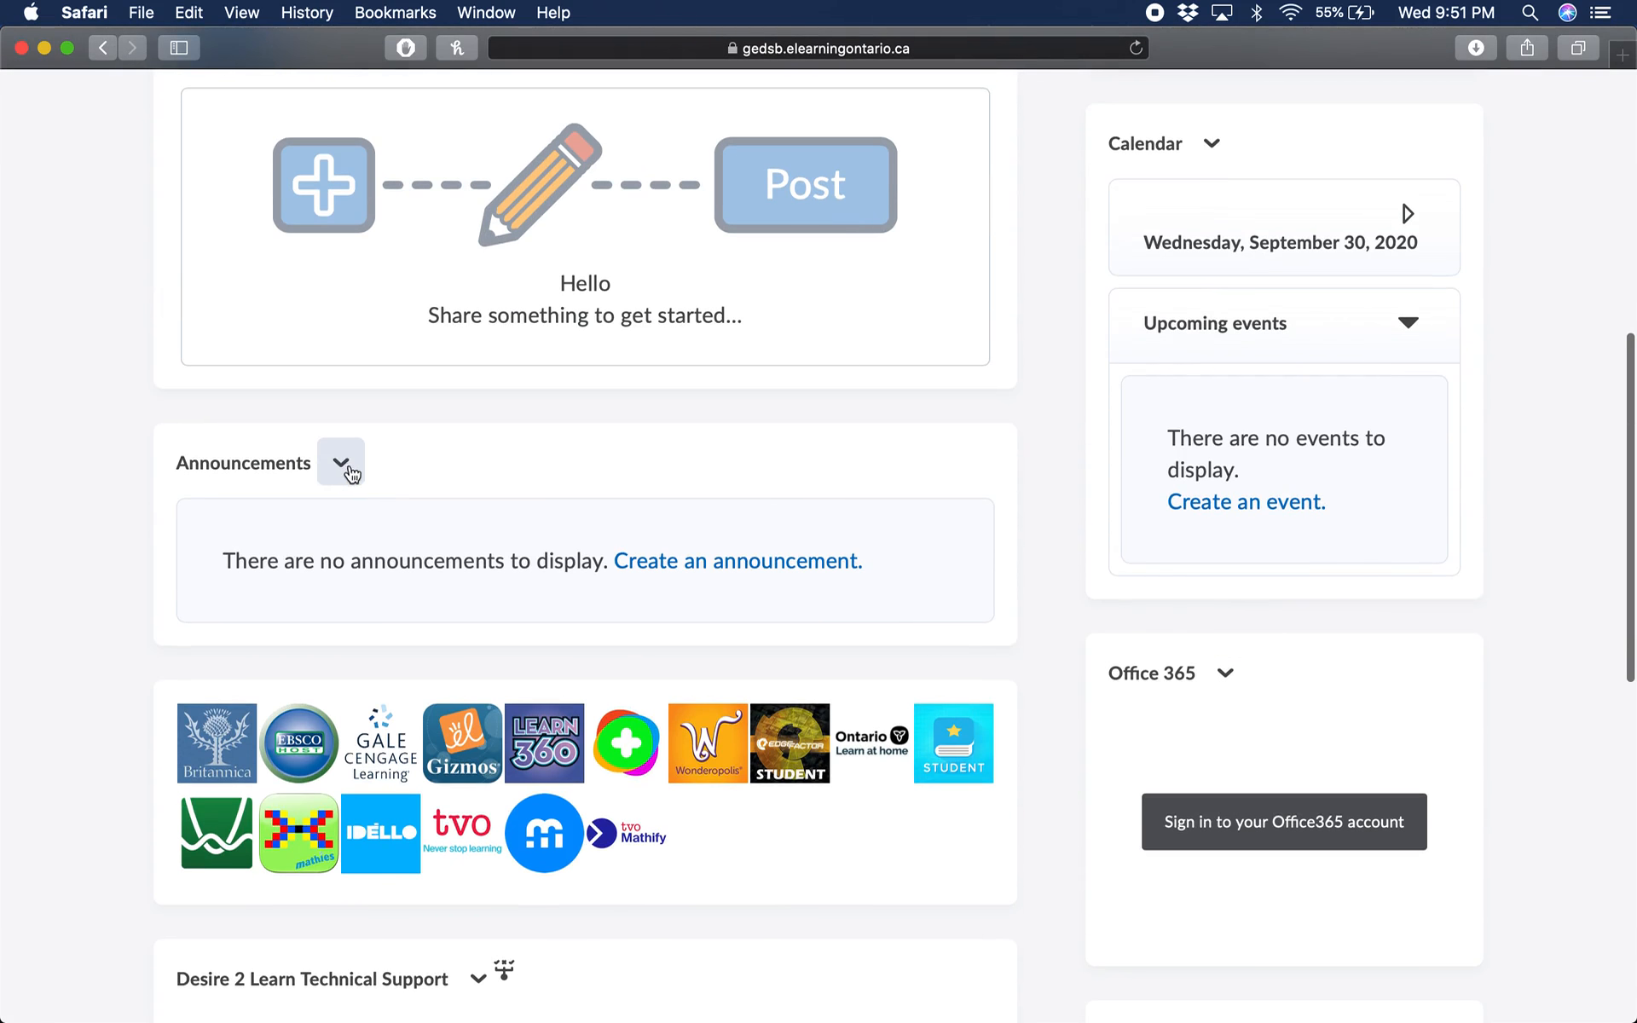
scroll(351, 473, up, 5)
click(435, 468)
click(300, 590)
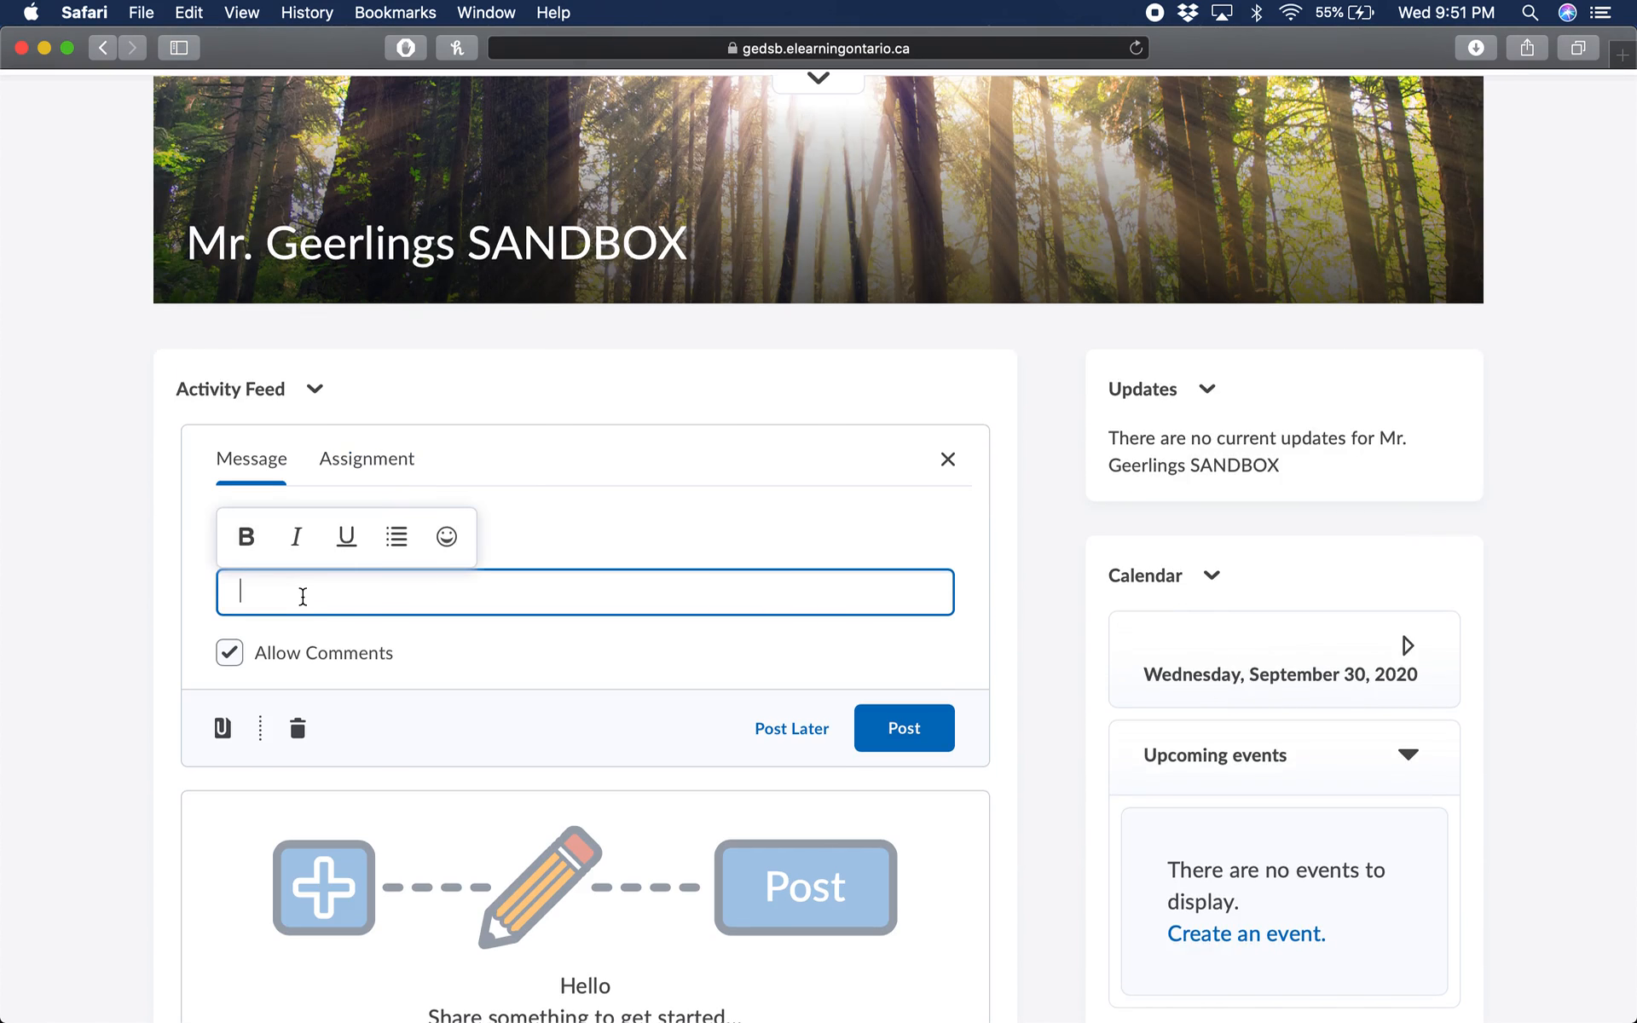
scroll(302, 597, down, 1)
text(Here's the)
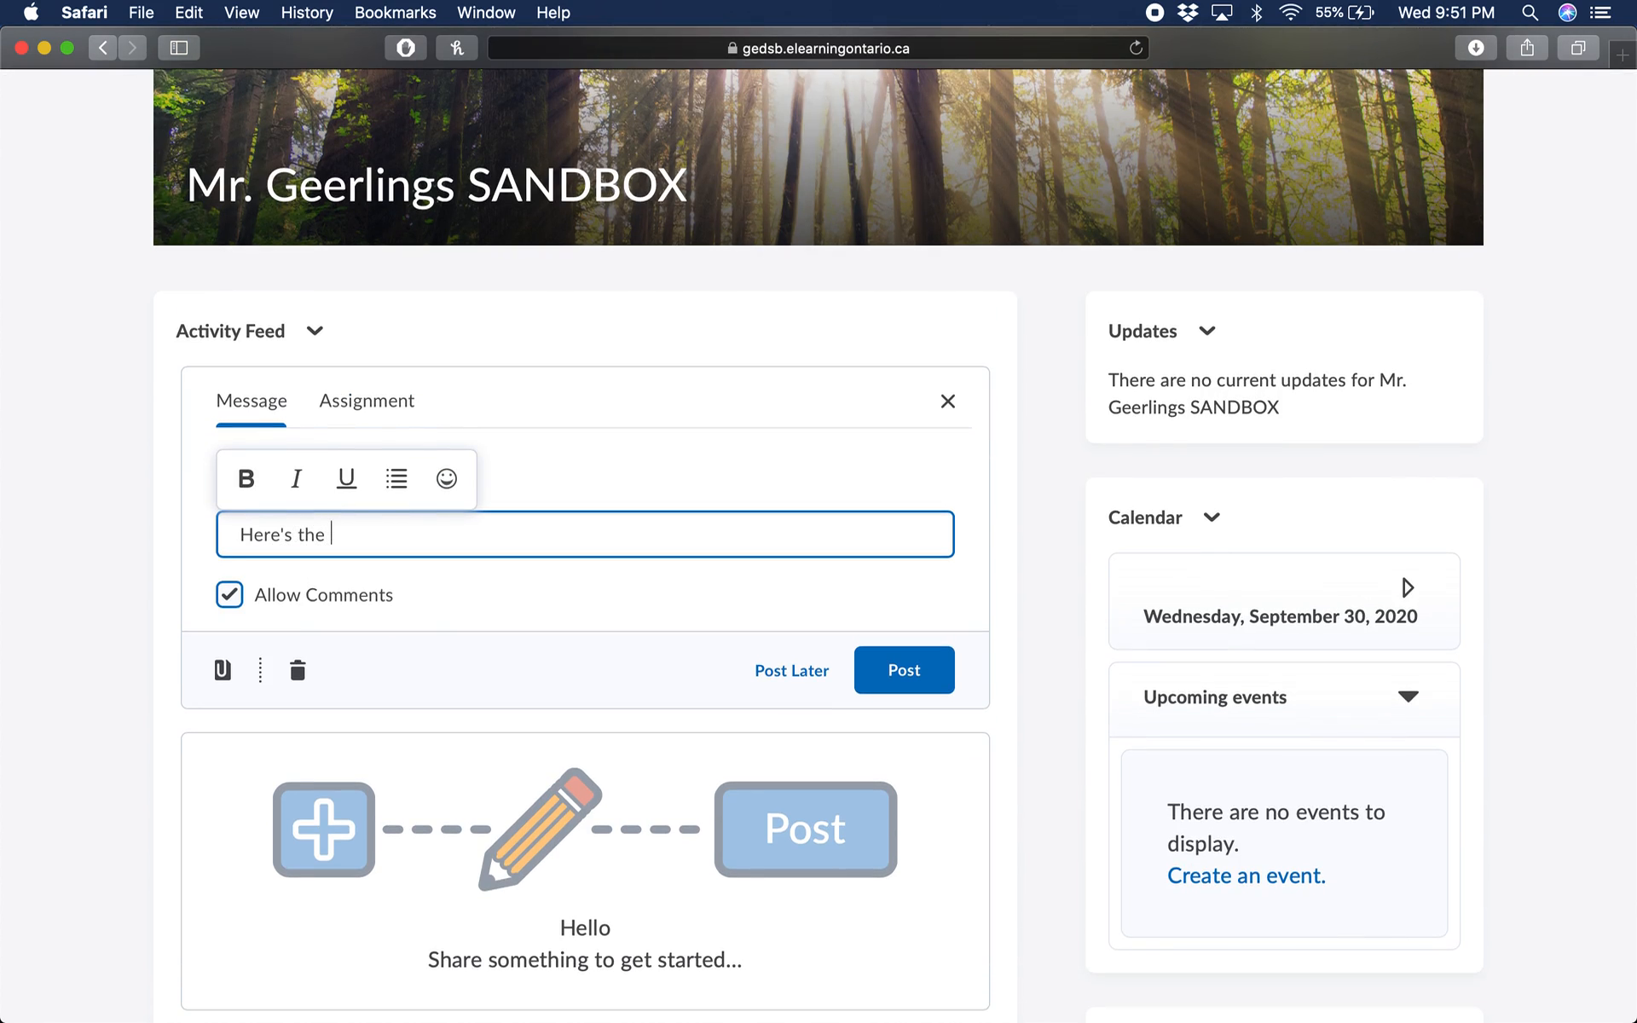
key(super+i)
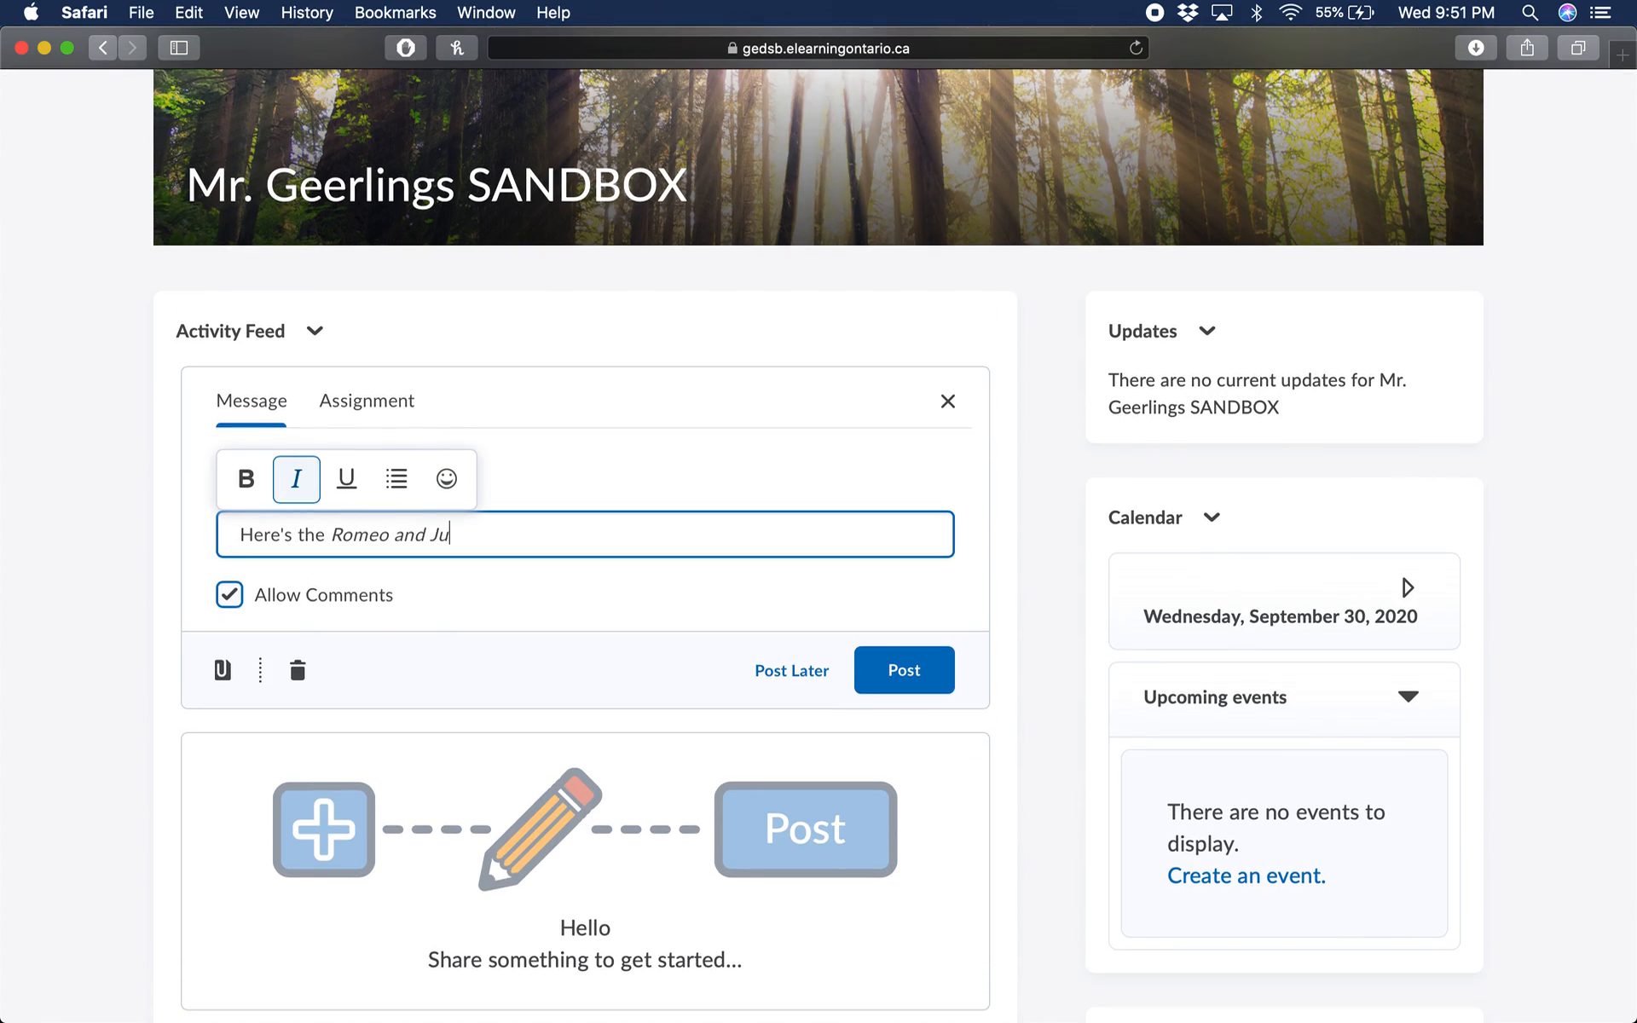
key(super+i)
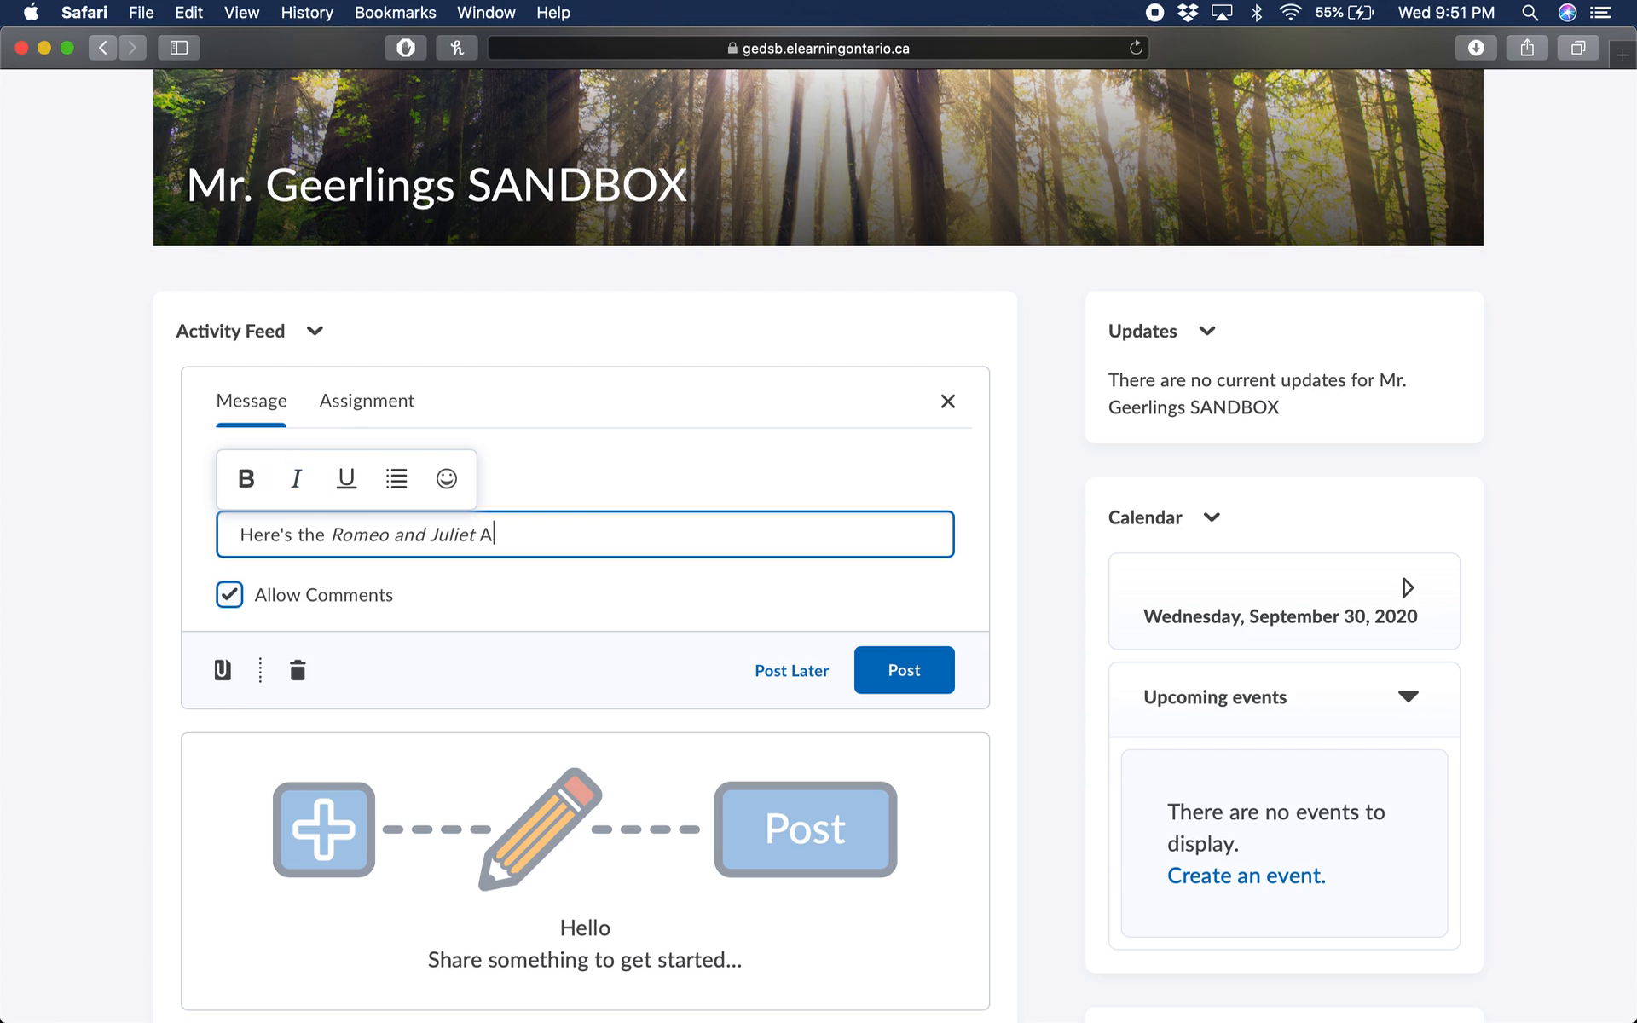
text(z!)
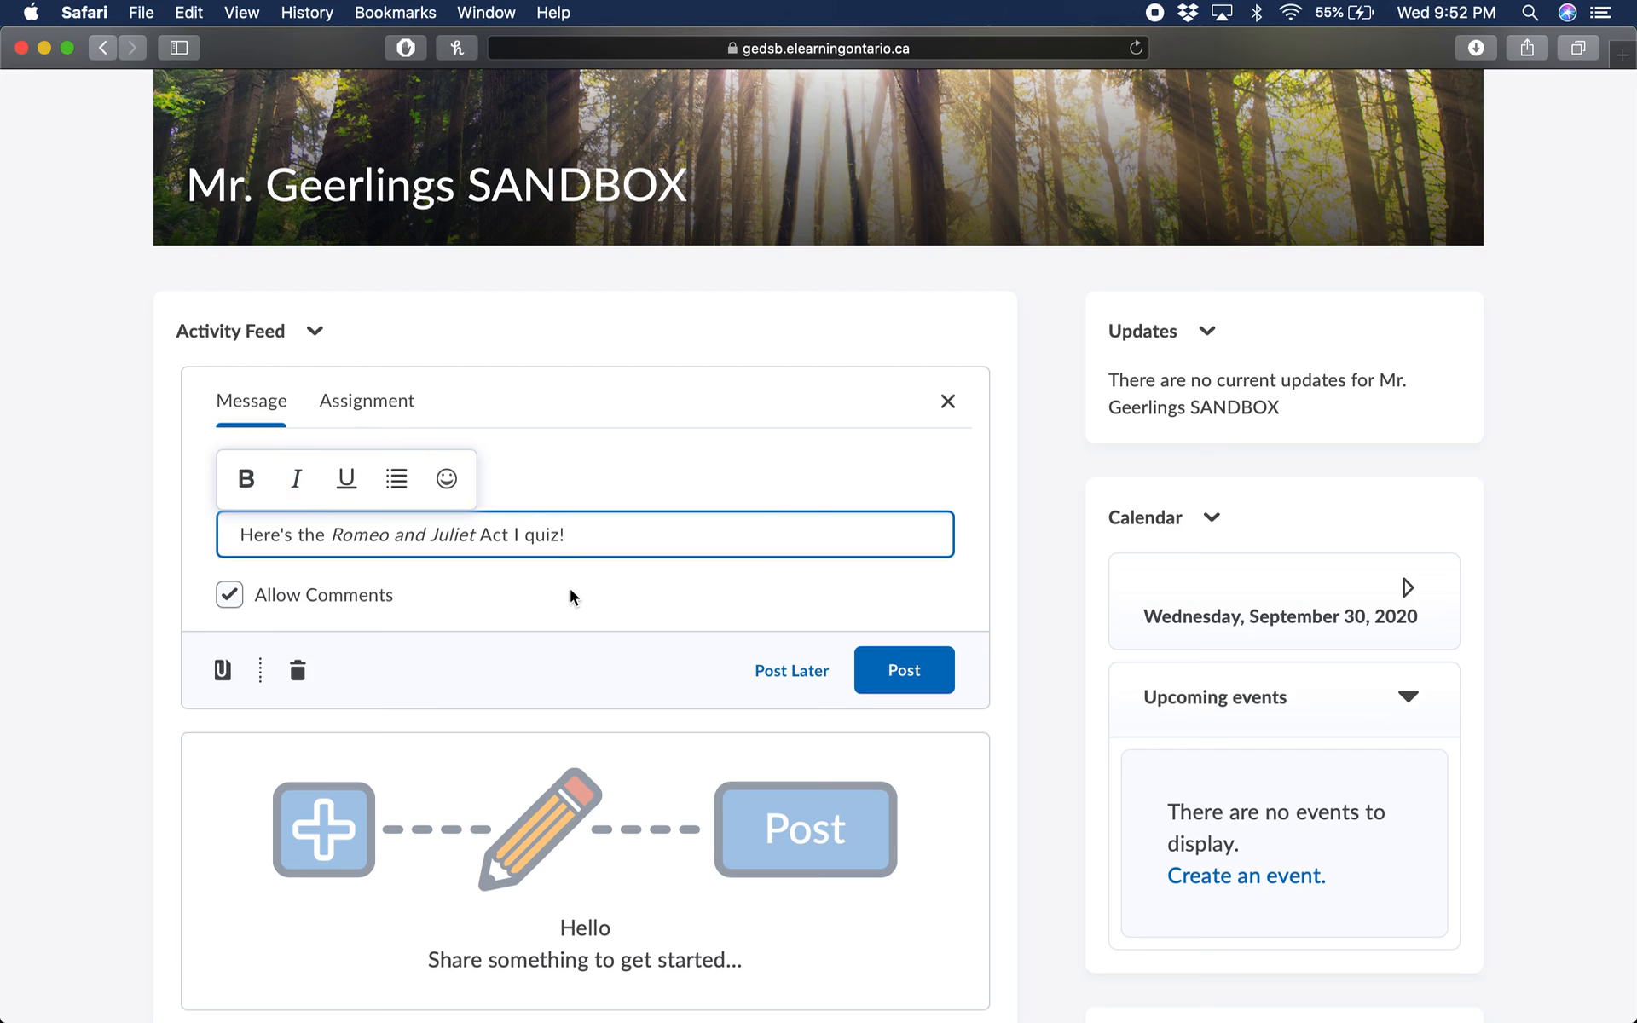
click(228, 596)
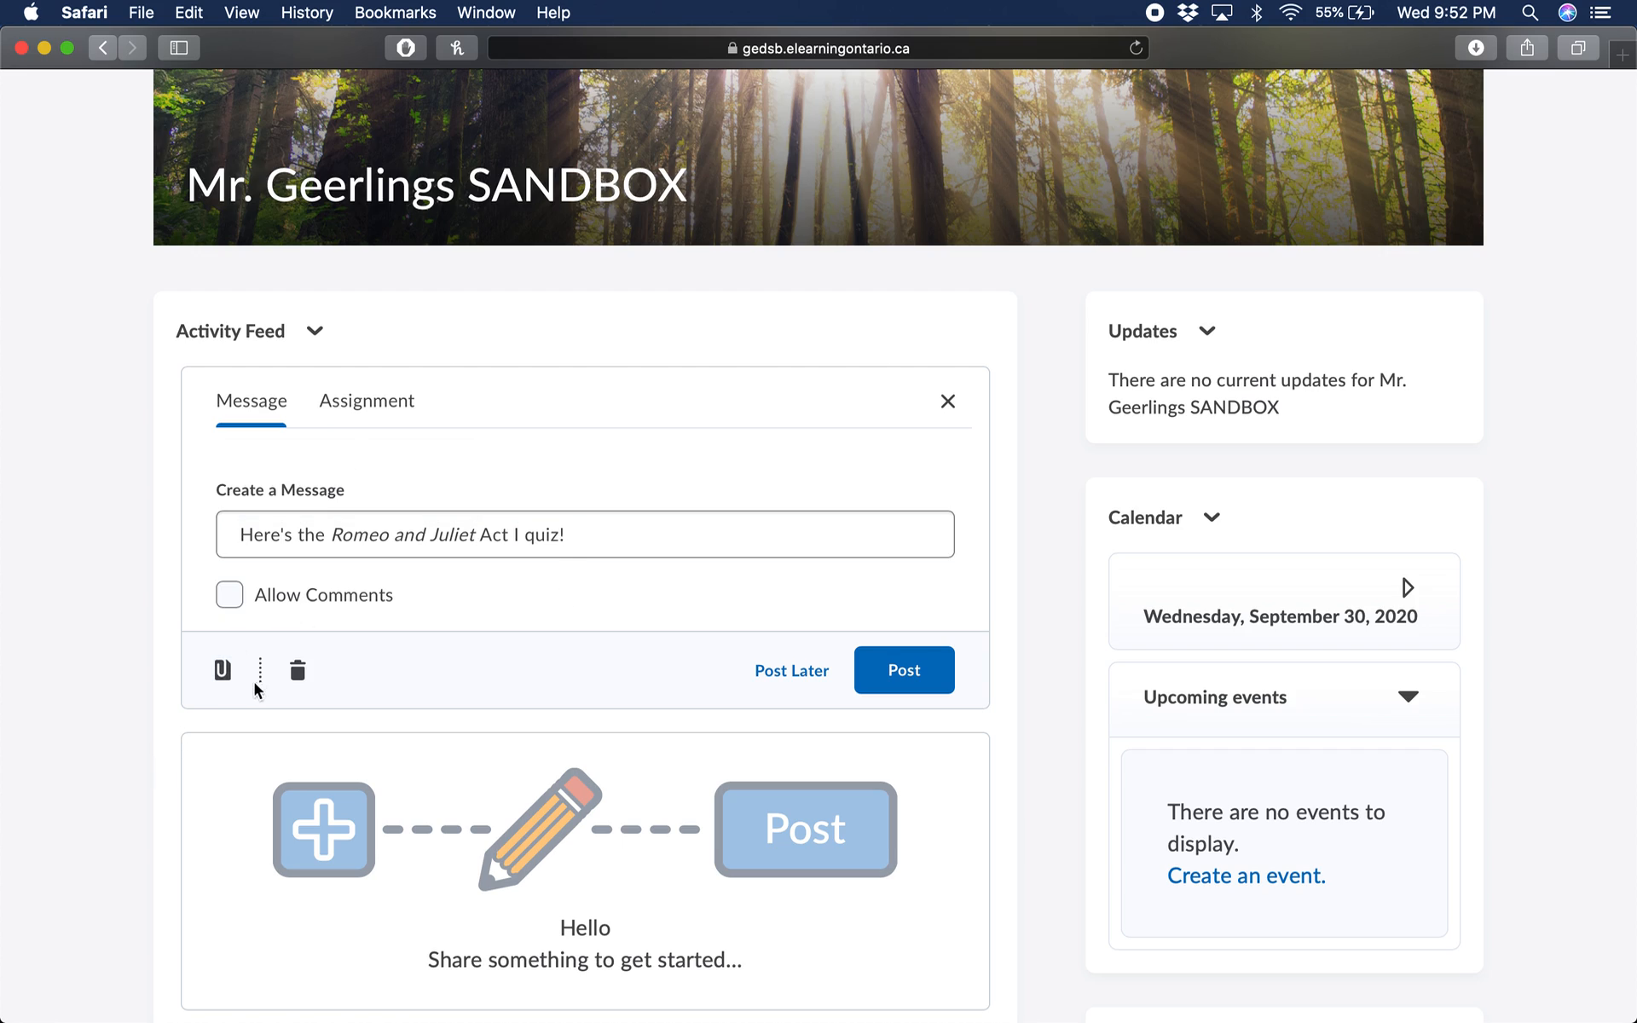
Attach a link to the existing Romeo and Juliet - Act I Quiz to the message and publish the post.
click(229, 677)
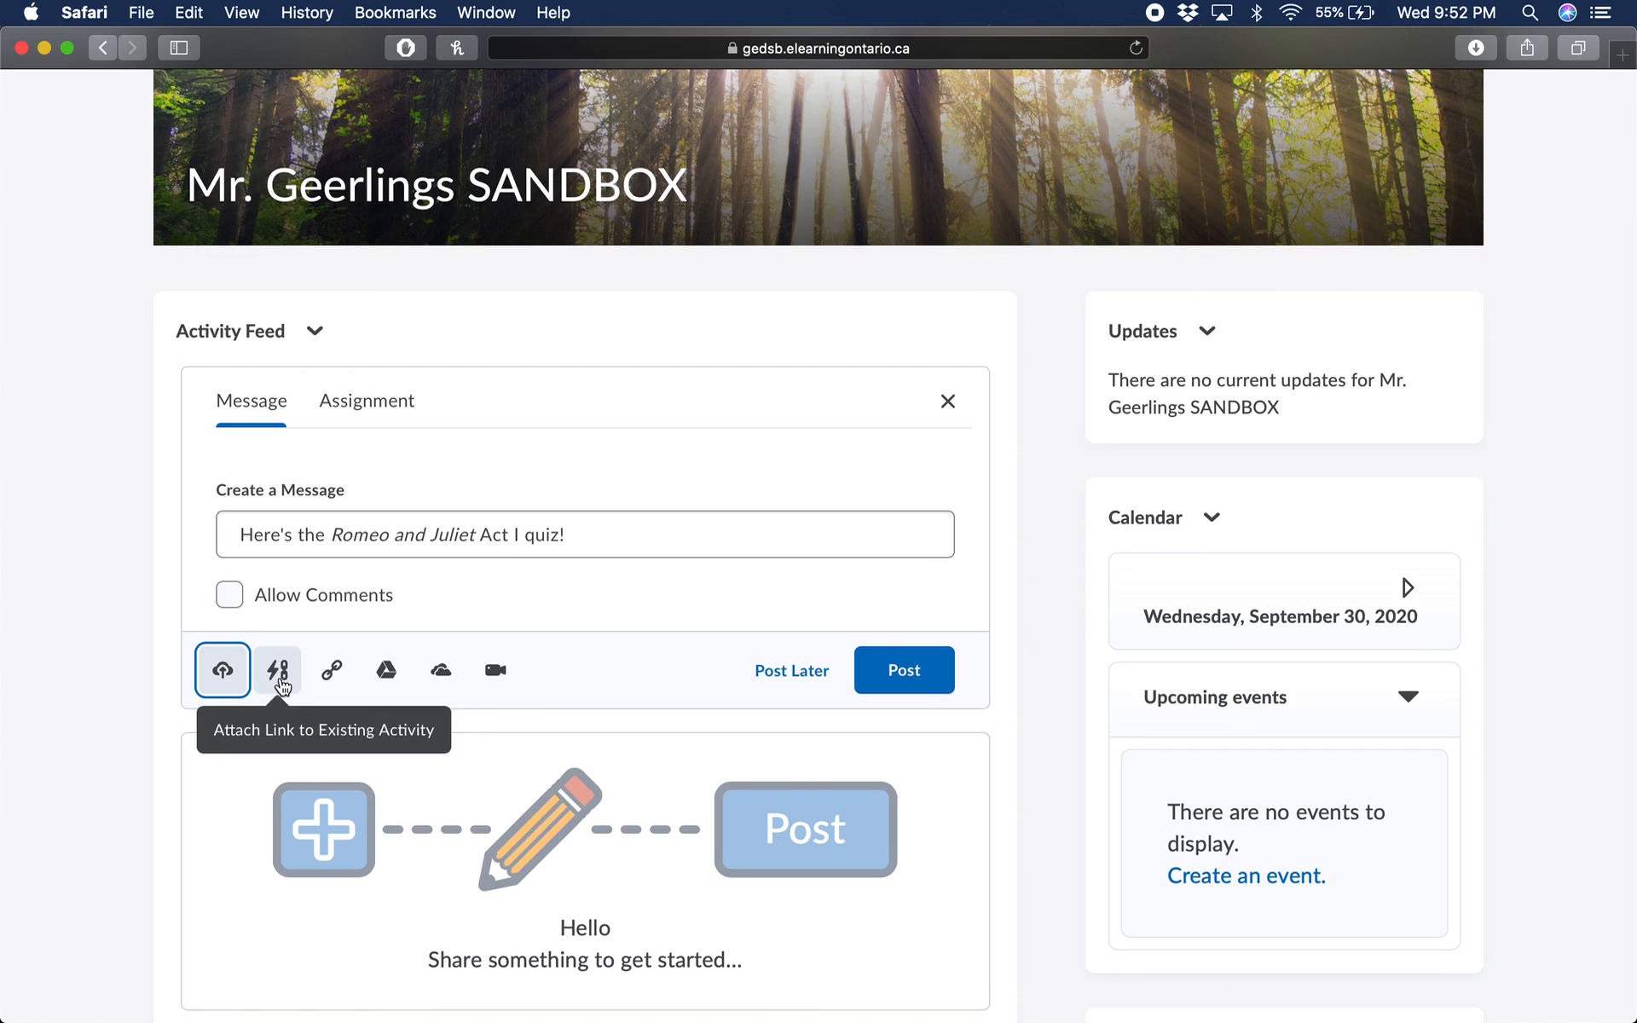
click(279, 673)
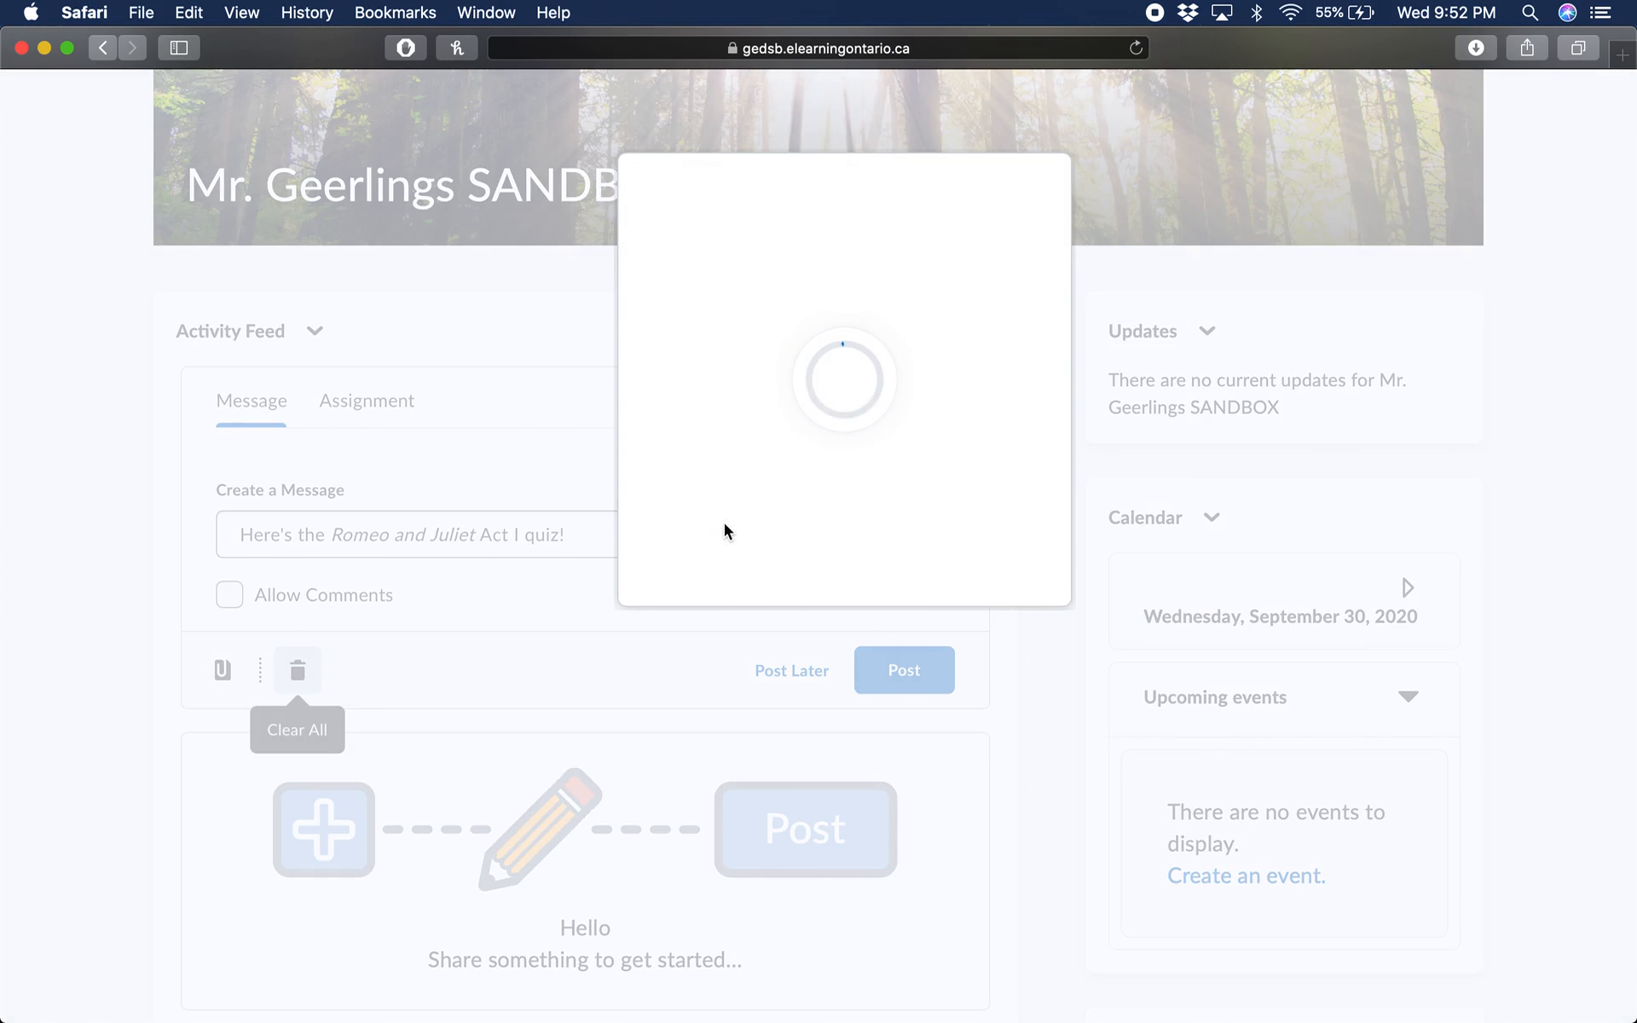
scroll(764, 592, down, 5)
scroll(766, 595, down, 4)
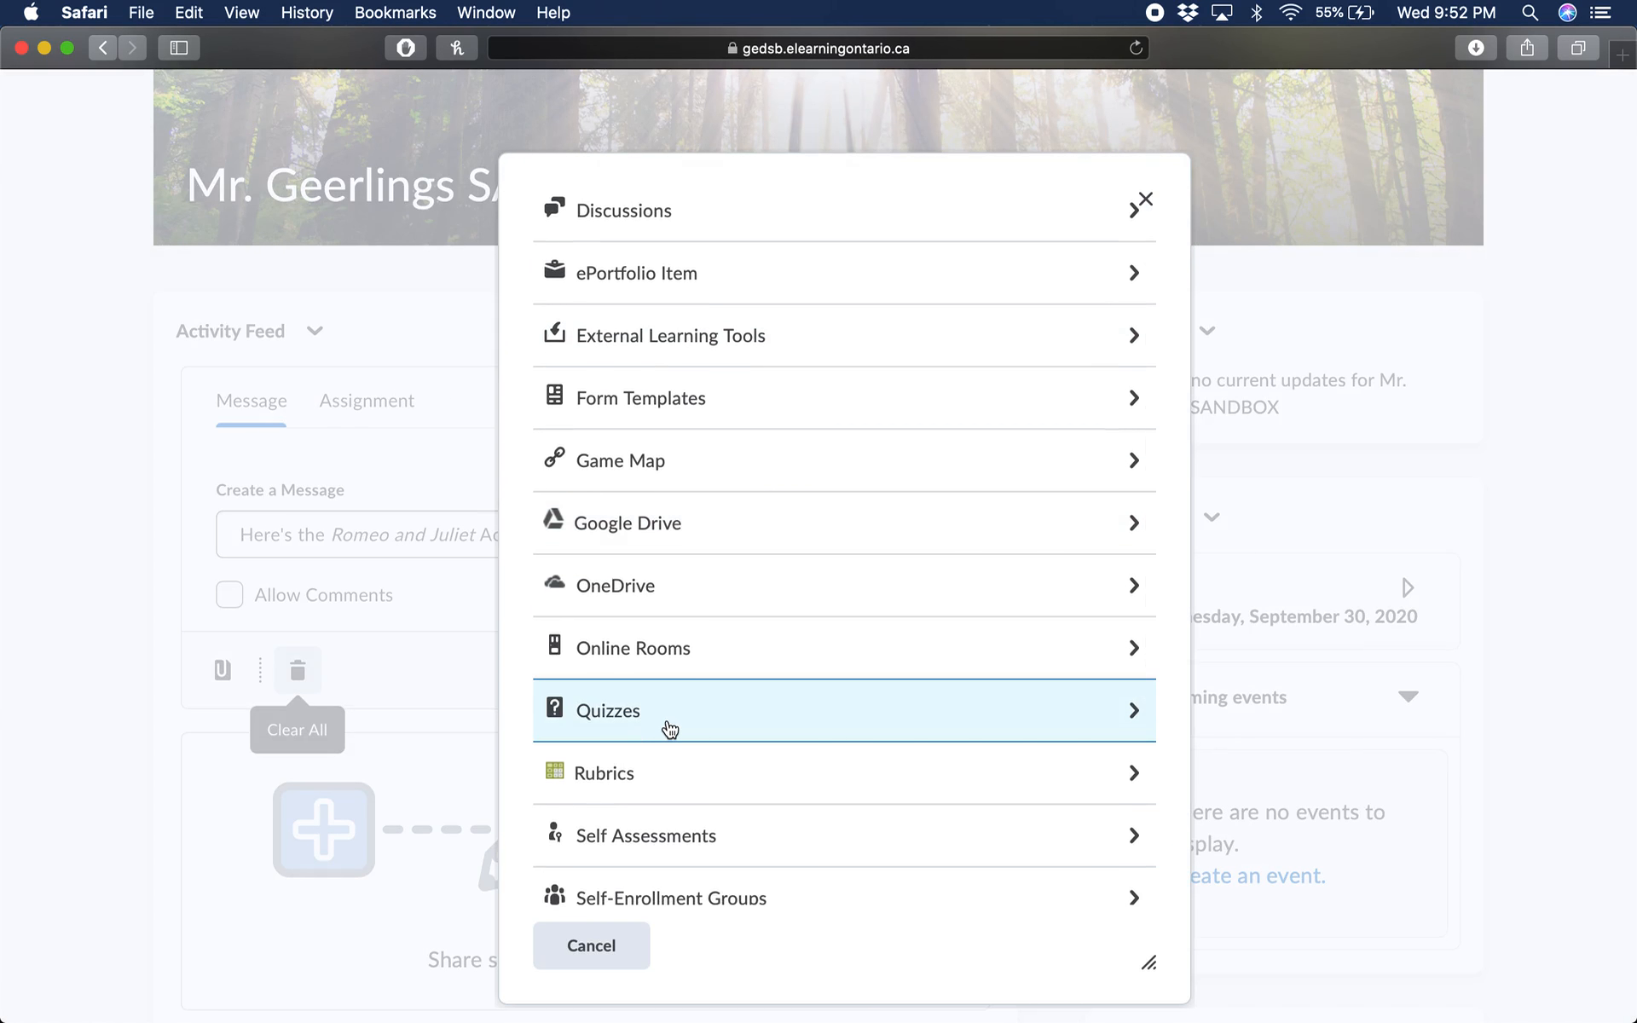
click(670, 729)
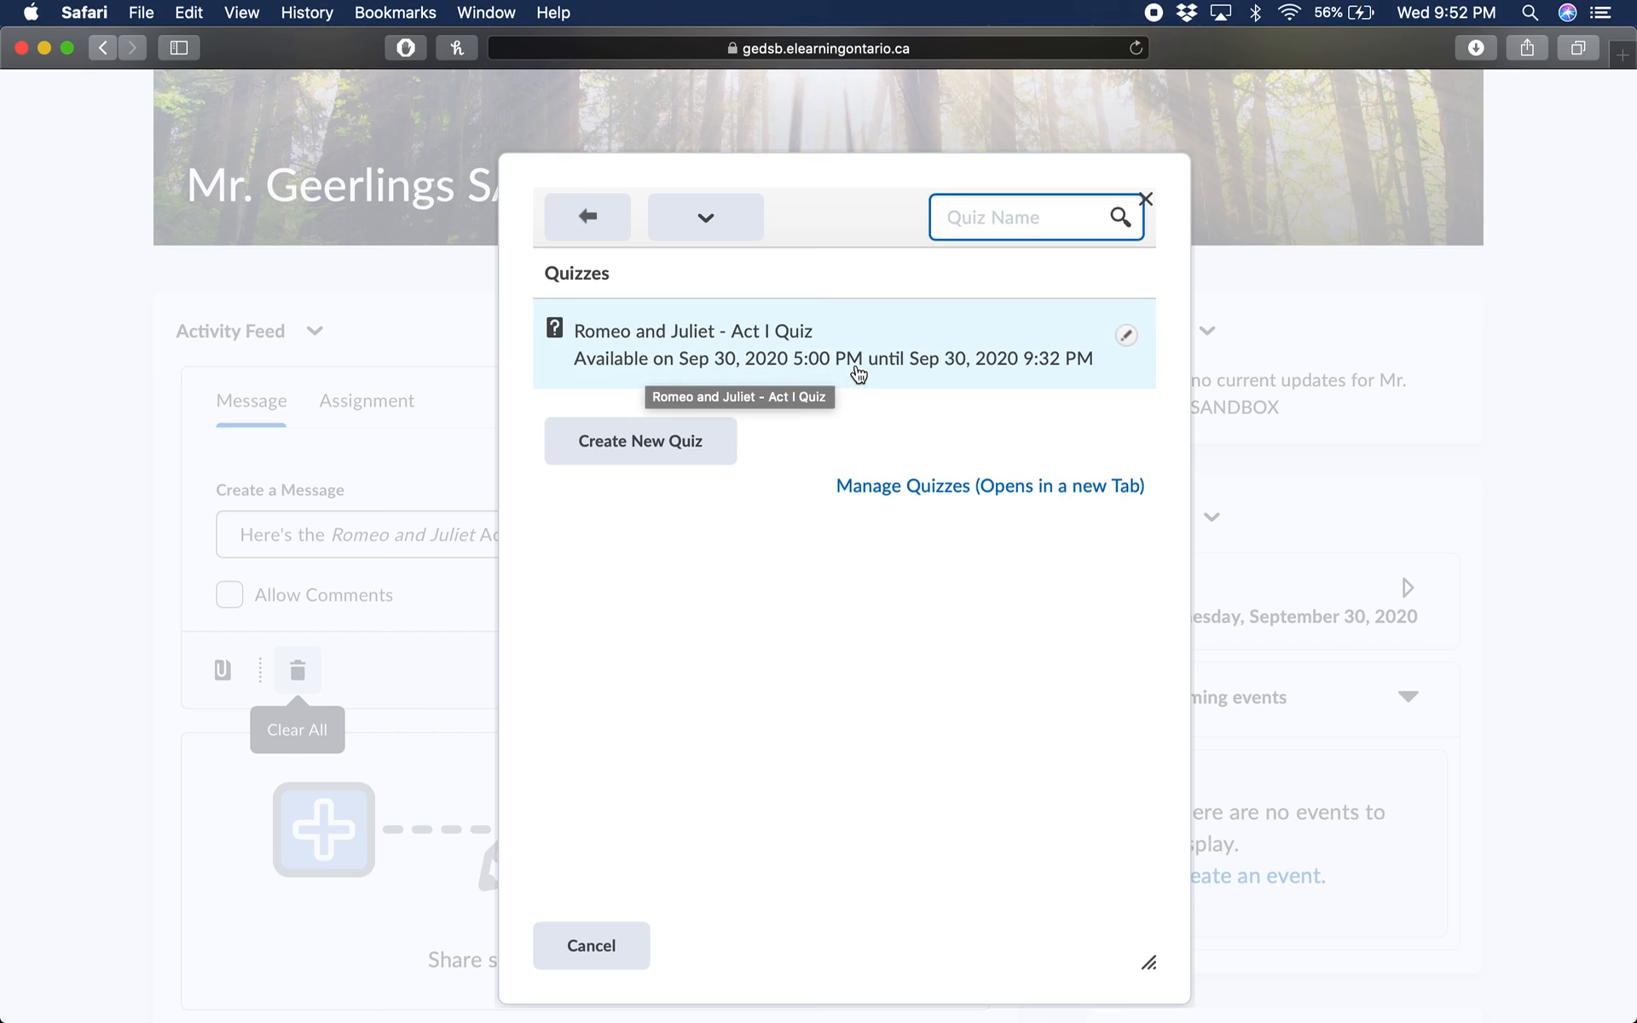
click(942, 358)
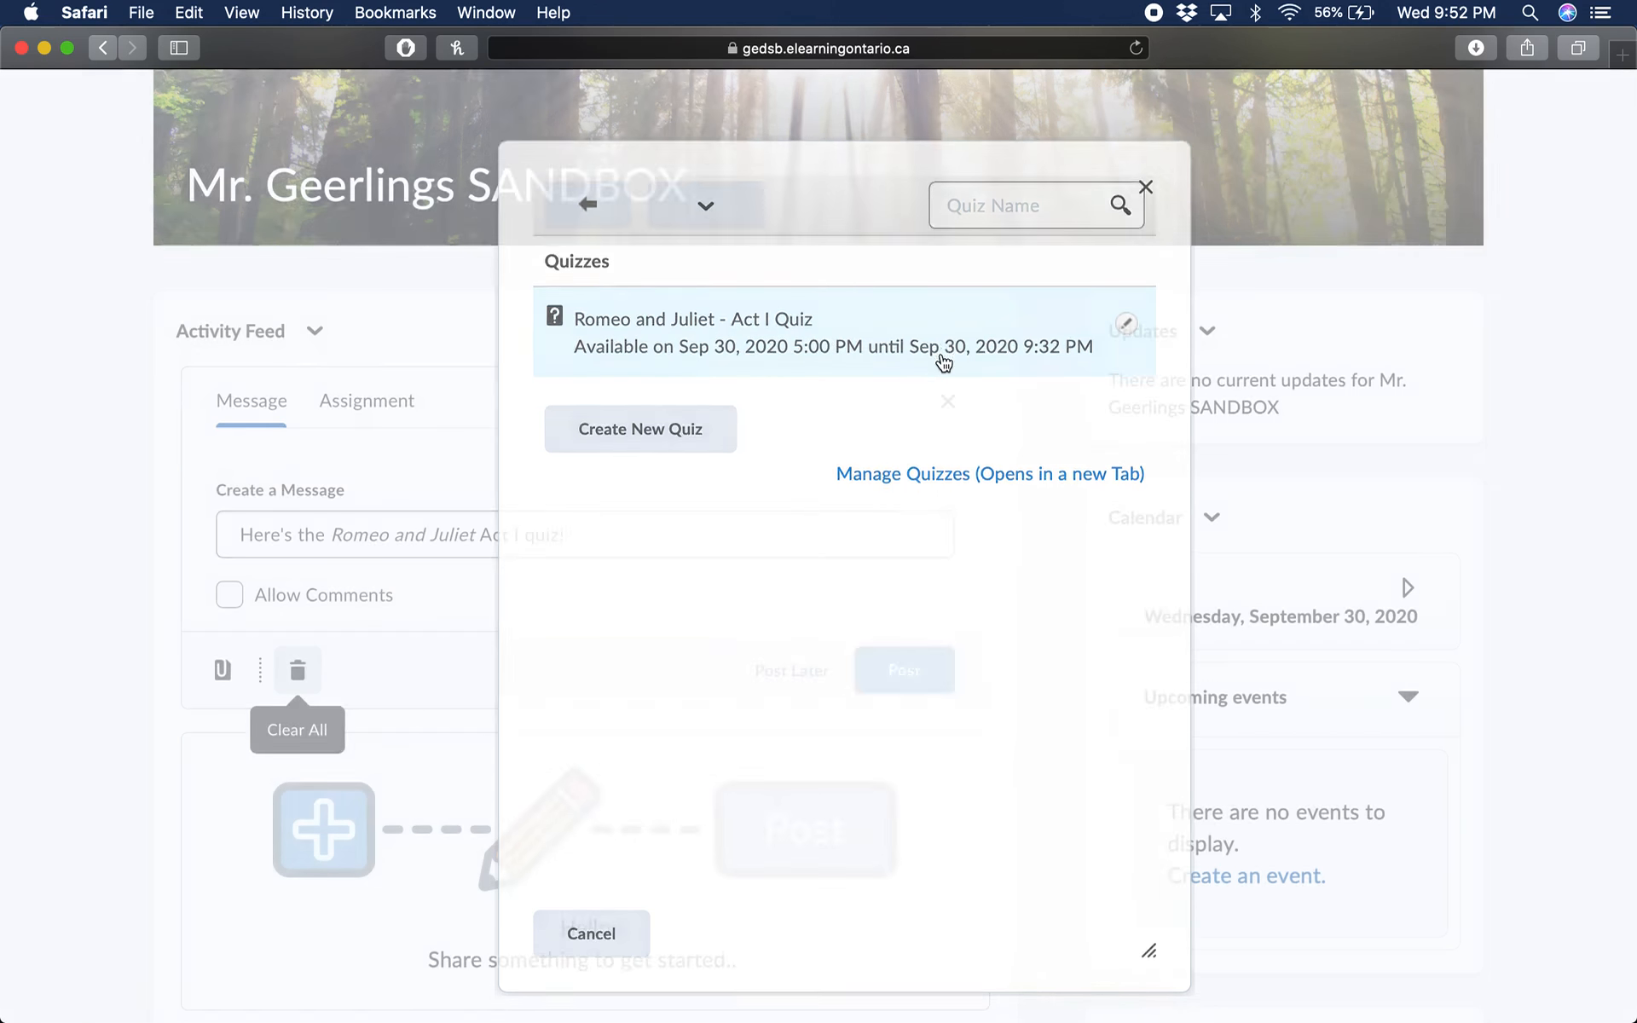
scroll(682, 718, up, 2)
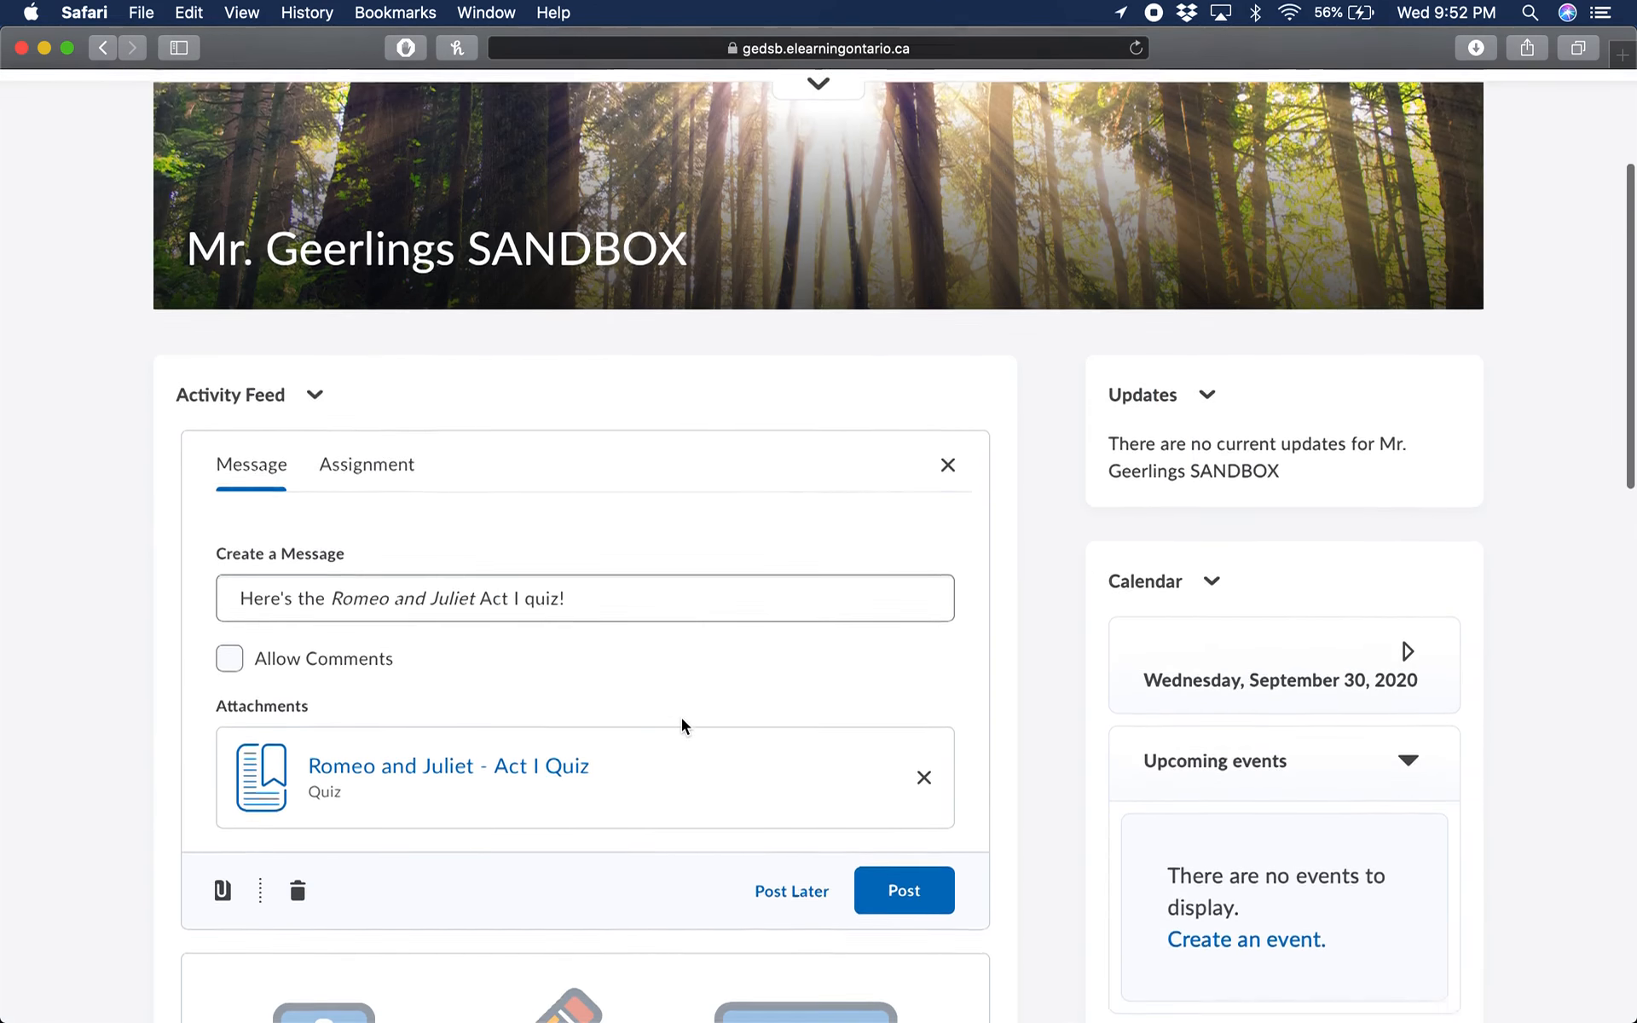
scroll(682, 717, down, 2)
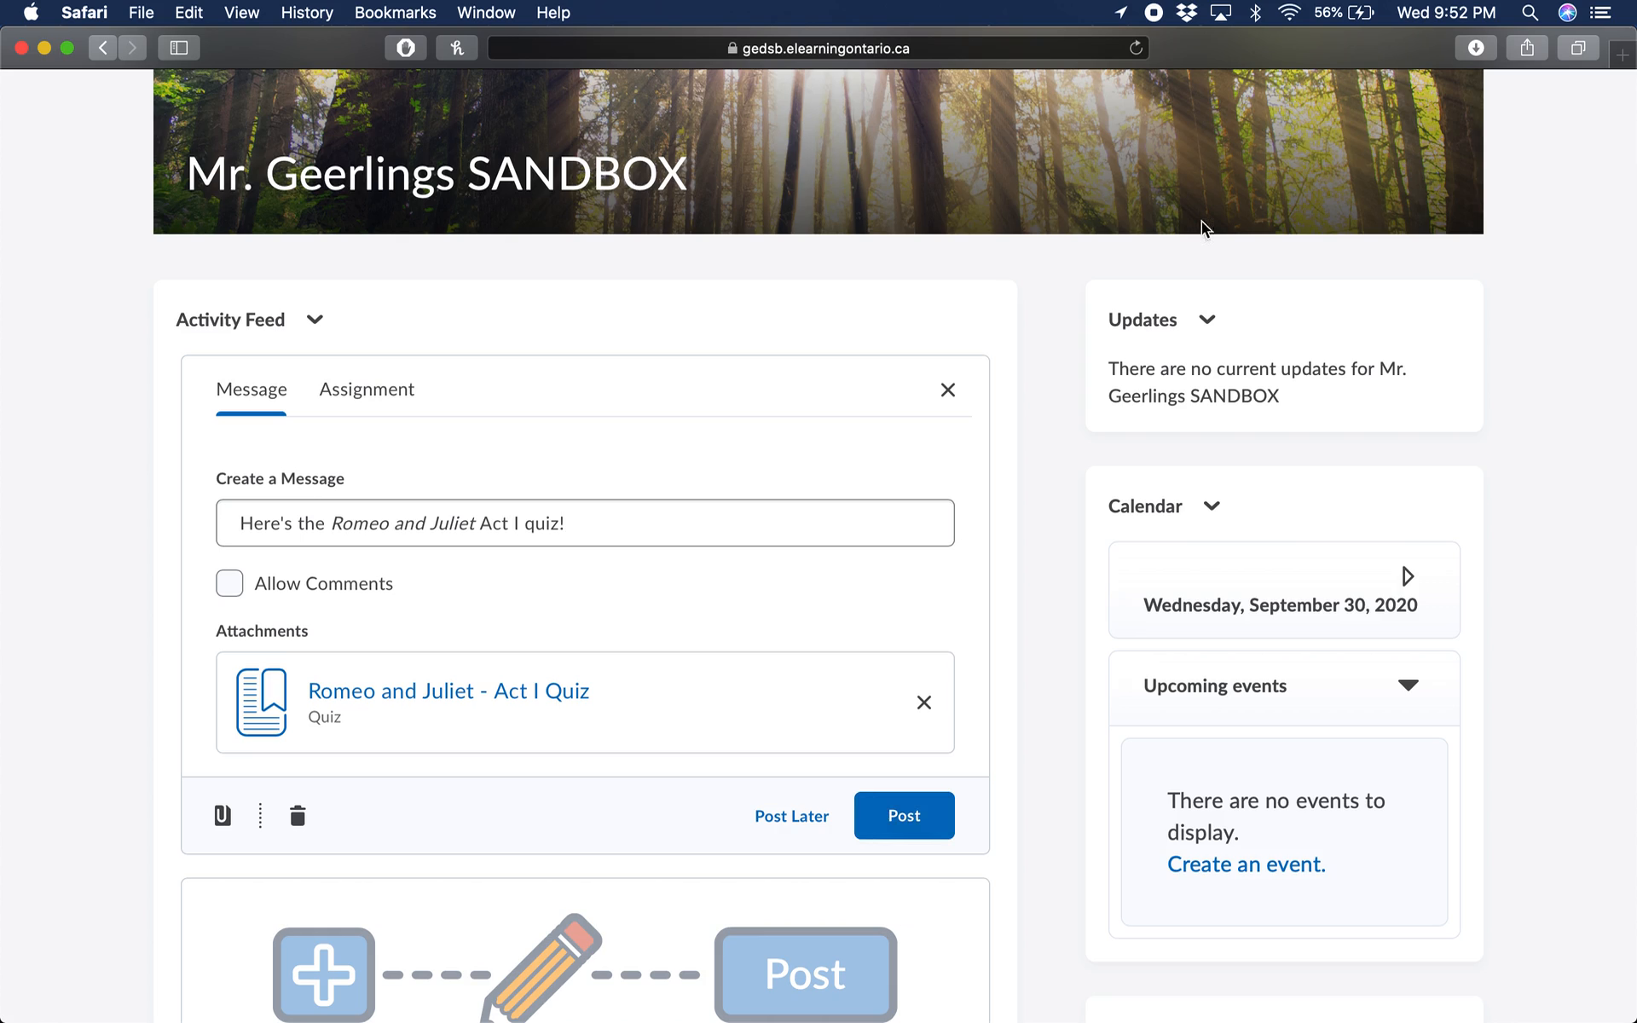
click(922, 823)
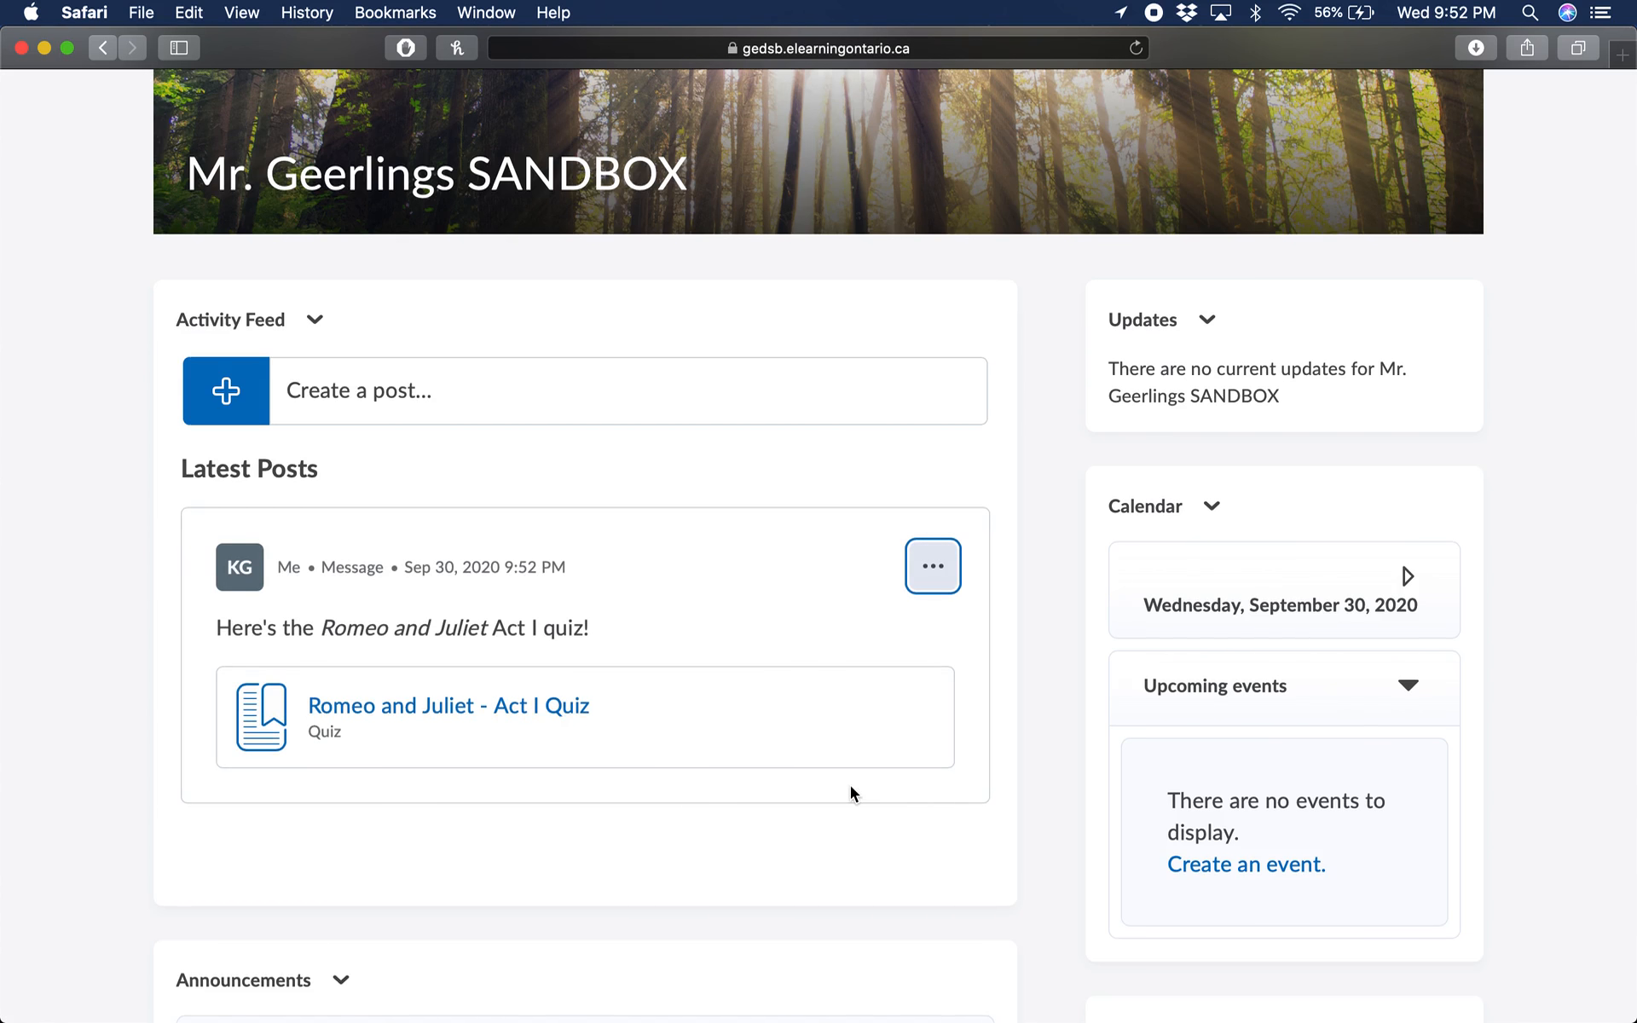
Switch to the test student's window, reload the course homepage, and open the quiz from the feed post to read its summary.
scroll(854, 793, up, 2)
key(ctrl+Up)
click(557, 426)
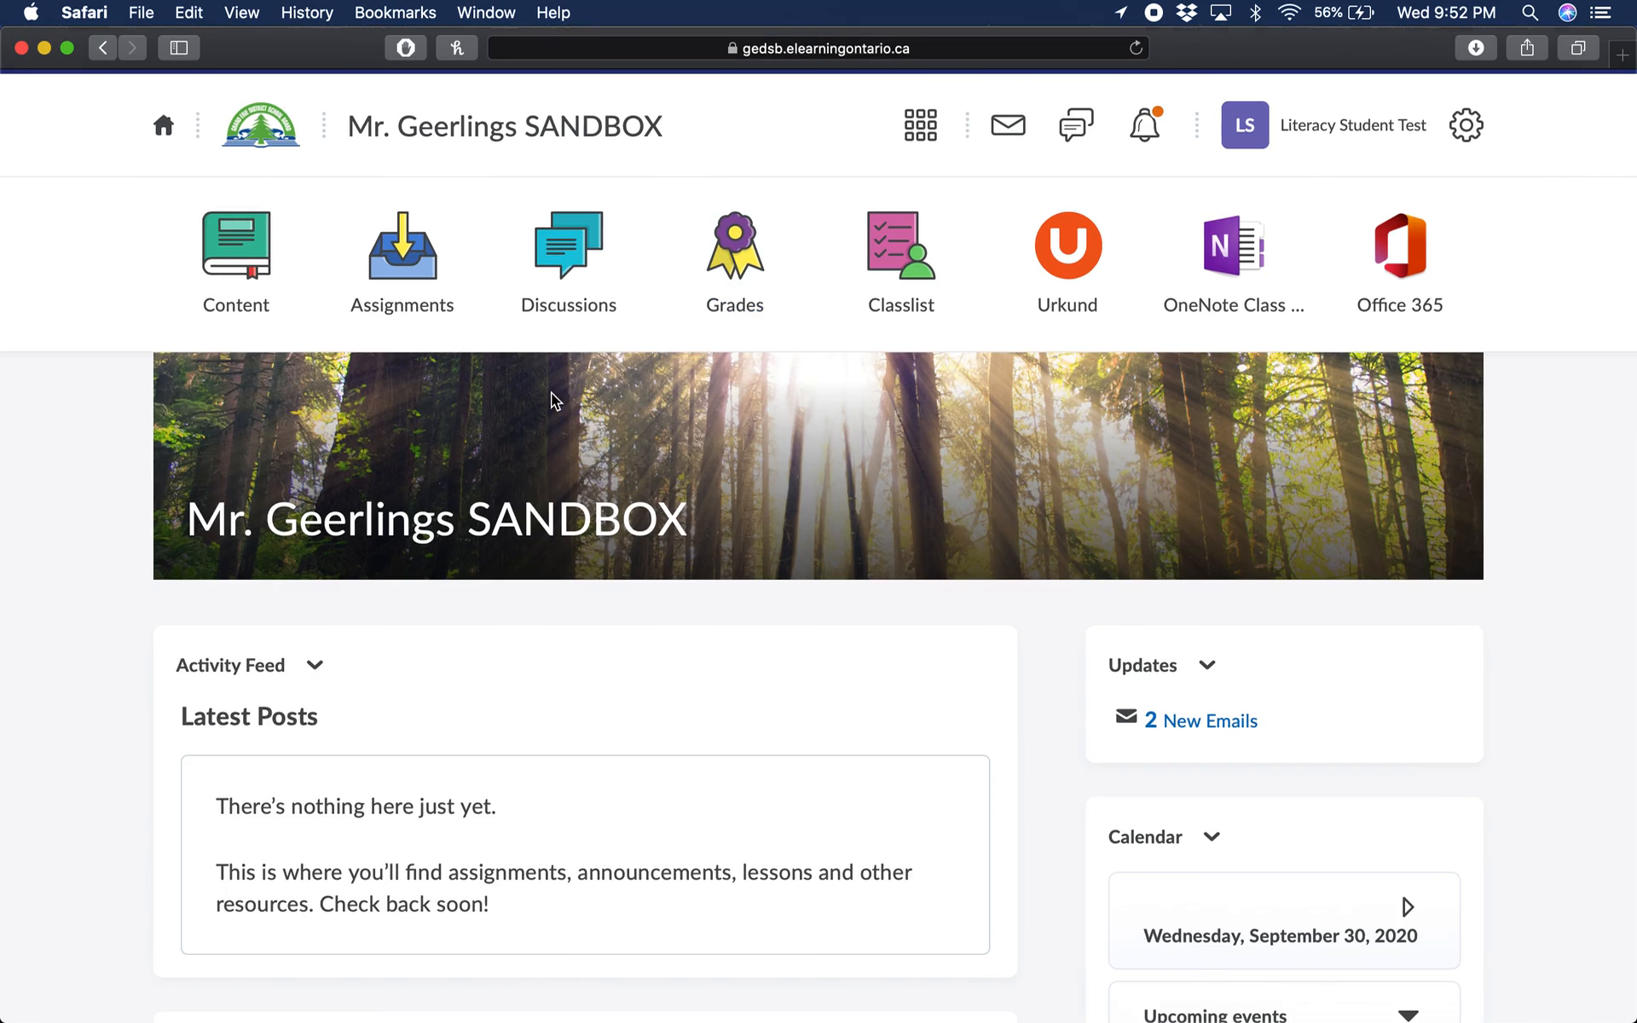
click(601, 50)
key(Return)
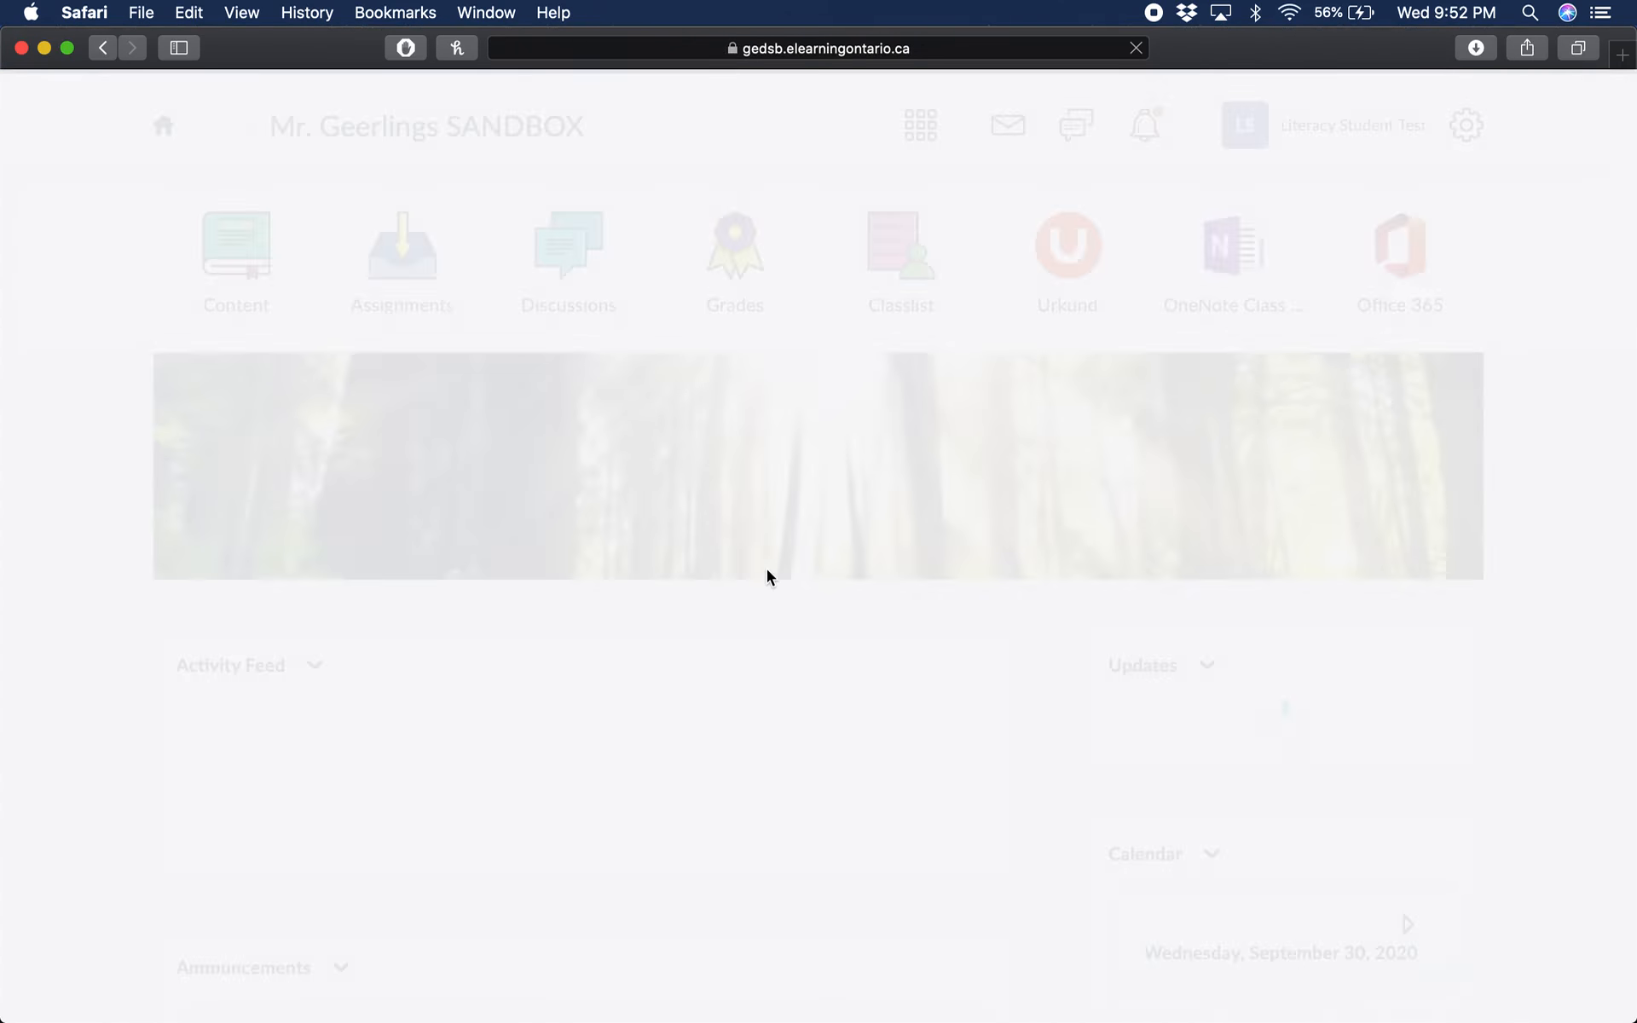
scroll(765, 569, down, 5)
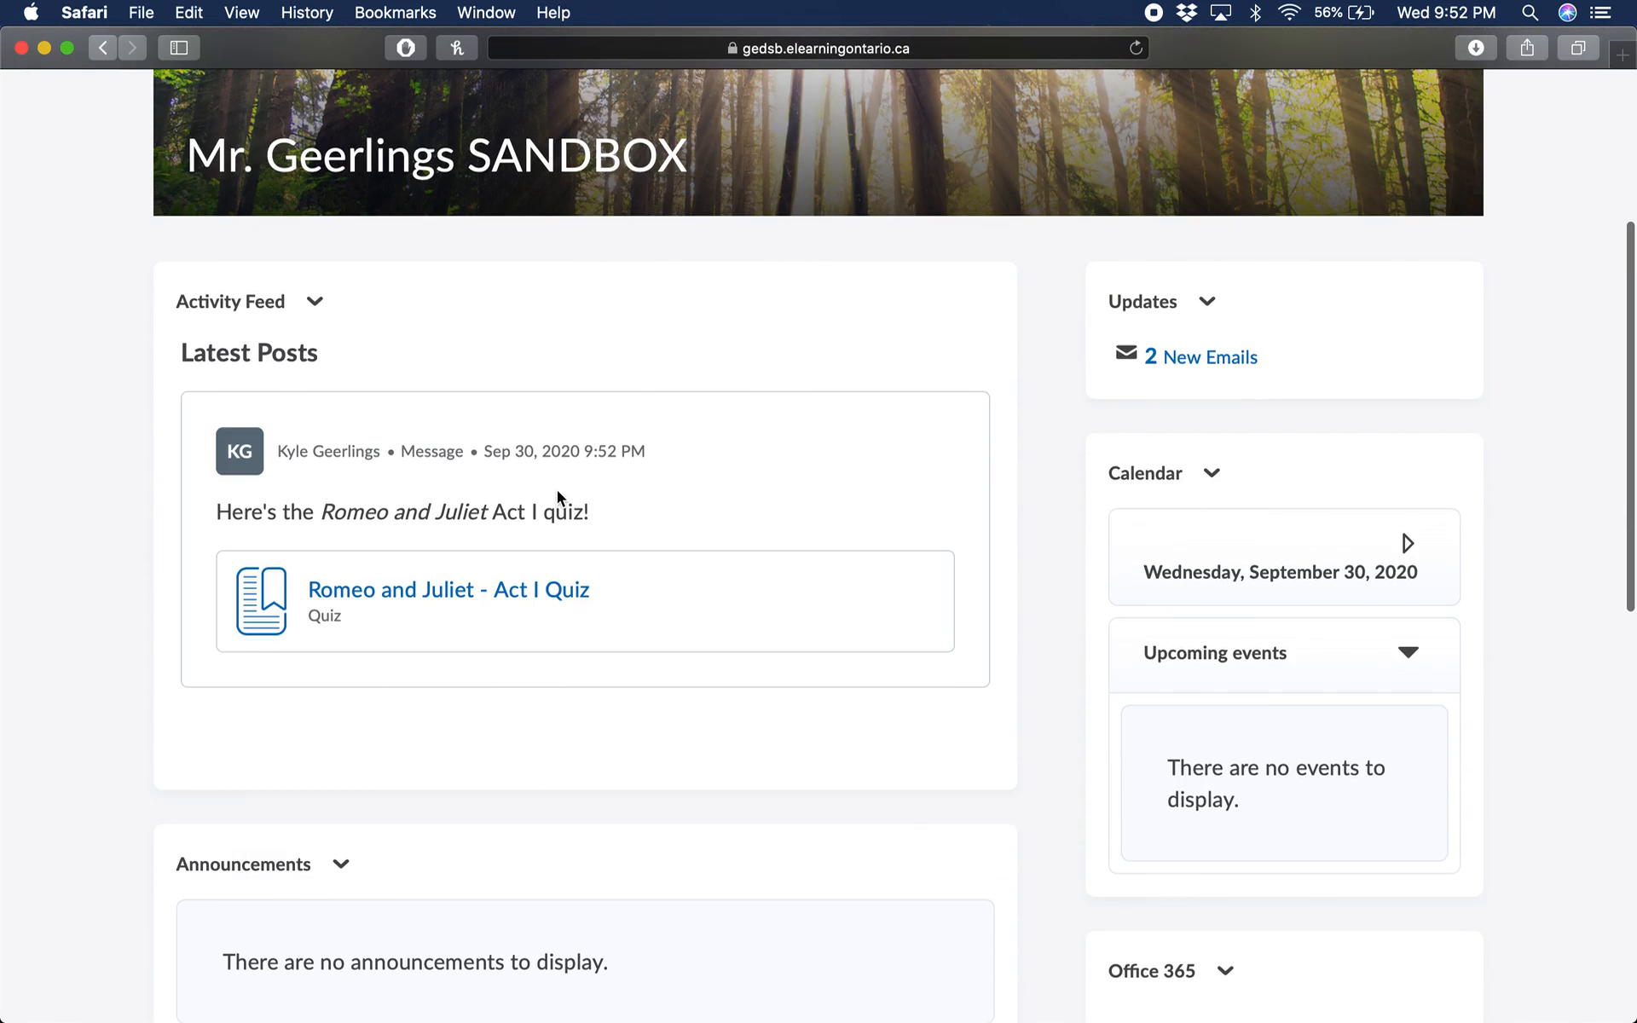
click(563, 603)
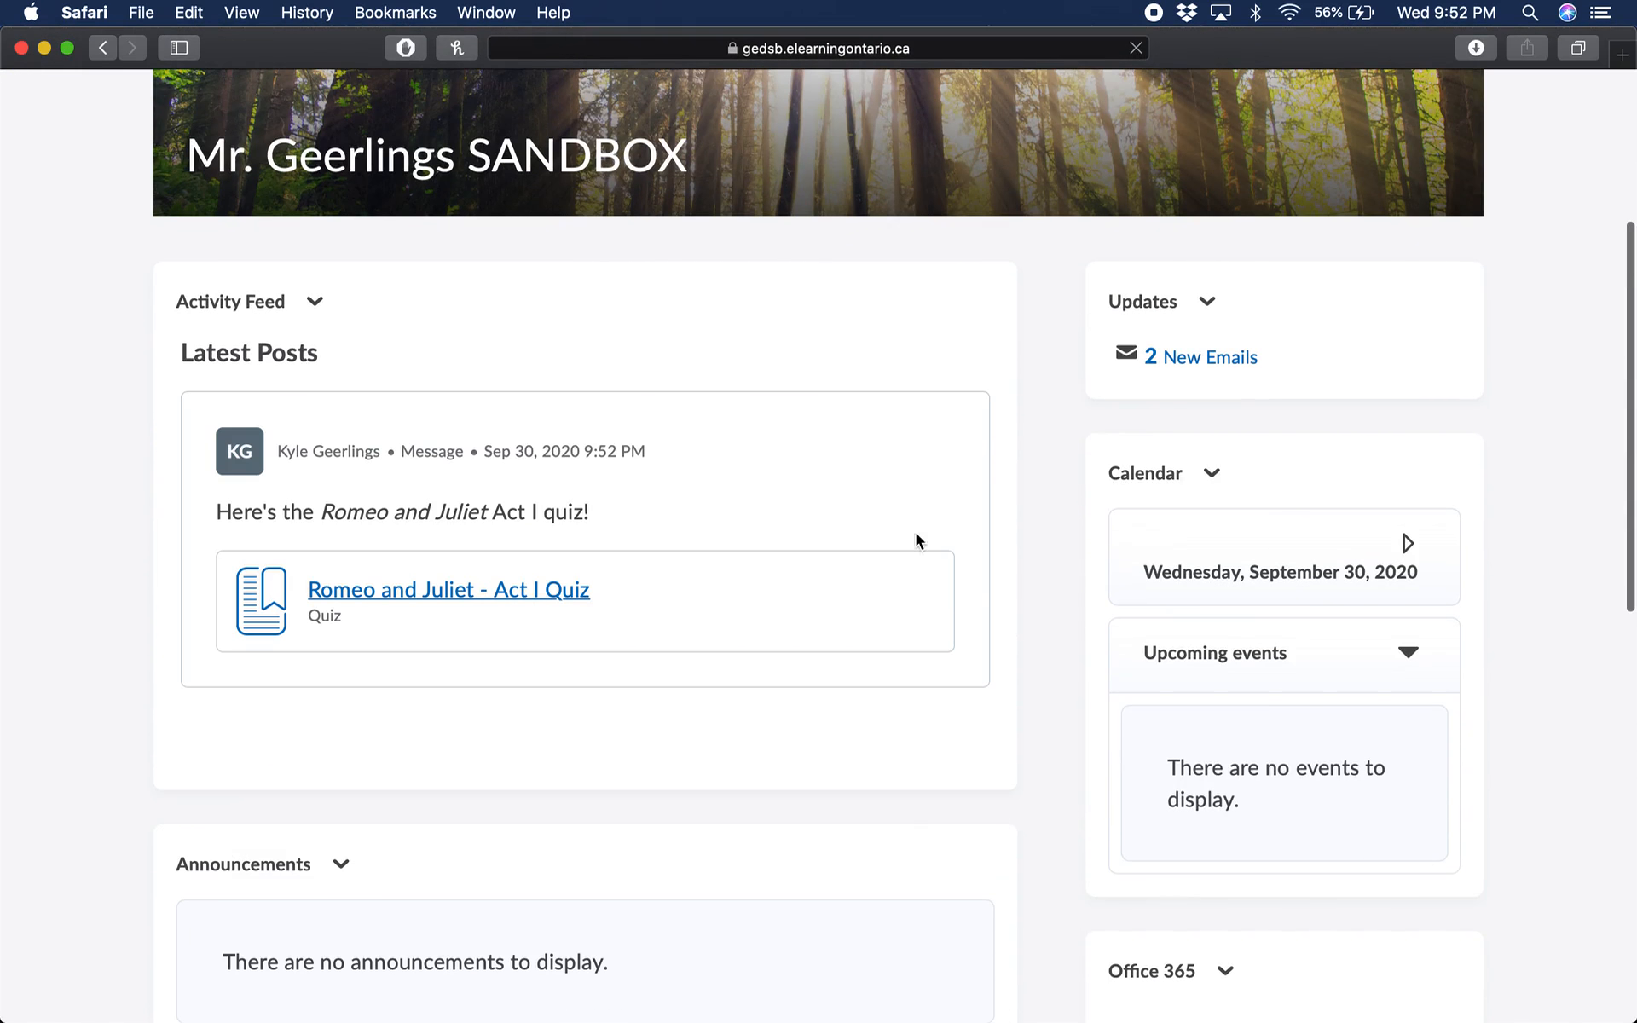
scroll(991, 584, down, 4)
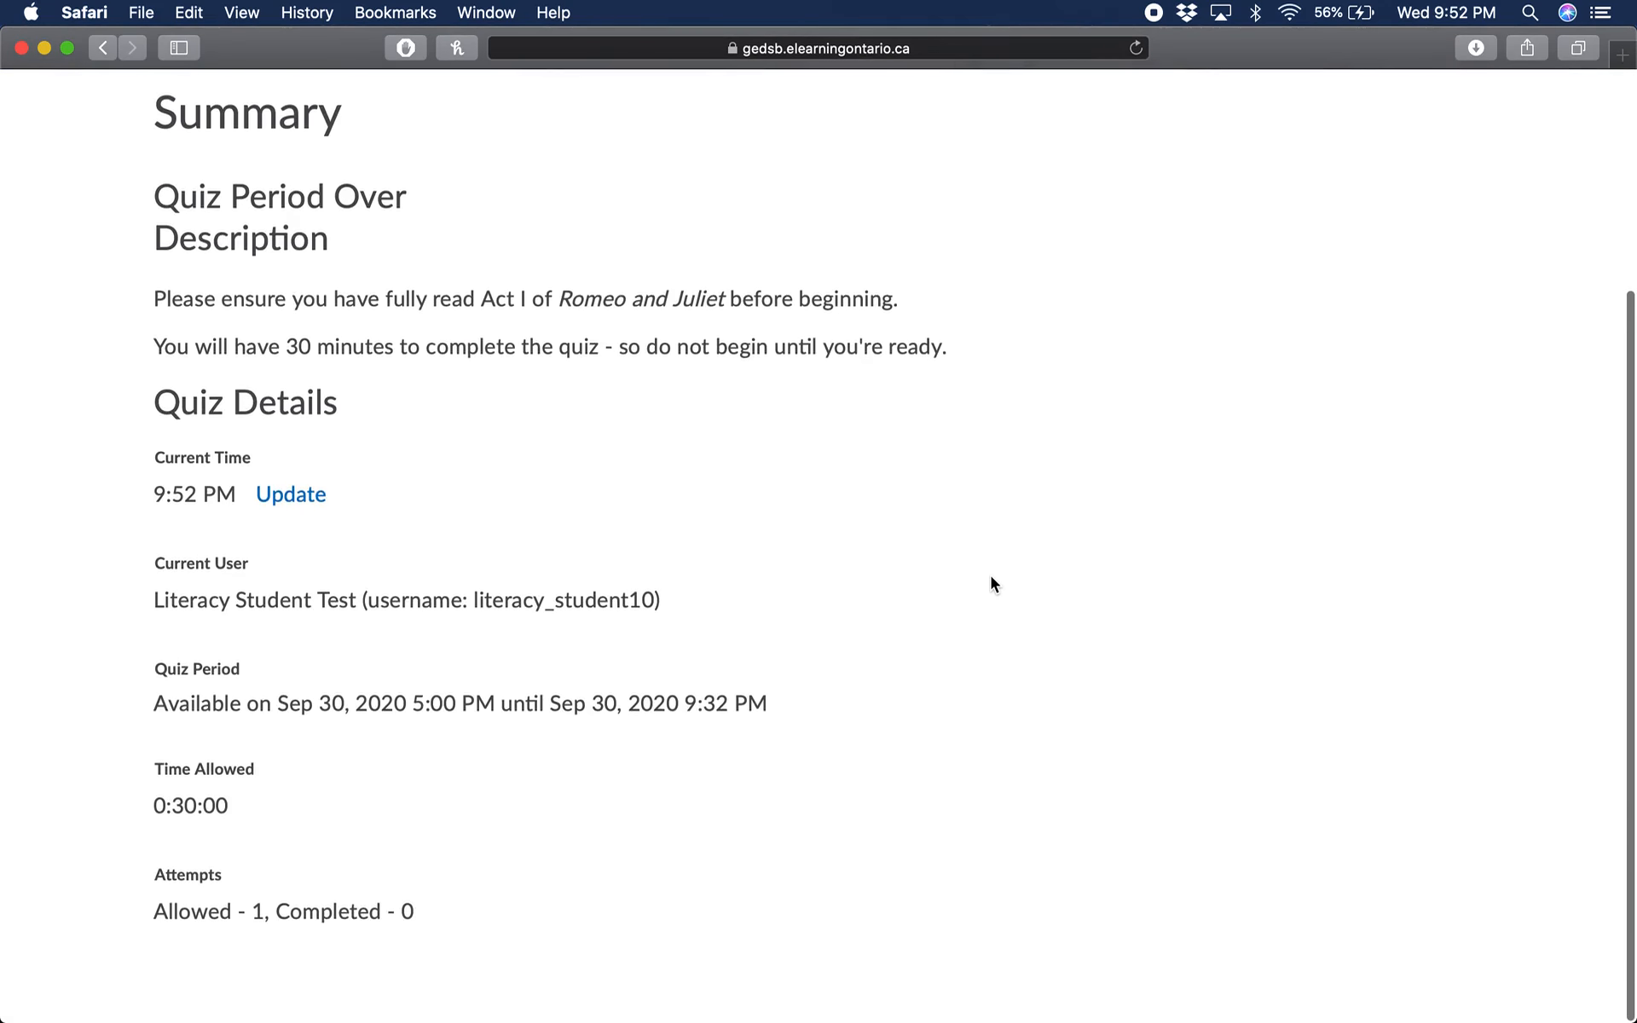
scroll(990, 584, up, 3)
scroll(990, 584, left, 3)
Switch back to the teacher's window and open the Romeo and Juliet - Act I Quiz for editing from the course's quiz tool.
key(ctrl+Up)
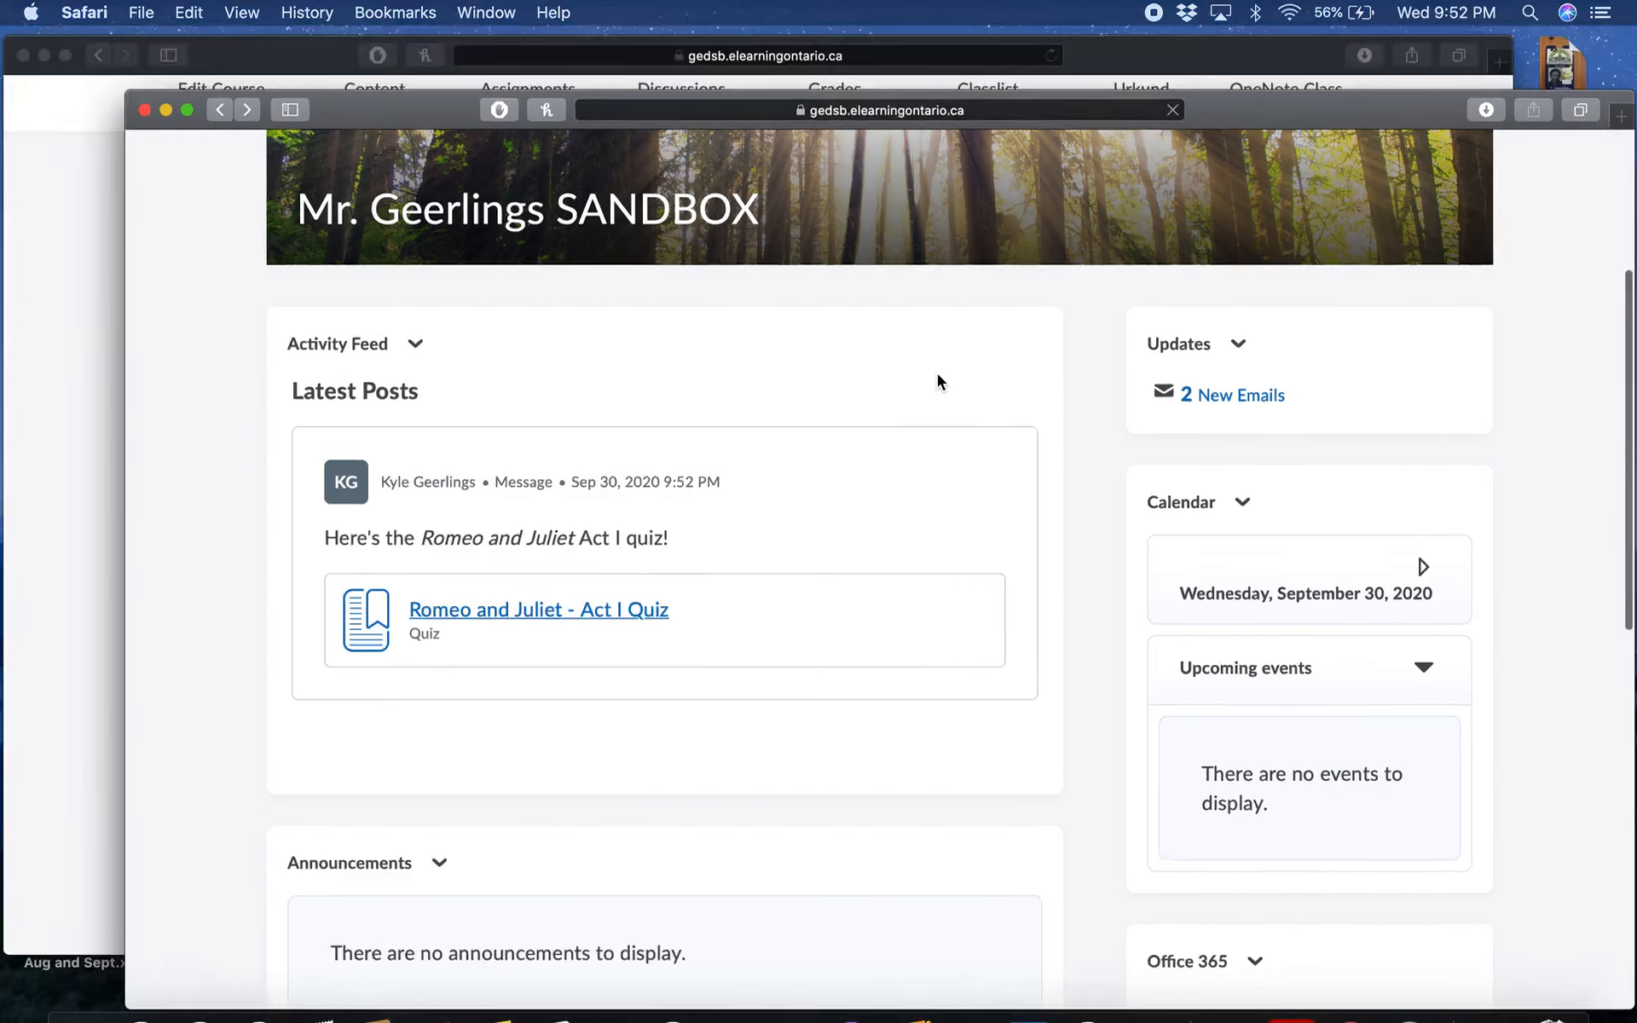
click(582, 362)
scroll(528, 376, up, 3)
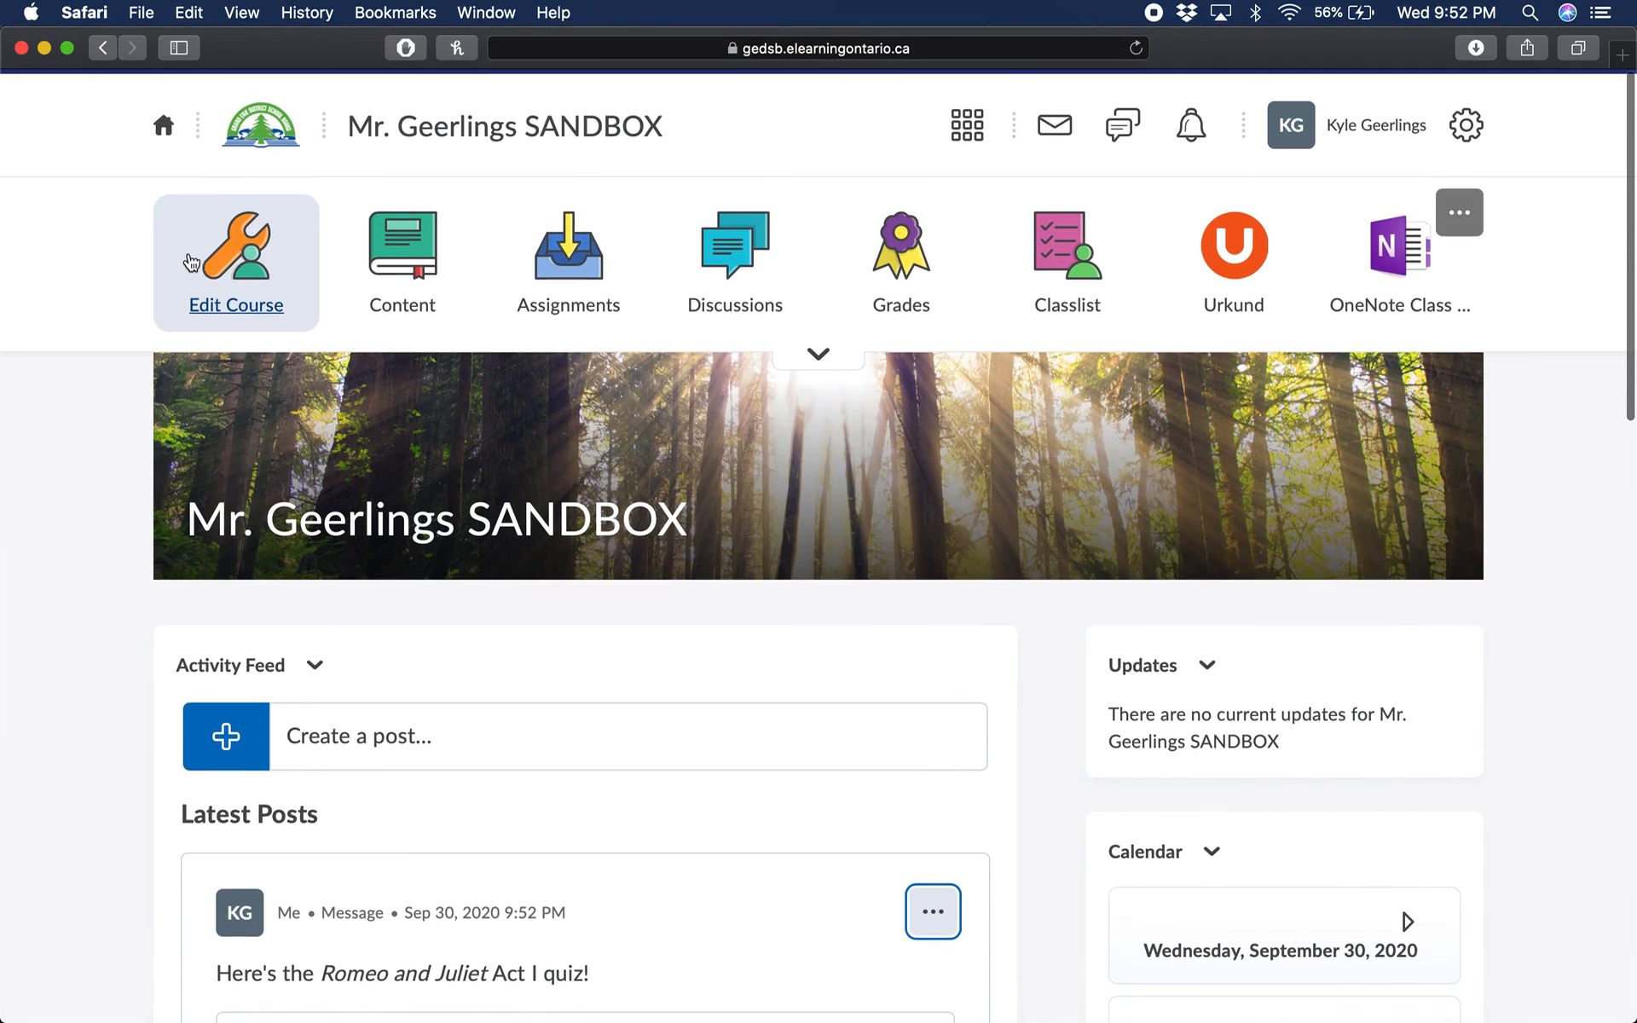
click(235, 252)
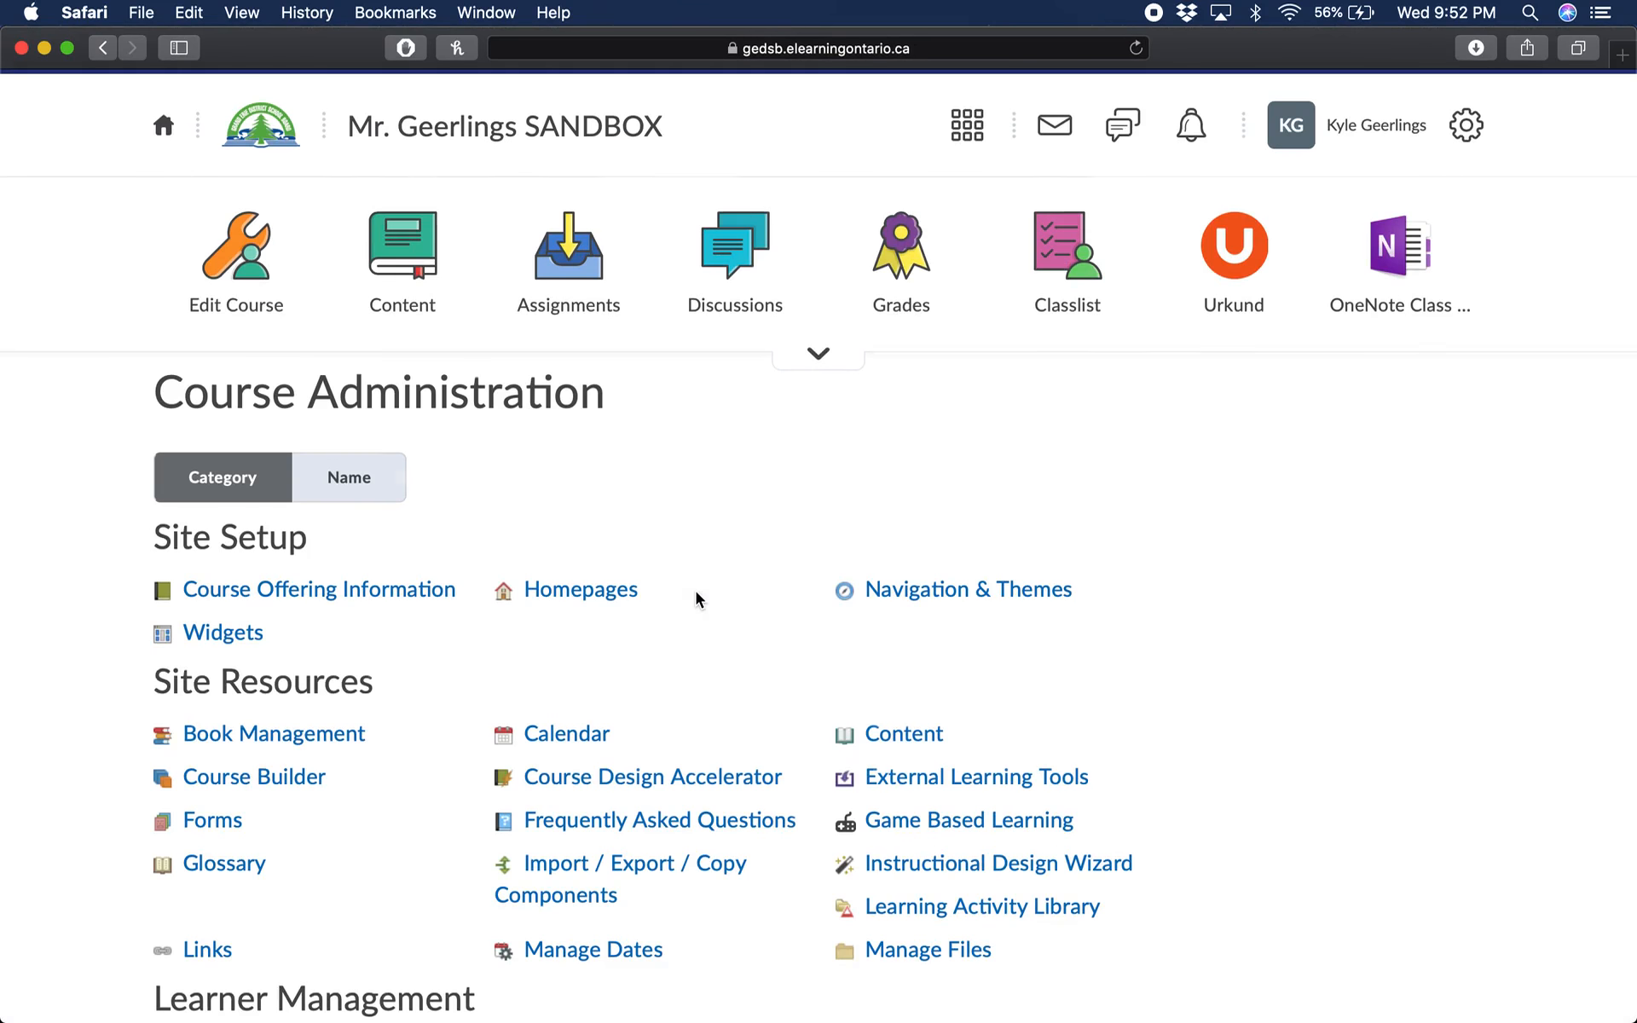
scroll(757, 677, down, 10)
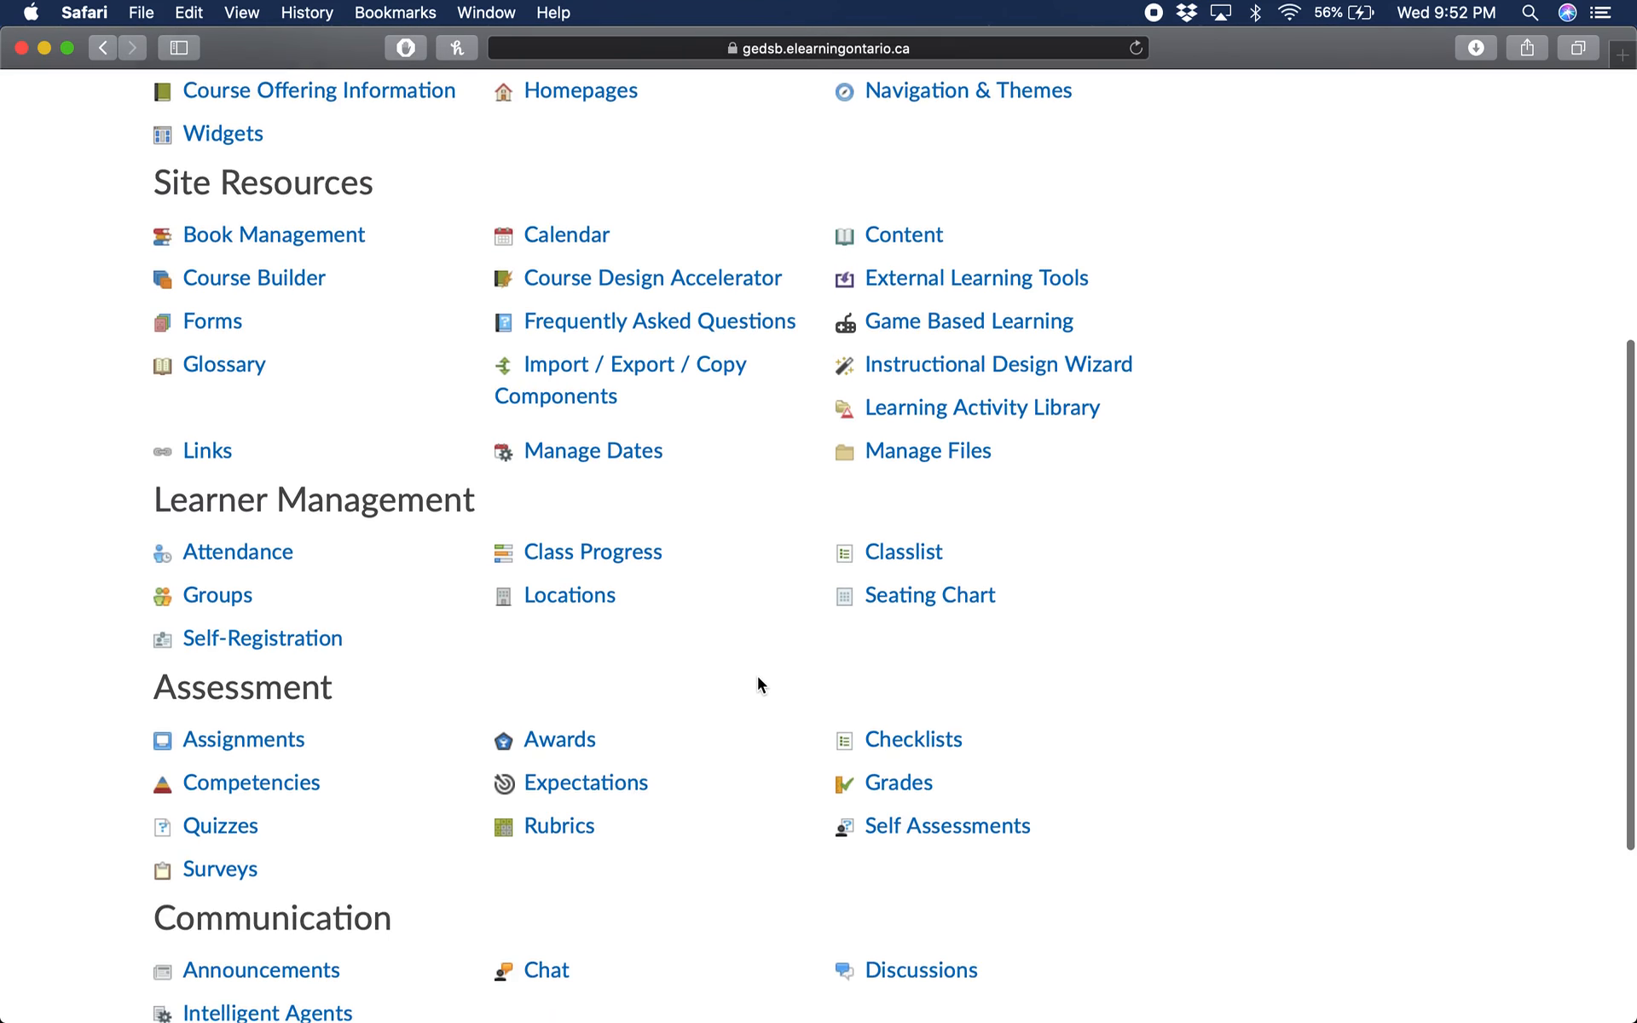
click(241, 755)
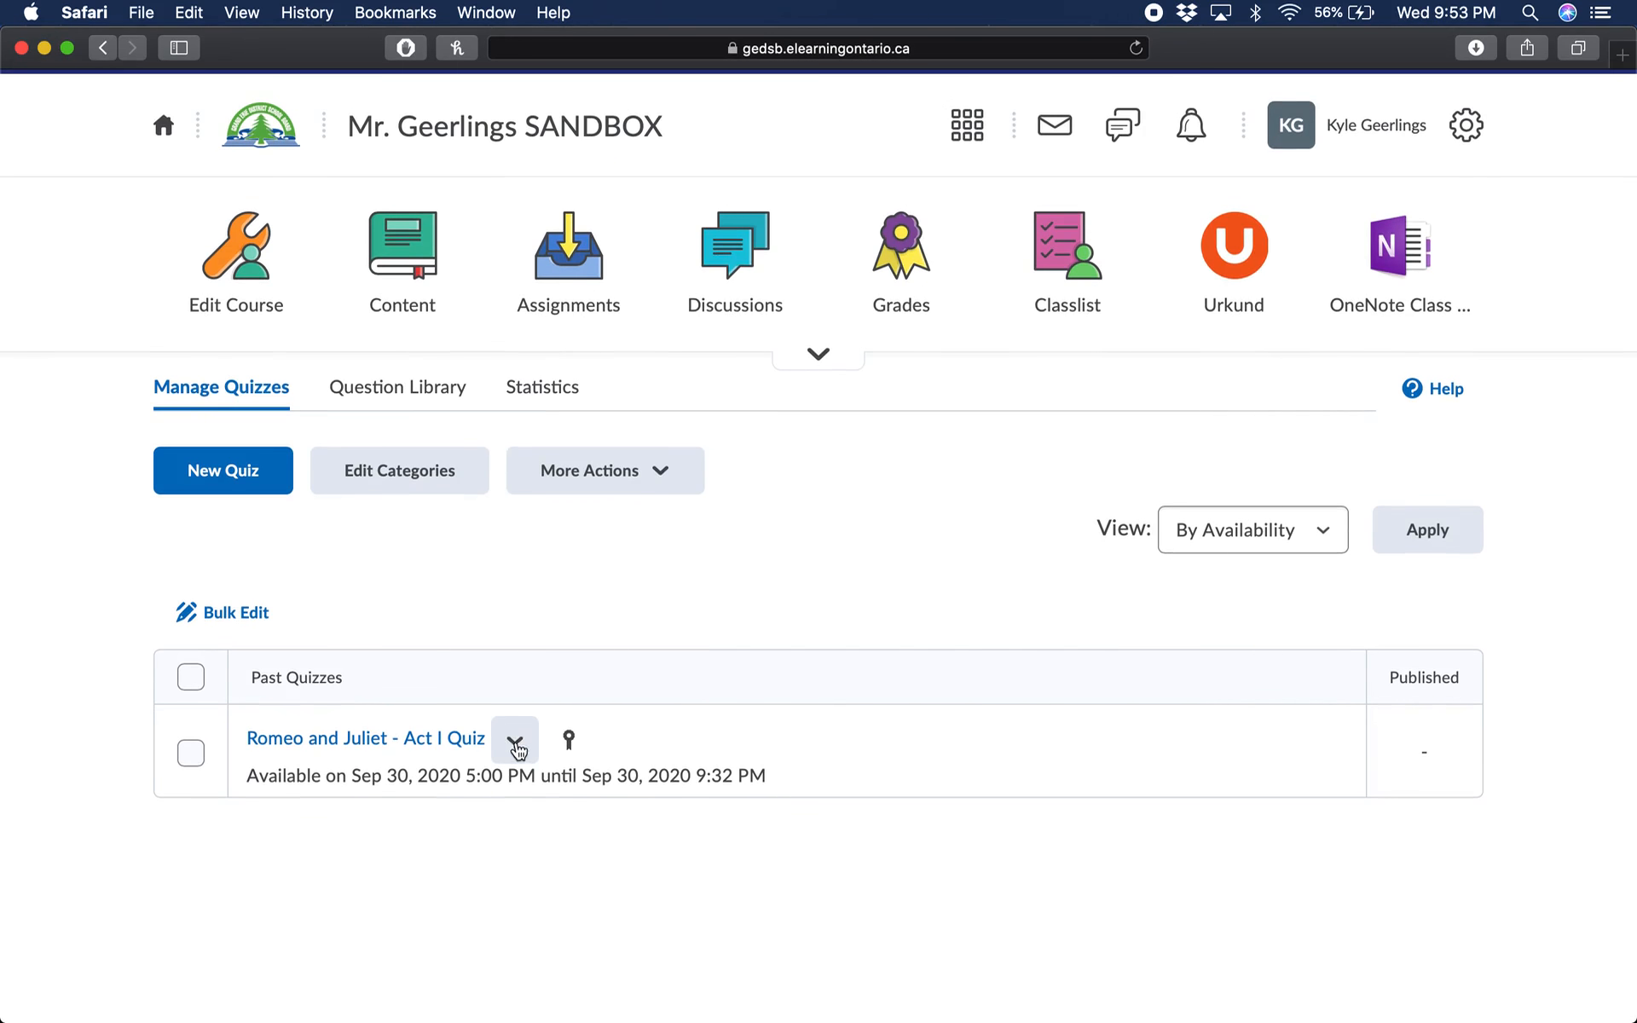
click(516, 743)
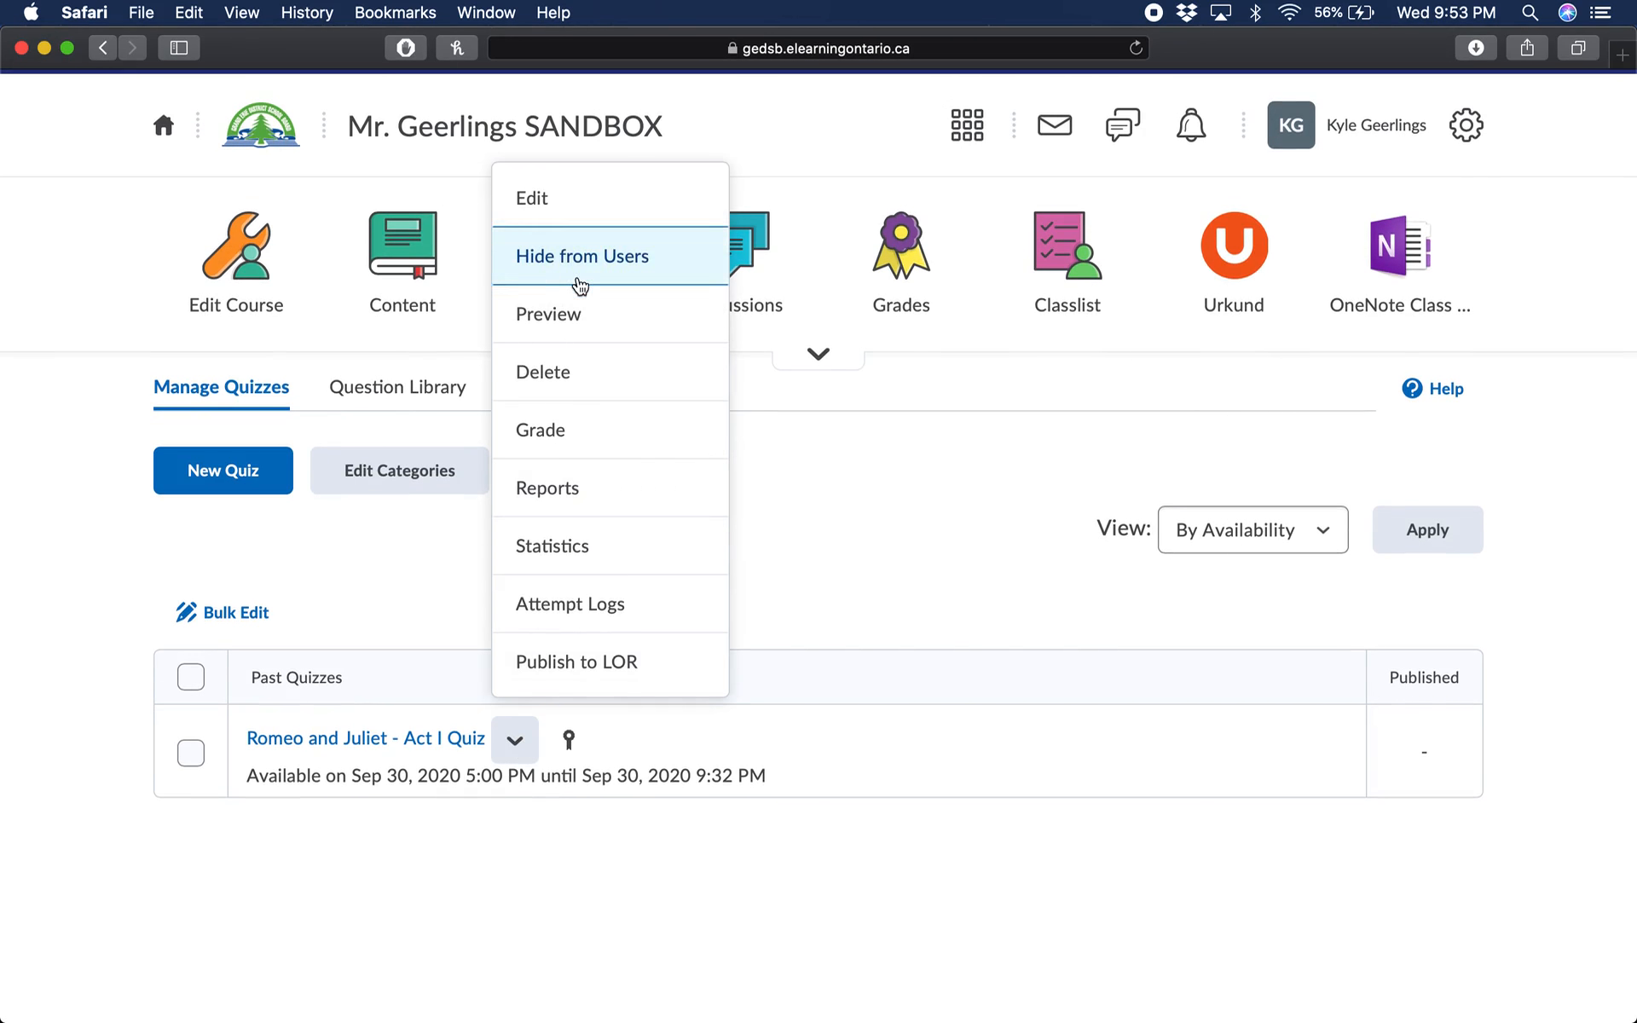
click(560, 211)
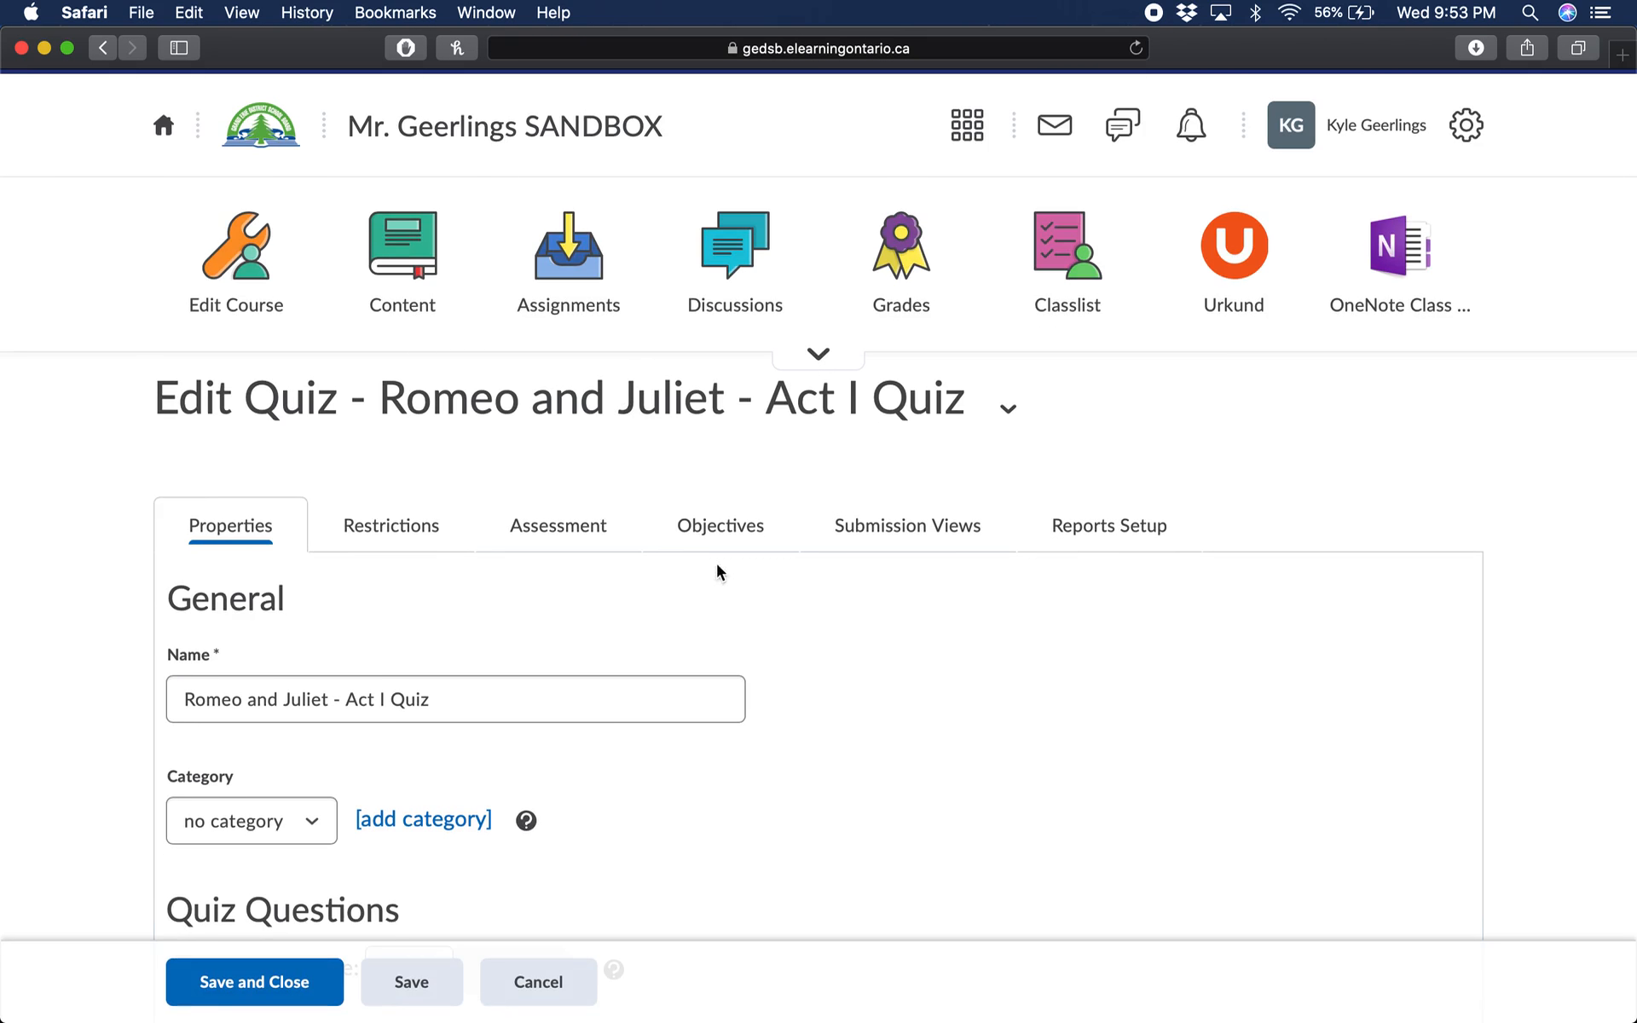
Remove the start date and end date from the quiz's availability restrictions, and save and close the quiz.
click(426, 528)
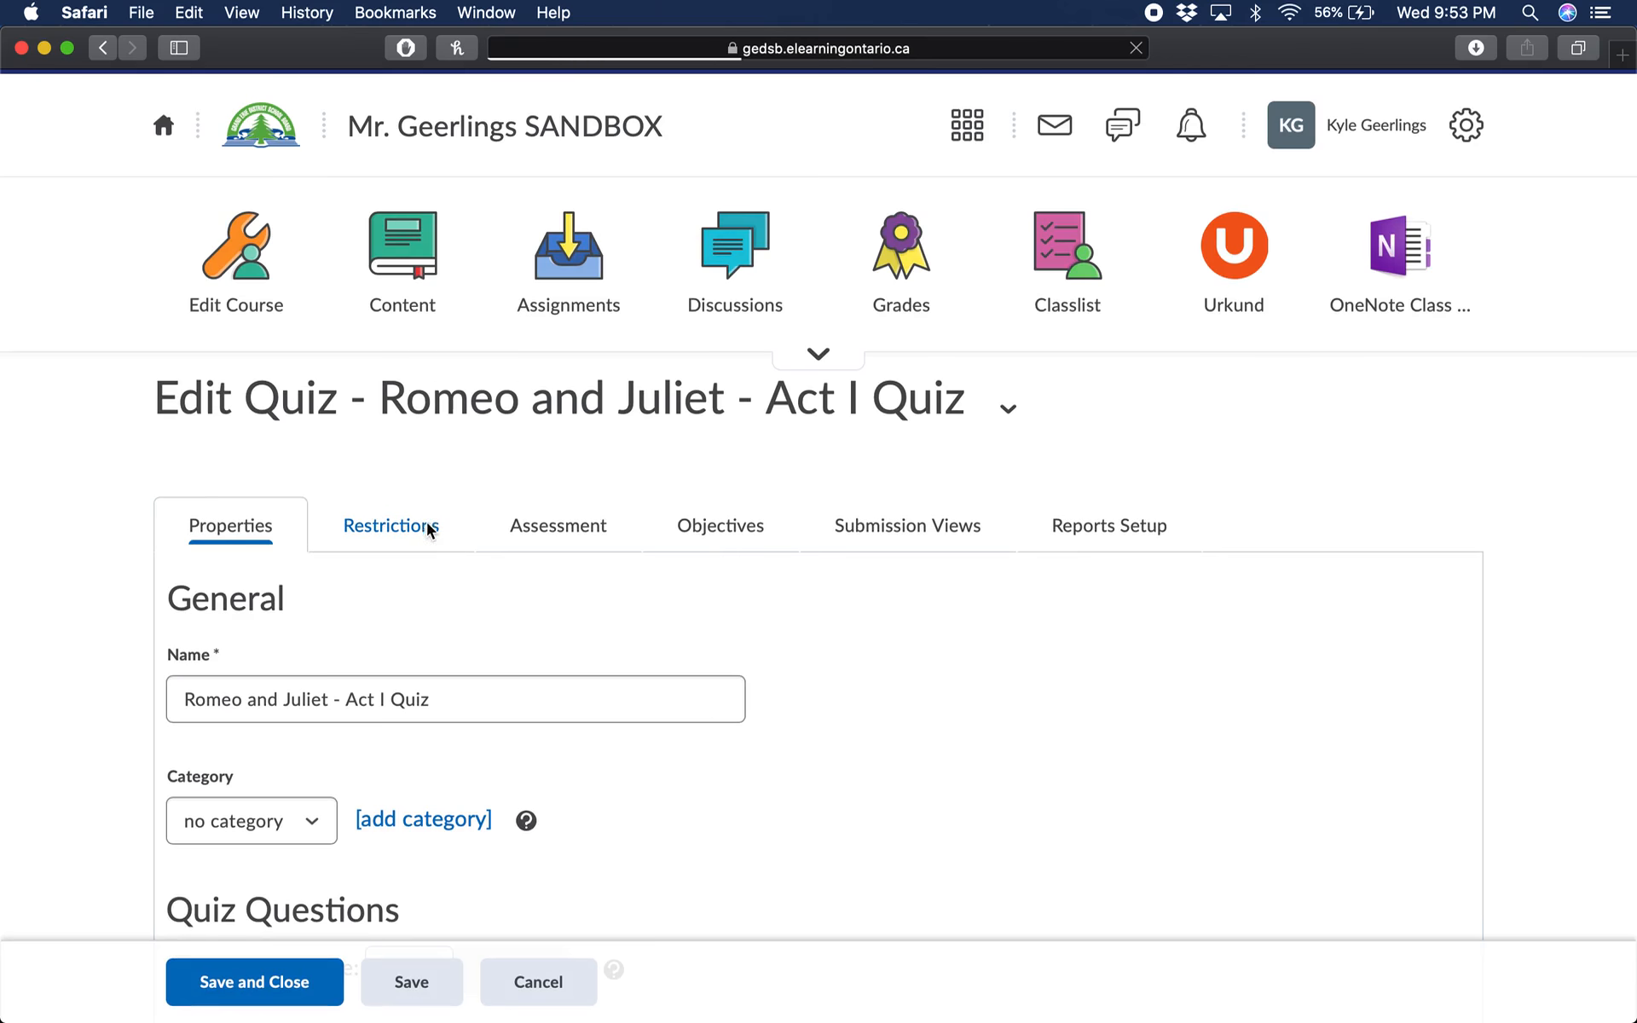
scroll(559, 617, down, 3)
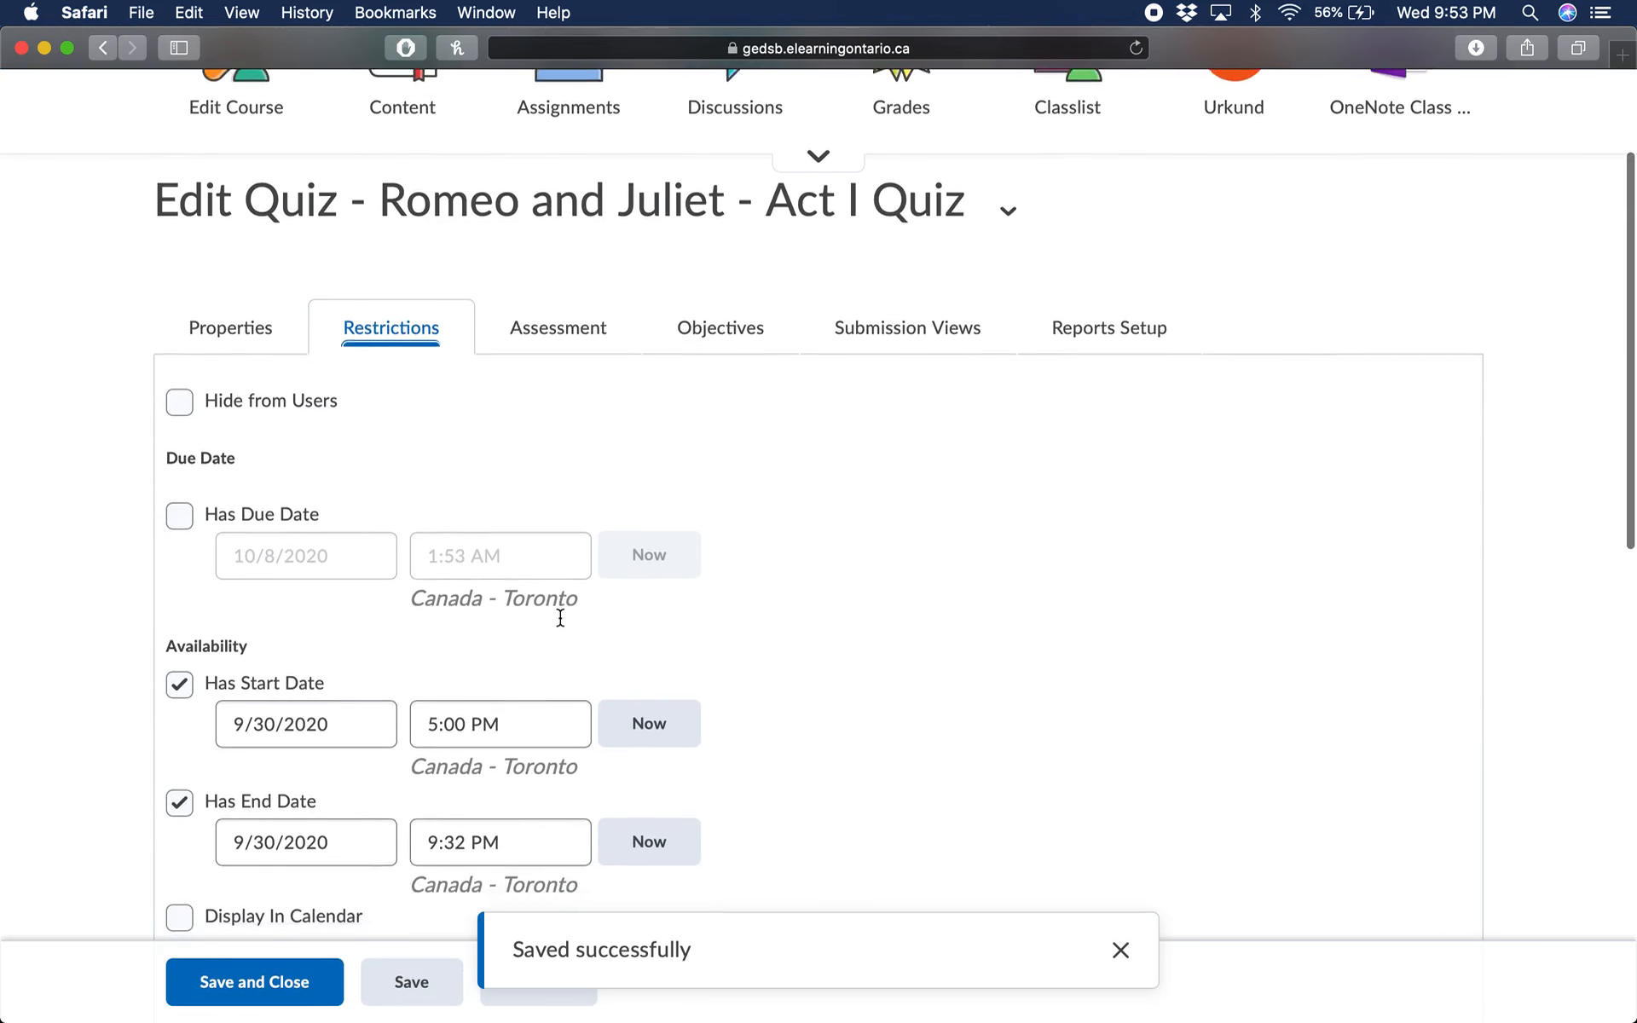
scroll(559, 616, down, 2)
click(189, 669)
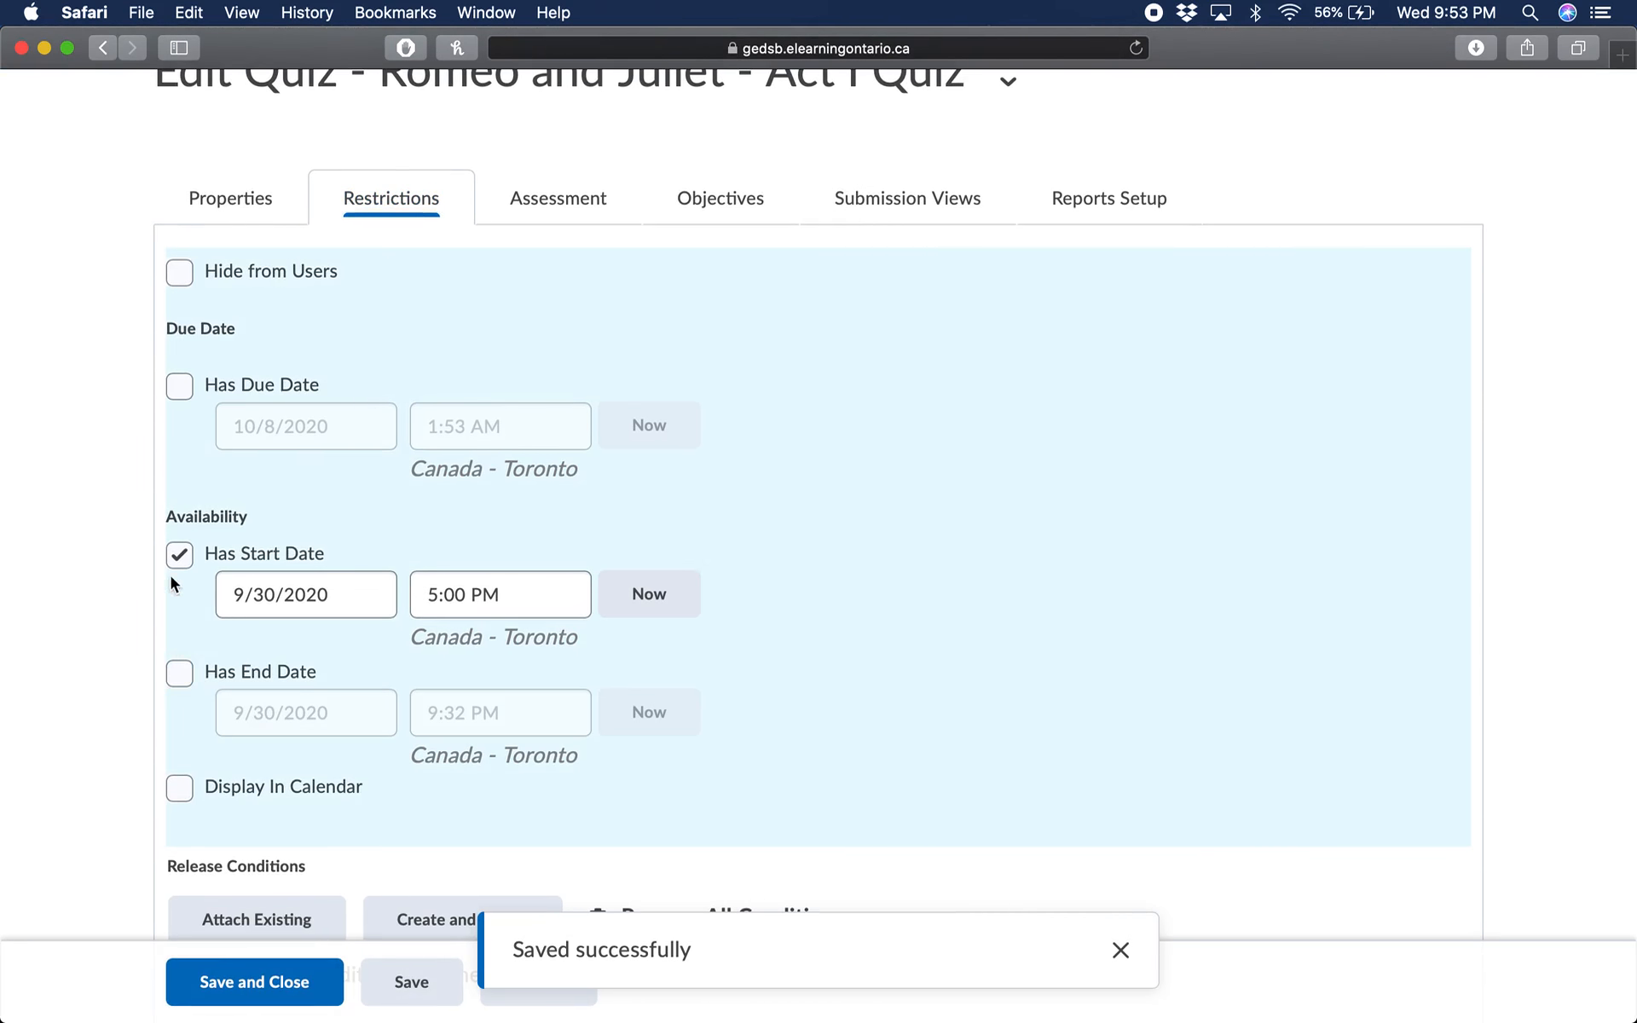
click(177, 556)
scroll(241, 774, down, 2)
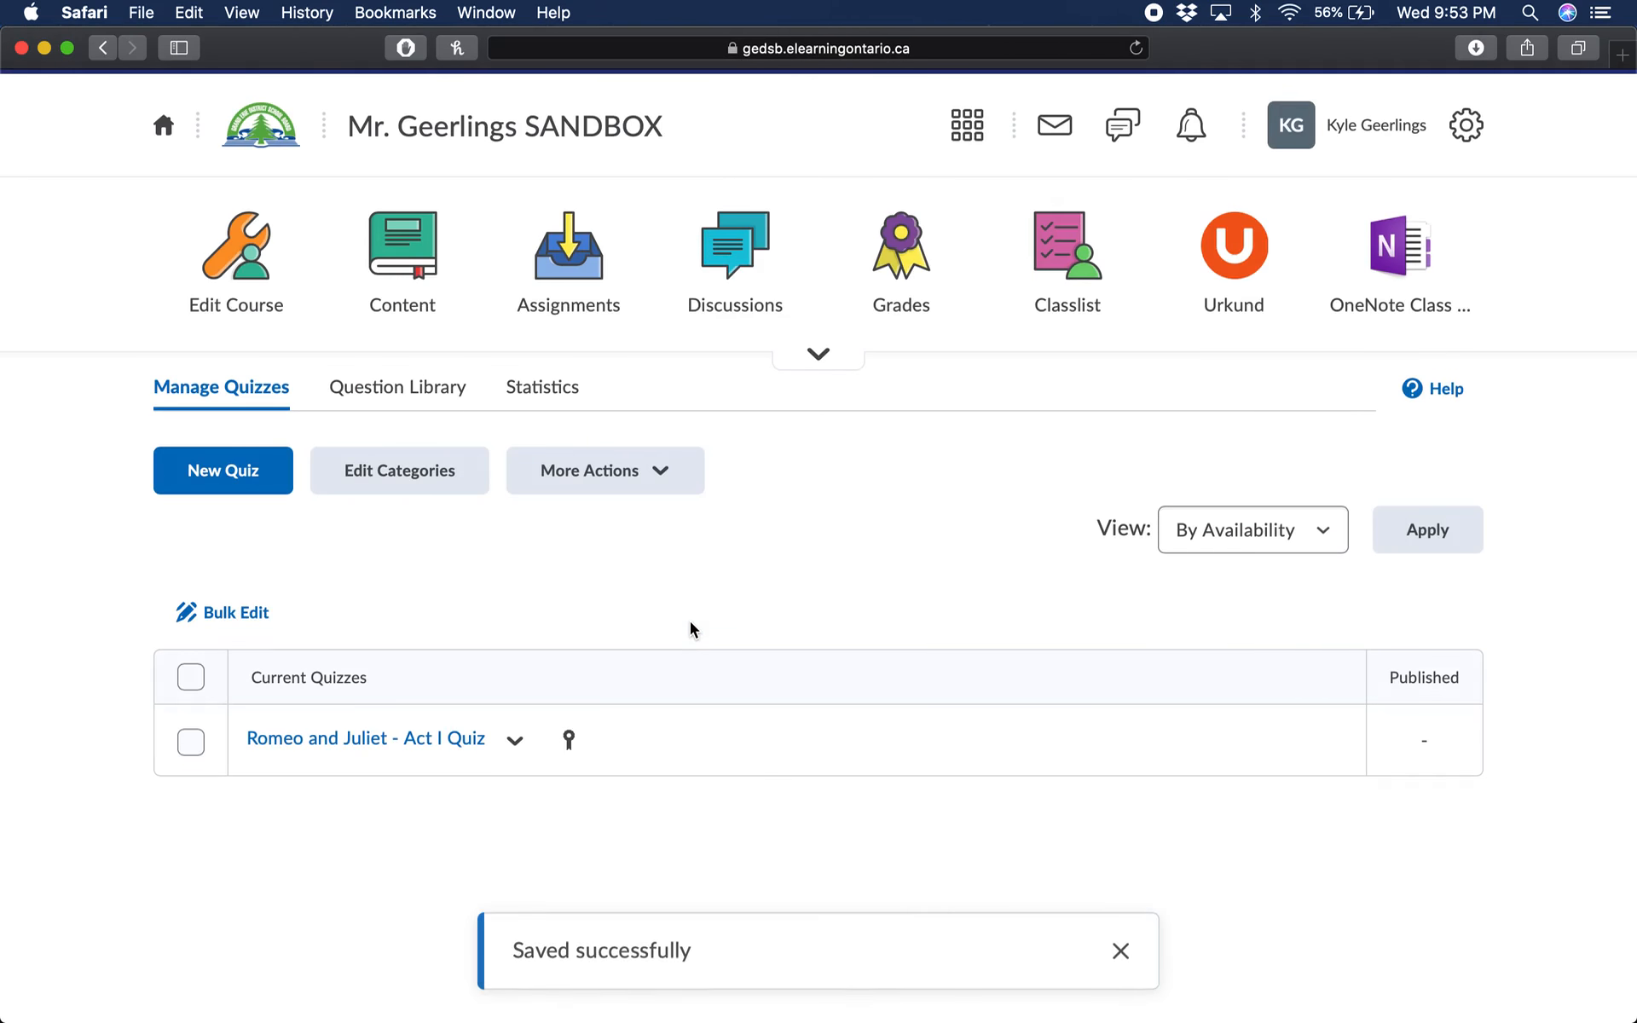
Switch to the test student's window and open the Romeo and Juliet - Act I Quiz from the Activity Feed post.
key(ctrl+Up)
click(229, 618)
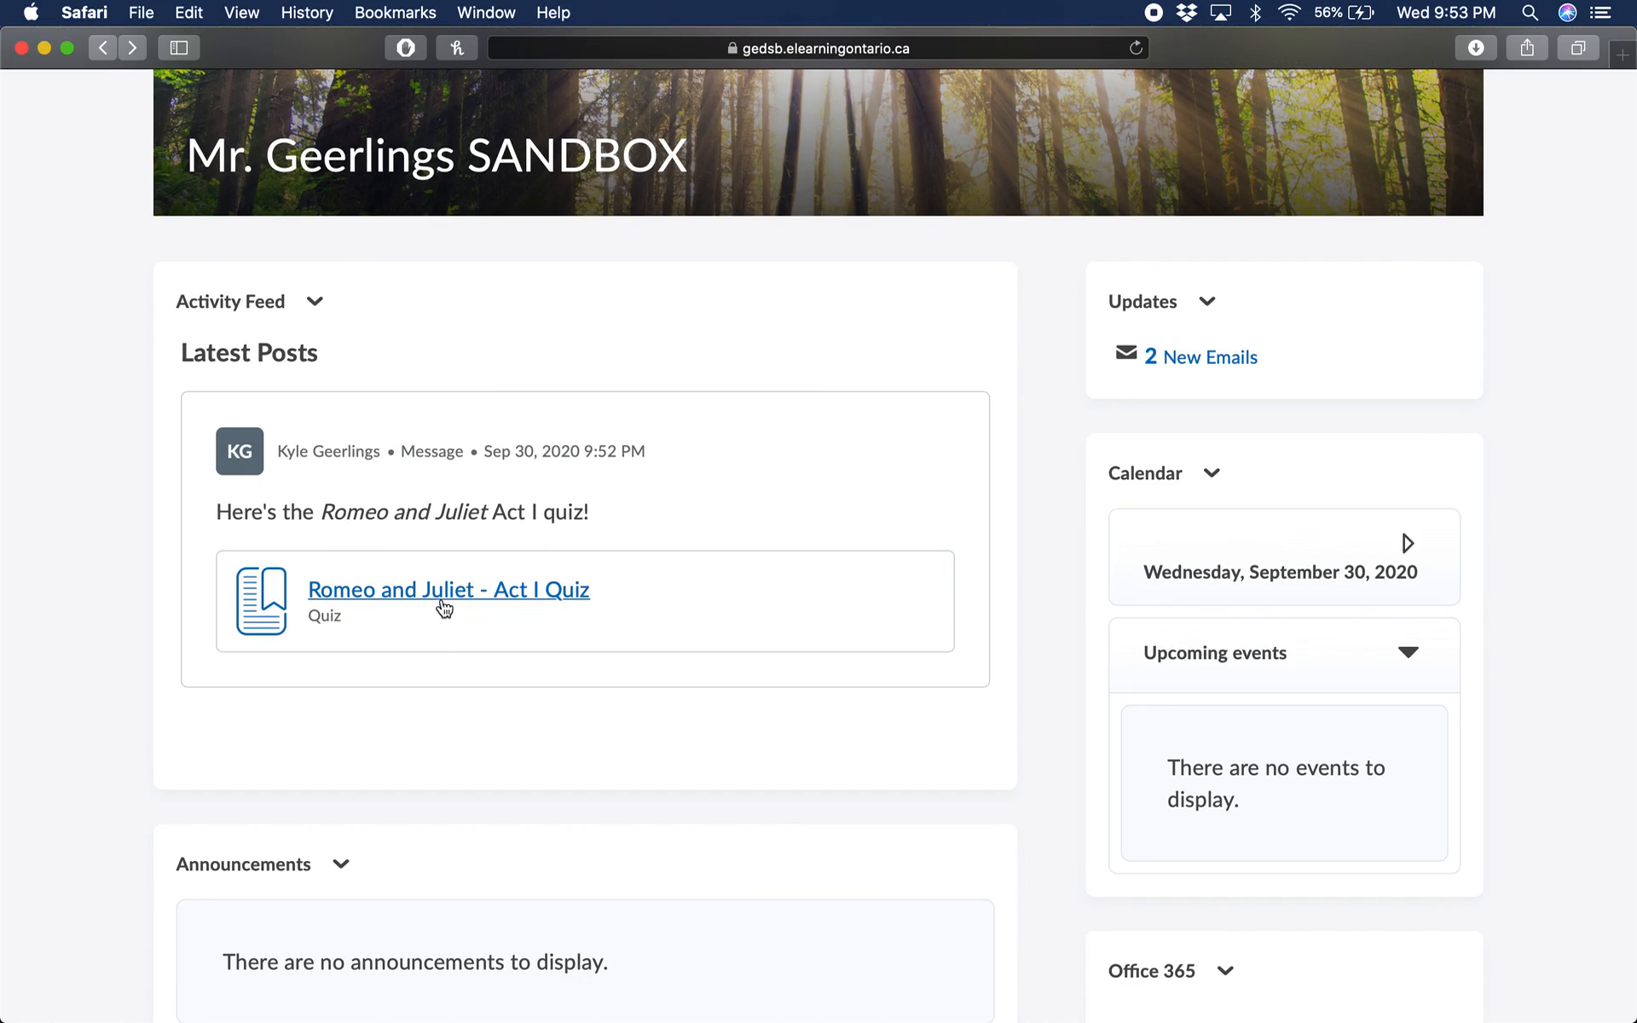
click(441, 599)
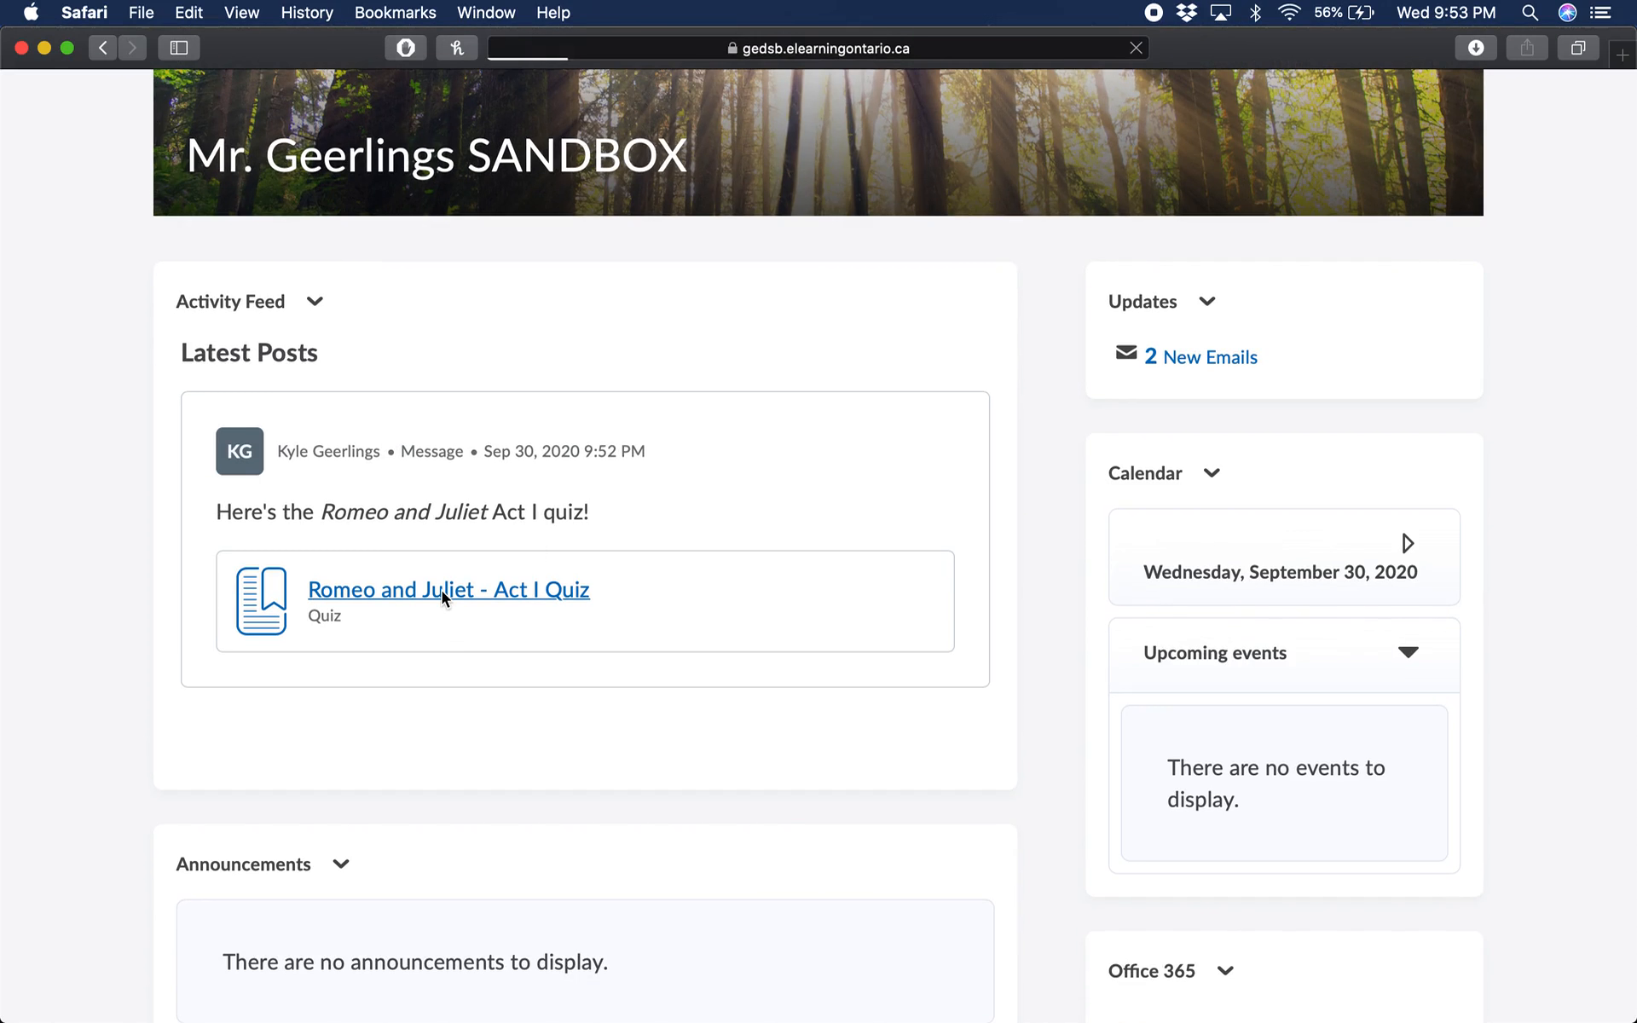
Read the quiz summary's instructions and description, including the rules on the time limit and submission.
scroll(744, 688, down, 5)
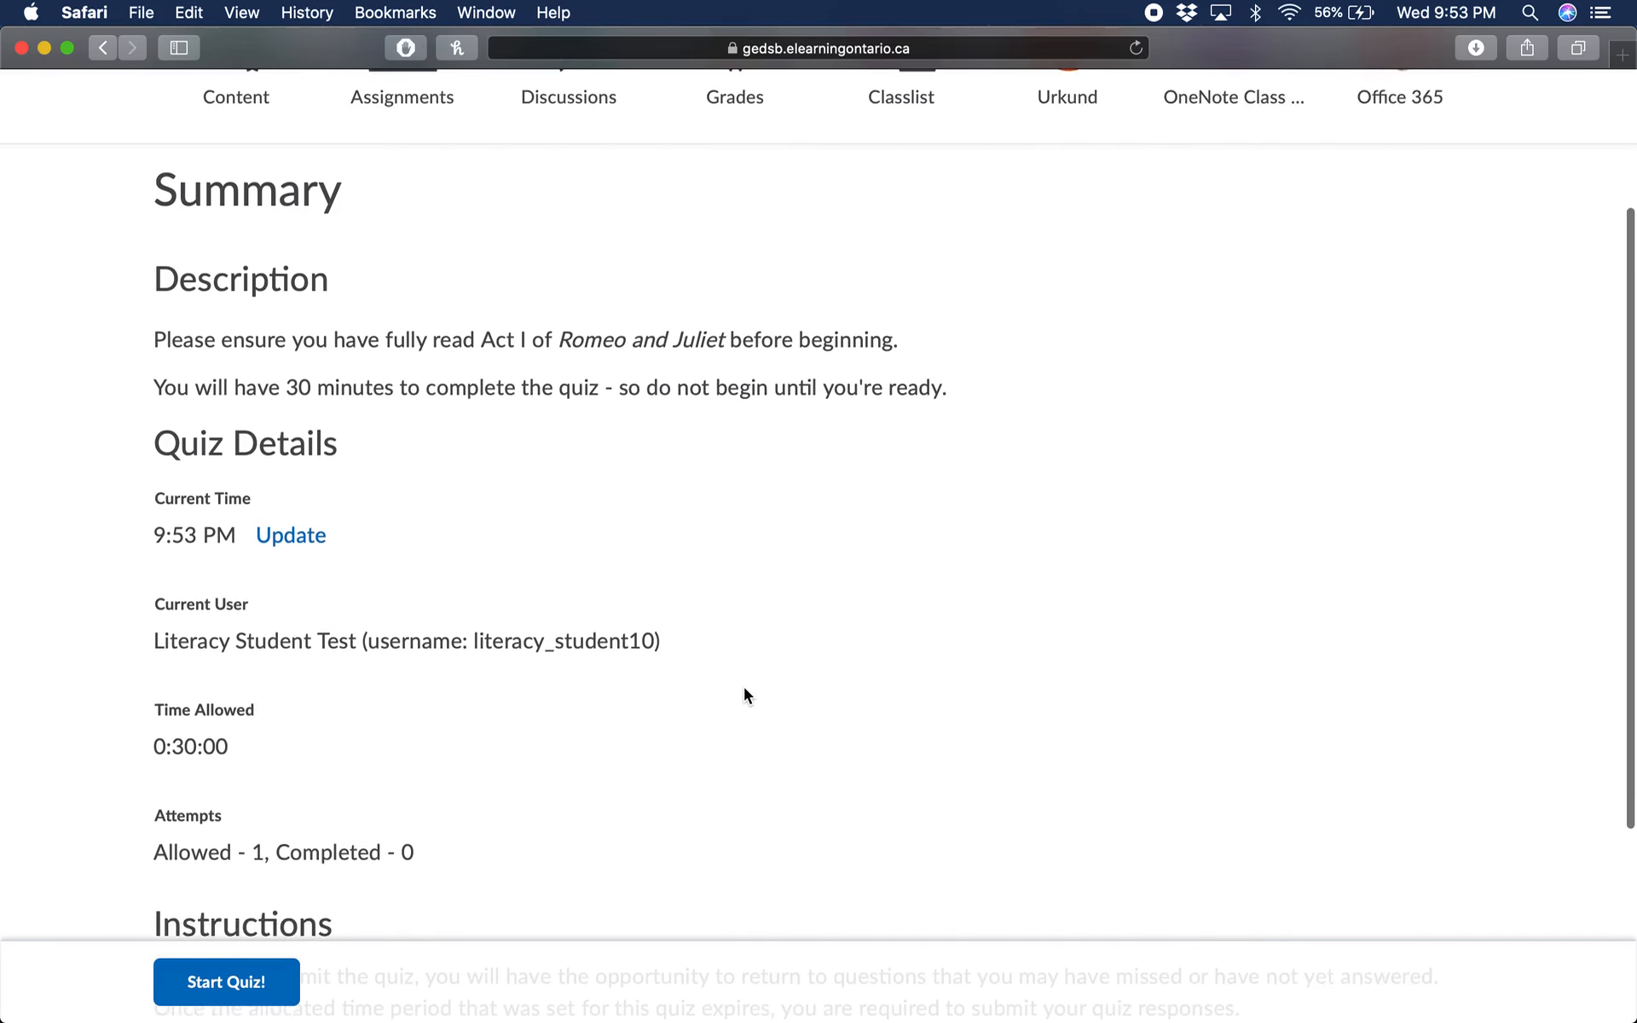
scroll(743, 687, down, 3)
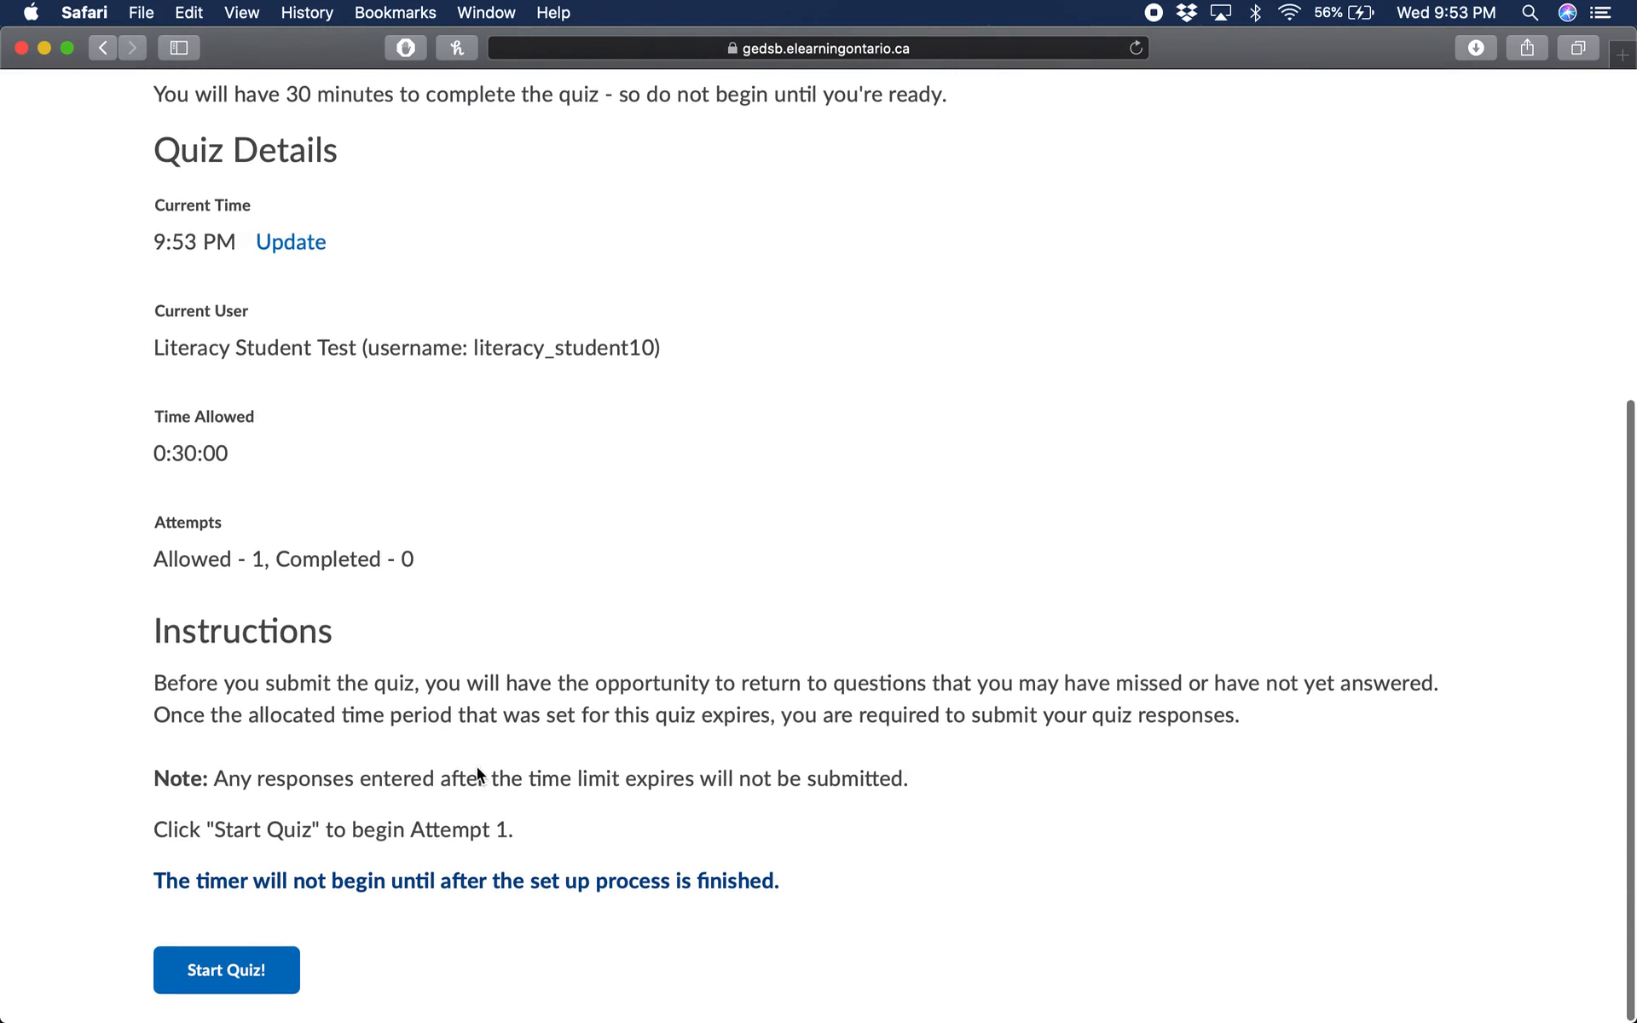
drag(247, 687, 624, 722)
triple_click(833, 718)
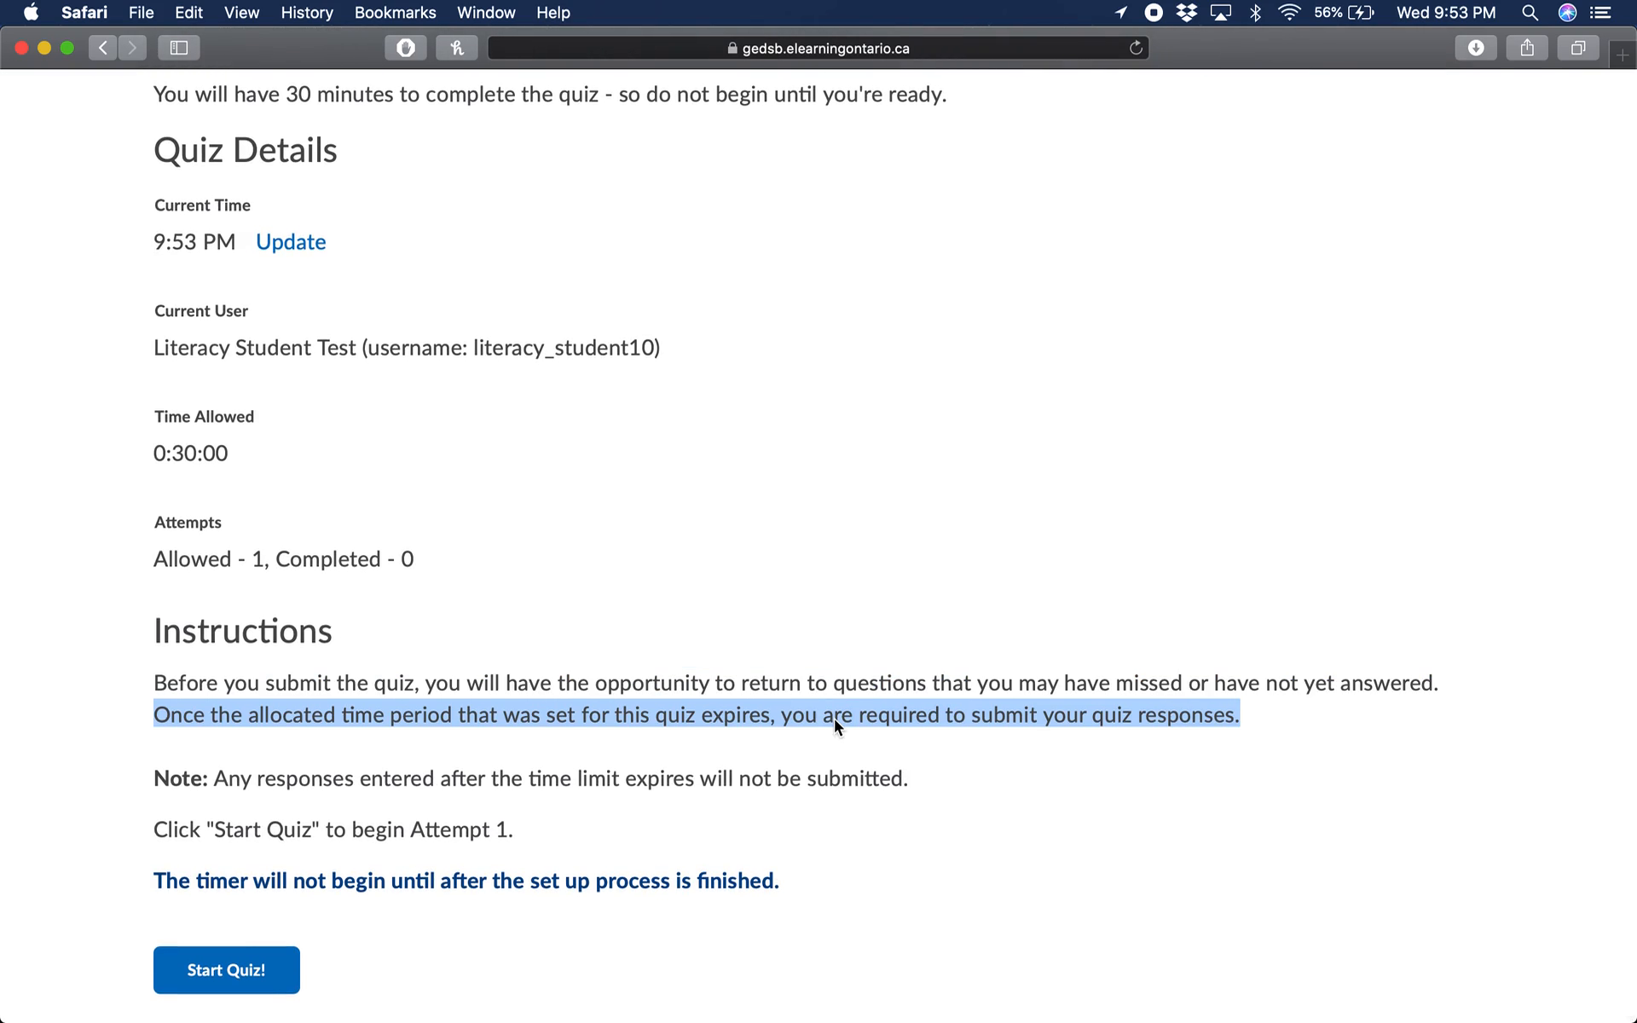
scroll(555, 731, up, 3)
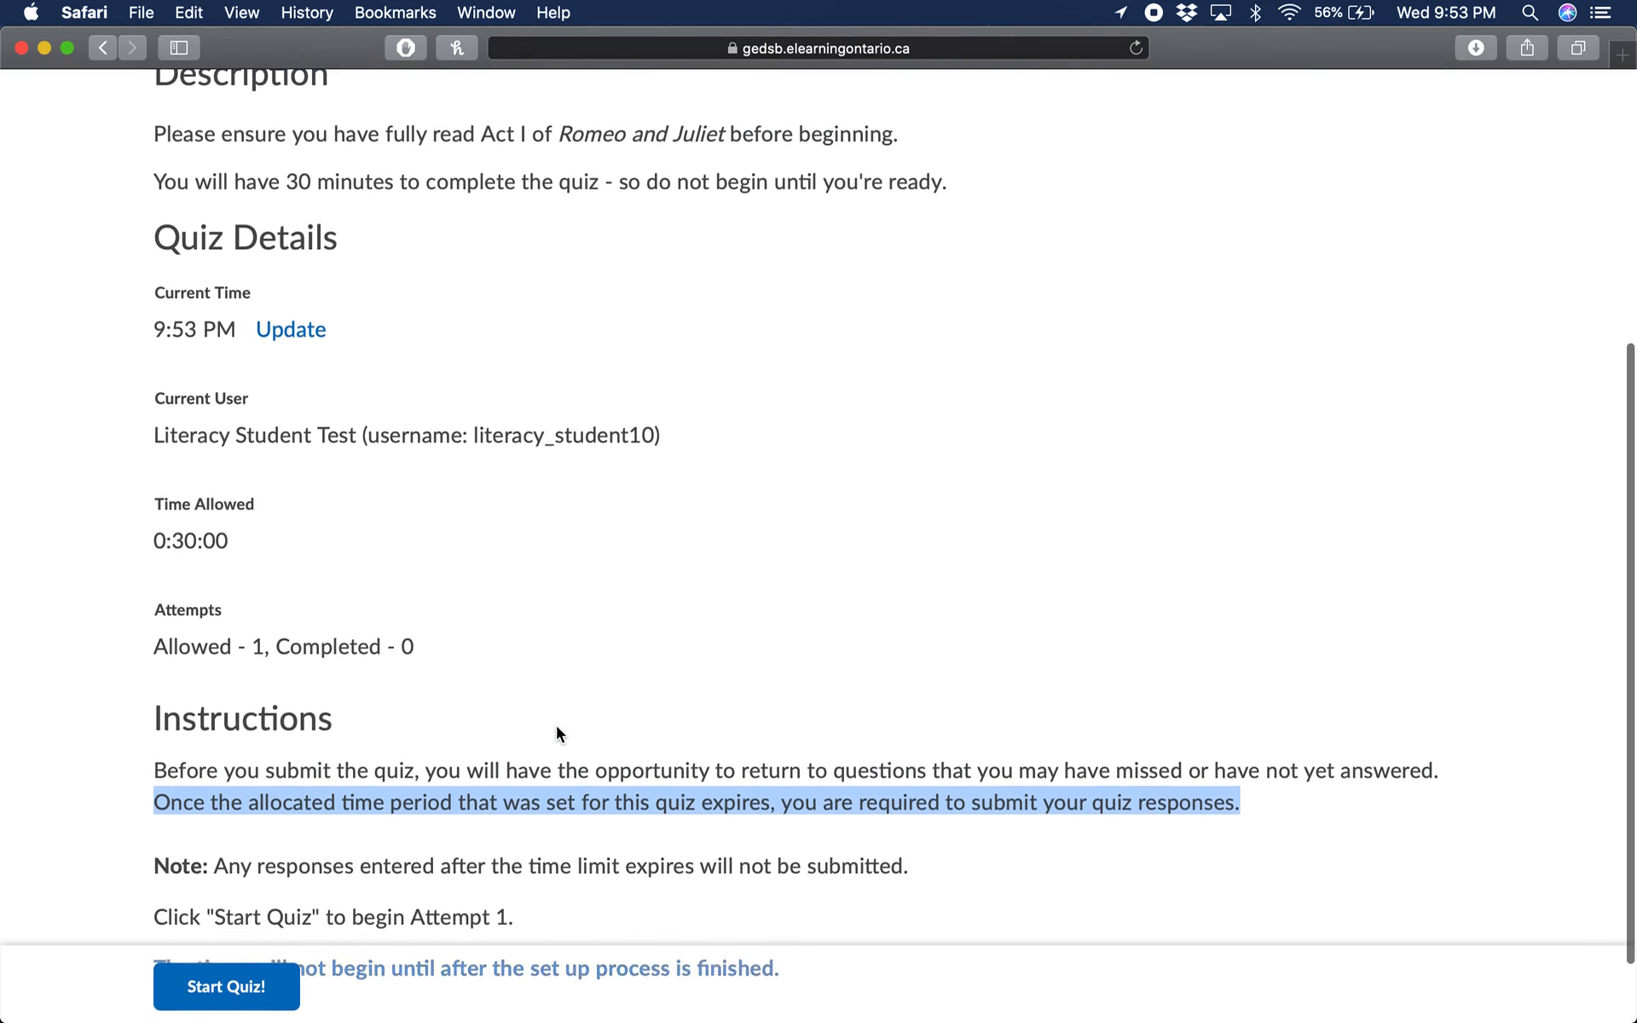
scroll(556, 725, up, 1)
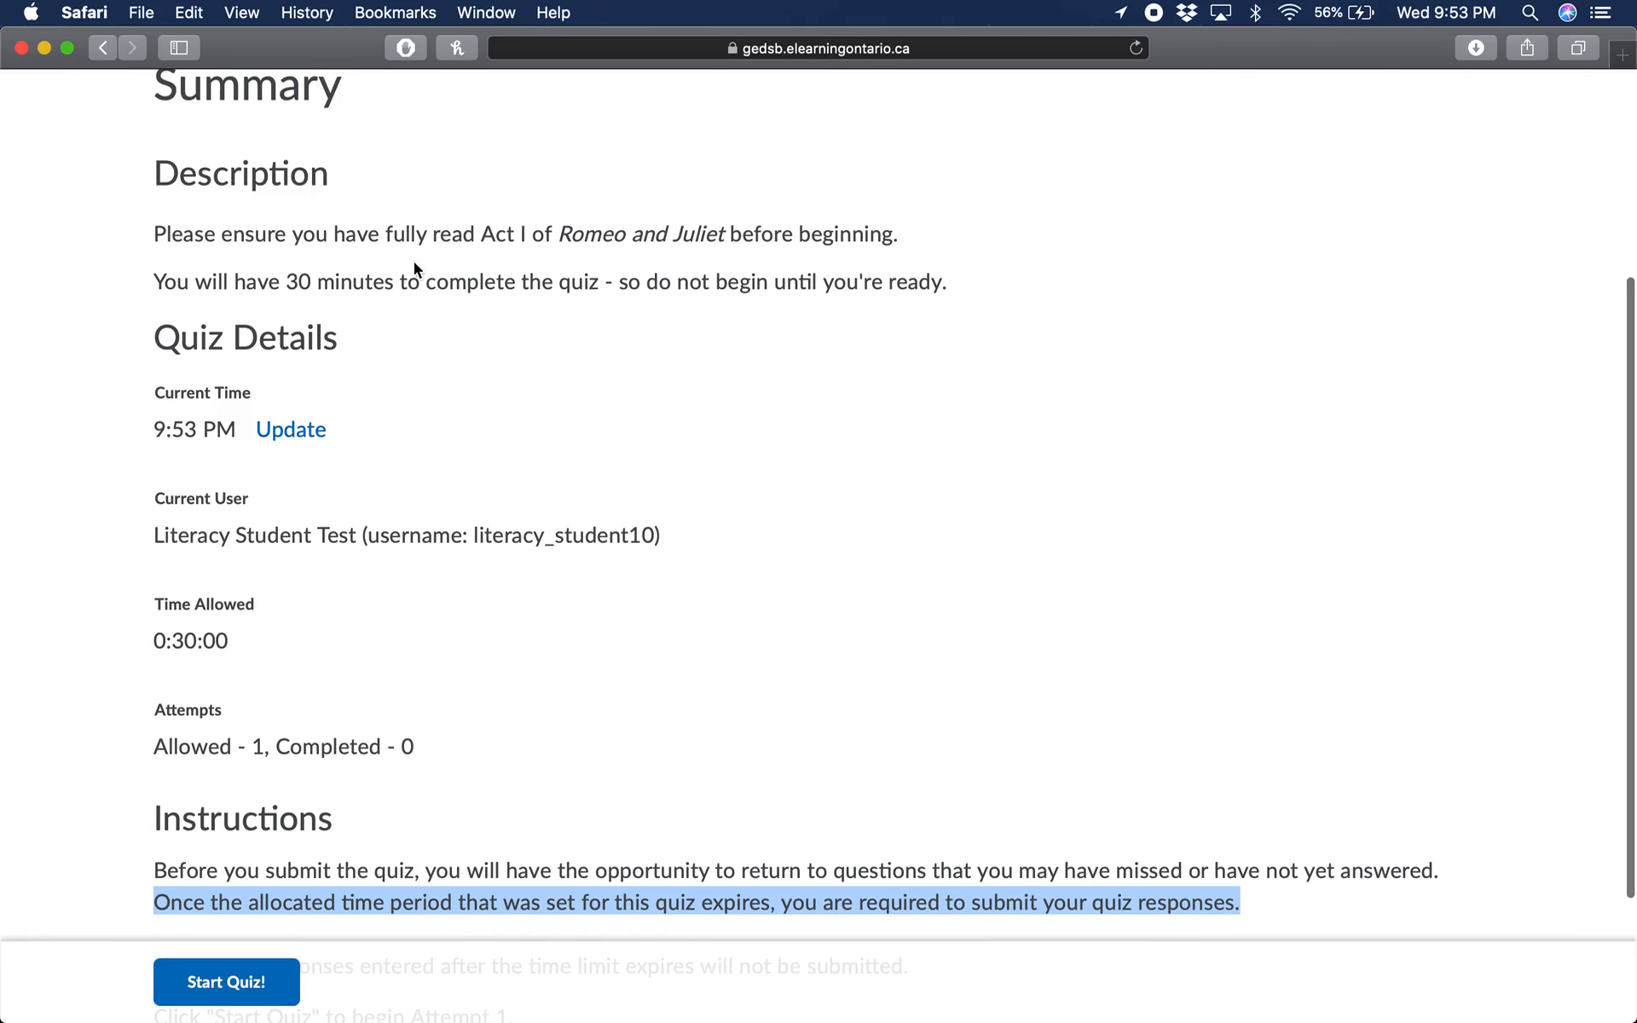
triple_click(450, 234)
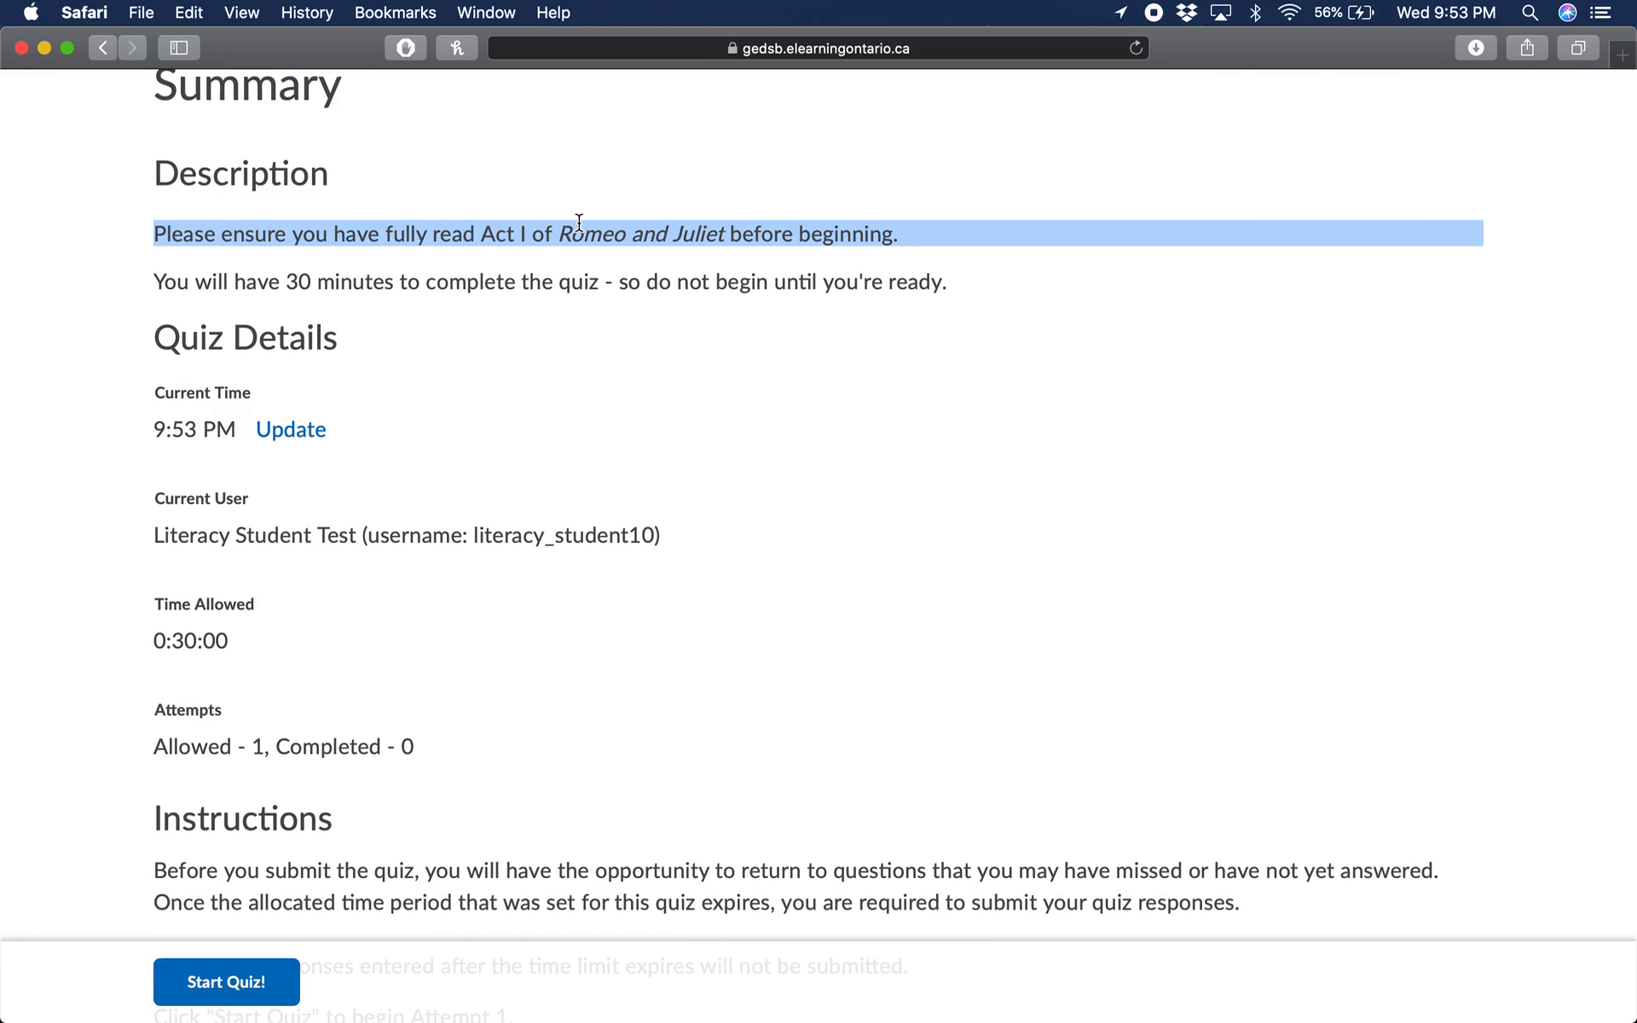
triple_click(528, 272)
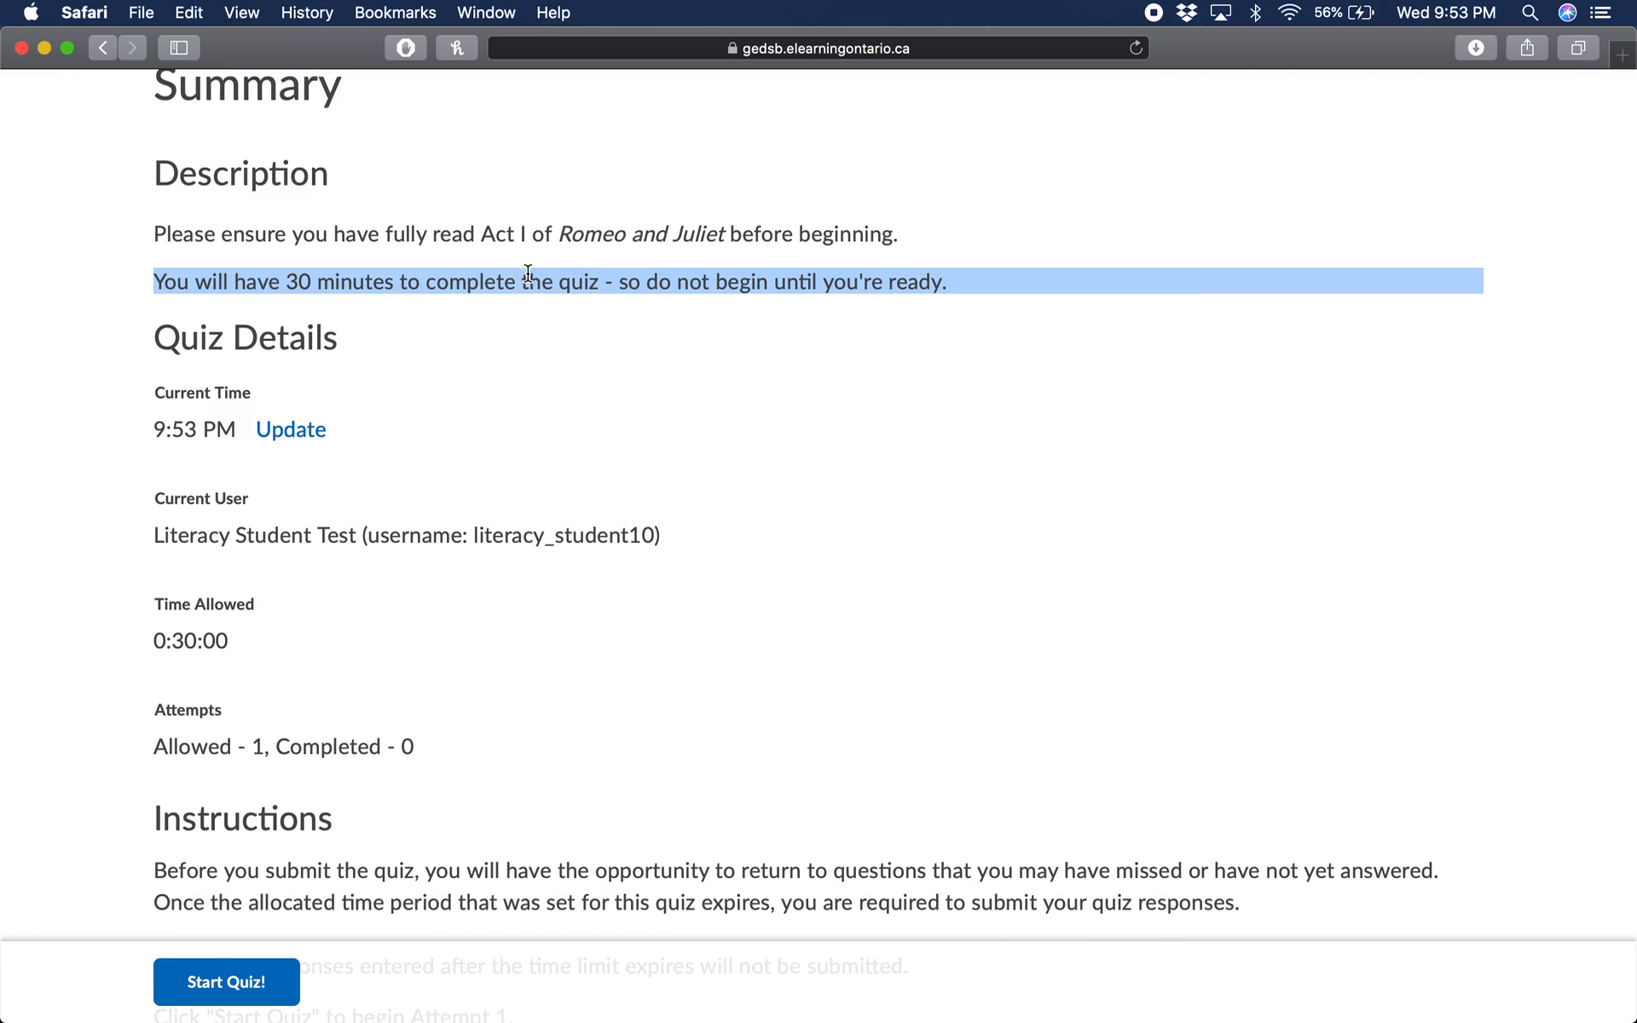
scroll(361, 657, down, 2)
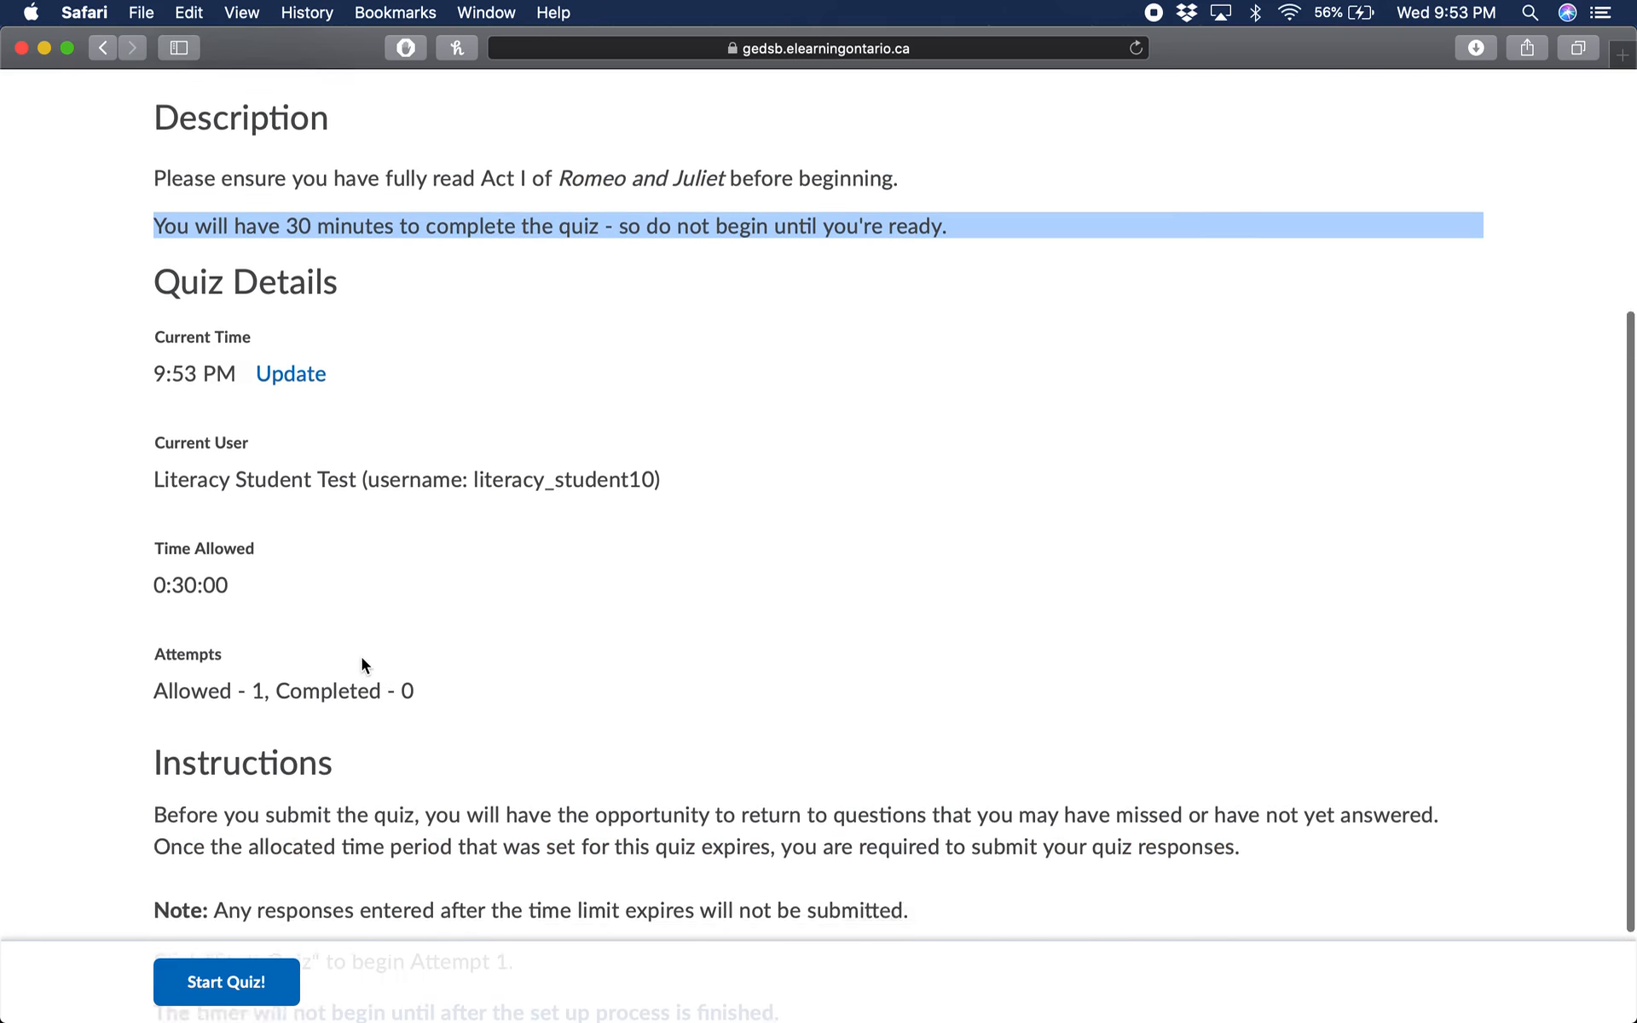
scroll(341, 635, down, 2)
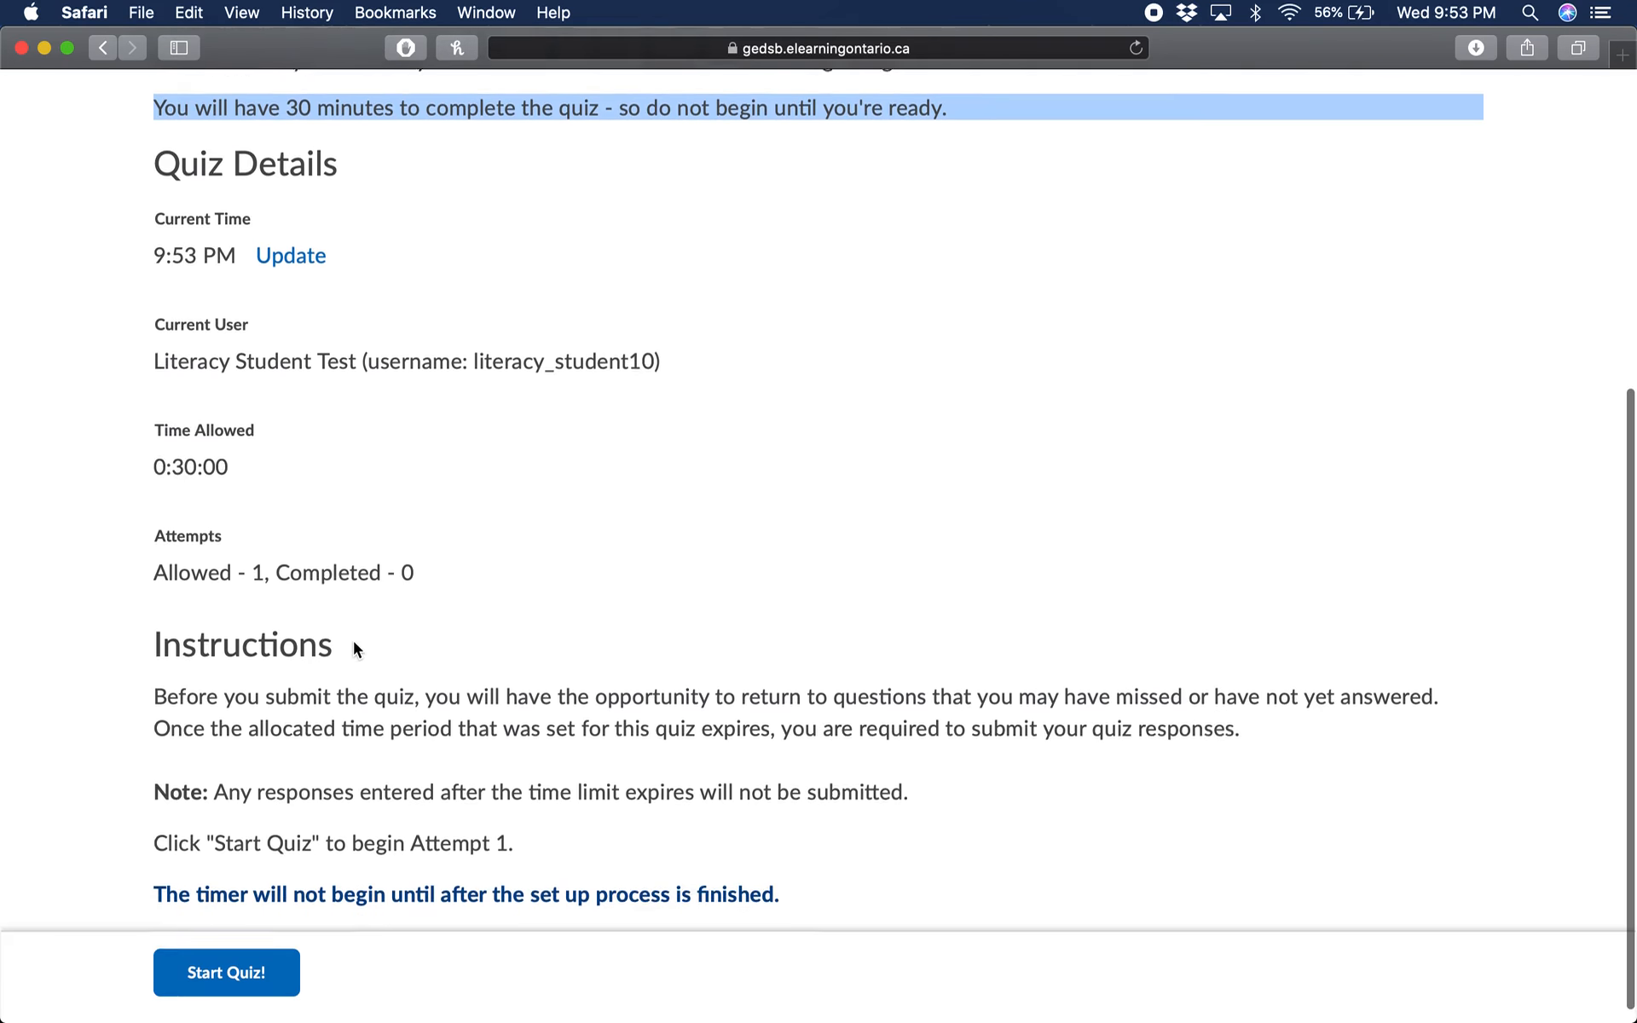
Start the quiz attempt and look through the multiple choice and short answer questions.
click(226, 969)
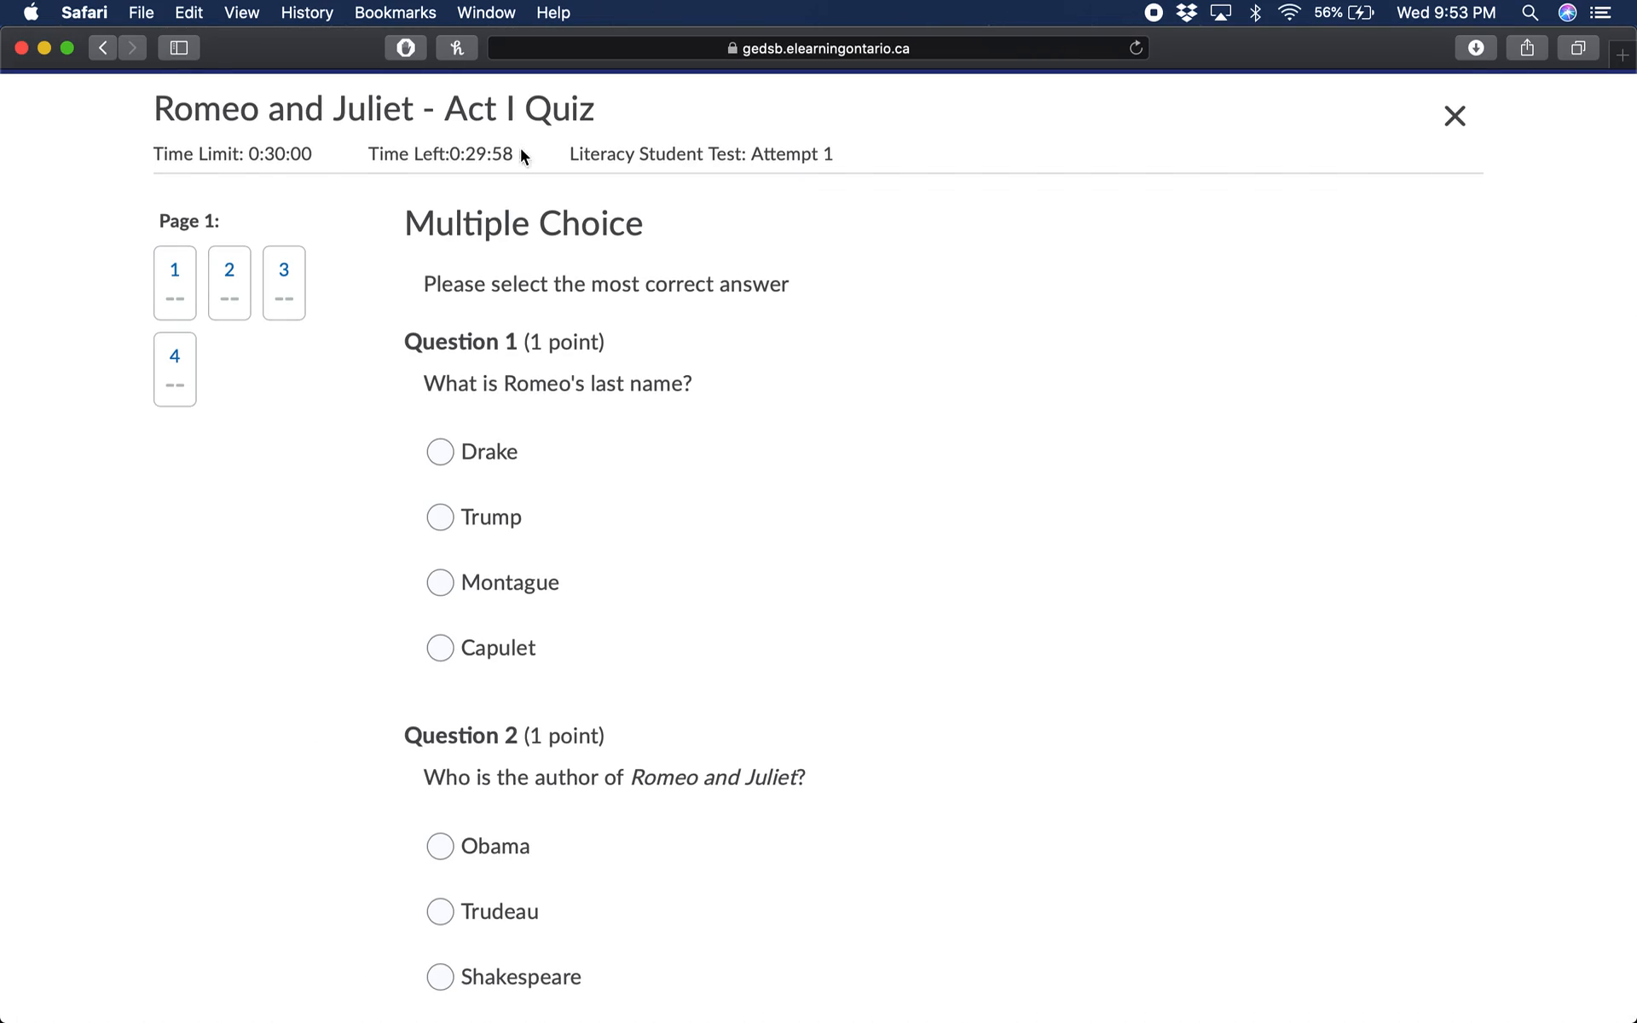
scroll(674, 341, down, 8)
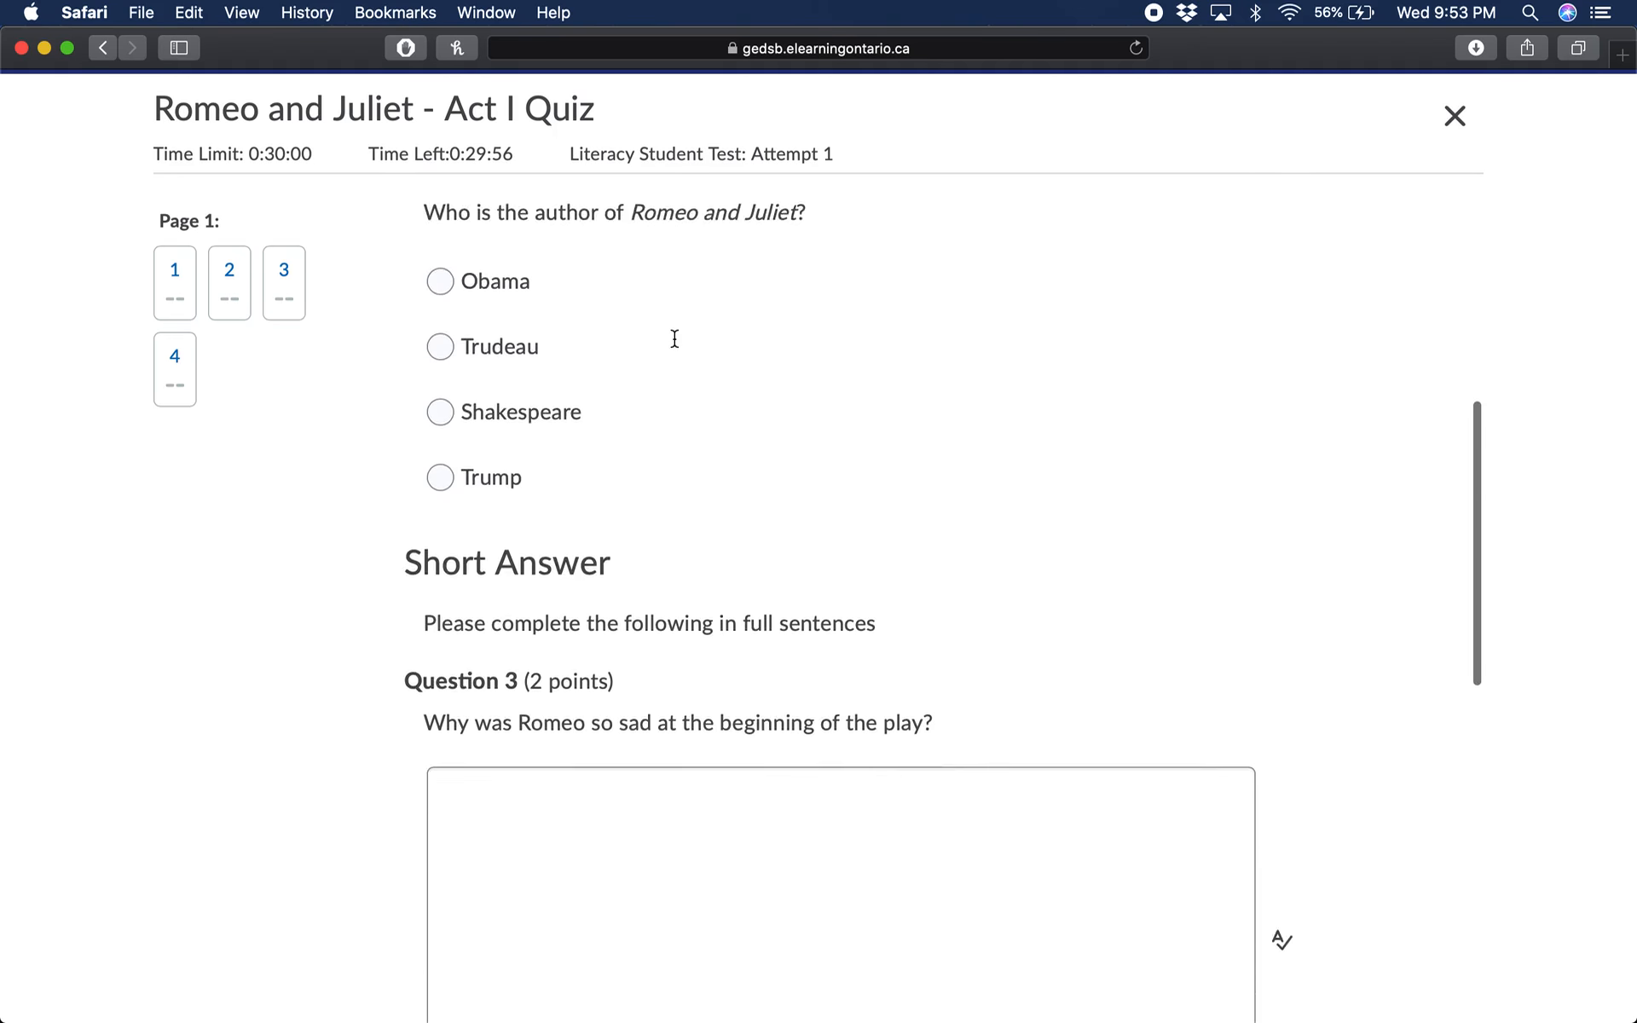
scroll(676, 347, up, 8)
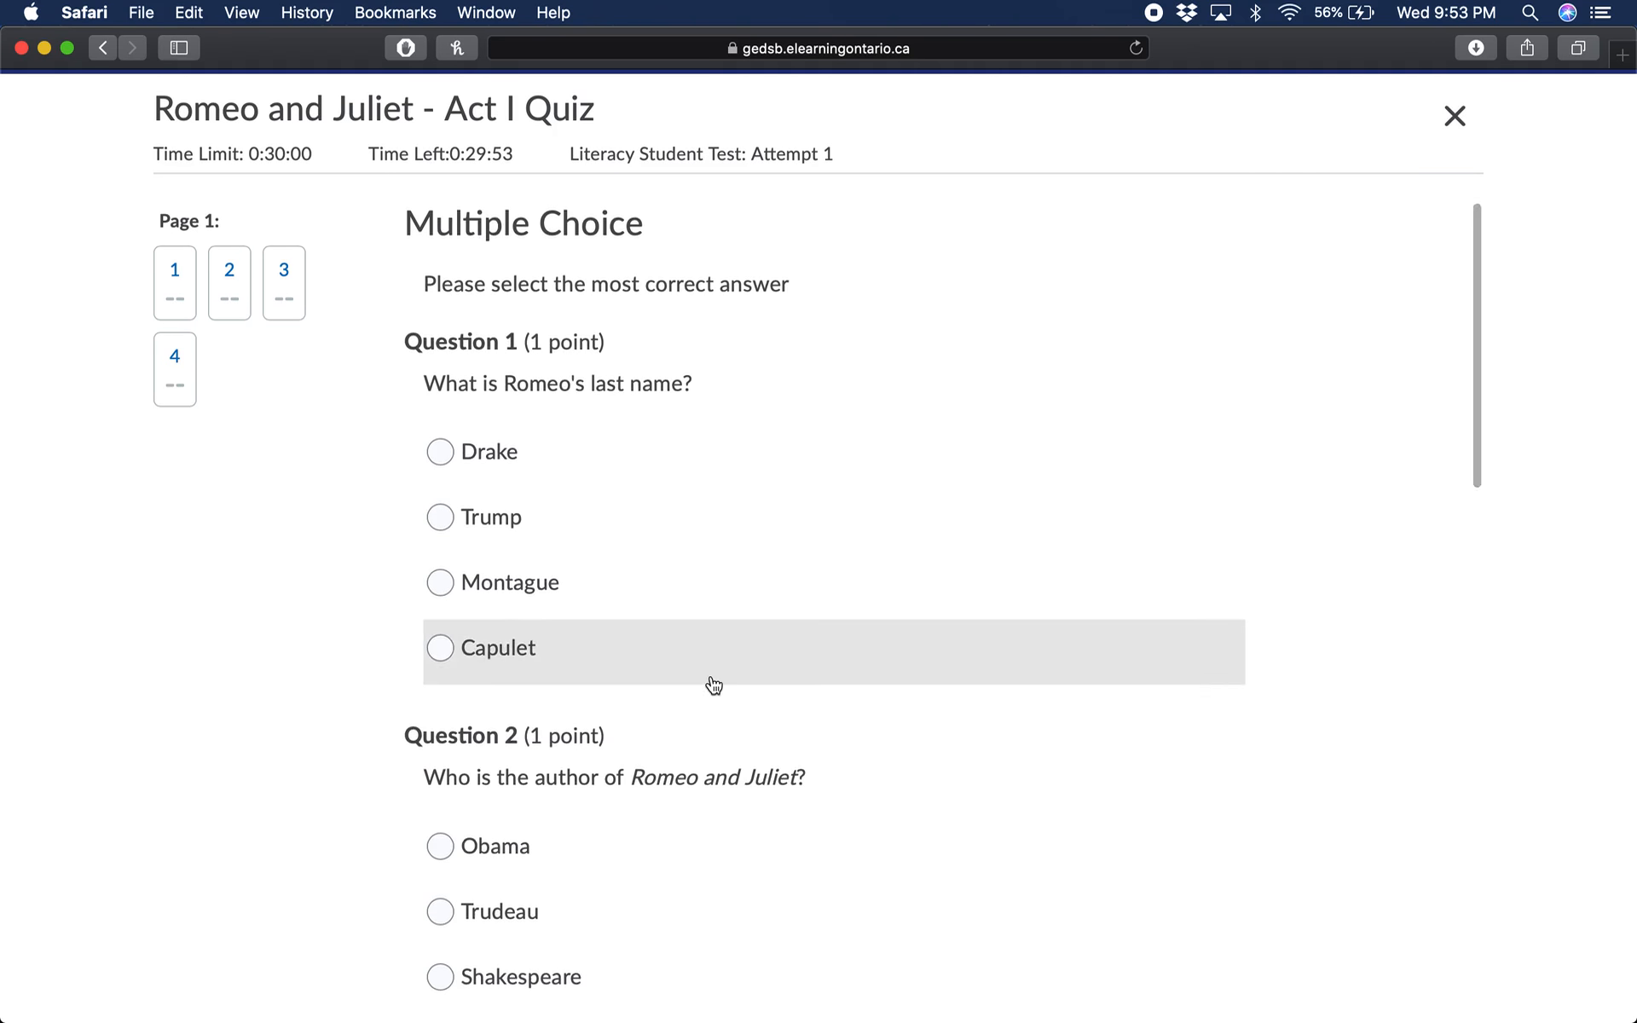
scroll(713, 682, down, 4)
scroll(714, 684, down, 2)
scroll(647, 724, down, 6)
scroll(646, 724, up, 13)
scroll(631, 711, down, 1)
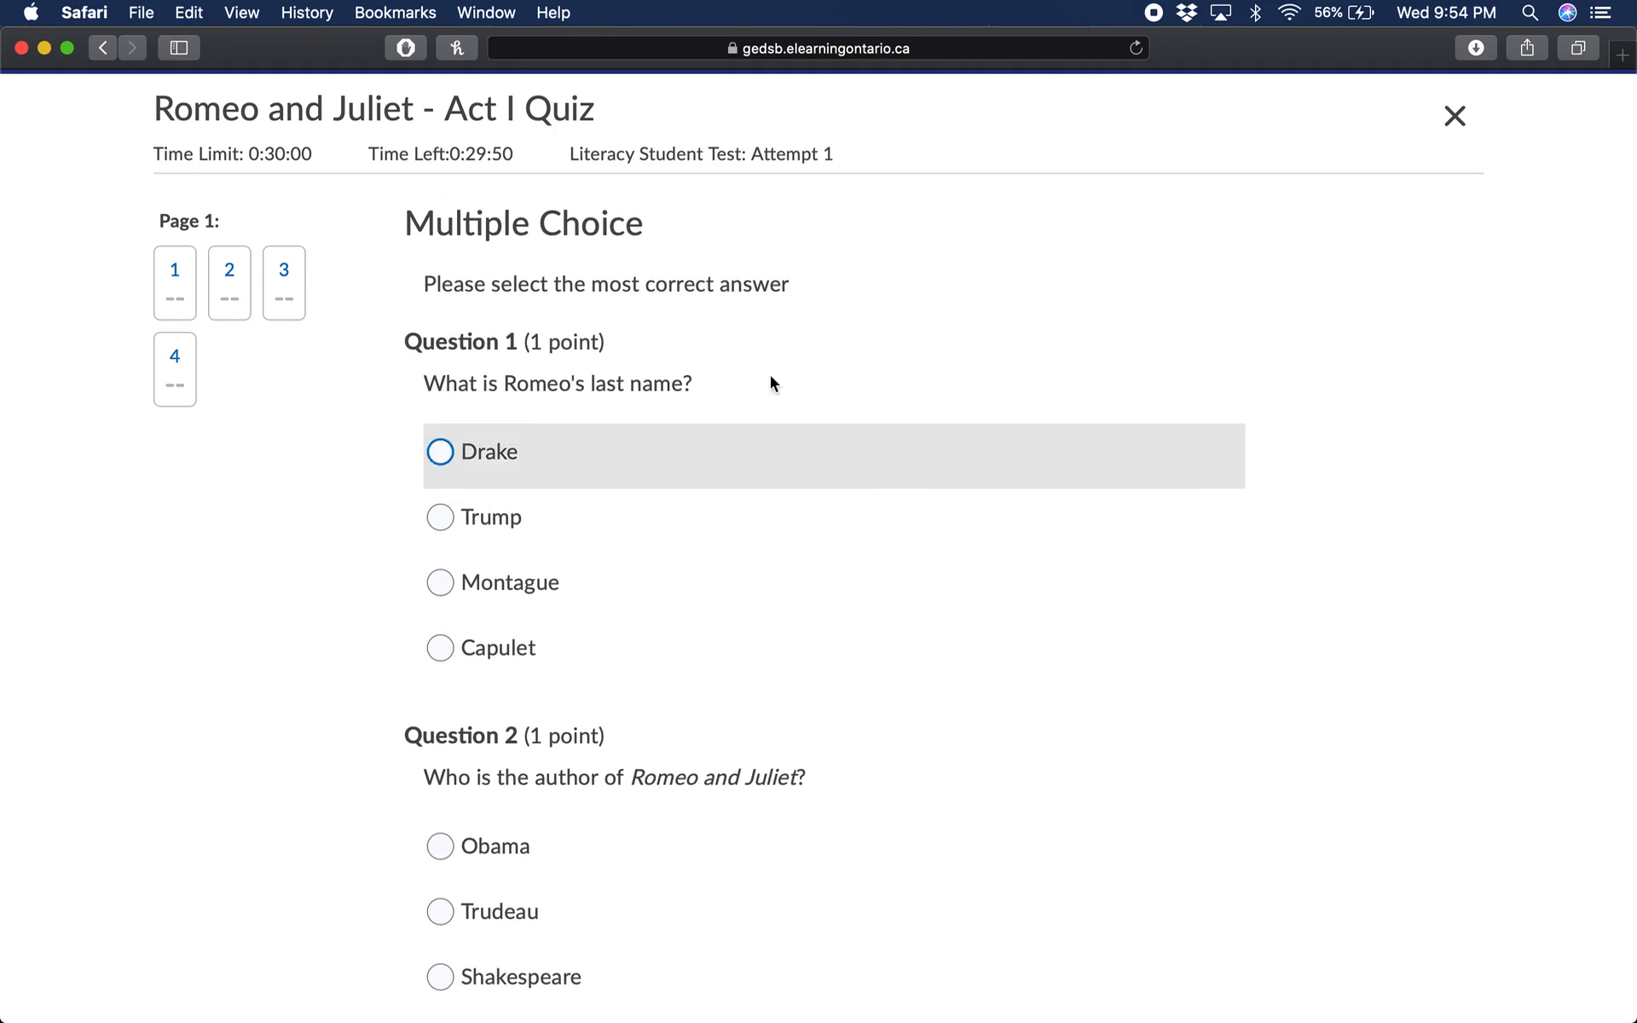
scroll(688, 442, down, 1)
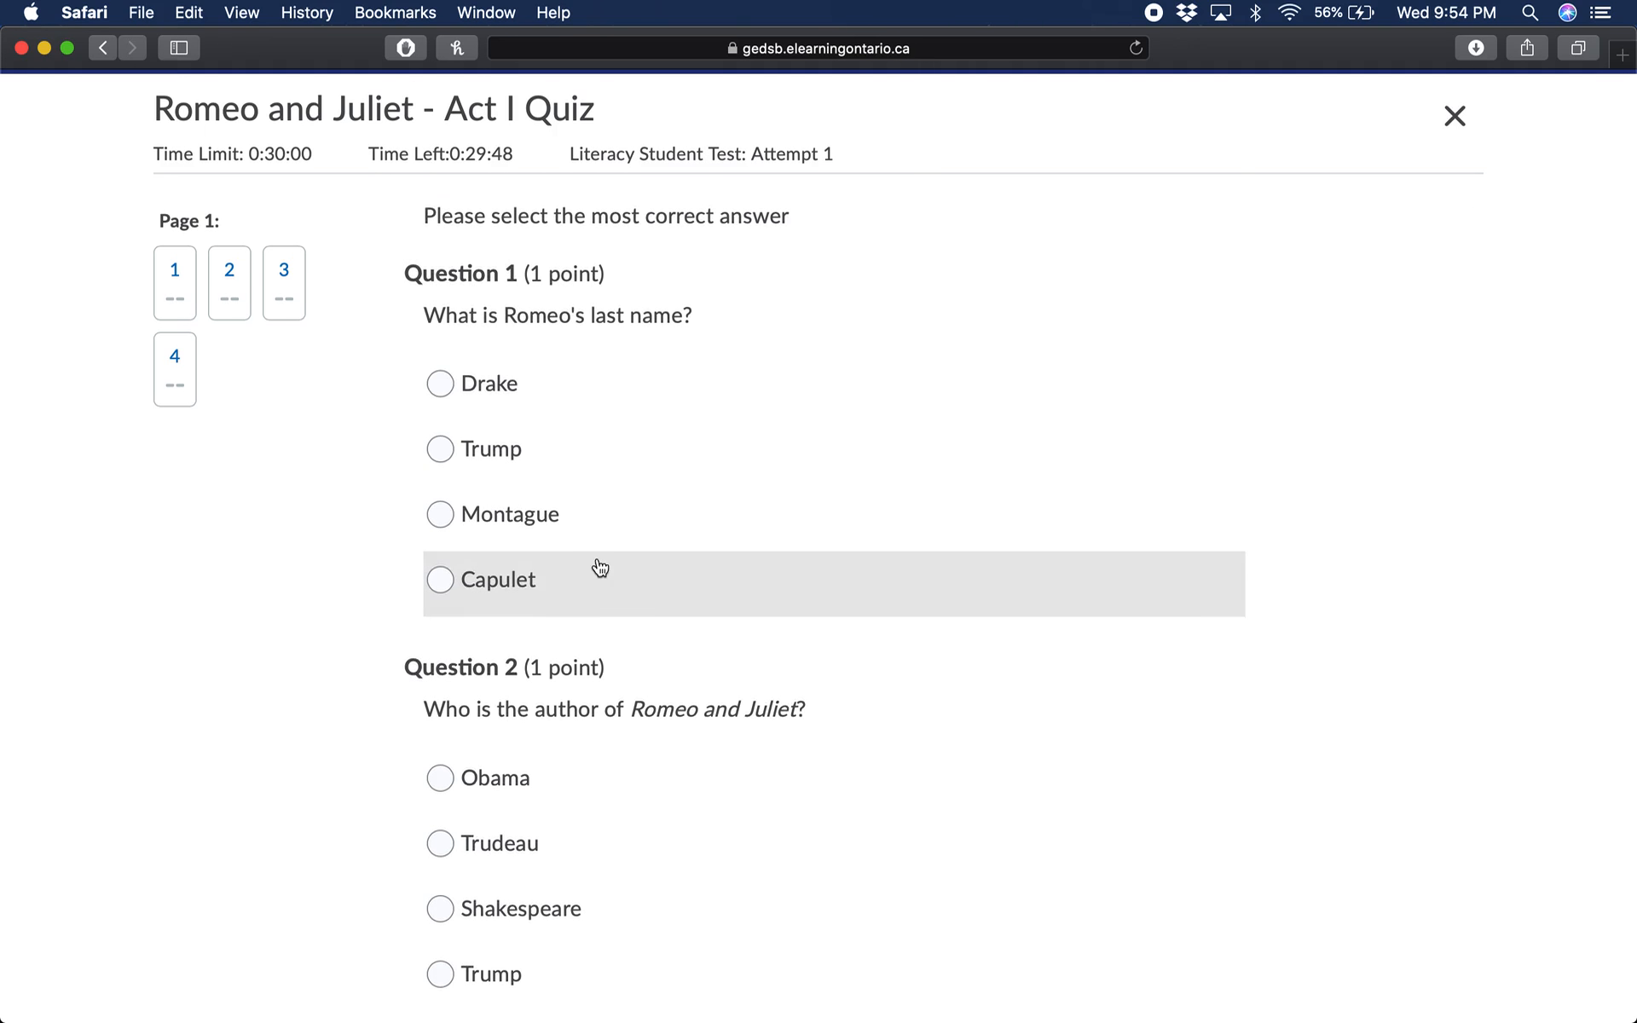
Answer question 1 with Montague and question 2 with Obama.
click(535, 516)
scroll(575, 626, down, 3)
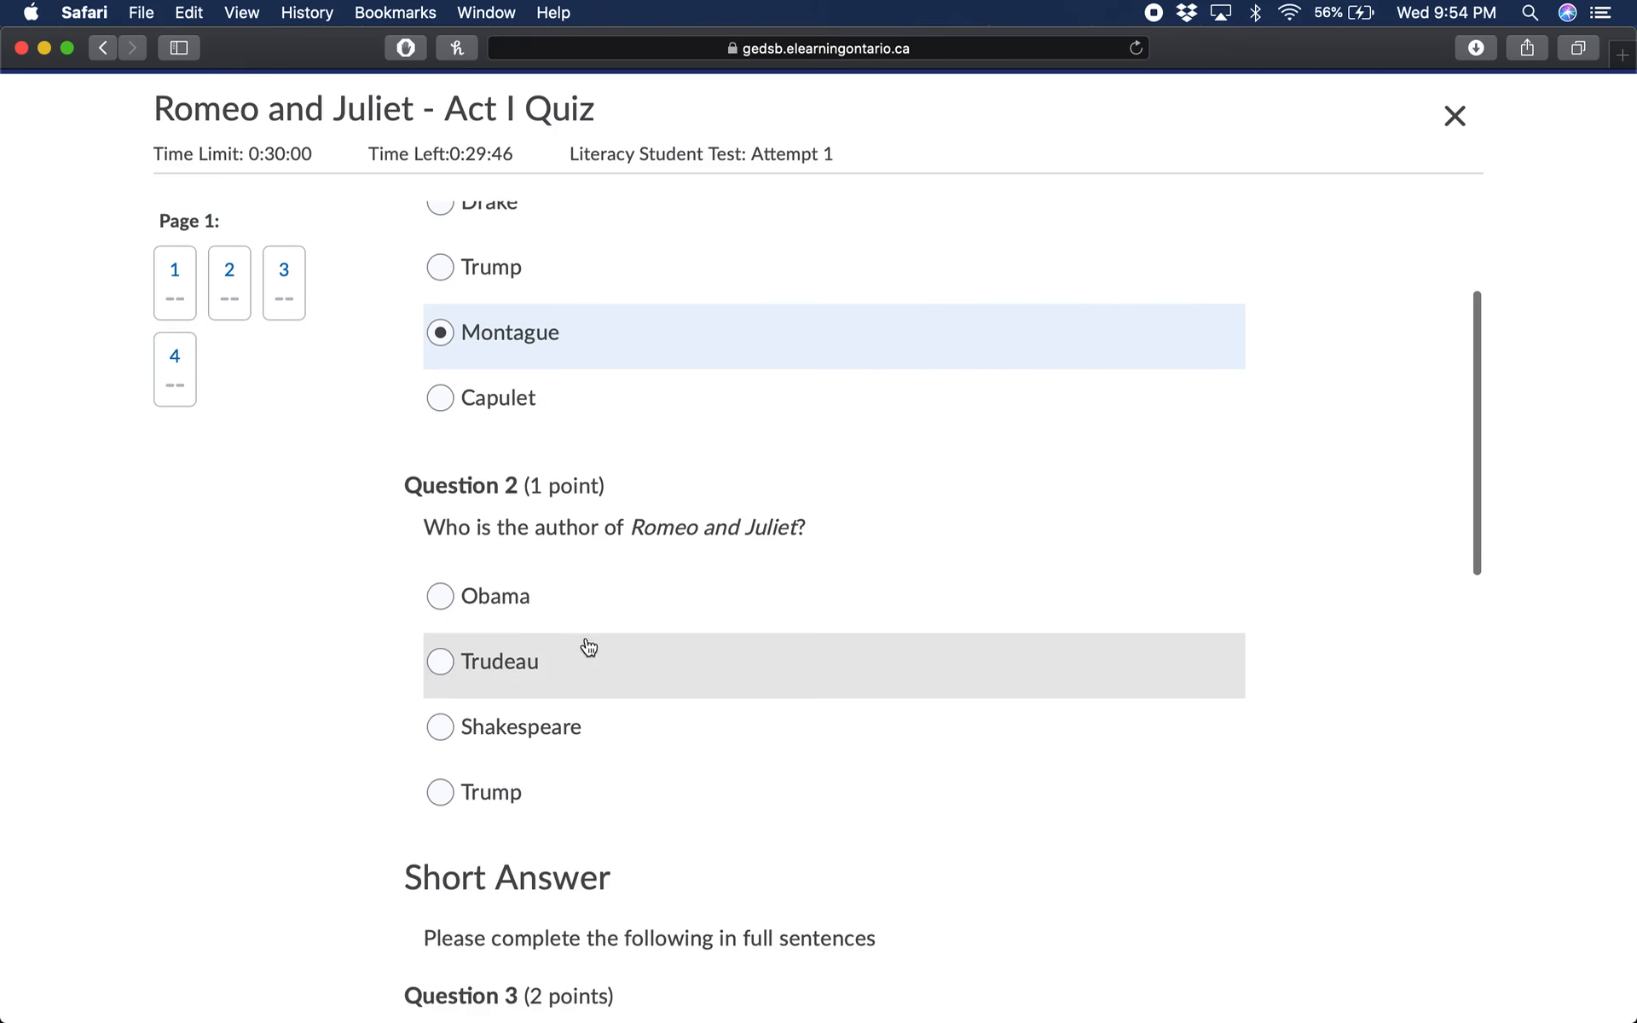
click(474, 607)
Answer the short answer question about Romeo's sadness with "I don't know!!!".
scroll(643, 735, down, 6)
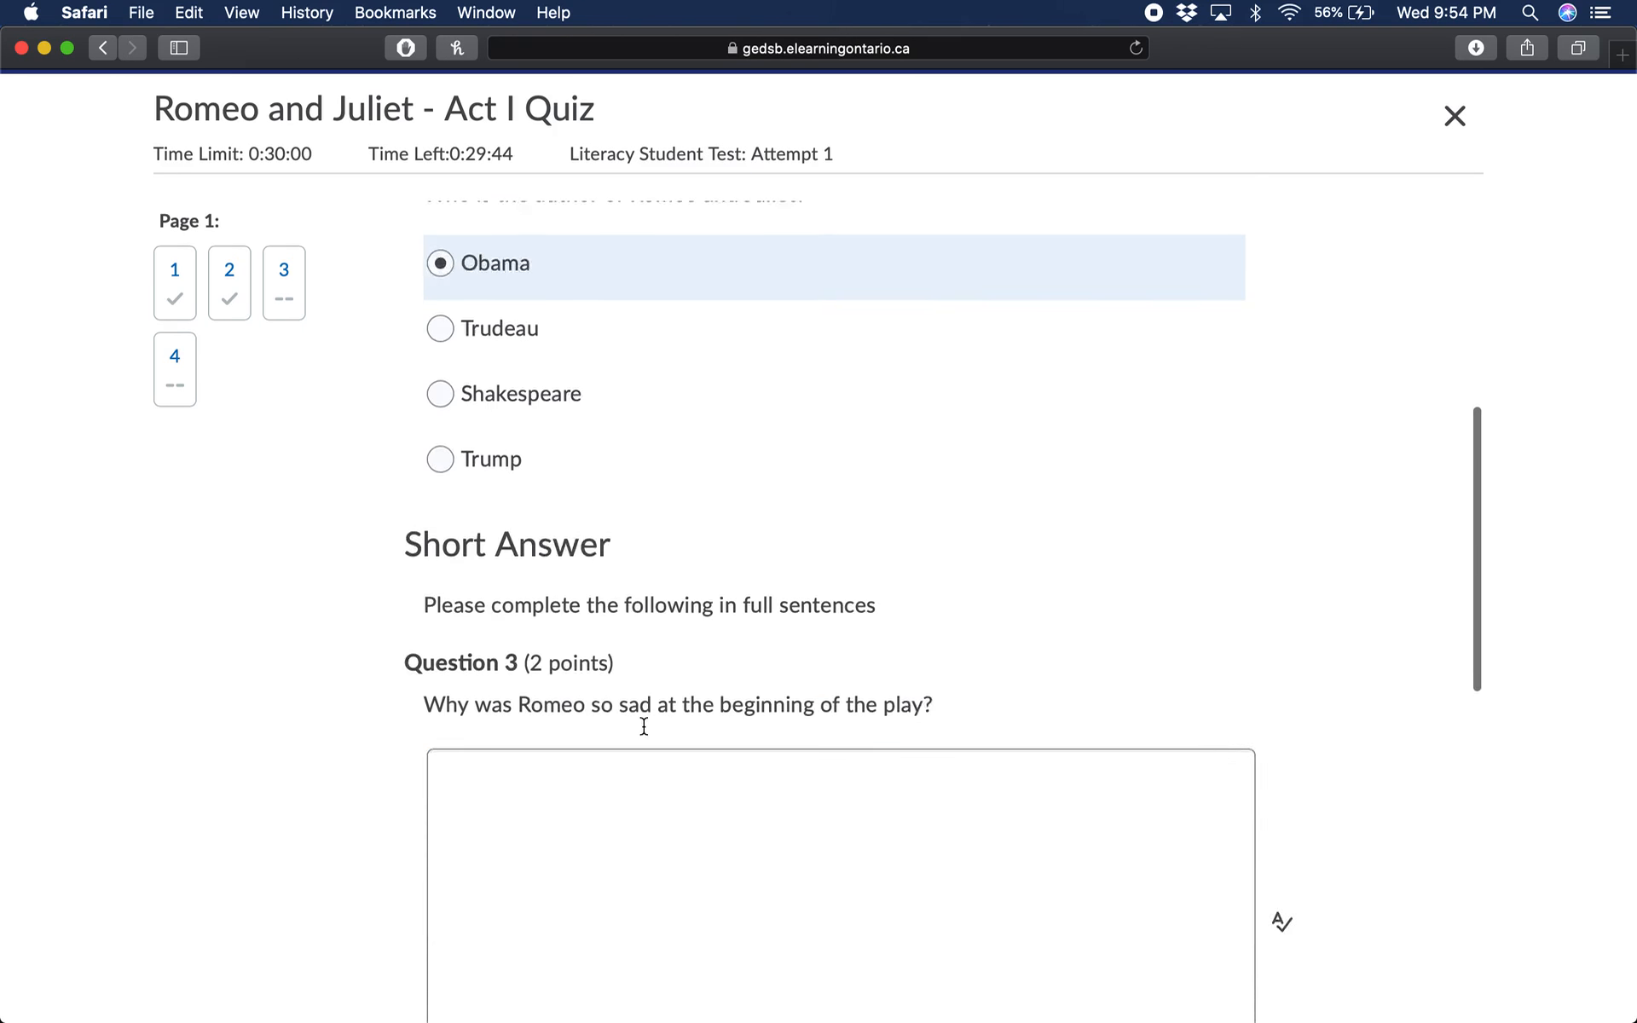
click(615, 749)
text(I don't know!!!)
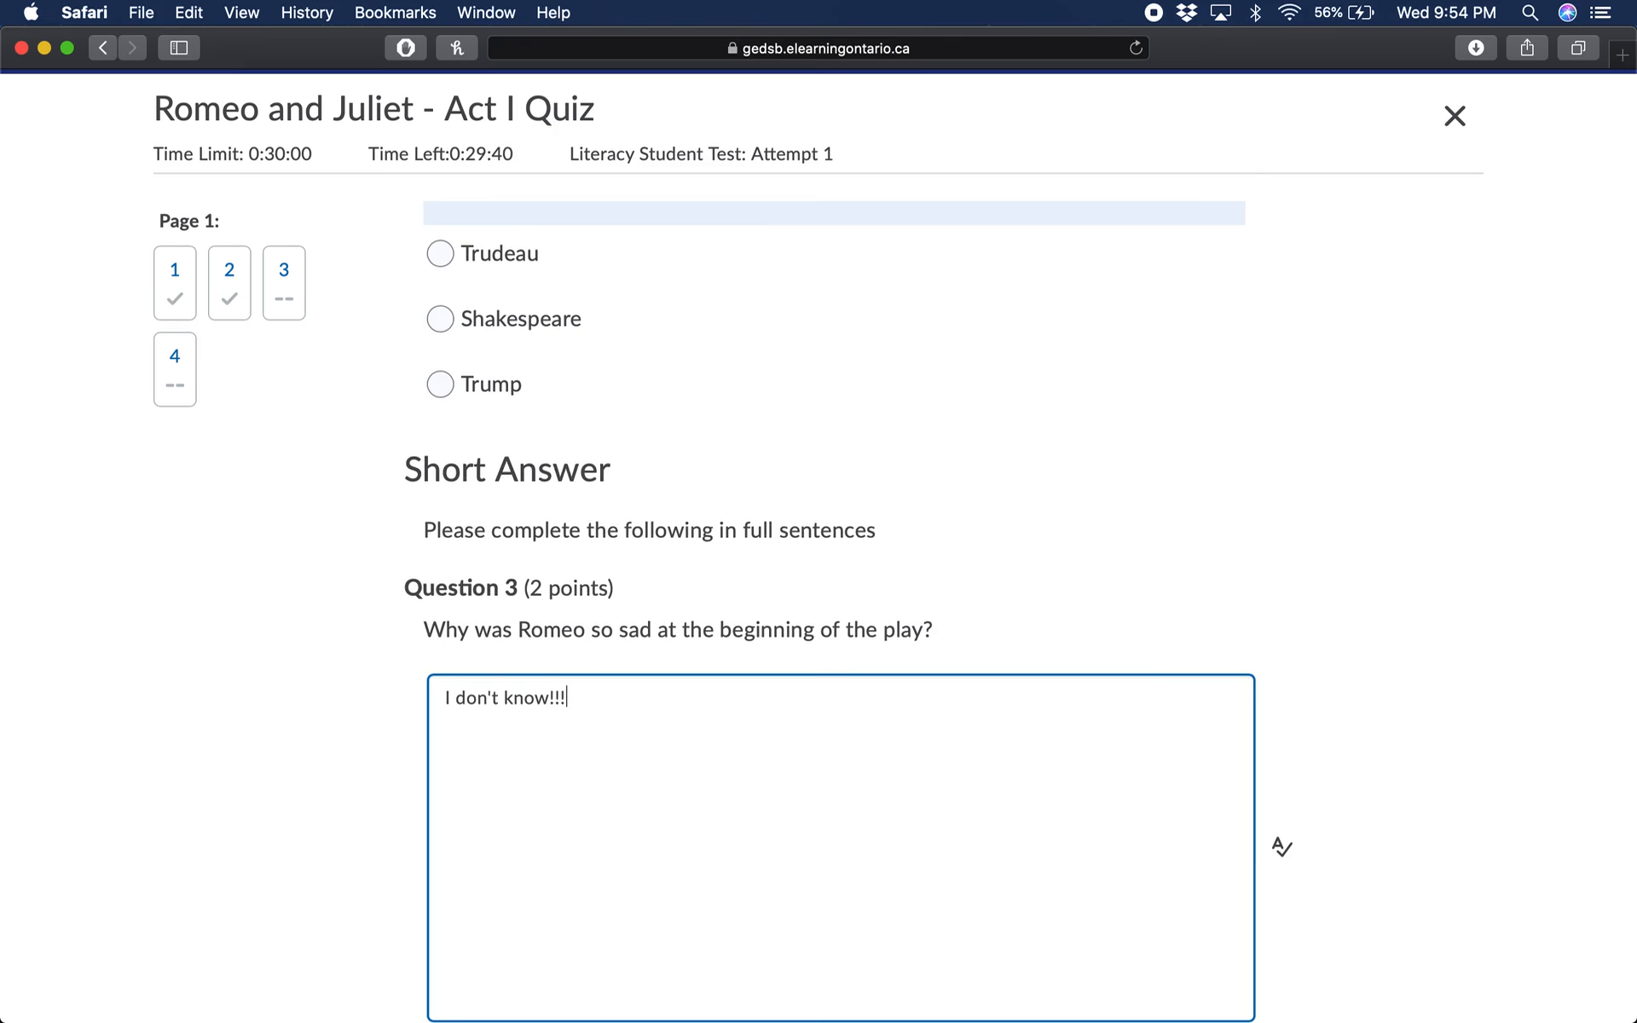
In question 4, match Falls in love with Juliet to 1, Test1 to 2 and Falls in love with Romeo to 3, and choose a match for Test.
scroll(563, 679, down, 10)
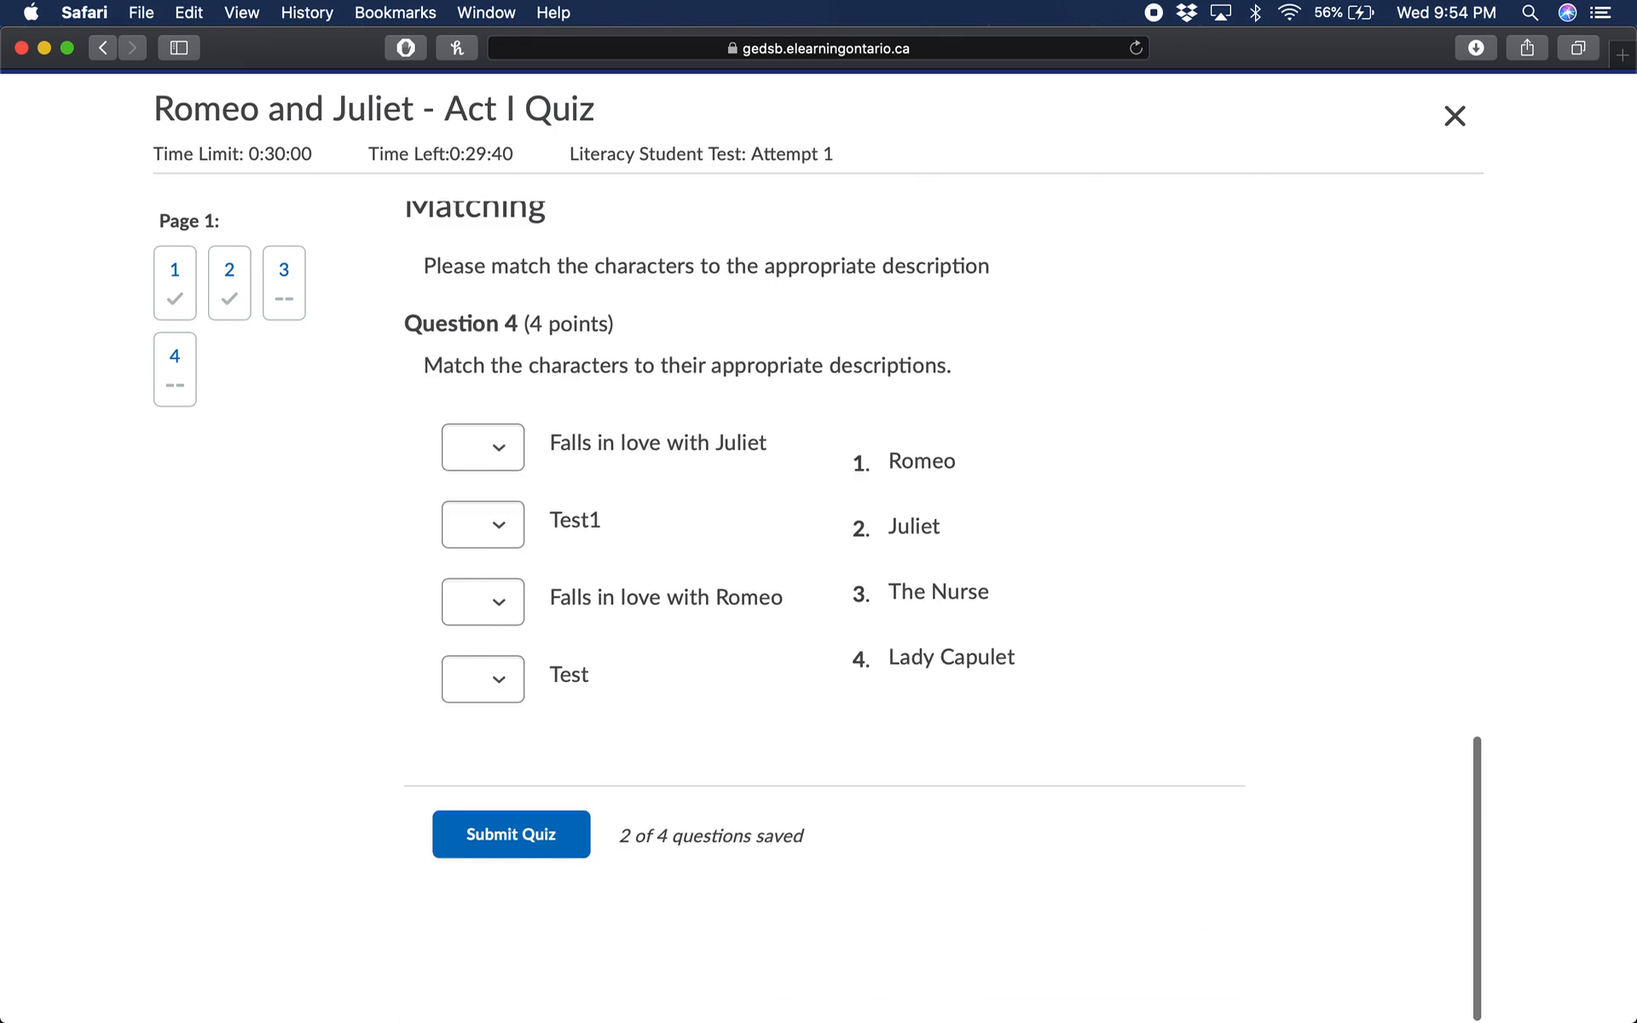
click(500, 471)
click(502, 474)
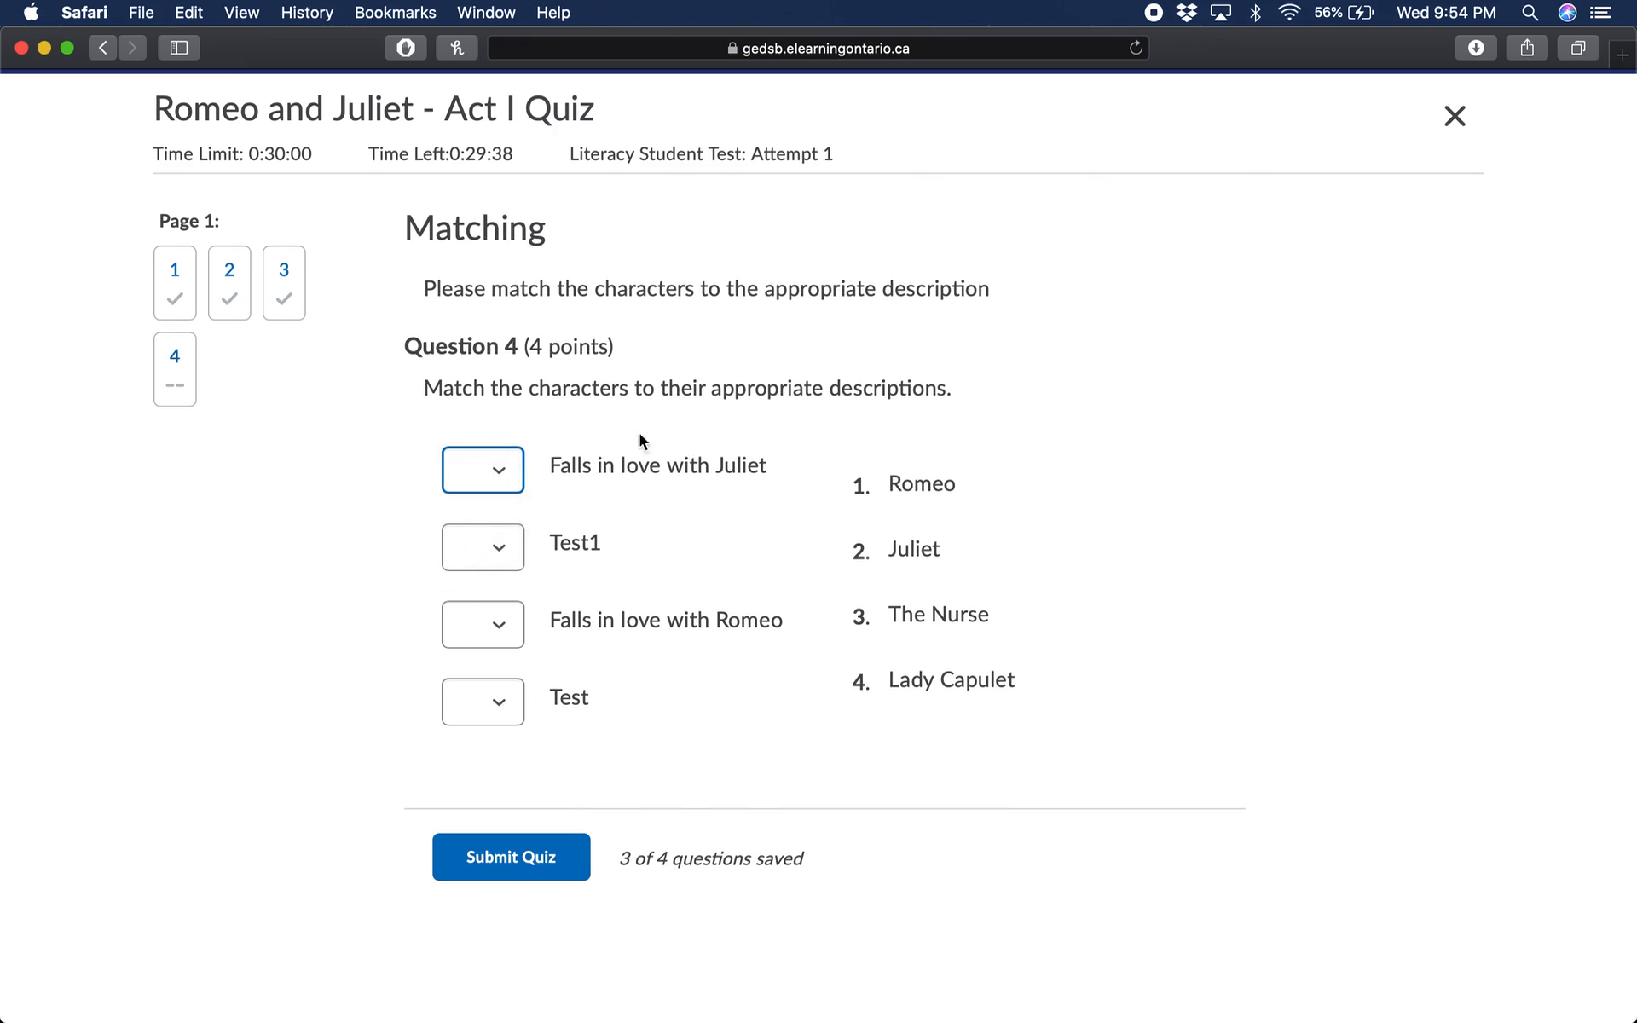
click(499, 474)
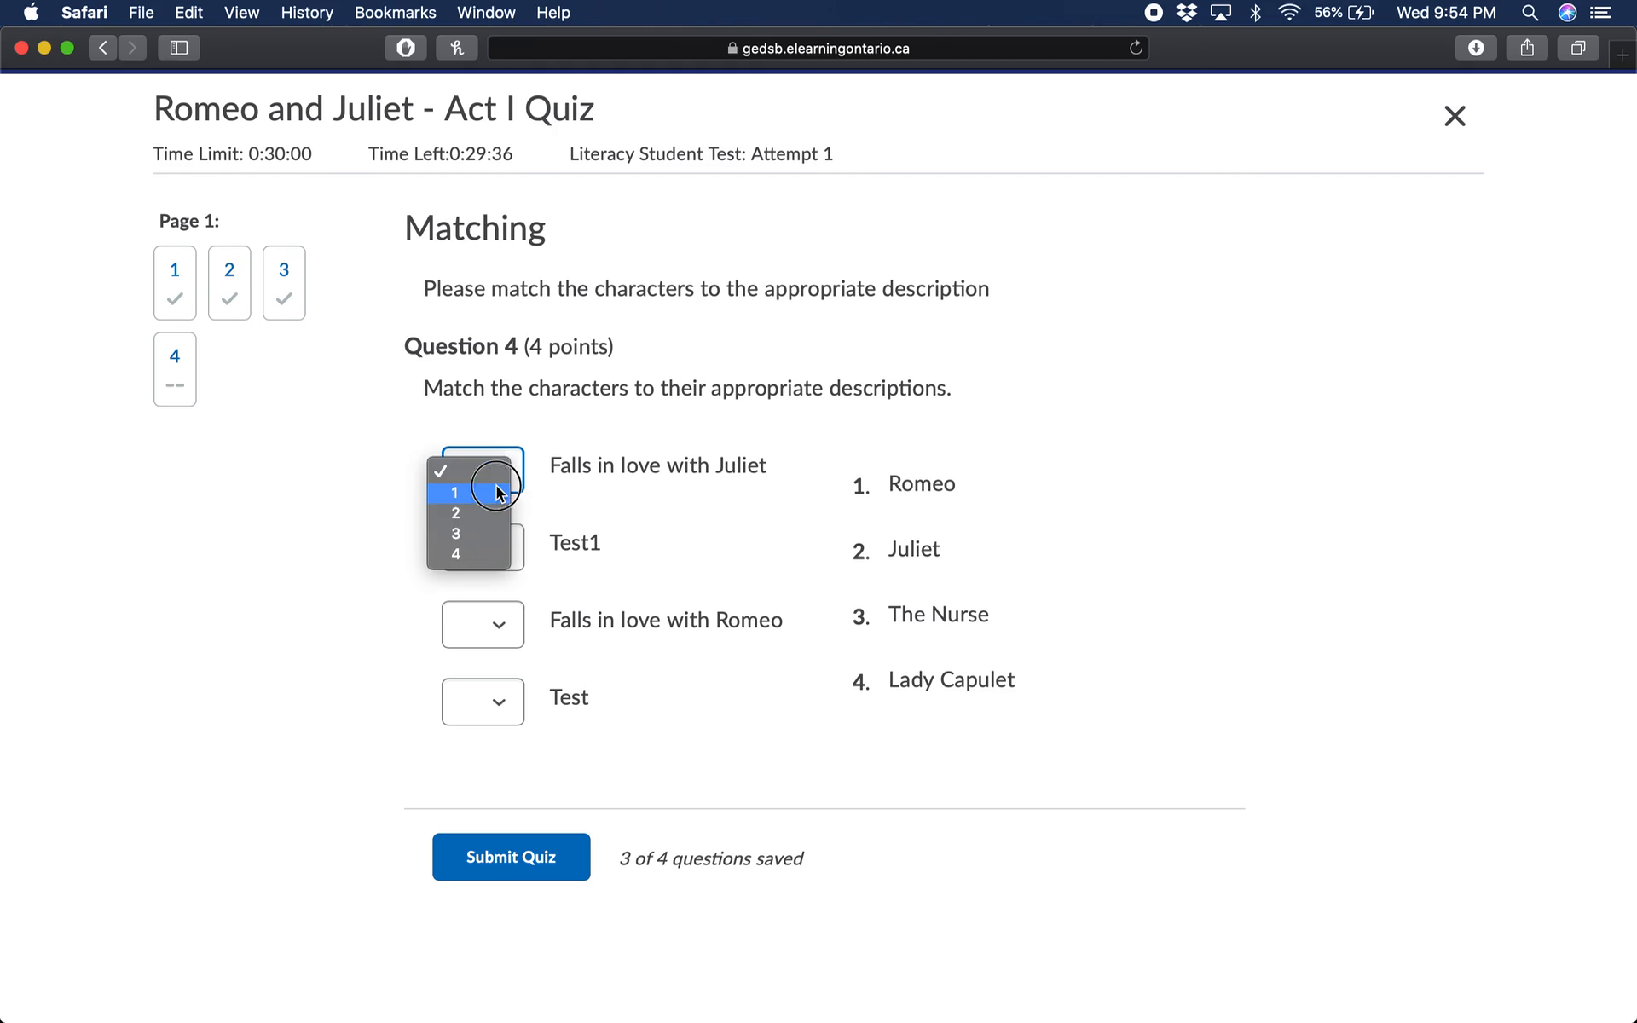
click(473, 494)
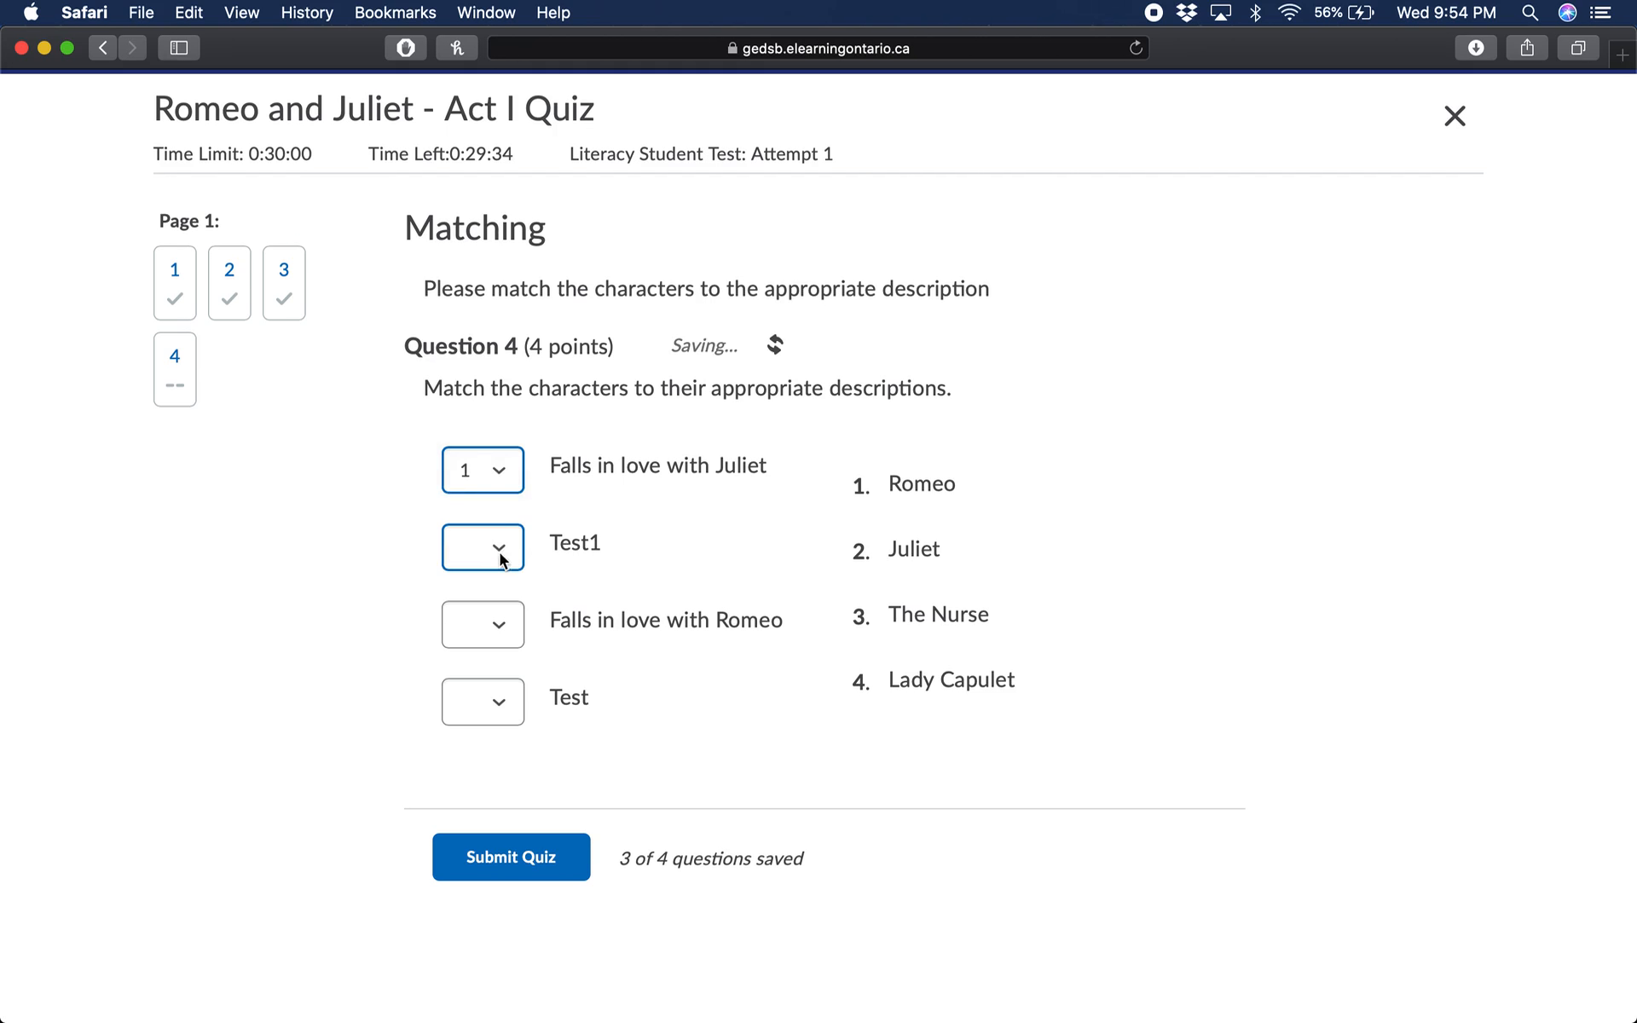
click(502, 553)
click(481, 590)
click(497, 623)
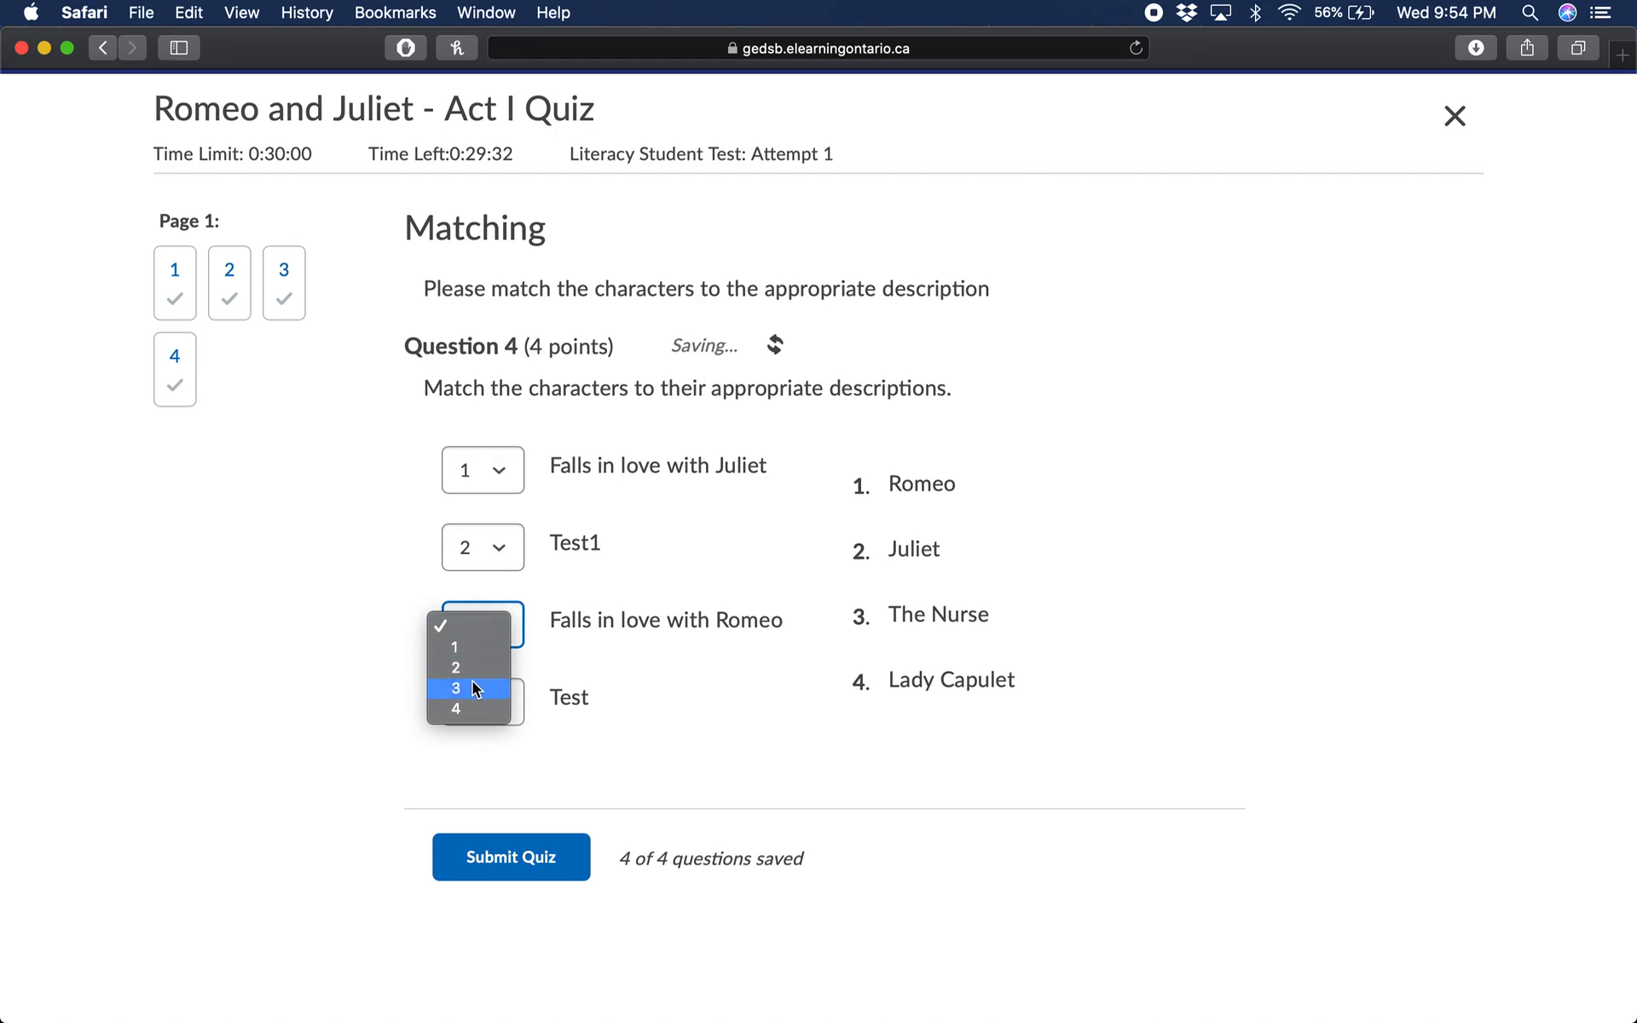
click(474, 687)
click(475, 707)
click(474, 727)
Submit the quiz, confirm the submission, and close the attempt's submission page.
click(489, 870)
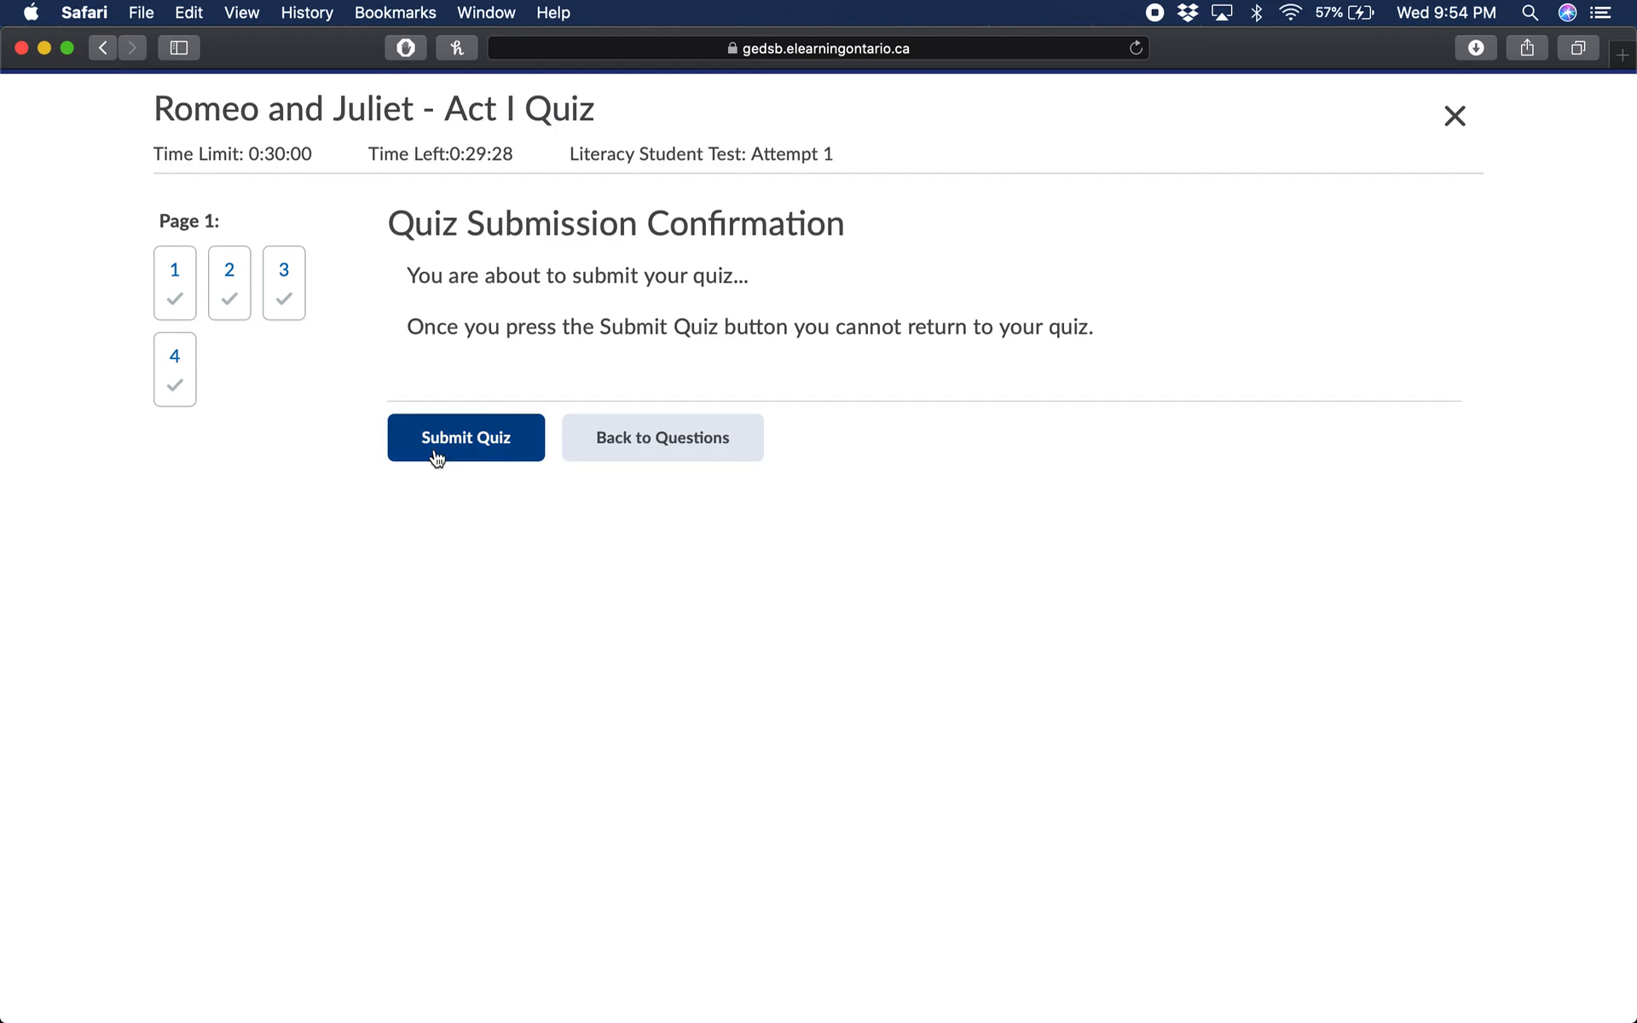
click(483, 441)
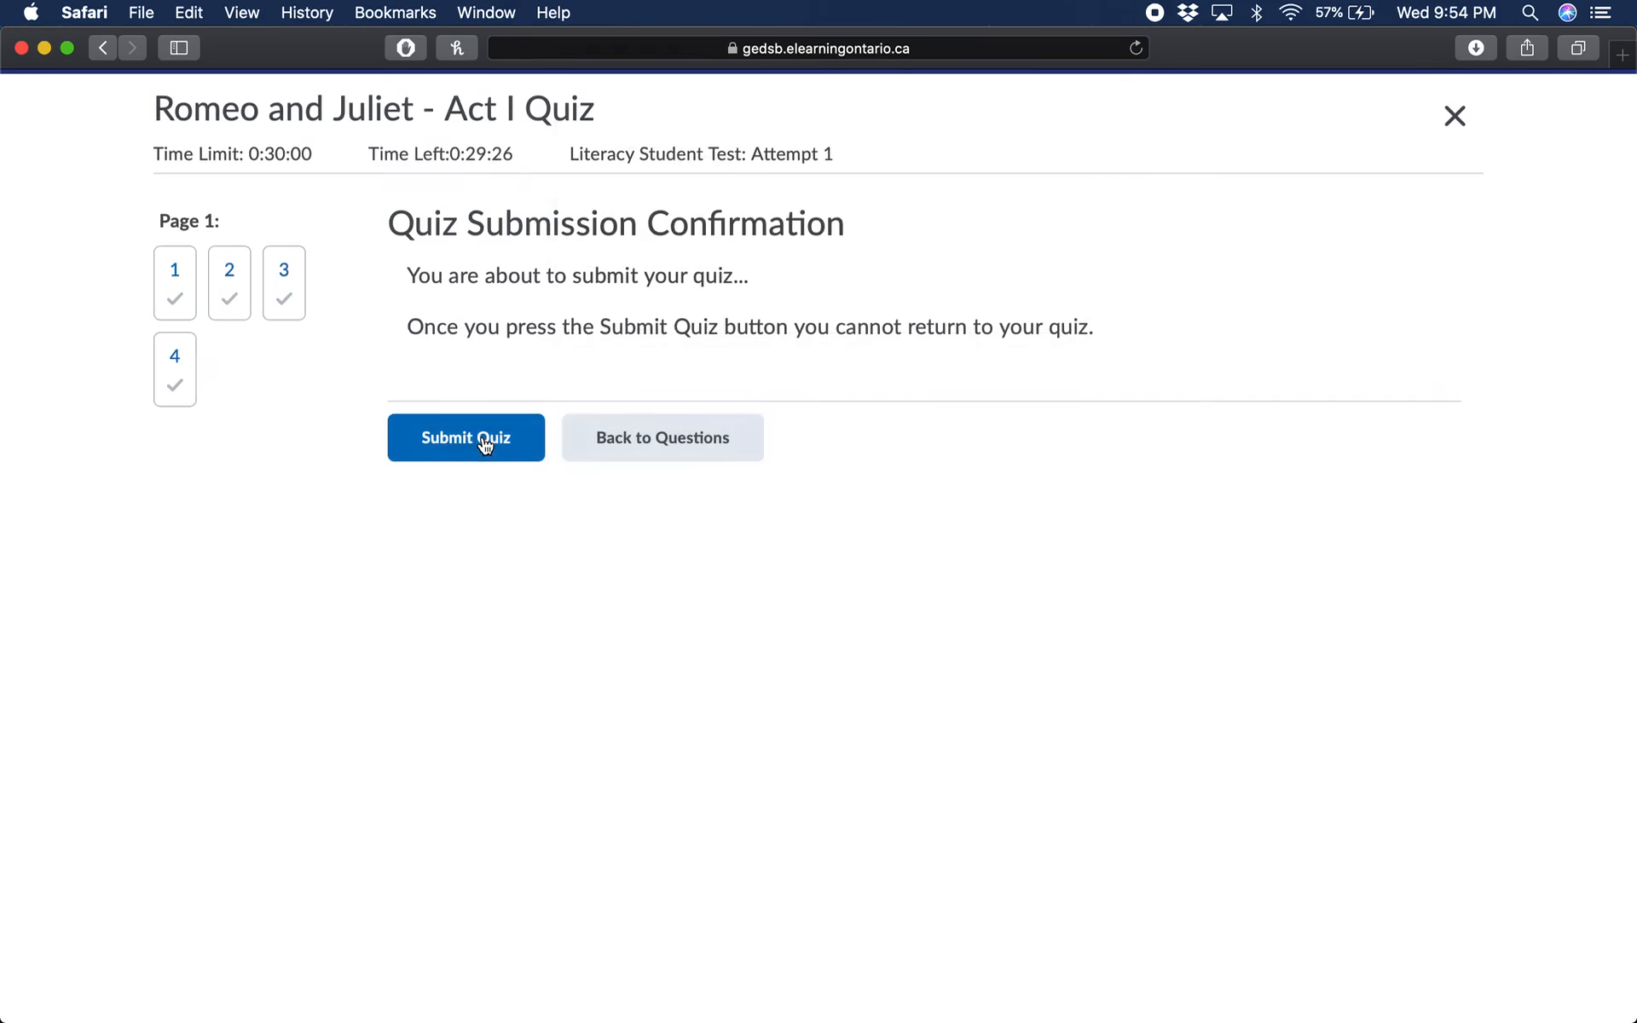
click(201, 330)
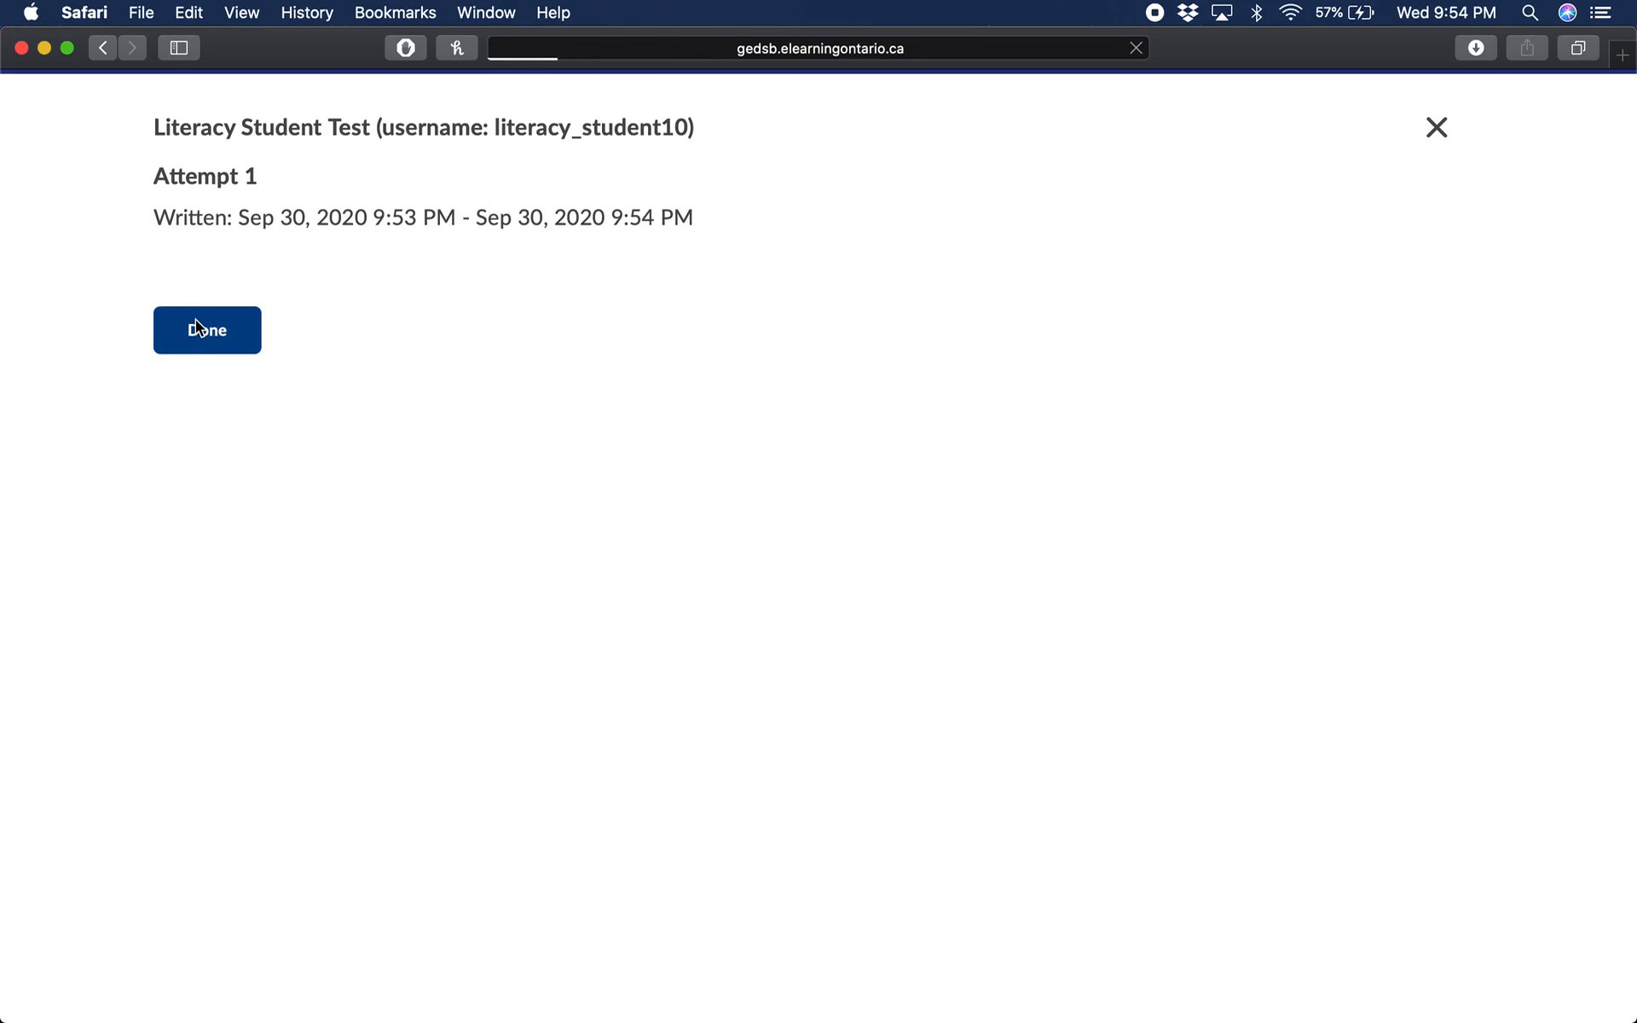
Switch back to the teacher's window and open the course's grades to check the Act I Quiz result.
key(ctrl+Up)
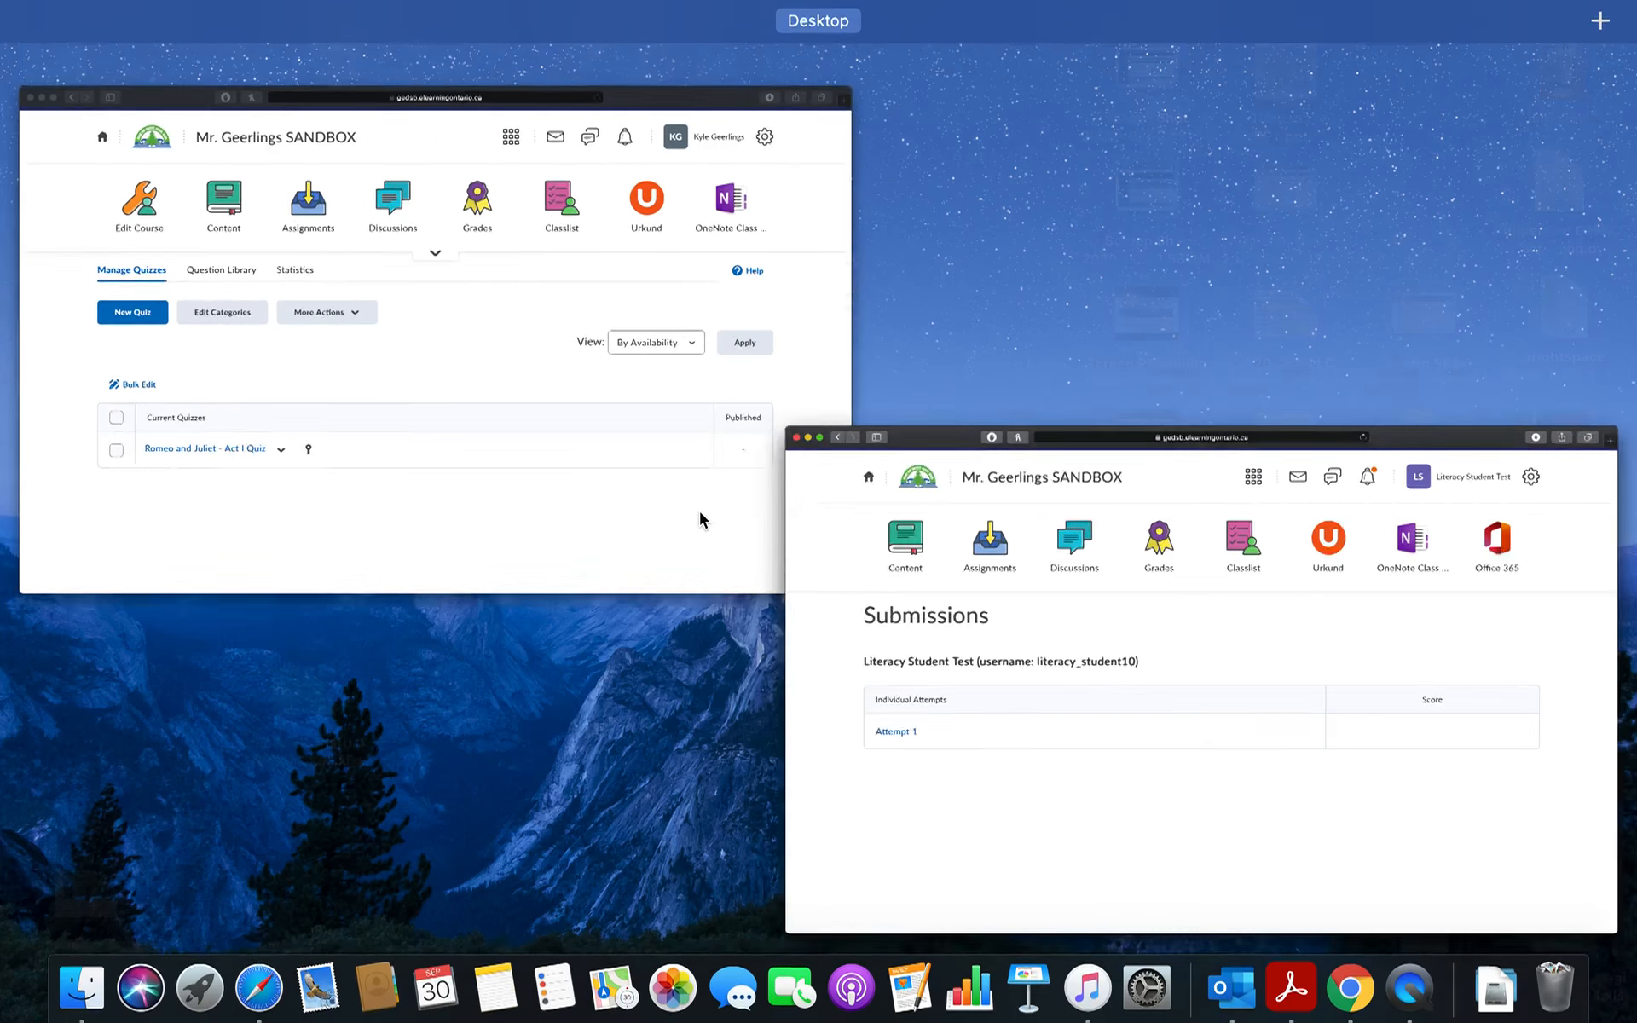
click(660, 344)
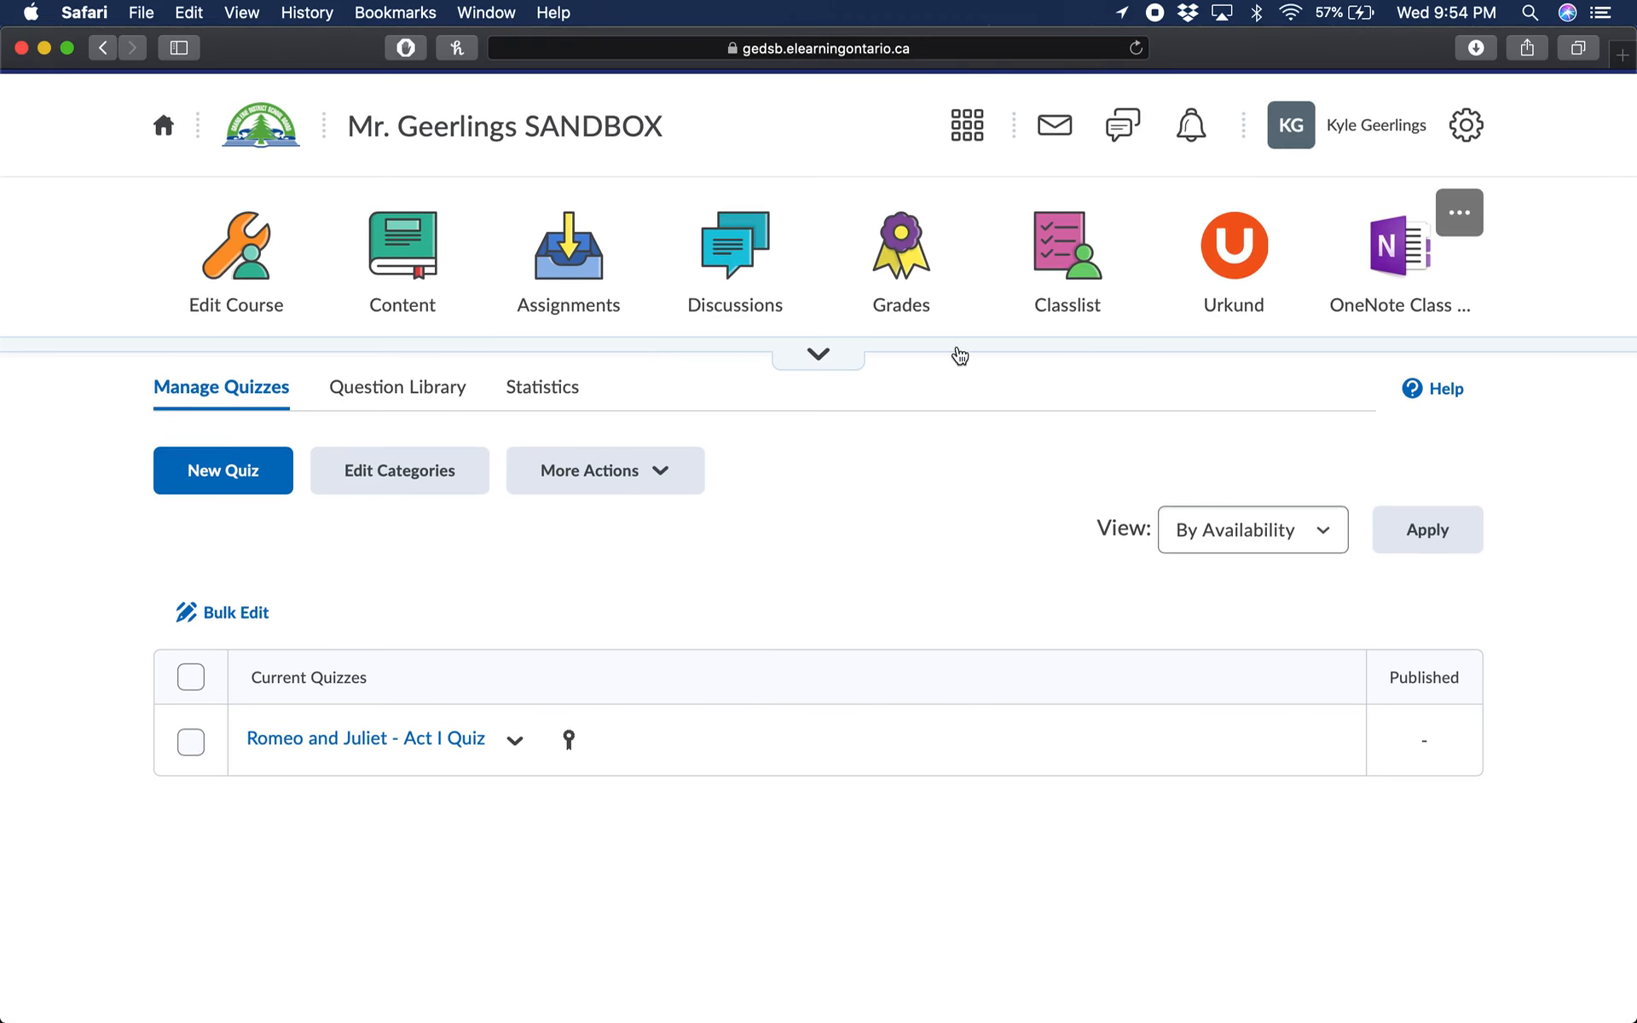
click(850, 294)
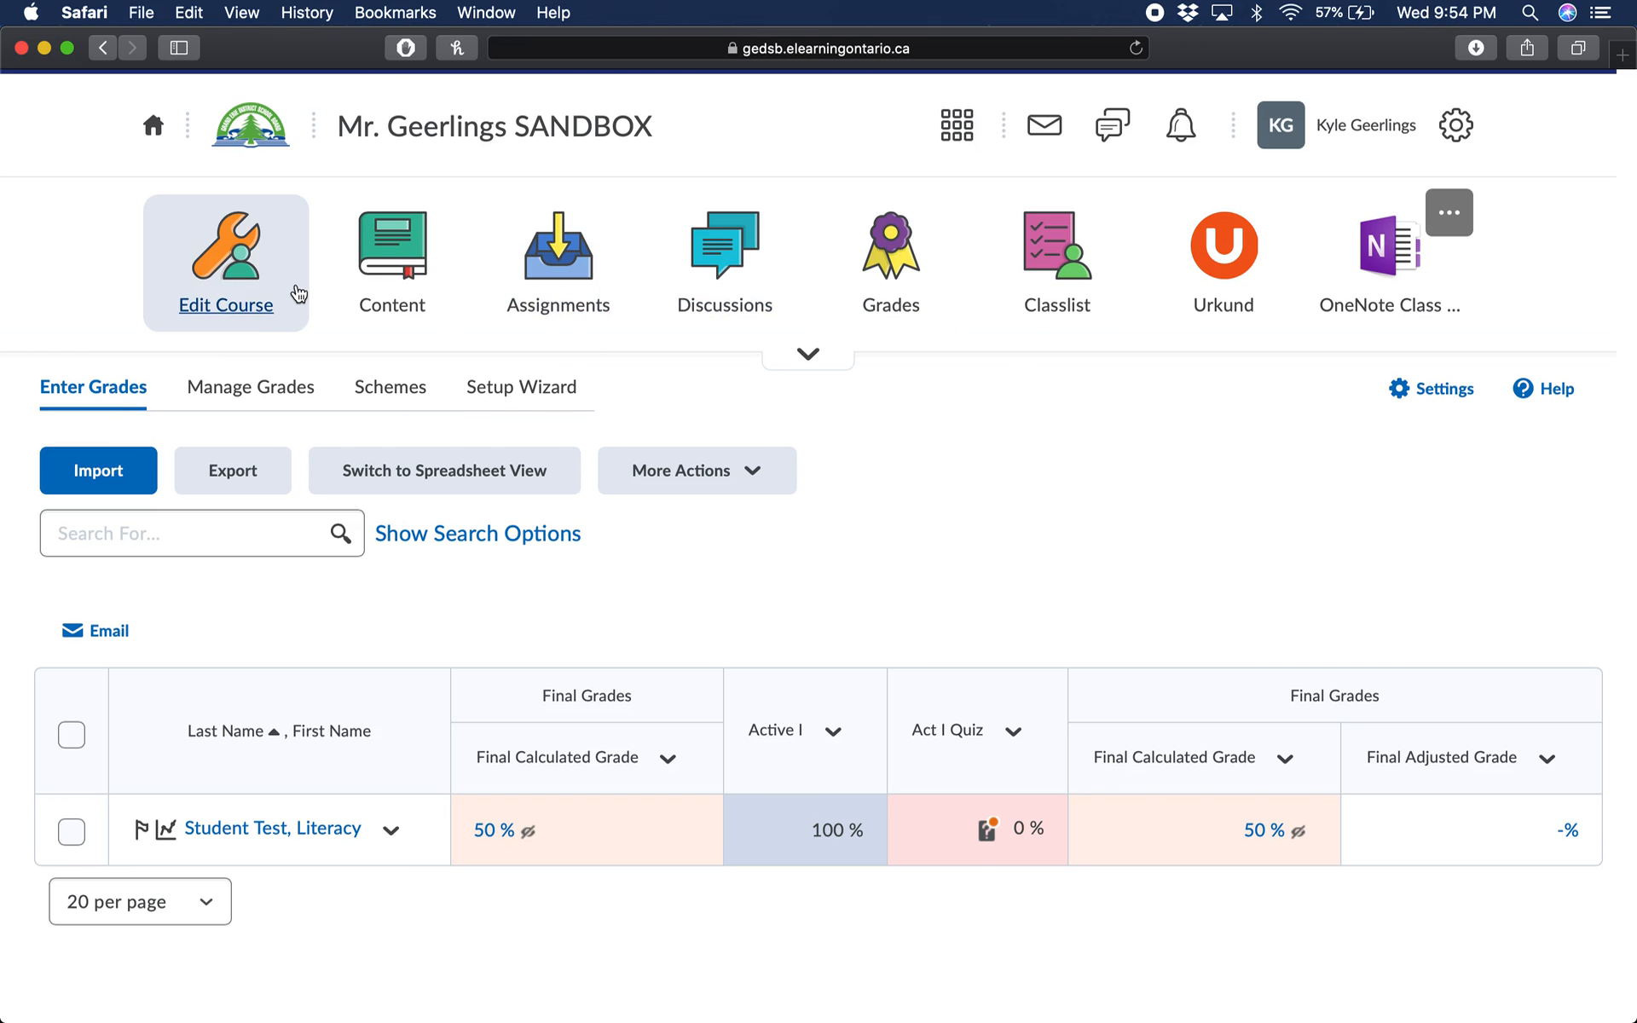
Open the course's quiz tool and bring up the grading page with the attempts for the Romeo and Juliet - Act I Quiz.
click(242, 292)
scroll(350, 789, down, 10)
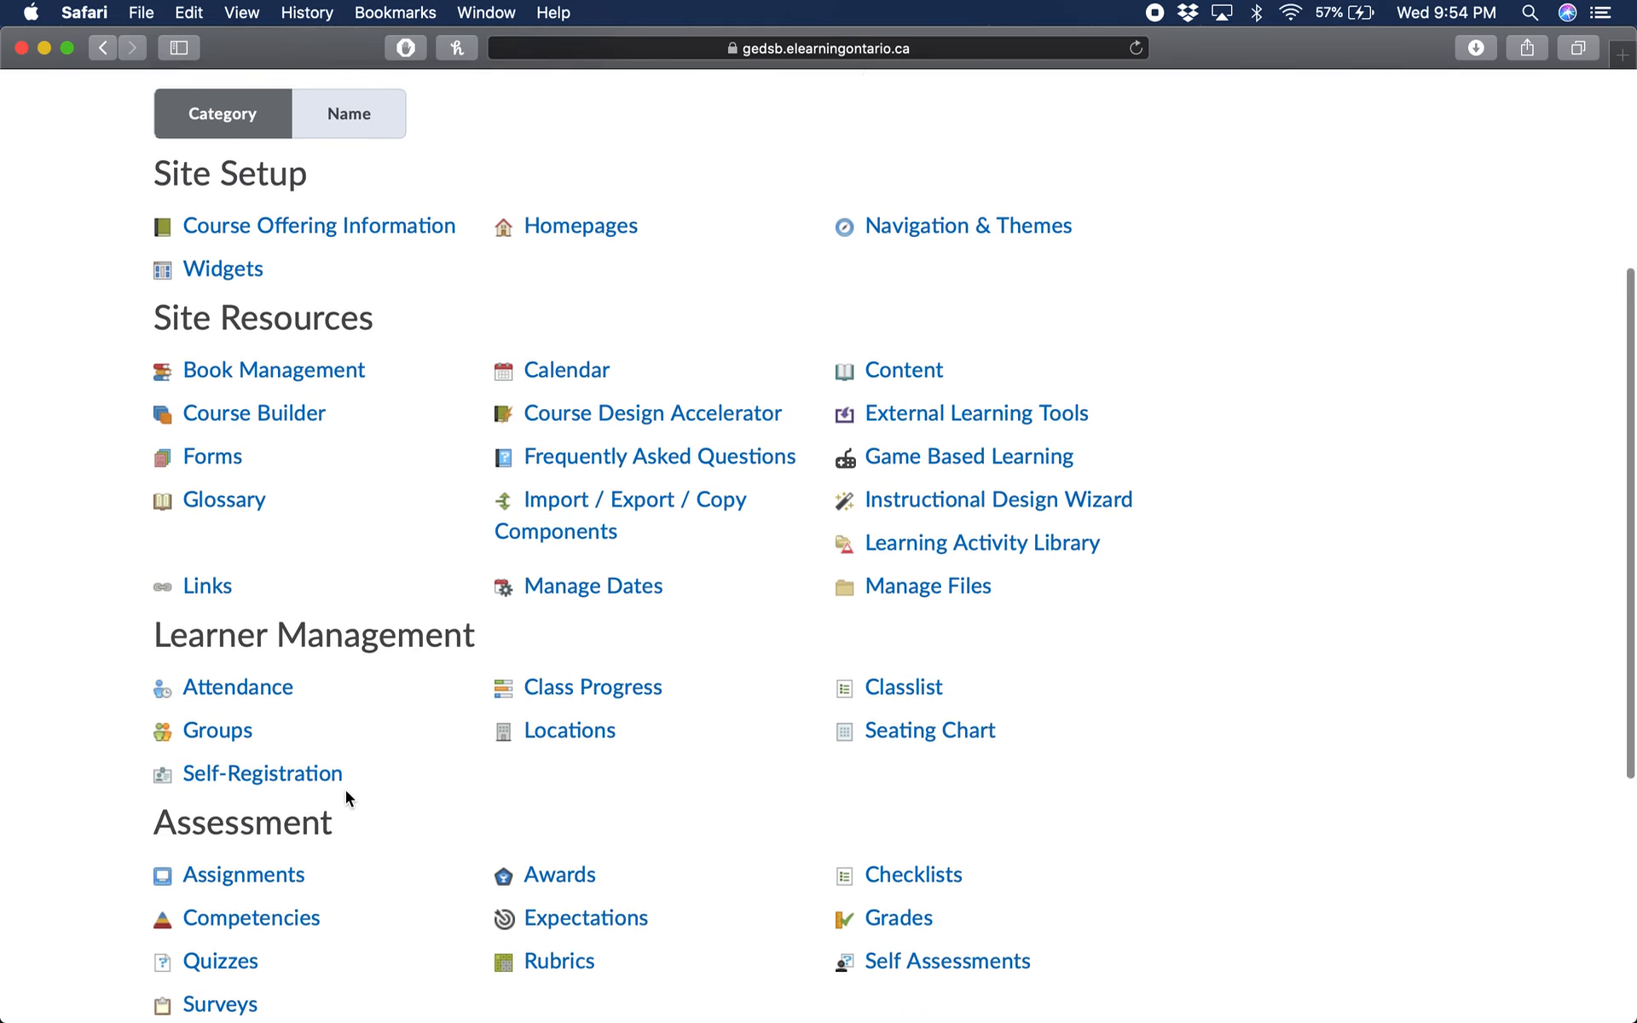
click(253, 914)
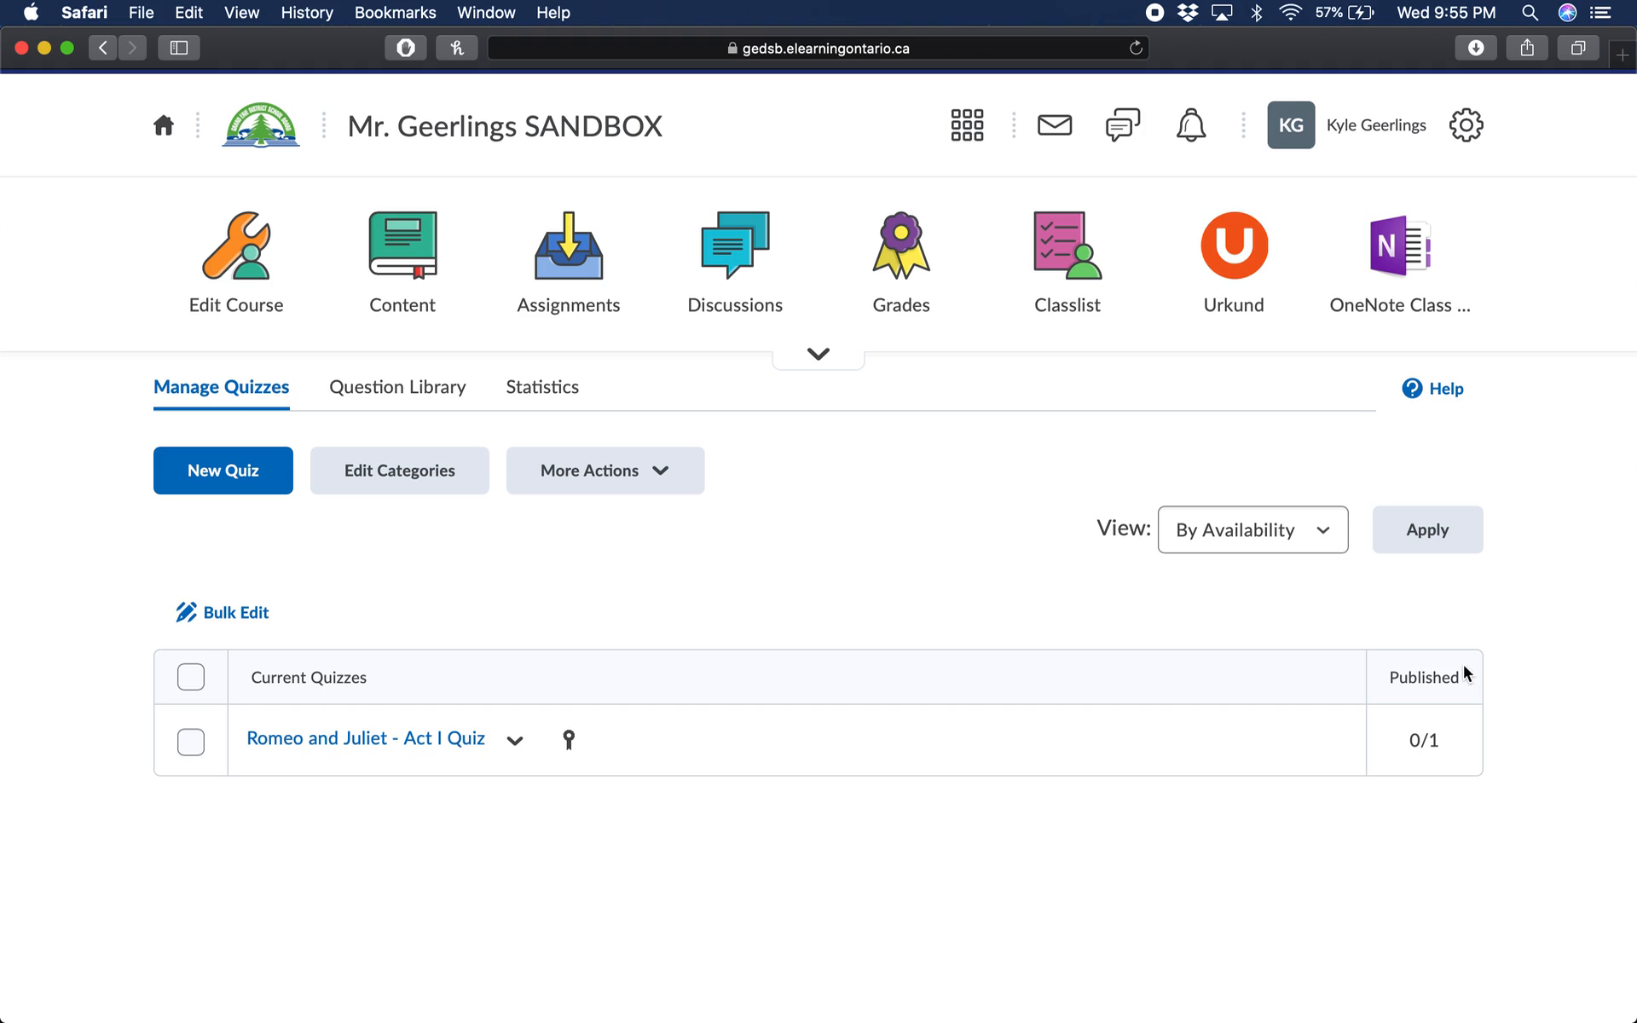
click(517, 748)
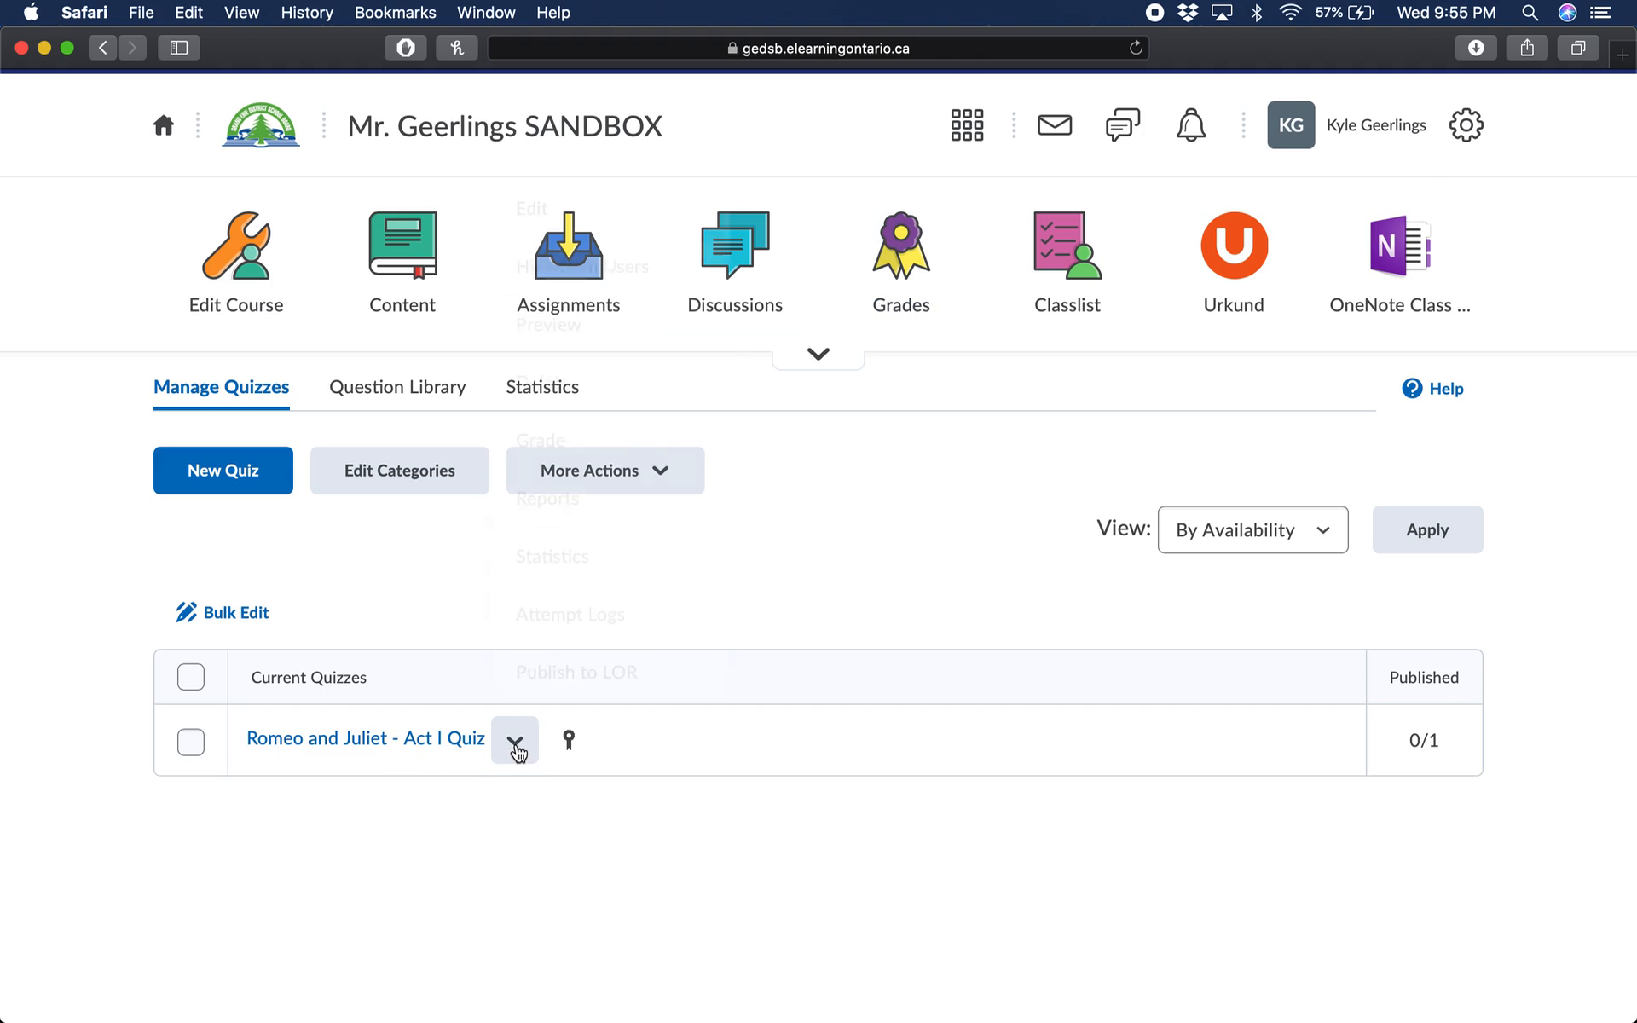
click(547, 445)
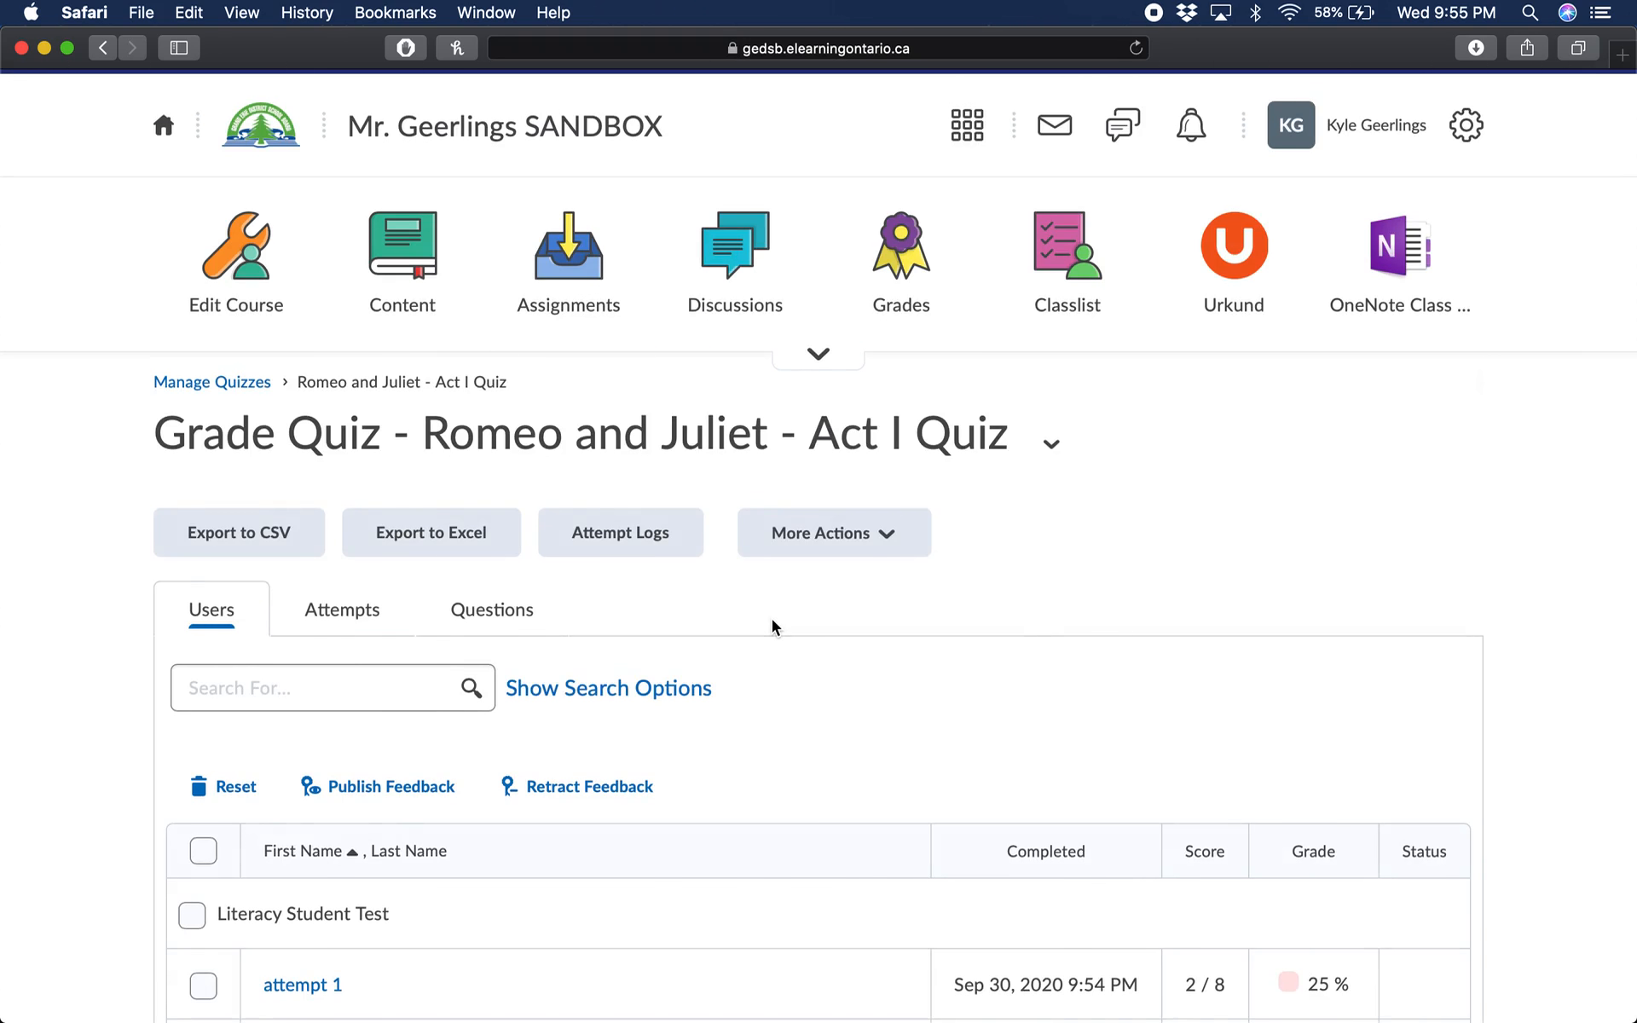
scroll(771, 619, down, 5)
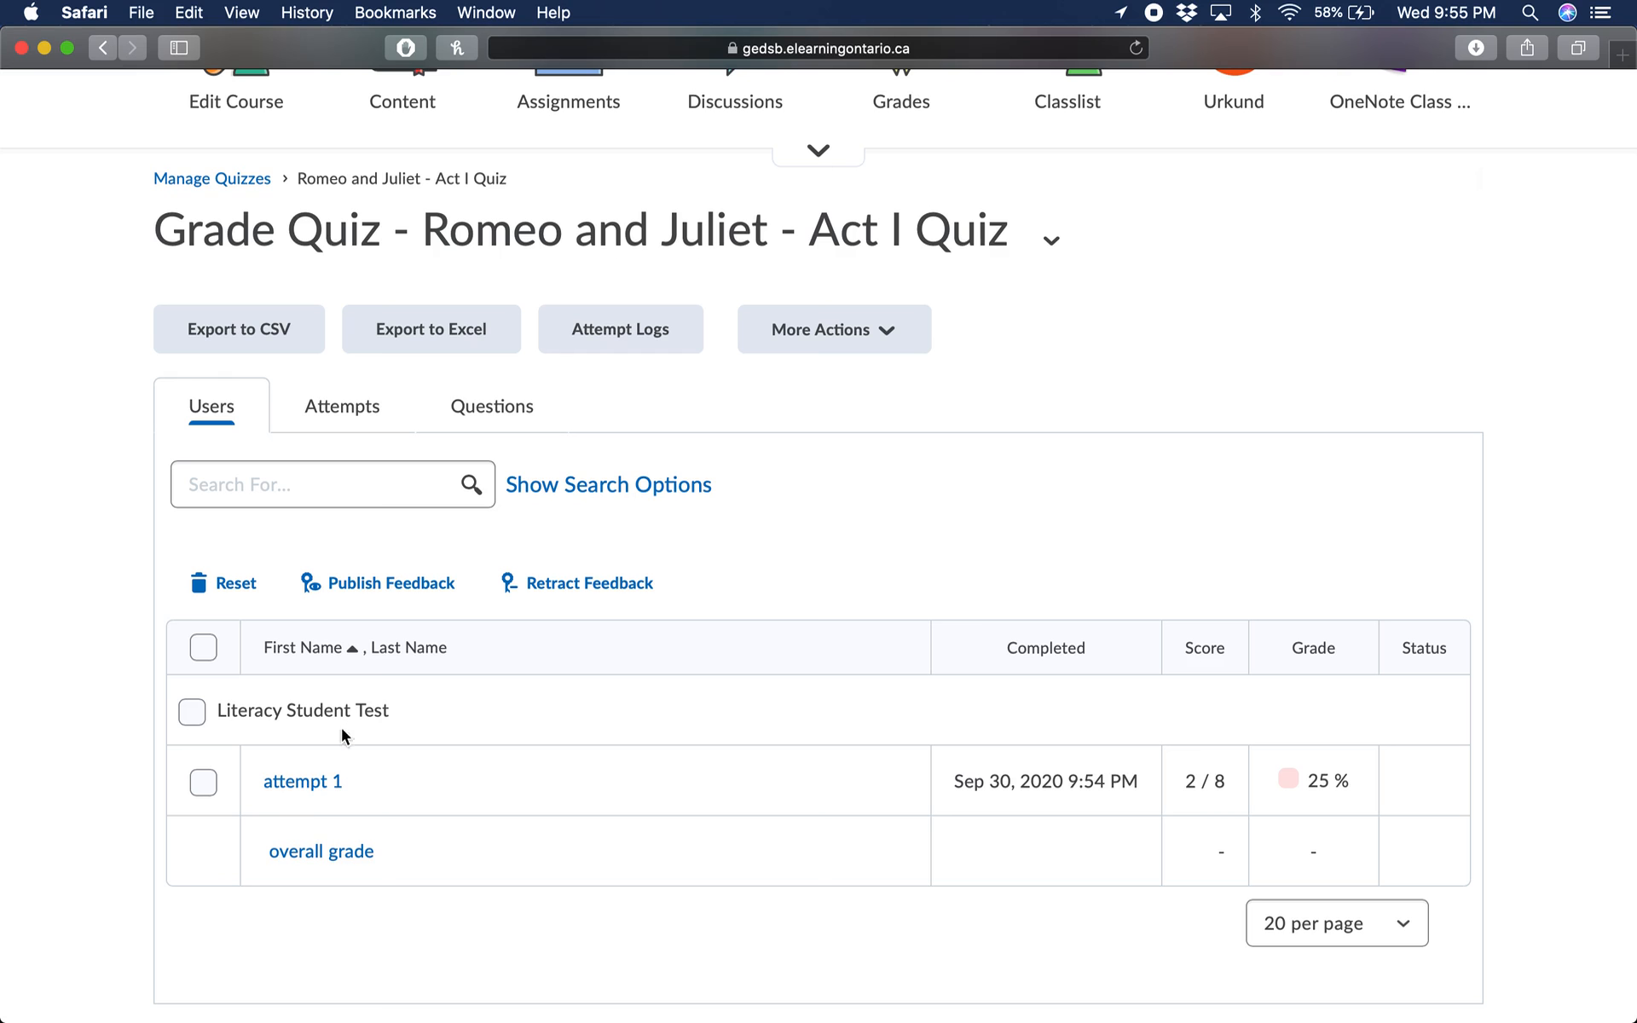
Open the test student's attempt 1 and review the auto-graded answers to multiple choice questions 1 and 2.
click(291, 780)
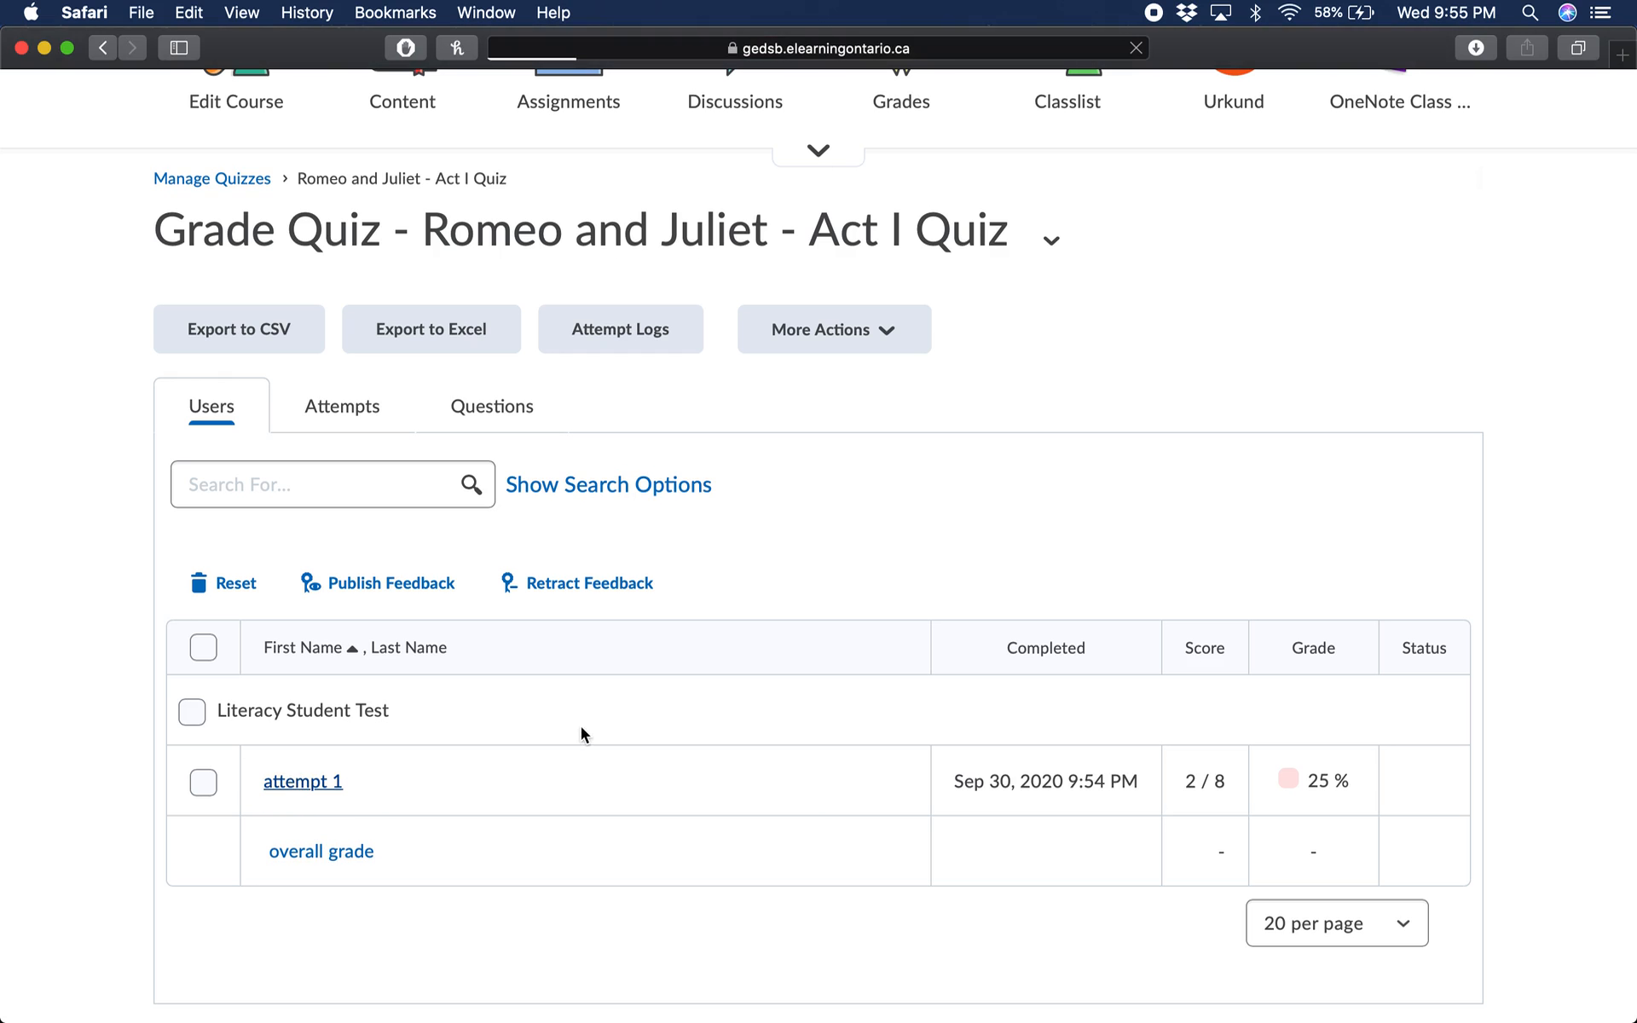
scroll(581, 727, down, 2)
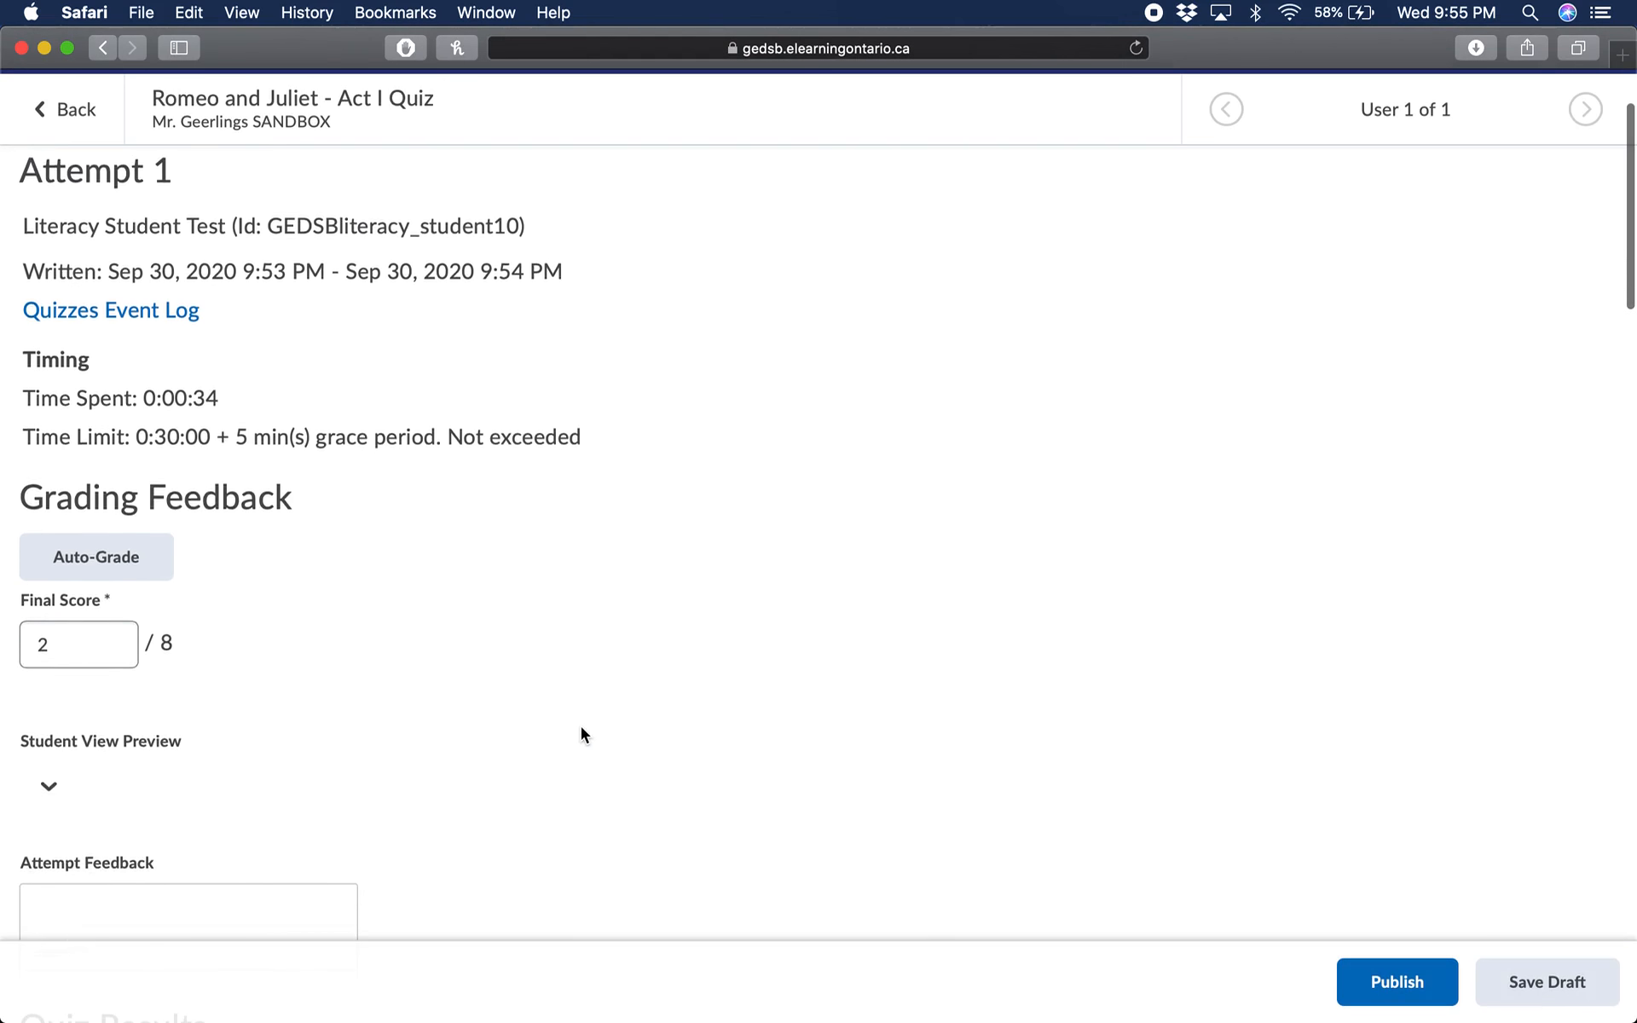
scroll(580, 726, down, 5)
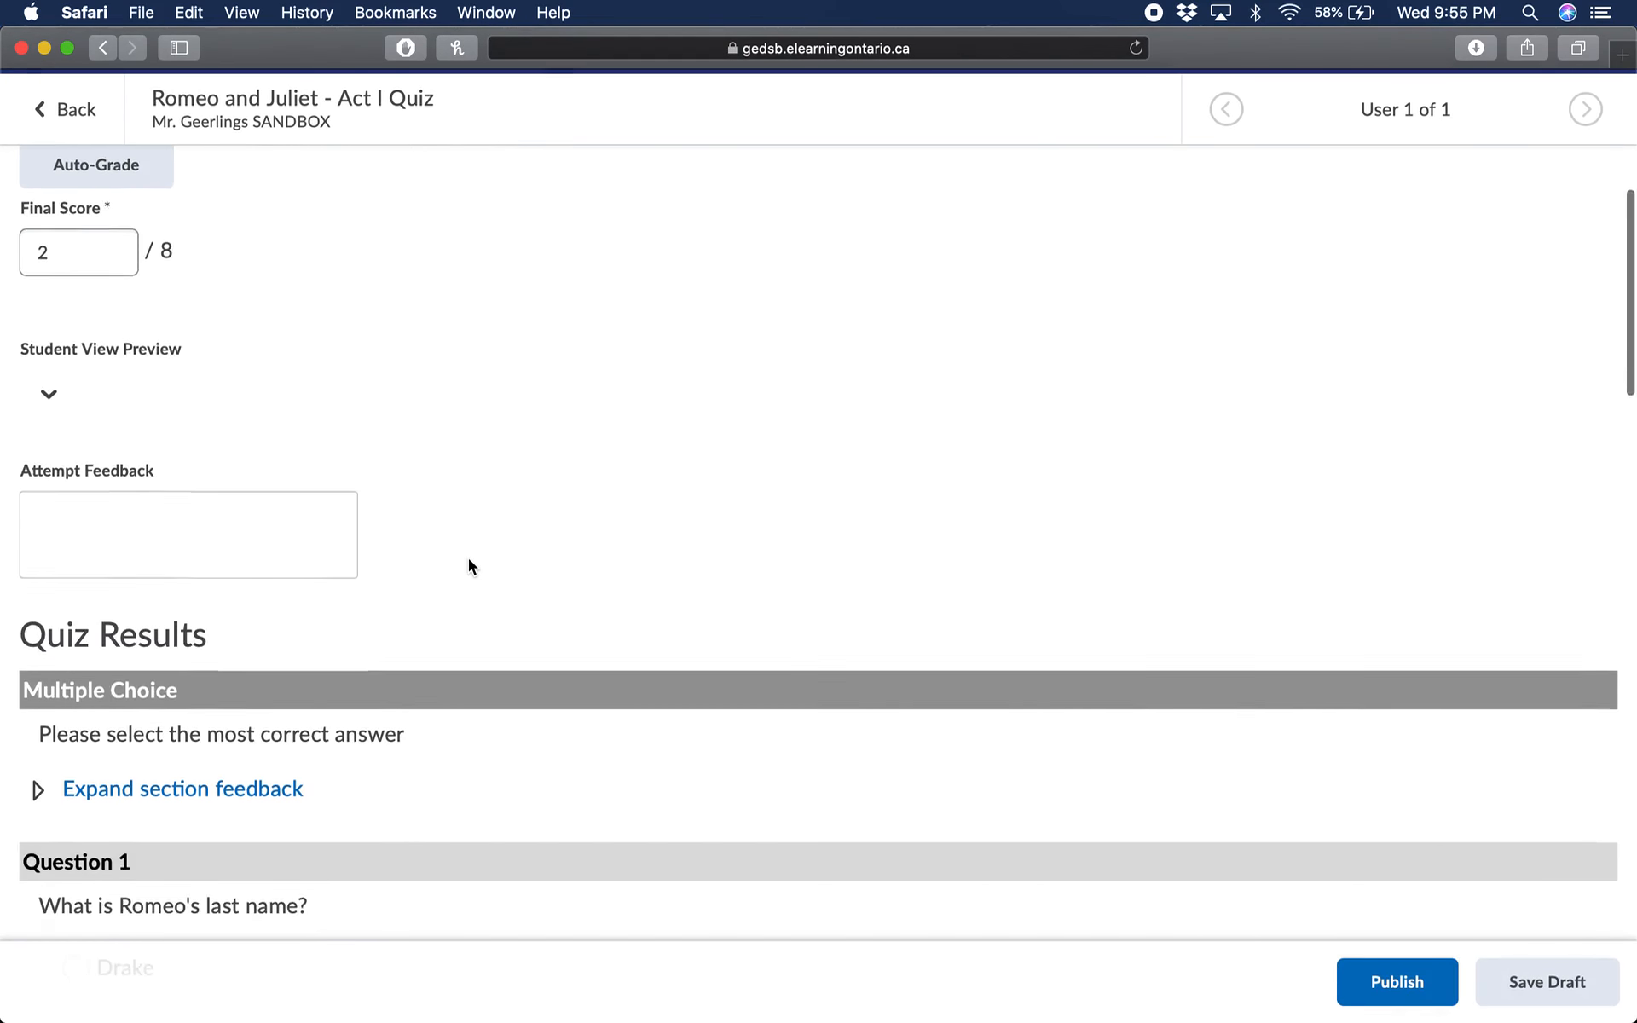
scroll(468, 559, down, 7)
scroll(458, 551, down, 3)
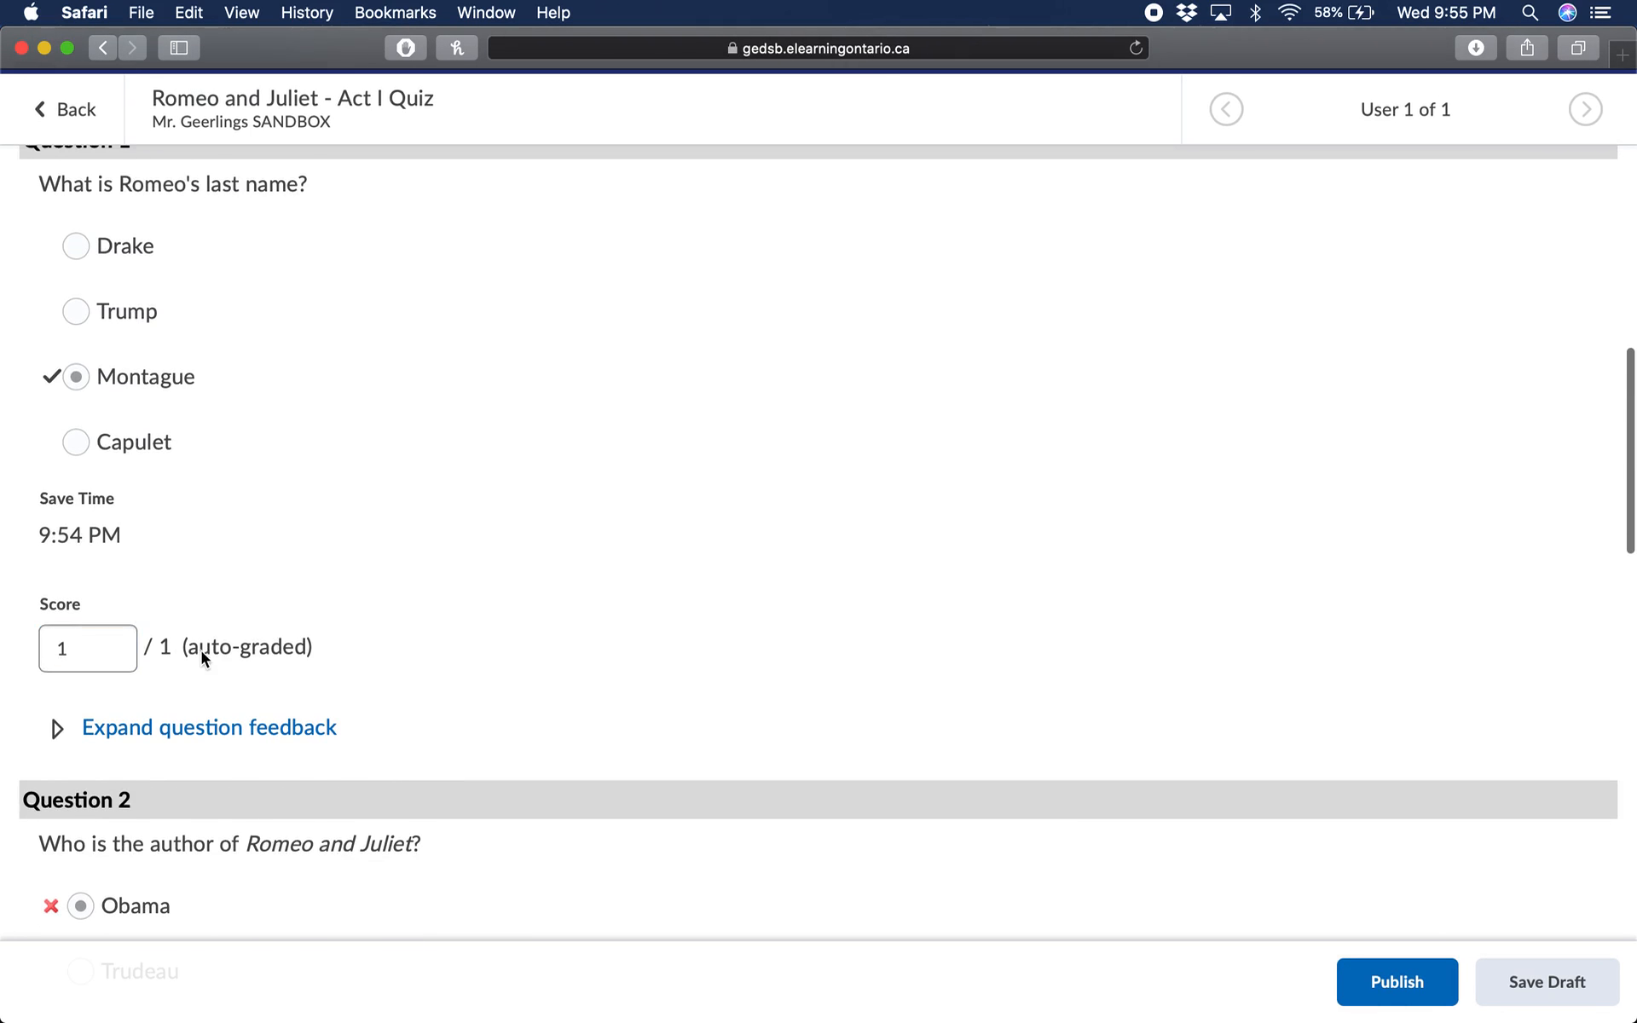
scroll(202, 651, down, 3)
scroll(263, 679, down, 3)
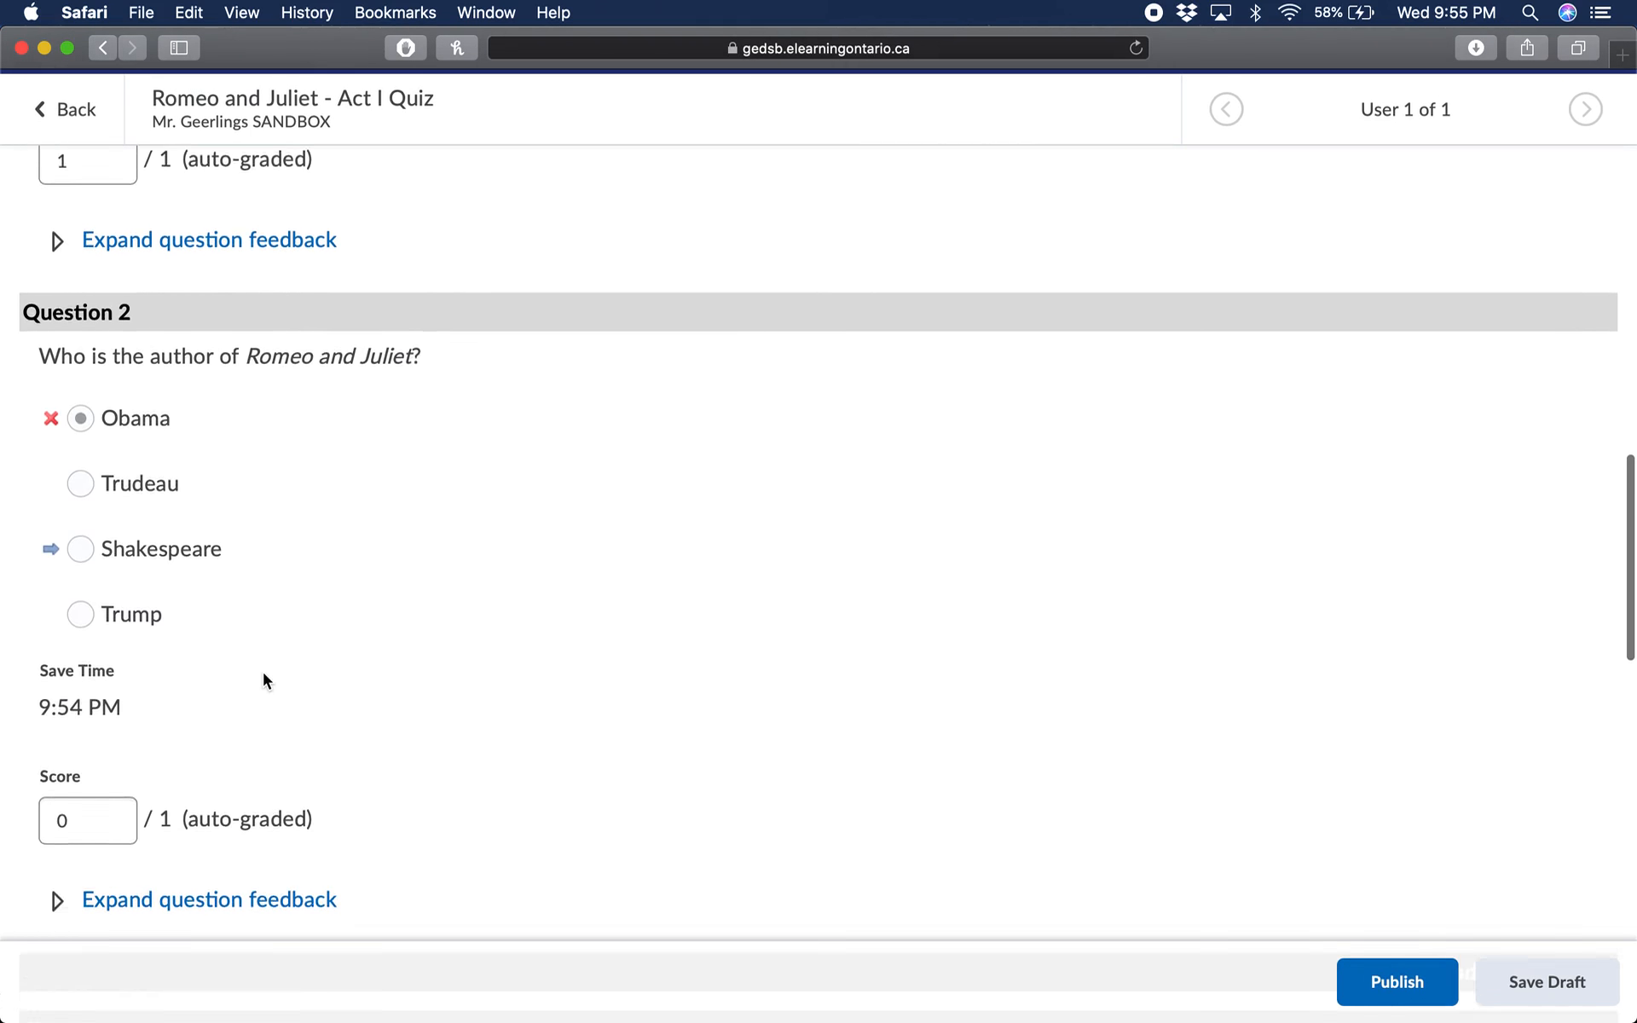
Give the short answer in question 3 a score of 2 out of 2.
scroll(263, 679, down, 6)
scroll(193, 765, down, 5)
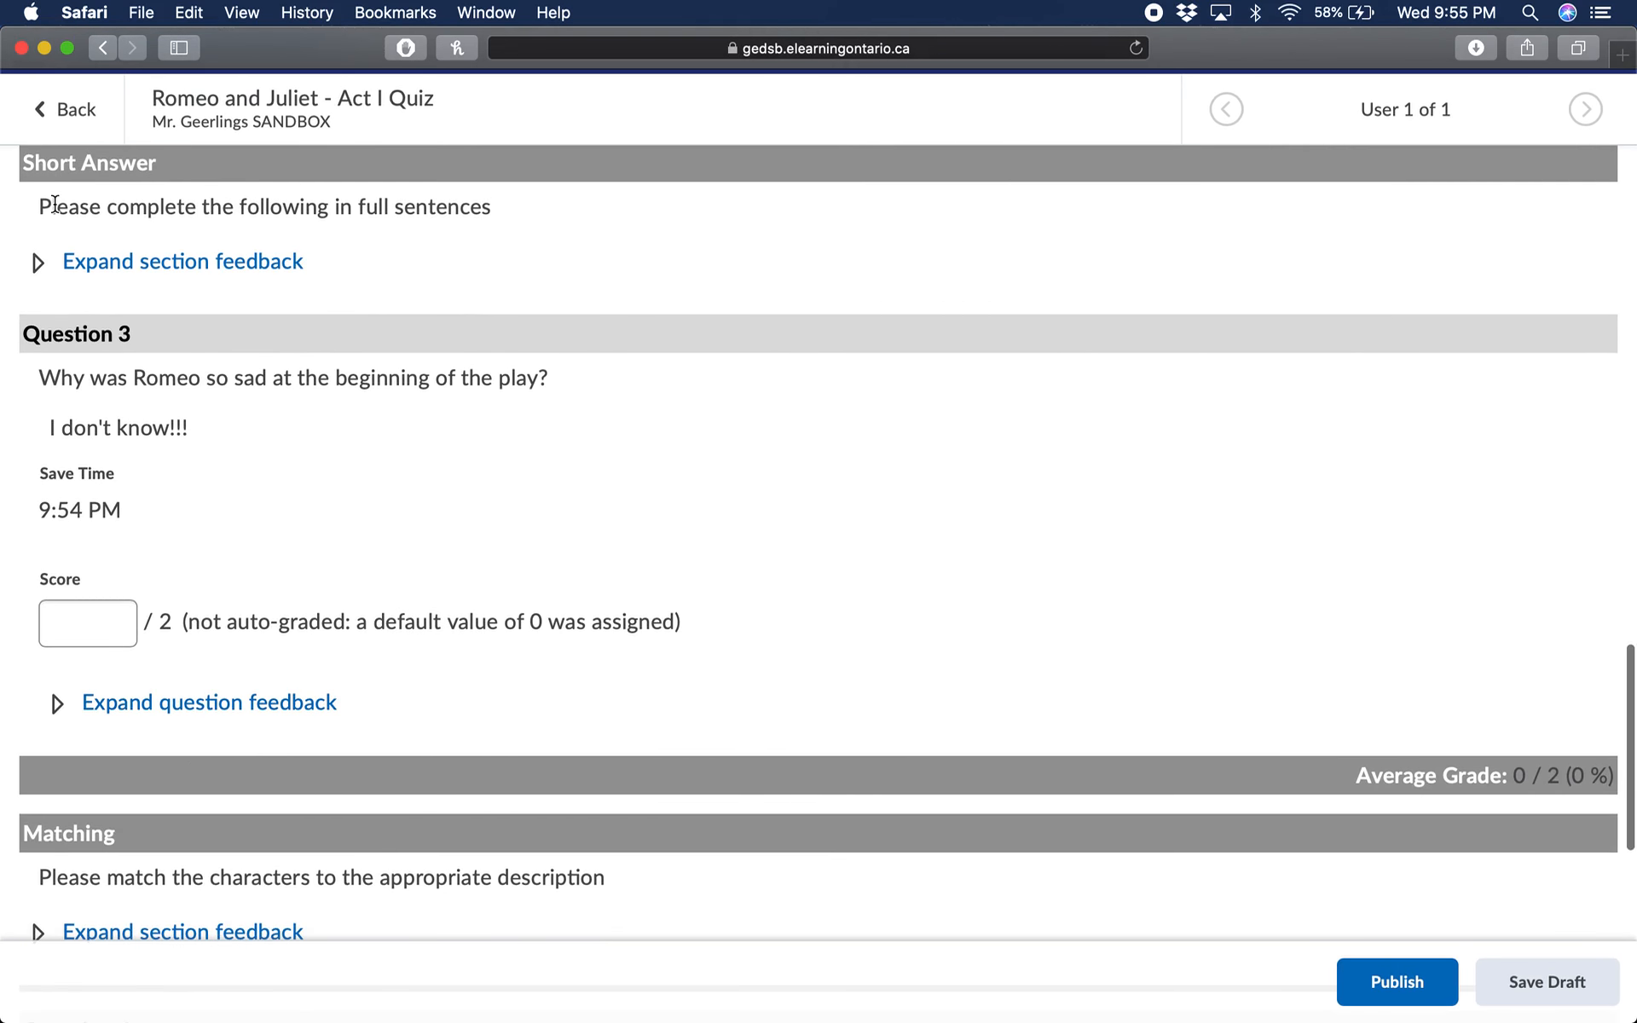
click(49, 631)
text(2)
click(303, 561)
Review the auto-graded matching answers in question 4 and publish the graded attempt.
scroll(304, 561, down, 3)
scroll(304, 561, down, 5)
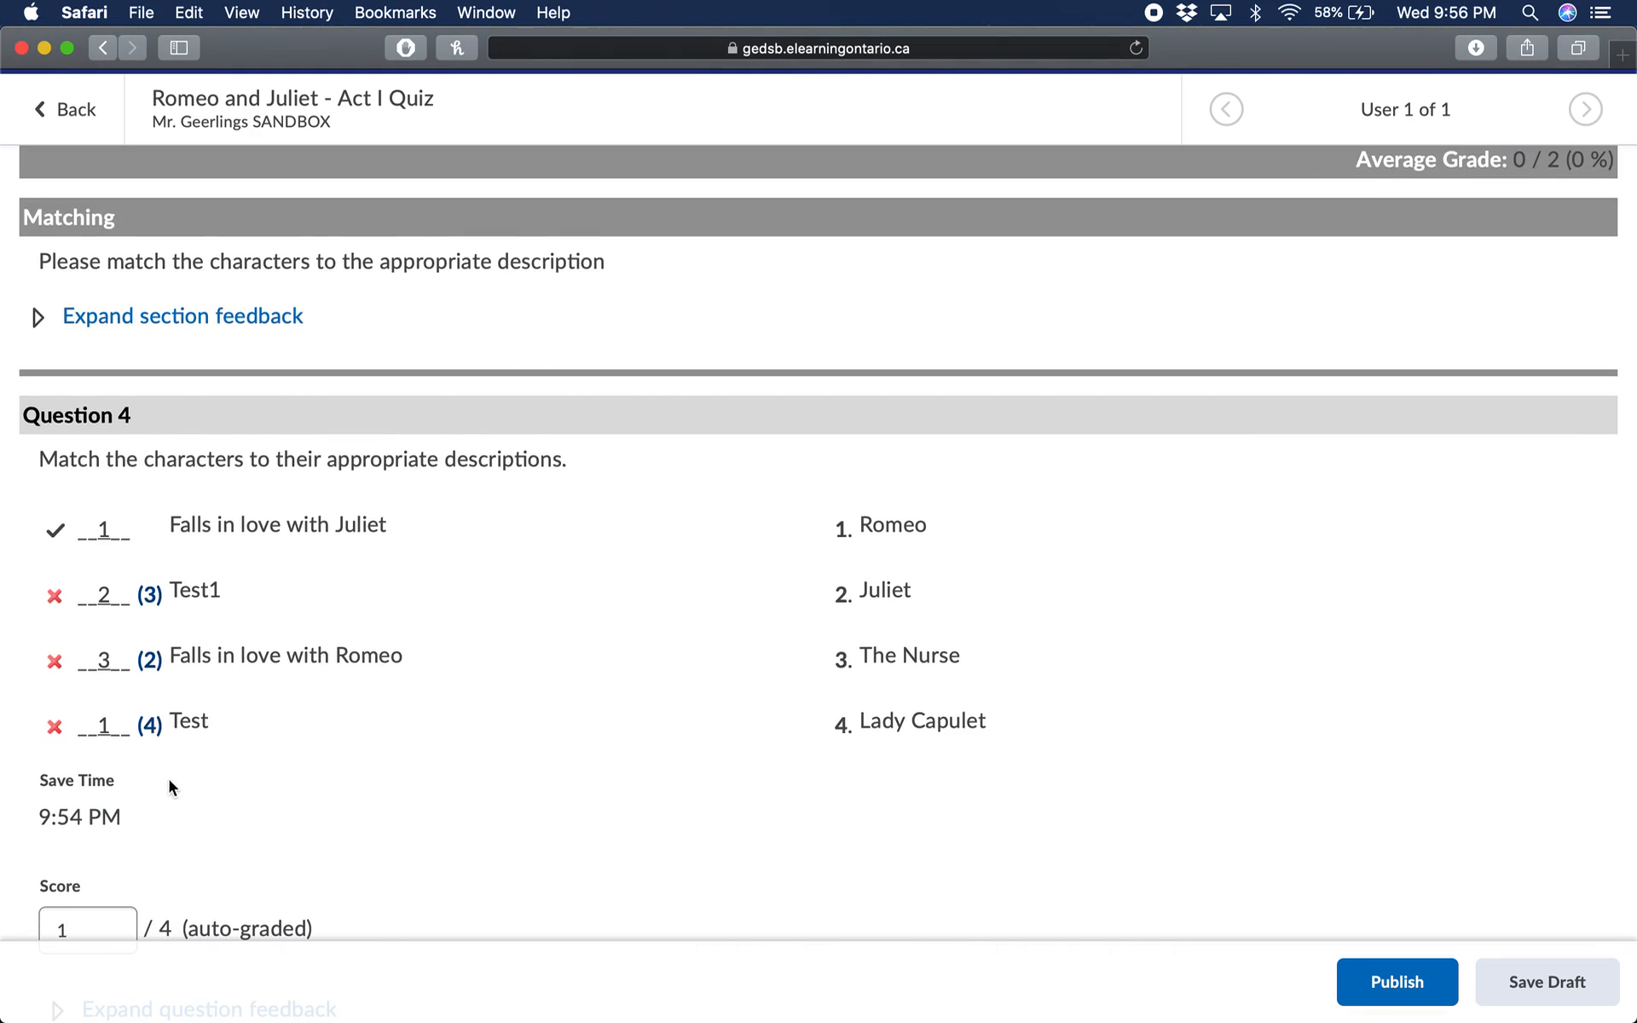
scroll(169, 786, down, 2)
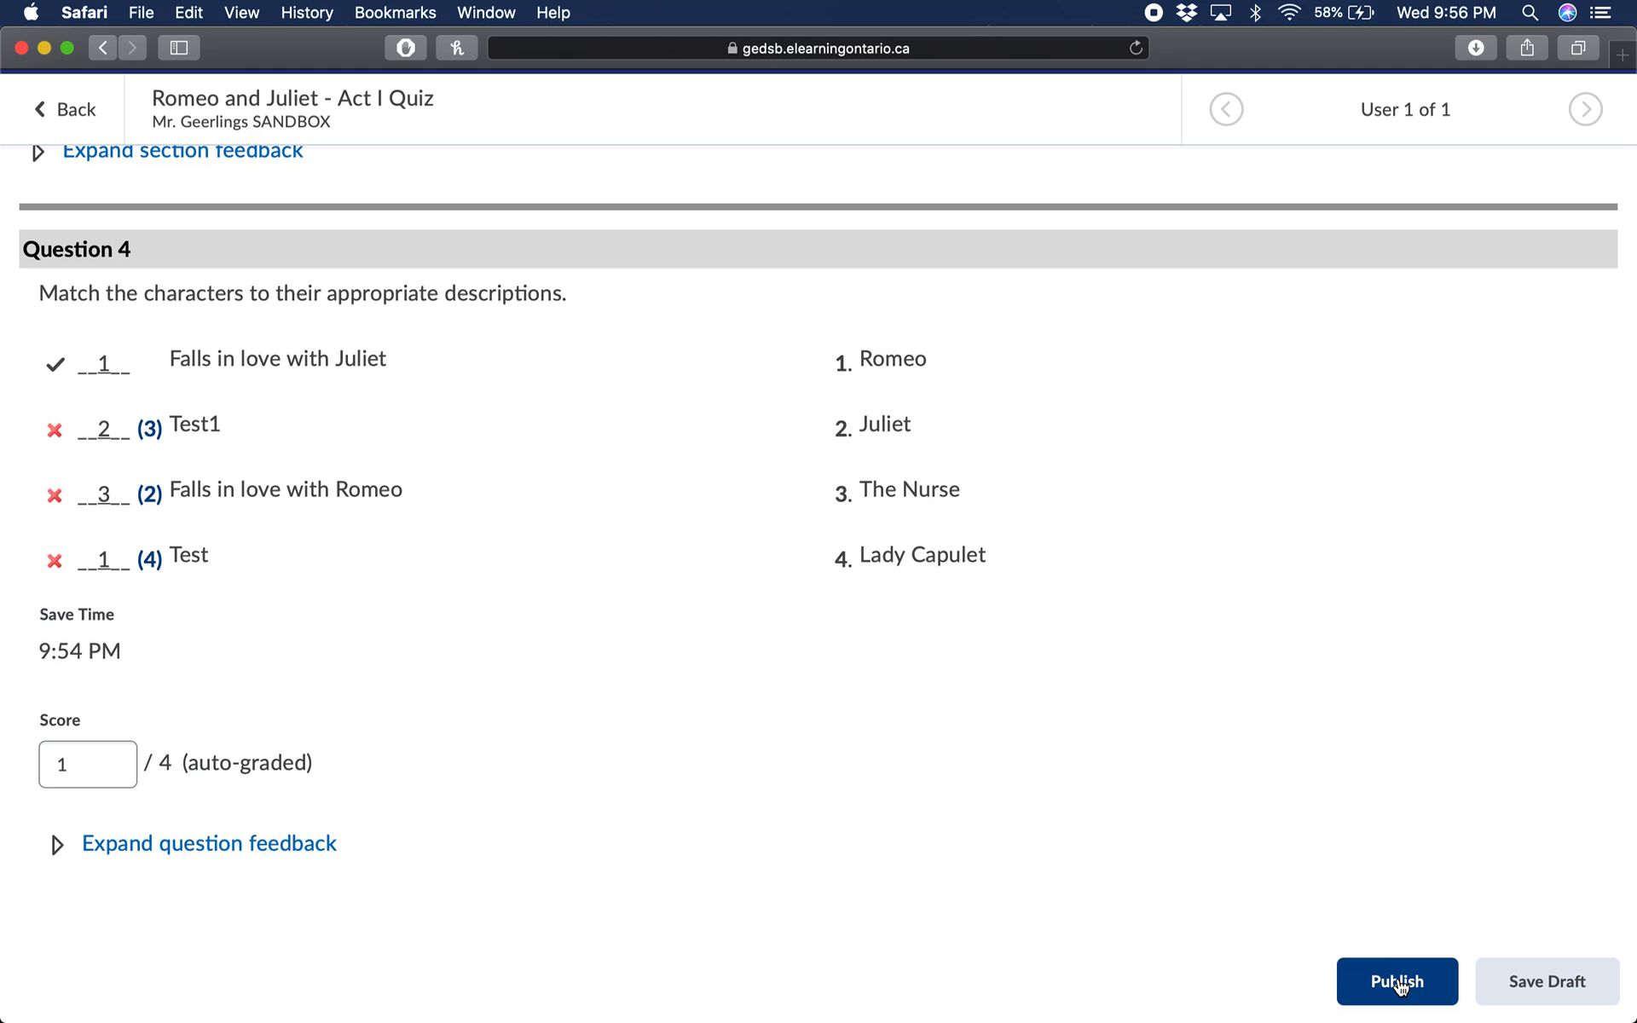
click(1398, 984)
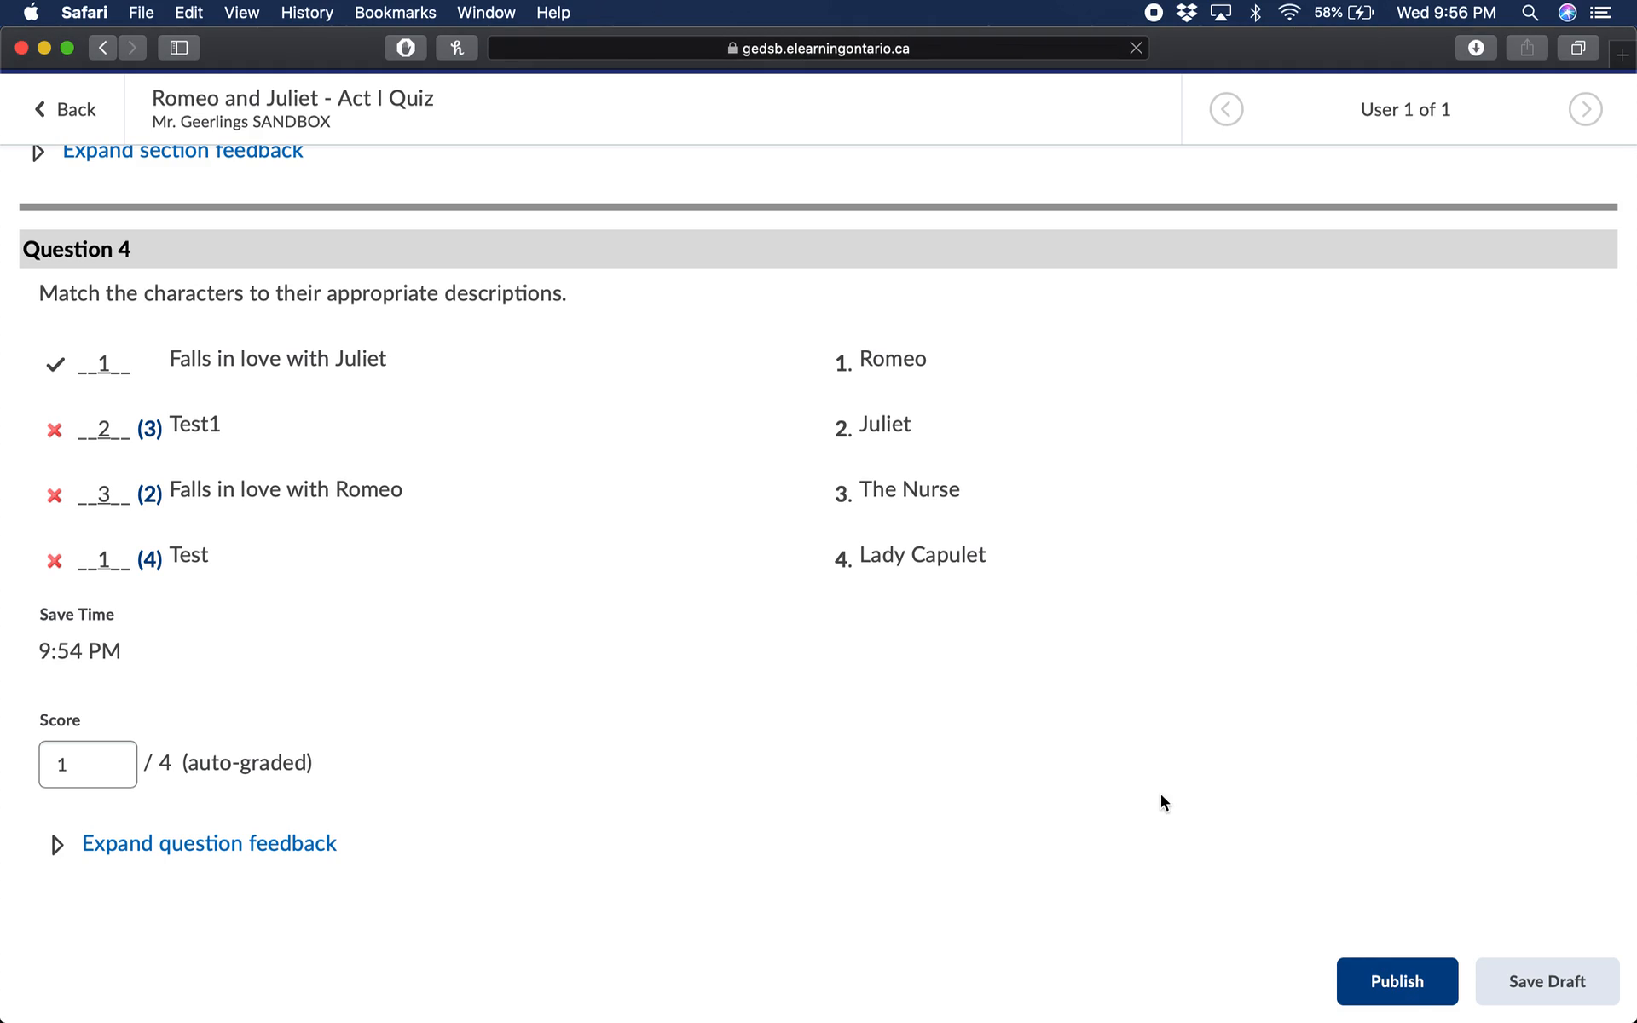
click(1449, 982)
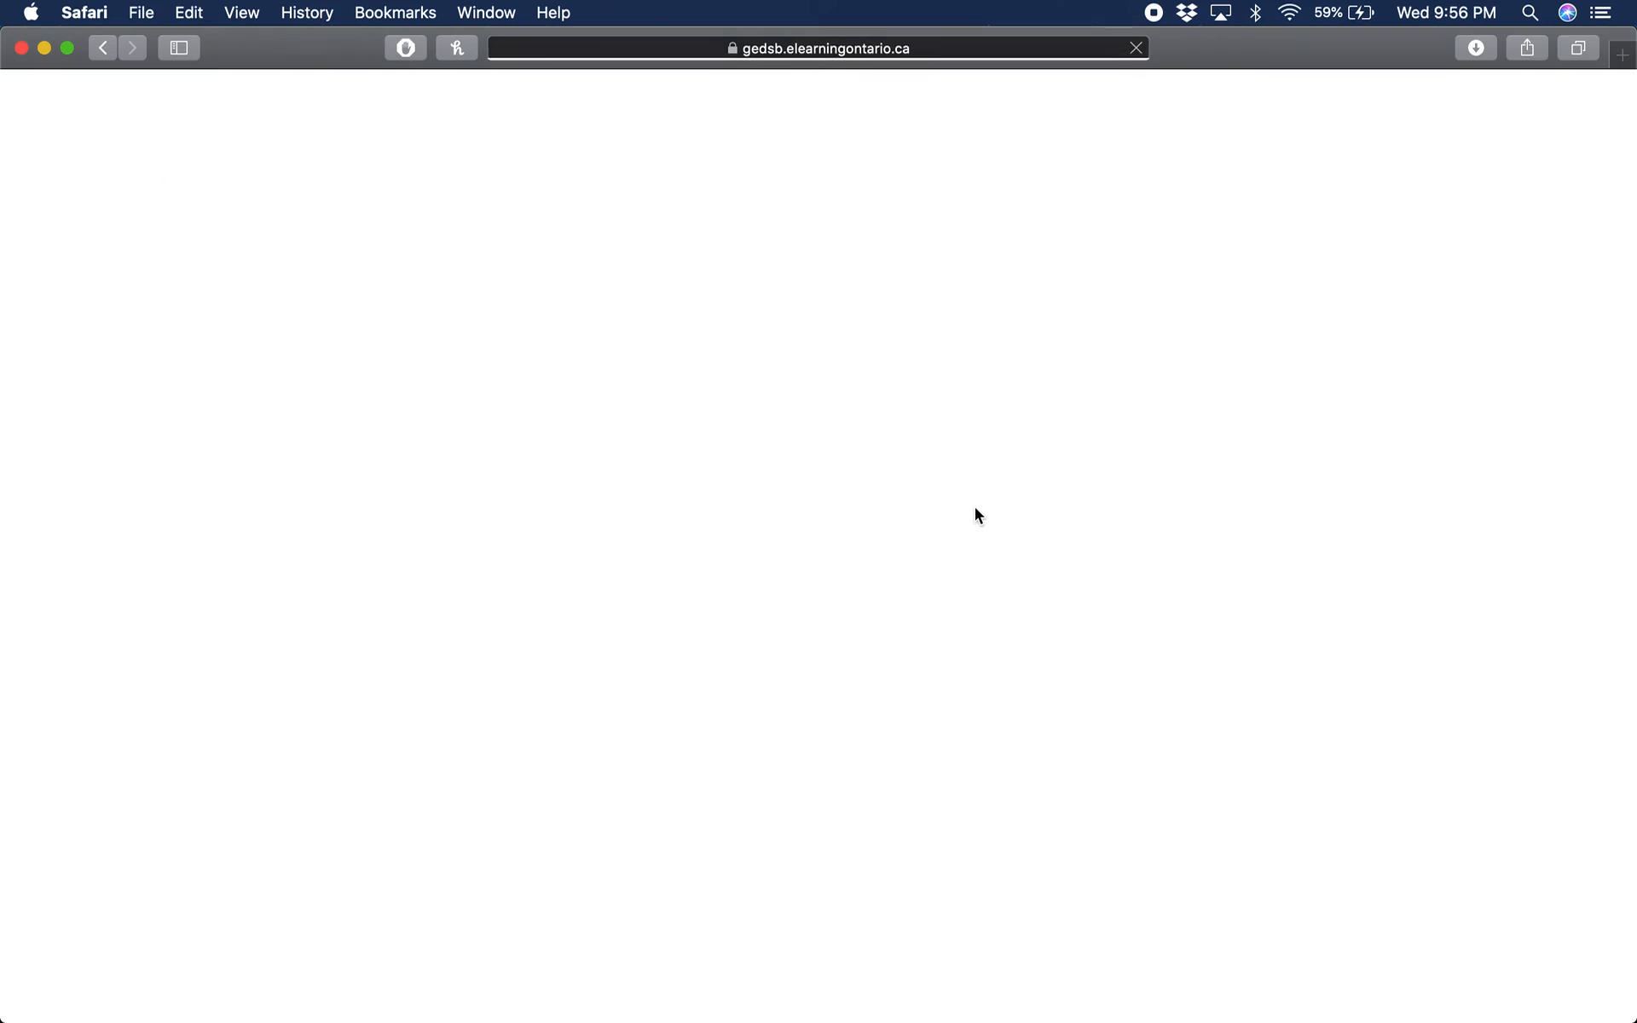
Check the Act I Quiz result in the course's grades and return to the course home page.
click(888, 253)
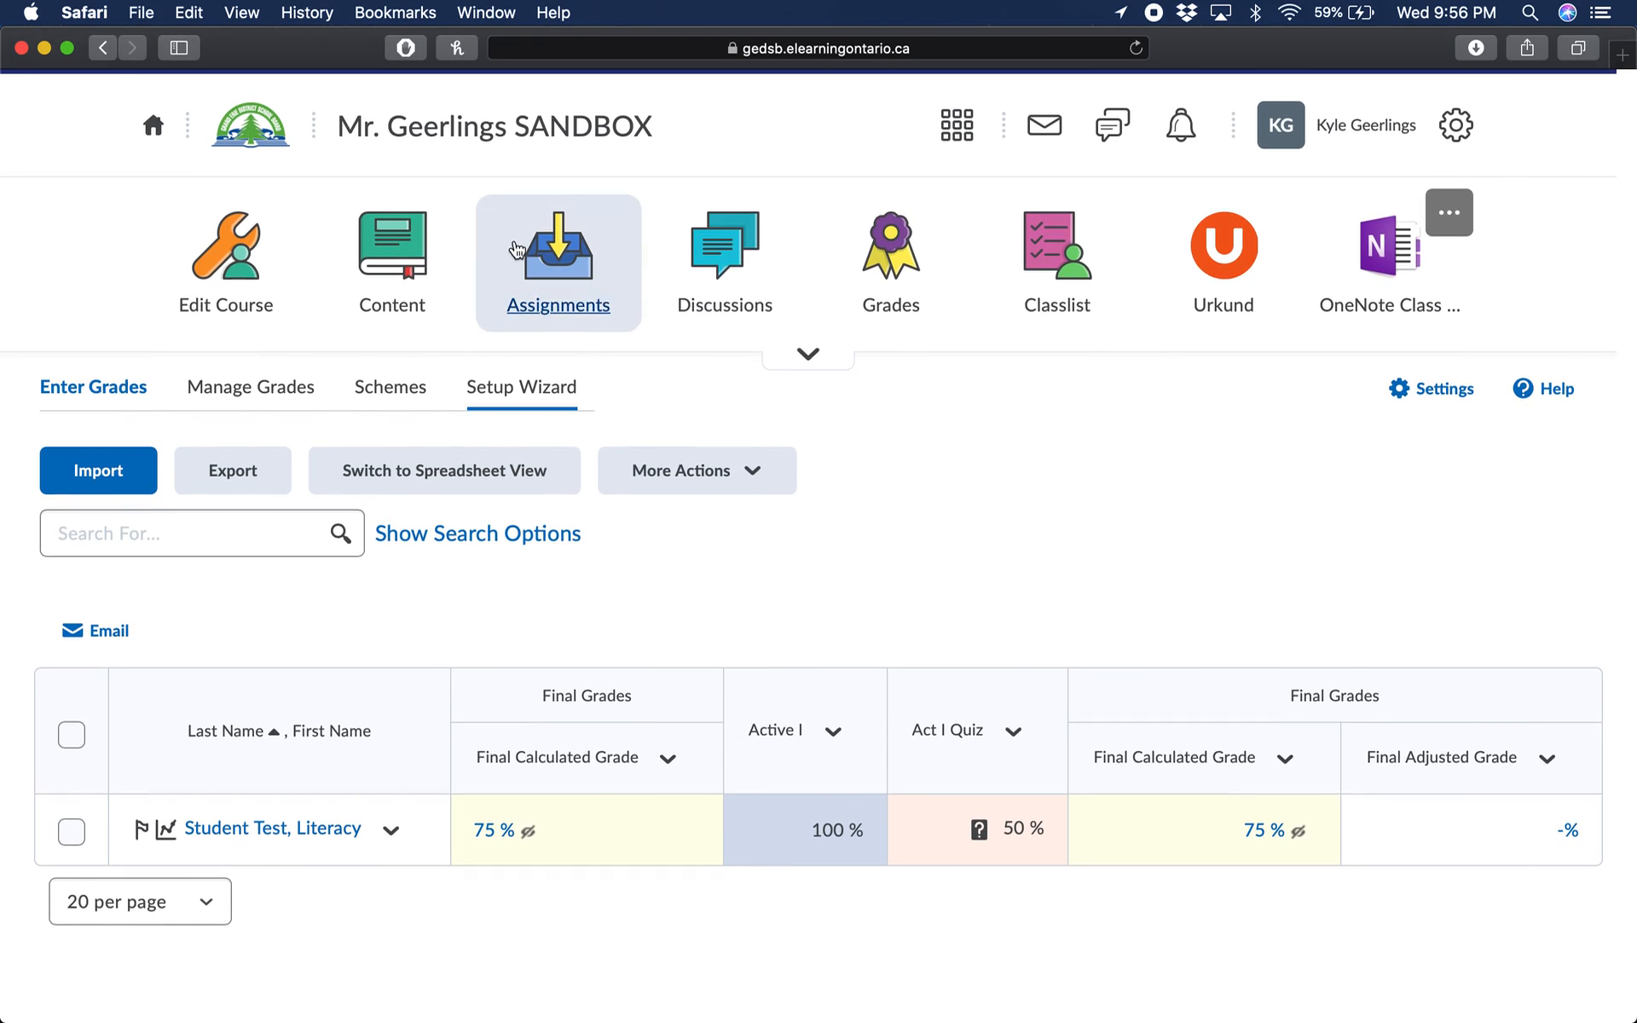
click(486, 130)
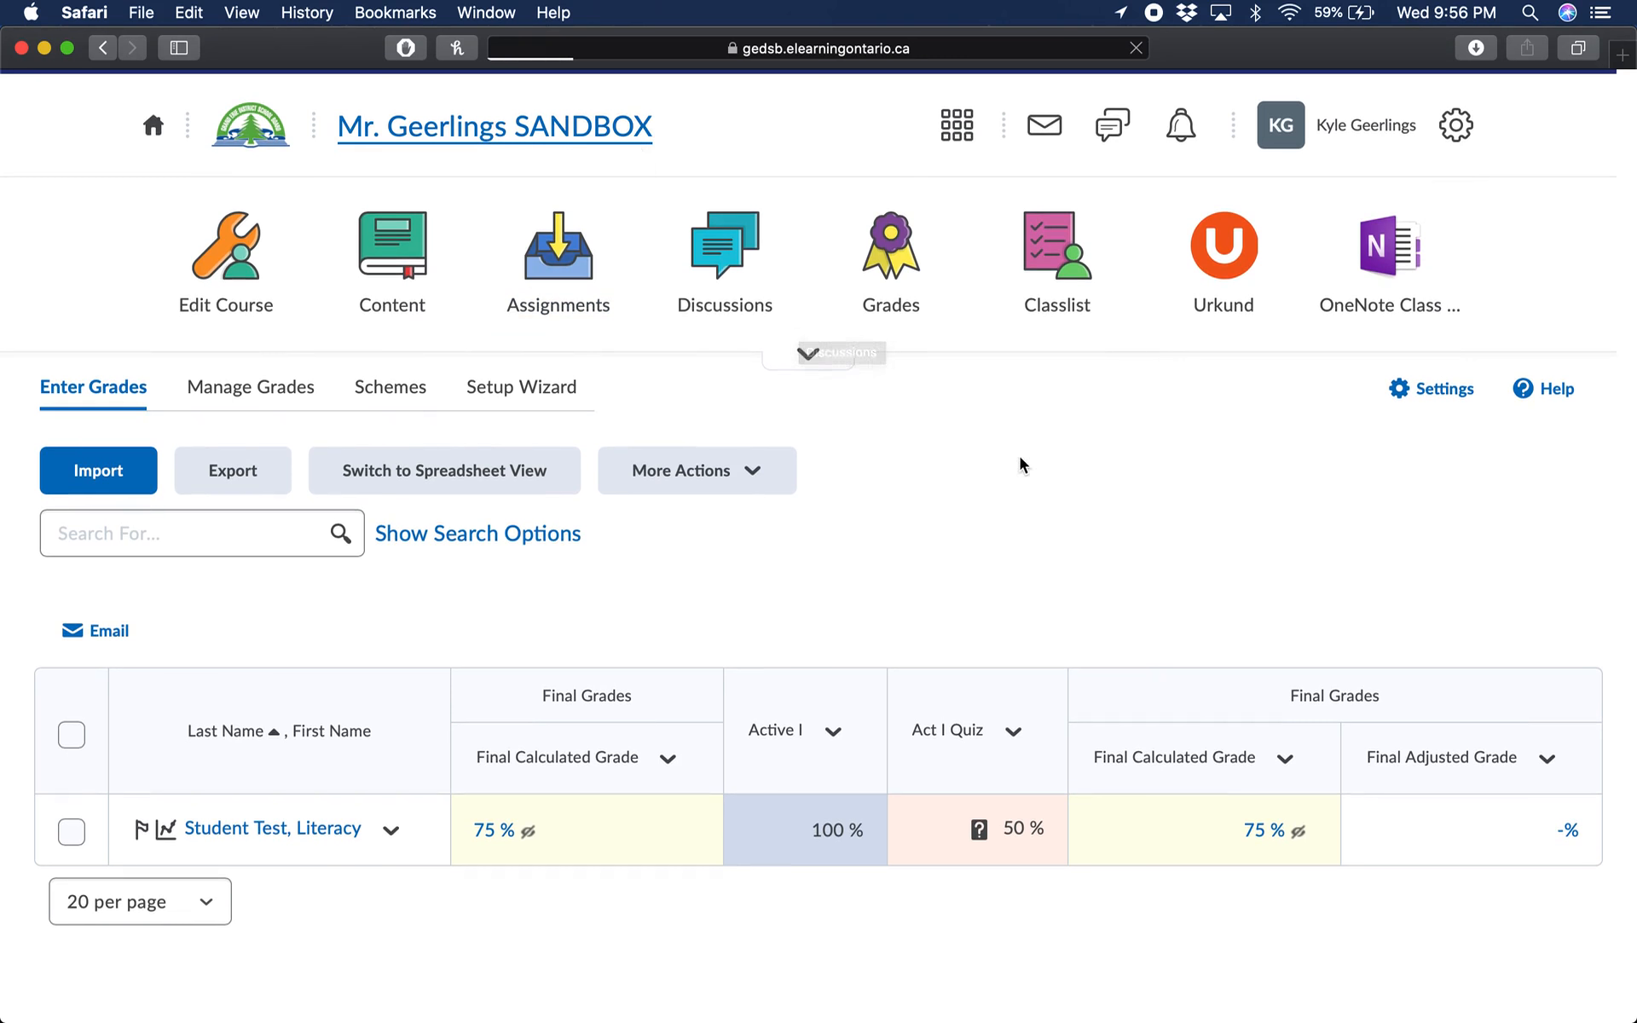